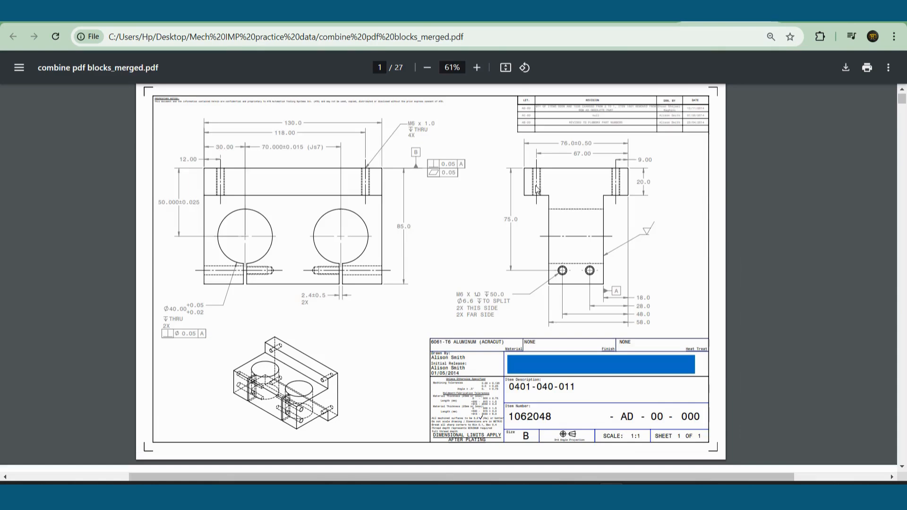
# Examine the block drawings on the first two pages of the reference PDF for their view layout
pyautogui.scroll(-1, 514, 227)
pyautogui.scroll(-8, 514, 227)
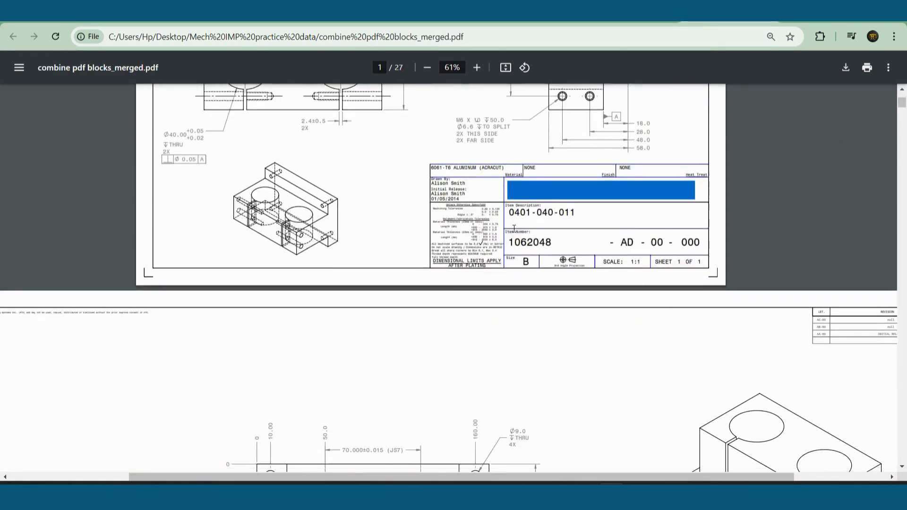
pyautogui.scroll(9, 525, 244)
pyautogui.scroll(1, 526, 246)
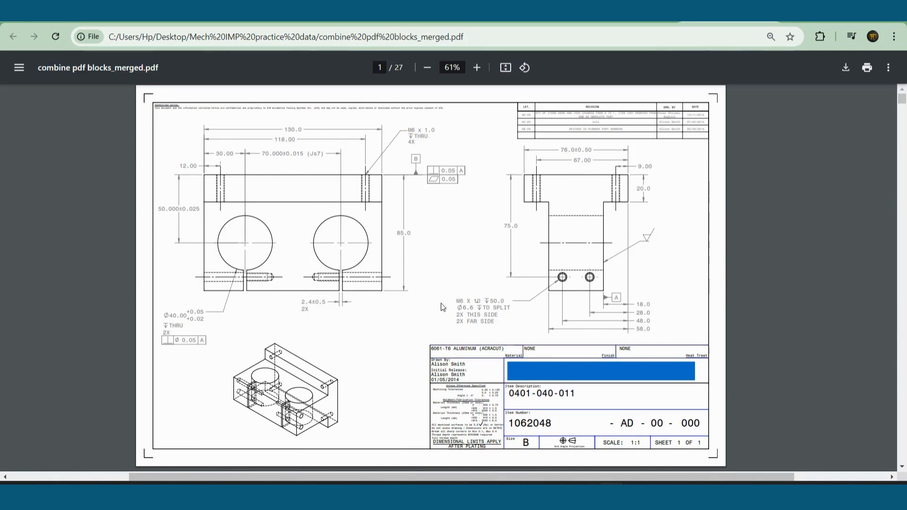
pyautogui.scroll(-10, 577, 269)
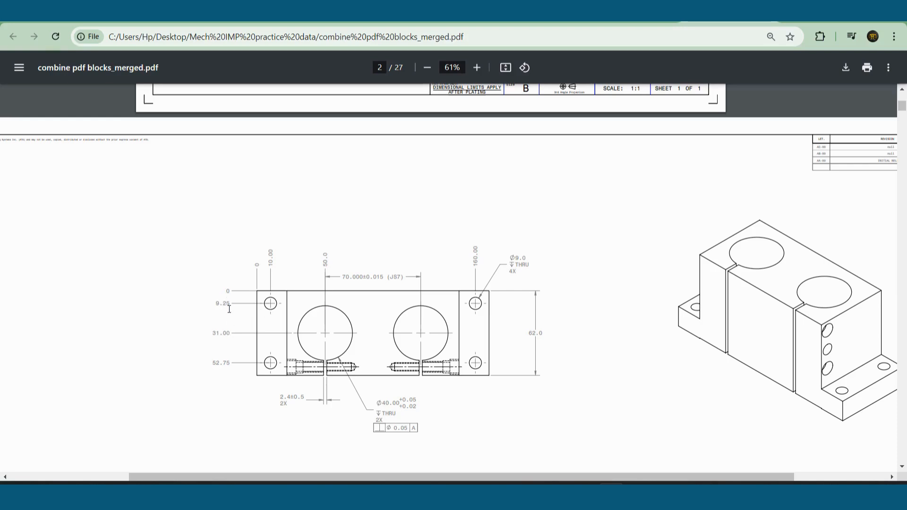
pyautogui.scroll(8, 504, 299)
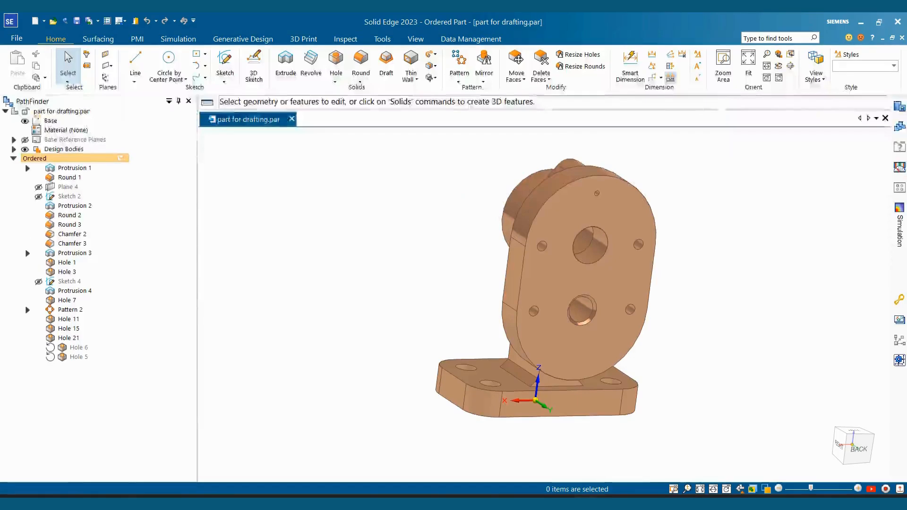
# Switch to Solid Edge and inspect the bracket part for drafting from its back and front sides
pyautogui.moveTo(596, 303)
pyautogui.mouseDown(button='middle')
pyautogui.moveTo(425, 310)
pyautogui.moveTo(665, 178)
pyautogui.moveTo(739, 296)
pyautogui.moveTo(704, 227)
pyautogui.moveTo(794, 231)
pyautogui.moveTo(773, 276)
pyautogui.mouseUp(button='middle')
pyautogui.scroll(3, 733, 308)
pyautogui.moveTo(733, 309); pyautogui.dragTo(789, 305, button='middle')
pyautogui.scroll(-5, 734, 306)
pyautogui.scroll(3, 789, 312)
pyautogui.scroll(-2, 757, 289)
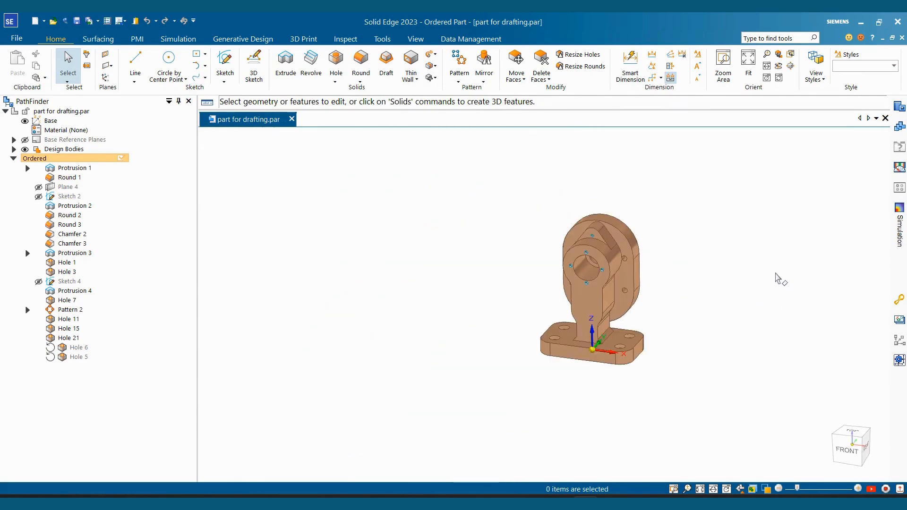
pyautogui.scroll(2, 776, 279)
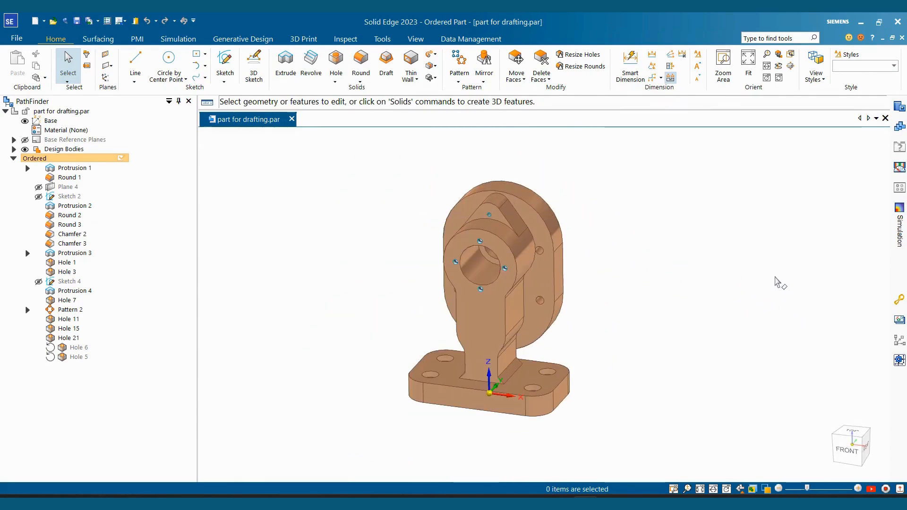
# Create a drawing of the active model from the Iso Metric Draft.dft template, running the Drawing View Creation Wizard
pyautogui.click(17, 39)
pyautogui.click(60, 138)
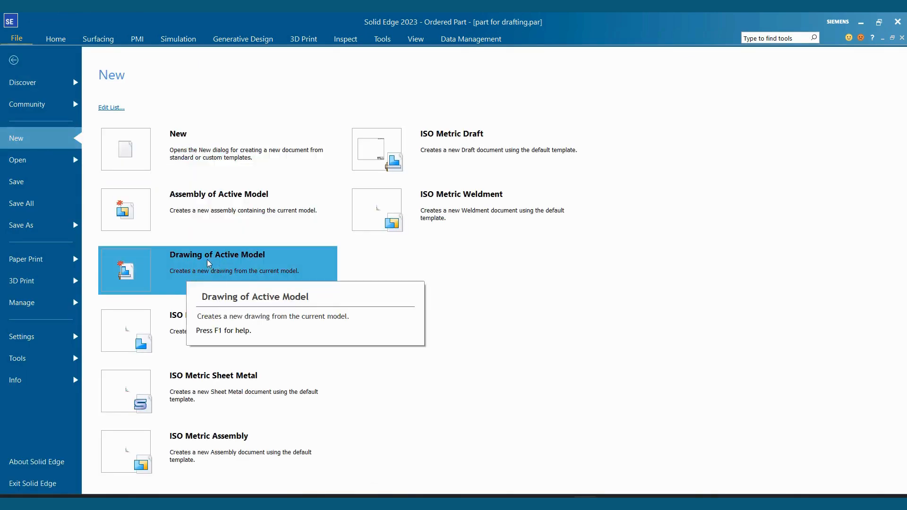
pyautogui.click(235, 266)
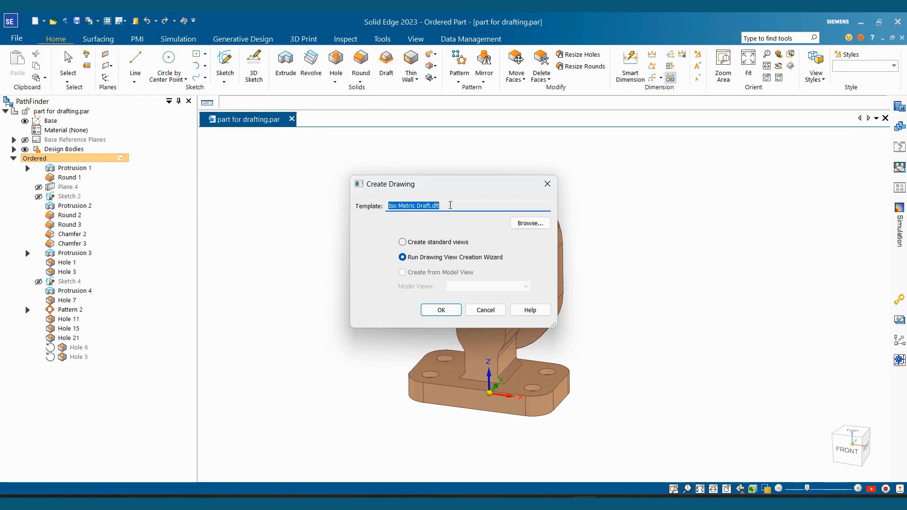
pyautogui.click(434, 310)
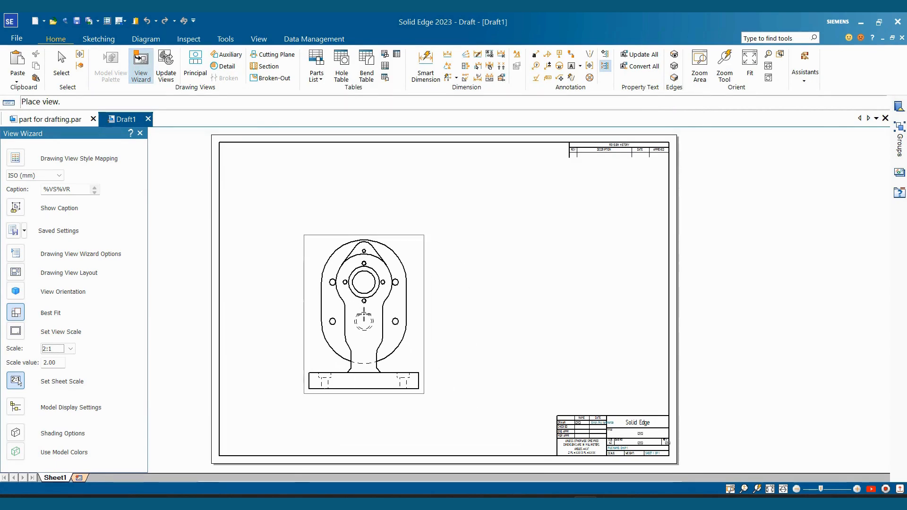
# Place the front view at 1:1 scale in the lower-left area of the sheet, without adding projected views
pyautogui.click(17, 381)
pyautogui.click(17, 381)
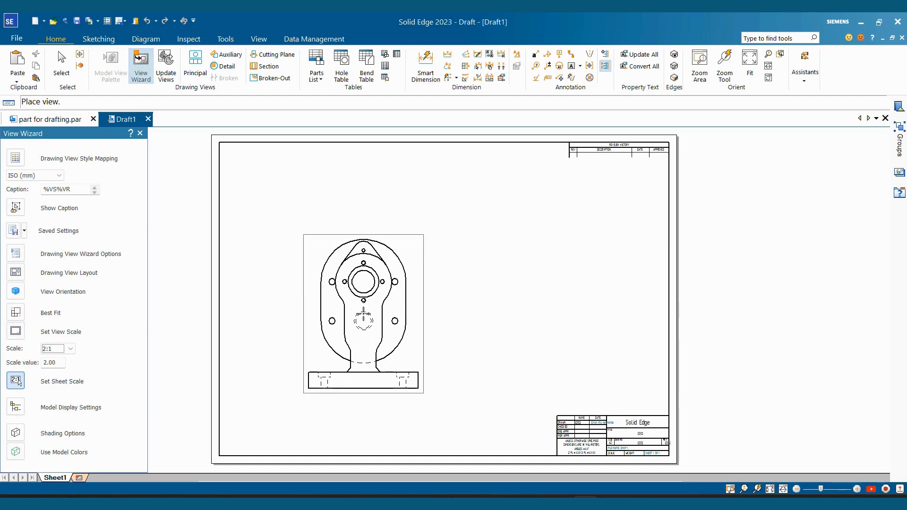
pyautogui.click(17, 381)
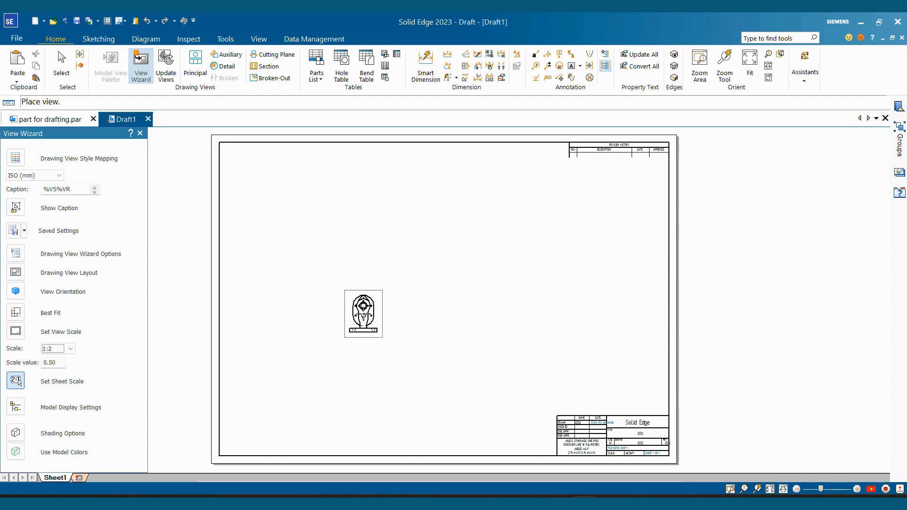
pyautogui.click(17, 381)
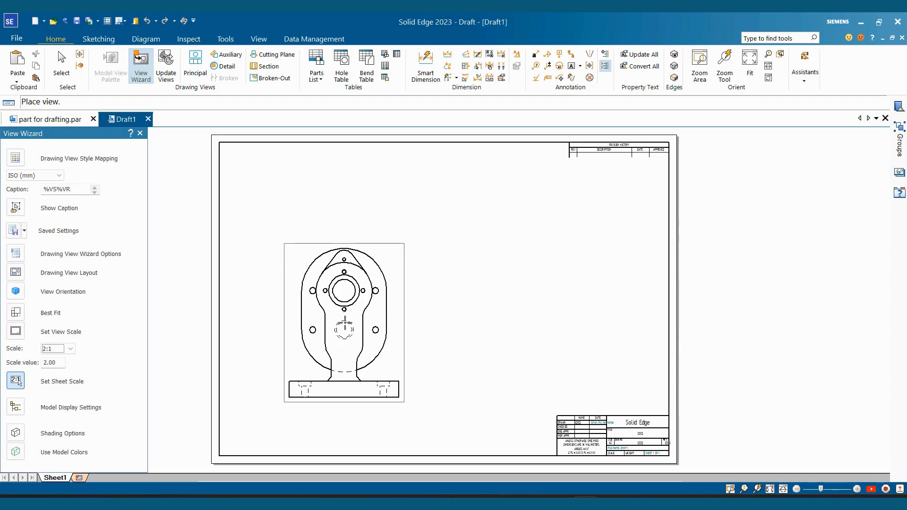
pyautogui.click(17, 381)
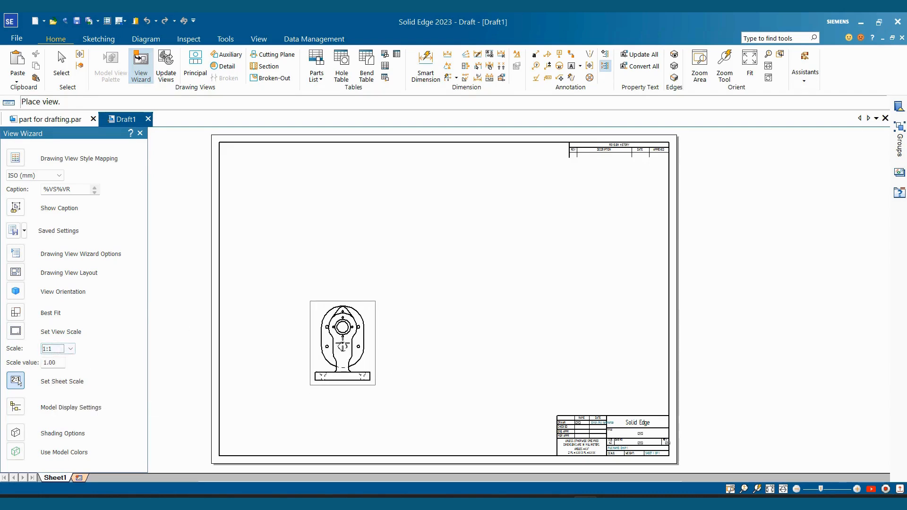
pyautogui.scroll(1, 342, 344)
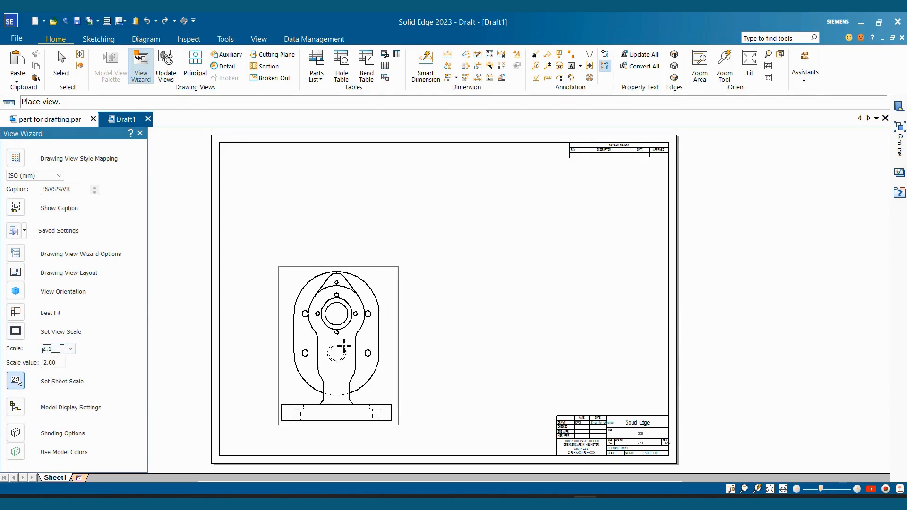
pyautogui.scroll(-1, 338, 343)
pyautogui.click(316, 355)
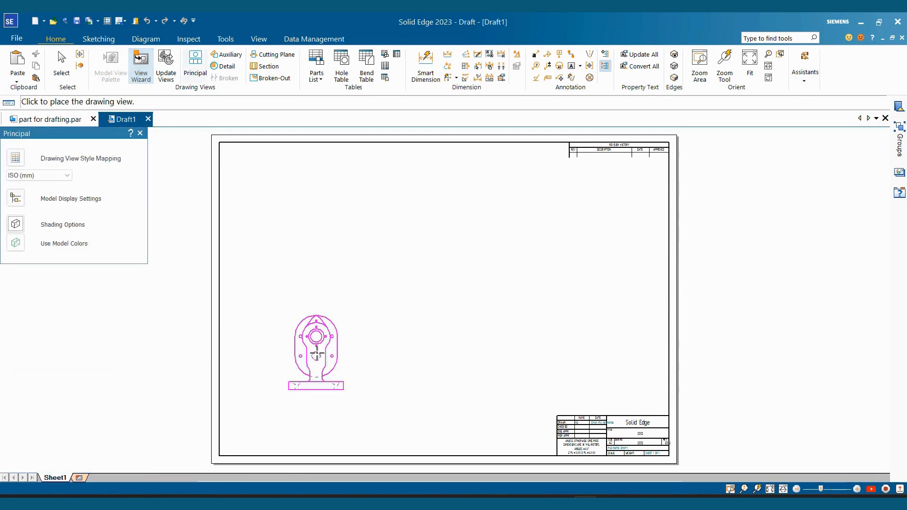
pyautogui.press('Escape')
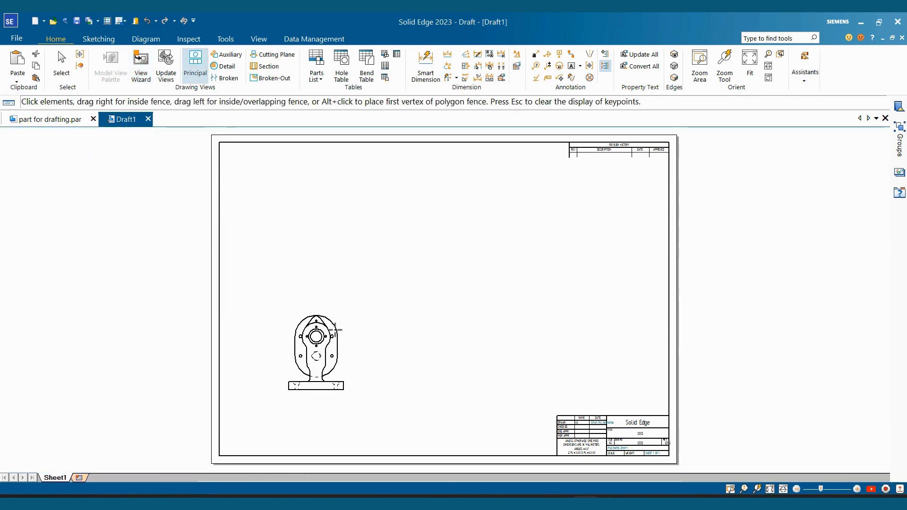
# Try a 1:2 scale on the front view and restore it to 1:1
pyautogui.click(332, 321)
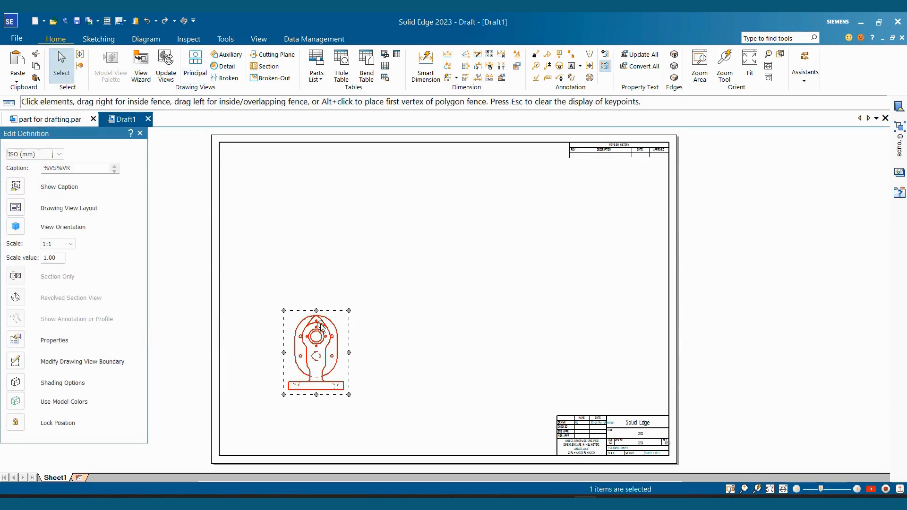
pyautogui.click(61, 244)
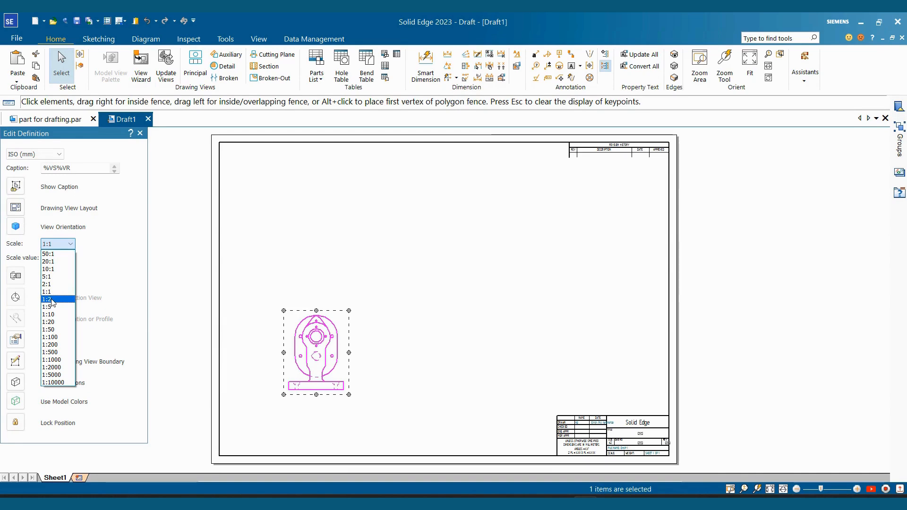
pyautogui.click(53, 300)
pyautogui.click(61, 244)
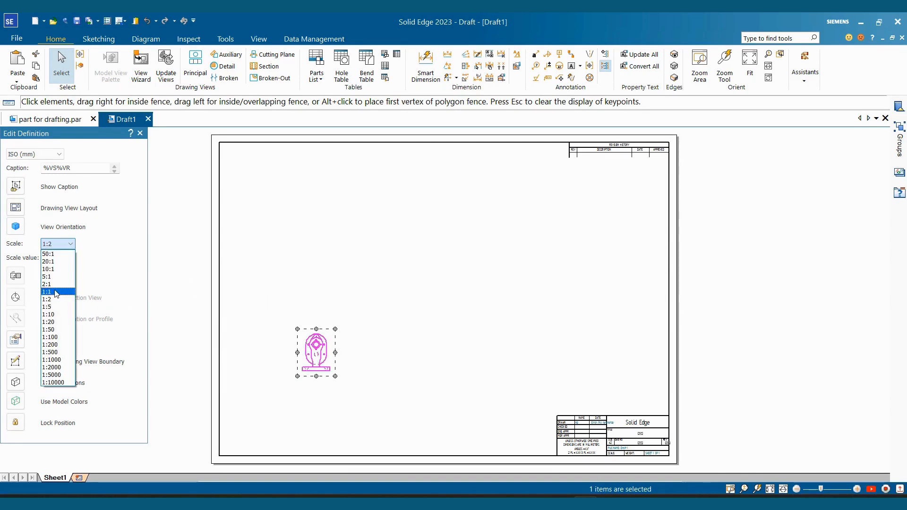
pyautogui.click(55, 293)
pyautogui.click(389, 288)
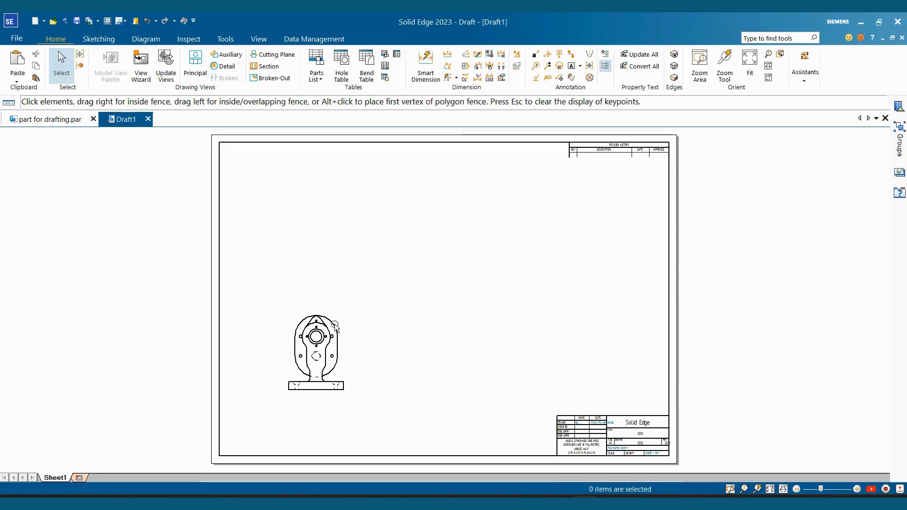
# Set the projection angle to Third in the drawing standards options and apply the change
pyautogui.click(20, 41)
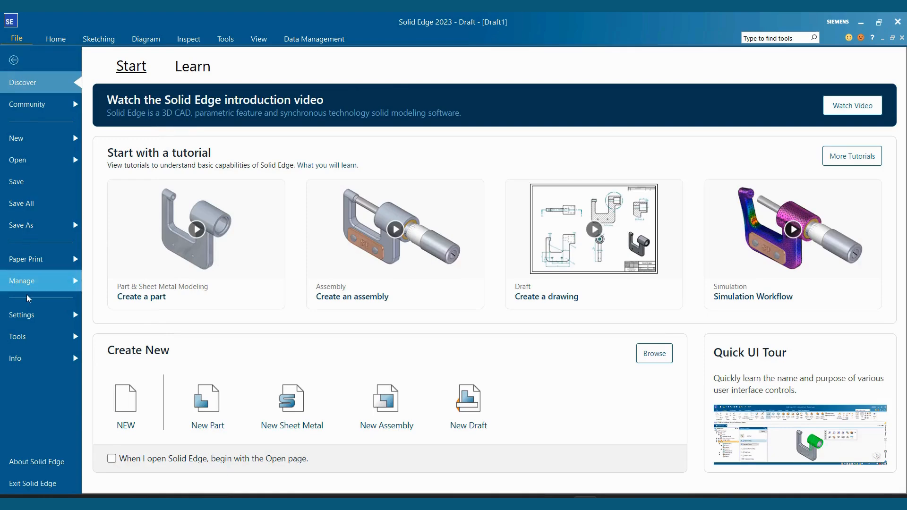
pyautogui.click(22, 314)
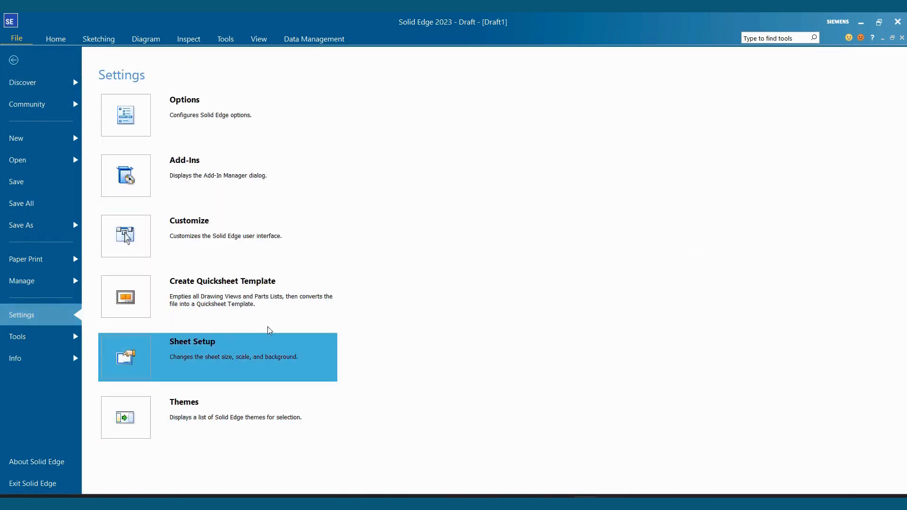
pyautogui.click(194, 99)
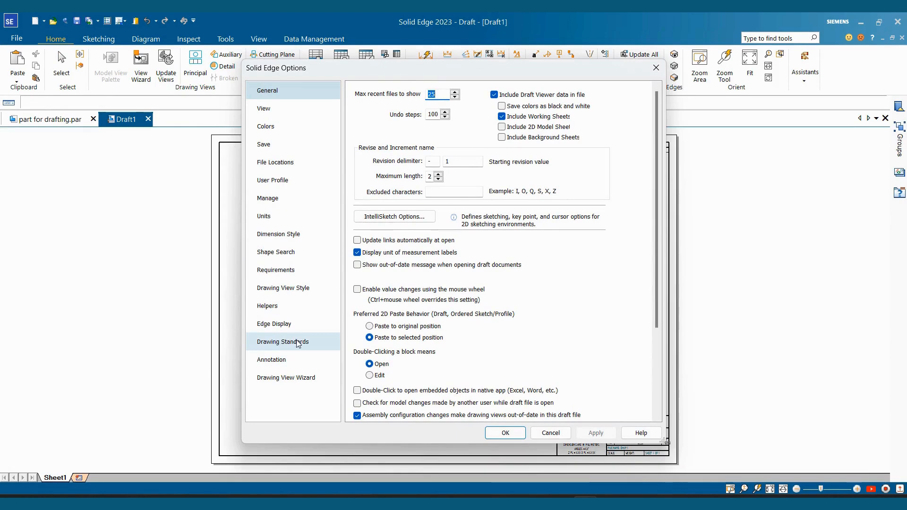
pyautogui.click(298, 342)
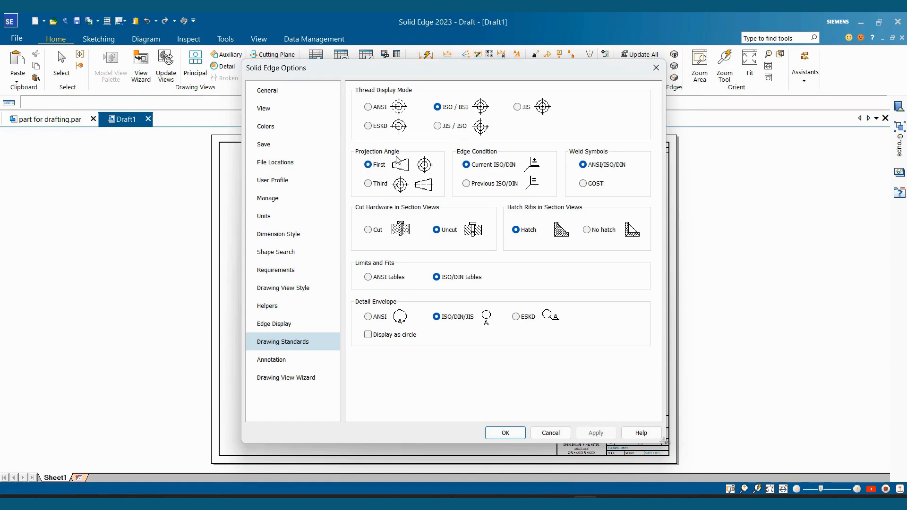
pyautogui.click(386, 187)
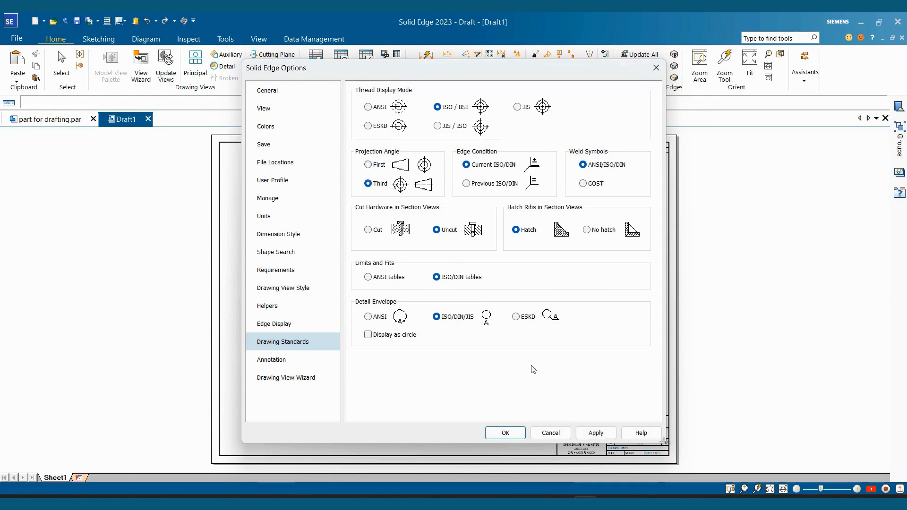
pyautogui.click(595, 433)
pyautogui.click(508, 433)
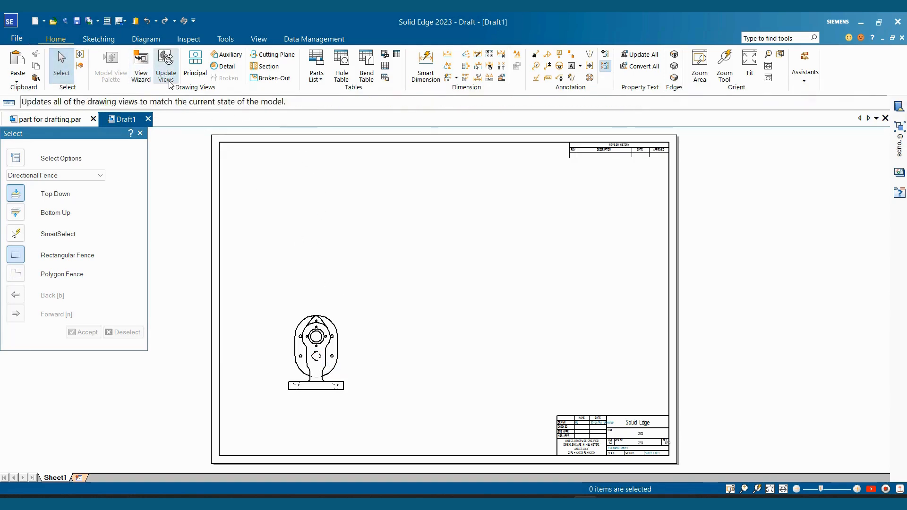
# Project principal views from the front view: a top view above it, a side view to its right, and an isometric view diagonally
pyautogui.click(196, 63)
pyautogui.click(319, 315)
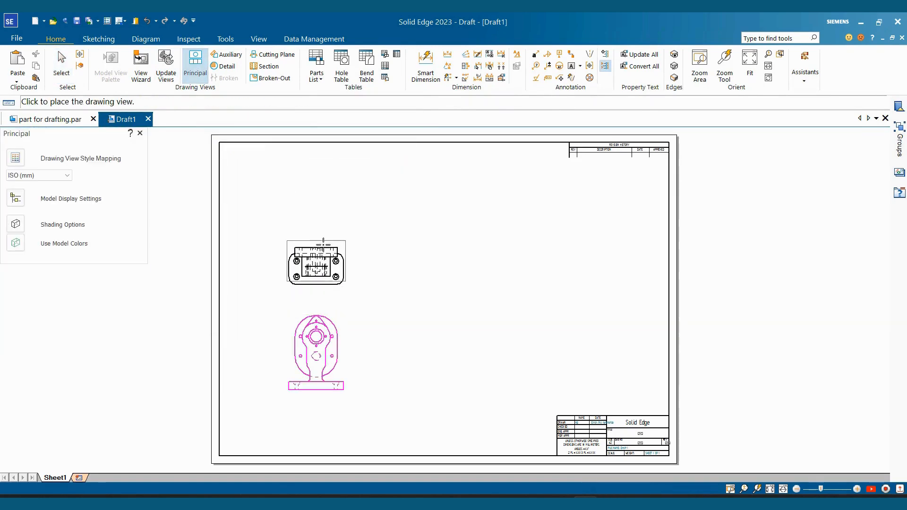
pyautogui.click(316, 229)
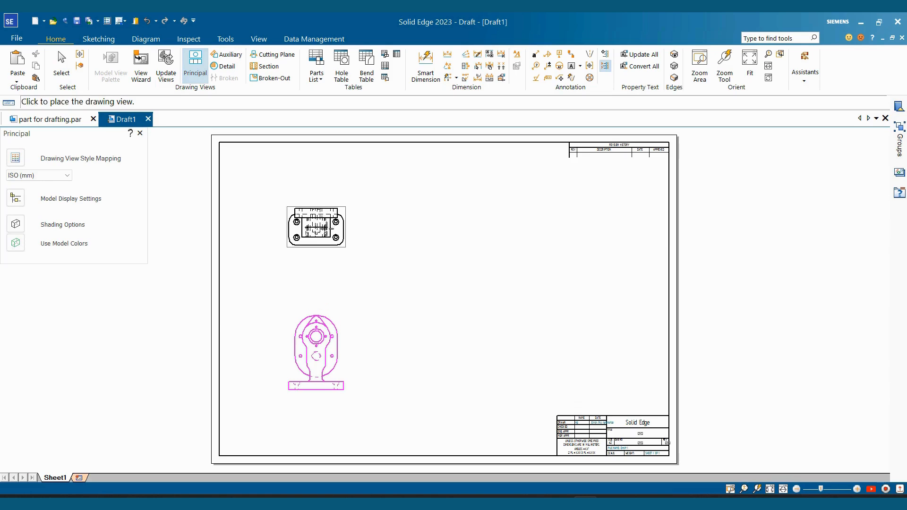
pyautogui.click(476, 278)
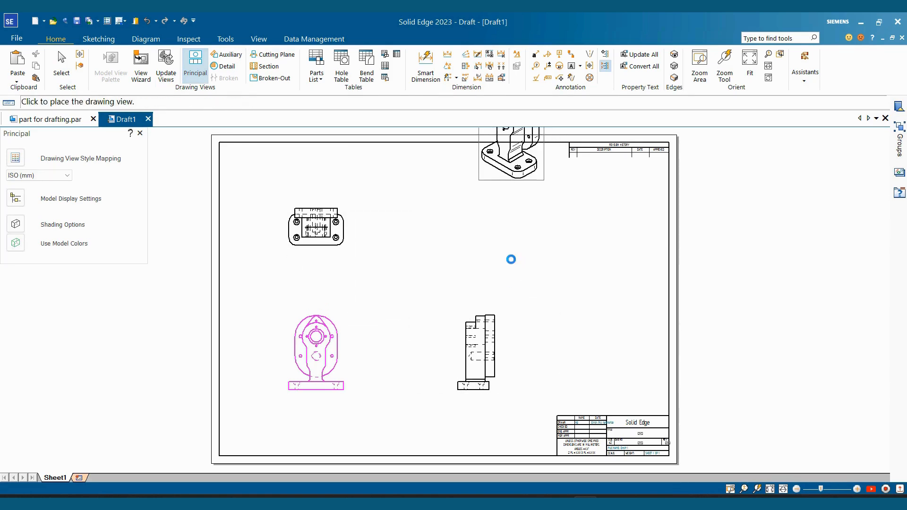
pyautogui.click(492, 251)
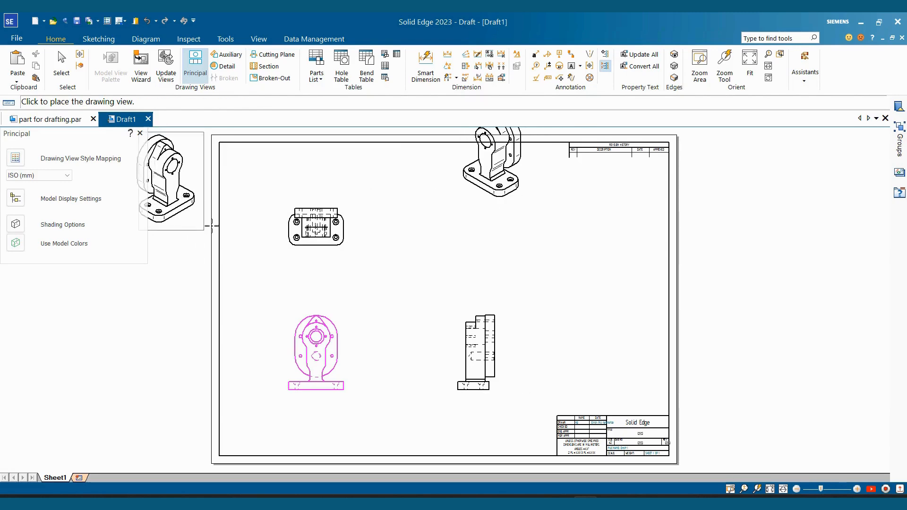
pyautogui.press('Escape')
# Move the isometric view inside the sheet border, into the upper-right area below the revision table
pyautogui.moveTo(527, 199); pyautogui.dragTo(605, 275)
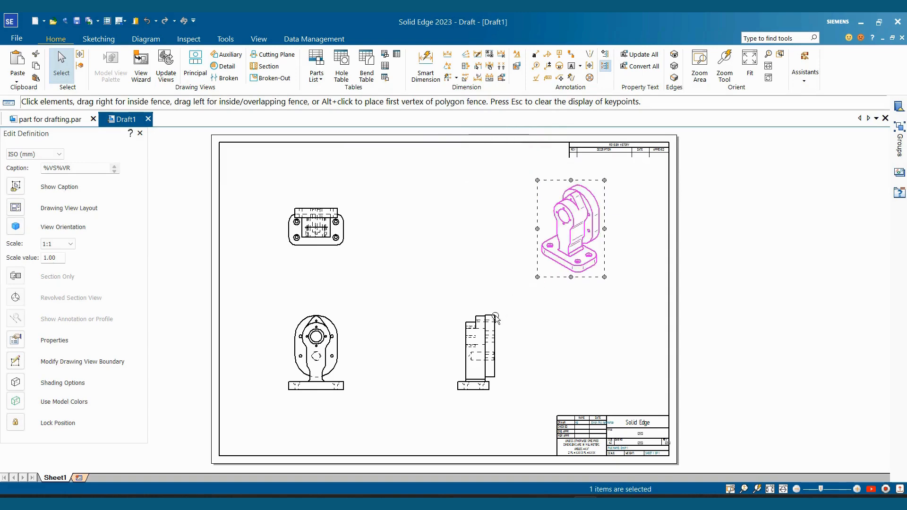
pyautogui.scroll(-2, 373, 283)
pyautogui.click(352, 338)
# Examine the arrangement of the front, top, side and isometric views on the sheet
pyautogui.scroll(4, 353, 331)
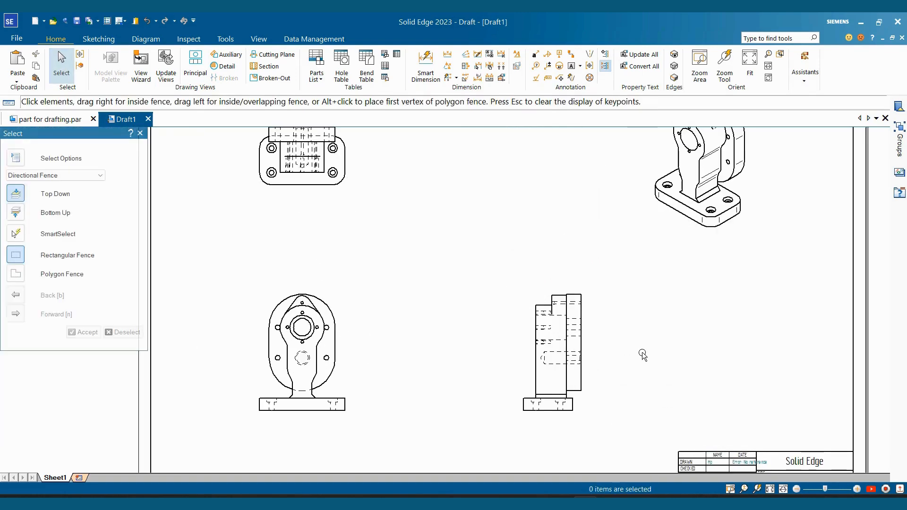
pyautogui.scroll(-2, 743, 313)
pyautogui.scroll(1, 689, 389)
pyautogui.scroll(-2, 701, 403)
pyautogui.scroll(2, 766, 331)
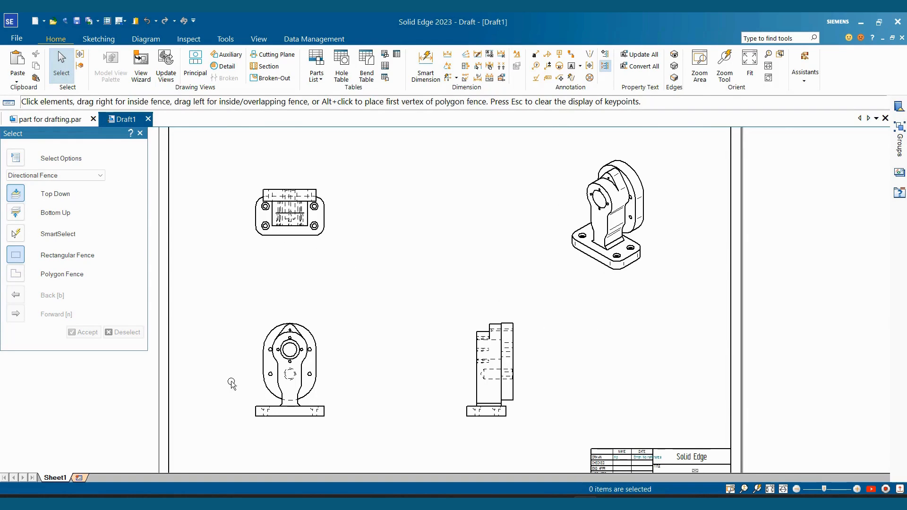
pyautogui.scroll(-2, 591, 339)
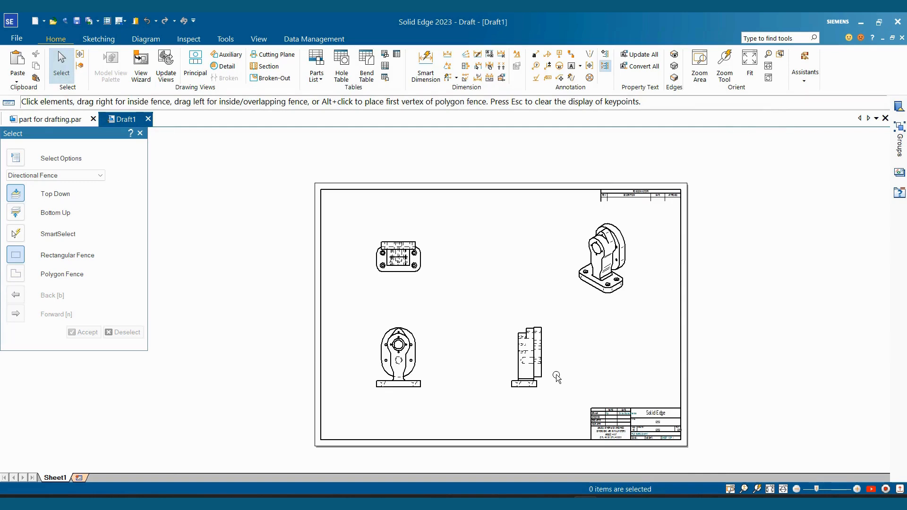
pyautogui.scroll(1, 571, 367)
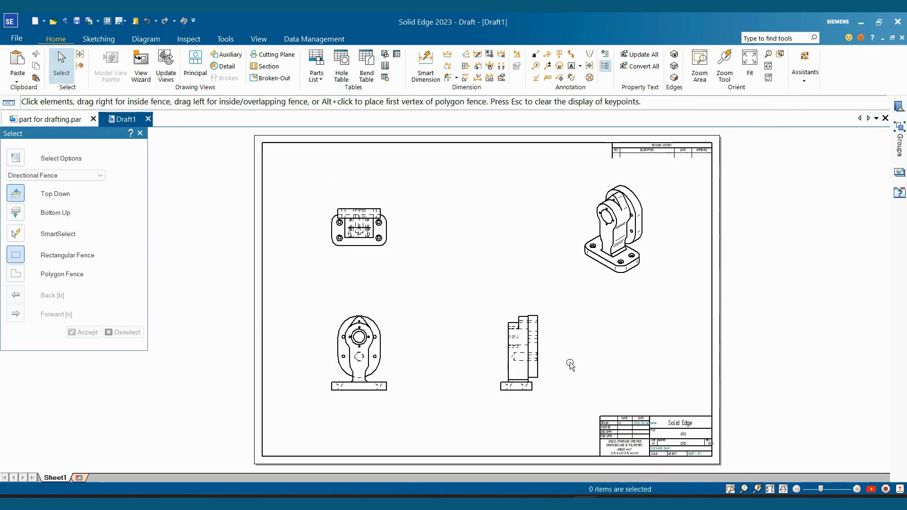
# Set the scale of the front view and its aligned views to 2:1
pyautogui.click(376, 322)
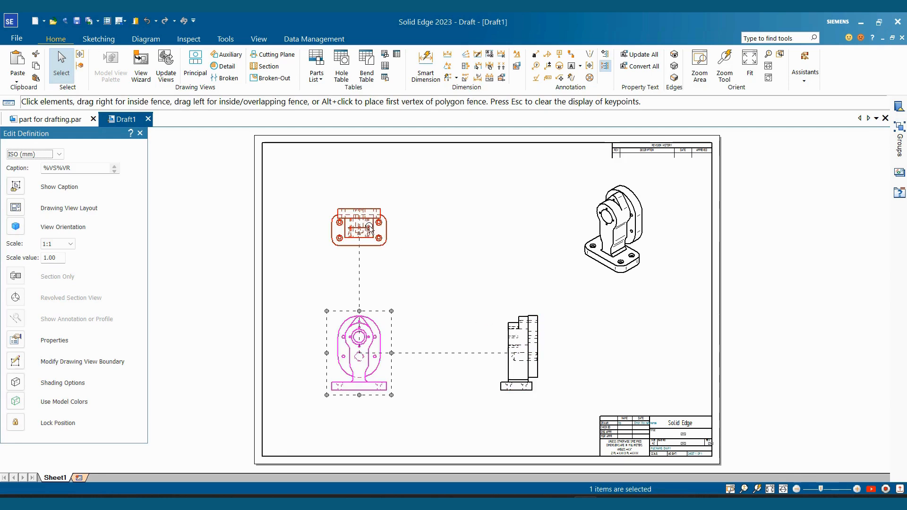
pyautogui.click(56, 246)
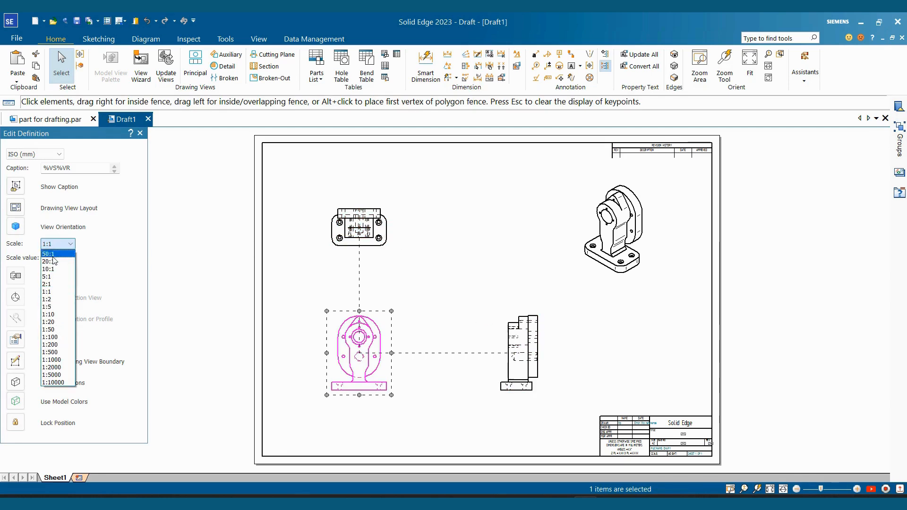
pyautogui.click(53, 284)
pyautogui.scroll(-1, 476, 317)
pyautogui.scroll(1, 478, 343)
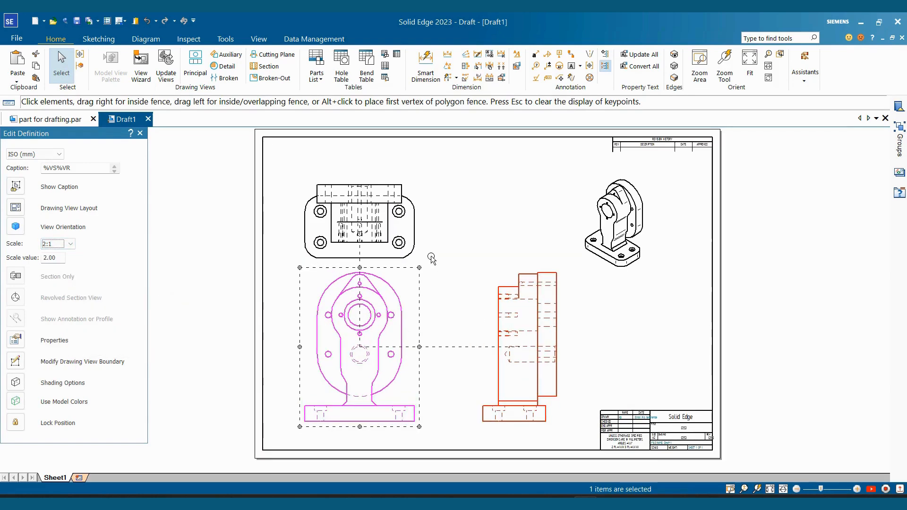
# Space out the enlarged views by moving the top view further up and the side view further right of the front view
pyautogui.click(419, 186)
pyautogui.moveTo(418, 186); pyautogui.dragTo(418, 181)
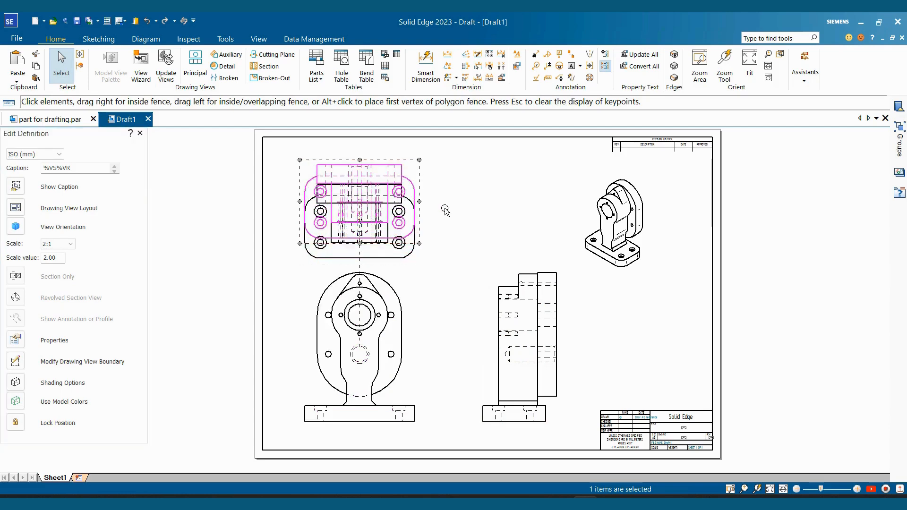
pyautogui.moveTo(557, 293); pyautogui.dragTo(582, 300)
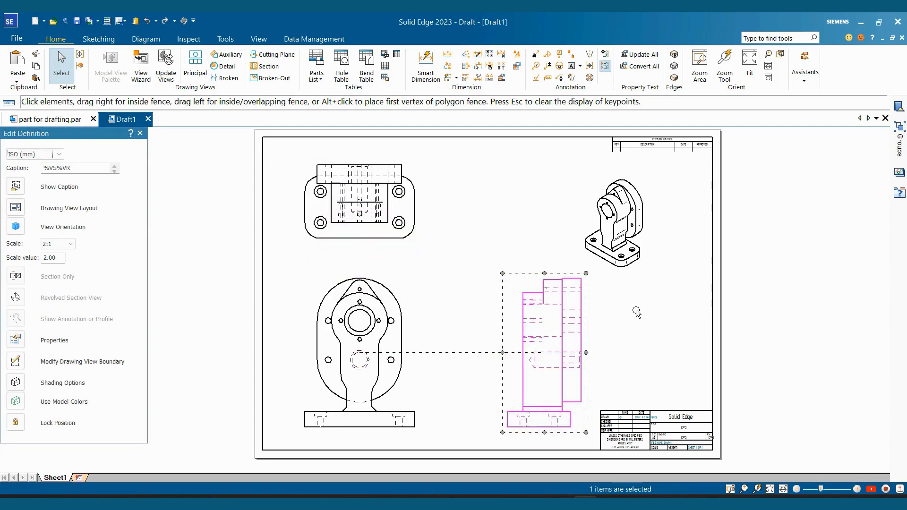
pyautogui.click(636, 309)
# Set the isometric view's scale to 1.5 and place the view in the sheet's upper-right corner, below the revision table
pyautogui.moveTo(636, 262); pyautogui.dragTo(610, 241)
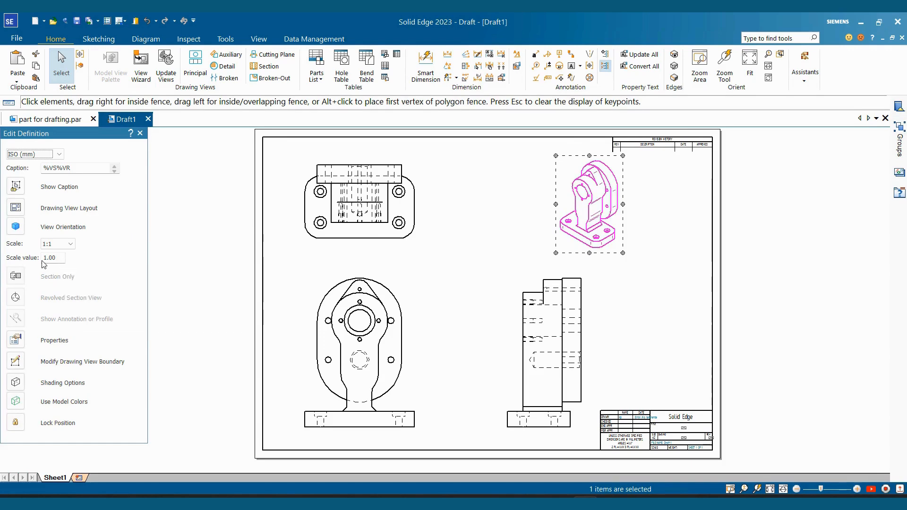
pyautogui.click(57, 260)
pyautogui.write('1.5')
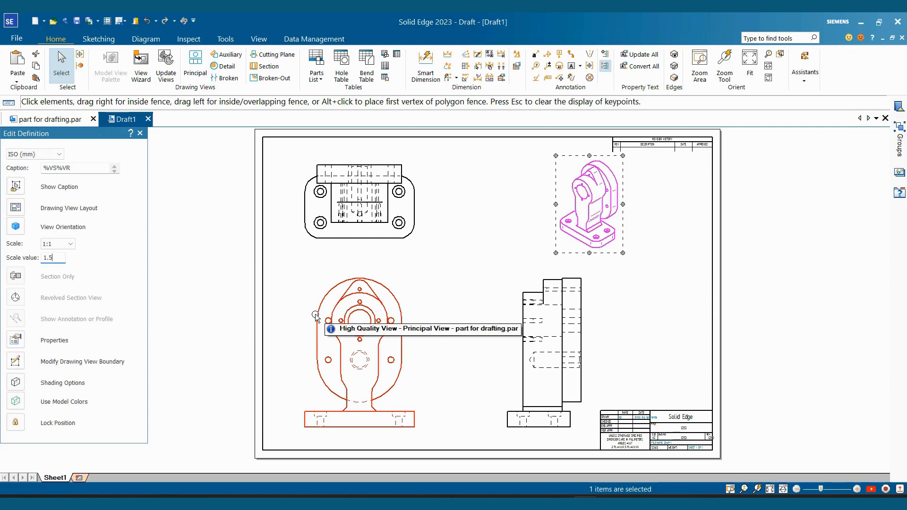
pyautogui.press('Return')
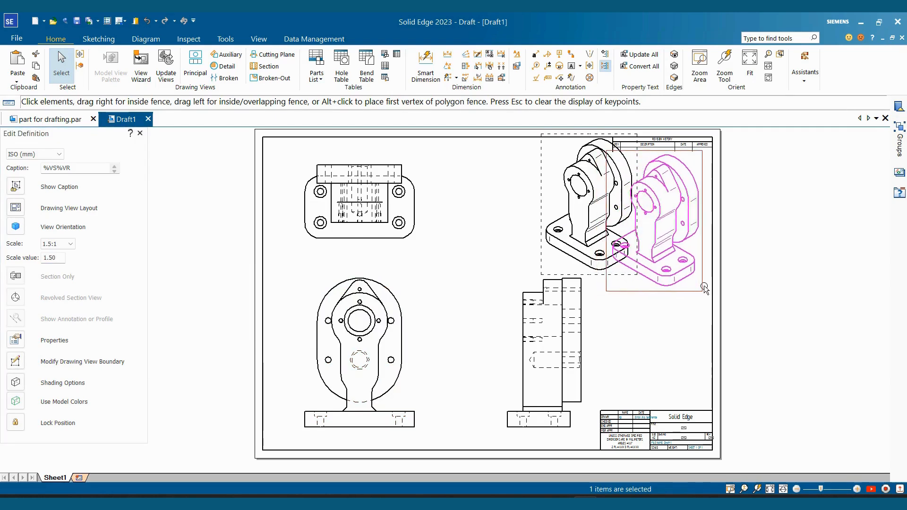
pyautogui.moveTo(704, 287); pyautogui.dragTo(704, 286)
pyautogui.click(652, 342)
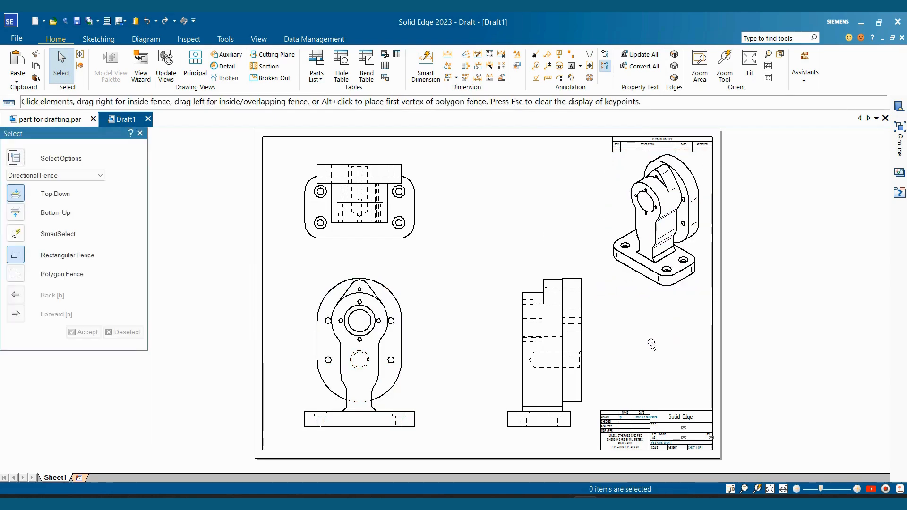
# Set the scale value of the front view and its aligned views to 1.3
pyautogui.scroll(-2, 652, 343)
pyautogui.scroll(2, 649, 351)
pyautogui.scroll(-2, 591, 352)
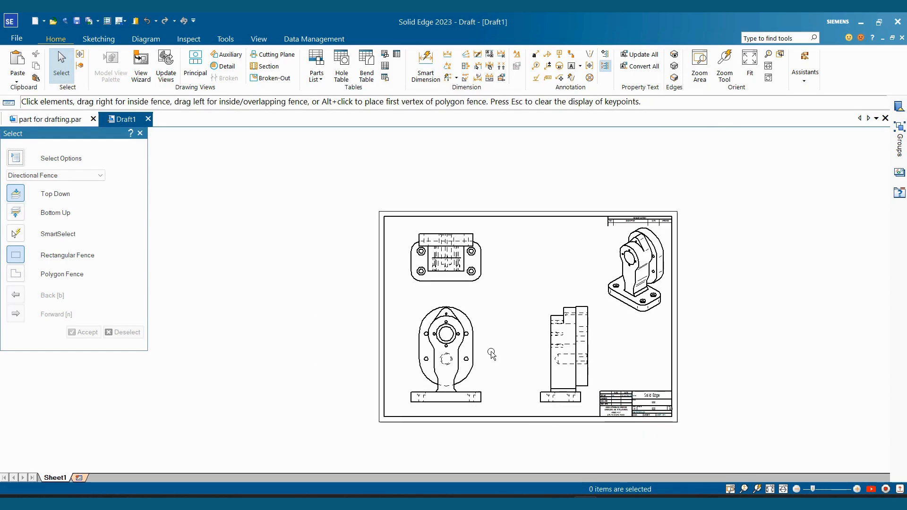
pyautogui.click(466, 358)
pyautogui.moveTo(562, 338); pyautogui.dragTo(495, 309, button='middle')
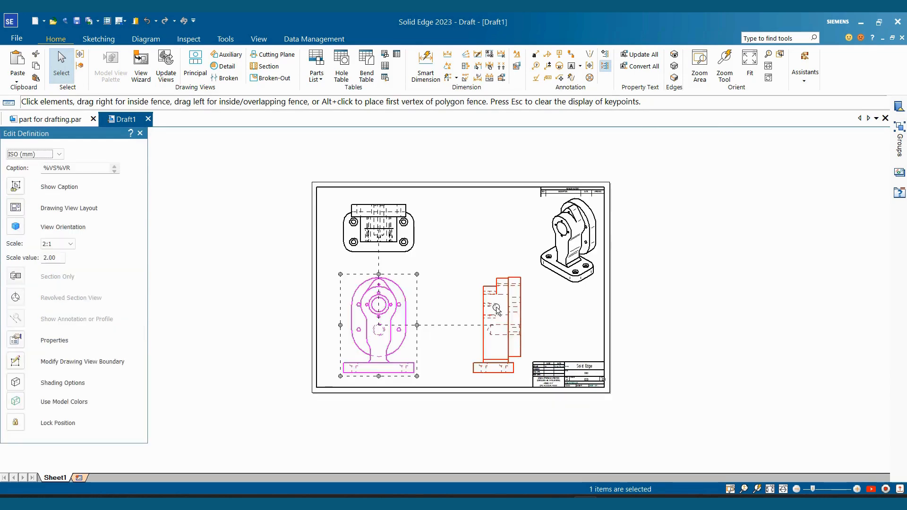
pyautogui.click(56, 259)
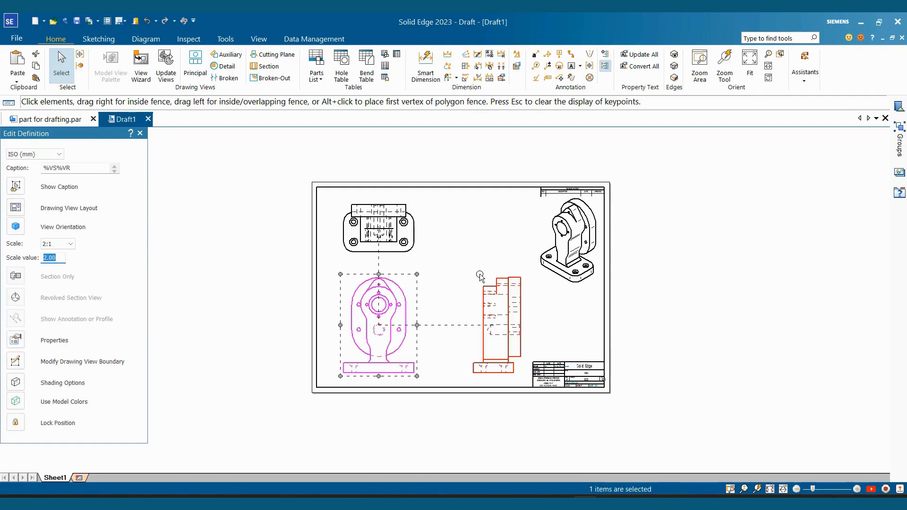
pyautogui.write('1')
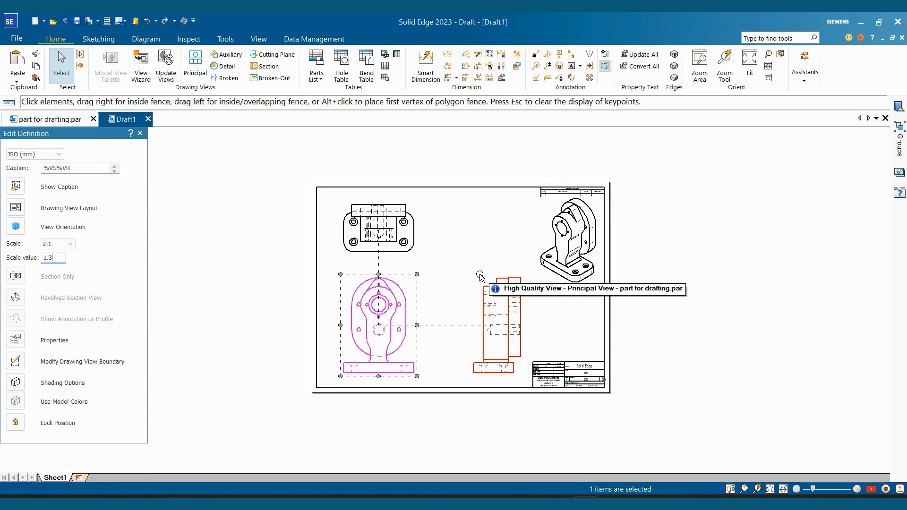
pyautogui.press('Return')
pyautogui.scroll(2, 493, 347)
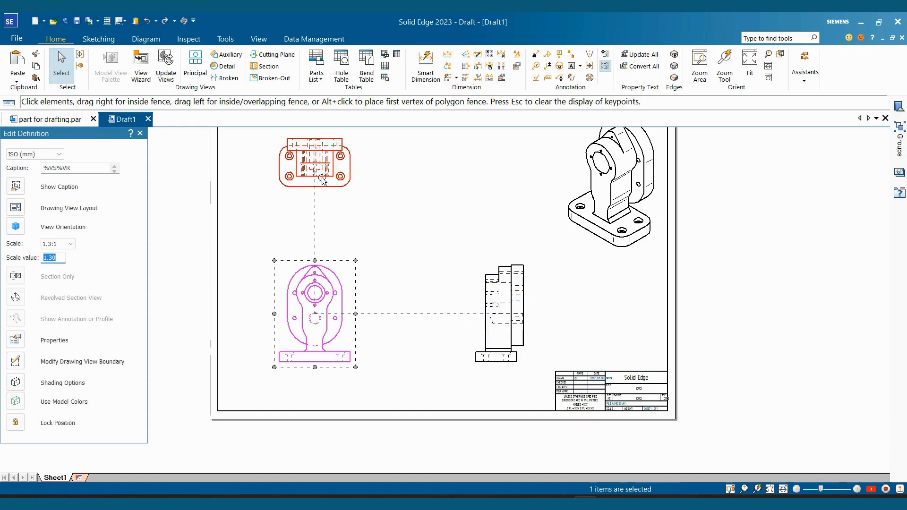
pyautogui.click(409, 204)
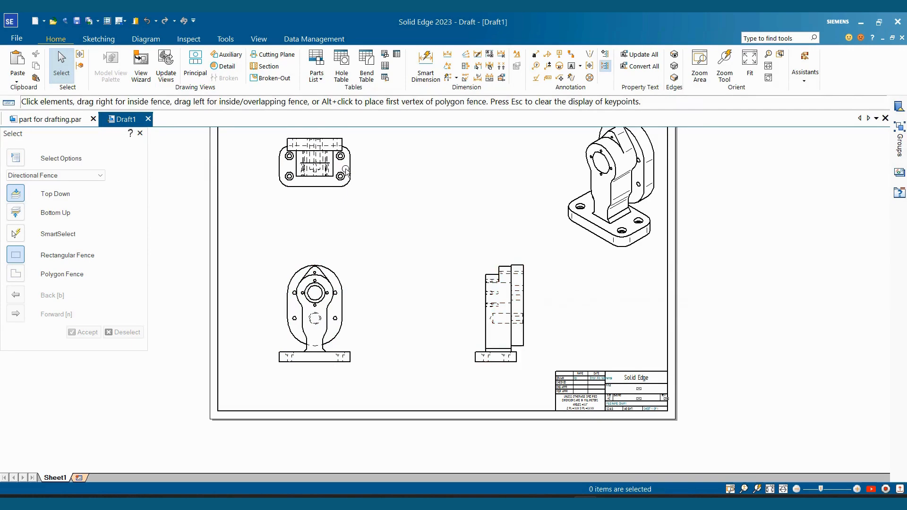
# Turn off the hidden edge style and the edges hidden by other parts in the front view's display properties
pyautogui.scroll(-1, 389, 335)
pyautogui.click(345, 289)
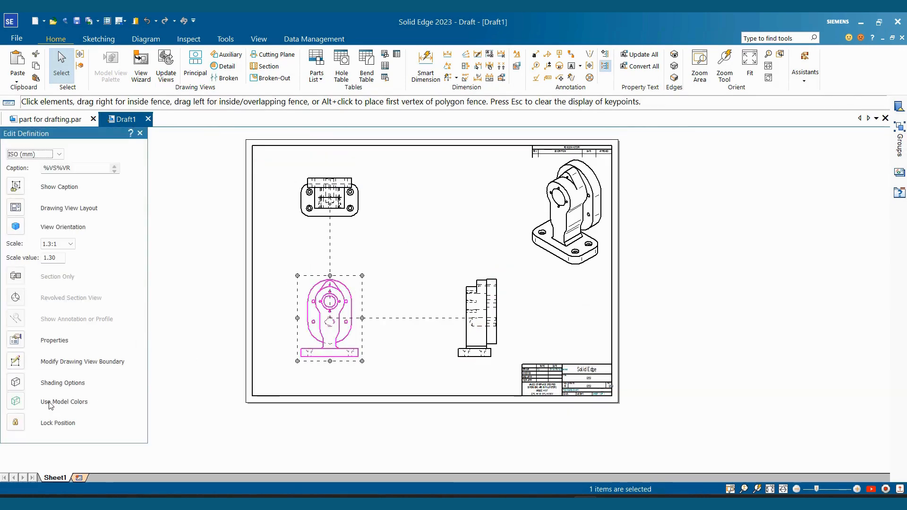
pyautogui.rightClick(348, 357)
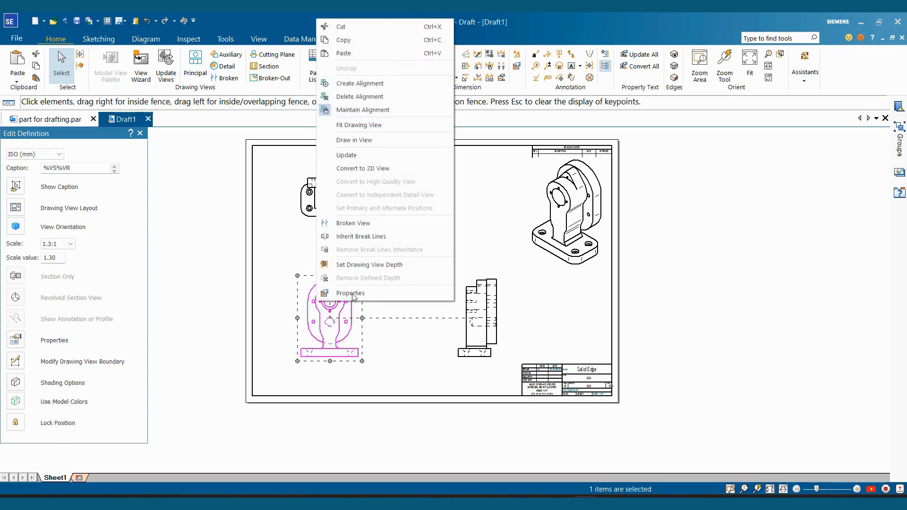
pyautogui.click(352, 294)
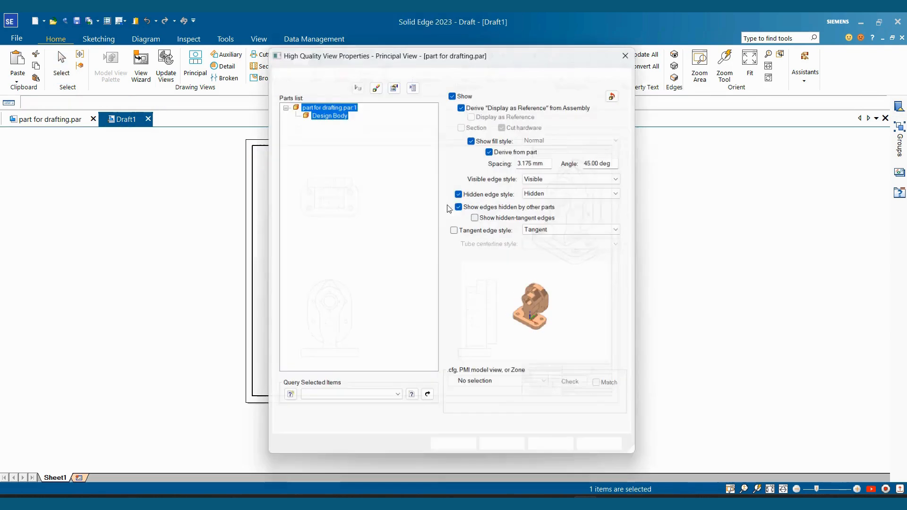
pyautogui.click(461, 206)
pyautogui.click(461, 193)
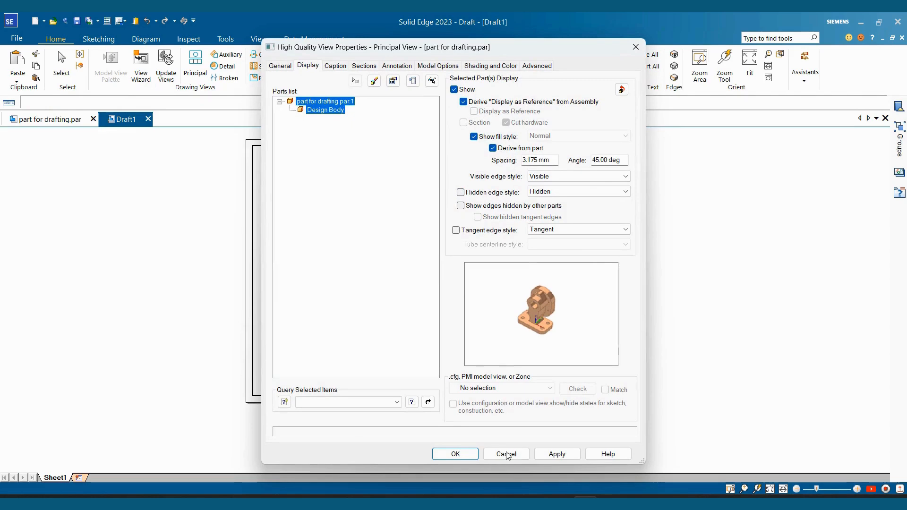
pyautogui.click(456, 454)
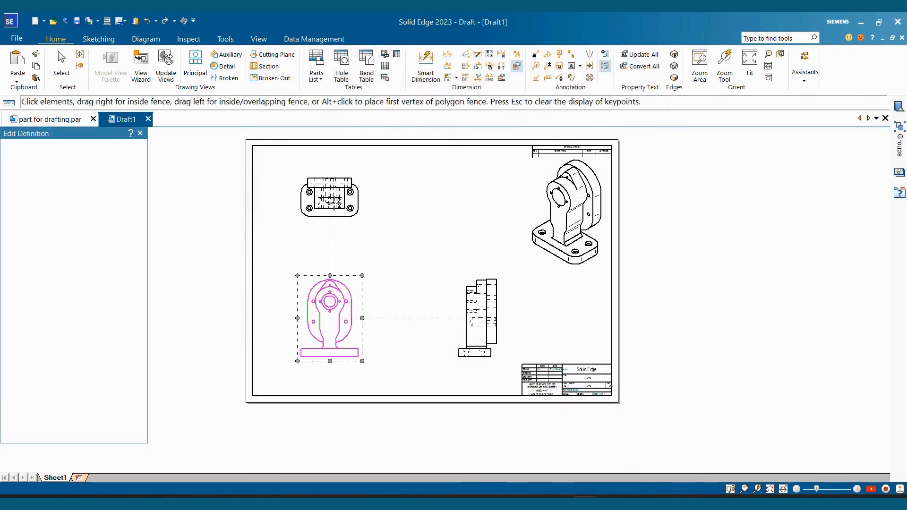
# Turn off the hidden edge style and the edges hidden by other parts for the side view
pyautogui.click(350, 209)
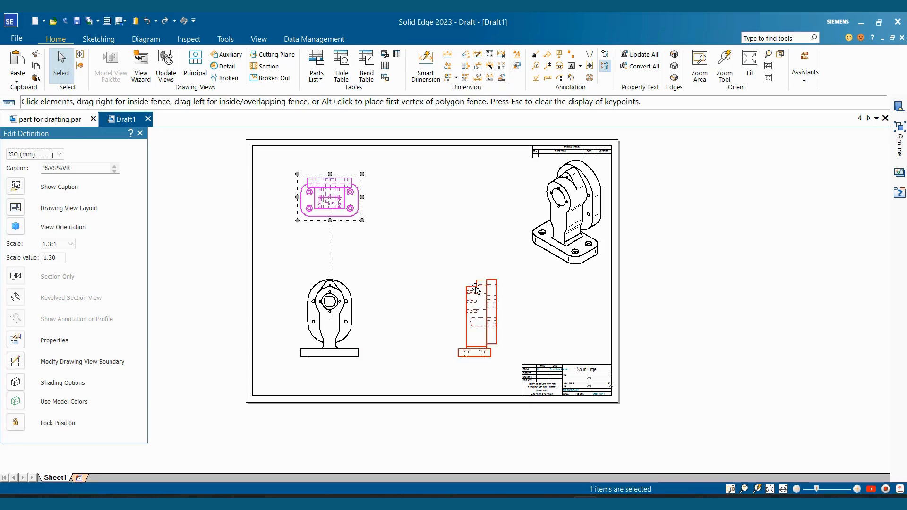
pyautogui.click(491, 329)
pyautogui.rightClick(492, 329)
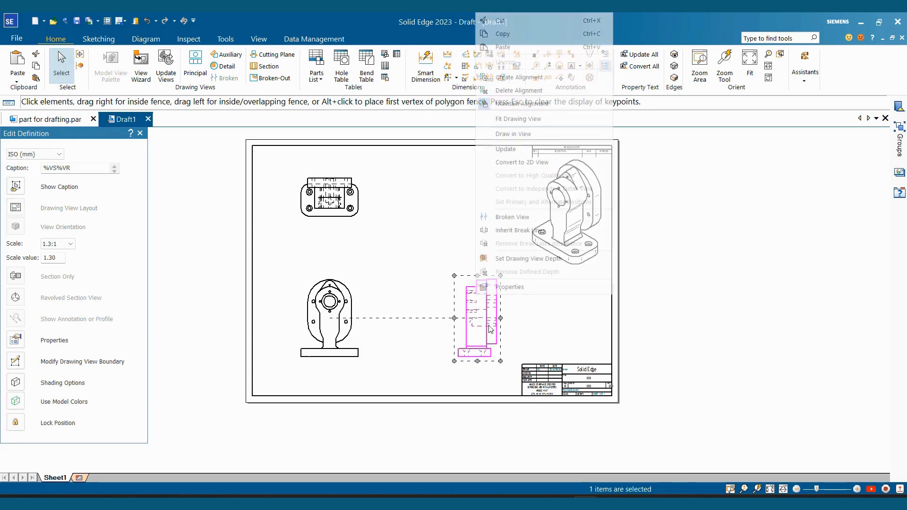
pyautogui.click(513, 291)
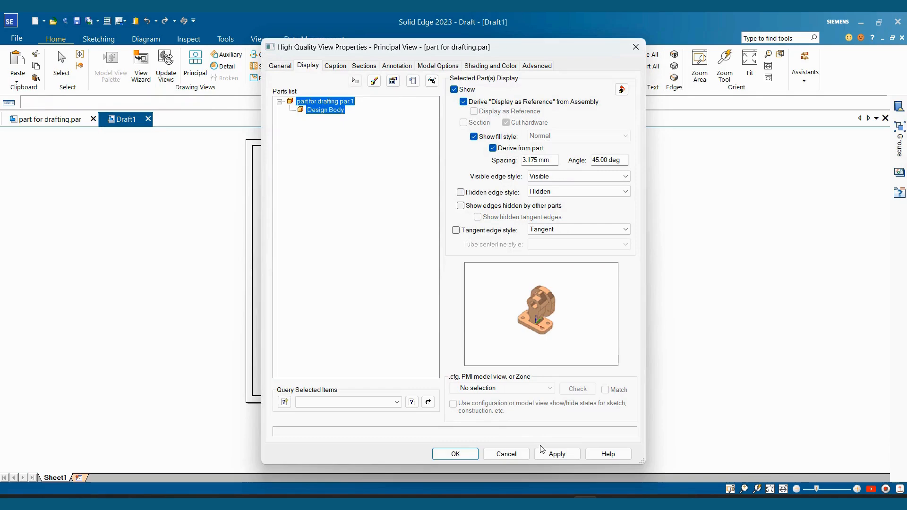
pyautogui.click(455, 454)
# Turn off the display of hidden edges in the top view
pyautogui.click(369, 220)
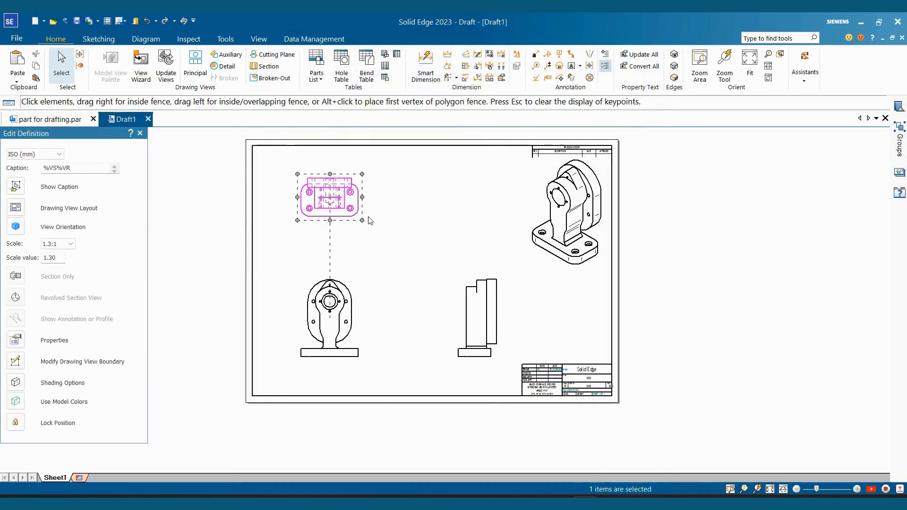
pyautogui.rightClick(358, 209)
pyautogui.click(378, 346)
pyautogui.scroll(1, 371, 343)
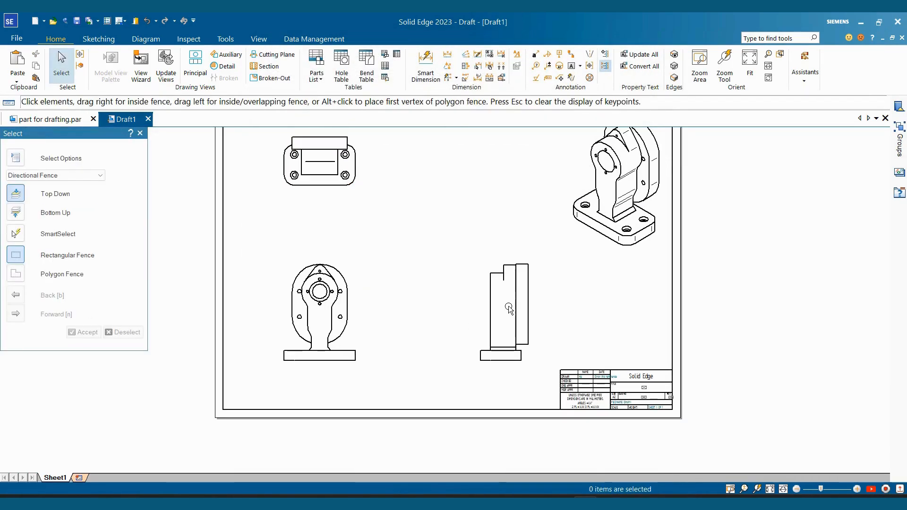
pyautogui.scroll(2, 408, 257)
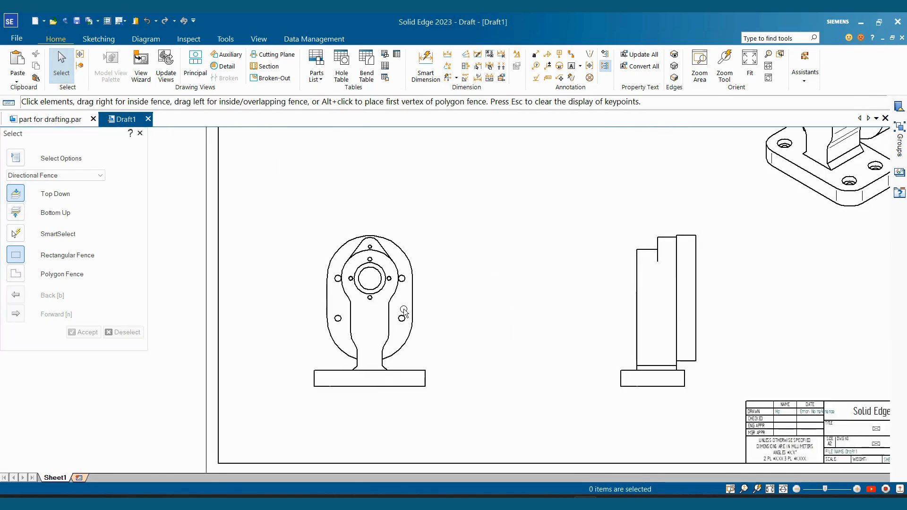
pyautogui.scroll(-4, 531, 294)
pyautogui.scroll(3, 530, 294)
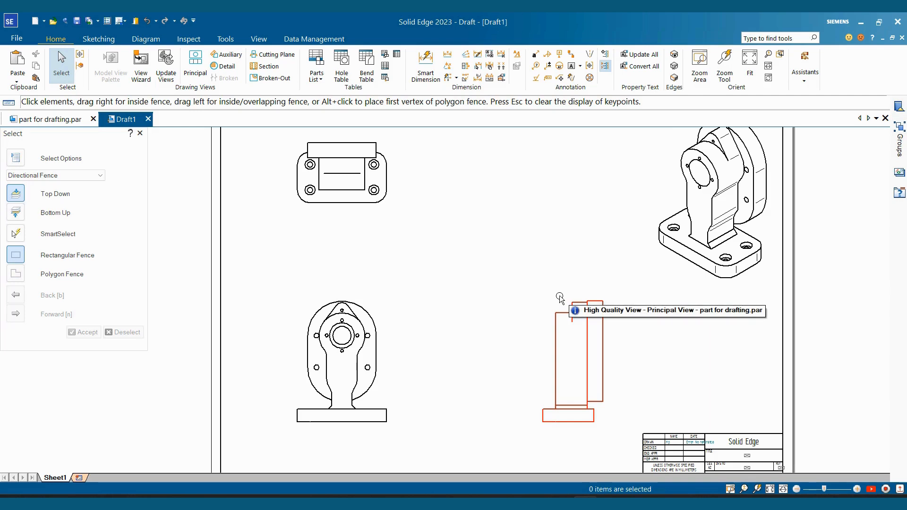
pyautogui.scroll(-3, 345, 187)
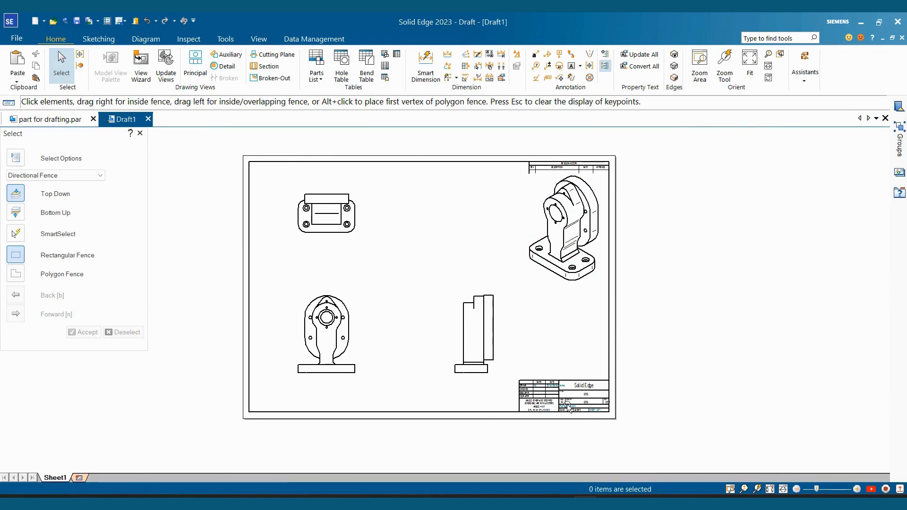
# Change the drawing sheet's background to A3-Sheet in the sheet setup and apply it
pyautogui.rightClick(54, 479)
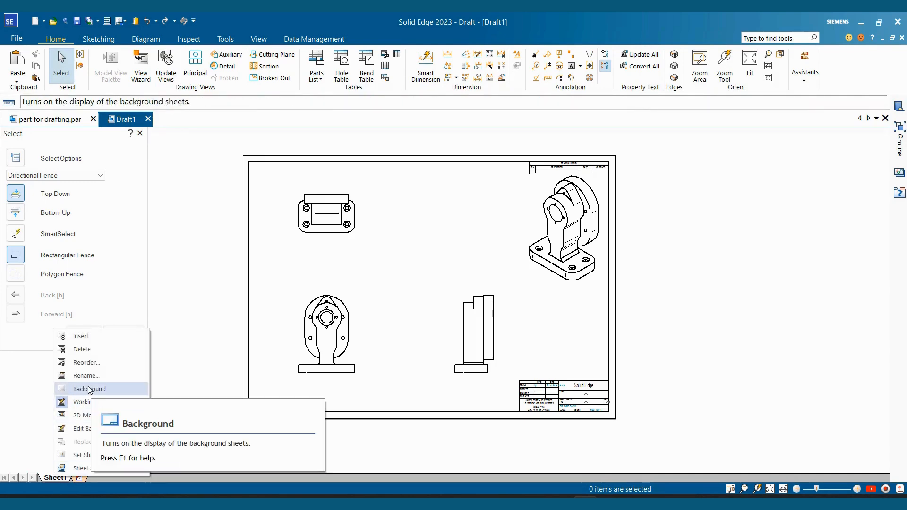
pyautogui.click(91, 470)
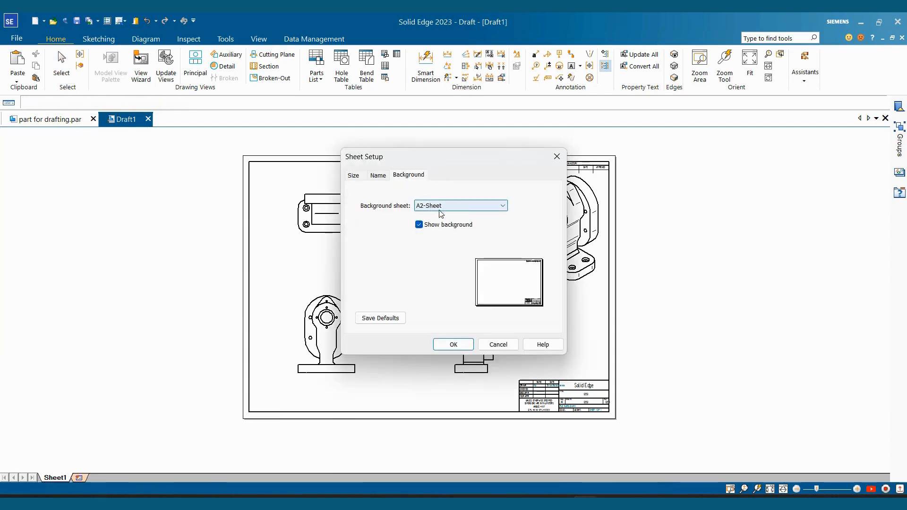
pyautogui.click(460, 208)
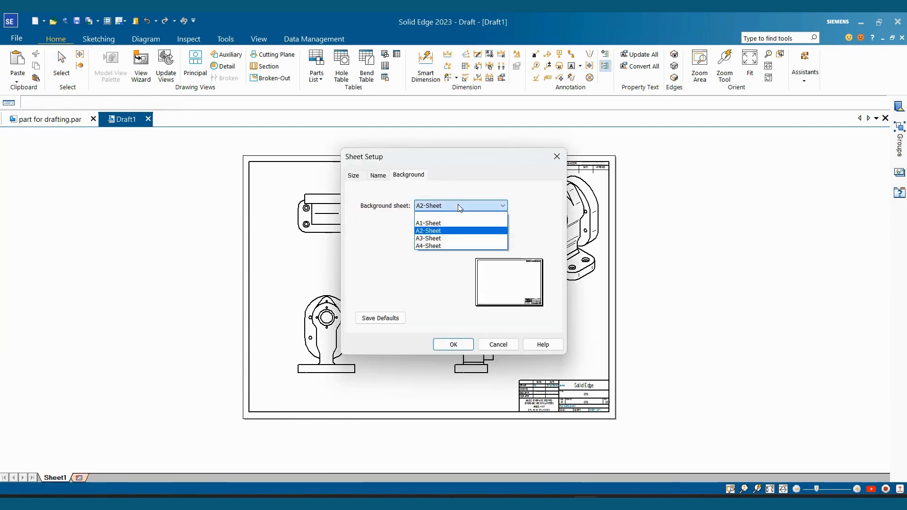
pyautogui.click(436, 238)
pyautogui.click(354, 177)
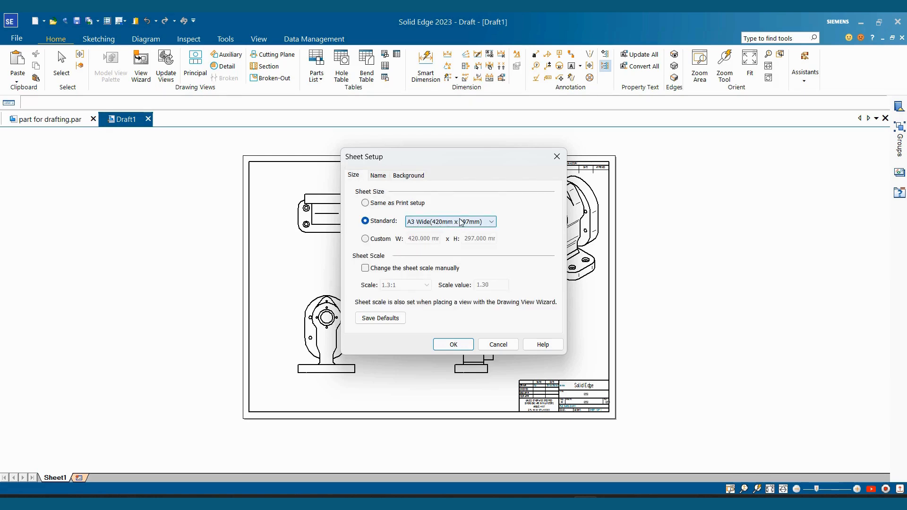
pyautogui.click(380, 178)
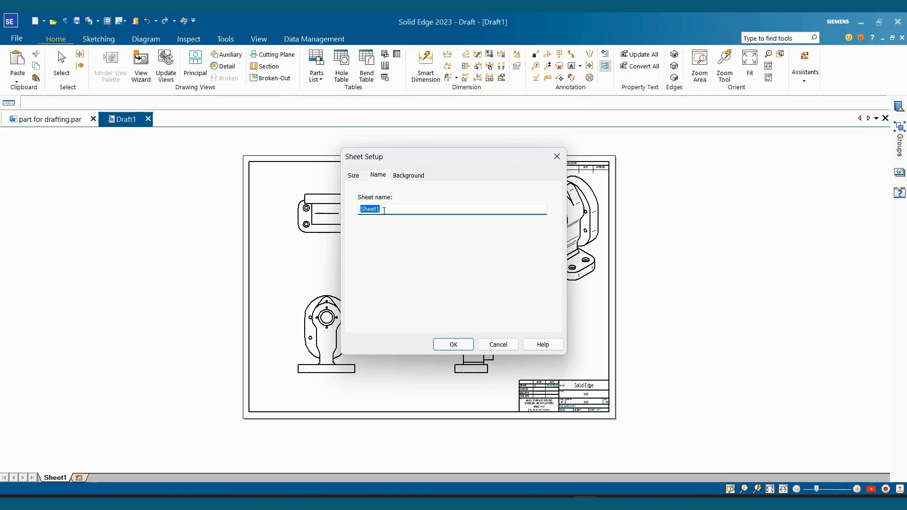
pyautogui.click(455, 346)
pyautogui.moveTo(453, 344); pyautogui.dragTo(538, 320, button='middle')
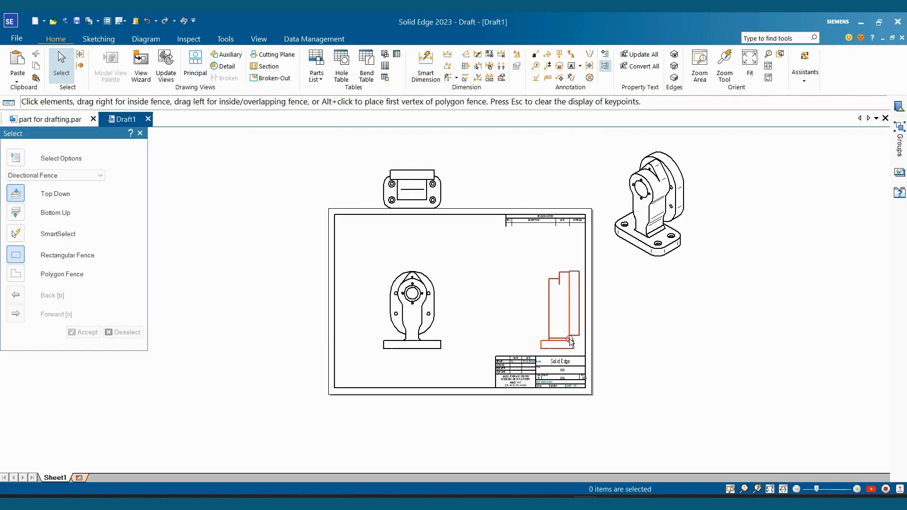
pyautogui.scroll(2, 457, 314)
pyautogui.scroll(-1, 489, 310)
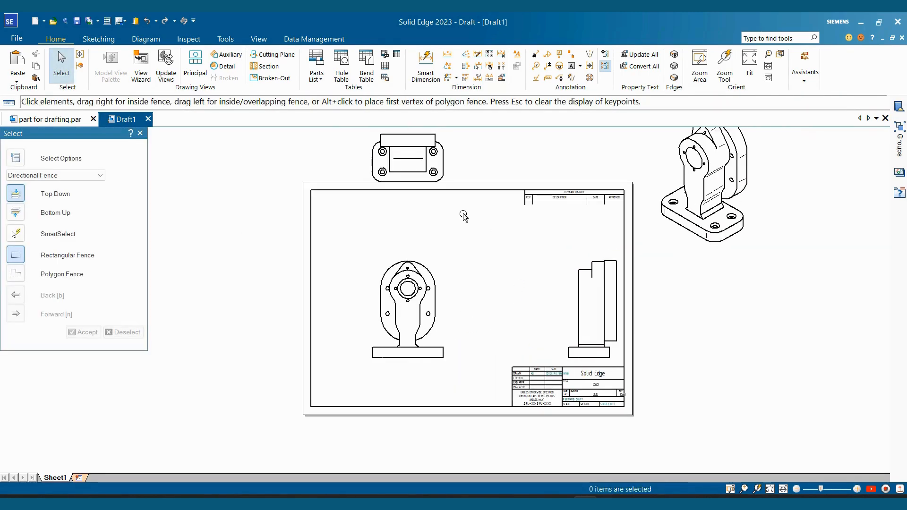
# Change the drawing sheet's background to A2-Sheet in the sheet setup, check the resulting sheet size, and apply it
pyautogui.scroll(-2, 557, 276)
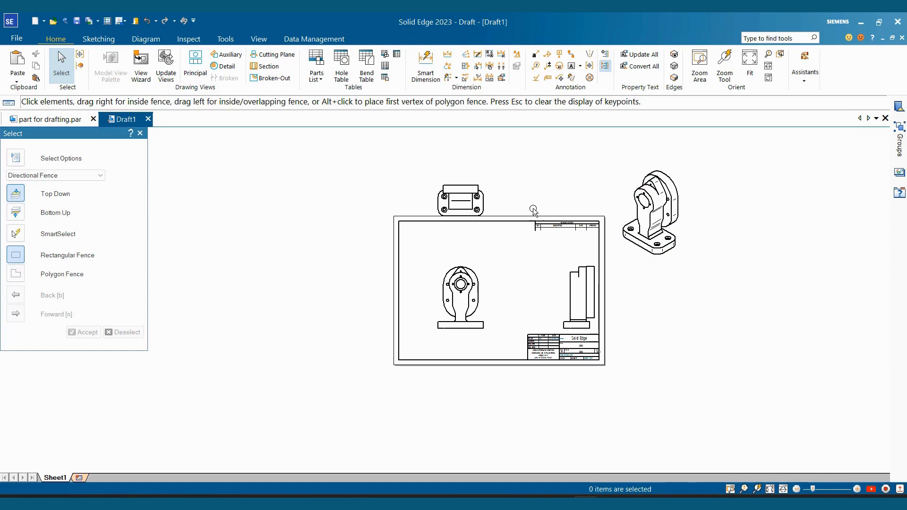
pyautogui.scroll(1, 571, 240)
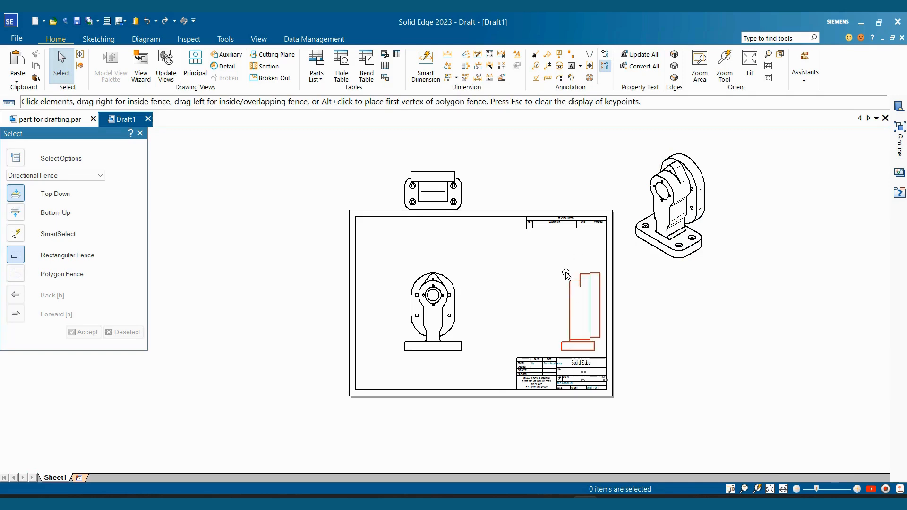
pyautogui.press('Escape')
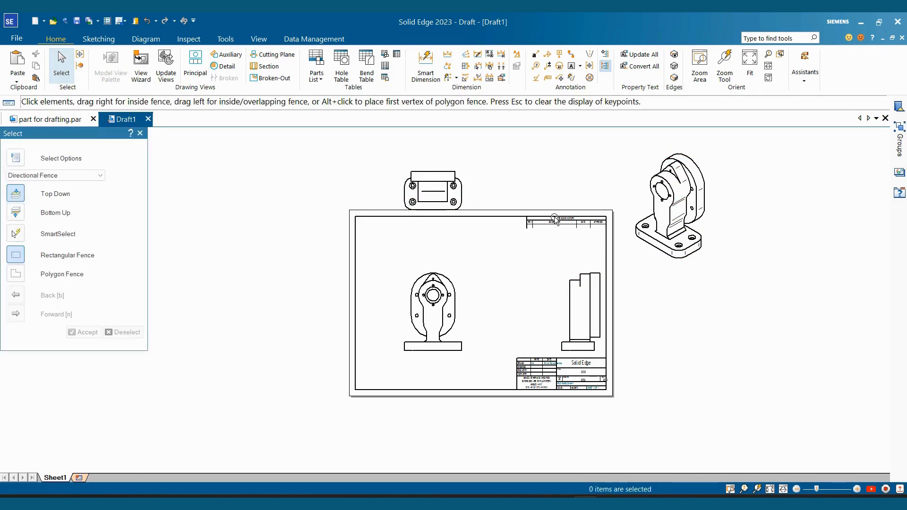
pyautogui.rightClick(62, 477)
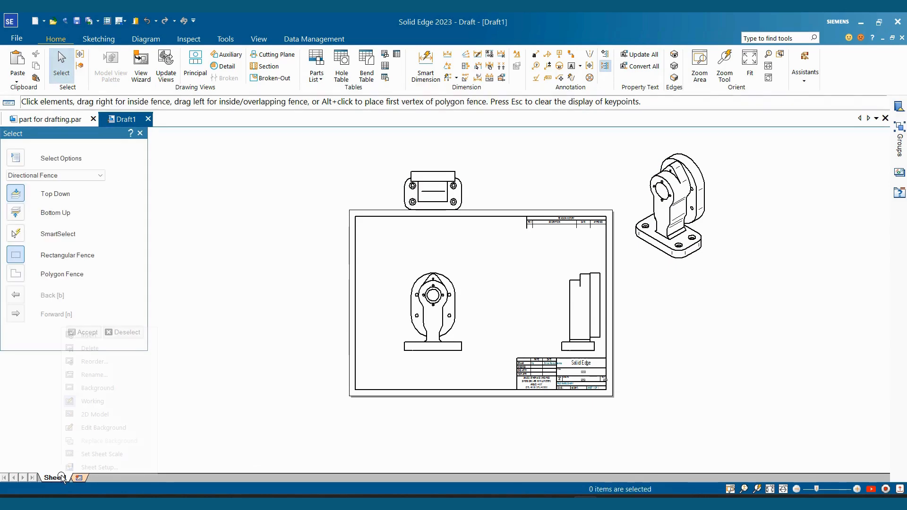
pyautogui.click(91, 468)
pyautogui.click(408, 174)
pyautogui.click(503, 206)
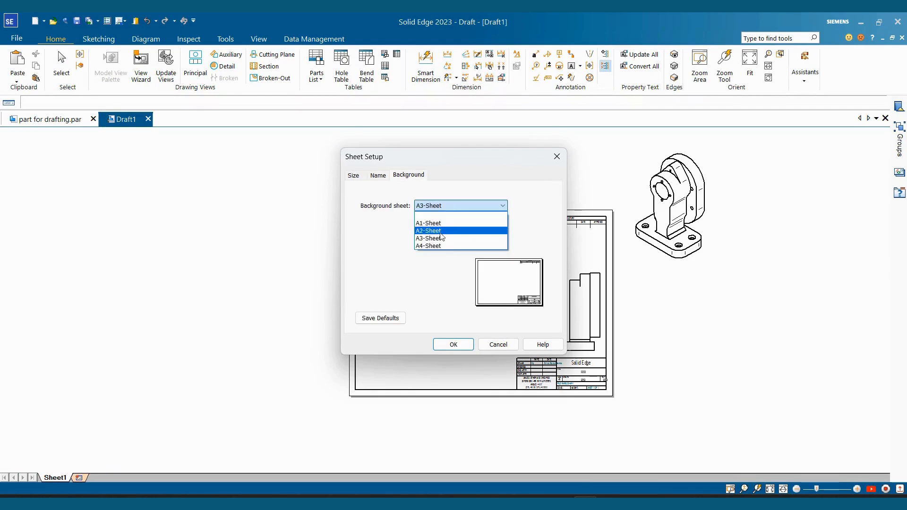
pyautogui.click(430, 238)
pyautogui.click(353, 175)
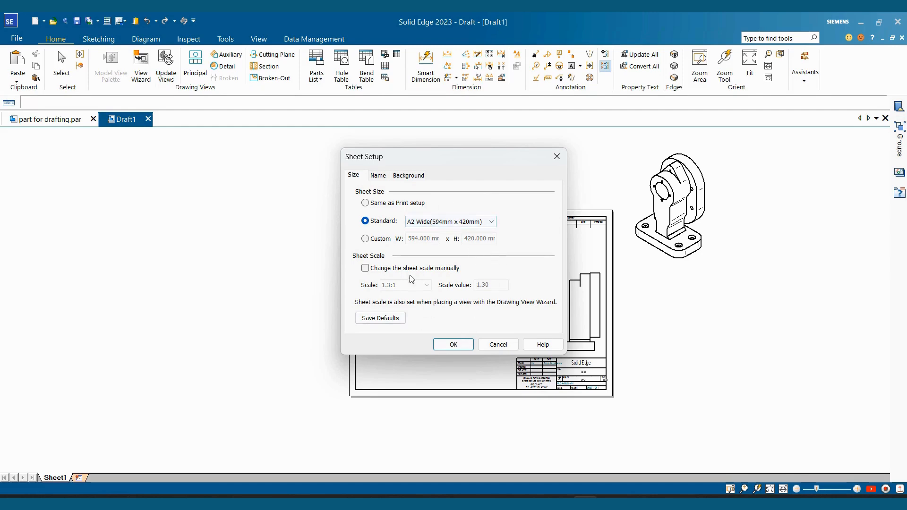
pyautogui.click(453, 345)
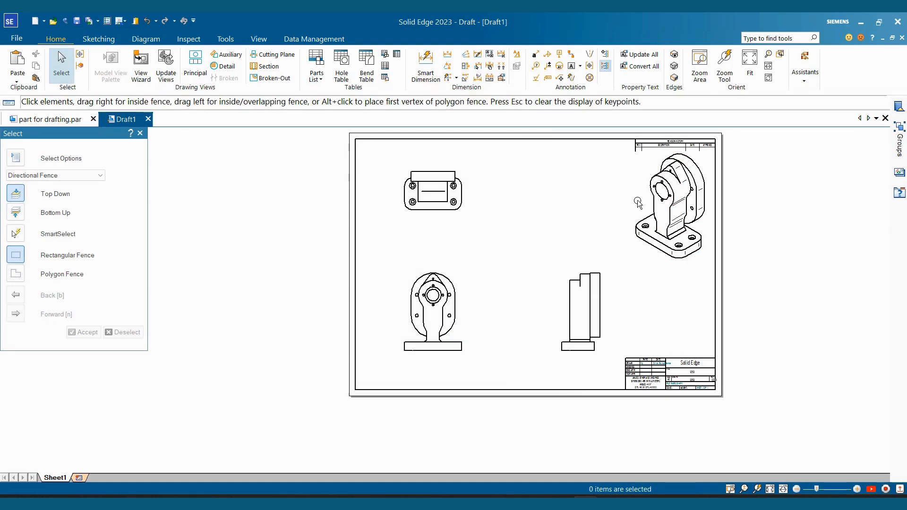
# Set the drawing sheet's background back to A3-Sheet in the sheet setup and apply it
pyautogui.scroll(-1, 536, 286)
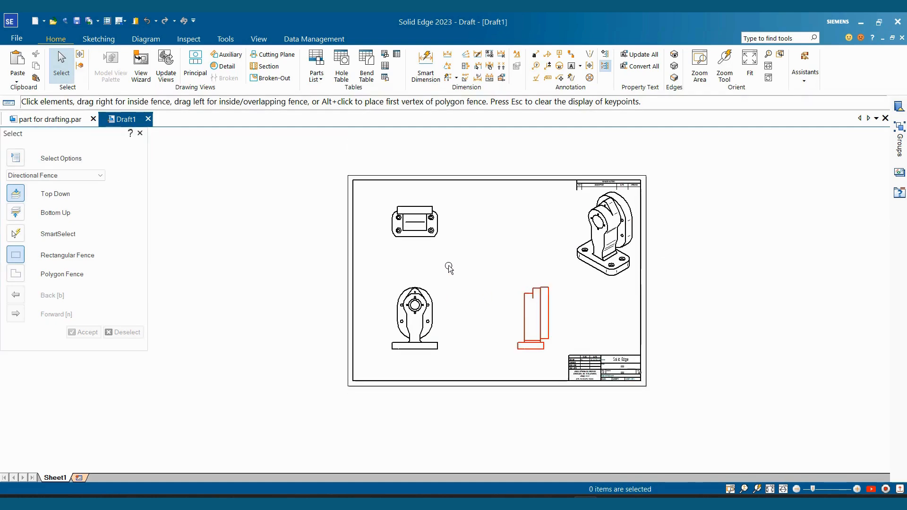
pyautogui.rightClick(52, 478)
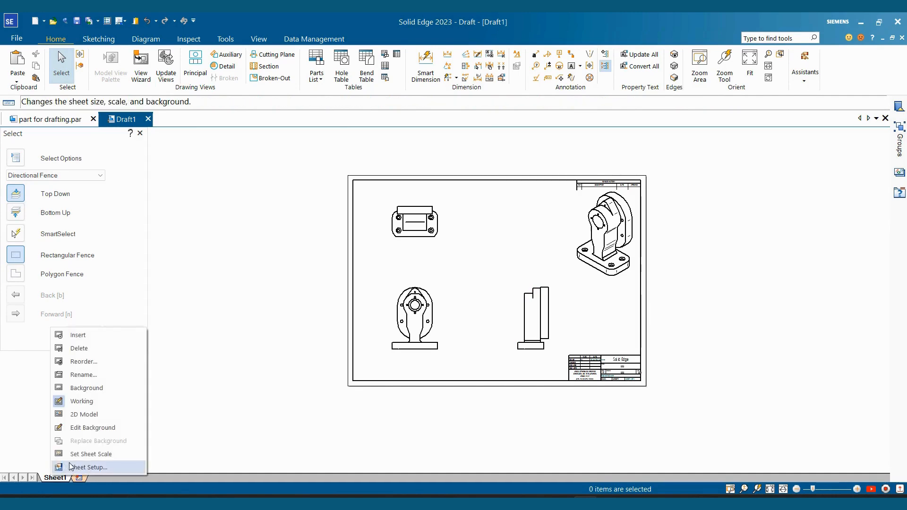
pyautogui.click(78, 467)
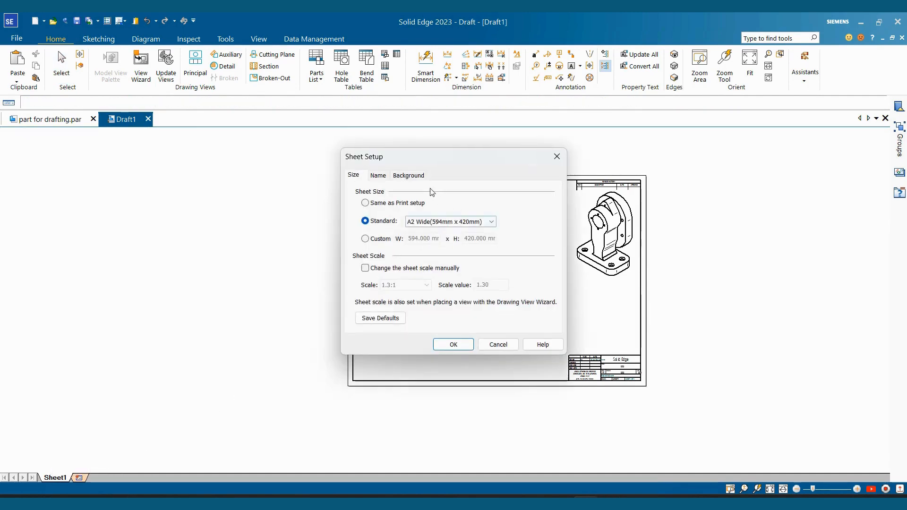
pyautogui.click(416, 179)
pyautogui.click(461, 205)
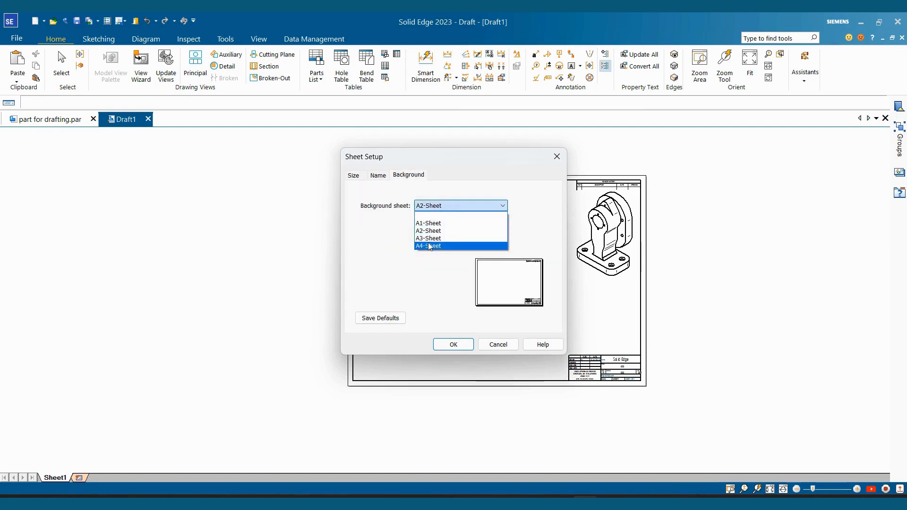
pyautogui.click(444, 235)
pyautogui.click(454, 344)
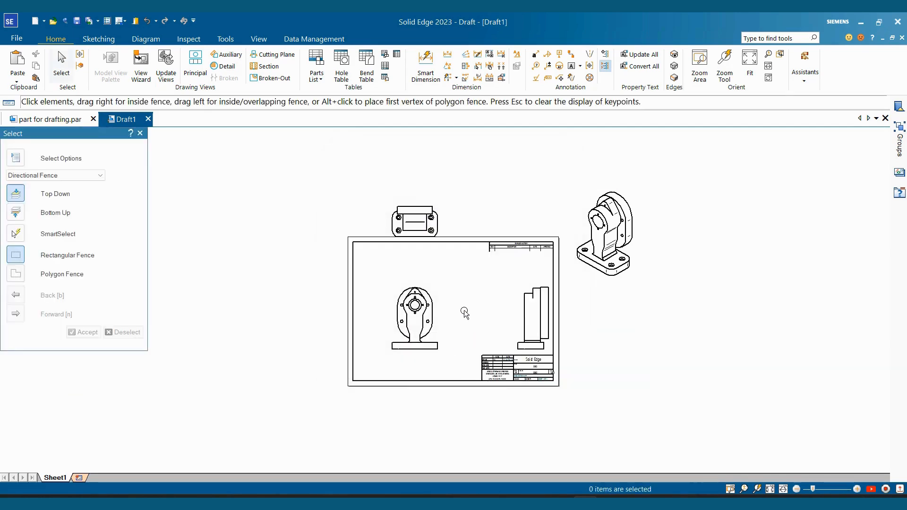
# Move the top view down inside the sheet border and the isometric view between the front and side views
pyautogui.scroll(1, 421, 272)
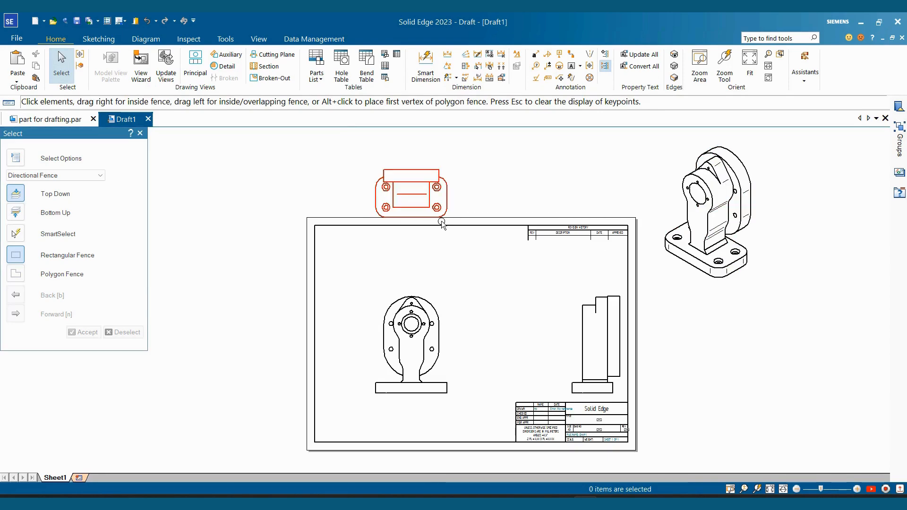
pyautogui.moveTo(440, 219); pyautogui.dragTo(433, 283)
pyautogui.moveTo(721, 262); pyautogui.dragTo(530, 356)
pyautogui.scroll(1, 526, 379)
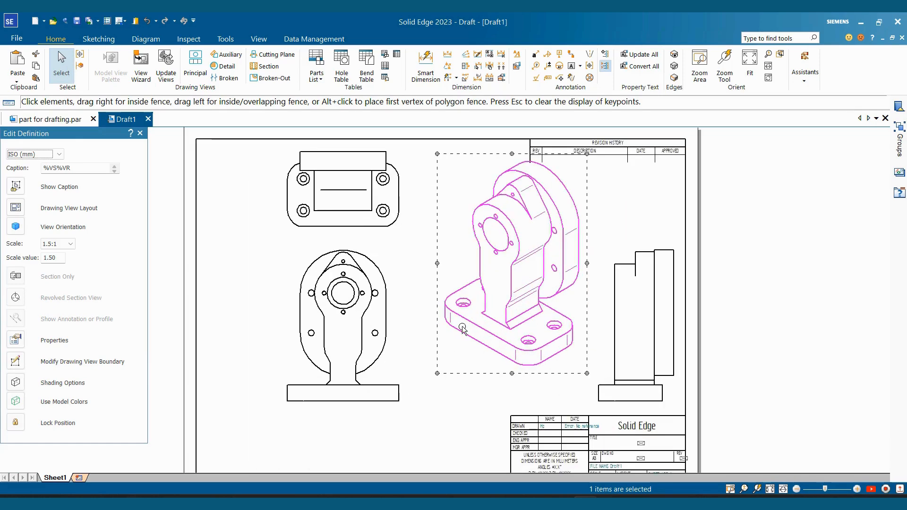
# Set the front view's scale to 1:1 so that the linked top and side views follow
pyautogui.click(370, 256)
pyautogui.click(369, 255)
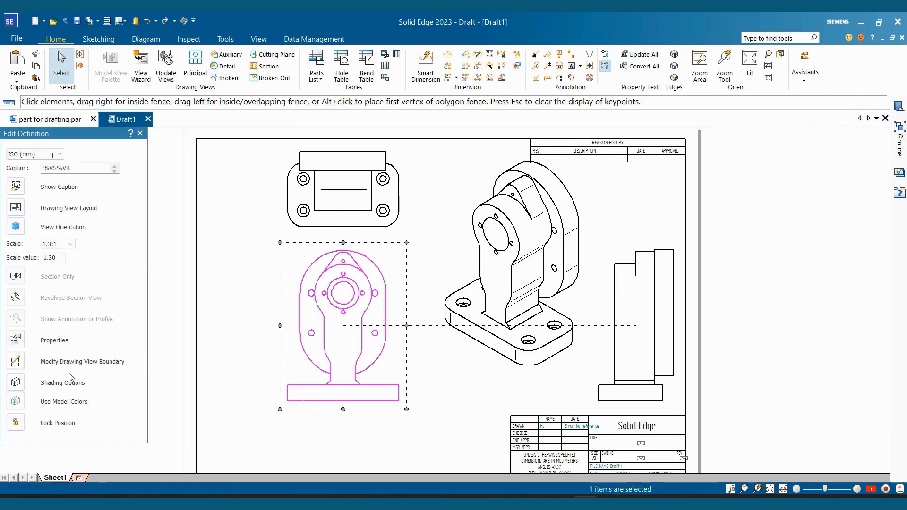
pyautogui.click(60, 245)
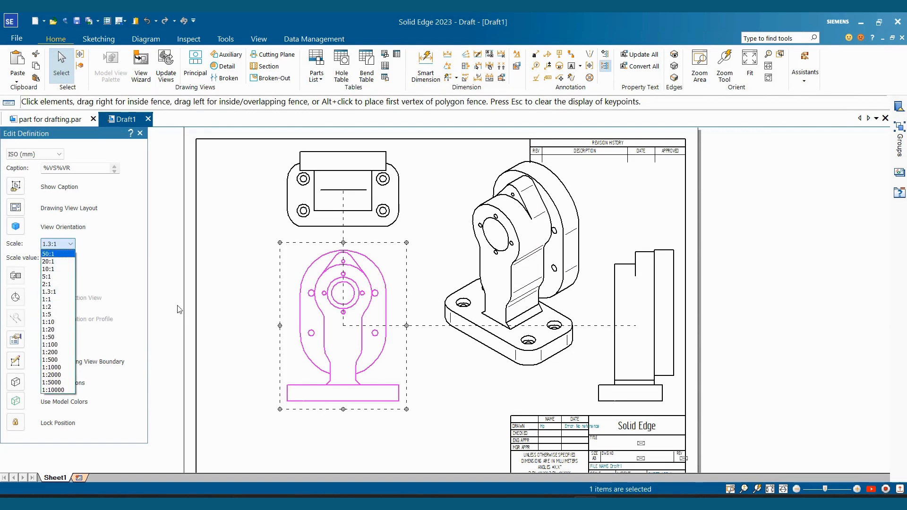
pyautogui.click(326, 317)
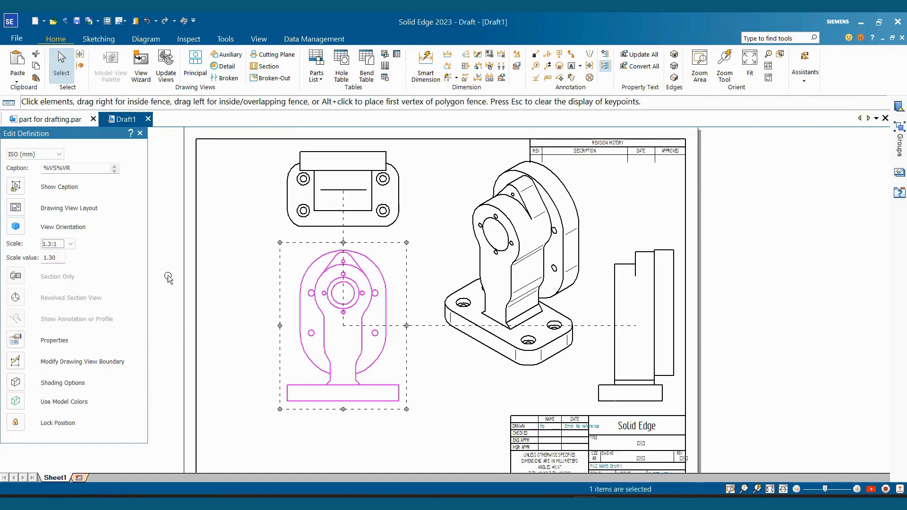
pyautogui.click(71, 244)
pyautogui.click(72, 306)
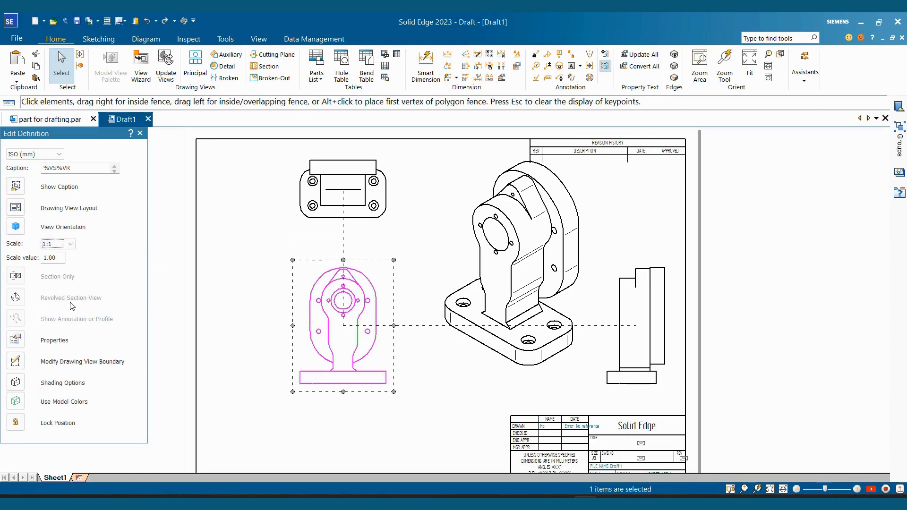
# Set the isometric view's scale to 1:1 and place it in the sheet's upper-right area, above the side view
pyautogui.scroll(-3, 438, 238)
pyautogui.click(438, 239)
pyautogui.click(70, 244)
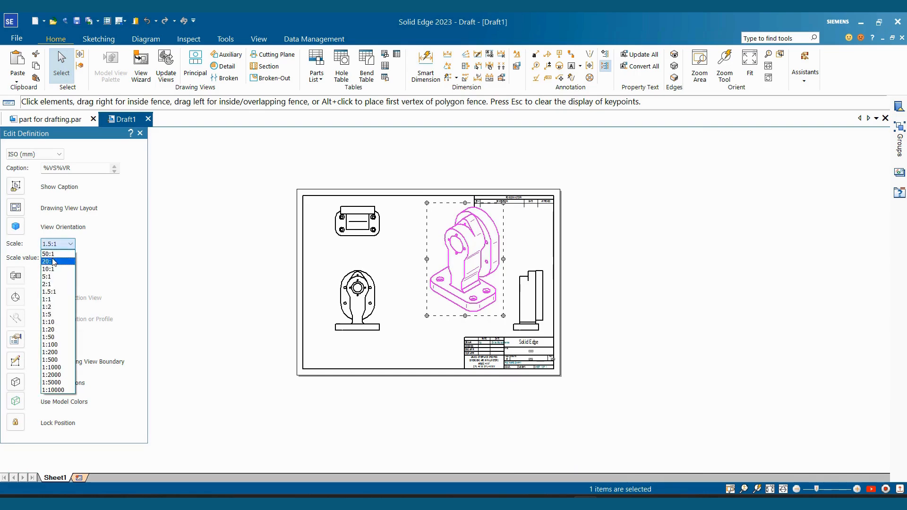
pyautogui.click(56, 298)
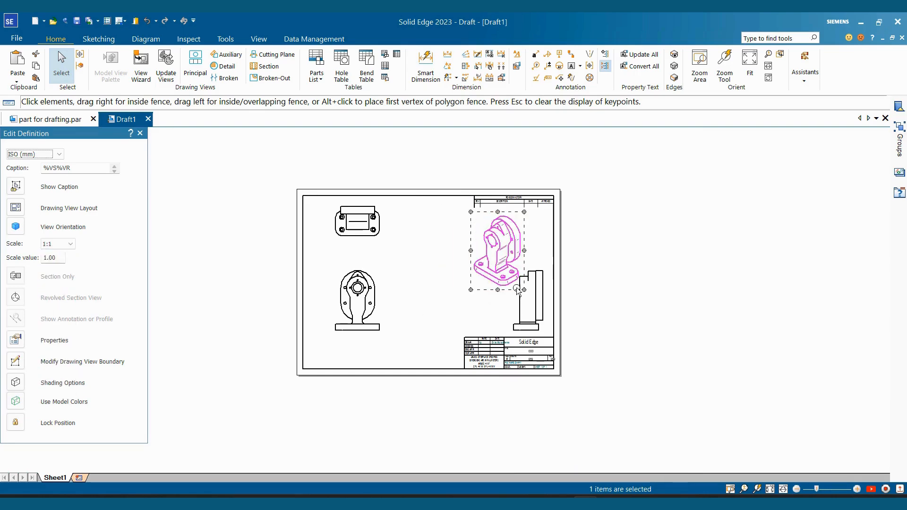
pyautogui.press('Escape')
# Examine the layout of the views and the title block's fields on the A3 sheet
pyautogui.scroll(3, 418, 174)
pyautogui.scroll(1, 418, 173)
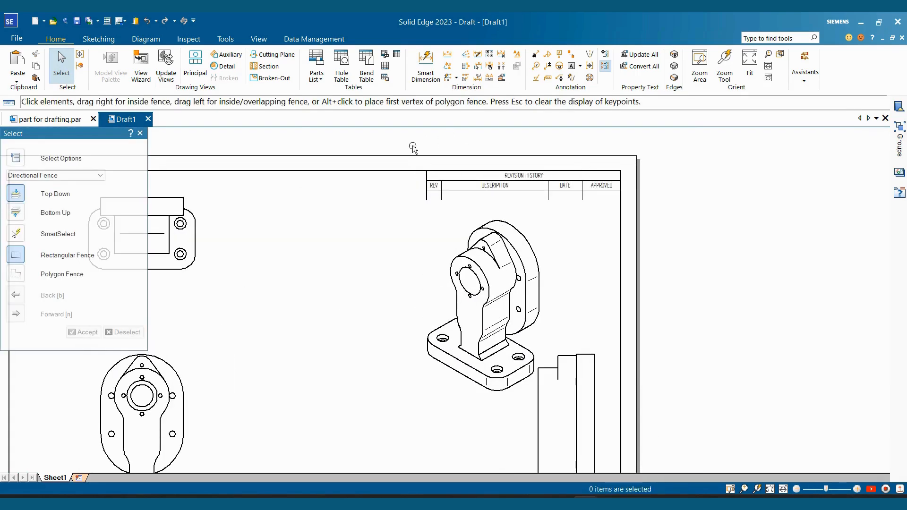
pyautogui.scroll(-2, 491, 199)
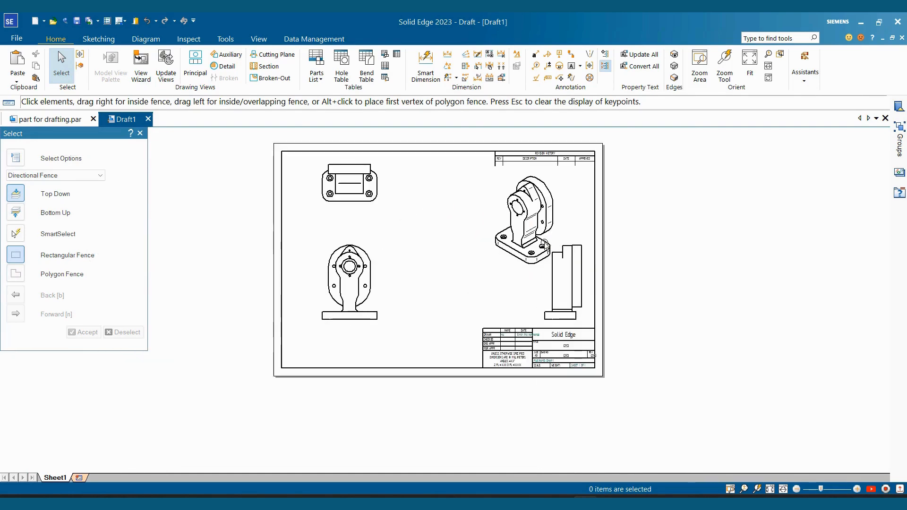
pyautogui.scroll(3, 568, 288)
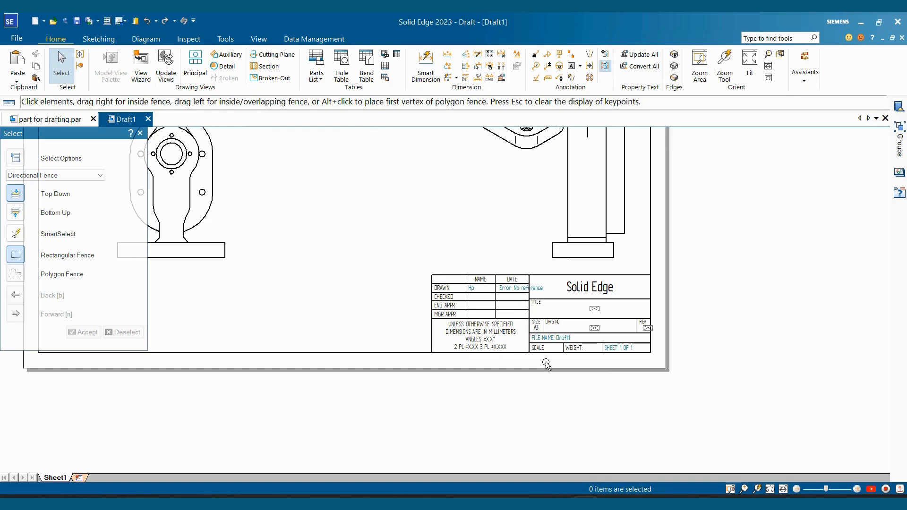
pyautogui.scroll(2, 488, 292)
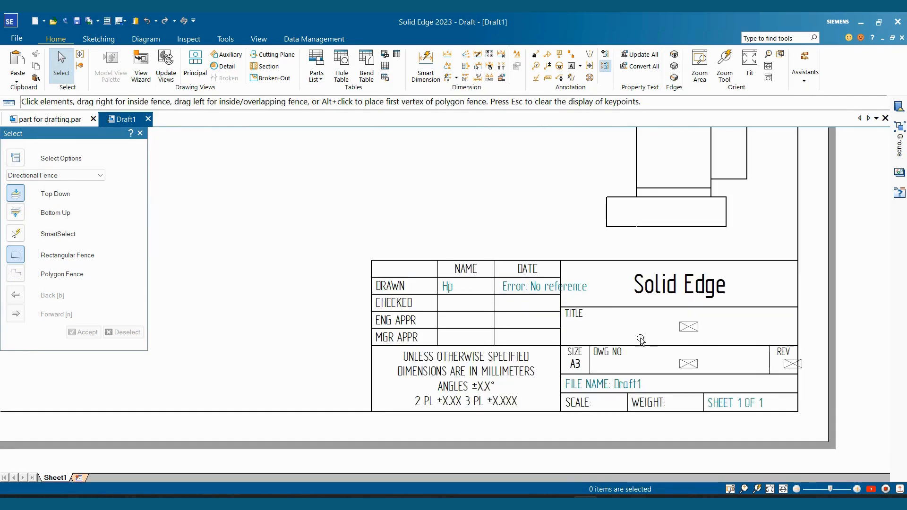
pyautogui.scroll(-1, 594, 362)
pyautogui.scroll(1, 627, 396)
pyautogui.scroll(1, 611, 402)
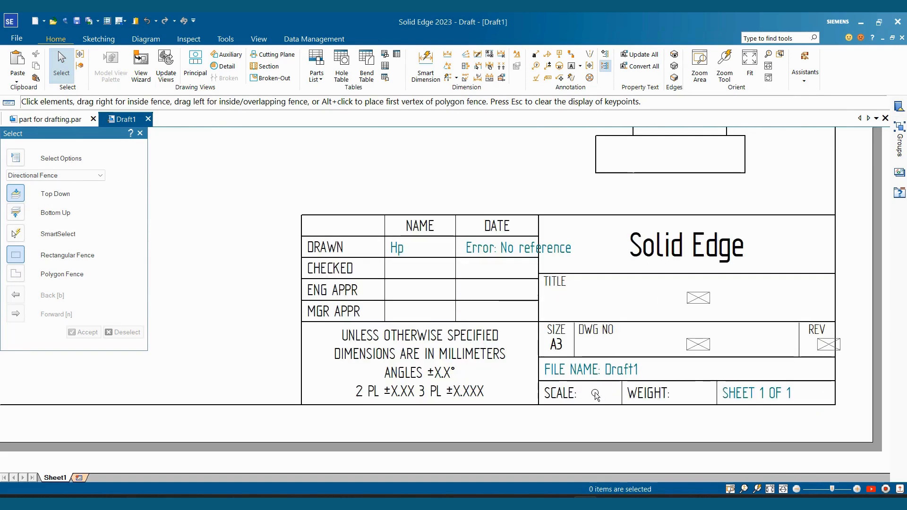
pyautogui.scroll(-8, 596, 396)
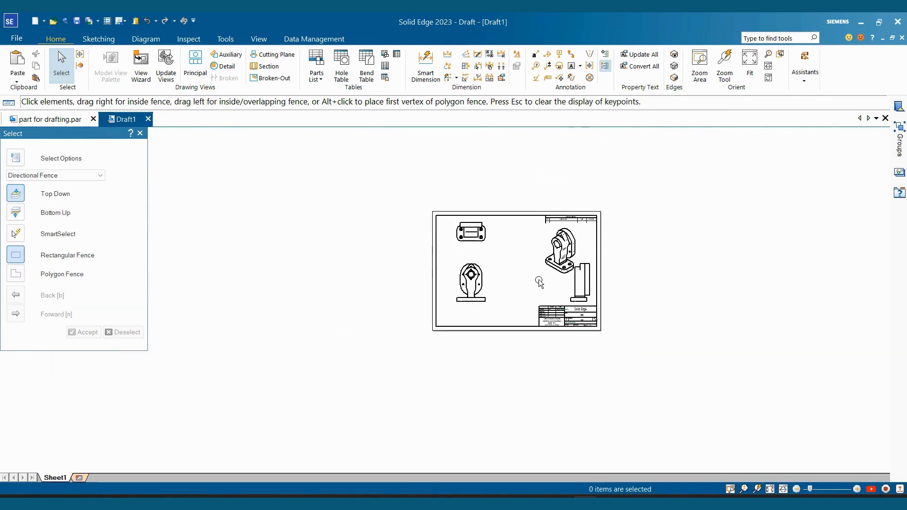
pyautogui.scroll(2, 525, 288)
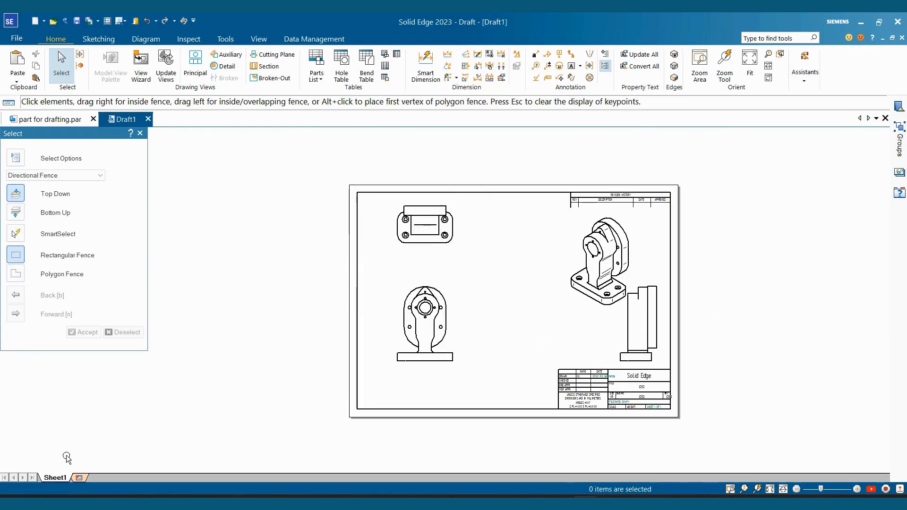
# Display the background sheets of the draft and open the A3-Sheet background
pyautogui.rightClick(62, 477)
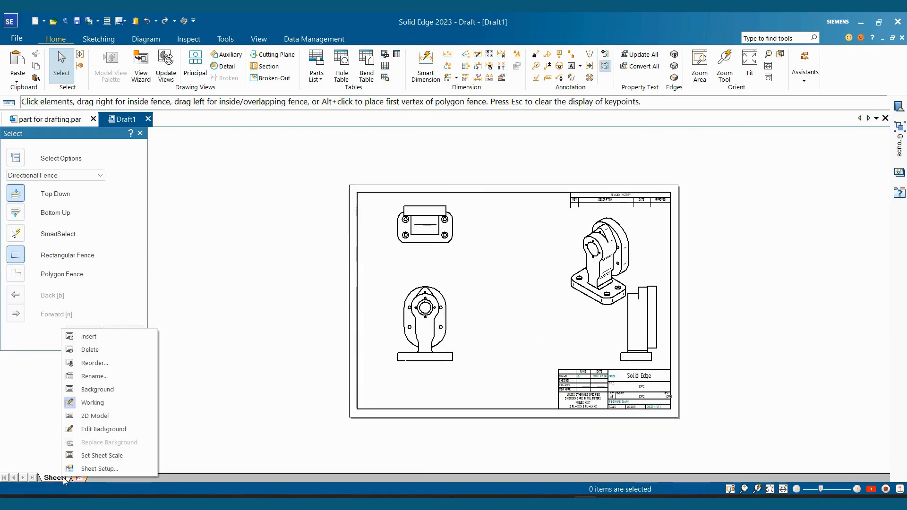
pyautogui.click(96, 395)
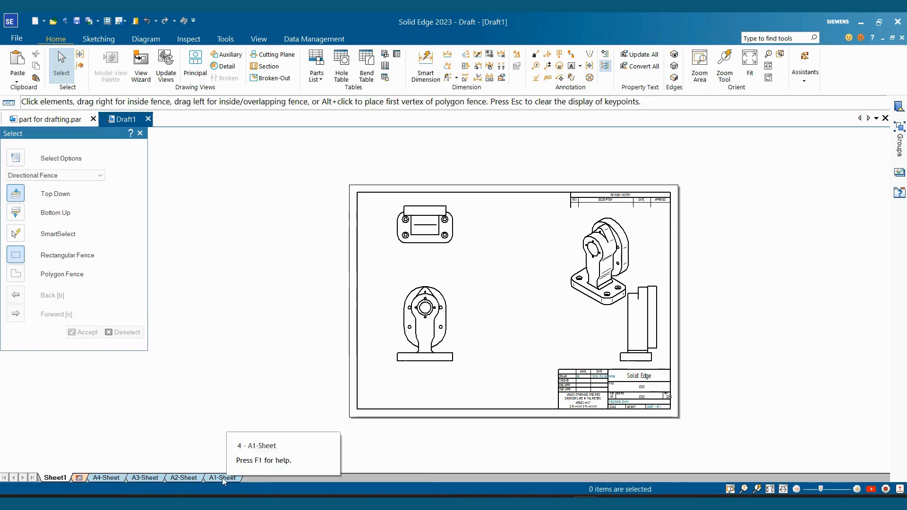
pyautogui.click(144, 478)
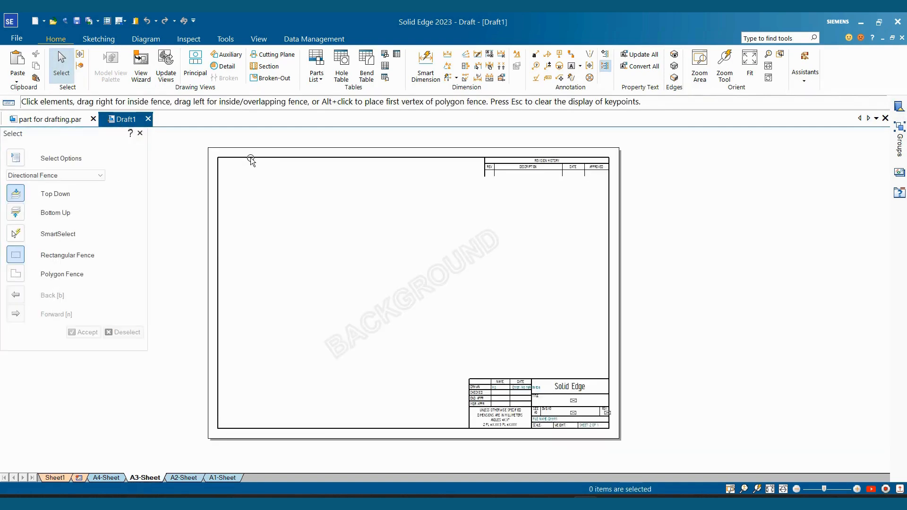
pyautogui.click(251, 158)
# Replace the title callout's text in the A3 title block with "4Dimension Infotech"
pyautogui.scroll(4, 553, 400)
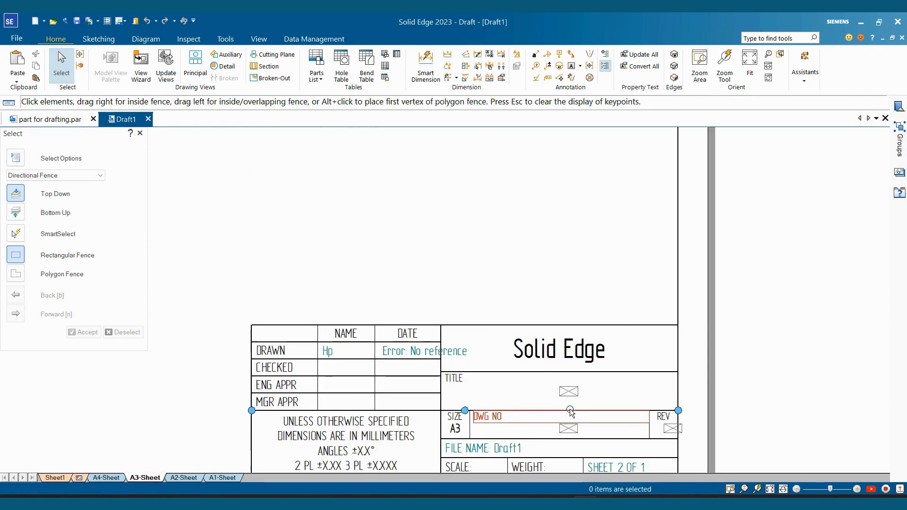
pyautogui.scroll(-2, 595, 331)
pyautogui.scroll(2, 599, 332)
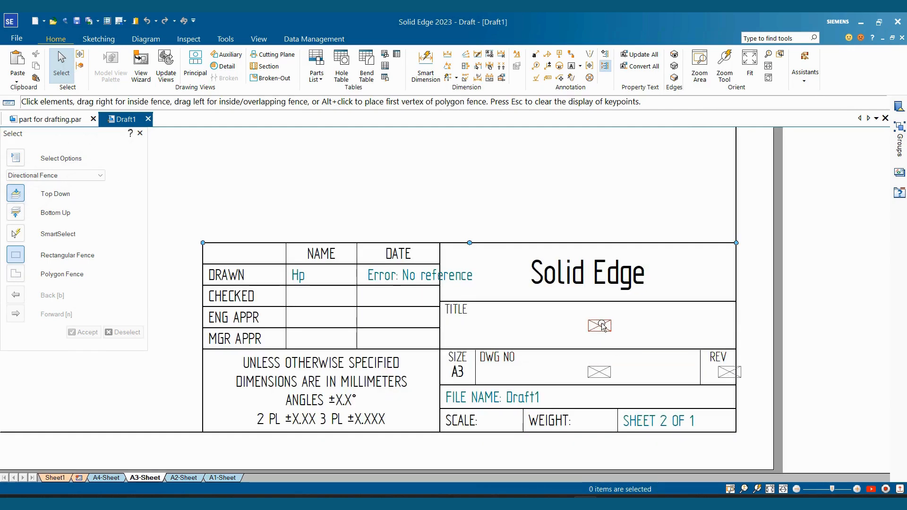
pyautogui.doubleClick(602, 326)
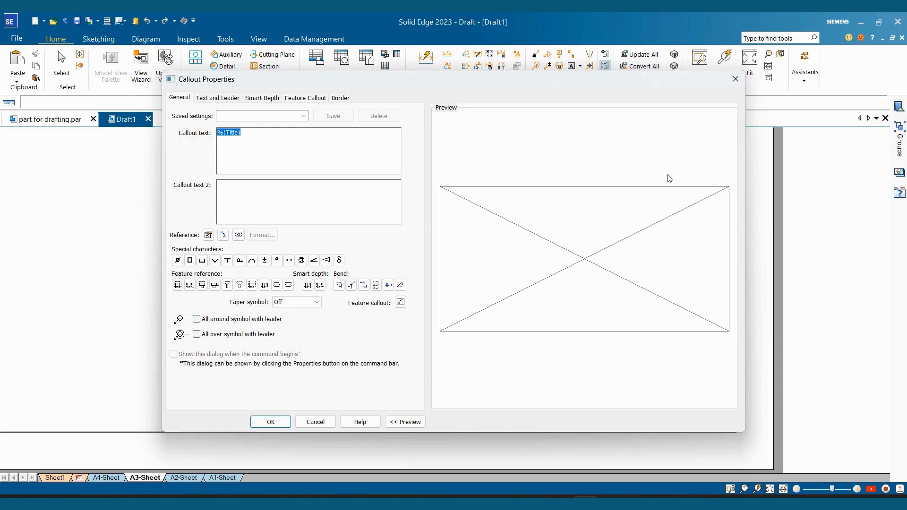
pyautogui.write('4d')
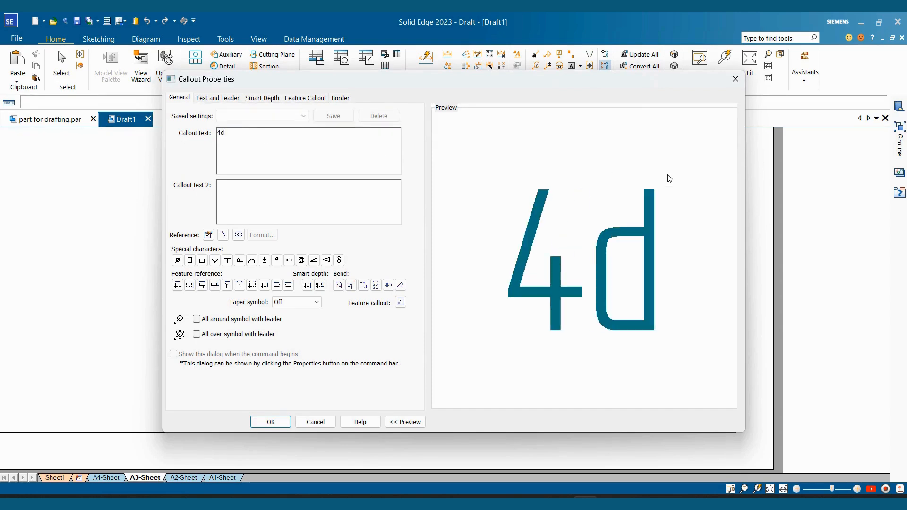
pyautogui.press('BackSpace')
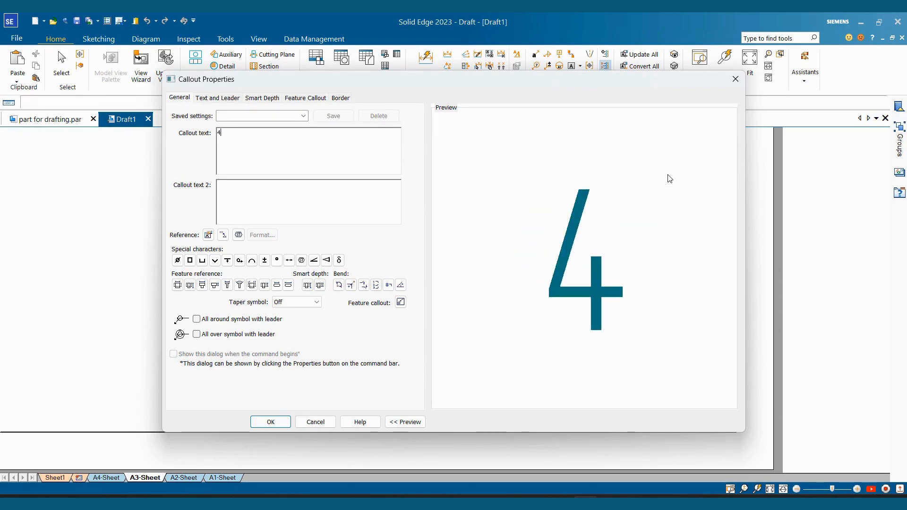
pyautogui.write('Dimen')
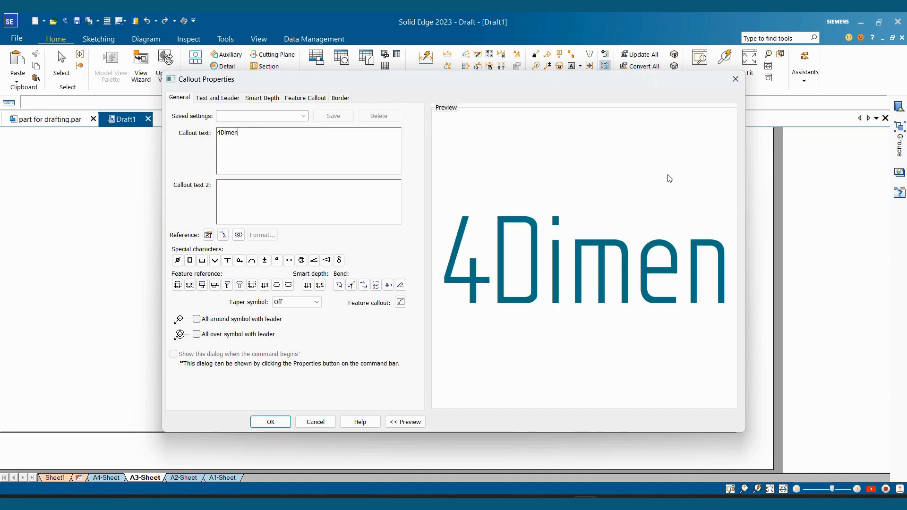
pyautogui.write('sion In')
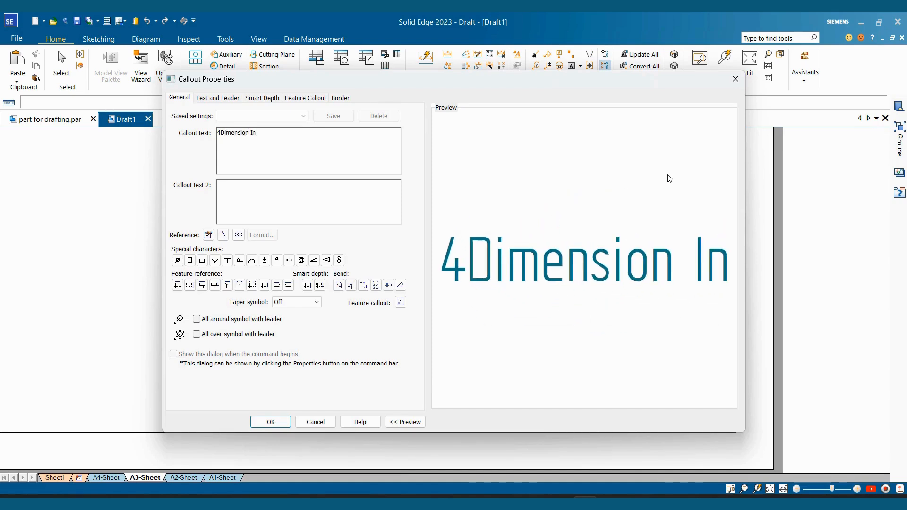
pyautogui.write('fotech')
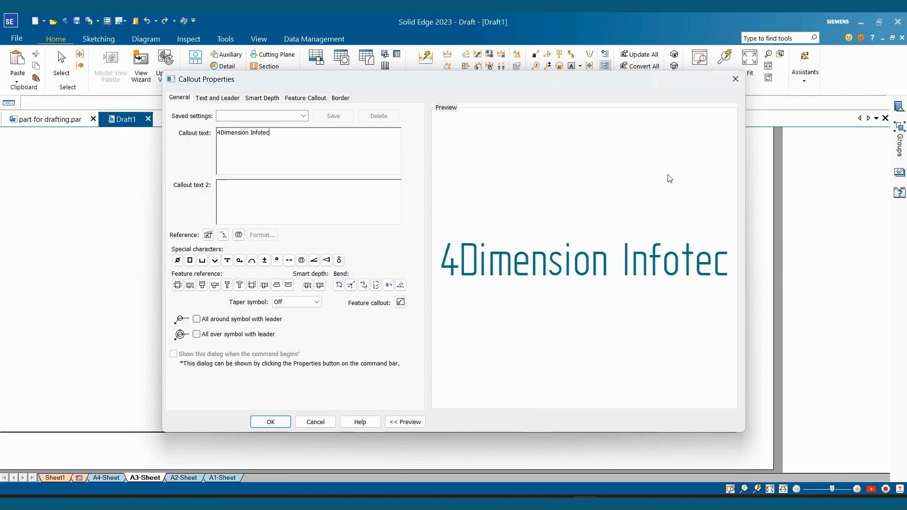
pyautogui.click(270, 422)
pyautogui.click(618, 328)
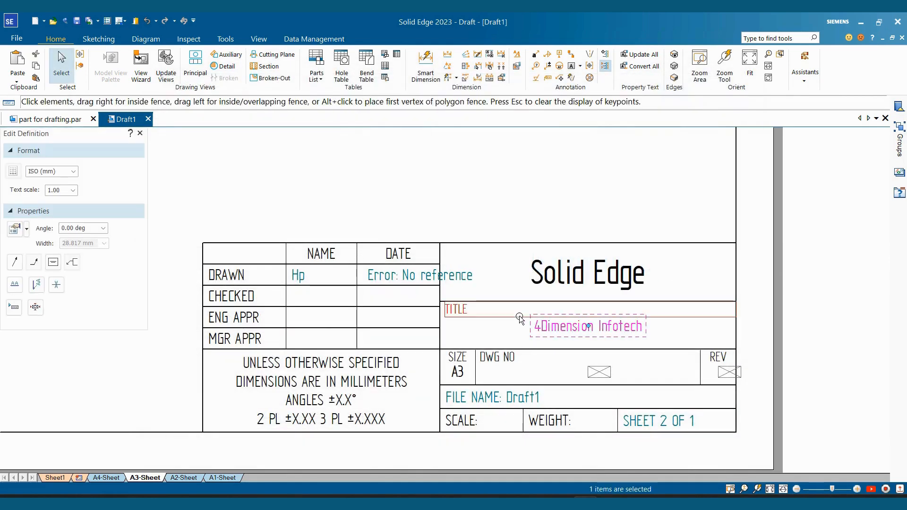
# Set the DRAWN row's date callout in the title block to 1/01/2025
pyautogui.click(600, 276)
pyautogui.doubleClick(420, 278)
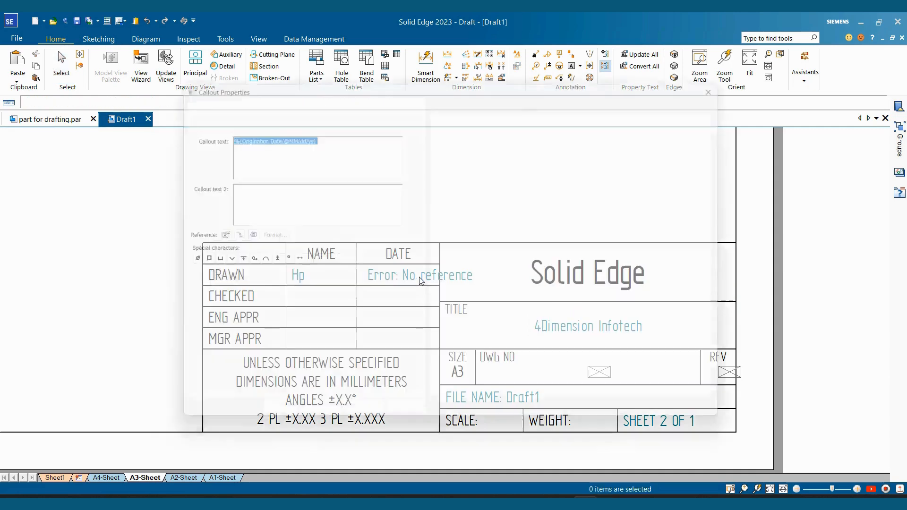
pyautogui.write('1/01/2025')
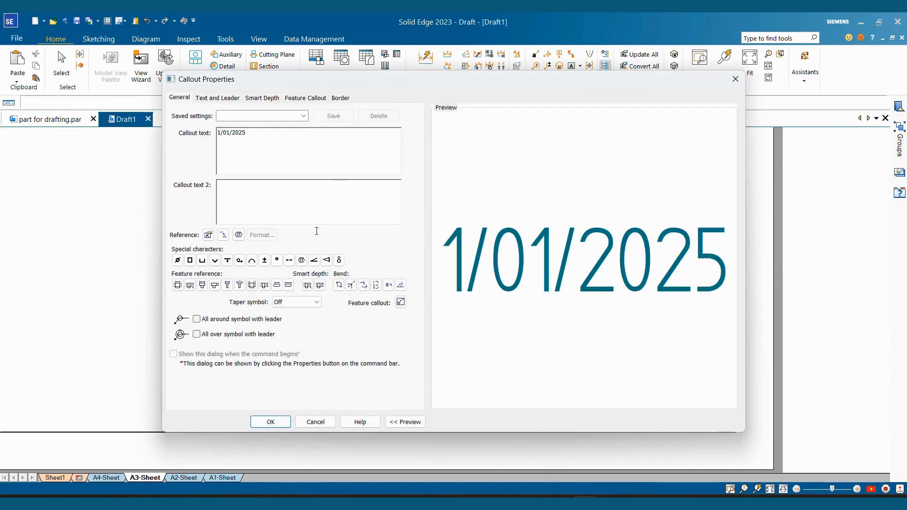
pyautogui.click(271, 422)
# Replace the name callout in the title block's DRAWN row with the drafter's name
pyautogui.scroll(3, 402, 285)
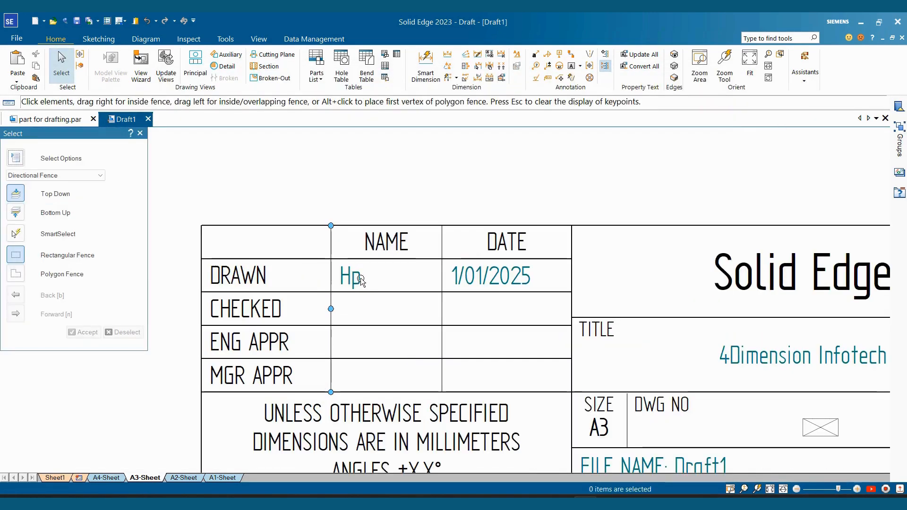
pyautogui.doubleClick(361, 281)
pyautogui.write('Sagar')
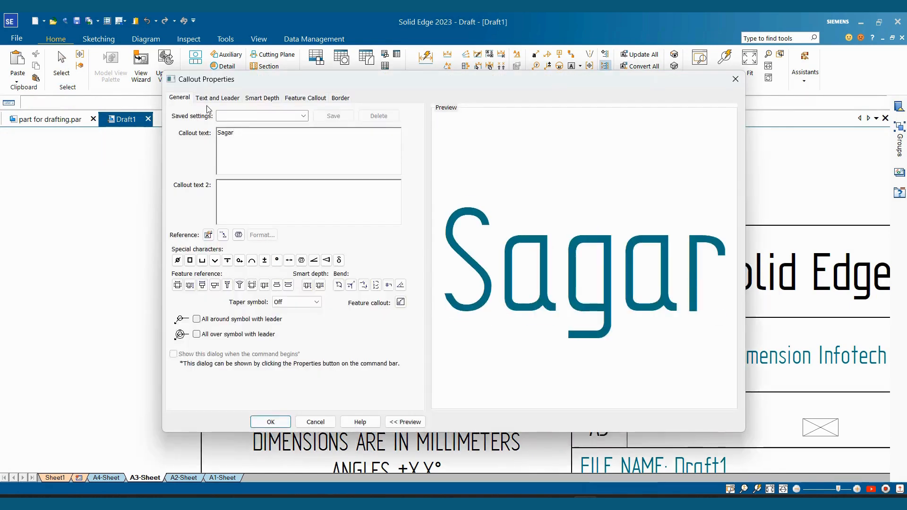
pyautogui.click(270, 422)
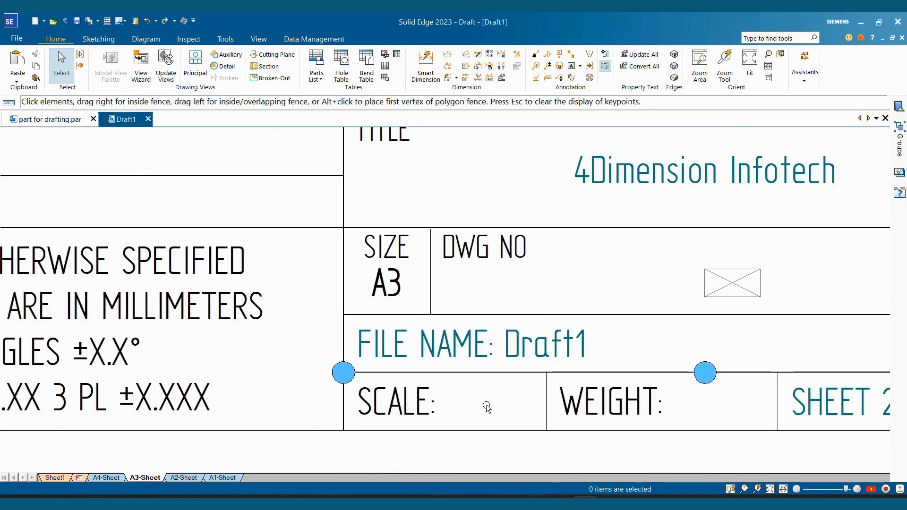
# Add the value 1:1 after the SCALE: label in the title block's scale text box
pyautogui.doubleClick(487, 408)
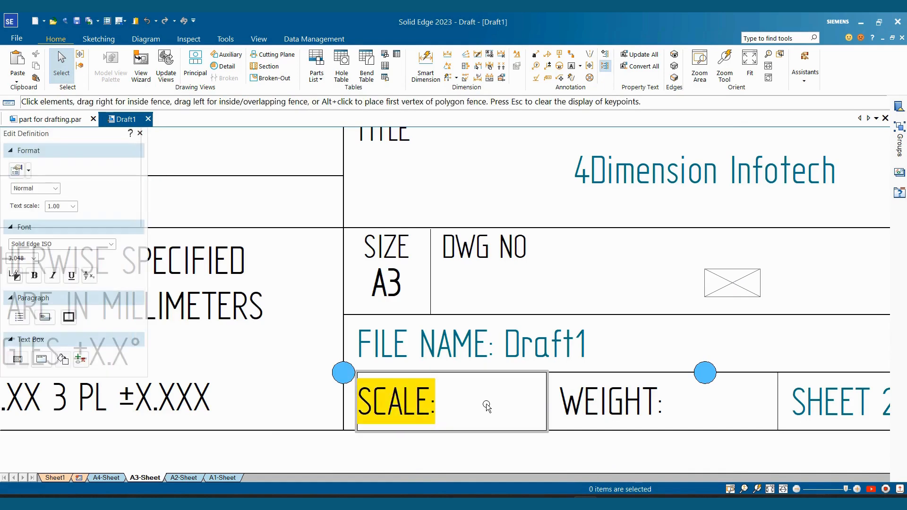
pyautogui.click(450, 402)
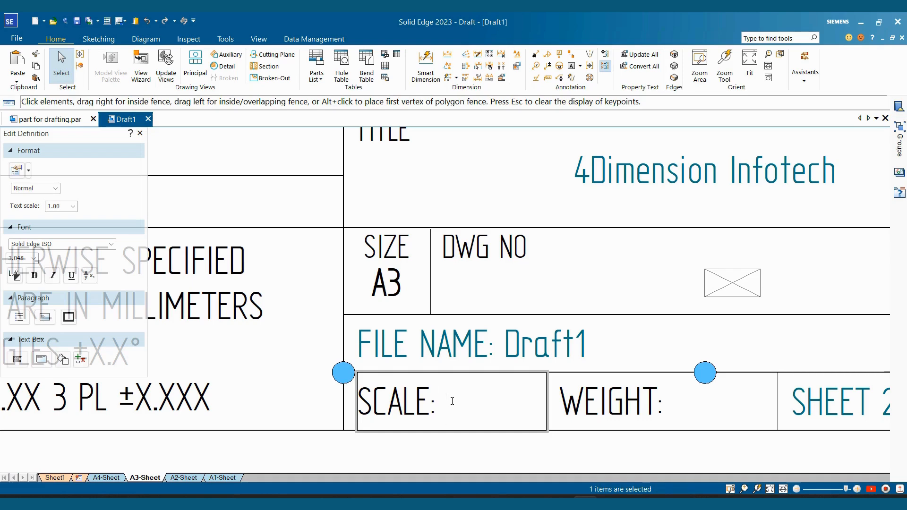
pyautogui.write('1:1')
pyautogui.press('Escape')
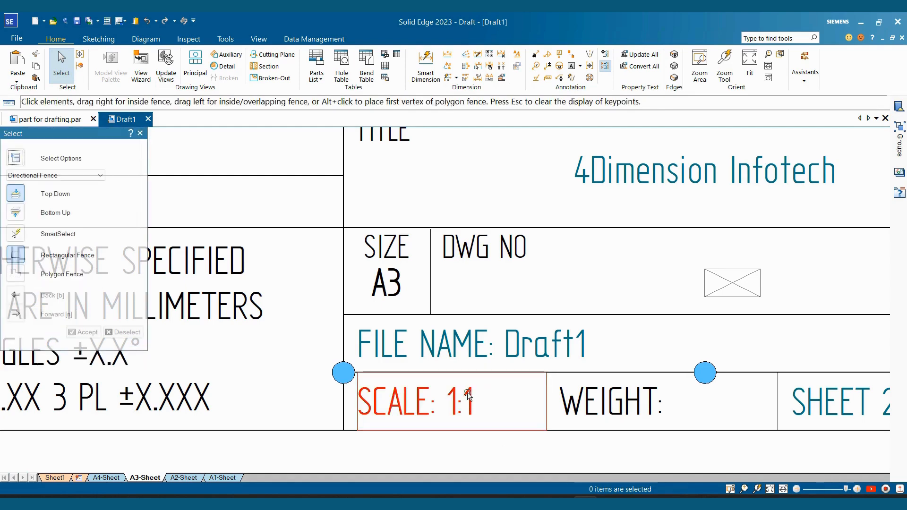
# Recolour only the 1:1 value in the scale text box teal, matching the other title block entries
pyautogui.doubleClick(469, 395)
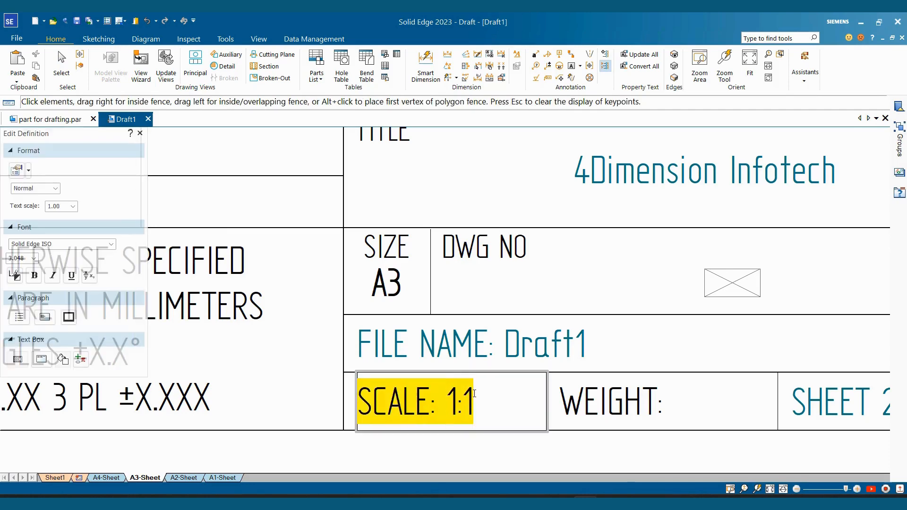
pyautogui.moveTo(449, 389); pyautogui.dragTo(477, 420)
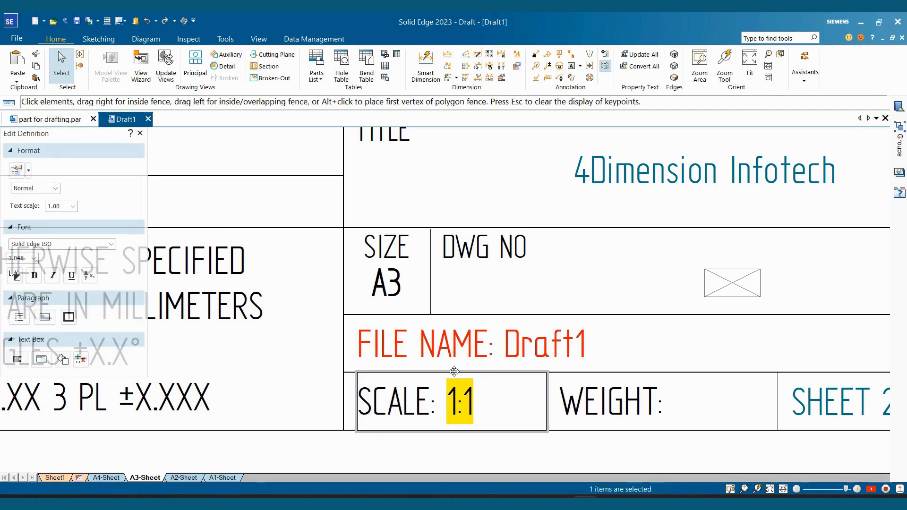
pyautogui.moveTo(79, 142)
pyautogui.mouseDown()
pyautogui.moveTo(291, 95)
pyautogui.moveTo(438, 47)
pyautogui.mouseUp()
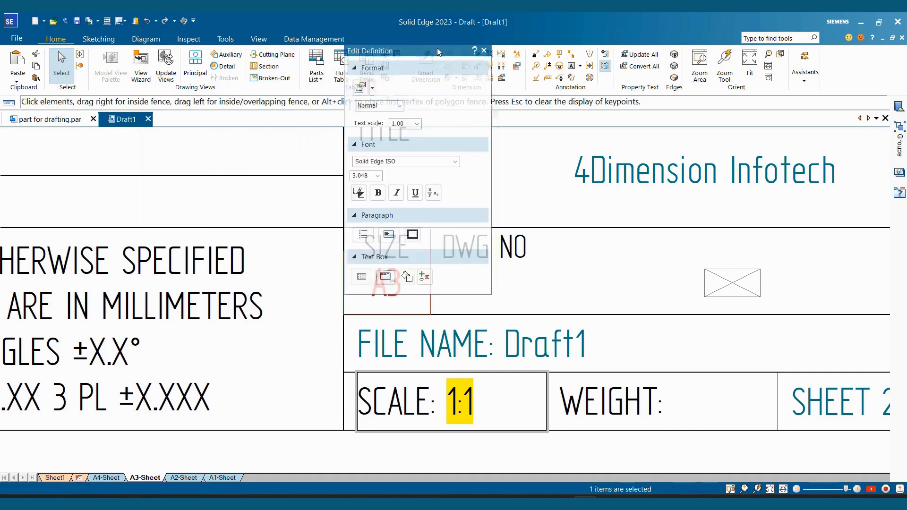
pyautogui.click(367, 189)
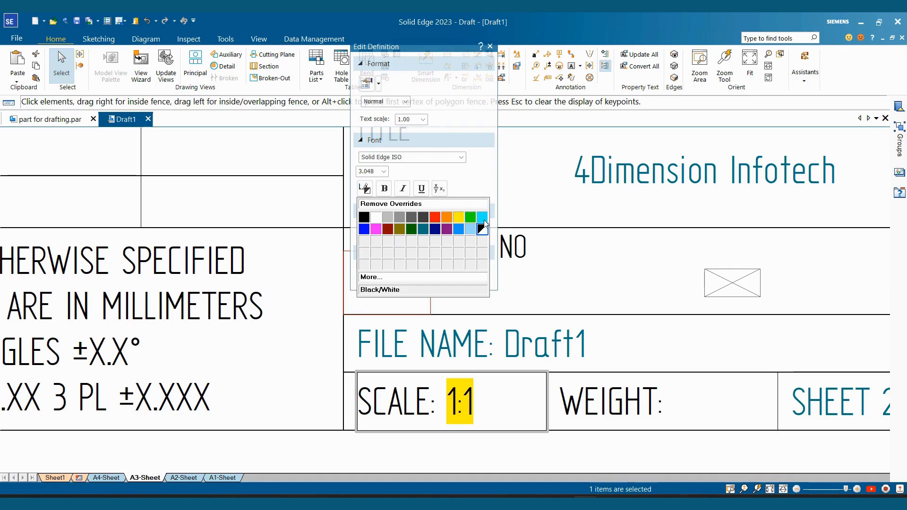
pyautogui.click(450, 377)
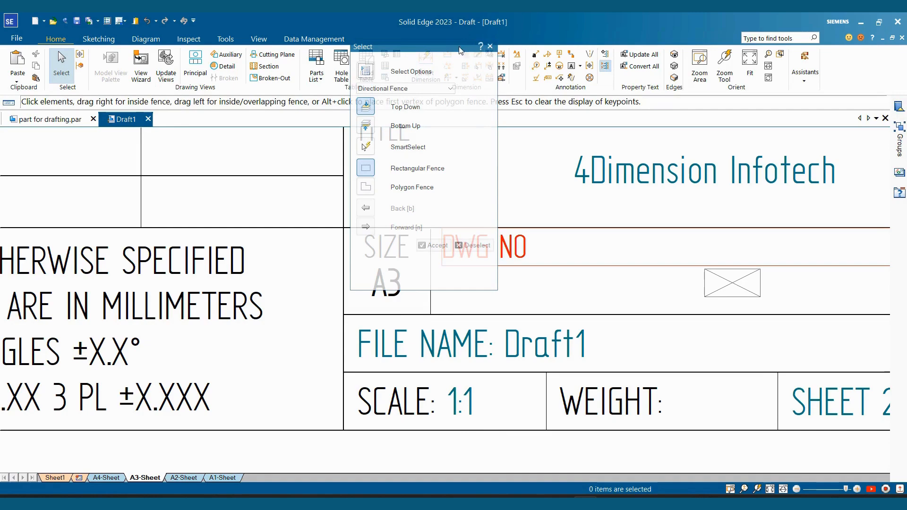
pyautogui.moveTo(487, 52)
pyautogui.mouseDown()
pyautogui.moveTo(387, 82)
pyautogui.moveTo(137, 102)
pyautogui.mouseUp()
# Review the edited title block's fields, including scale, weight and sheet number
pyautogui.scroll(-3, 629, 352)
pyautogui.scroll(-2, 550, 352)
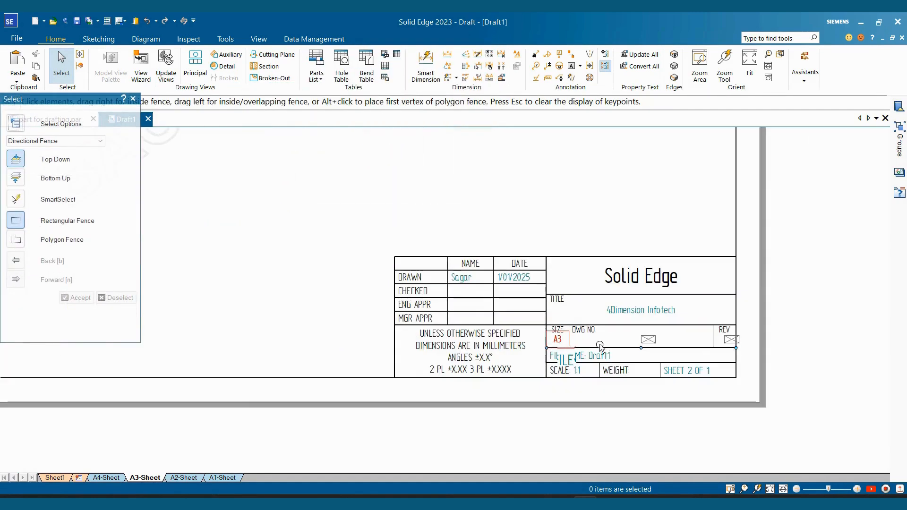
pyautogui.scroll(5, 654, 352)
pyautogui.scroll(-1, 497, 360)
pyautogui.scroll(-1, 500, 363)
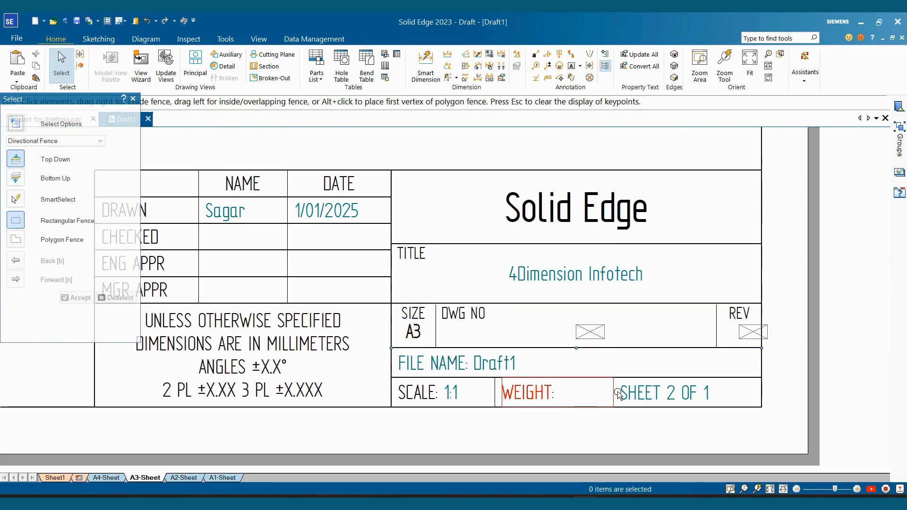
pyautogui.scroll(-2, 619, 395)
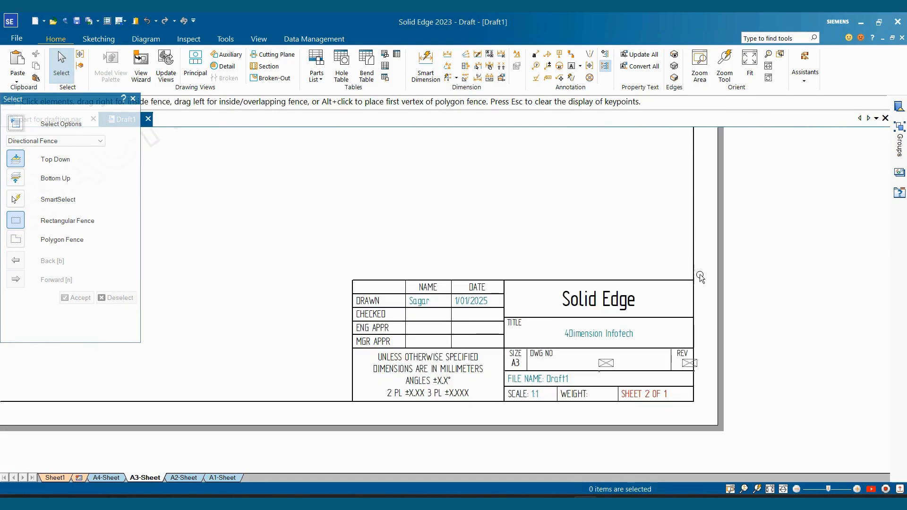
pyautogui.scroll(1, 217, 278)
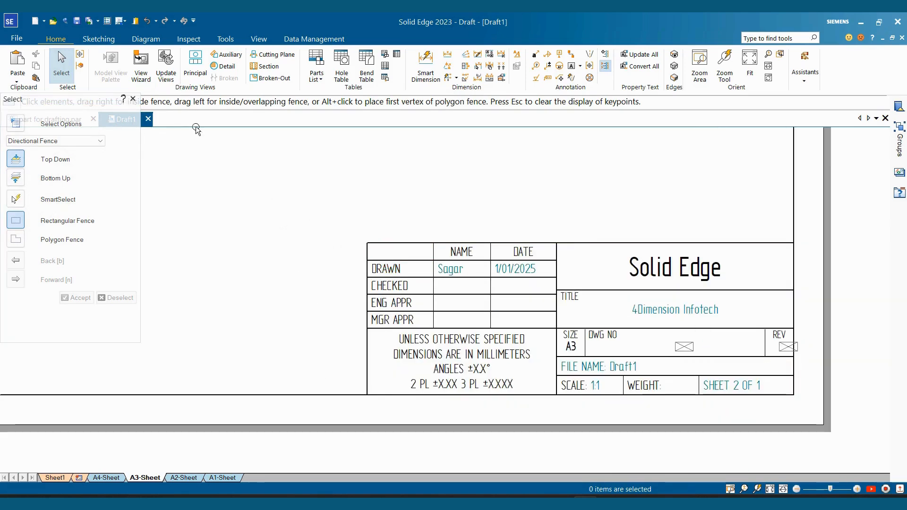
# Draw a line extending the title block's top edge to the left, then down to the sheet's lower border, forming an extra column
pyautogui.click(98, 39)
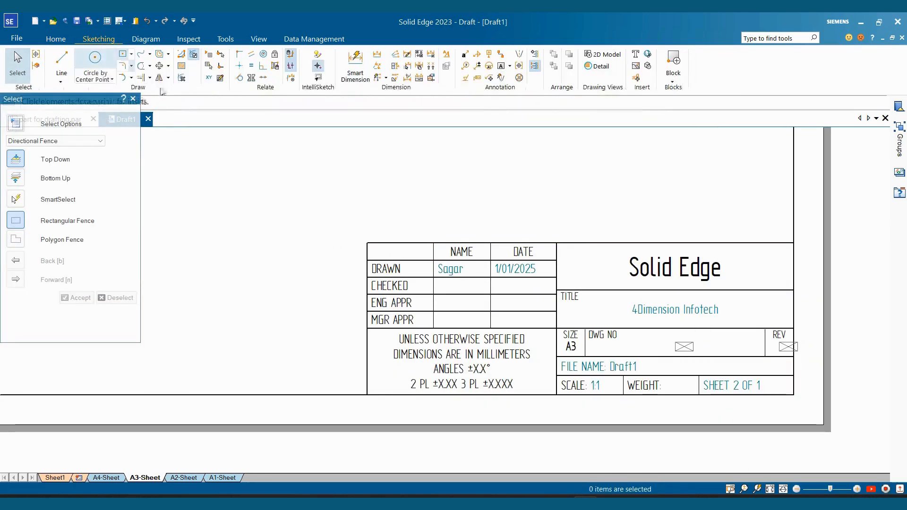
pyautogui.click(62, 62)
pyautogui.click(367, 243)
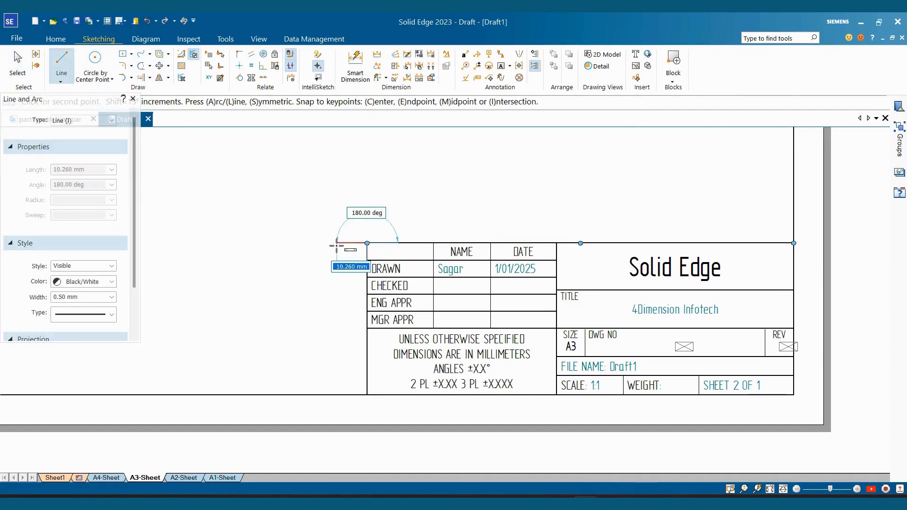
pyautogui.click(328, 244)
pyautogui.click(328, 395)
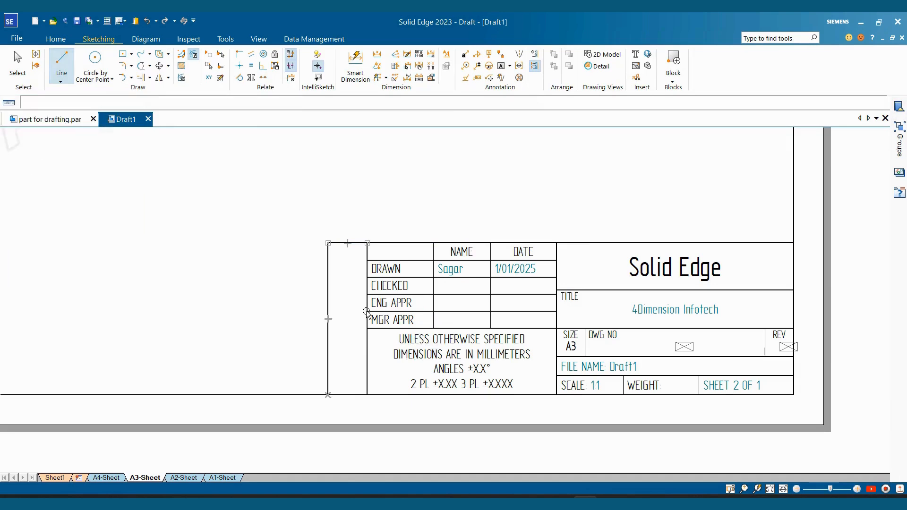
pyautogui.press('Escape')
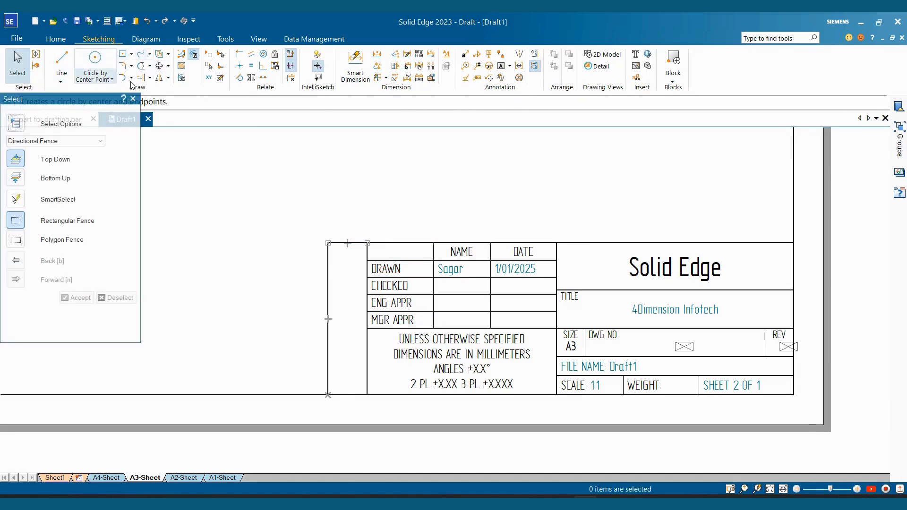
# Extend the title block's row dividers across the new column to its outer line and hide the relationship handles
pyautogui.scroll(2, 287, 167)
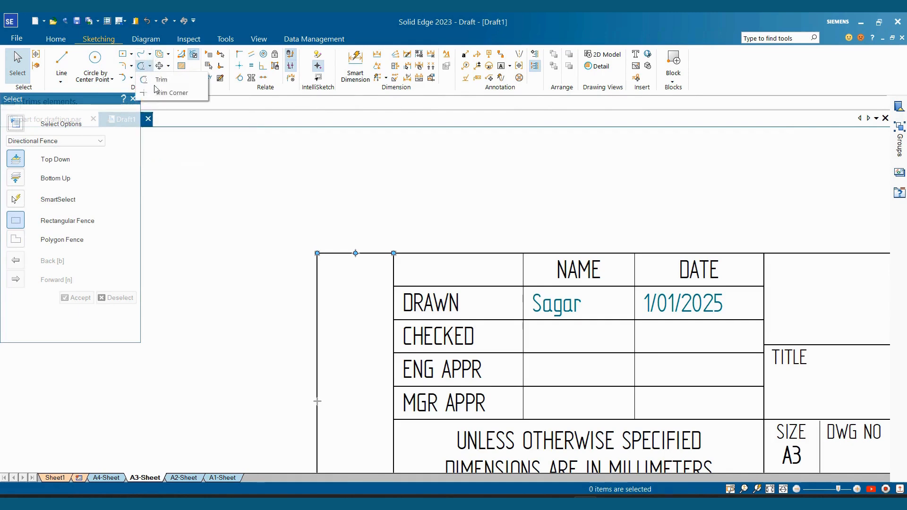
pyautogui.click(141, 78)
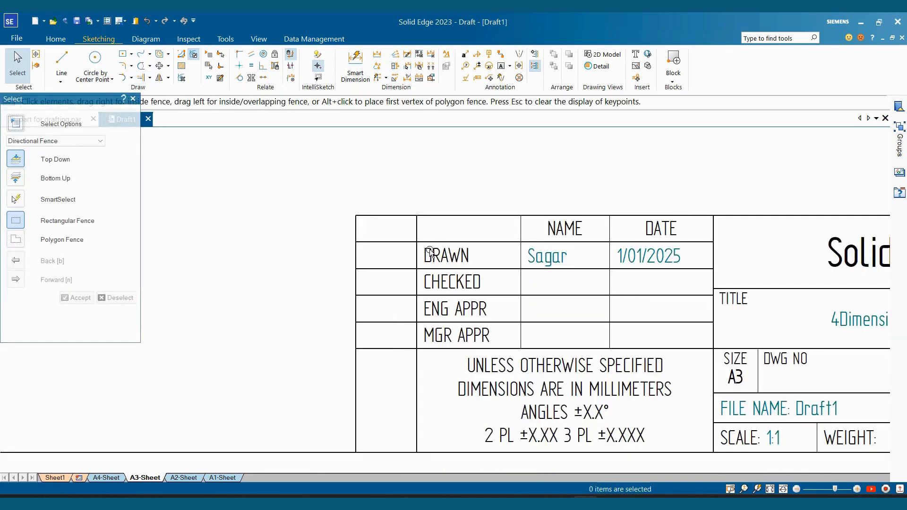
pyautogui.scroll(-2, 430, 253)
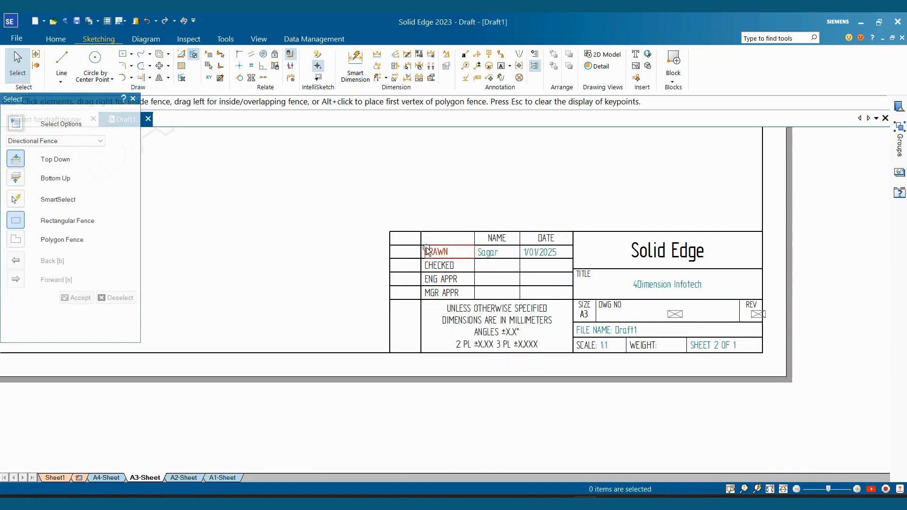
pyautogui.click(292, 67)
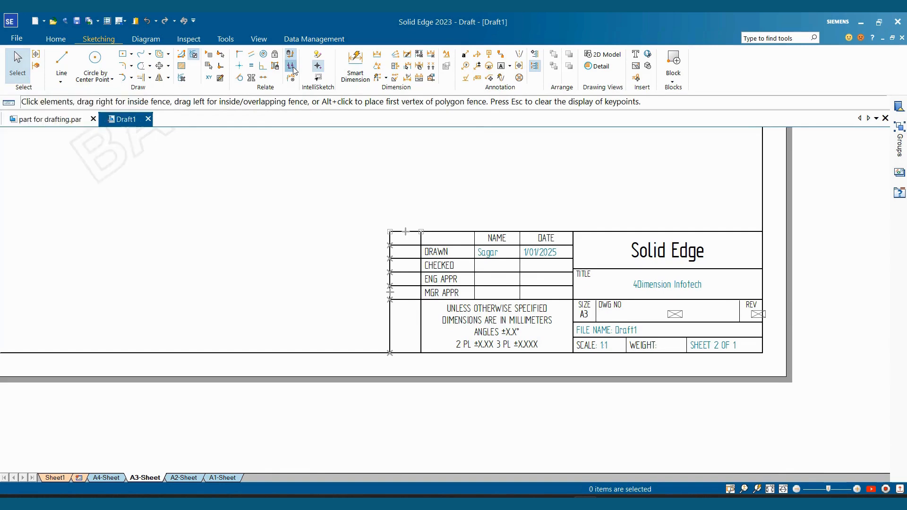
pyautogui.press('Escape')
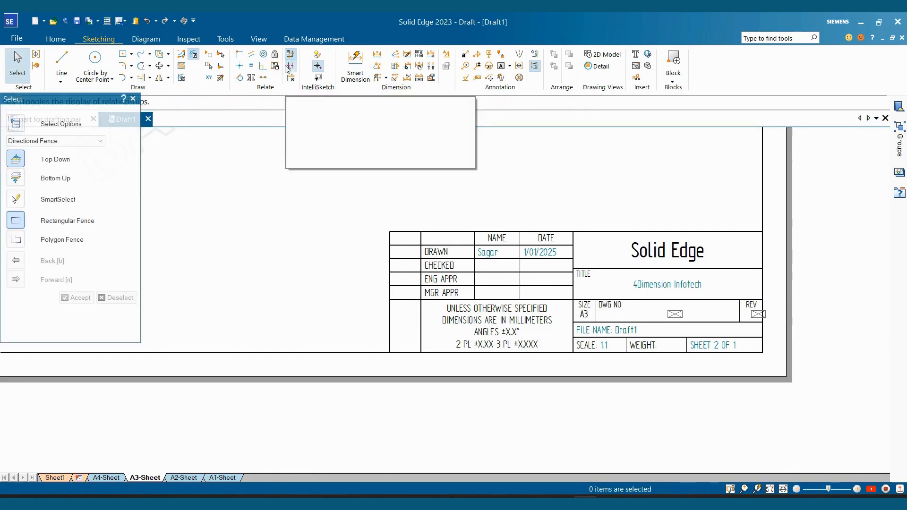
# Delete the revision history table from the upper right corner of the A3 background sheet
pyautogui.click(290, 67)
pyautogui.click(290, 68)
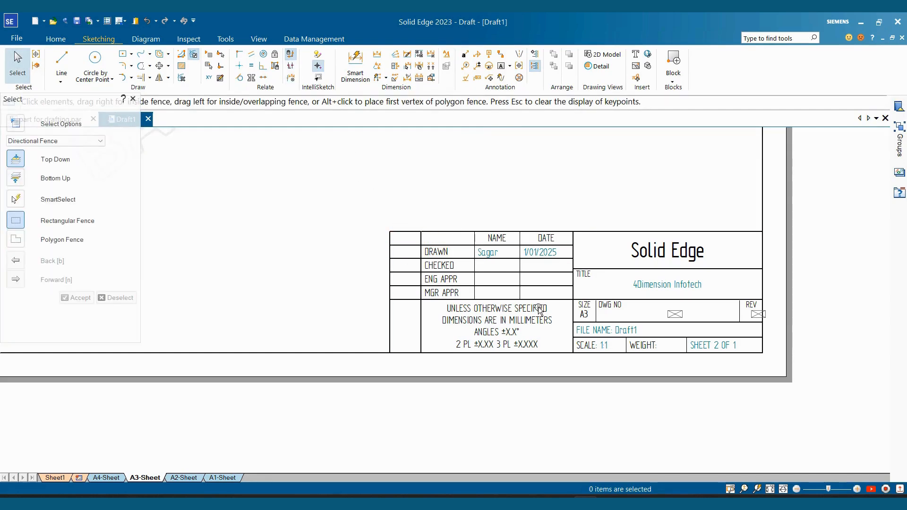
pyautogui.scroll(-5, 539, 307)
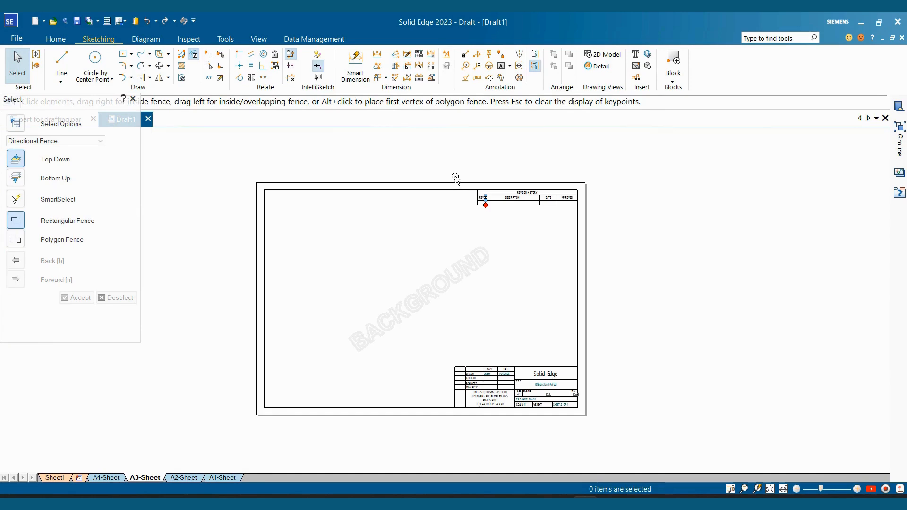
pyautogui.moveTo(458, 177); pyautogui.dragTo(614, 218)
pyautogui.press('Delete')
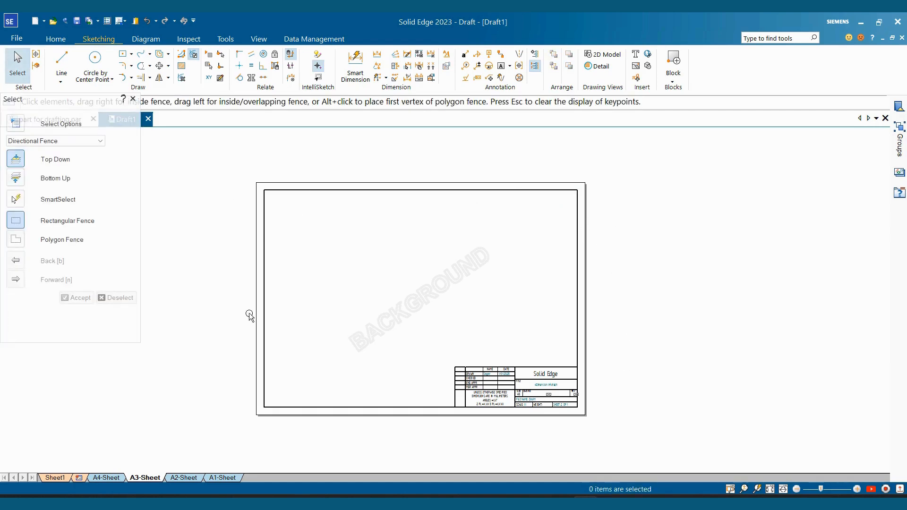
# Return from the background to the working sheet and examine the edited title block alongside the bracket views
pyautogui.click(259, 39)
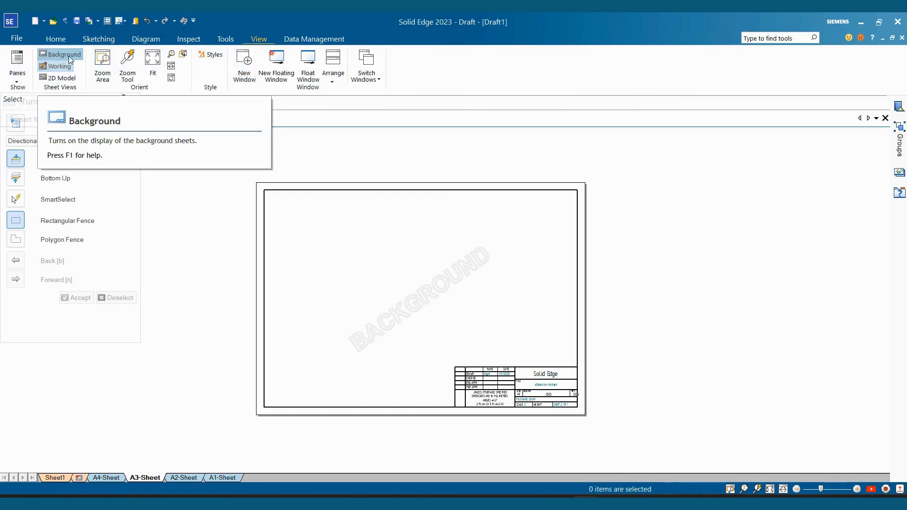
pyautogui.click(59, 67)
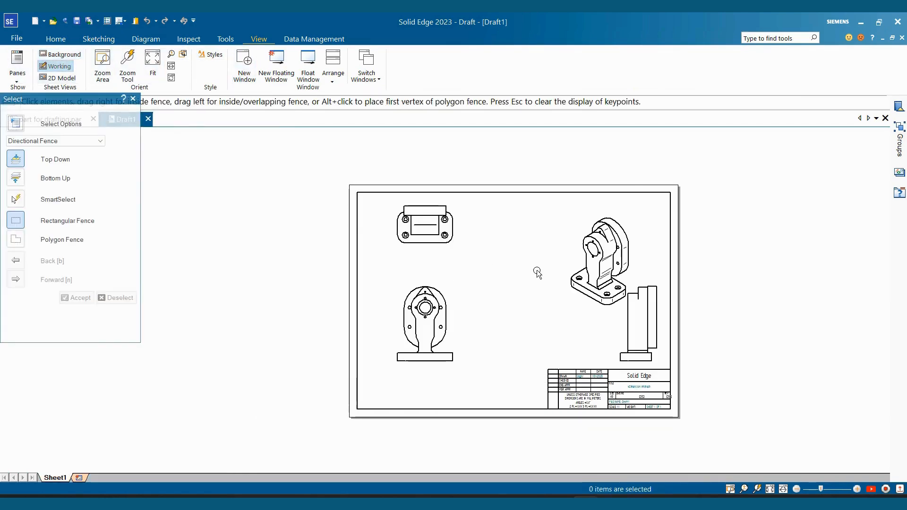
pyautogui.scroll(1, 430, 292)
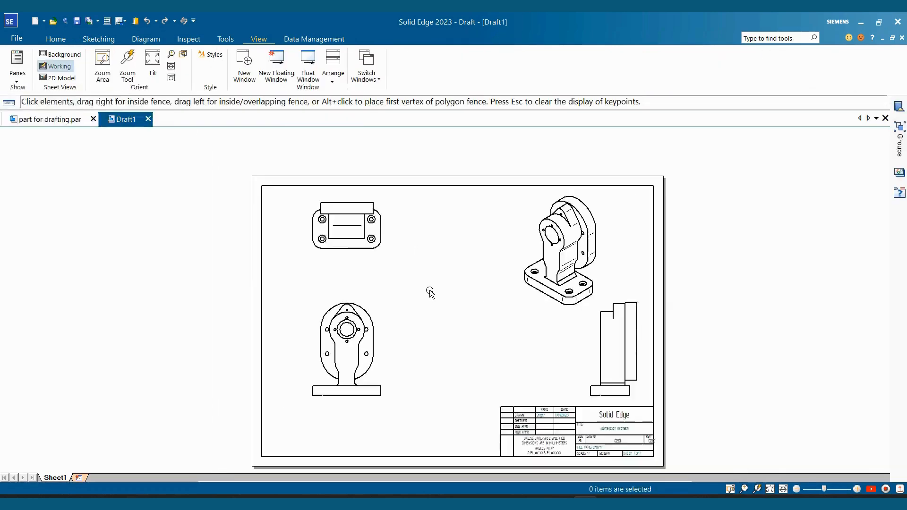
pyautogui.scroll(-2, 429, 290)
pyautogui.scroll(1, 445, 322)
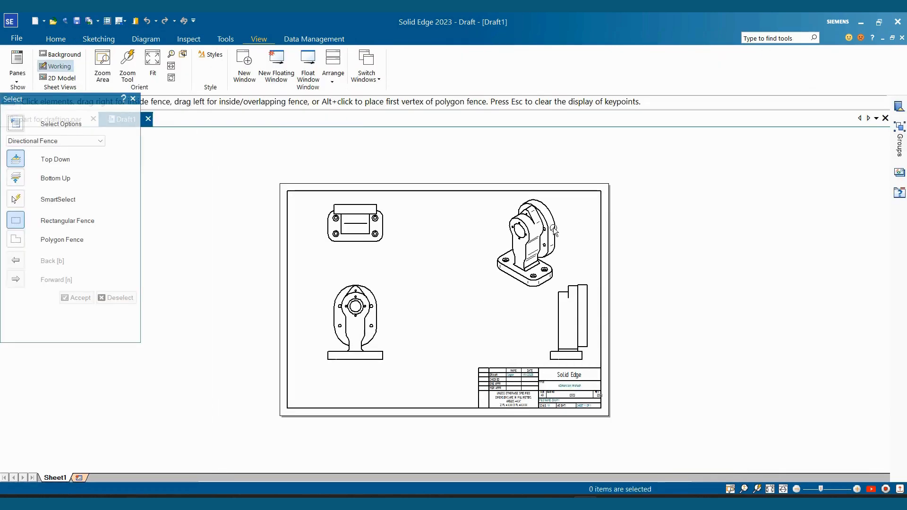
pyautogui.scroll(1, 511, 277)
pyautogui.scroll(3, 563, 388)
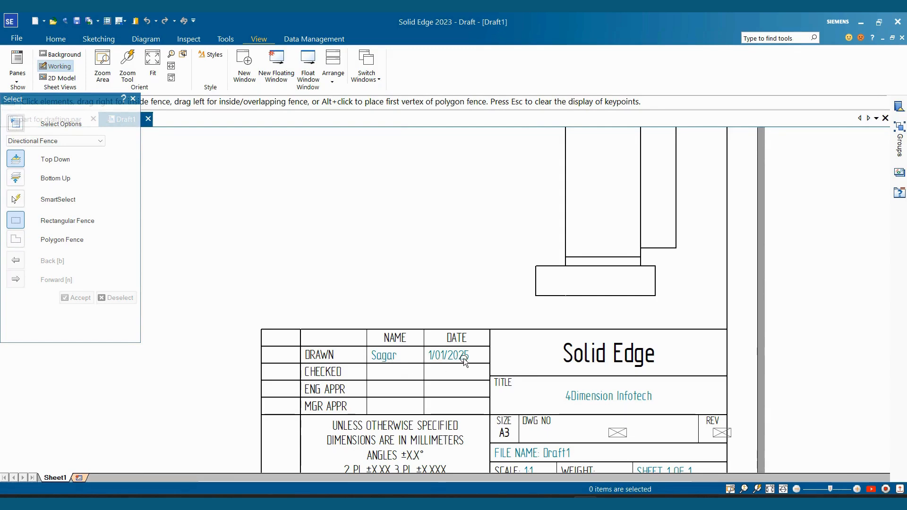
pyautogui.scroll(-3, 518, 388)
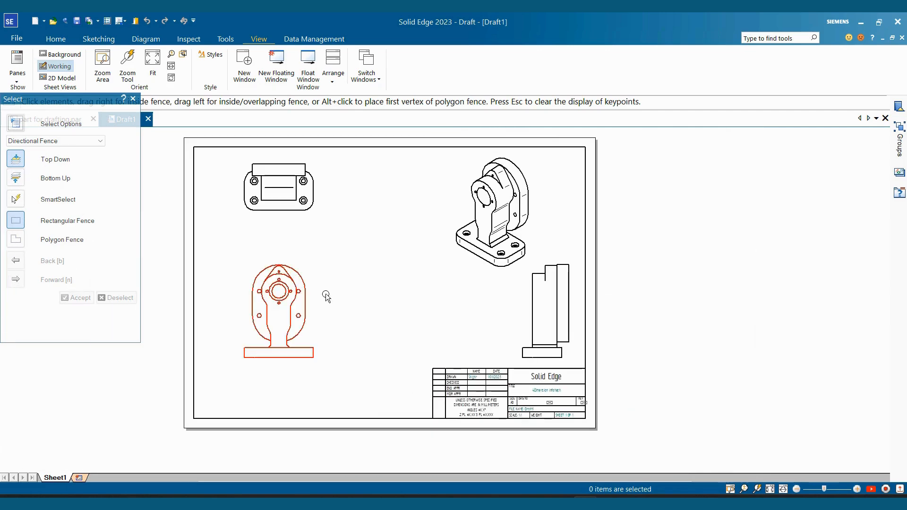
pyautogui.scroll(4, 487, 416)
pyautogui.scroll(1, 514, 413)
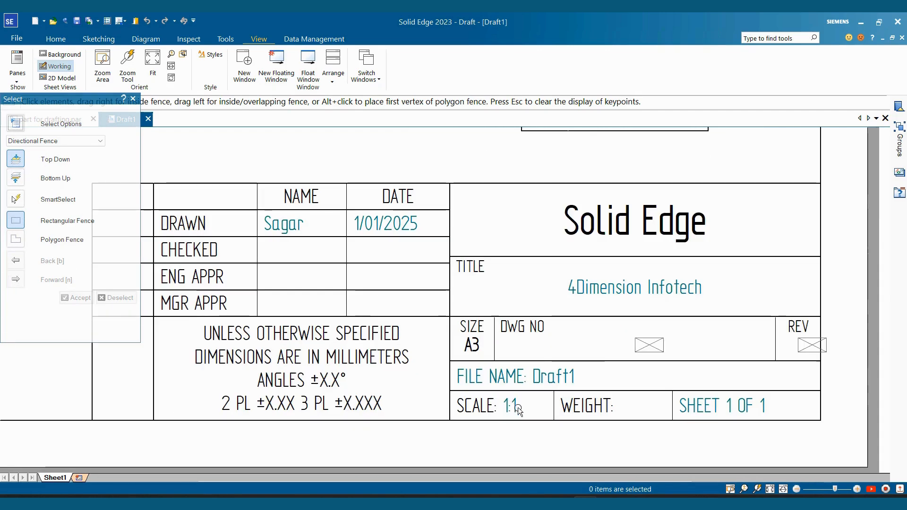
# Move the bracket's side view horizontally closer to the front view, leaving more room beside the sheet border
pyautogui.scroll(-4, 587, 361)
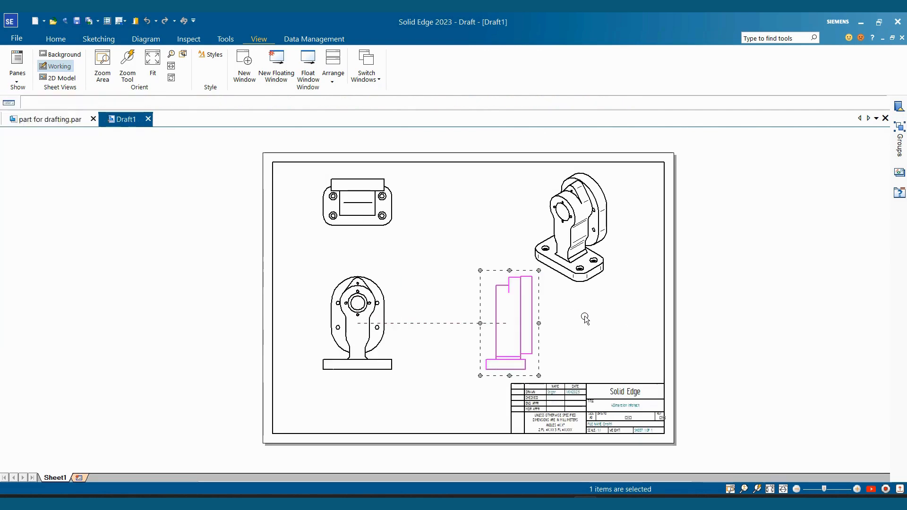
pyautogui.click(589, 323)
pyautogui.scroll(-2, 549, 334)
pyautogui.scroll(-1, 548, 334)
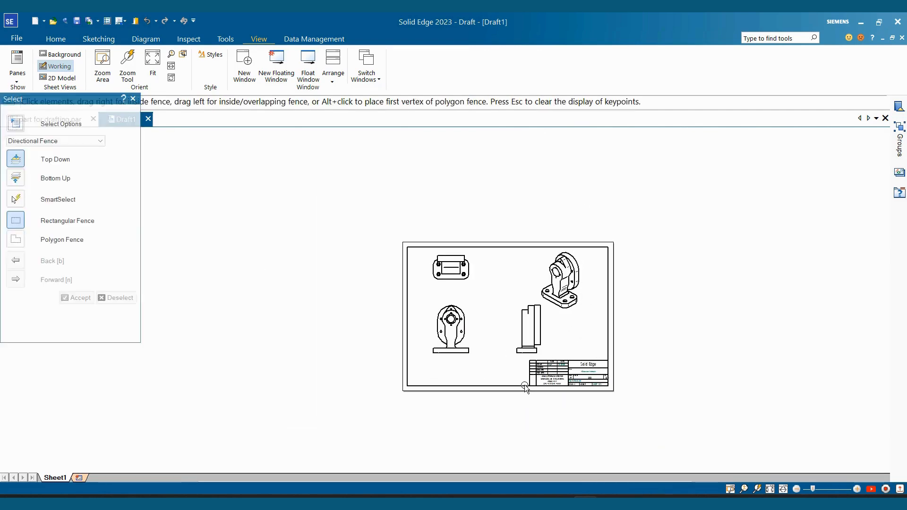
pyautogui.scroll(8, 529, 382)
pyautogui.scroll(-3, 613, 330)
pyautogui.scroll(-3, 613, 330)
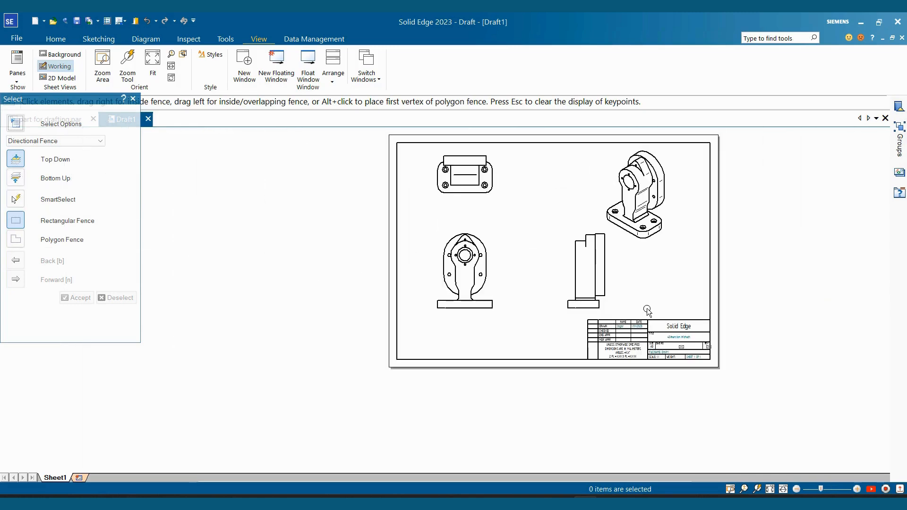
# Display the background sheets again and open the A3-Sheet background at its title block
pyautogui.rightClick(61, 480)
pyautogui.click(100, 379)
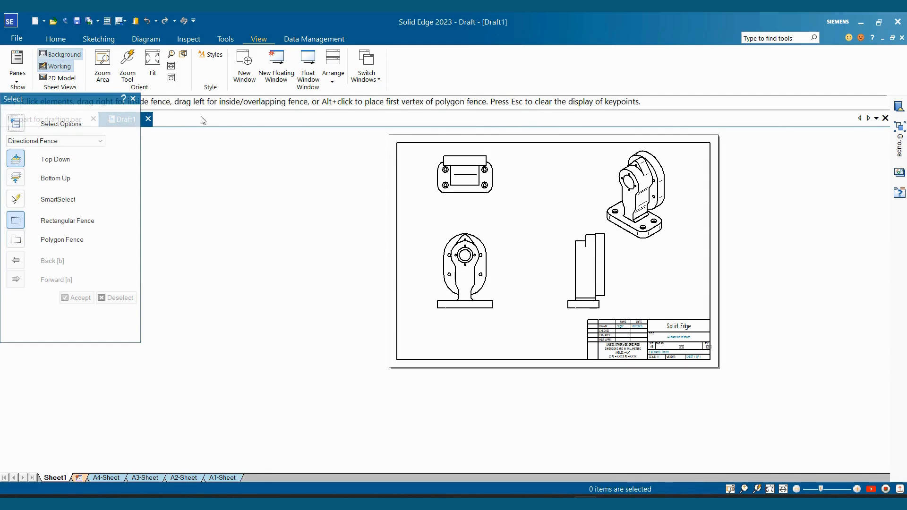
pyautogui.click(145, 478)
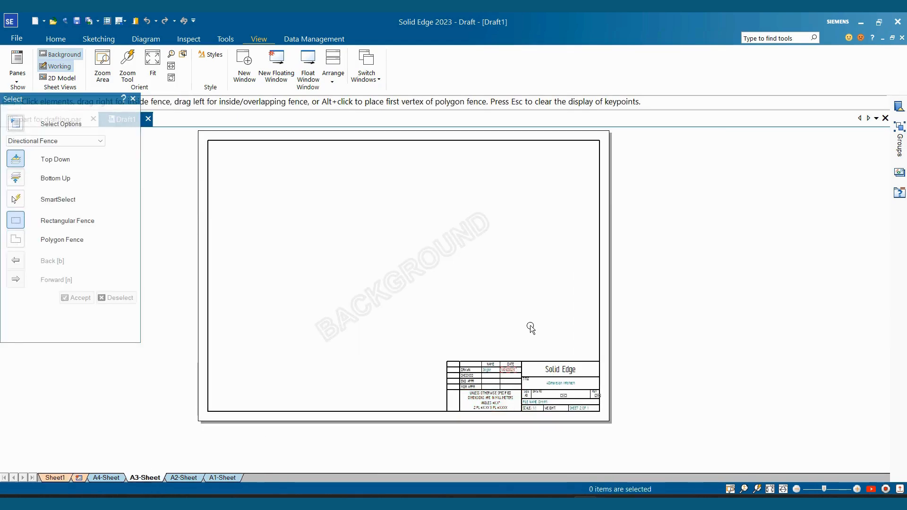
pyautogui.scroll(2, 531, 329)
# Place a text box reading "Machining" at font size 2 in the empty area above the title block
pyautogui.click(97, 39)
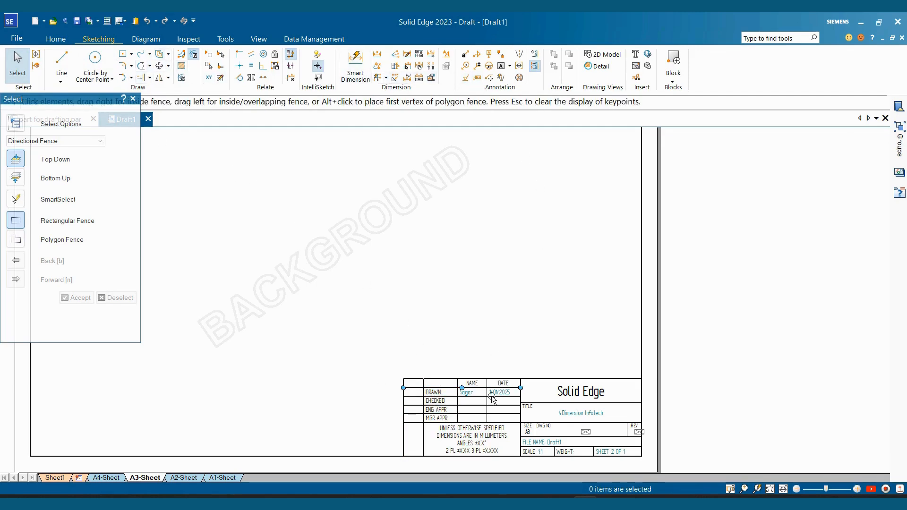
pyautogui.scroll(2, 497, 426)
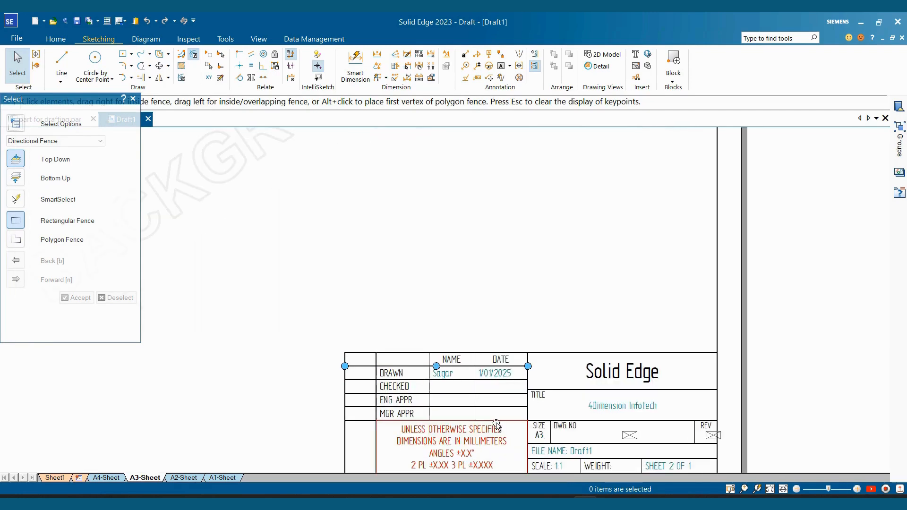
pyautogui.click(502, 67)
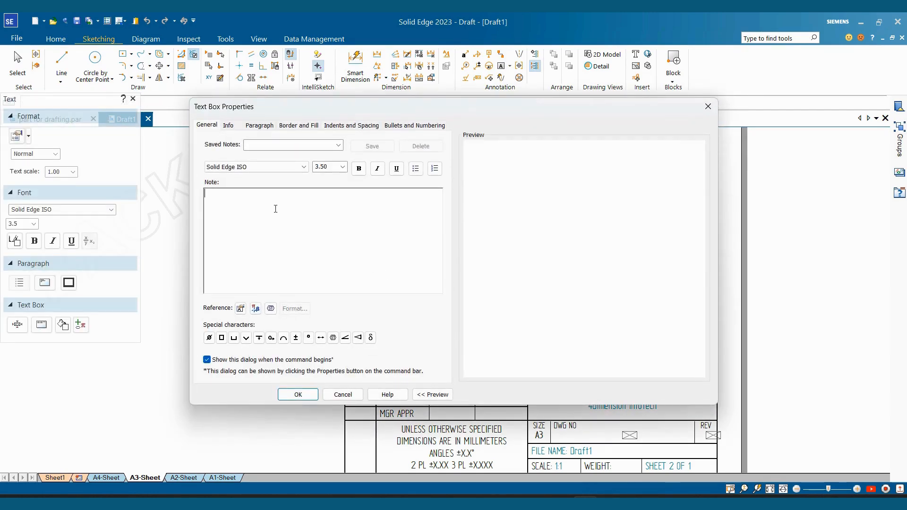
pyautogui.write('Machining')
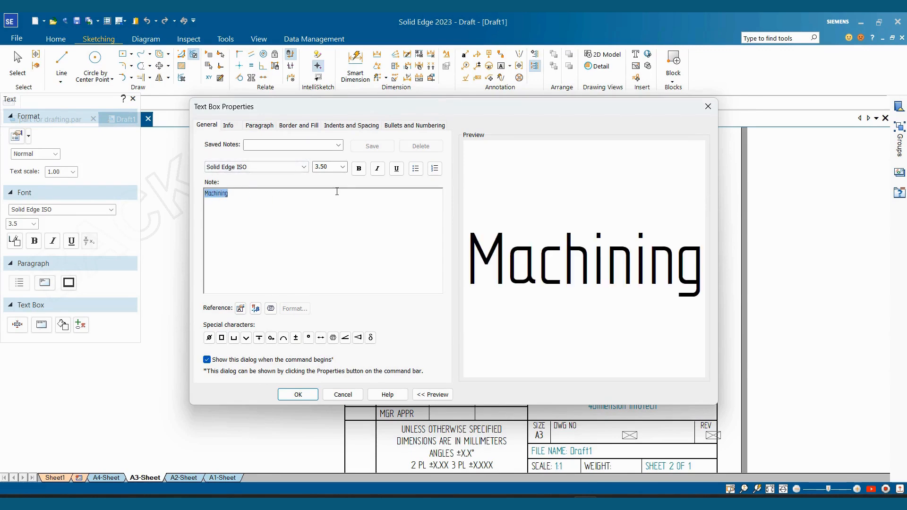
pyautogui.click(359, 169)
pyautogui.doubleClick(331, 168)
pyautogui.click(299, 395)
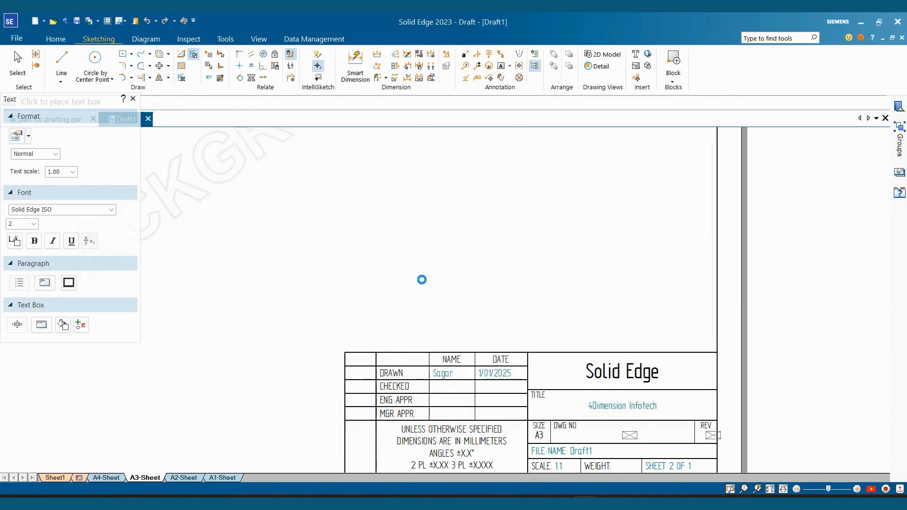
pyautogui.scroll(2, 405, 360)
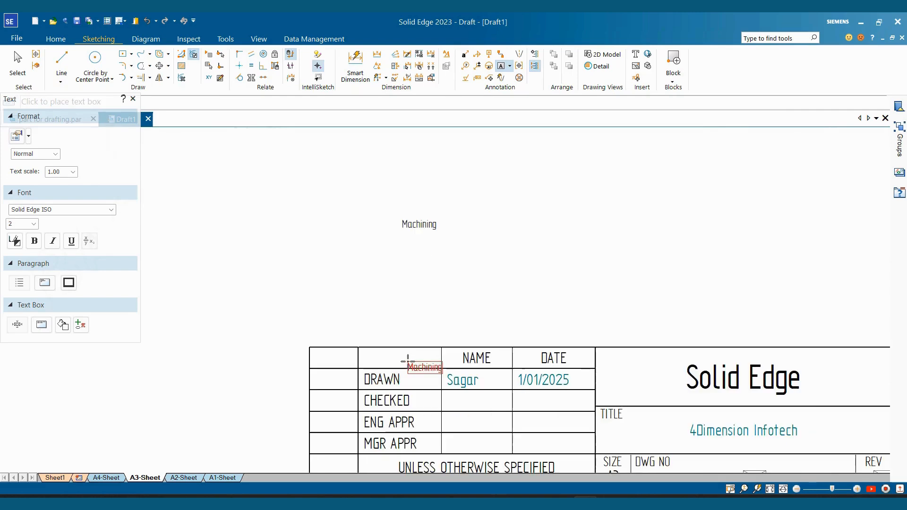
# Recolour the Machining text teal to match the other title block entries
pyautogui.doubleClick(424, 226)
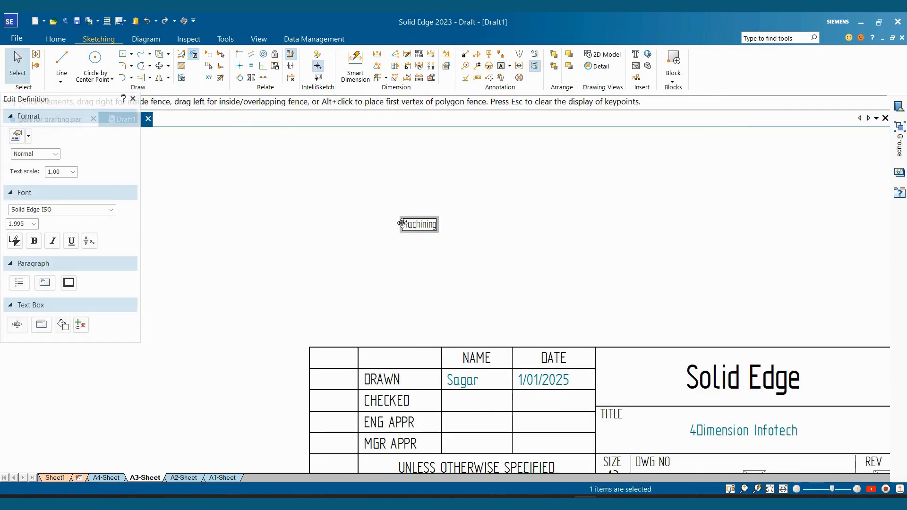
pyautogui.moveTo(404, 225); pyautogui.dragTo(437, 225)
pyautogui.click(18, 245)
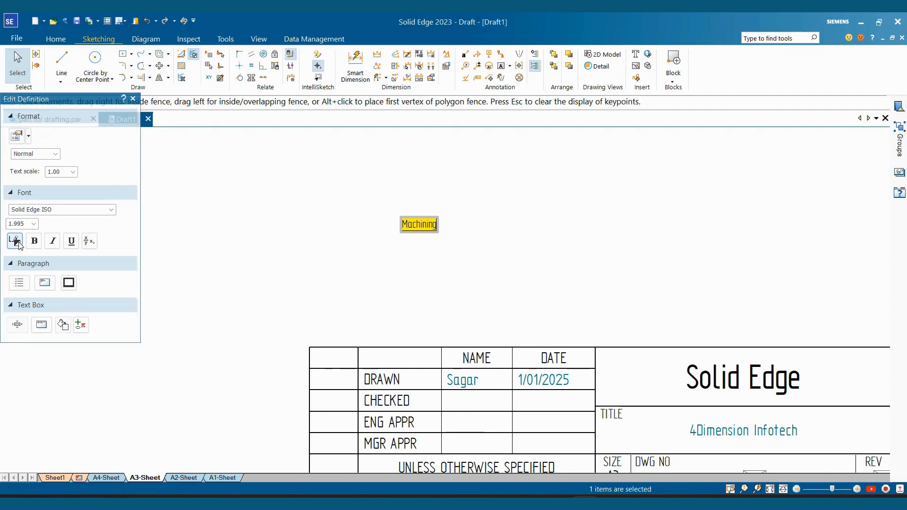
pyautogui.click(76, 284)
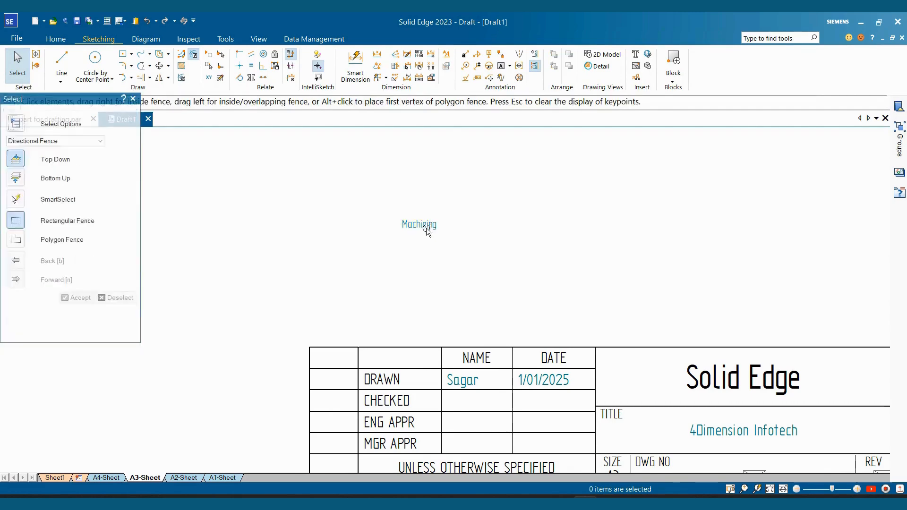
pyautogui.press('Escape')
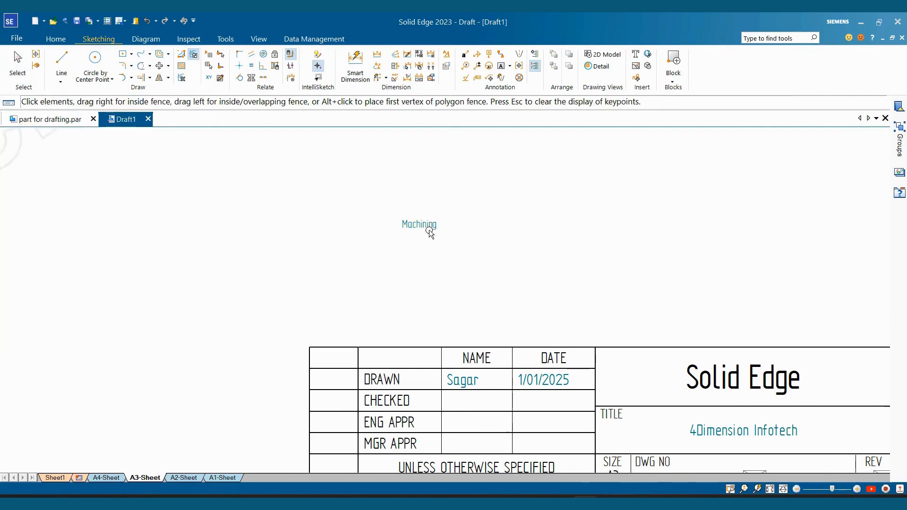
# Move the Machining text box into the top cell of the title block's extra left column
pyautogui.doubleClick(428, 225)
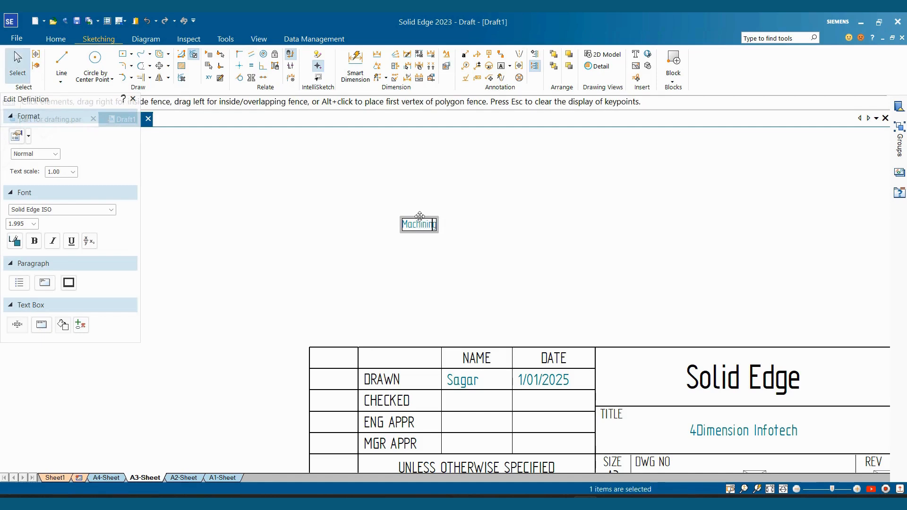
pyautogui.moveTo(420, 216)
pyautogui.mouseDown()
pyautogui.moveTo(414, 204)
pyautogui.moveTo(465, 360)
pyautogui.moveTo(512, 379)
pyautogui.moveTo(546, 407)
pyautogui.moveTo(511, 370)
pyautogui.moveTo(331, 362)
pyautogui.mouseUp()
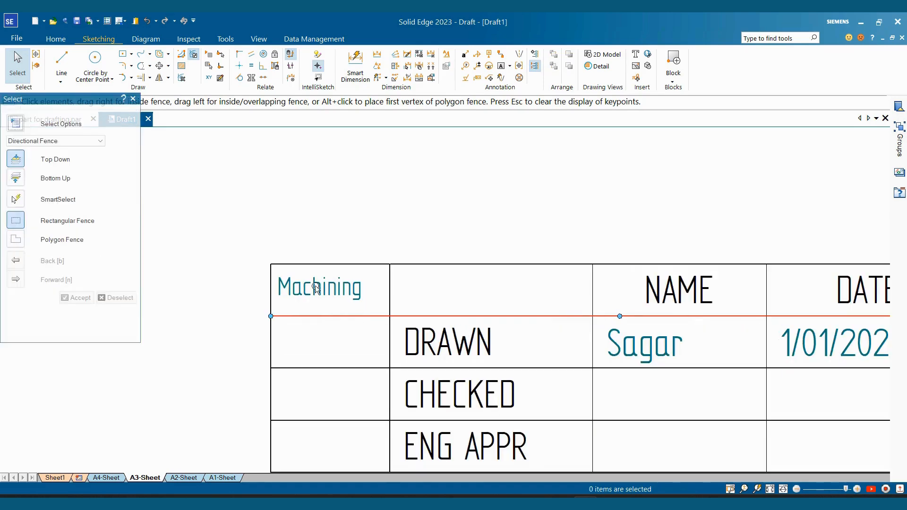
pyautogui.press('Escape')
pyautogui.scroll(-8, 426, 213)
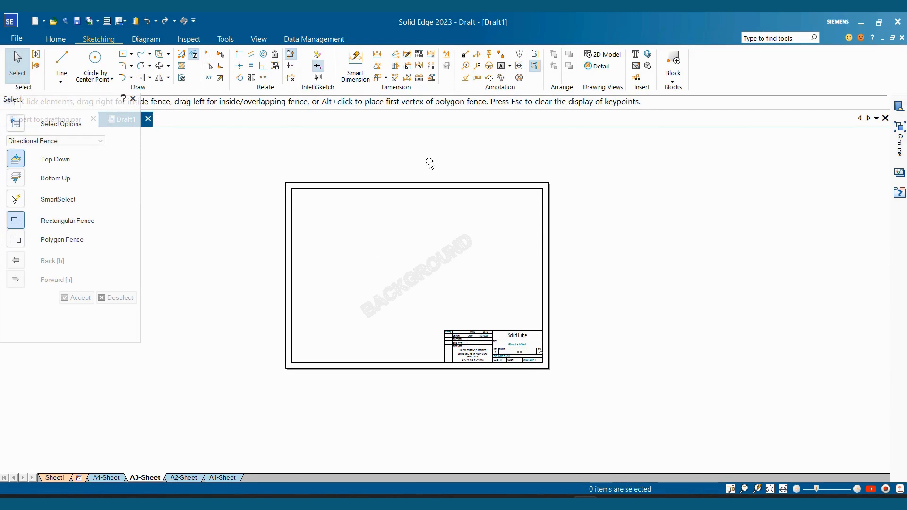
# Switch back to the working sheet and check the new Machining entry together with the bracket views
pyautogui.click(259, 40)
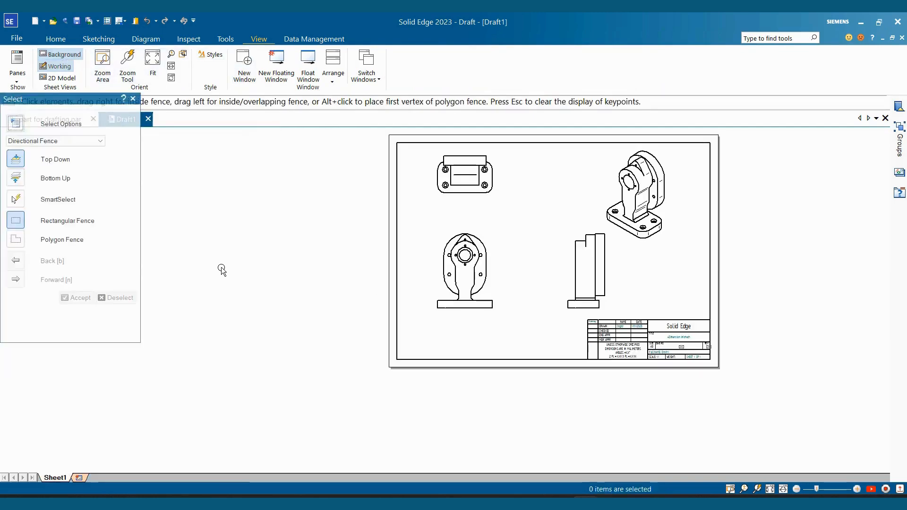
pyautogui.scroll(3, 539, 318)
pyautogui.scroll(-5, 535, 319)
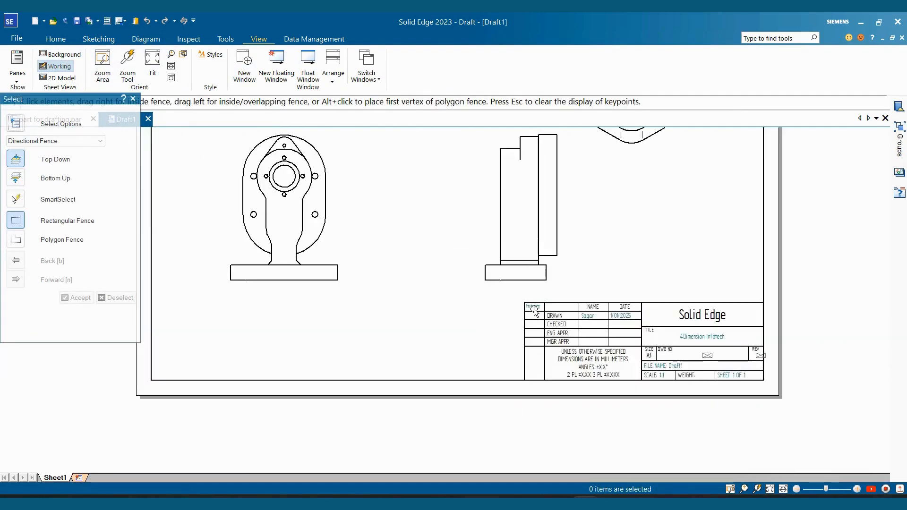
pyautogui.scroll(2, 503, 269)
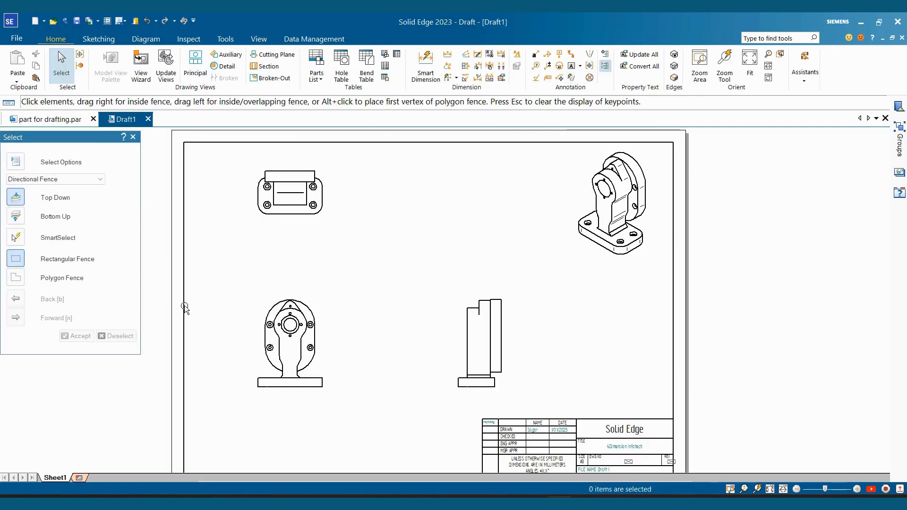
pyautogui.scroll(-1, 468, 259)
pyautogui.scroll(1, 364, 286)
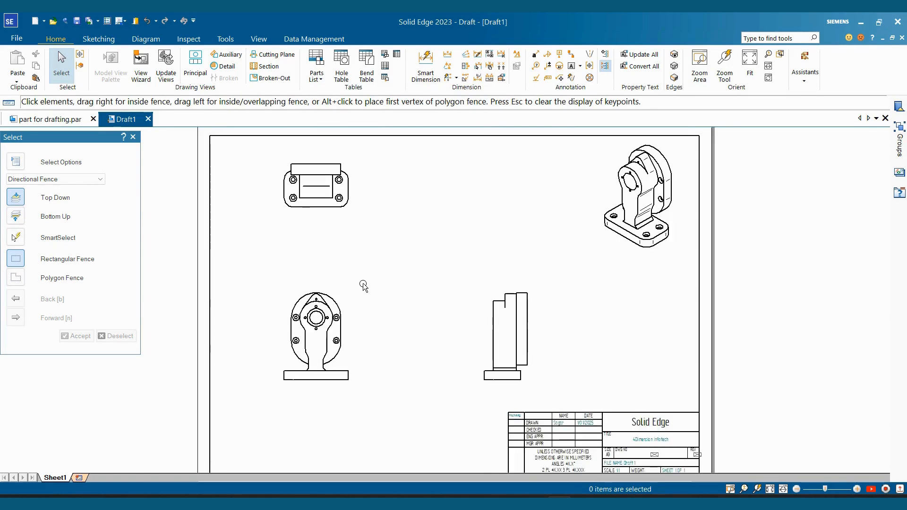
pyautogui.scroll(-1, 369, 285)
pyautogui.scroll(1, 355, 264)
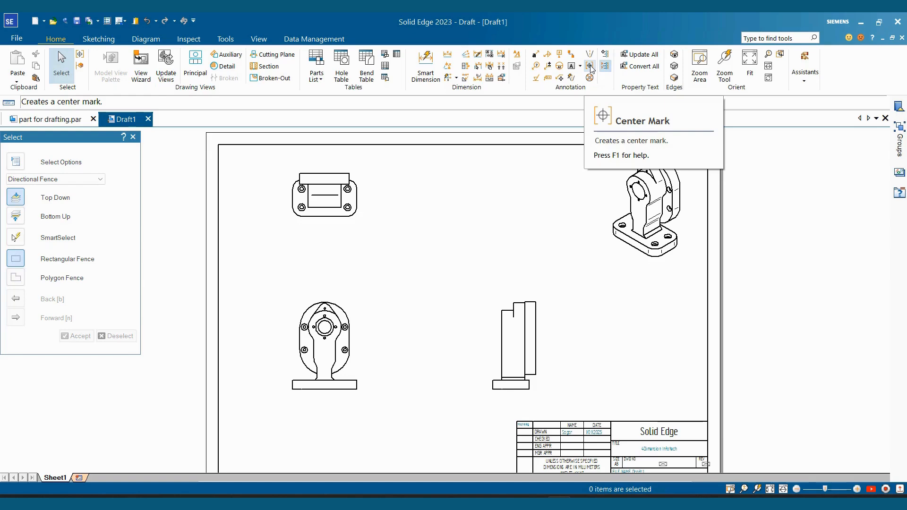
# Add centre marks to the four counterbored holes on the round-ended flange in the front view
pyautogui.click(591, 70)
pyautogui.scroll(5, 315, 385)
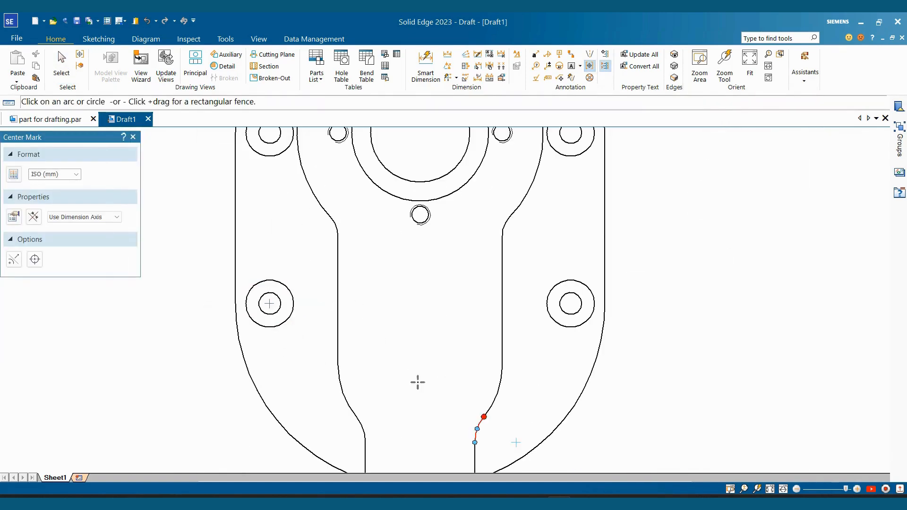
pyautogui.click(289, 288)
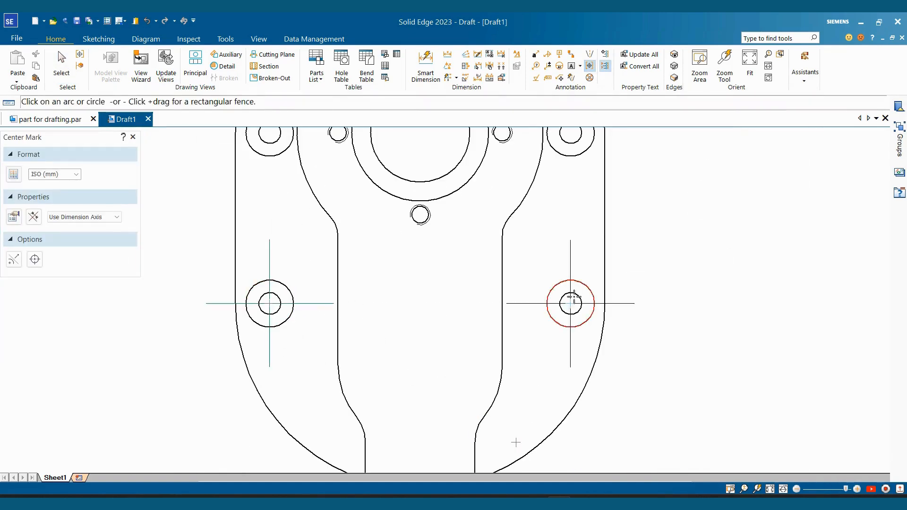
pyautogui.click(577, 284)
pyautogui.click(578, 156)
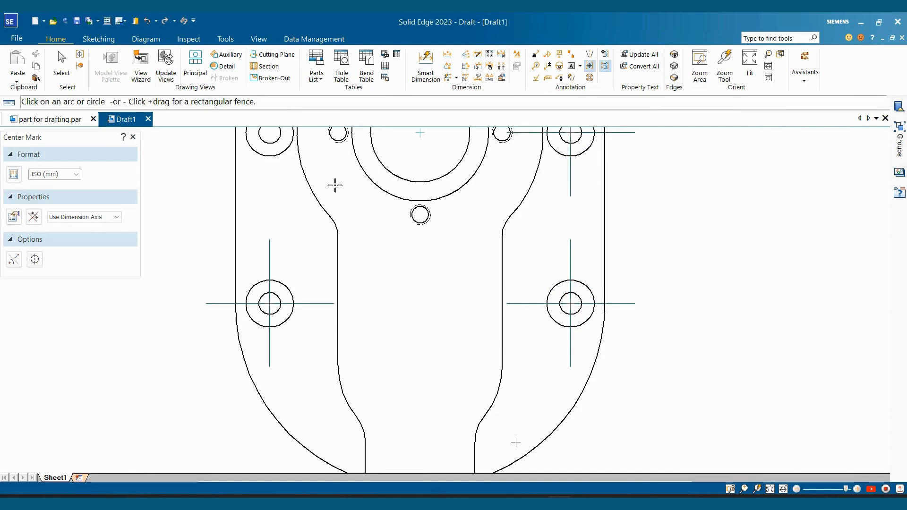
pyautogui.click(284, 156)
pyautogui.press('Escape')
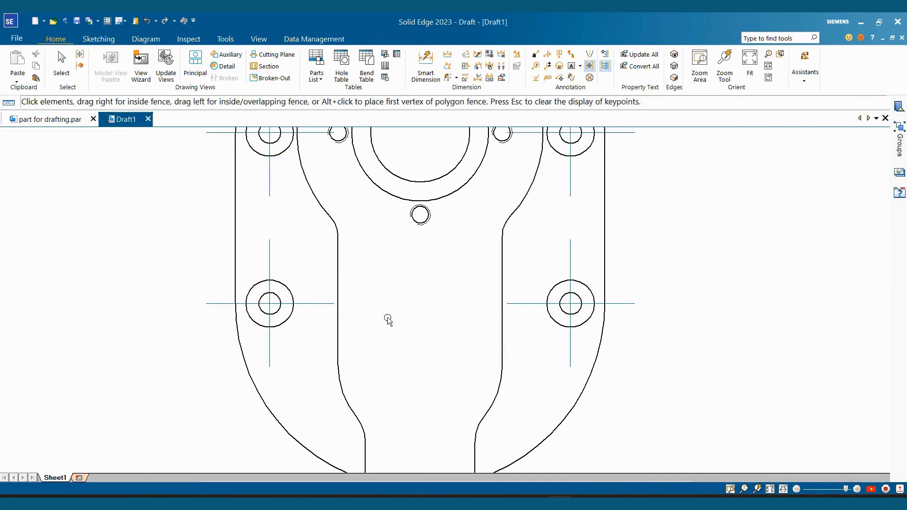
# Set the centre mark size on the front view's upper-left flange hole to 2 x font size
pyautogui.scroll(-4, 454, 326)
pyautogui.scroll(2, 395, 287)
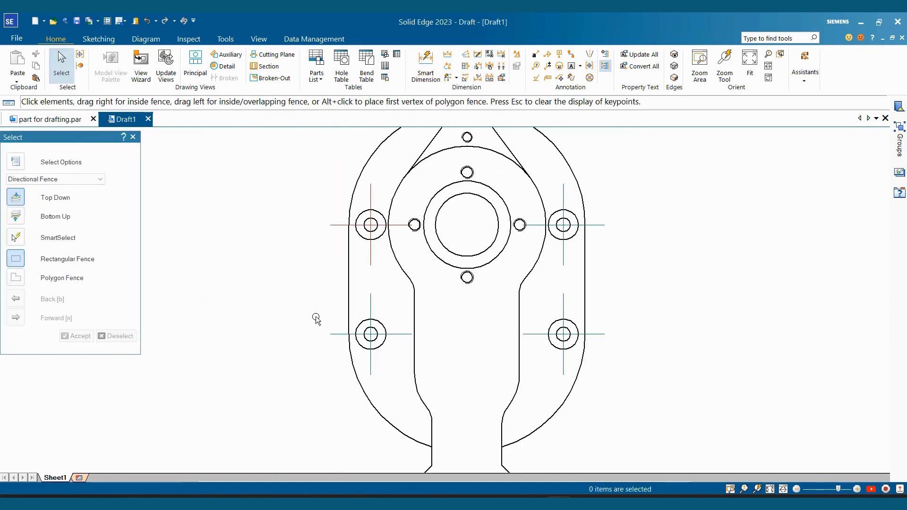
pyautogui.click(371, 196)
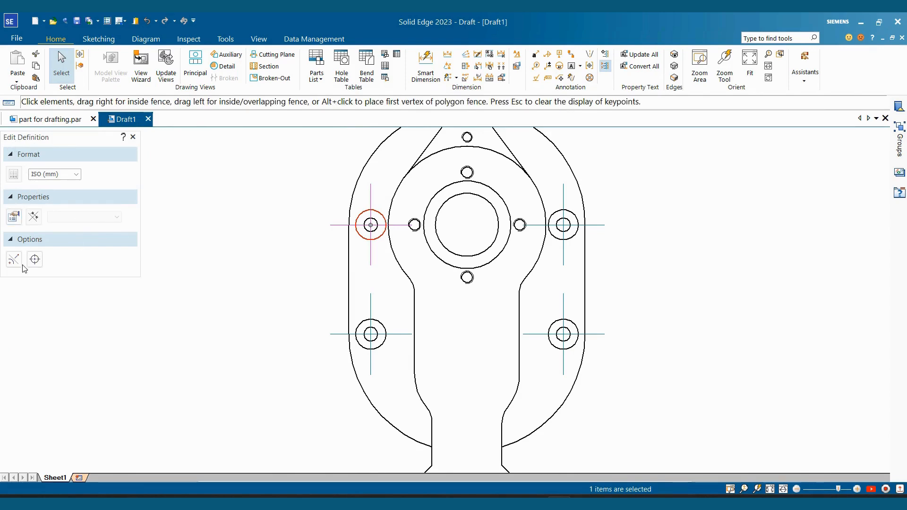
pyautogui.click(15, 220)
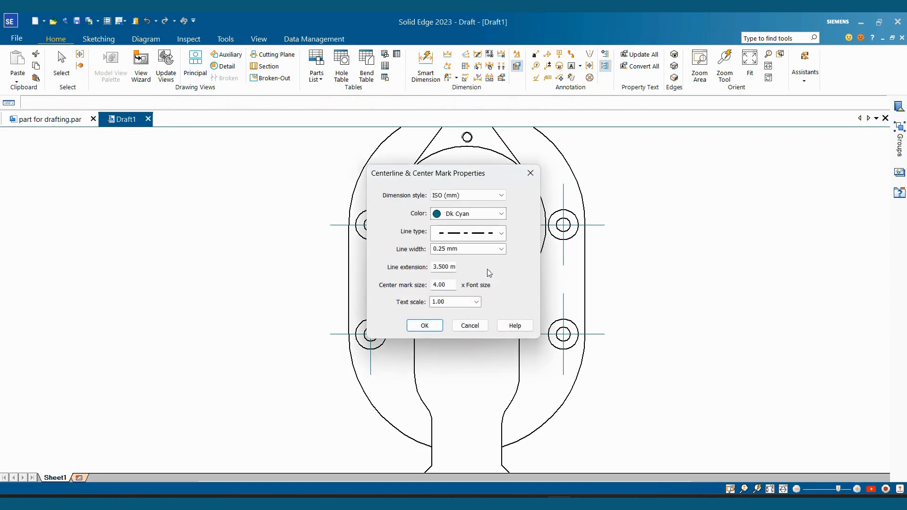
pyautogui.moveTo(451, 175)
pyautogui.mouseDown()
pyautogui.moveTo(218, 174)
pyautogui.moveTo(218, 144)
pyautogui.mouseUp()
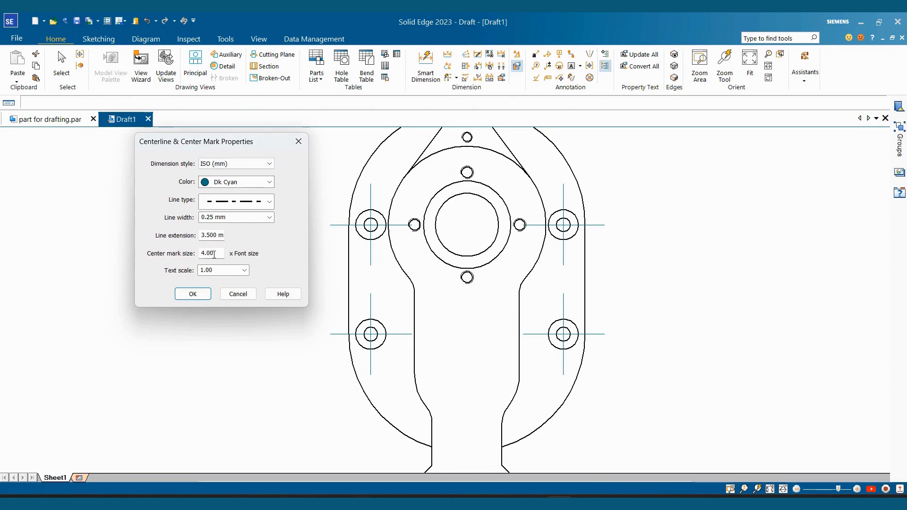
pyautogui.doubleClick(216, 254)
pyautogui.write('2')
pyautogui.press('Return')
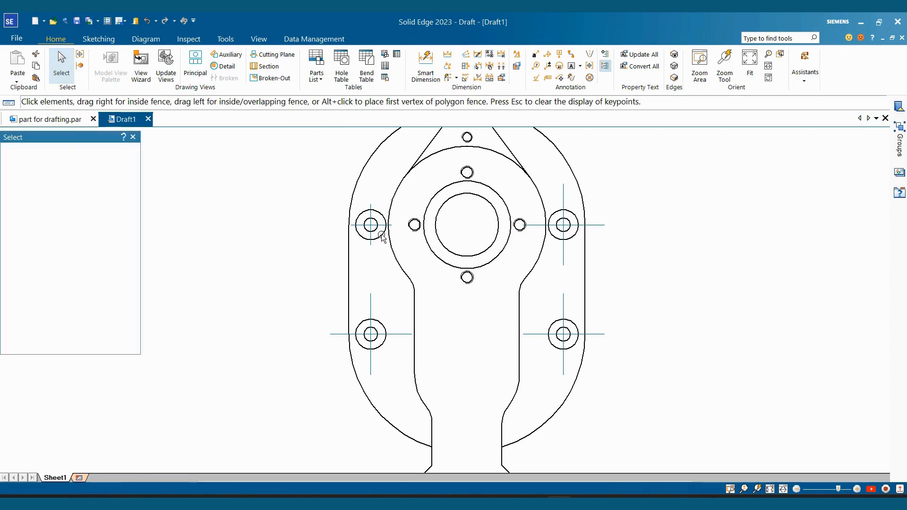
pyautogui.scroll(-2, 383, 234)
pyautogui.scroll(2, 434, 265)
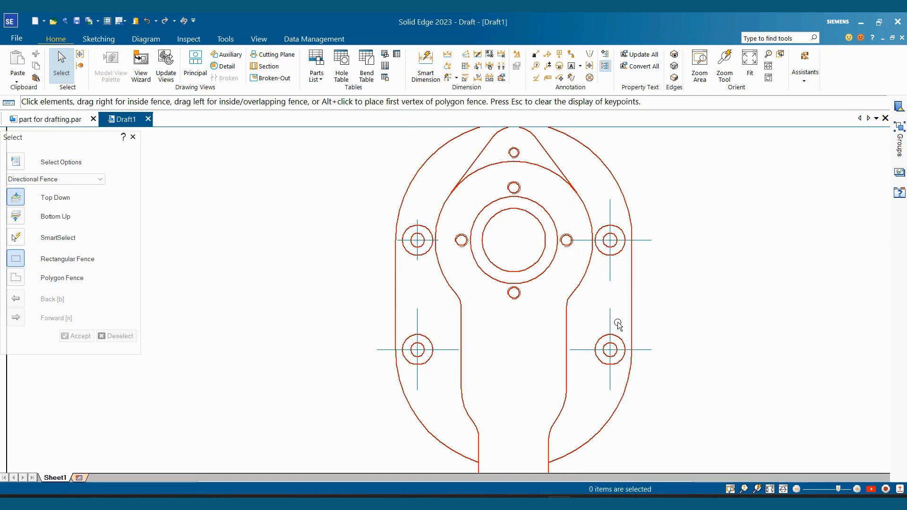
# Modify the ISO (mm) dimension style so its centre mark size is 2 x font size, and apply it
pyautogui.scroll(-1, 277, 265)
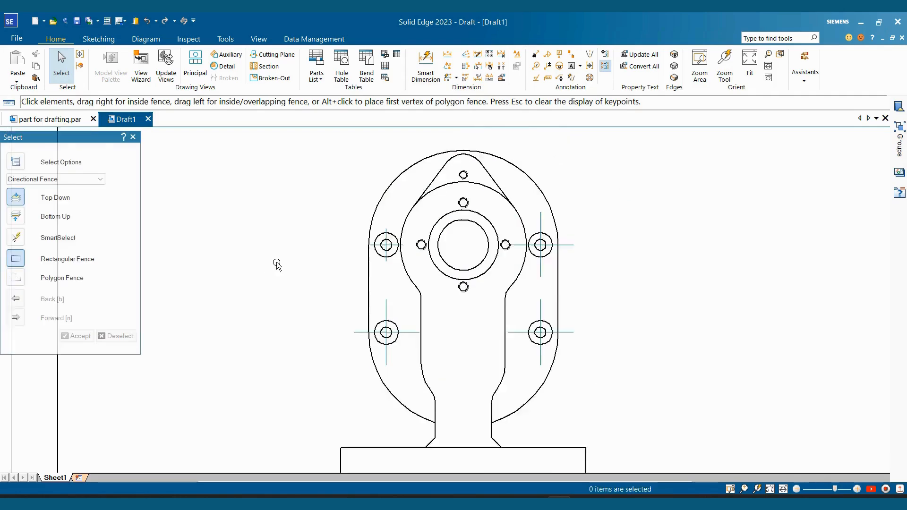
pyautogui.click(518, 56)
pyautogui.click(406, 196)
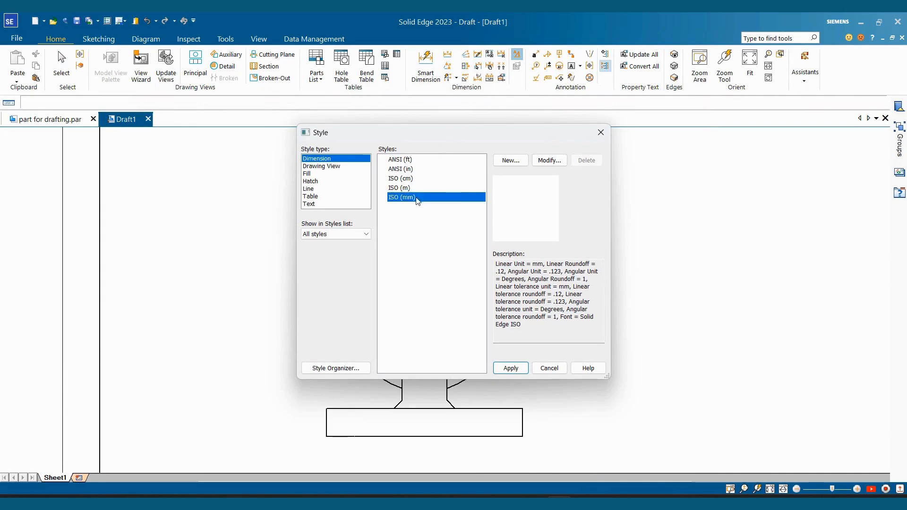
pyautogui.click(549, 161)
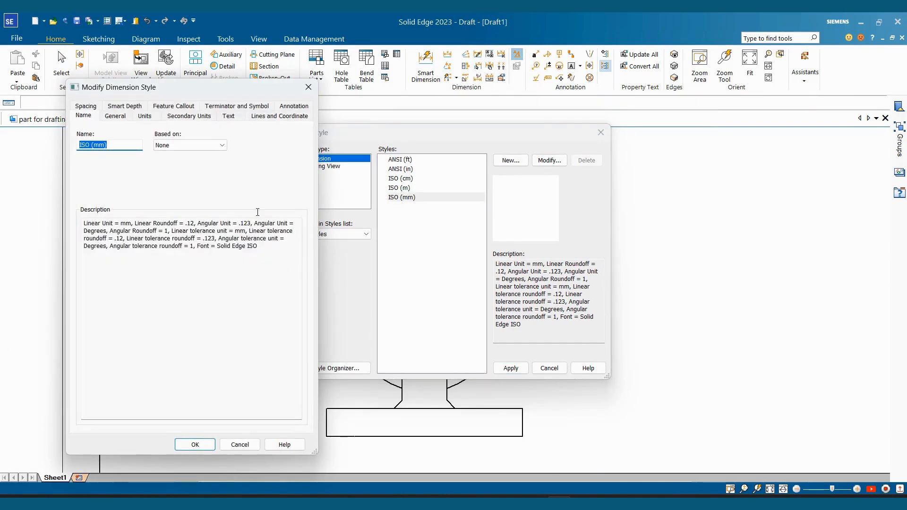
pyautogui.click(253, 116)
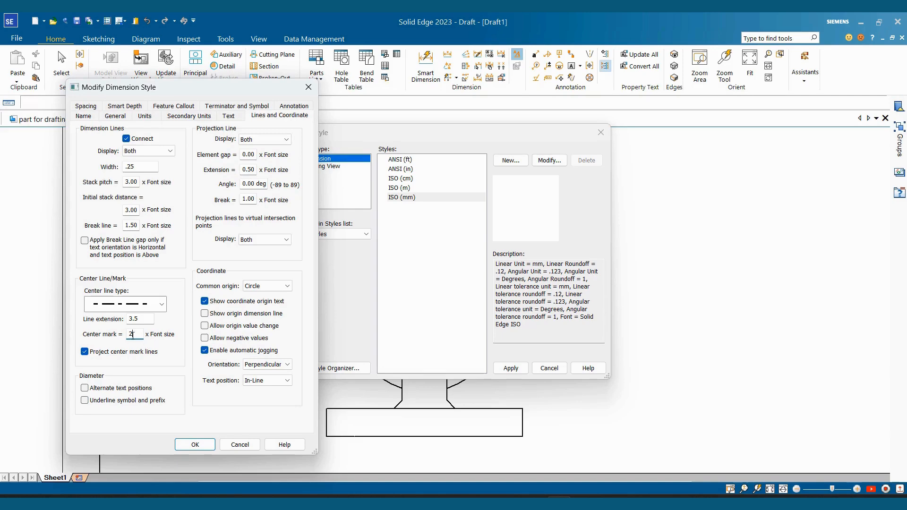
pyautogui.click(200, 441)
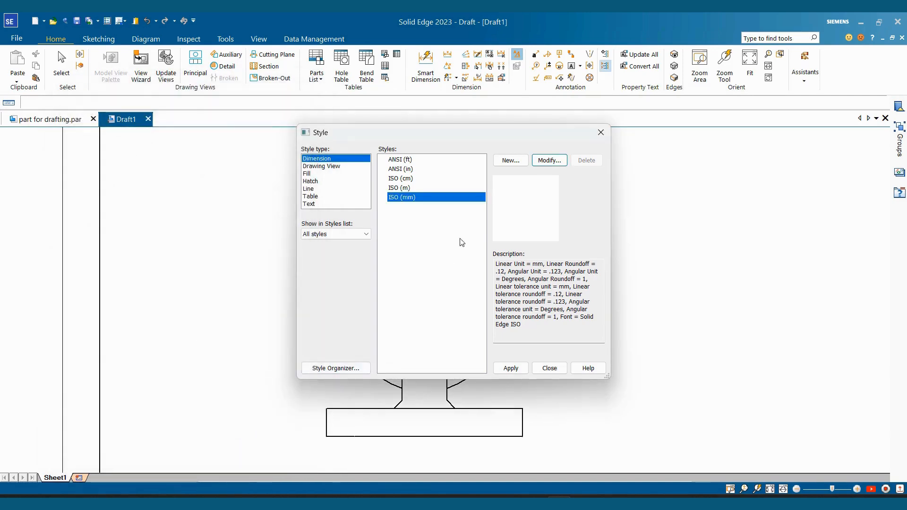
pyautogui.click(511, 369)
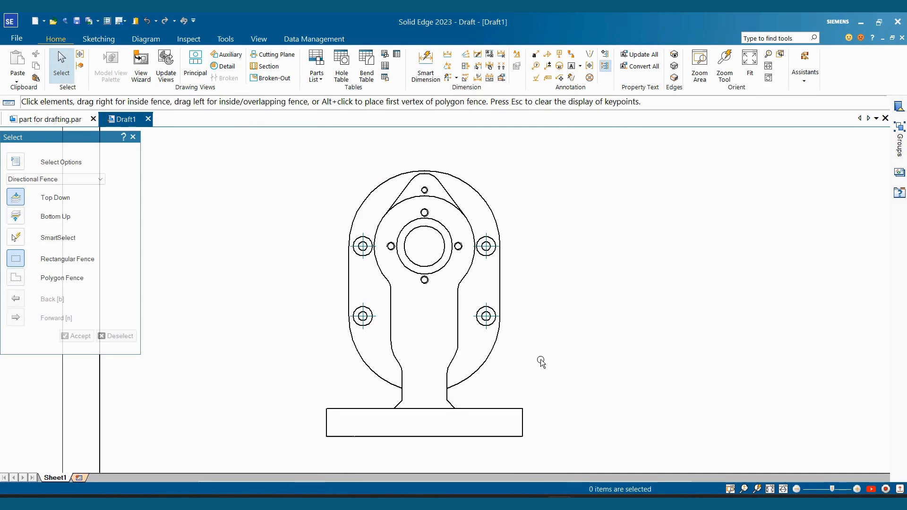
# Add centre marks to the four counterbored holes of the base plate in the top view
pyautogui.scroll(3, 421, 289)
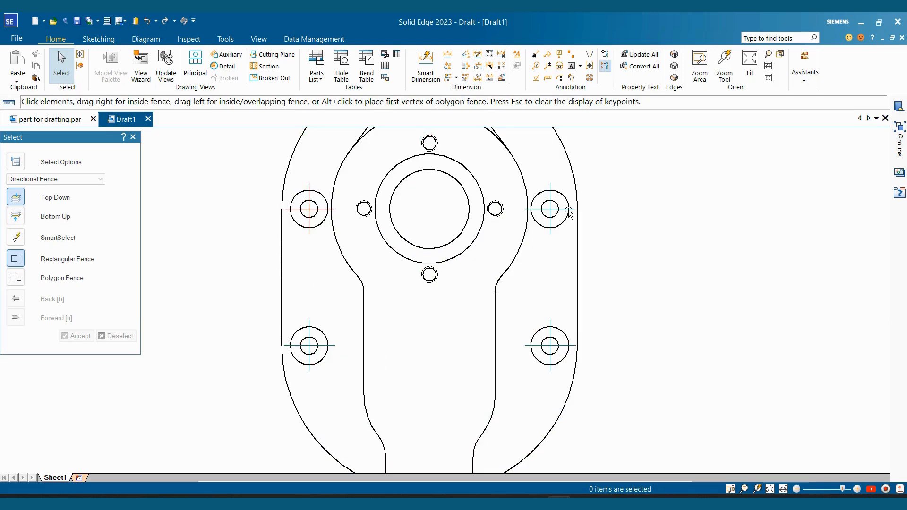
pyautogui.scroll(-5, 511, 405)
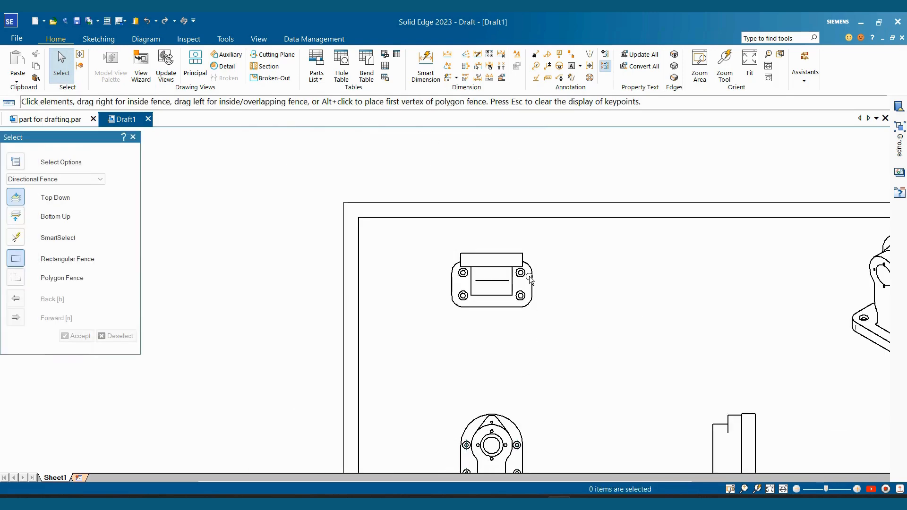
pyautogui.scroll(4, 530, 279)
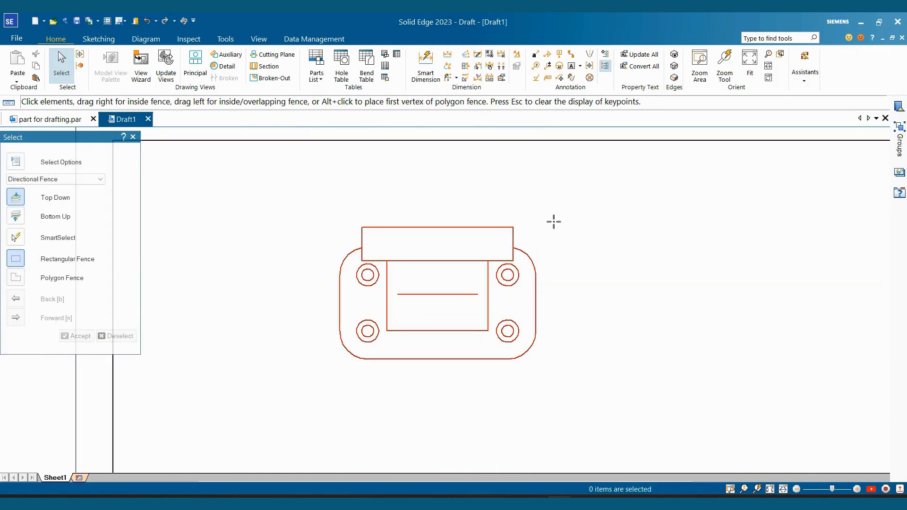
pyautogui.click(590, 67)
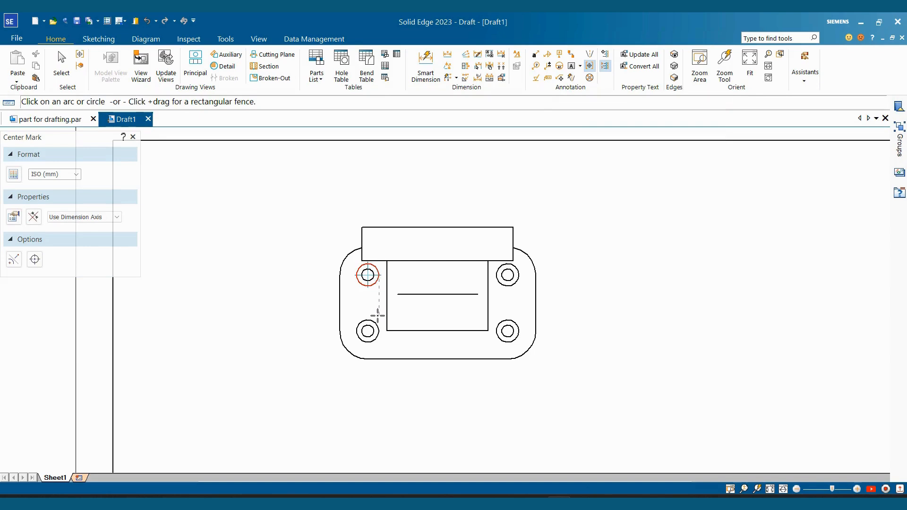
pyautogui.click(377, 318)
pyautogui.click(509, 286)
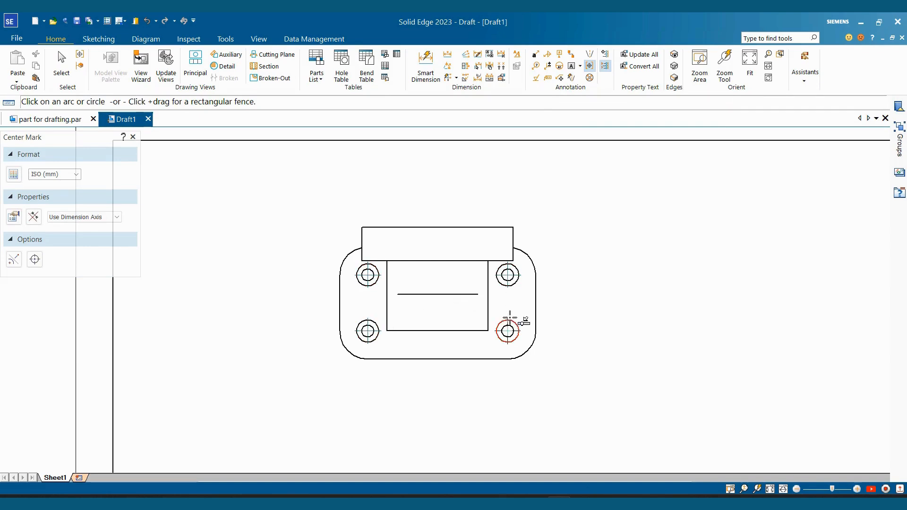
pyautogui.click(510, 320)
pyautogui.press('Escape')
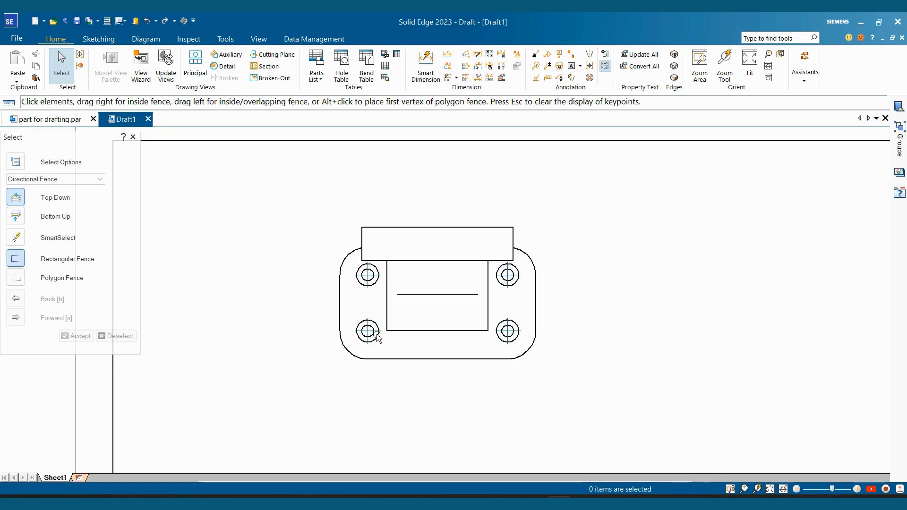
# Draw a centreline by two points between the centres of the two lower base holes in the top view
pyautogui.click(591, 56)
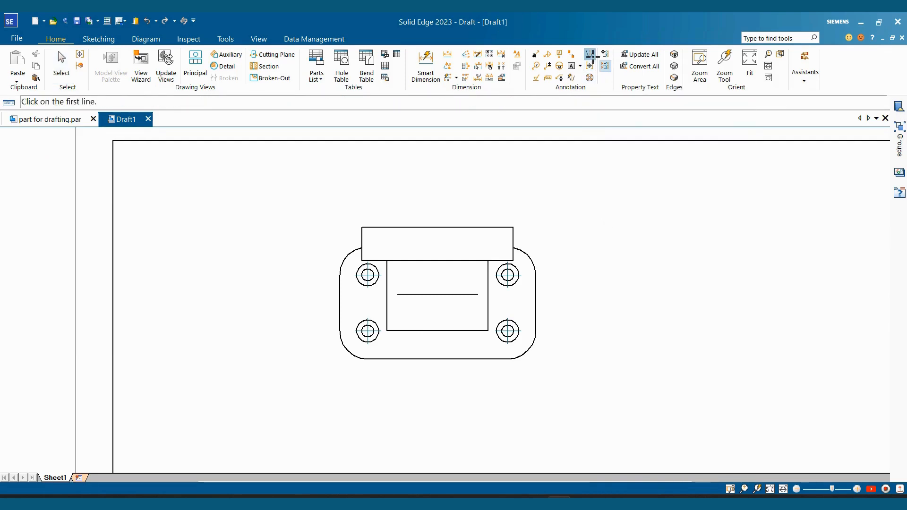
pyautogui.click(126, 222)
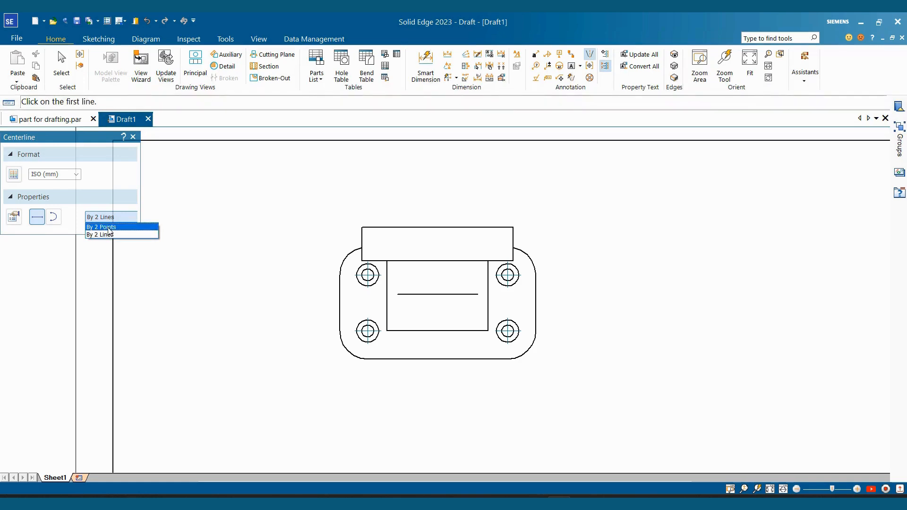
pyautogui.click(109, 228)
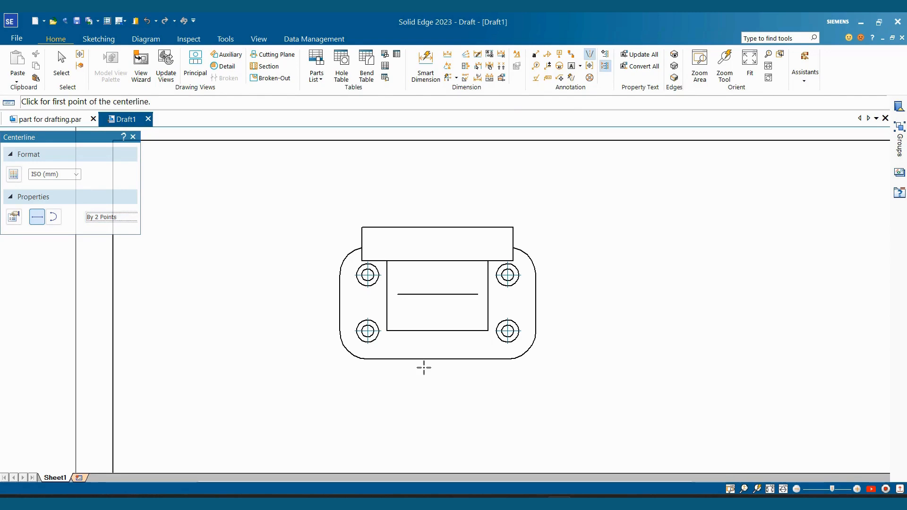
pyautogui.click(370, 332)
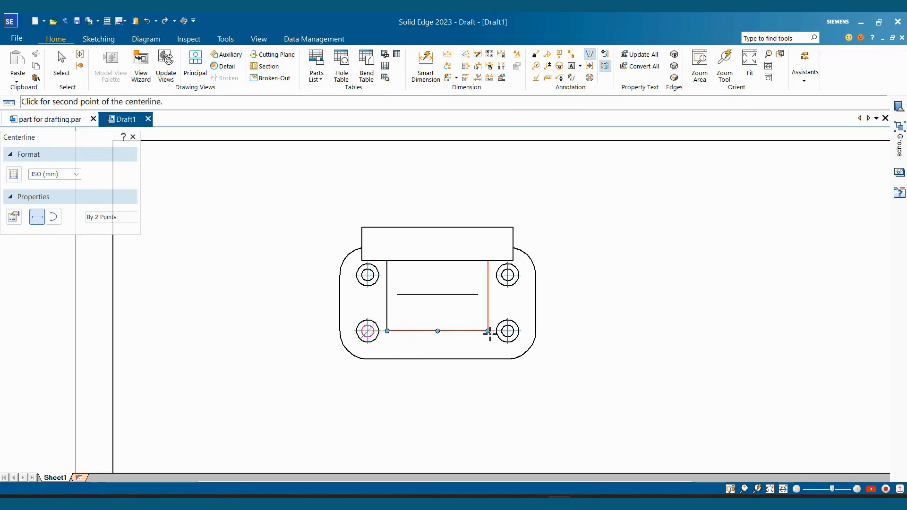
pyautogui.click(508, 331)
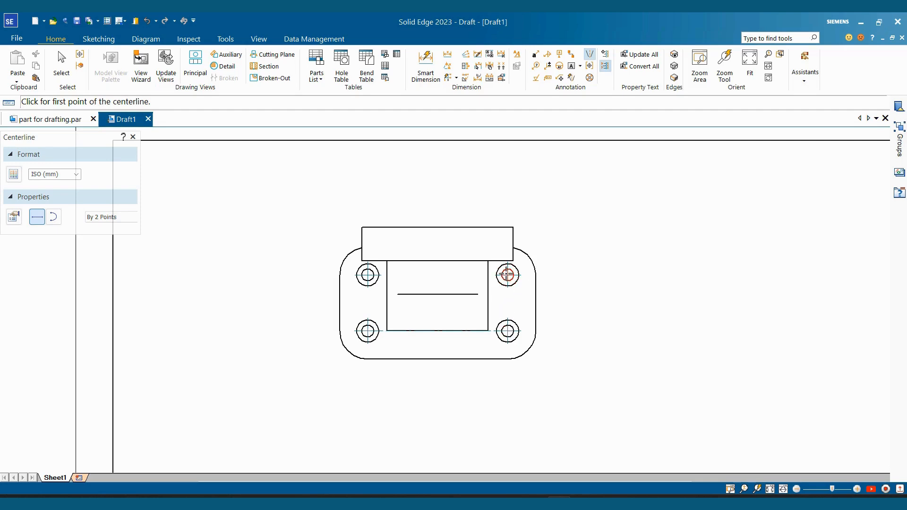
# Connect the remaining base hole centres in the top view with centrelines along the right, upper and left sides of the hole pattern
pyautogui.click(520, 280)
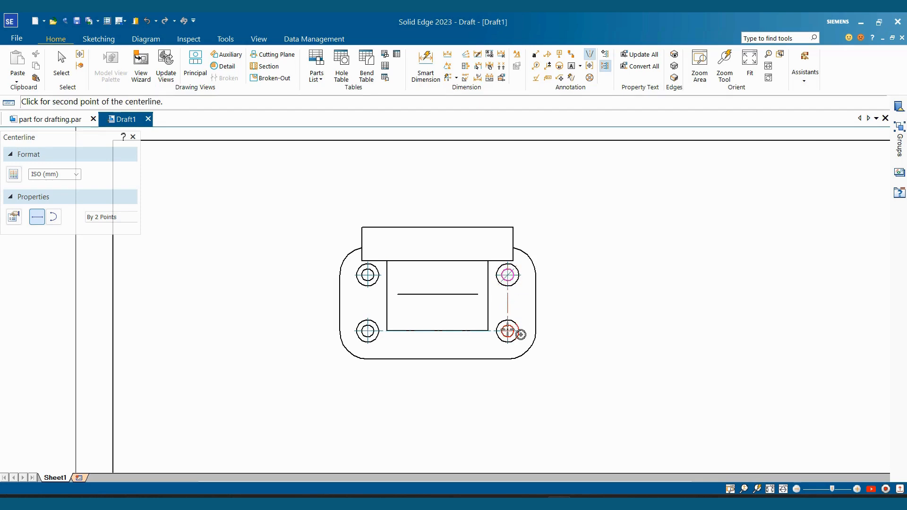
pyautogui.click(520, 333)
pyautogui.click(514, 279)
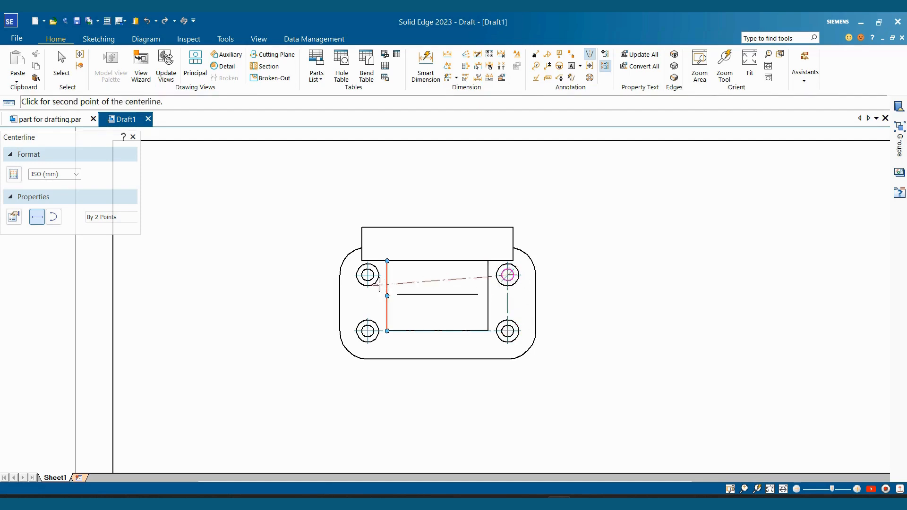
pyautogui.click(382, 280)
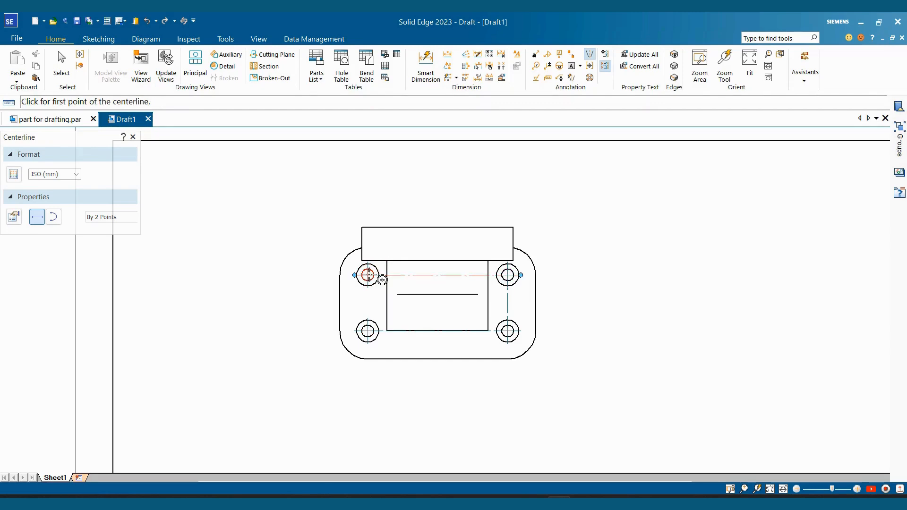
pyautogui.click(370, 283)
pyautogui.click(368, 331)
pyautogui.press('Escape')
pyautogui.scroll(2, 453, 337)
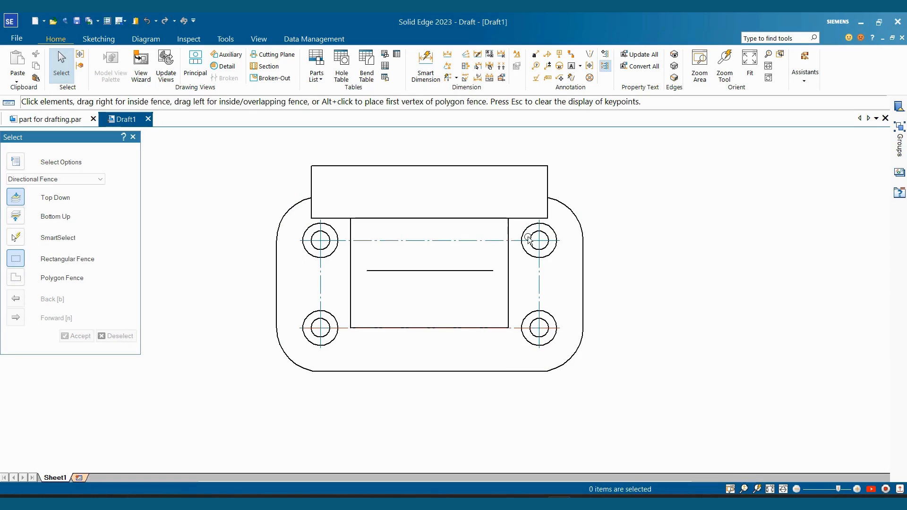
pyautogui.scroll(-3, 530, 356)
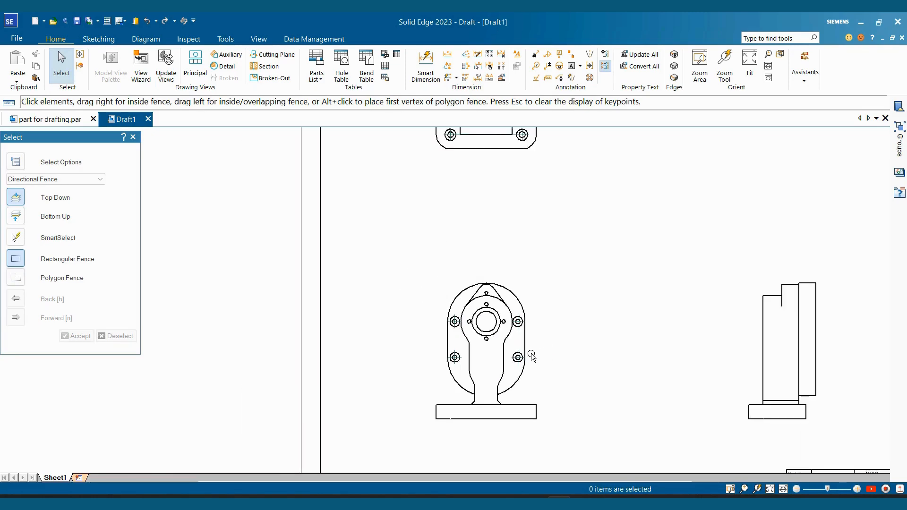
pyautogui.scroll(4, 564, 368)
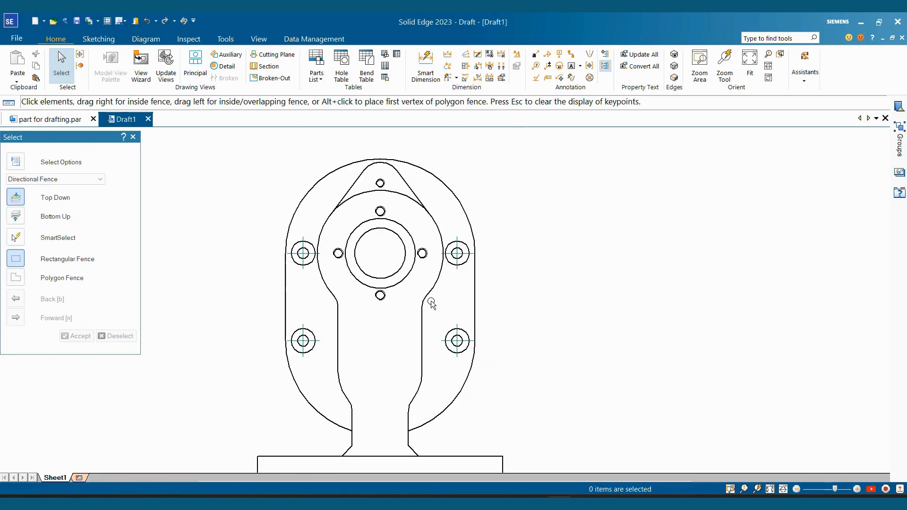
pyautogui.scroll(-2, 515, 285)
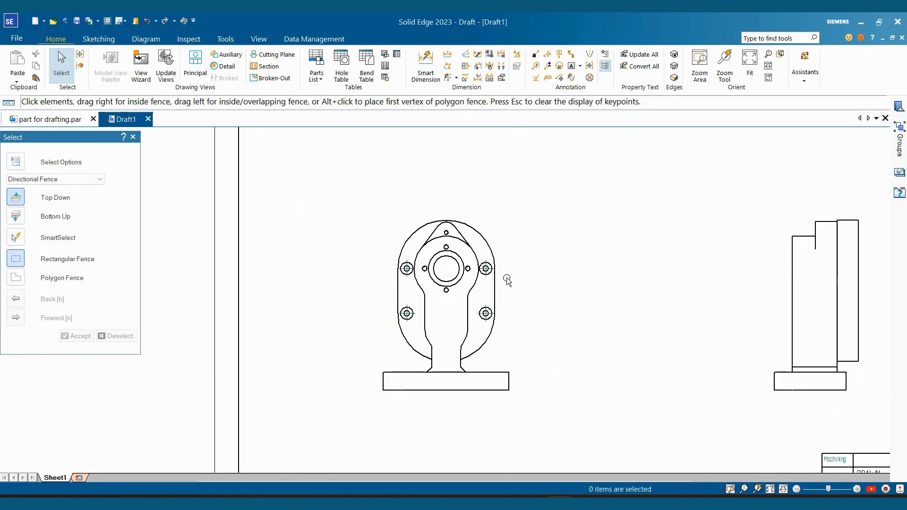
pyautogui.scroll(2, 507, 280)
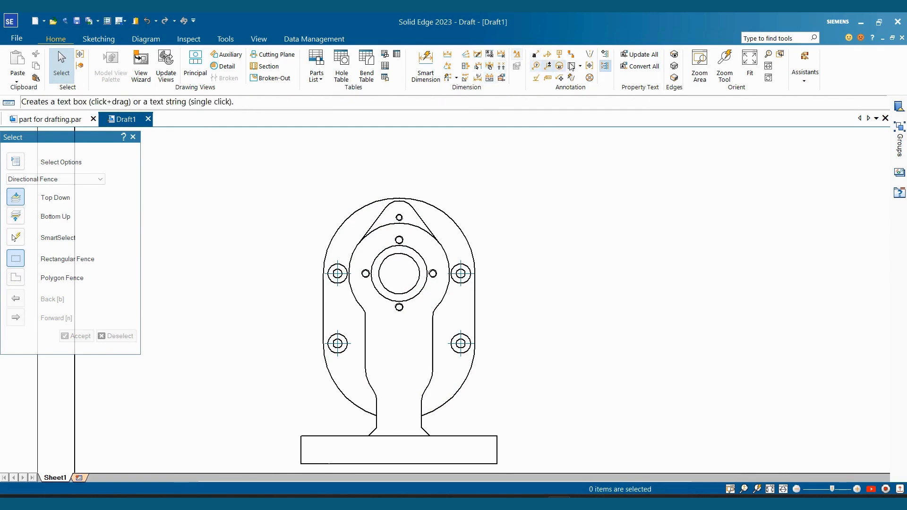
# Draw a centreline by two points between the two left counterbored hole centres in the front view
pyautogui.click(590, 56)
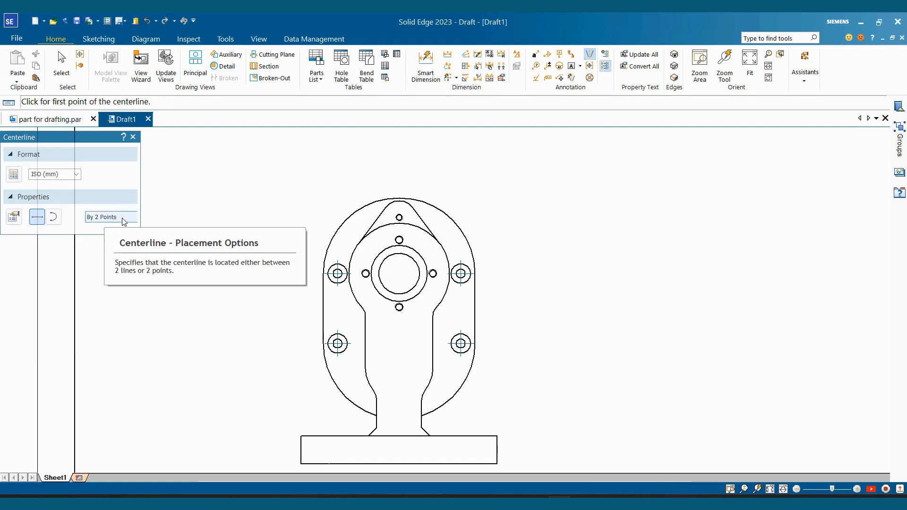
pyautogui.click(126, 218)
pyautogui.click(116, 228)
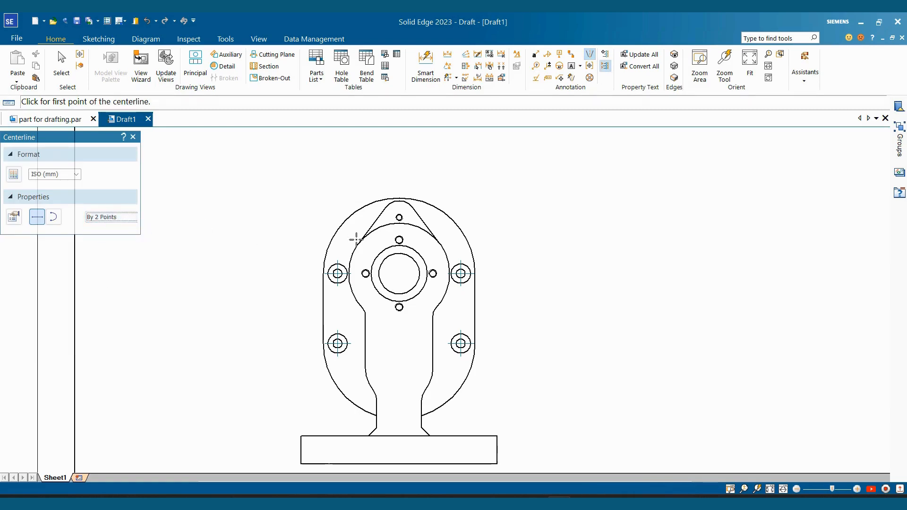
pyautogui.click(337, 274)
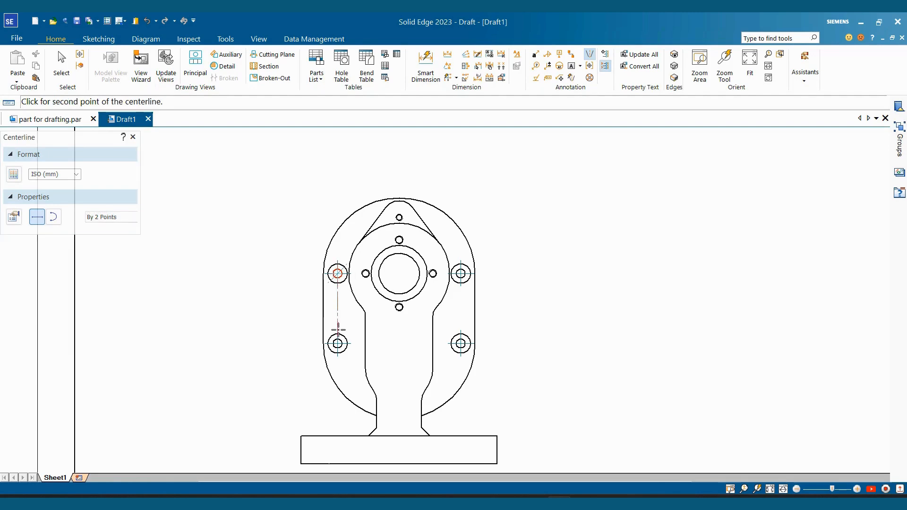
pyautogui.click(350, 349)
# Connect the remaining counterbored hole centres in the front view with centrelines along the lower, right and upper sides of the pattern
pyautogui.click(348, 348)
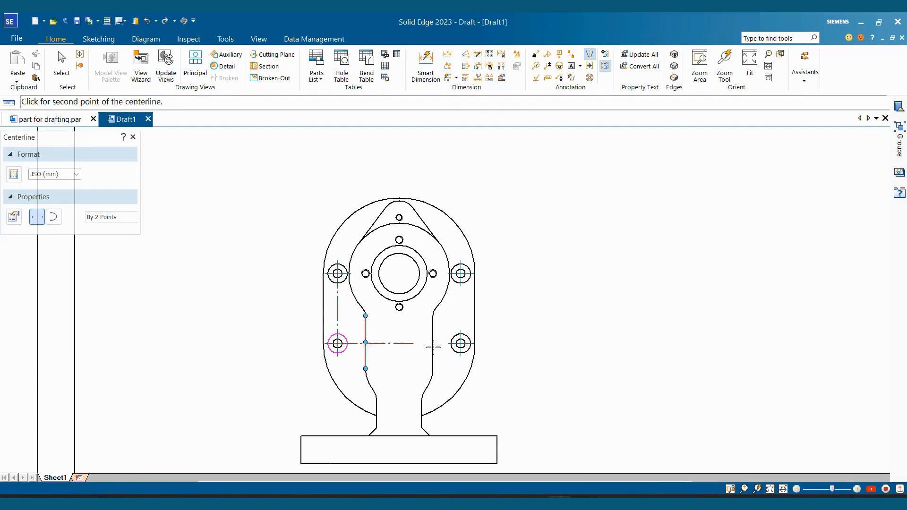
pyautogui.click(472, 348)
pyautogui.click(472, 347)
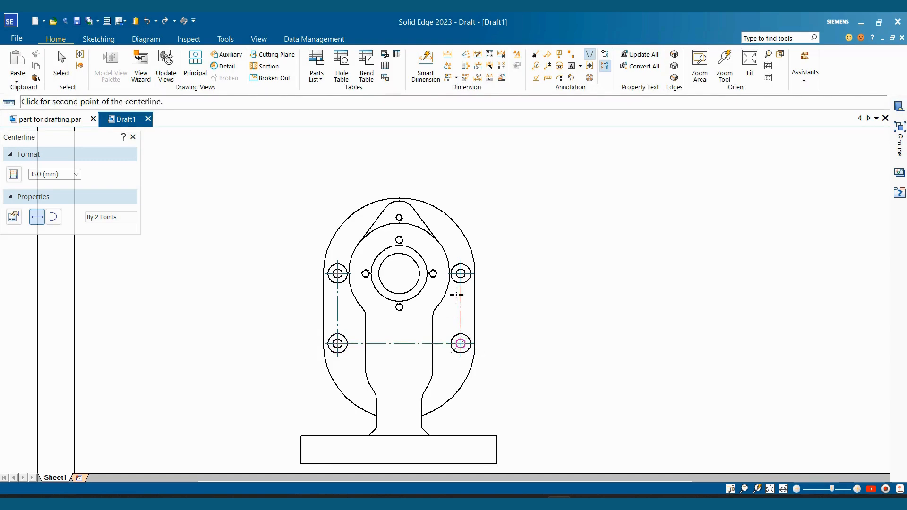
pyautogui.click(473, 278)
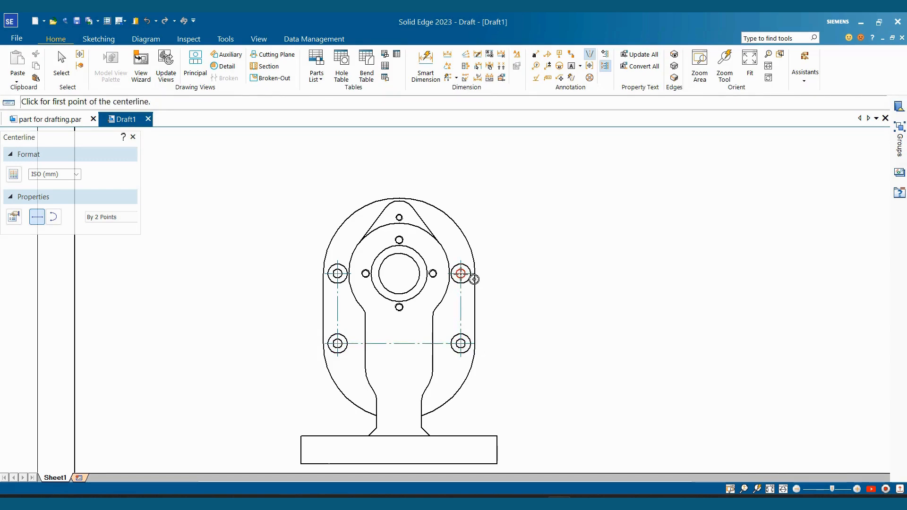
pyautogui.click(472, 277)
pyautogui.click(337, 274)
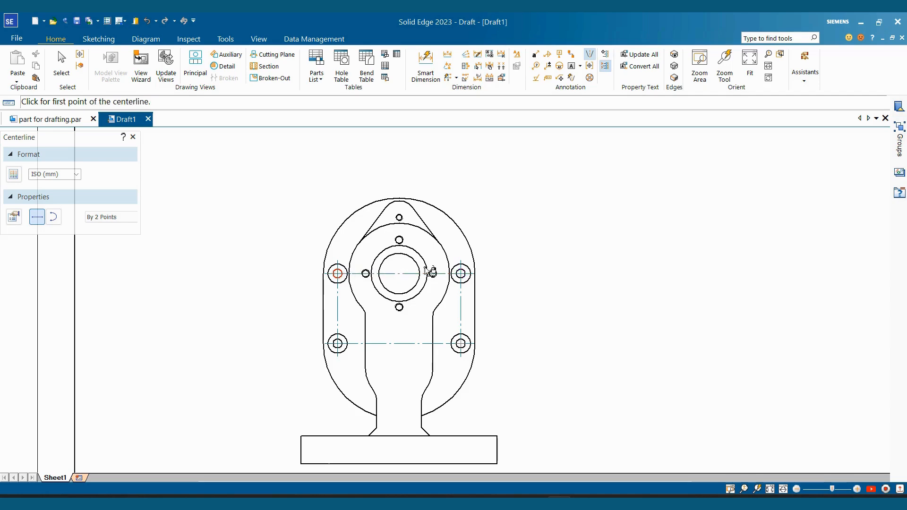
pyautogui.press('Escape')
# Draw a By 2 Lines centreline midway between the short side edges of the upper rectangular block in the top view
pyautogui.scroll(-3, 445, 295)
pyautogui.scroll(3, 454, 291)
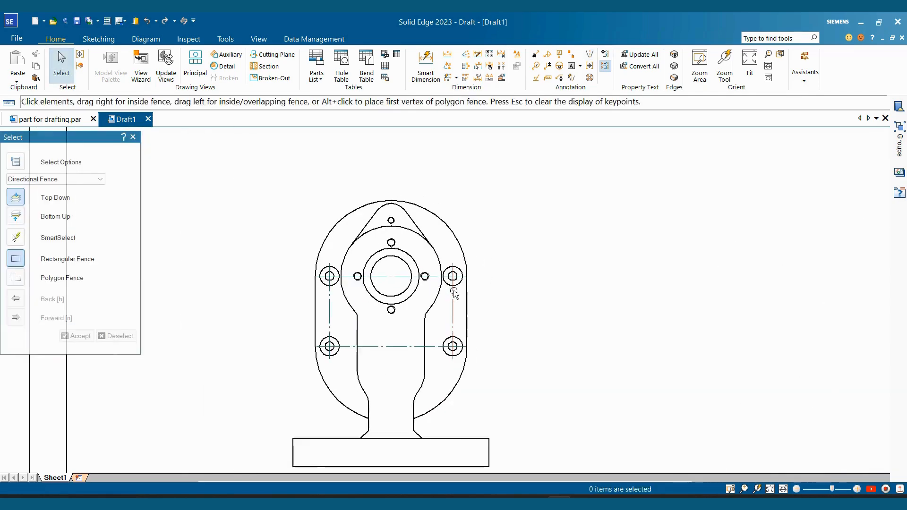
pyautogui.scroll(2, 455, 293)
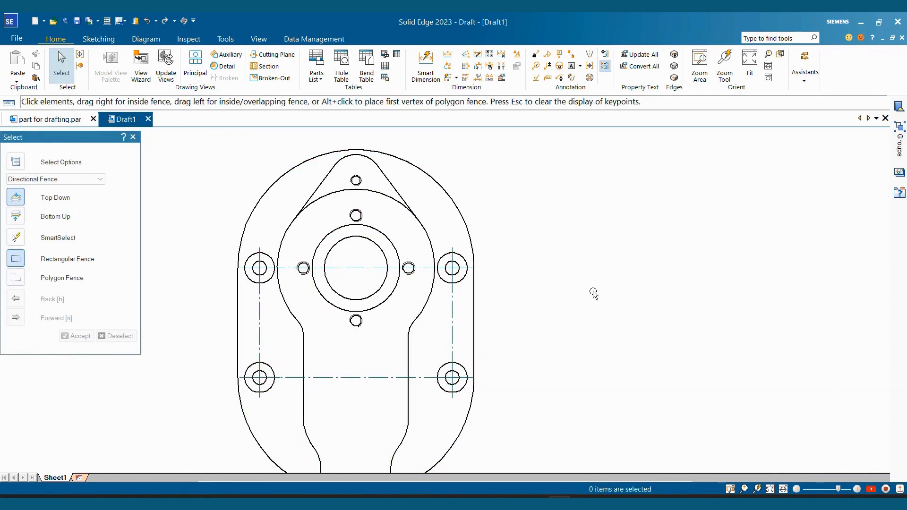
pyautogui.scroll(-3, 427, 278)
pyautogui.scroll(-3, 515, 293)
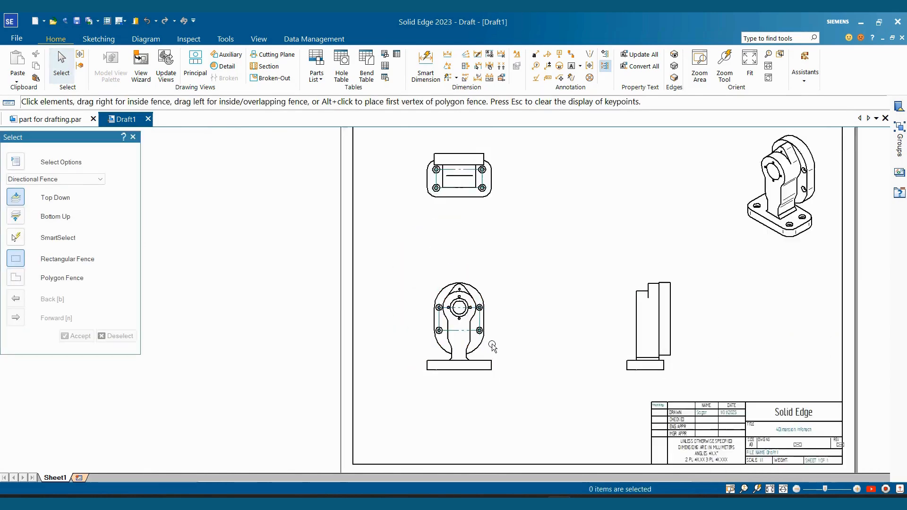
pyautogui.scroll(-3, 487, 331)
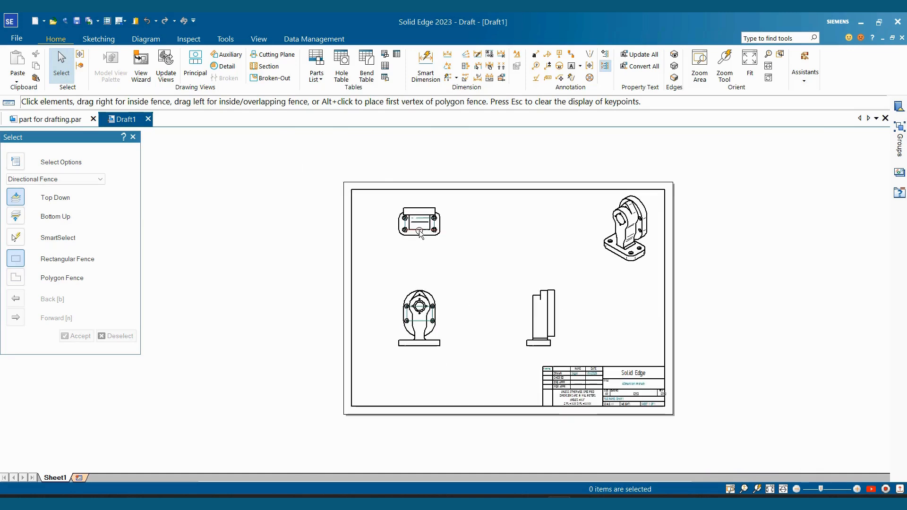
pyautogui.scroll(3, 450, 296)
pyautogui.scroll(-2, 474, 286)
pyautogui.scroll(4, 433, 198)
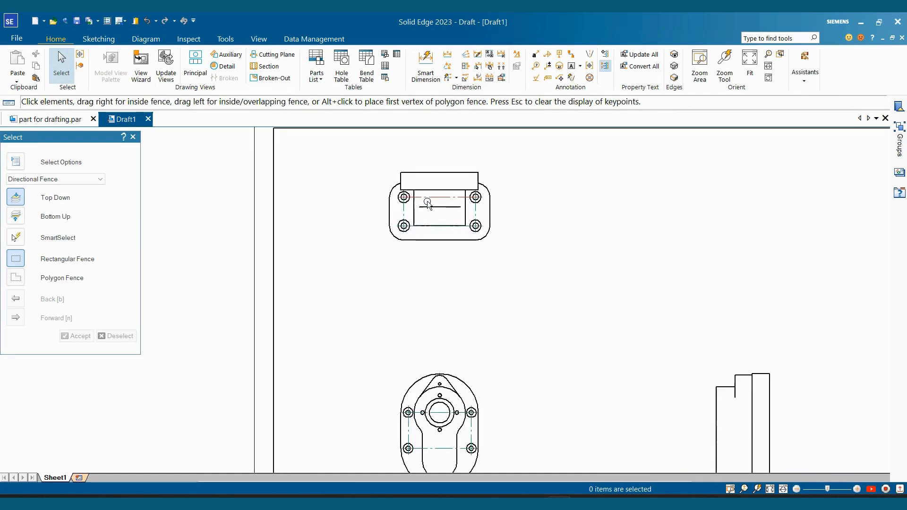
pyautogui.click(590, 55)
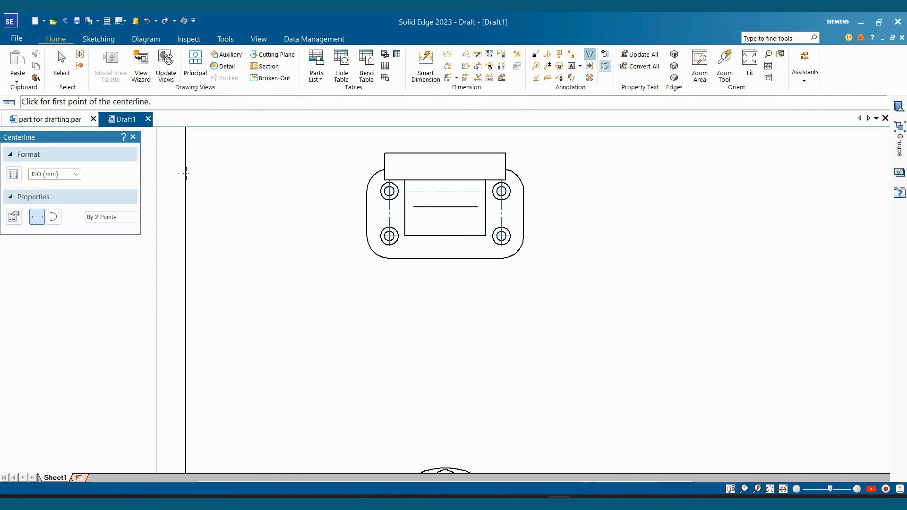
pyautogui.click(119, 217)
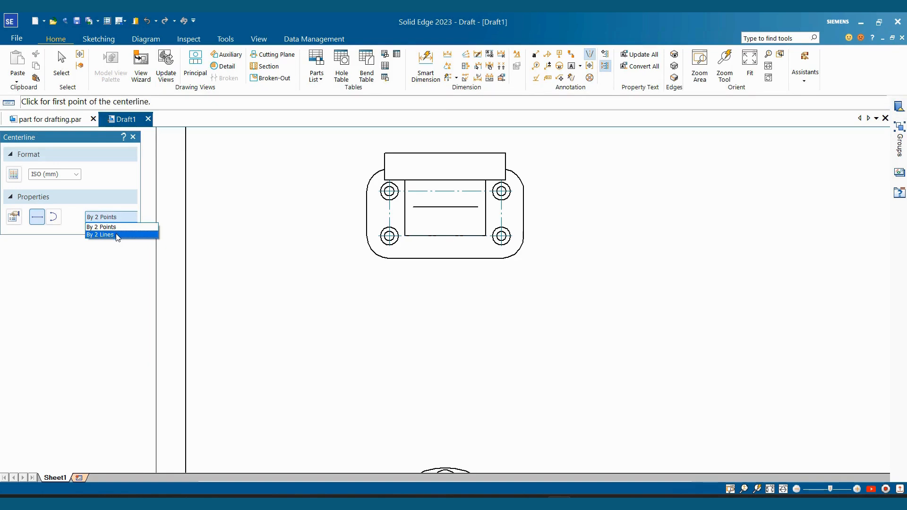
pyautogui.click(106, 235)
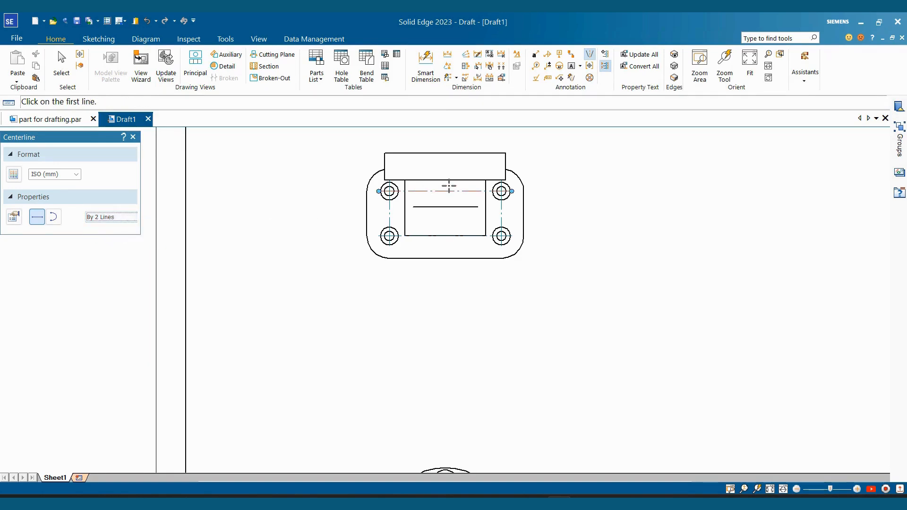
pyautogui.scroll(2, 410, 167)
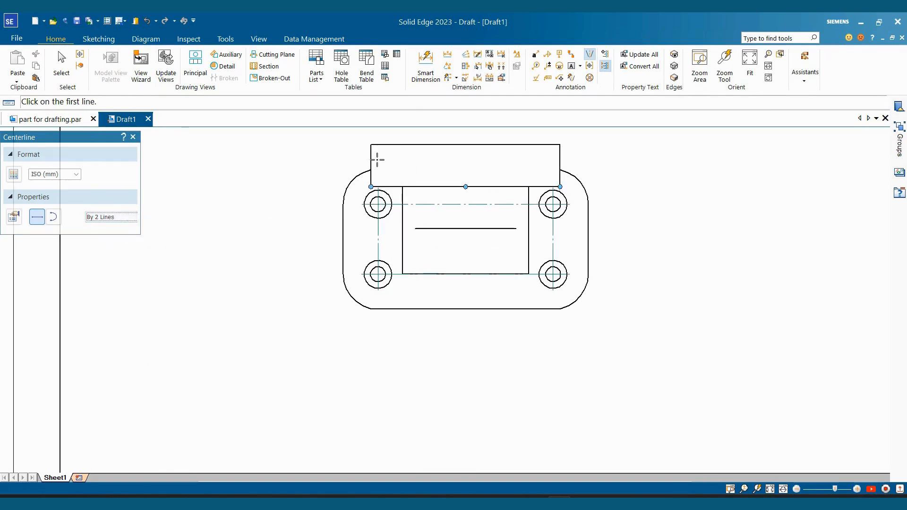
pyautogui.click(377, 158)
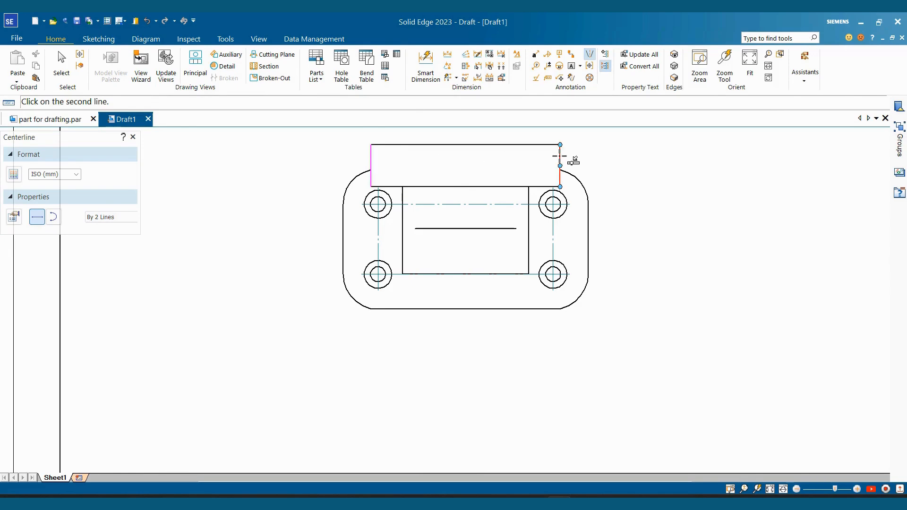
pyautogui.click(560, 156)
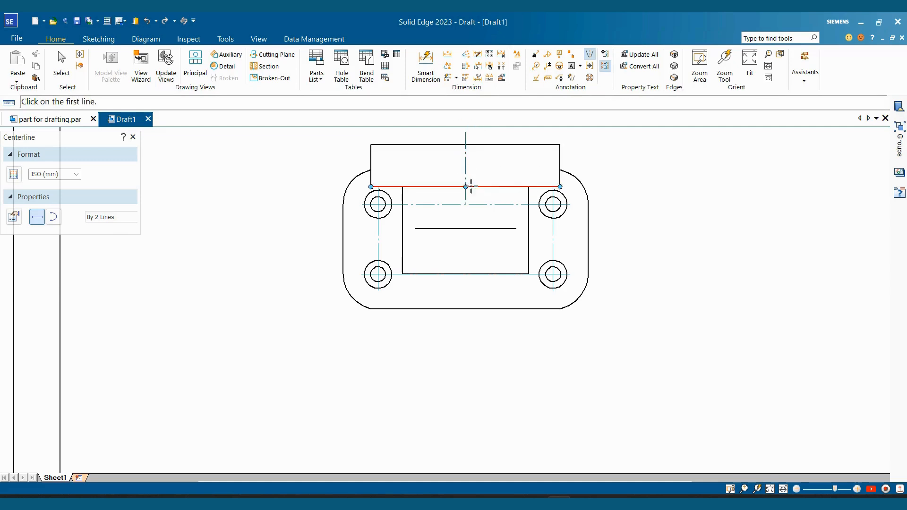
pyautogui.press('Escape')
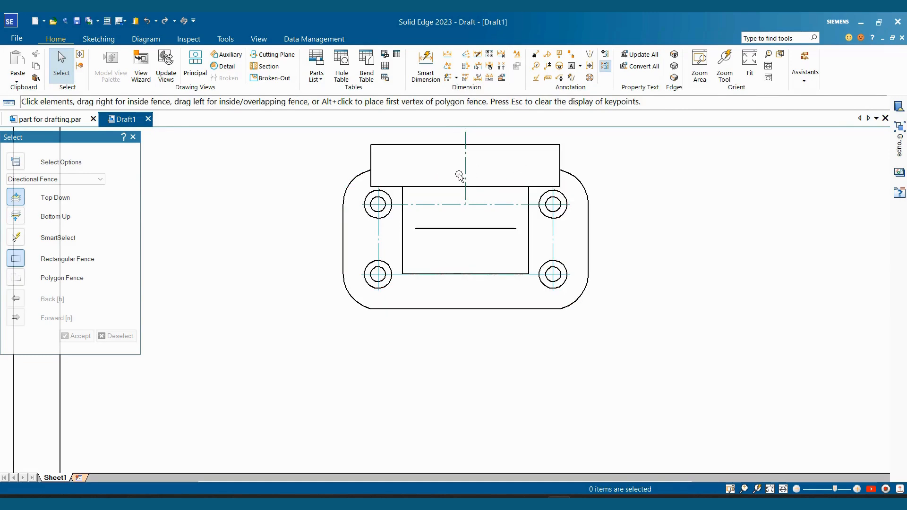
# Draw a By 2 Lines centreline midway between the left and right edges of the inner rectangle in the top view
pyautogui.click(590, 60)
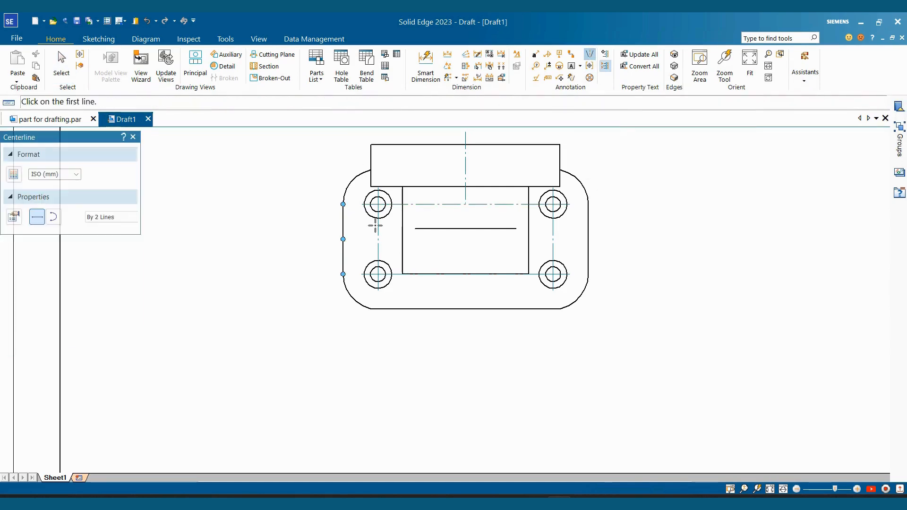
pyautogui.click(113, 219)
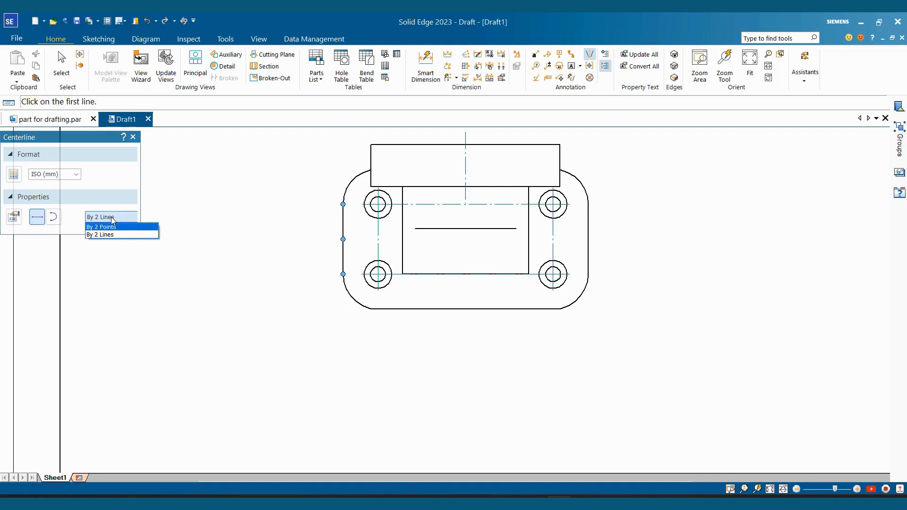
pyautogui.click(114, 234)
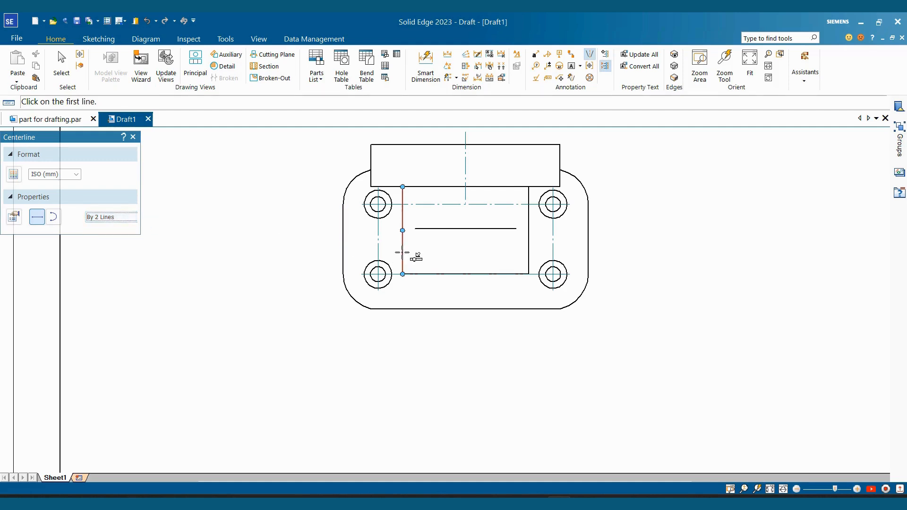
pyautogui.click(403, 256)
pyautogui.click(529, 255)
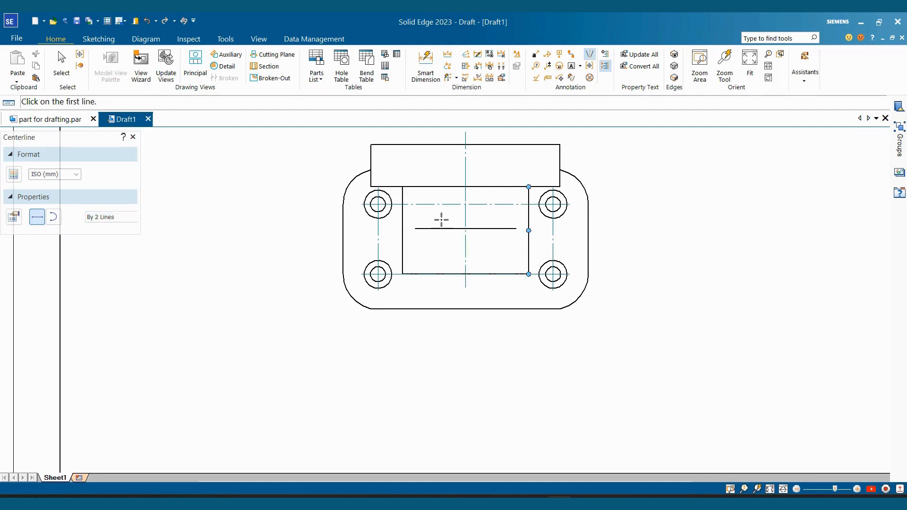
pyautogui.press('Escape')
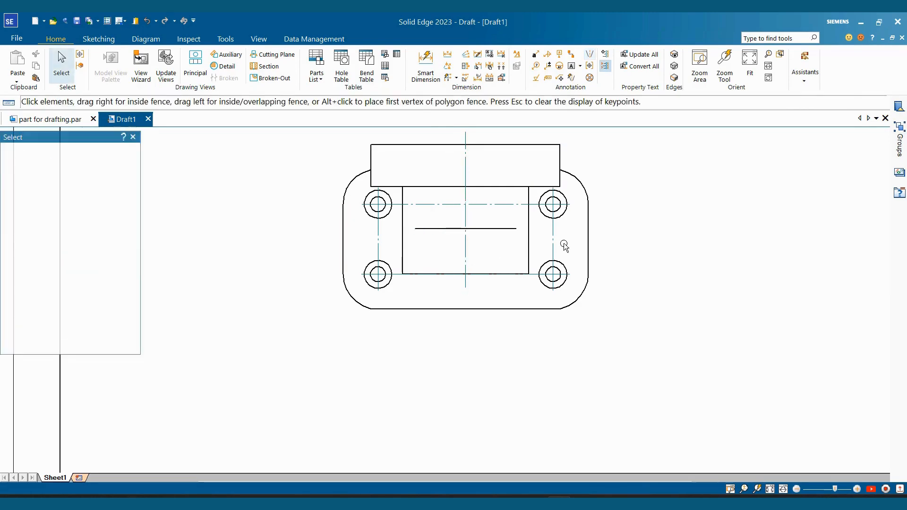
# Place a bolt hole circle centred on the central bore of the front view, with its radius at the upper surrounding small hole
pyautogui.scroll(-3, 567, 248)
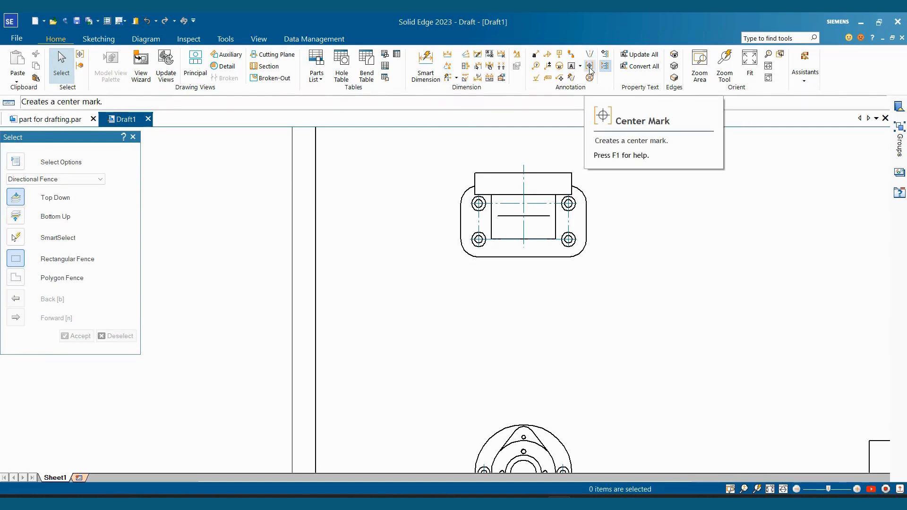
pyautogui.scroll(-3, 553, 283)
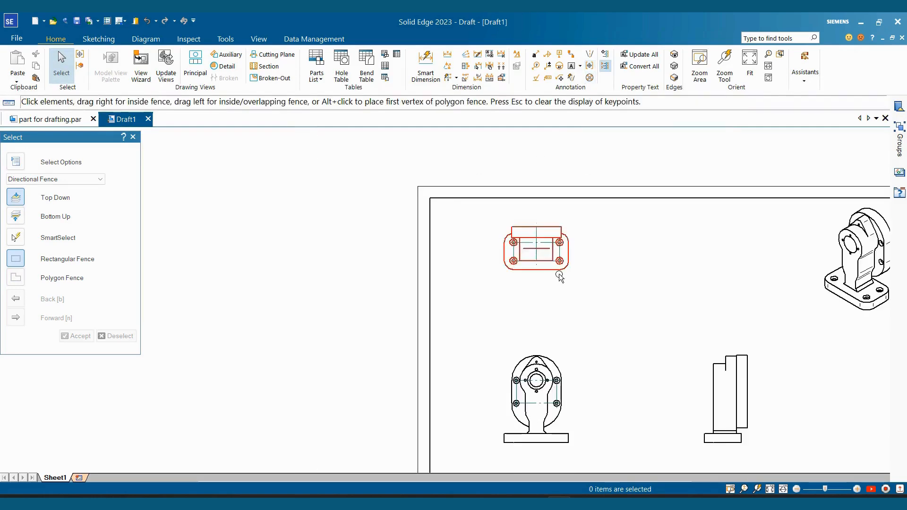
pyautogui.scroll(7, 560, 343)
pyautogui.scroll(1, 531, 399)
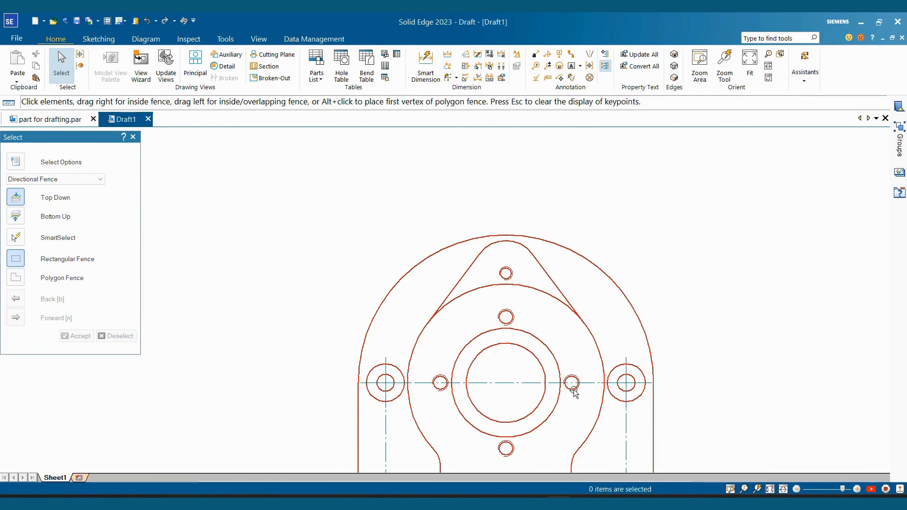
pyautogui.click(591, 80)
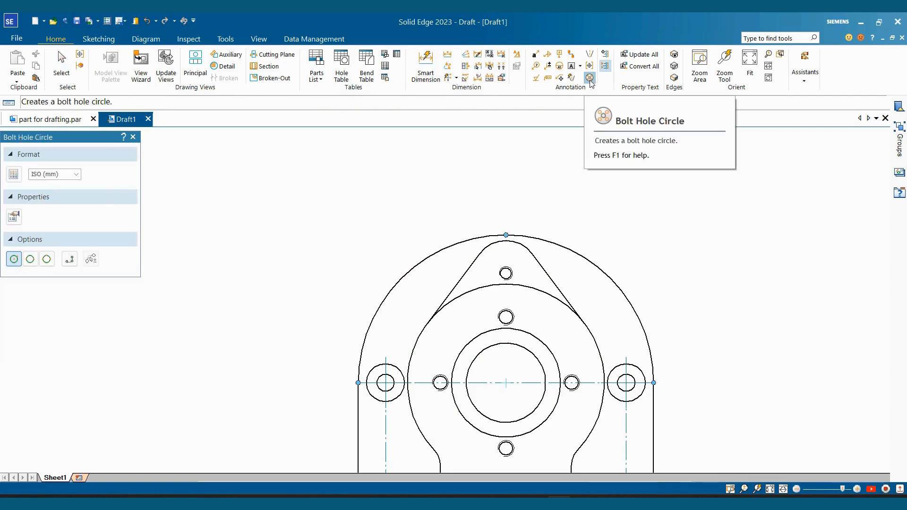
pyautogui.scroll(-2, 525, 321)
pyautogui.scroll(3, 494, 374)
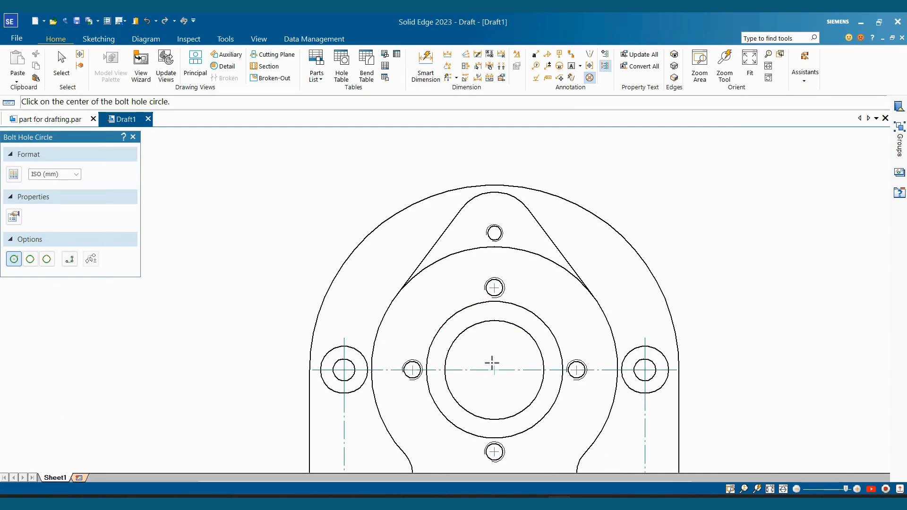
pyautogui.click(495, 370)
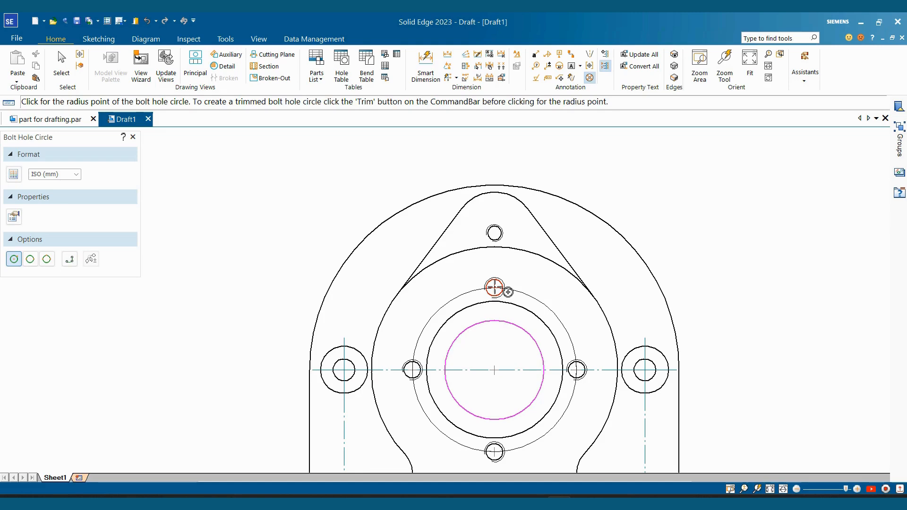
pyautogui.click(508, 292)
pyautogui.scroll(-3, 508, 292)
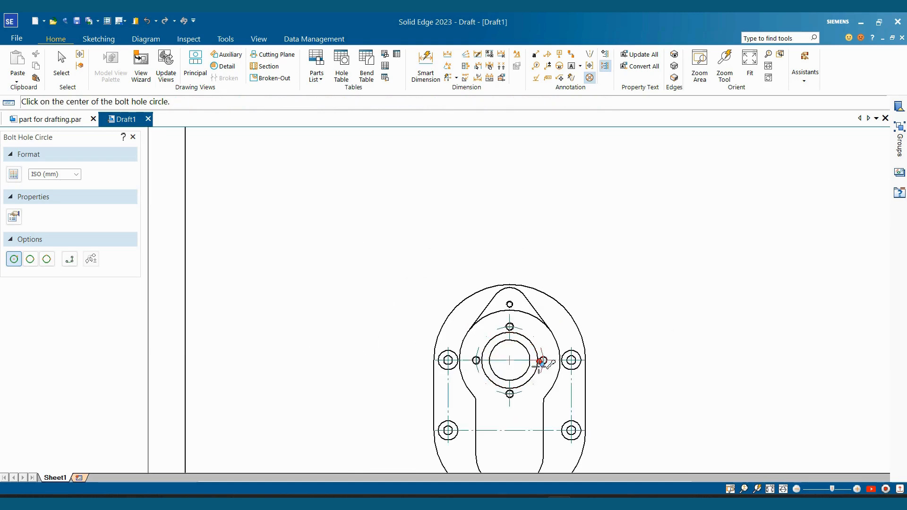
pyautogui.scroll(3, 487, 308)
pyautogui.press('Escape')
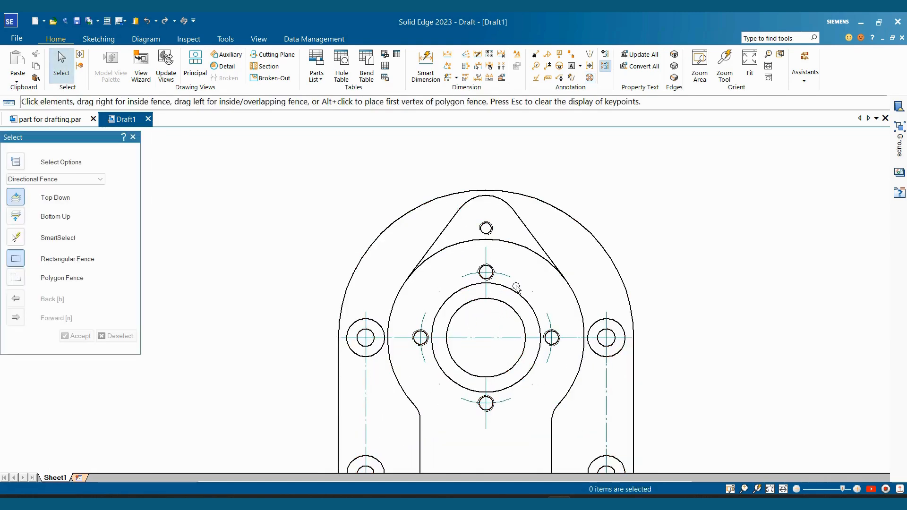
# Undo the bolt hole circle around the central bore in the front view
pyautogui.scroll(-5, 517, 288)
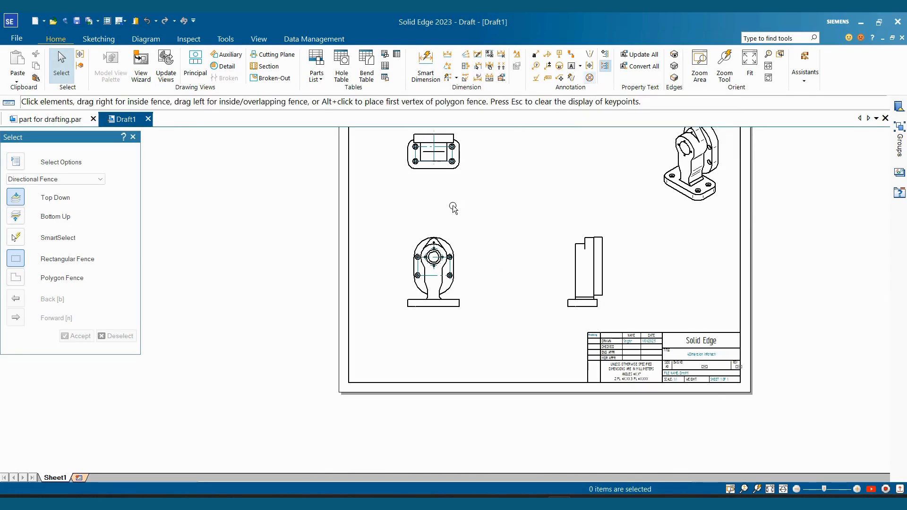
pyautogui.scroll(5, 454, 241)
pyautogui.hotkey('ctrl', 'z')
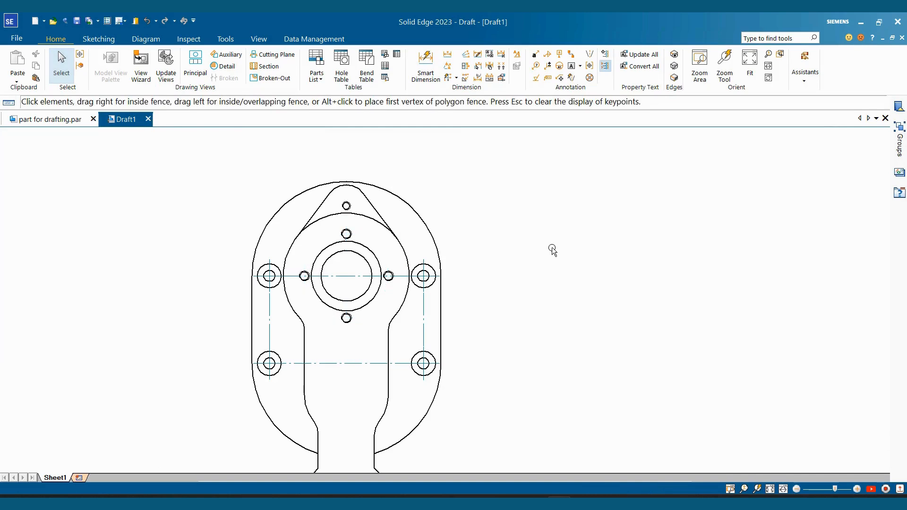
# Place a trimmed bolt hole circle centred on the front view's central bore, with its radius at the upper surrounding small hole
pyautogui.click(590, 79)
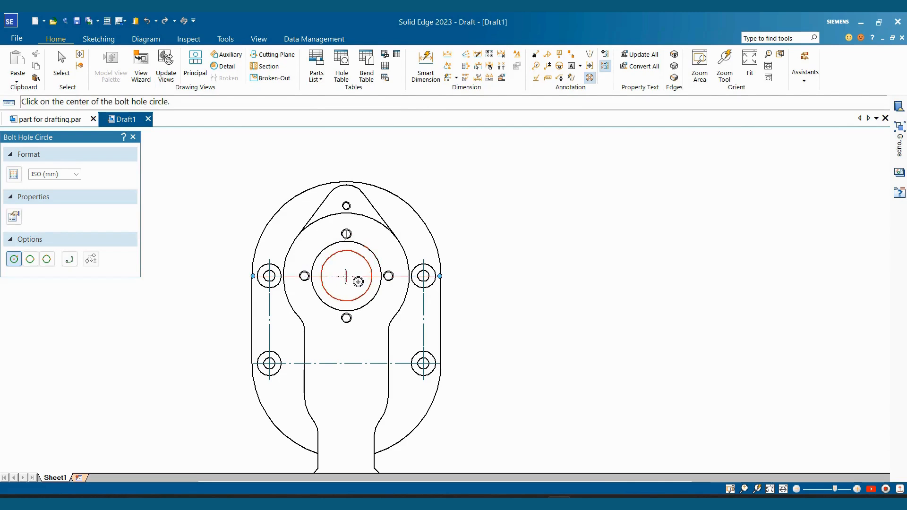
pyautogui.click(358, 281)
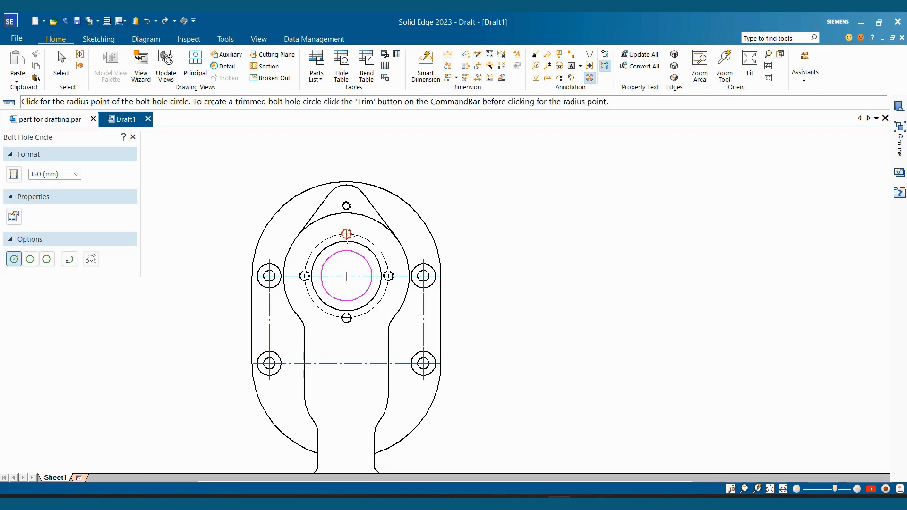
pyautogui.scroll(-3, 347, 237)
pyautogui.scroll(4, 348, 237)
pyautogui.click(347, 237)
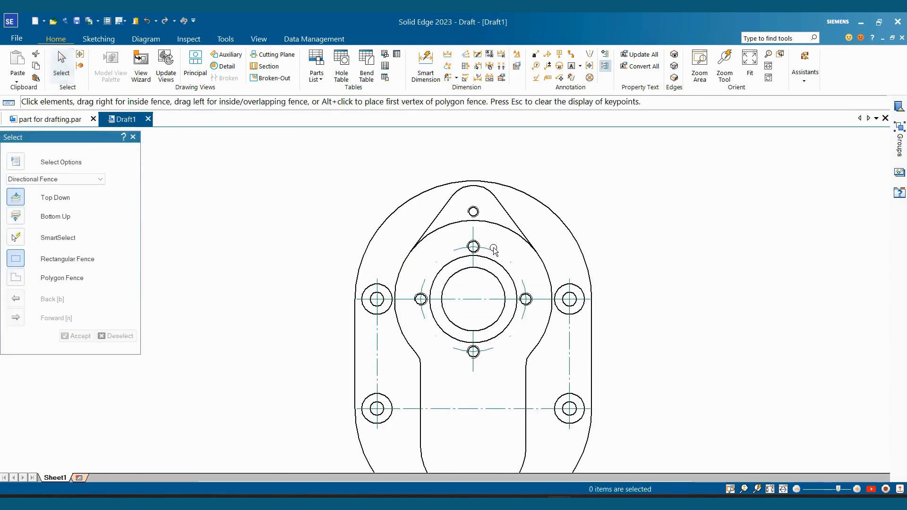
pyautogui.click(493, 250)
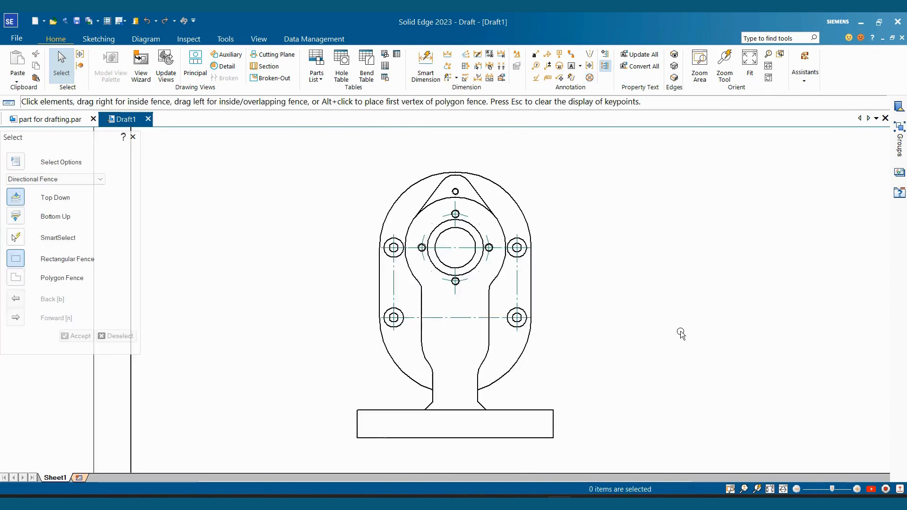
# Delete all existing centrelines, centre marks and the bolt hole circle from the front view
pyautogui.scroll(-3, 681, 333)
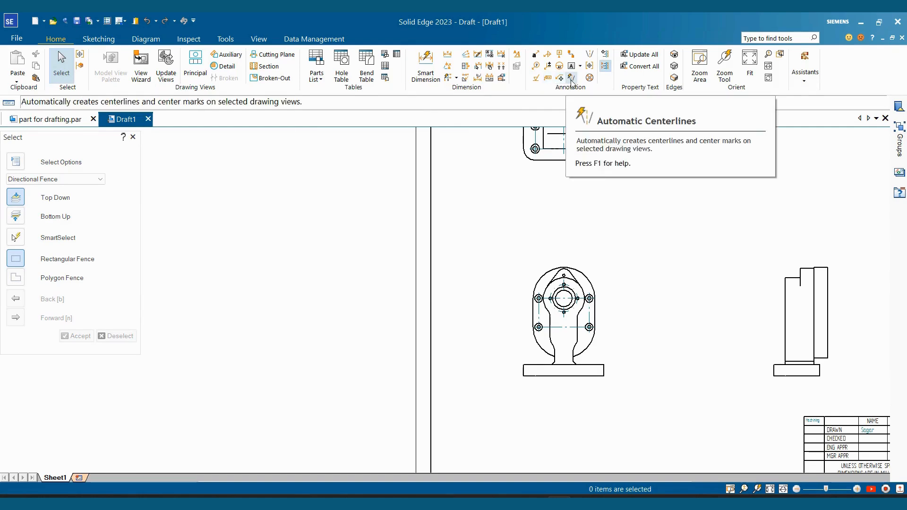
pyautogui.scroll(-1, 491, 301)
pyautogui.scroll(3, 490, 300)
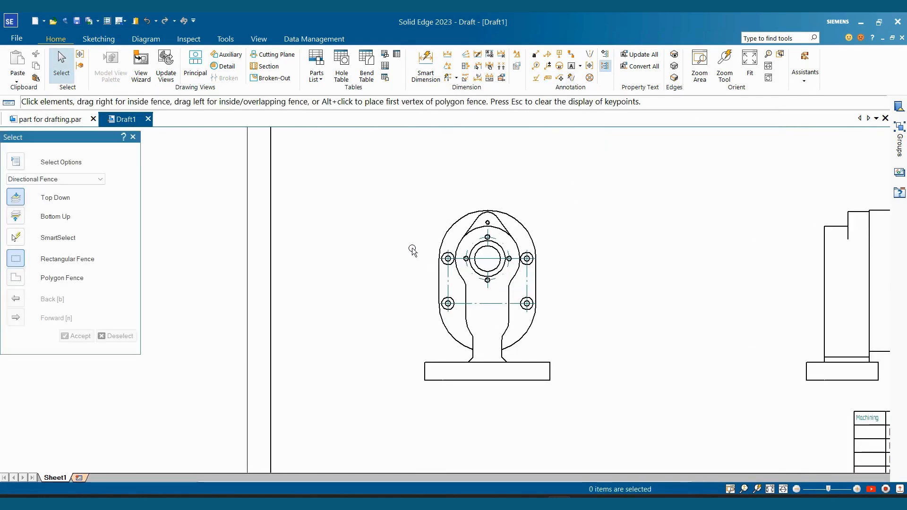
pyautogui.moveTo(405, 242); pyautogui.dragTo(565, 320)
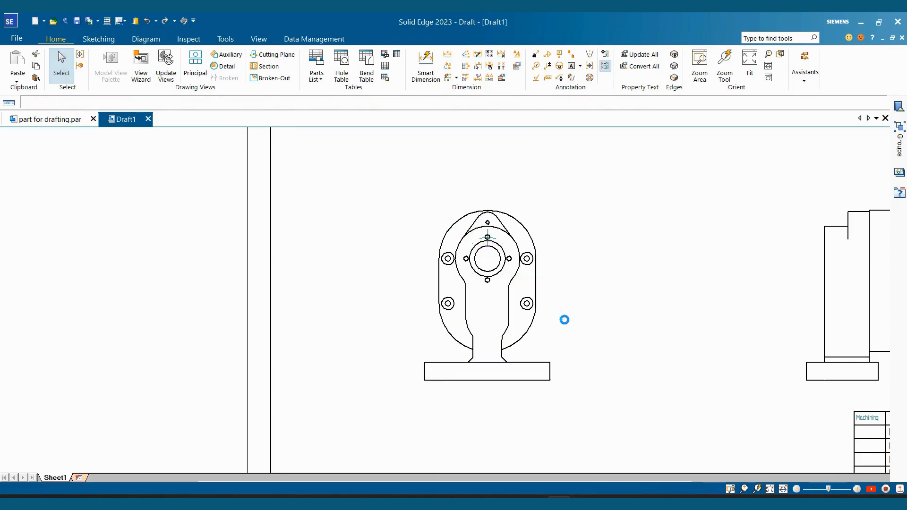
pyautogui.moveTo(460, 229); pyautogui.dragTo(519, 257)
pyautogui.press('Delete')
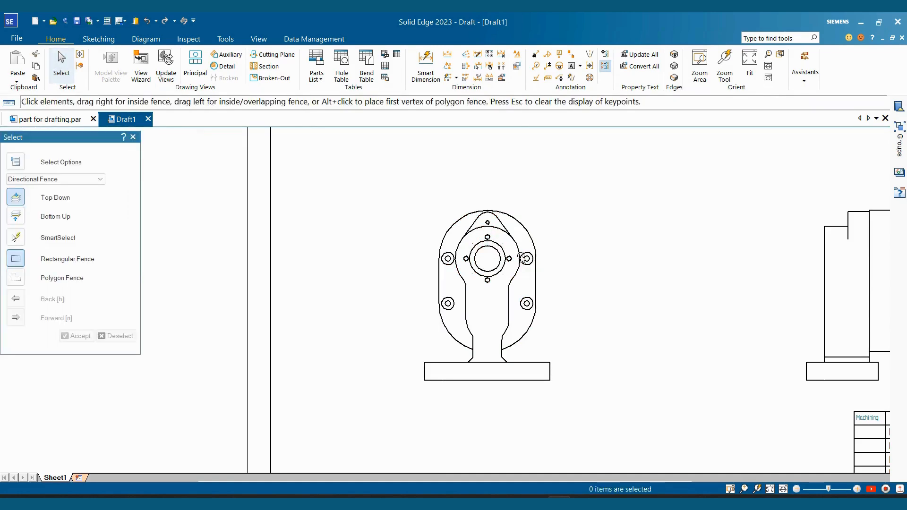
# Apply Automatic Centerlines to the front view, with centrelines and centre marks enabled
pyautogui.click(574, 81)
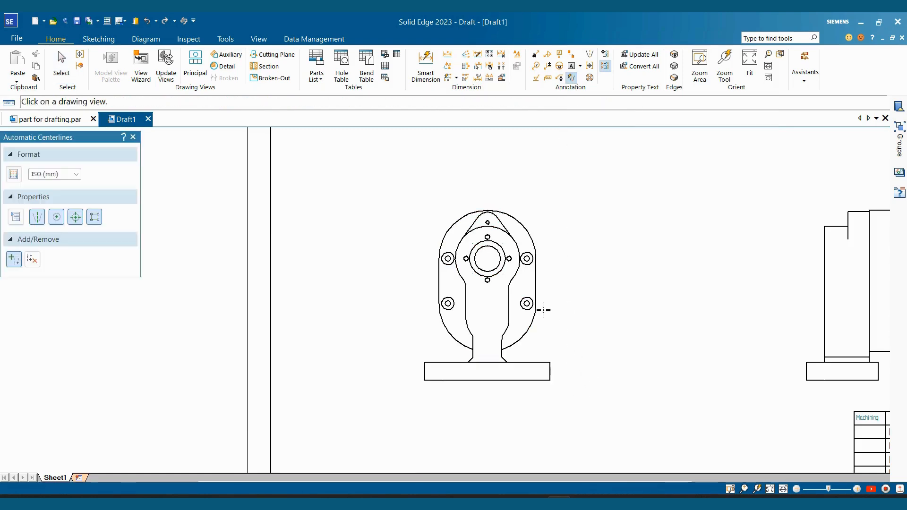
pyautogui.click(539, 309)
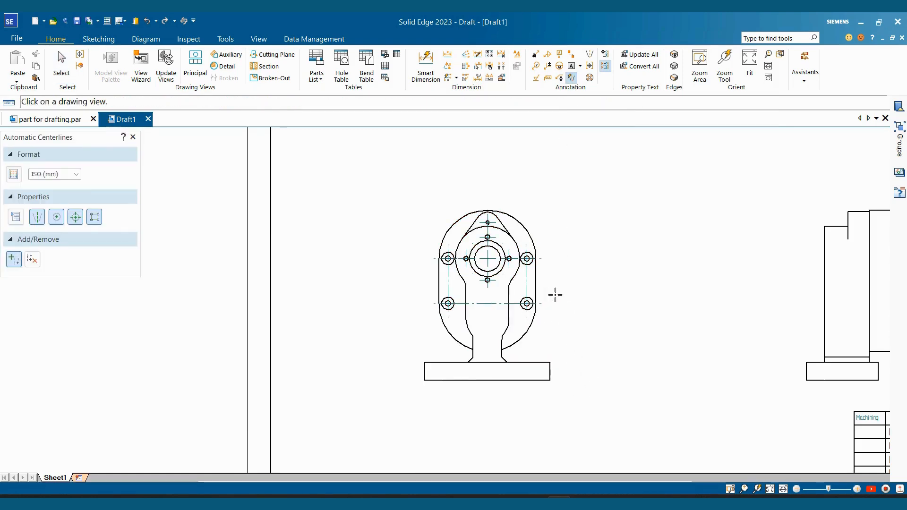
pyautogui.scroll(1, 556, 295)
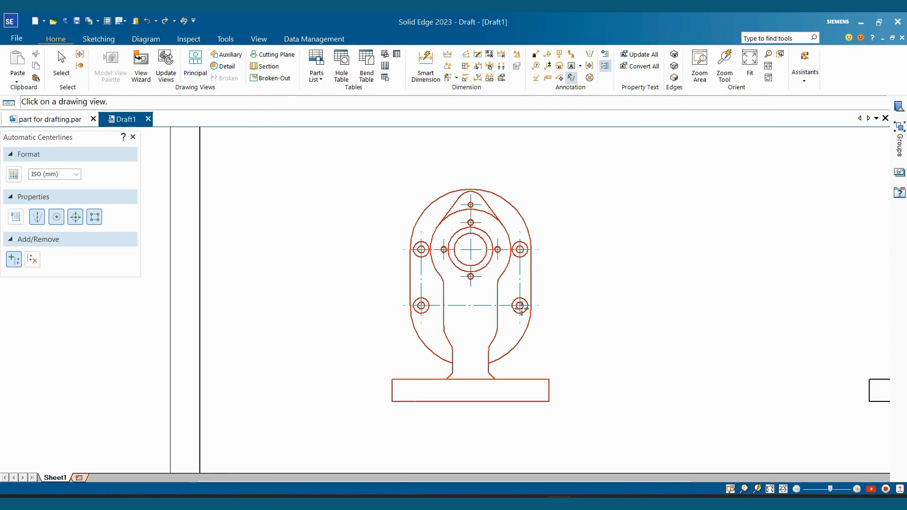
pyautogui.scroll(1, 460, 277)
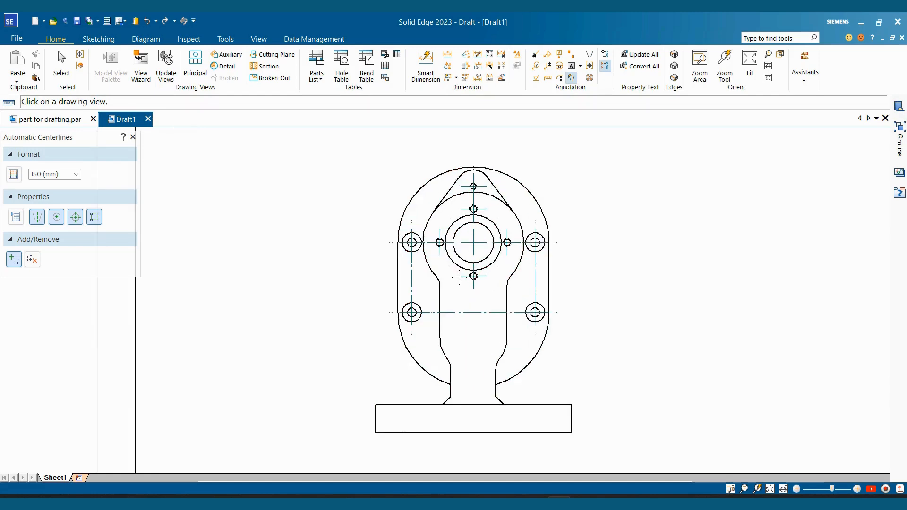
pyautogui.scroll(1, 460, 276)
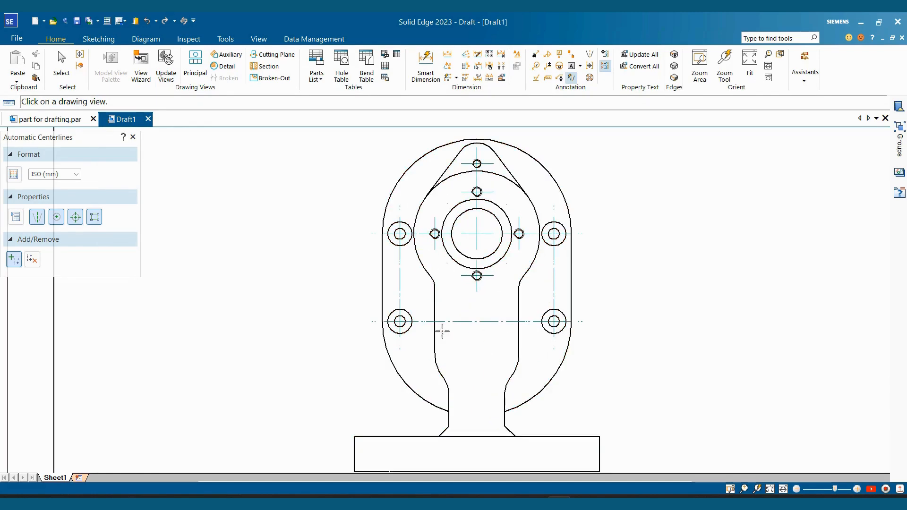
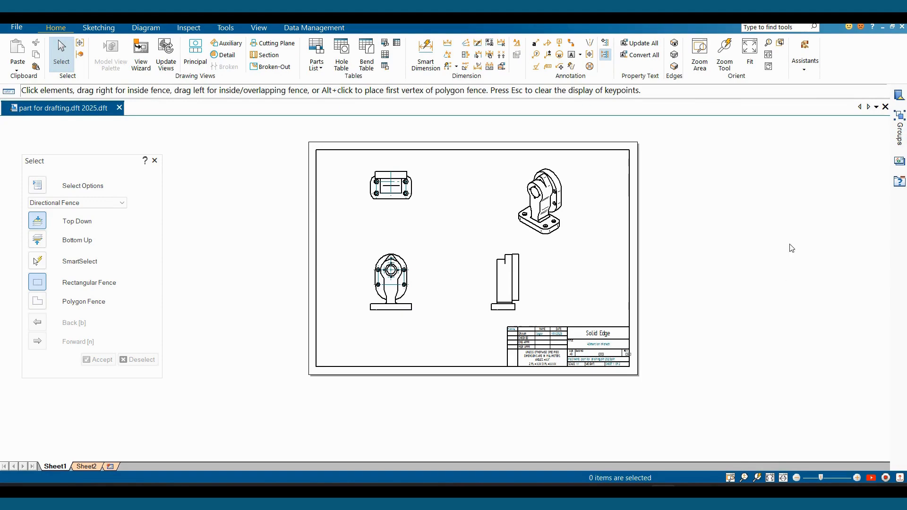
# Dimension the base plate's width below it and its thickness on its right side in the front view
pyautogui.click(425, 53)
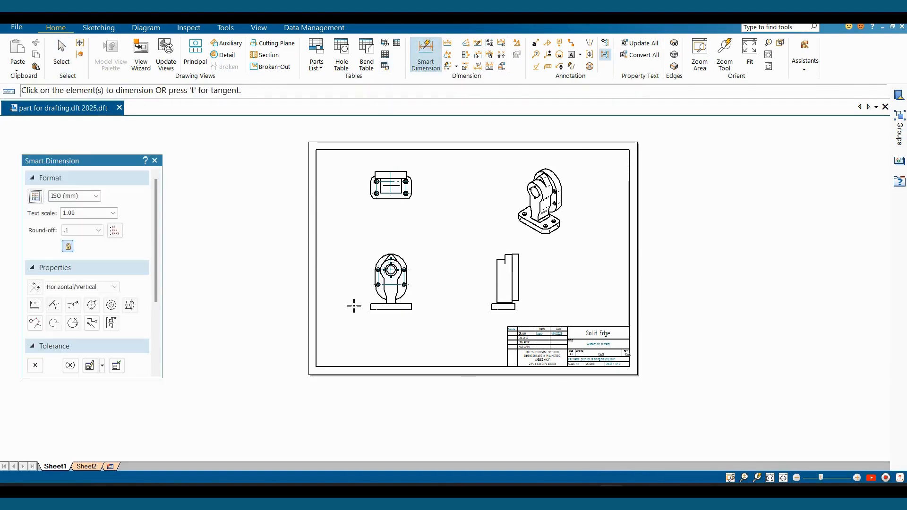
pyautogui.scroll(6, 354, 306)
pyautogui.click(482, 299)
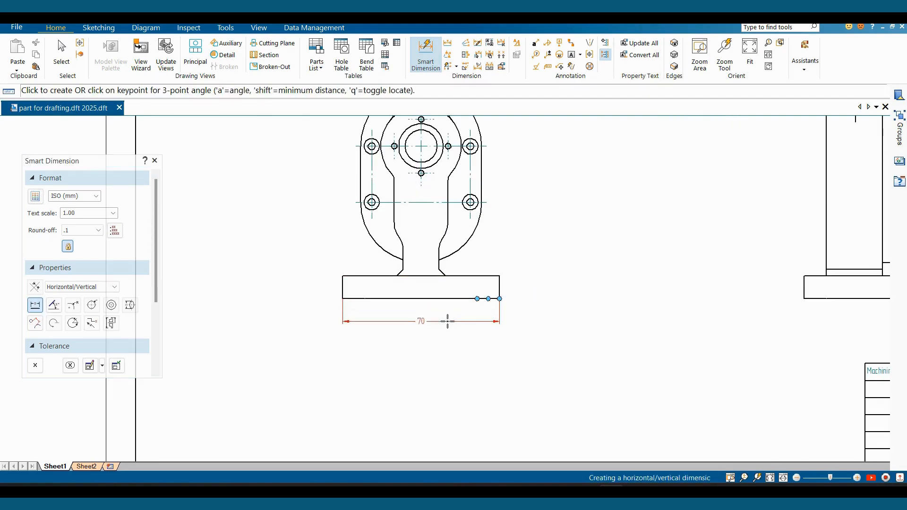
pyautogui.click(430, 317)
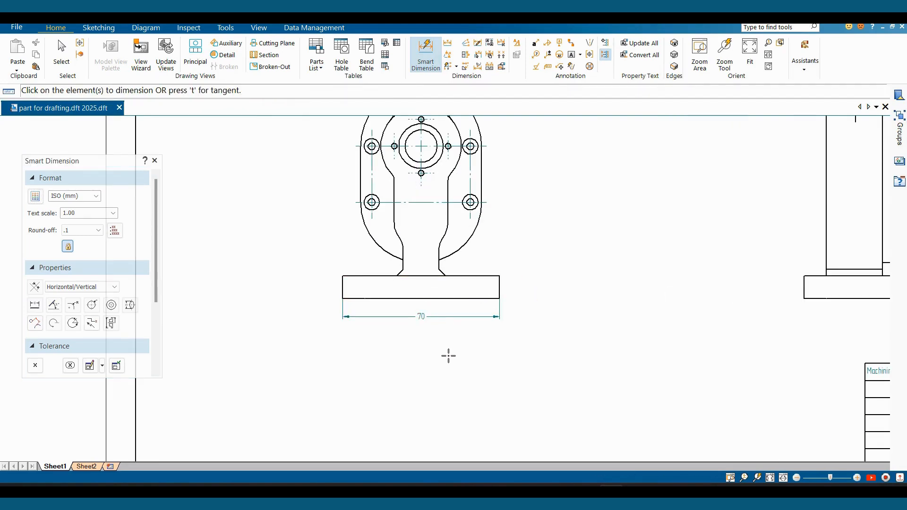
pyautogui.scroll(4, 477, 319)
pyautogui.click(520, 257)
pyautogui.click(563, 258)
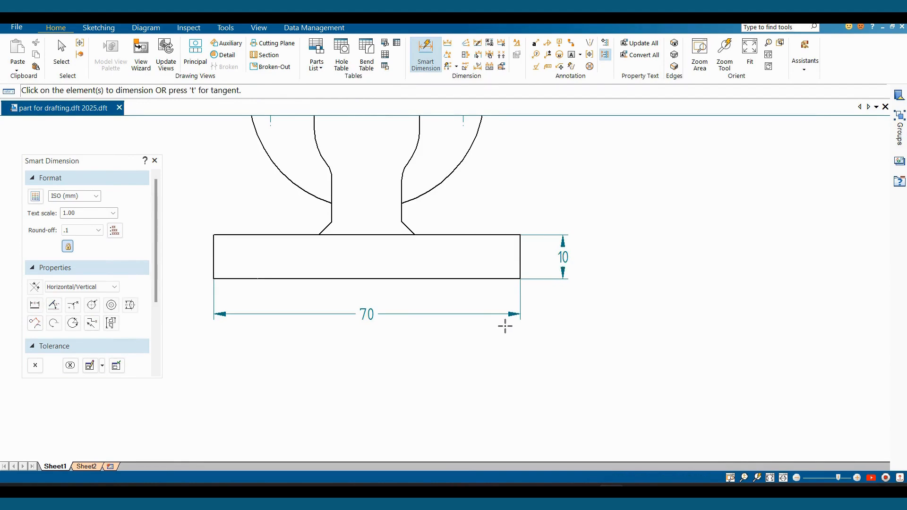
pyautogui.press('Escape')
# Dimension the vertical distance from the base plate's bottom edge to the central bore's horizontal centreline, placing it left of the front view
pyautogui.scroll(-2, 505, 327)
pyautogui.scroll(1, 502, 274)
pyautogui.click(425, 55)
pyautogui.scroll(-2, 330, 204)
pyautogui.scroll(1, 304, 261)
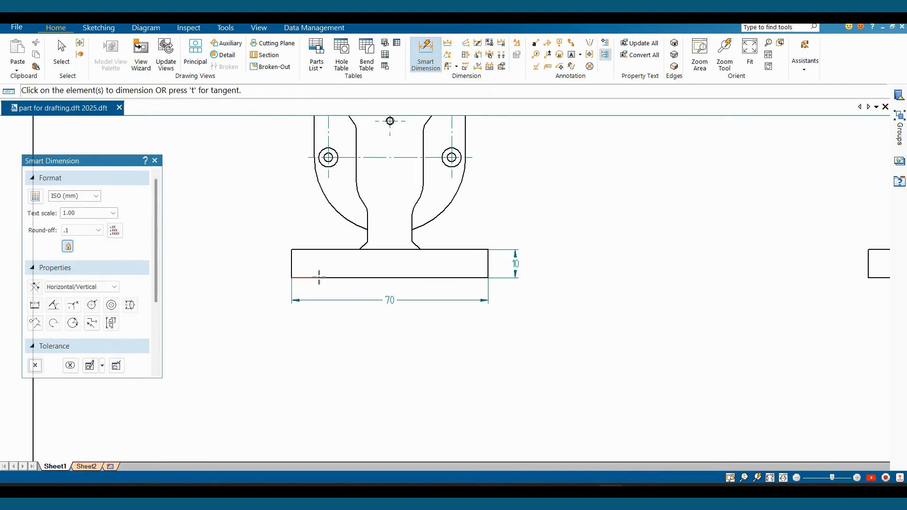
pyautogui.click(320, 278)
pyautogui.scroll(-2, 331, 269)
pyautogui.scroll(3, 339, 175)
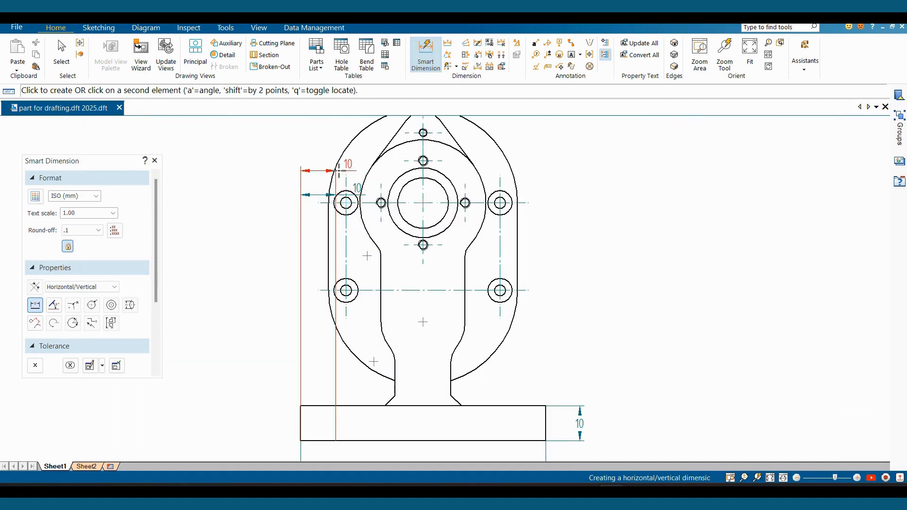
pyautogui.click(328, 202)
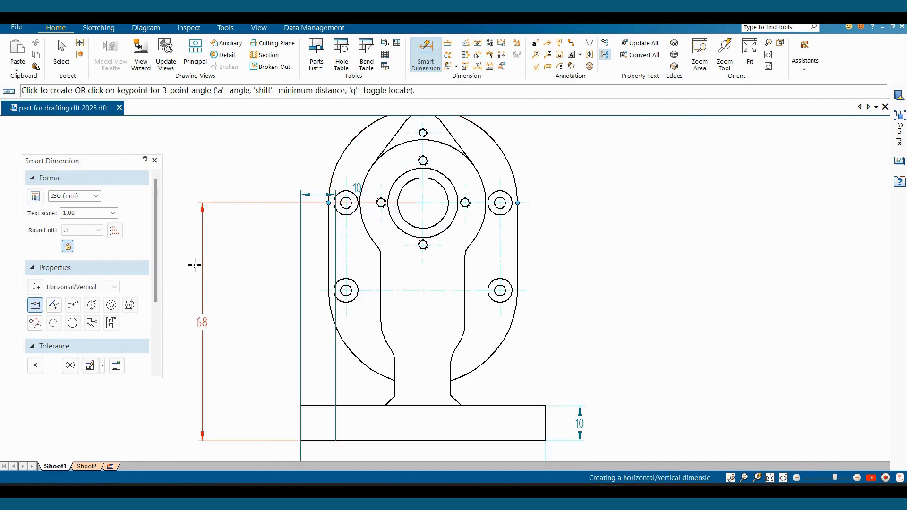
pyautogui.click(189, 264)
pyautogui.scroll(-2, 331, 285)
pyautogui.scroll(2, 327, 324)
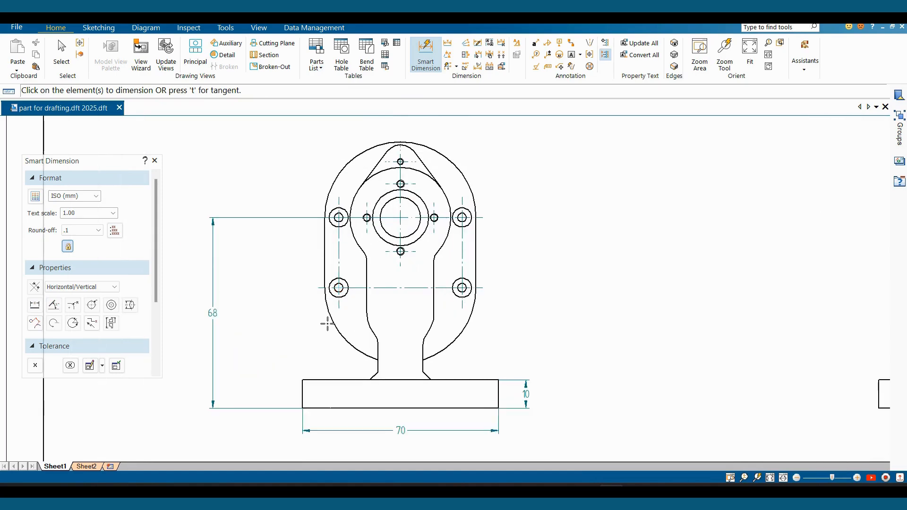
# Dimension the vertical distance between the centre of the large arc around the bore and the centre of the upright's lower left arc
pyautogui.scroll(2, 341, 224)
pyautogui.click(366, 173)
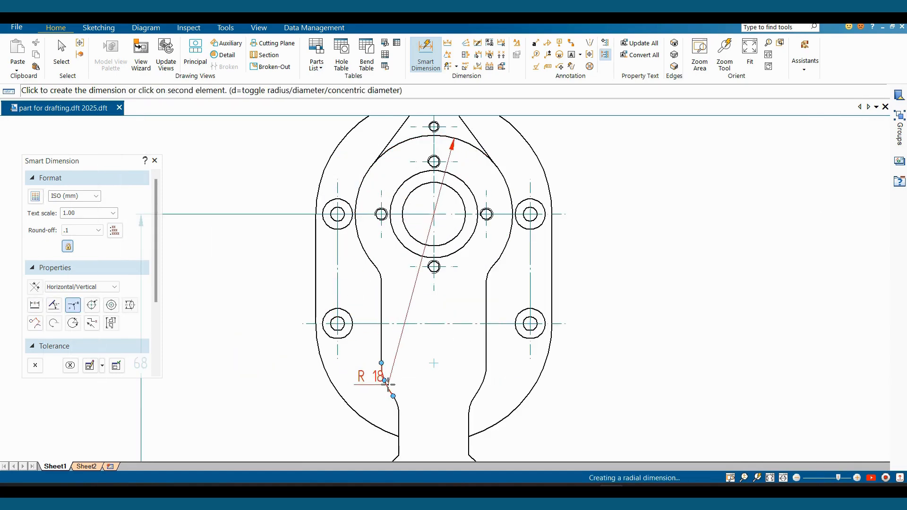
pyautogui.click(387, 383)
pyautogui.scroll(-3, 227, 359)
pyautogui.click(215, 355)
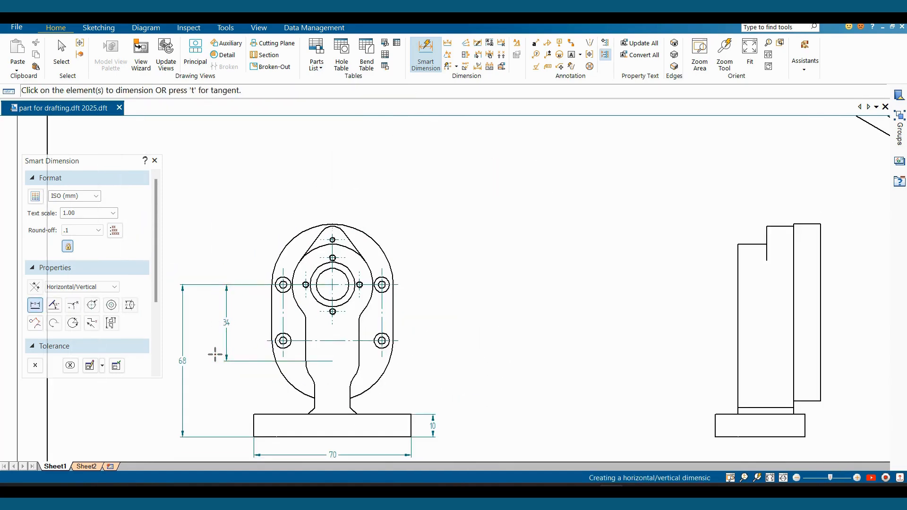
# Dimension the vertical centre distance between the upper and lower left mounting holes in the front view
pyautogui.scroll(3, 300, 324)
pyautogui.click(259, 268)
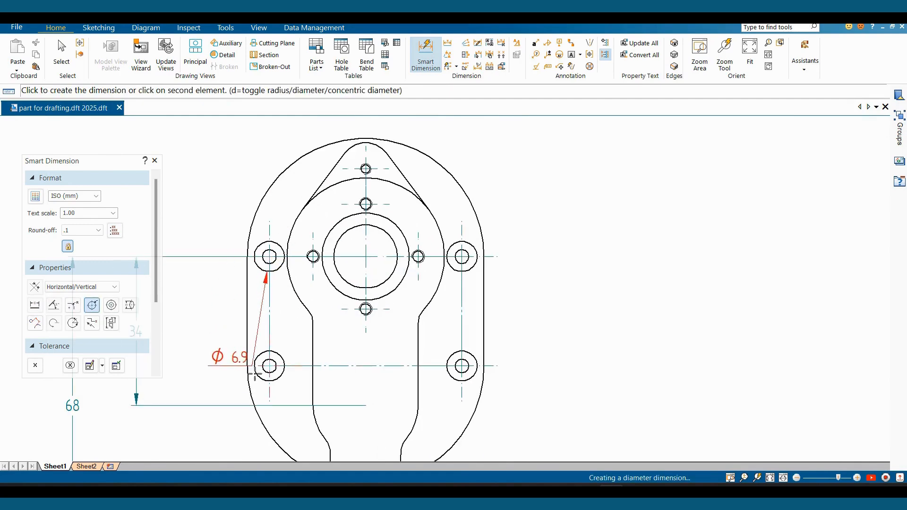
pyautogui.click(260, 377)
pyautogui.click(197, 340)
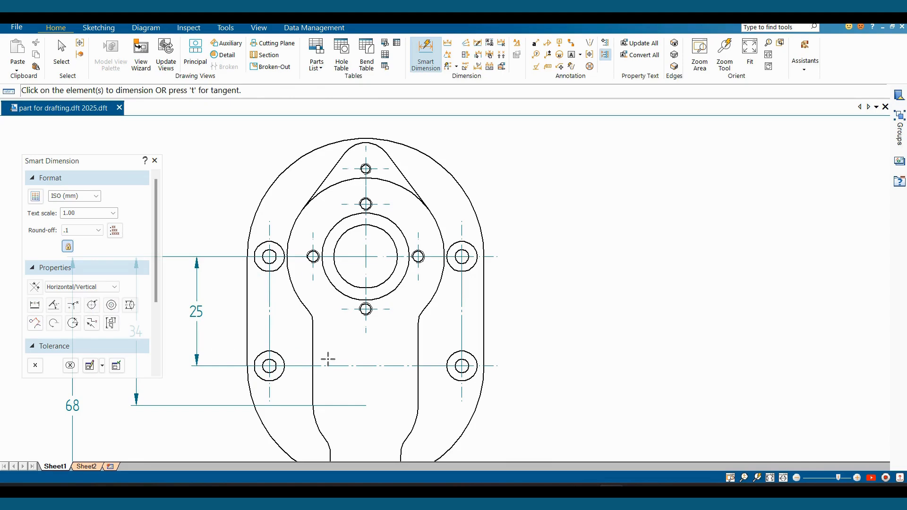
pyautogui.press('Escape')
pyautogui.scroll(-3, 326, 358)
pyautogui.moveTo(319, 355); pyautogui.dragTo(447, 284, button='middle')
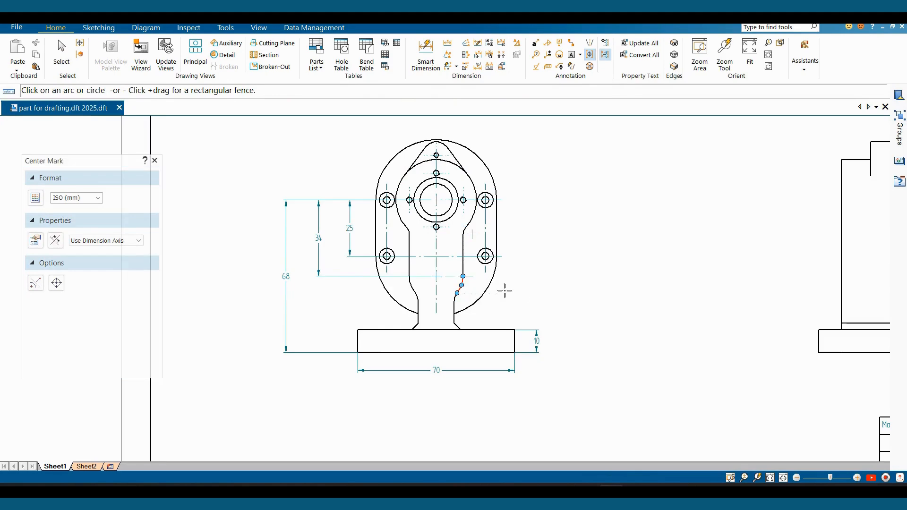
# Place a centre mark with projection lines on the upright's lower right arc in the front view
pyautogui.scroll(3, 456, 300)
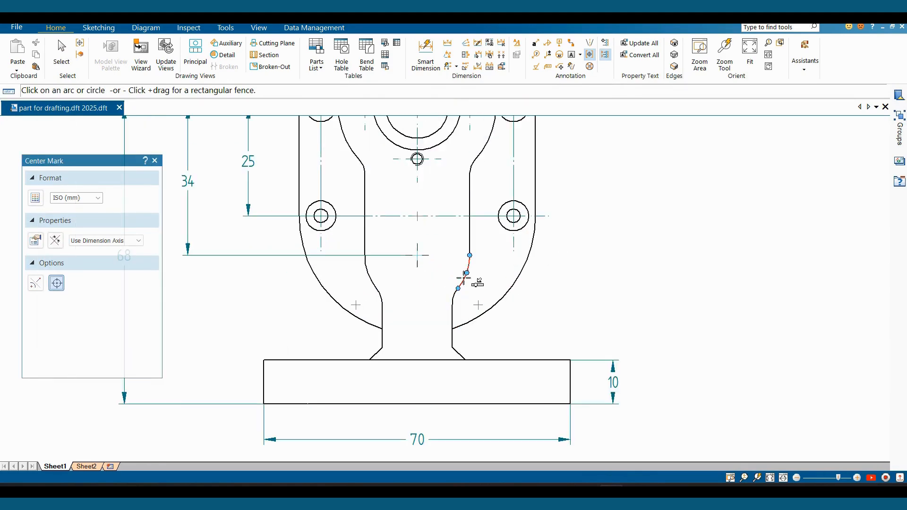
pyautogui.click(462, 283)
pyautogui.scroll(-3, 639, 284)
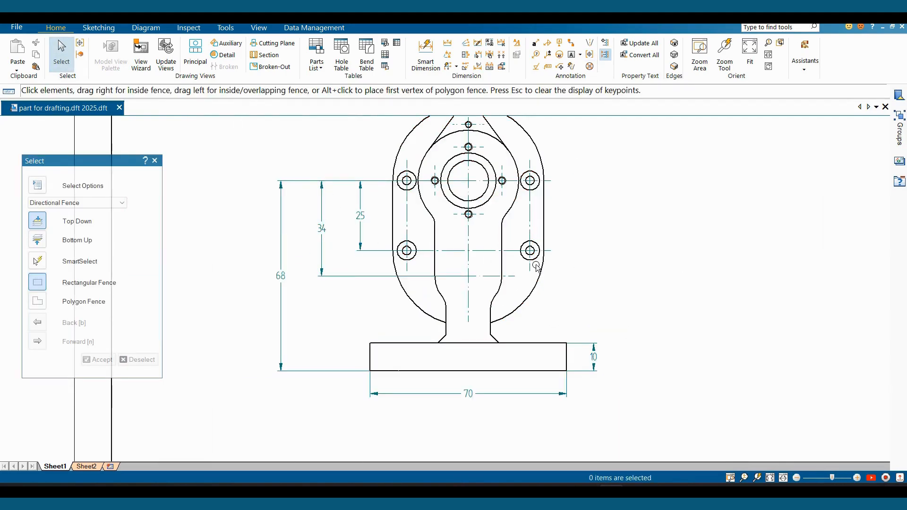
# Dimension the vertical distance between the topmost small hole and the bore's horizontal centreline, aligned with the mounting hole spacing dimension
pyautogui.scroll(-2, 537, 267)
pyautogui.scroll(2, 583, 243)
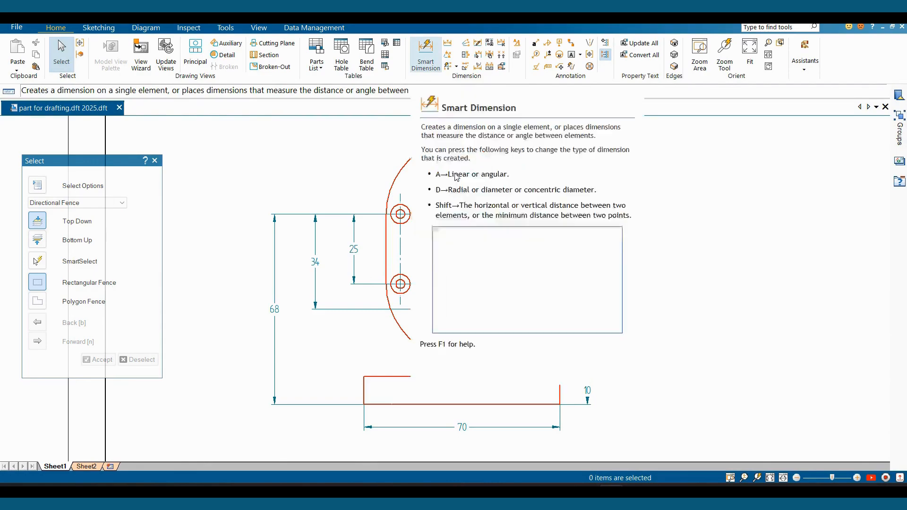
pyautogui.click(425, 55)
pyautogui.scroll(5, 459, 161)
pyautogui.click(461, 154)
pyautogui.scroll(-3, 456, 189)
pyautogui.scroll(2, 378, 255)
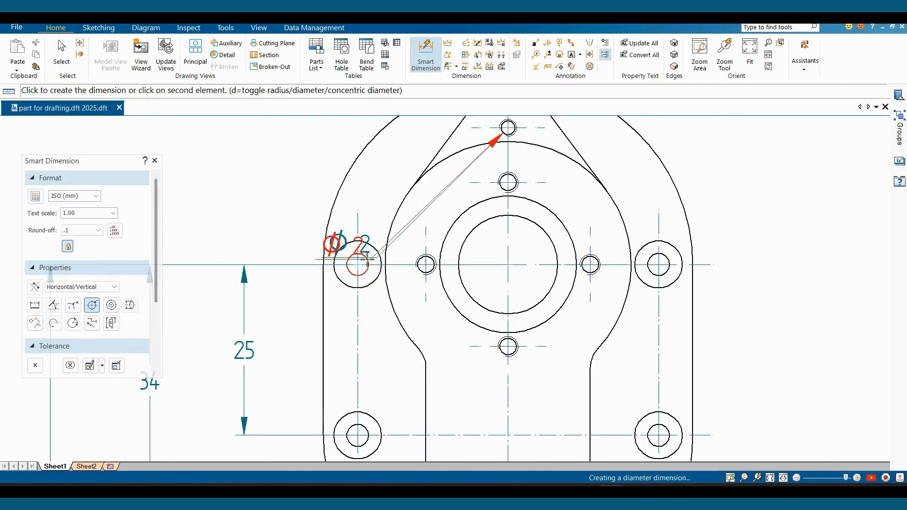
pyautogui.click(340, 264)
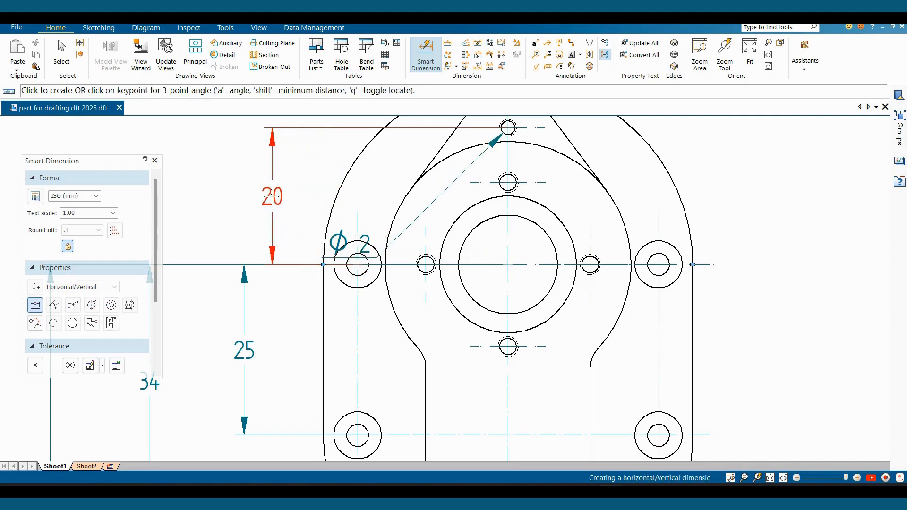
pyautogui.click(244, 197)
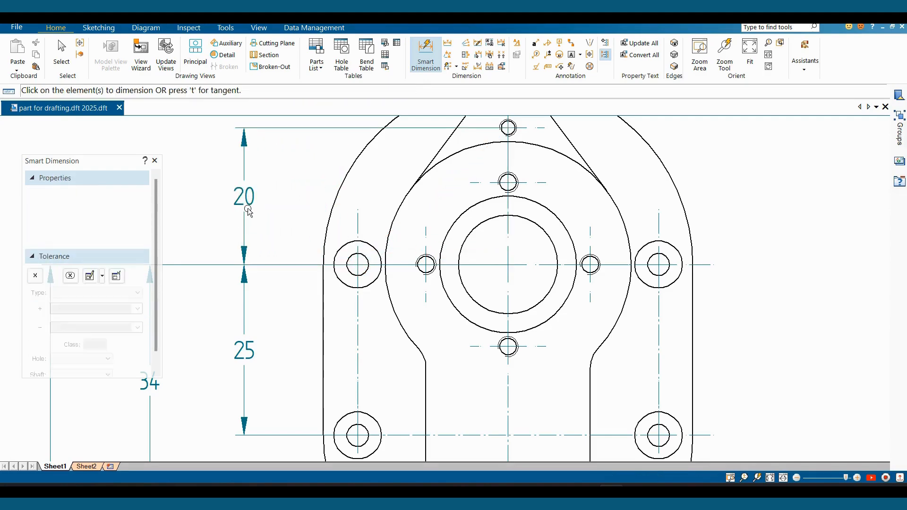
pyautogui.press('Escape')
pyautogui.scroll(-5, 331, 237)
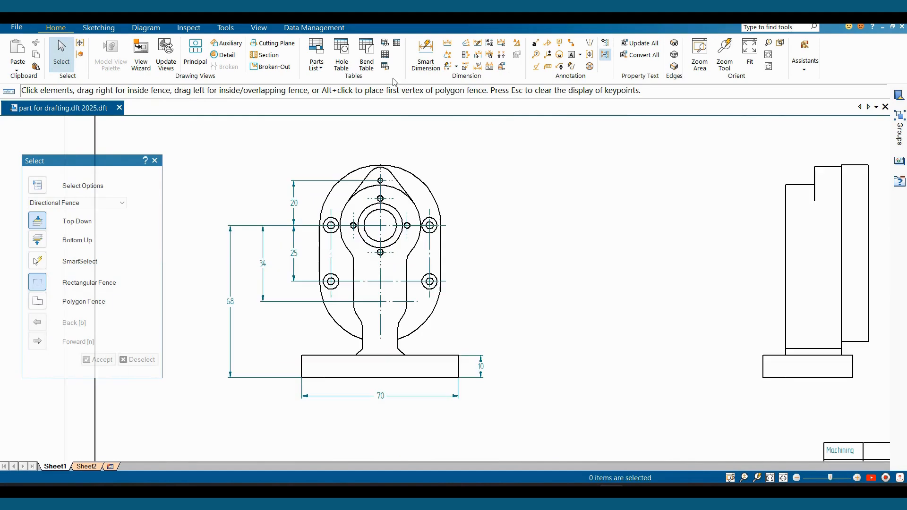
# Dimension the horizontal centre distance between the upper left and upper right mounting holes, placed above the front view
pyautogui.click(425, 52)
pyautogui.scroll(2, 442, 236)
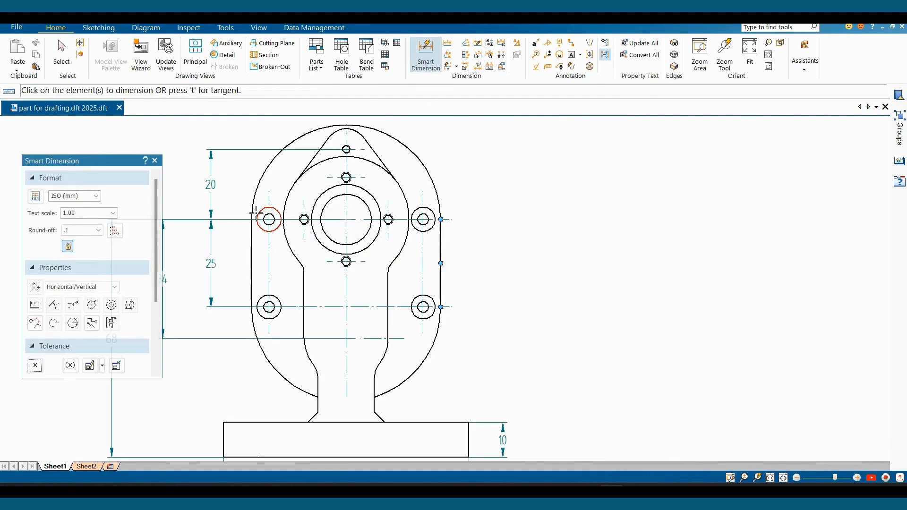
pyautogui.click(257, 213)
pyautogui.click(427, 209)
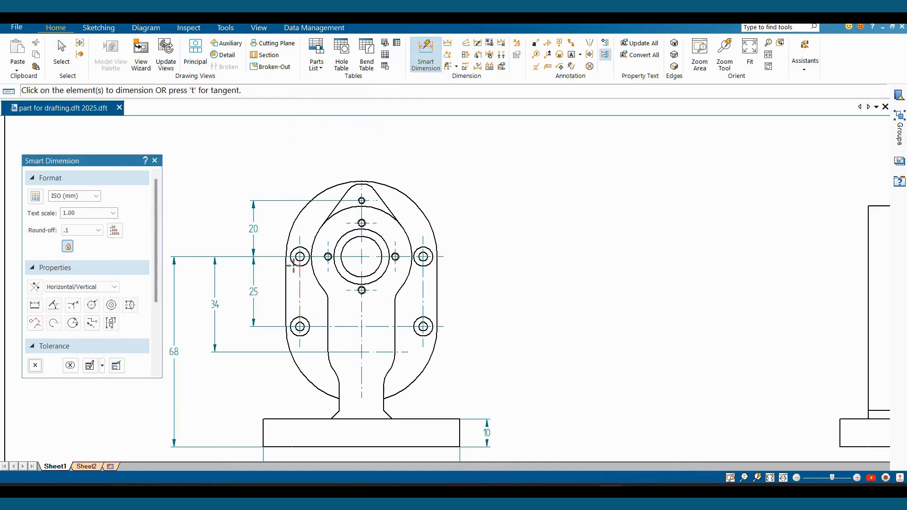
pyautogui.click(297, 266)
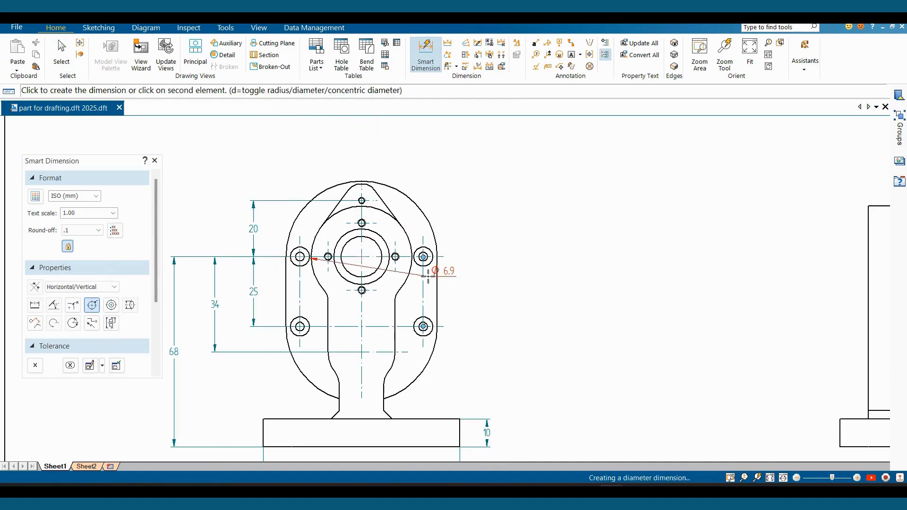
pyautogui.click(436, 257)
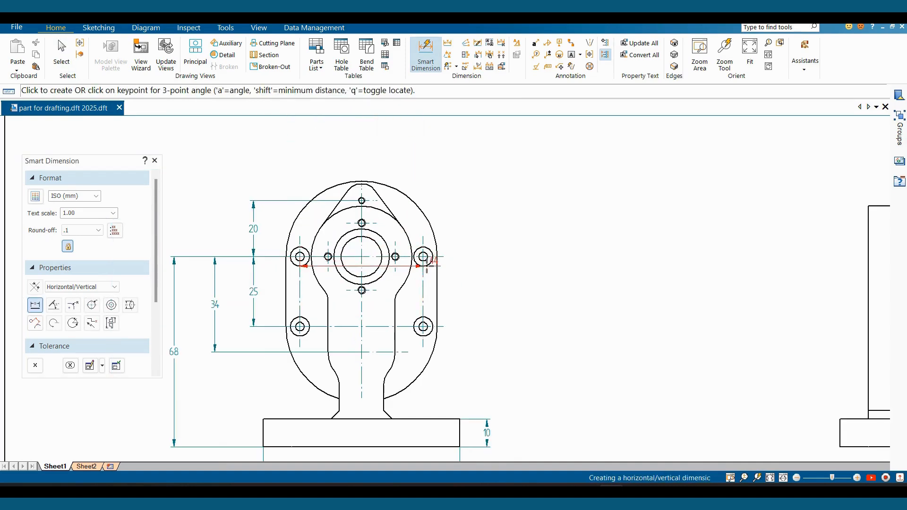
pyautogui.click(381, 140)
pyautogui.press('Escape')
pyautogui.scroll(-3, 485, 297)
# Add radial dimensions to the upright's lower left arc and to the small fillet below the large arc's right side
pyautogui.click(426, 55)
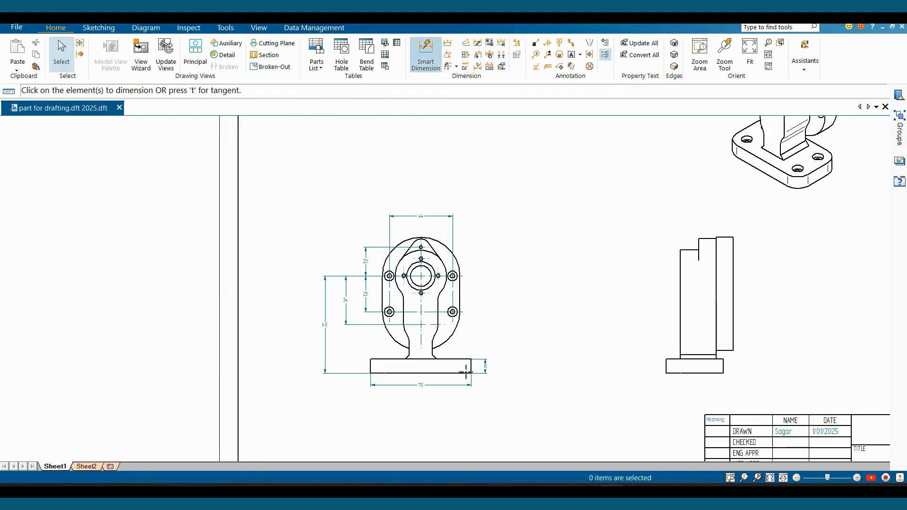
pyautogui.scroll(5, 431, 357)
pyautogui.click(354, 285)
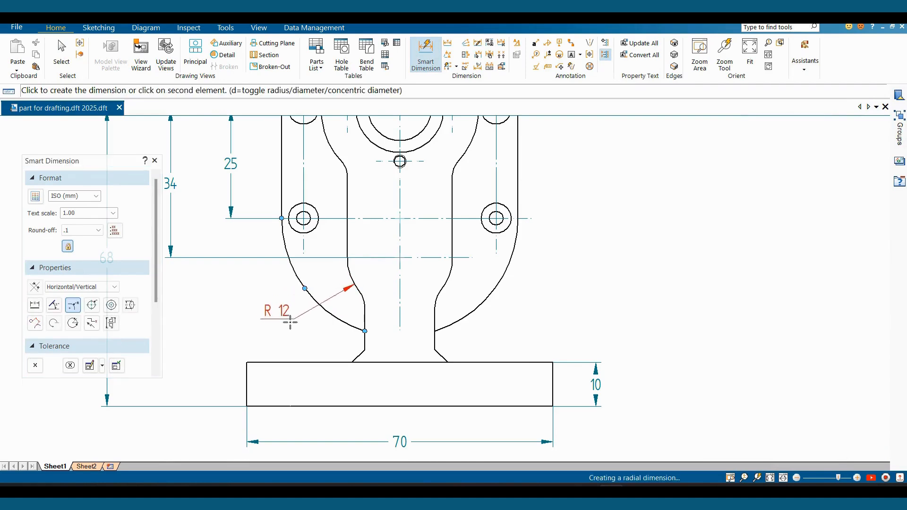
pyautogui.click(284, 315)
pyautogui.moveTo(467, 168); pyautogui.dragTo(547, 298, button='middle')
pyautogui.click(543, 295)
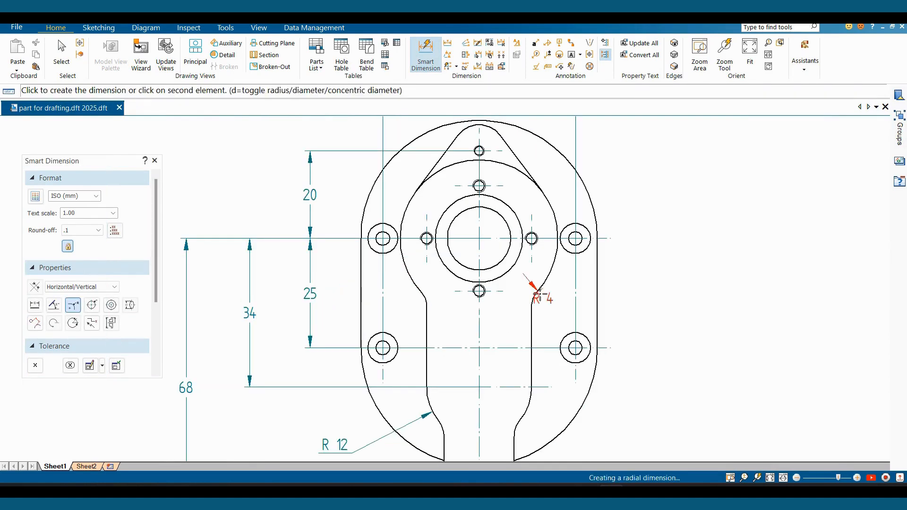
pyautogui.click(612, 322)
pyautogui.press('Escape')
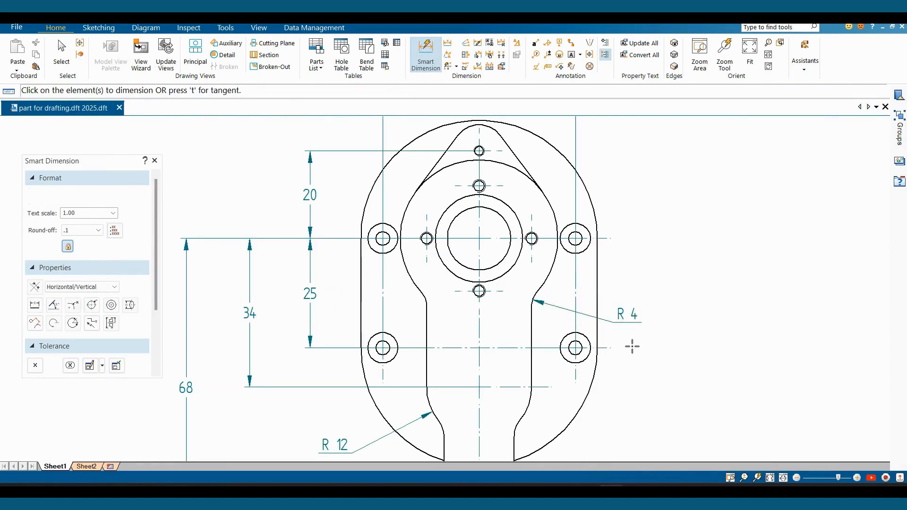
# Review the dimensions and their text placement across the front view
pyautogui.scroll(-6, 633, 348)
pyautogui.scroll(4, 658, 393)
pyautogui.scroll(-1, 307, 421)
pyautogui.moveTo(514, 296); pyautogui.dragTo(517, 301, button='middle')
pyautogui.moveTo(606, 306); pyautogui.dragTo(605, 278, button='middle')
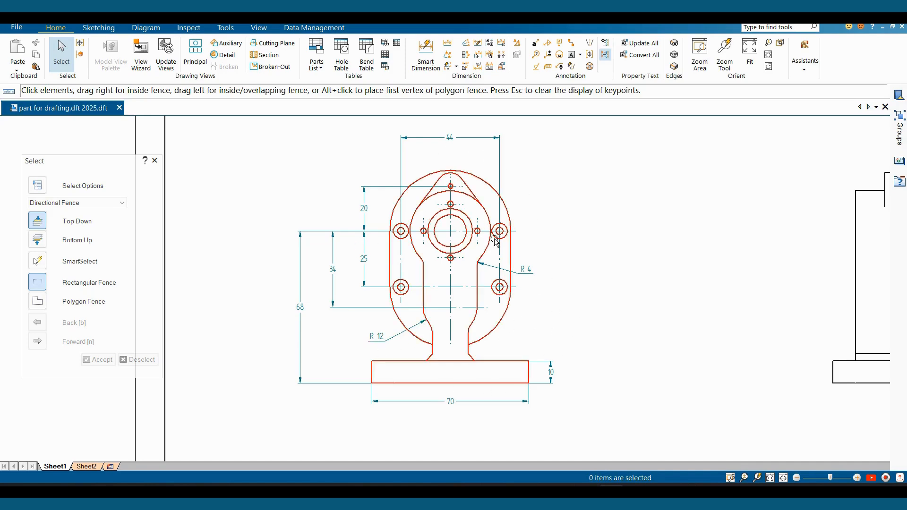
pyautogui.scroll(2, 496, 242)
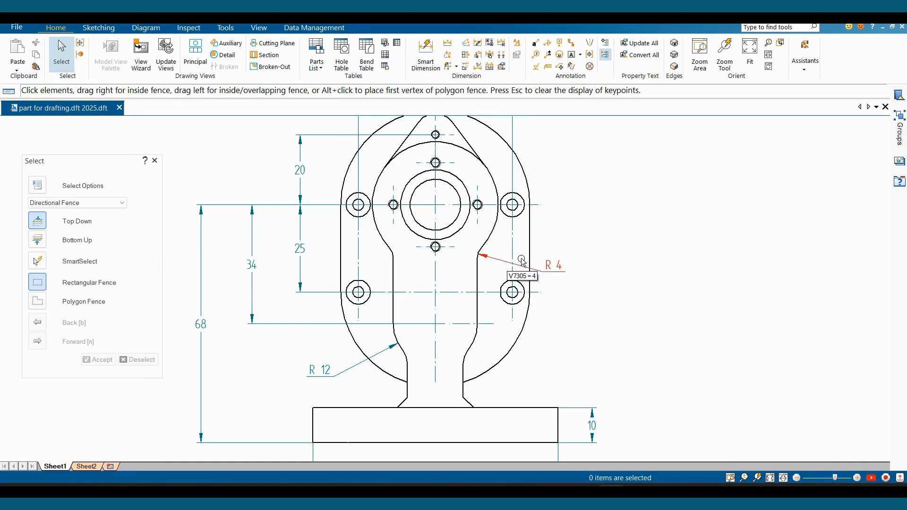
pyautogui.scroll(-2, 609, 228)
pyautogui.scroll(1, 636, 206)
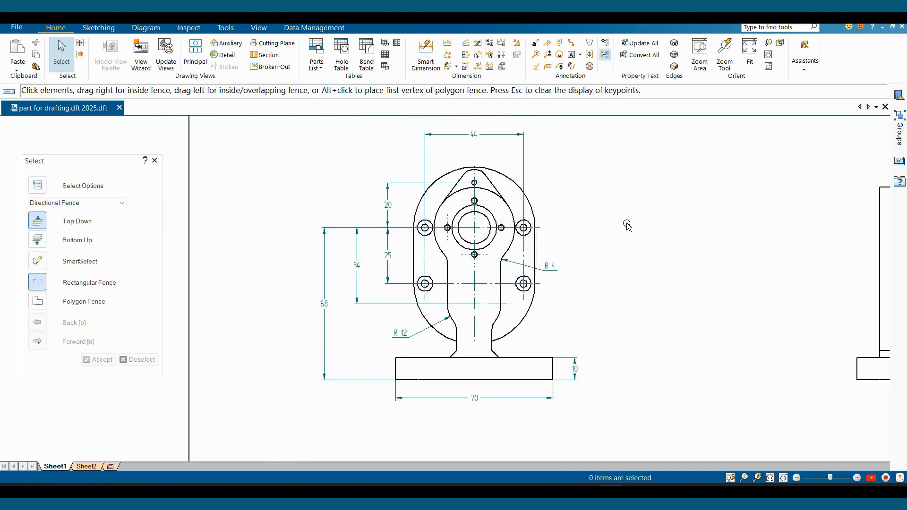
pyautogui.moveTo(598, 241); pyautogui.dragTo(571, 241, button='middle')
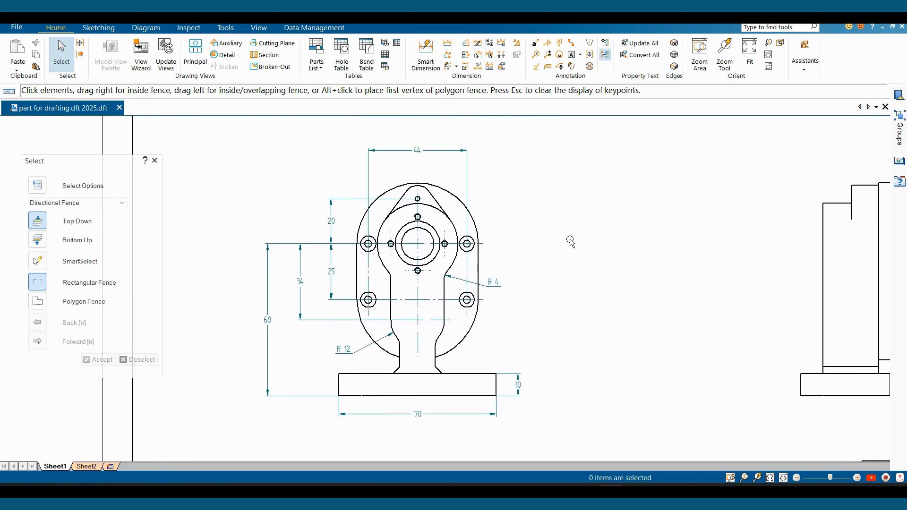
# Modify the ISO (mm) dimension style to font size 3 and Parallel text orientation, and apply it
pyautogui.click(518, 44)
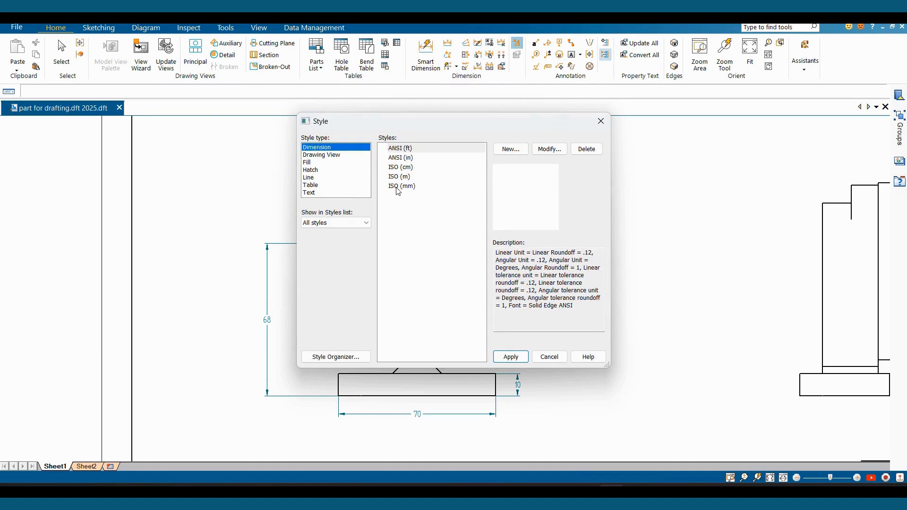
pyautogui.click(451, 187)
pyautogui.click(550, 150)
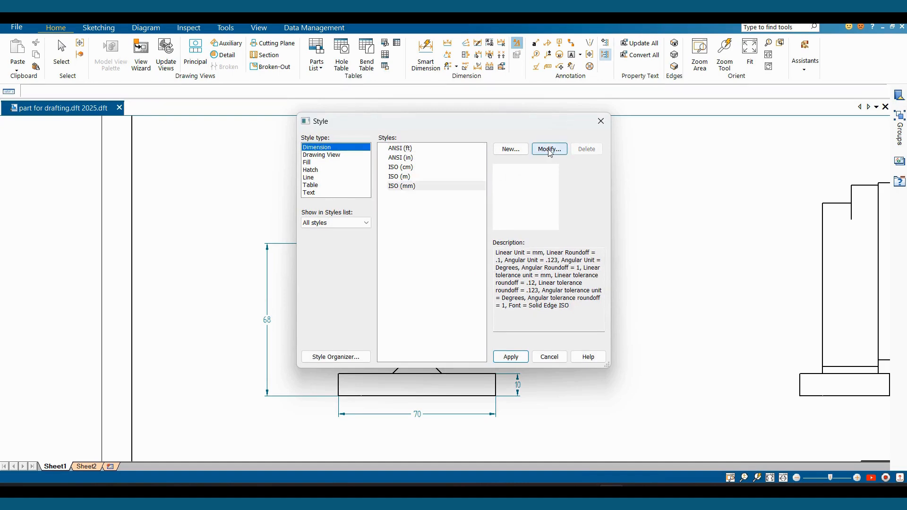
pyautogui.click(219, 90)
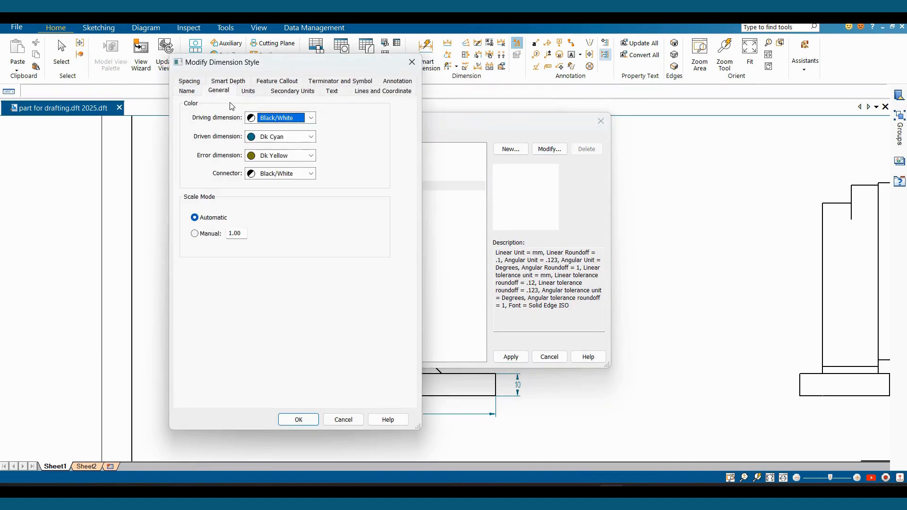
pyautogui.click(333, 92)
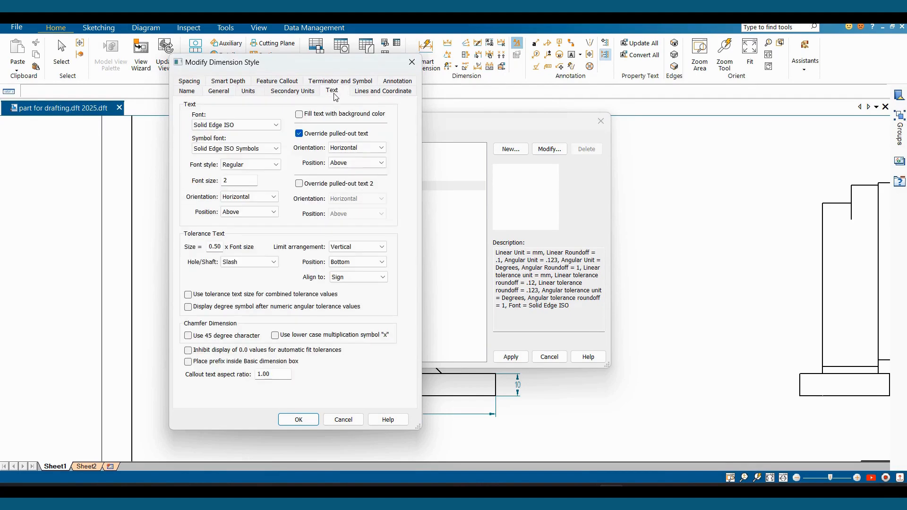
pyautogui.doubleClick(234, 181)
pyautogui.click(244, 198)
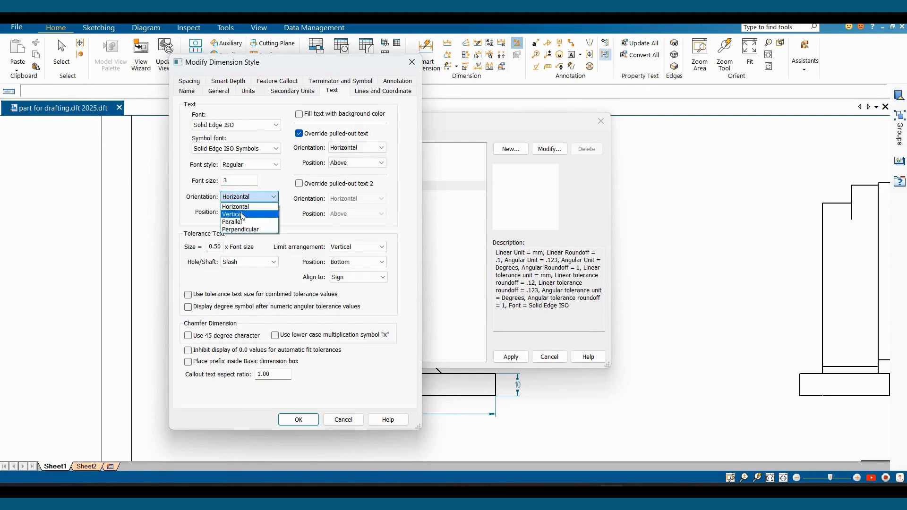
pyautogui.click(240, 222)
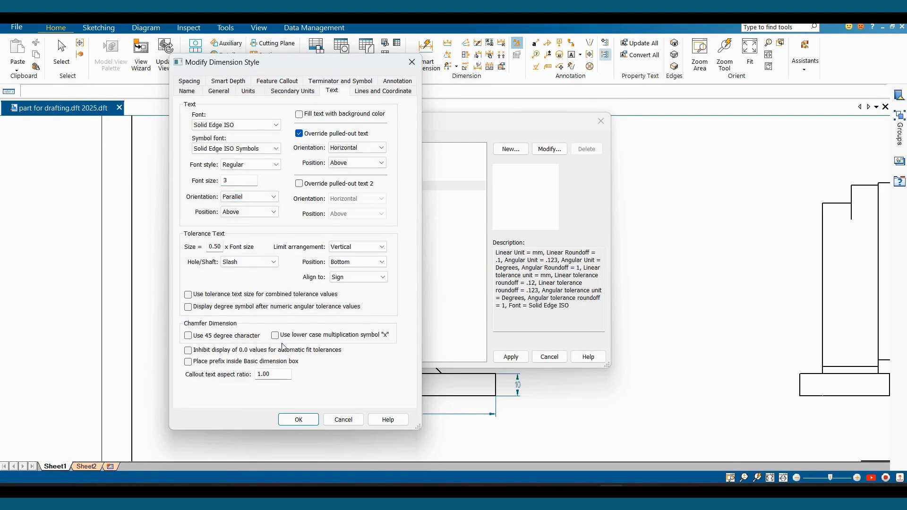
pyautogui.click(298, 419)
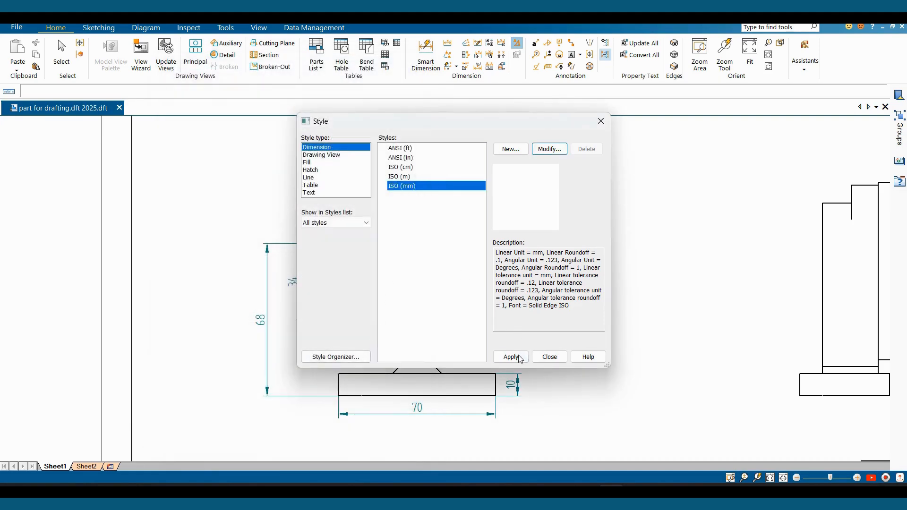
pyautogui.click(547, 358)
# Enable the Connect option for dimension lines in the ISO (mm) dimension style and apply it
pyautogui.scroll(1, 348, 310)
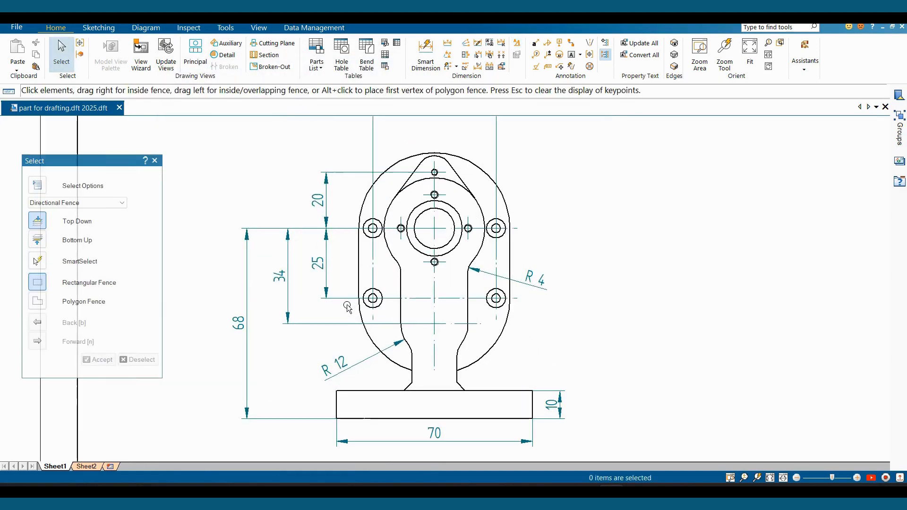
pyautogui.scroll(-2, 515, 295)
pyautogui.scroll(1, 480, 206)
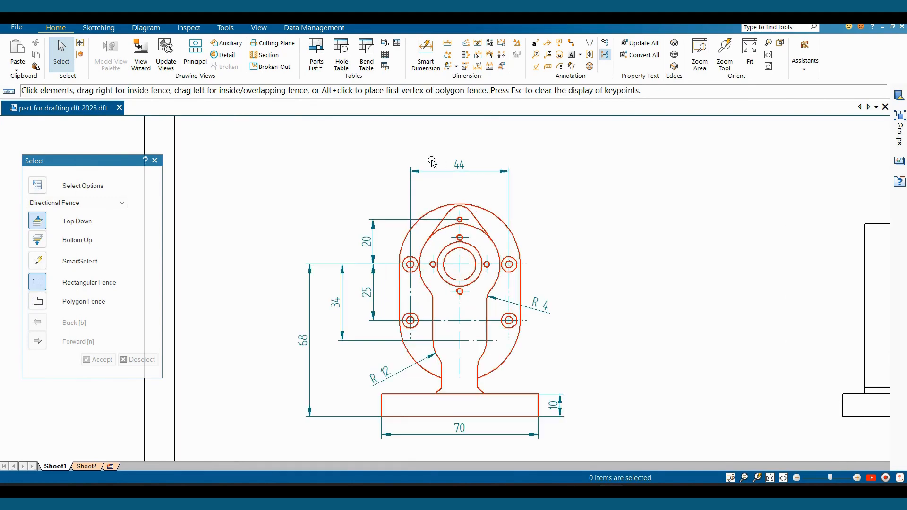
pyautogui.moveTo(433, 214); pyautogui.dragTo(414, 193, button='middle')
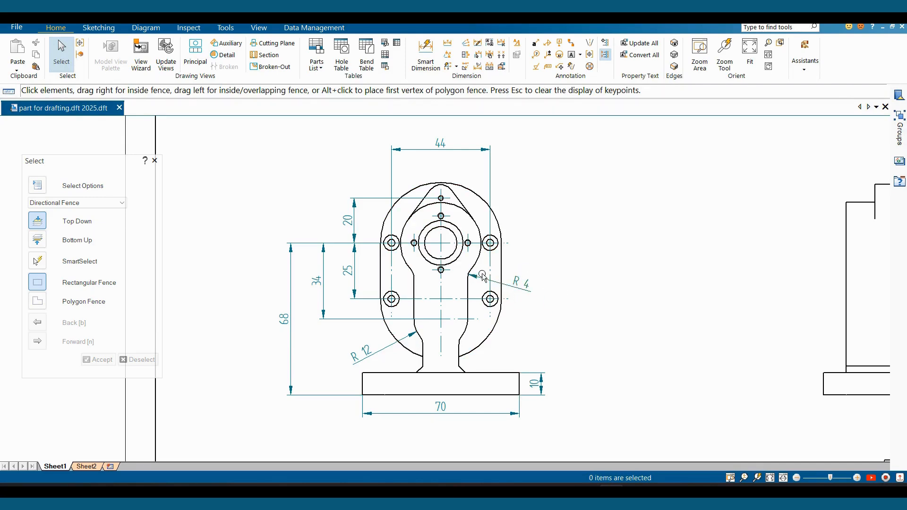
pyautogui.scroll(1, 505, 310)
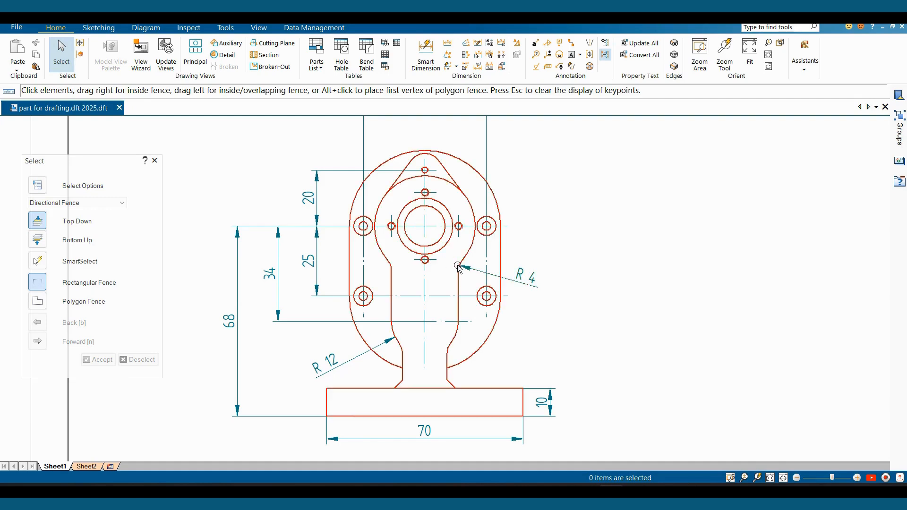
pyautogui.click(519, 47)
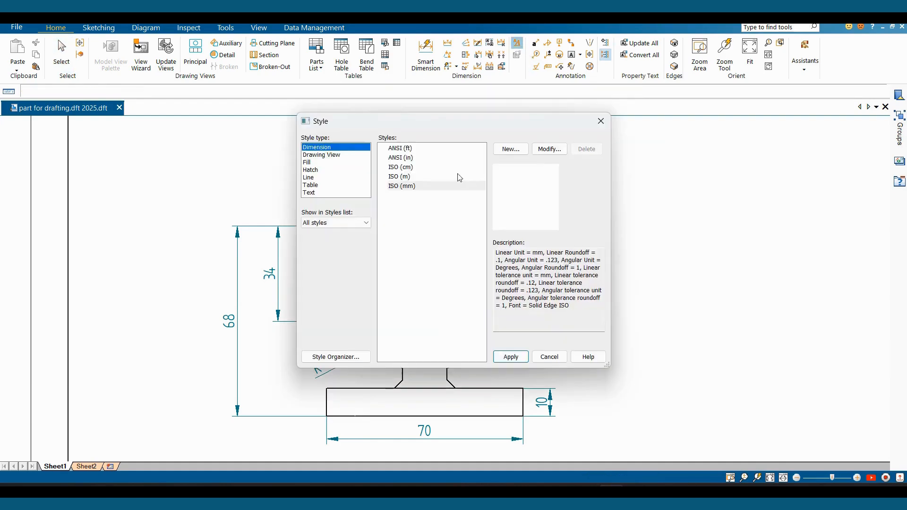
pyautogui.click(549, 149)
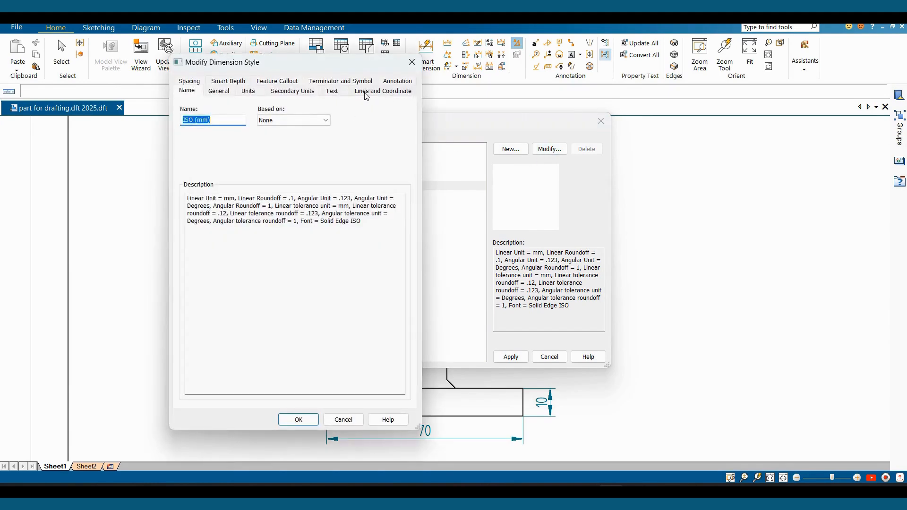
pyautogui.click(366, 96)
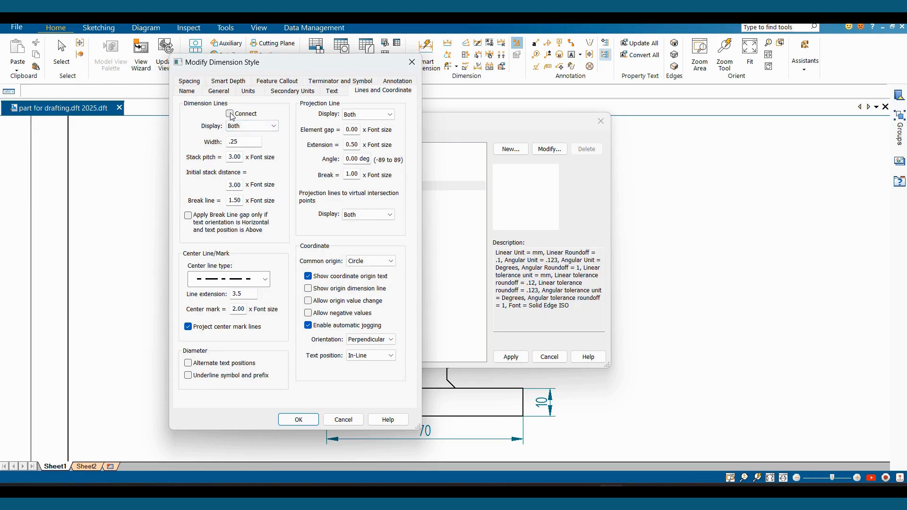
pyautogui.click(230, 114)
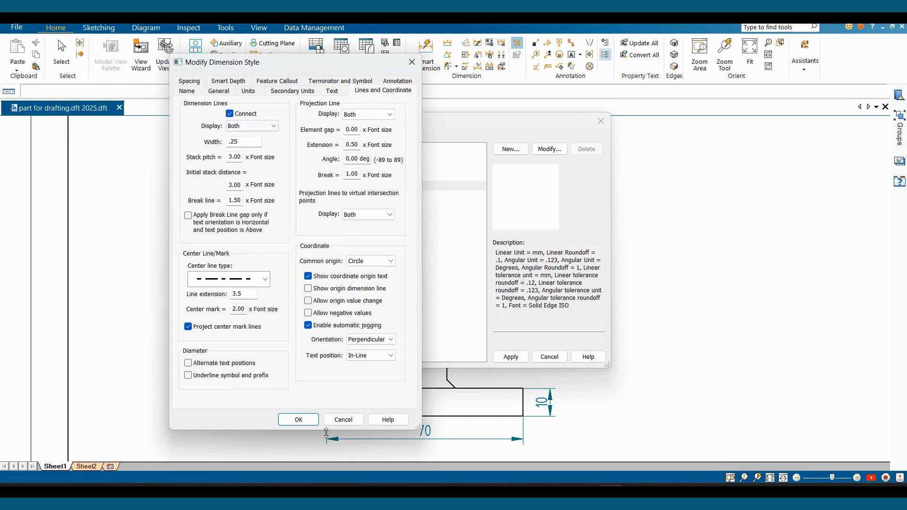
pyautogui.click(300, 418)
pyautogui.click(527, 358)
pyautogui.click(549, 357)
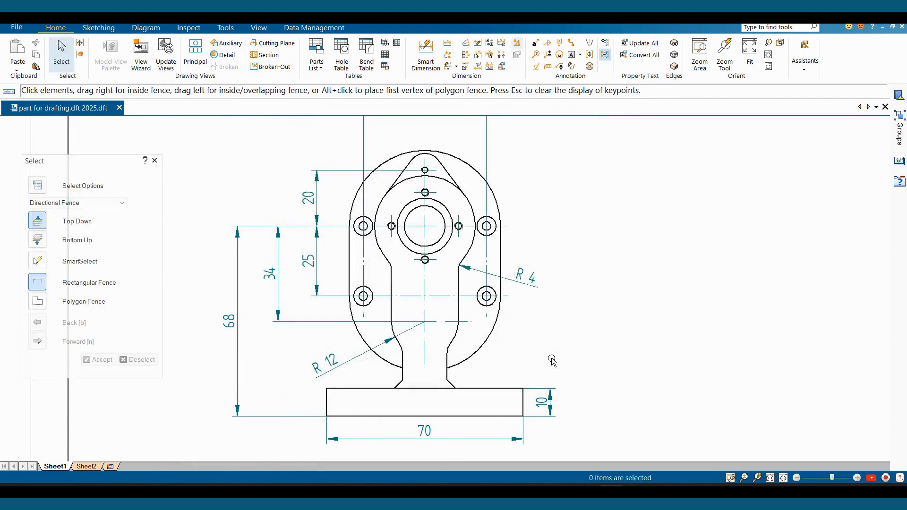
# Modify the ISO (mm) dimension style to use a linear round-off of .12, and apply it
pyautogui.scroll(2, 392, 335)
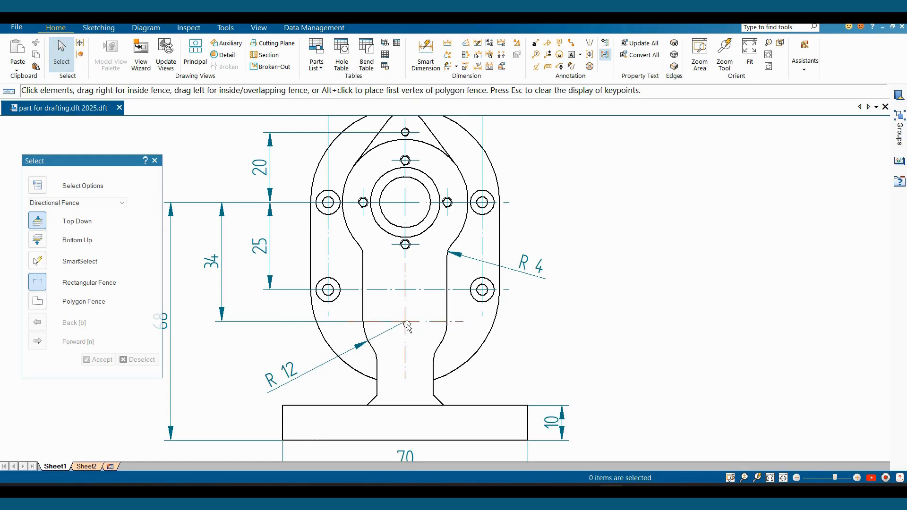
pyautogui.scroll(-4, 396, 328)
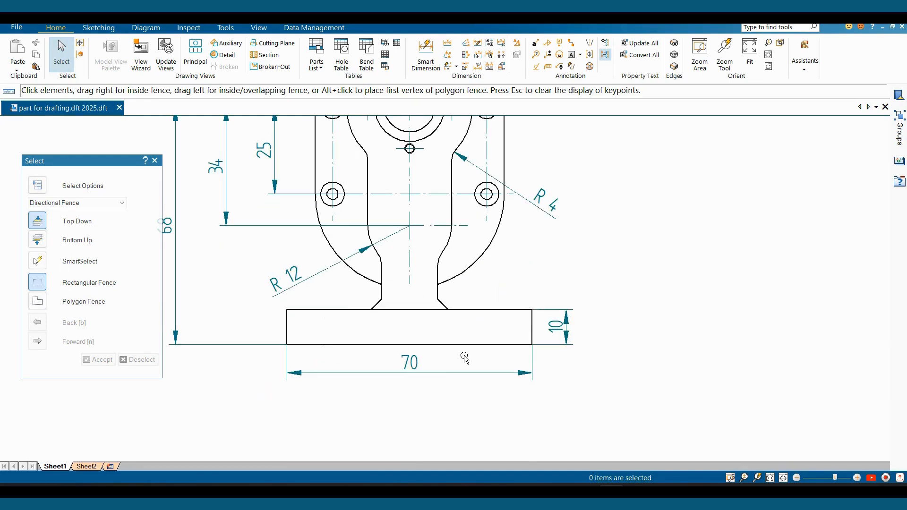
pyautogui.scroll(1, 453, 290)
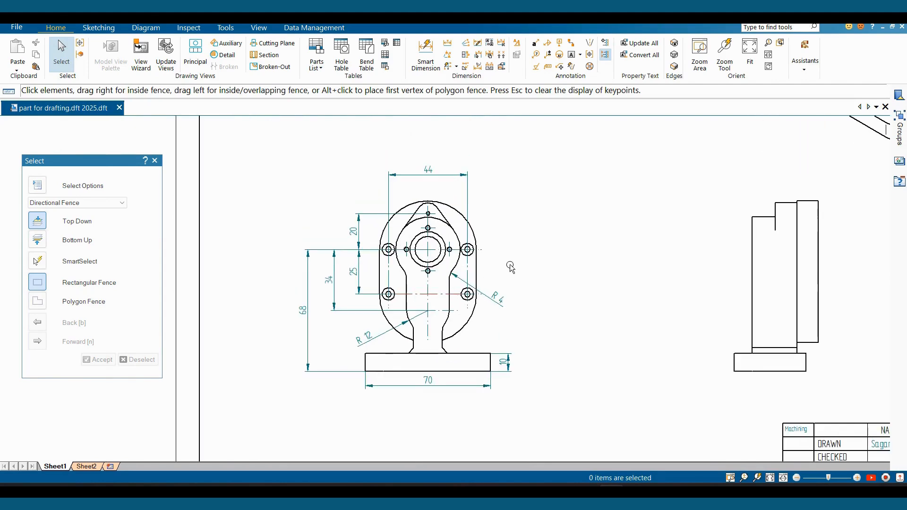
pyautogui.click(518, 43)
pyautogui.click(537, 149)
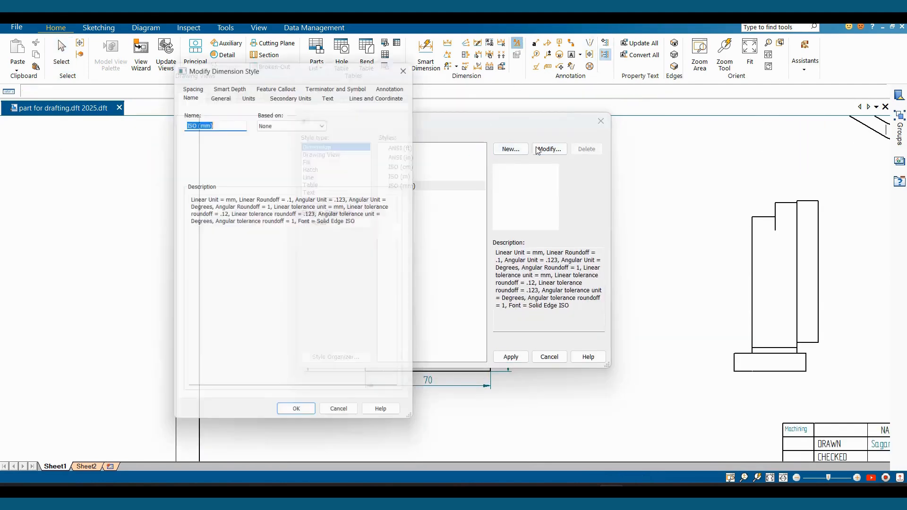
pyautogui.click(251, 91)
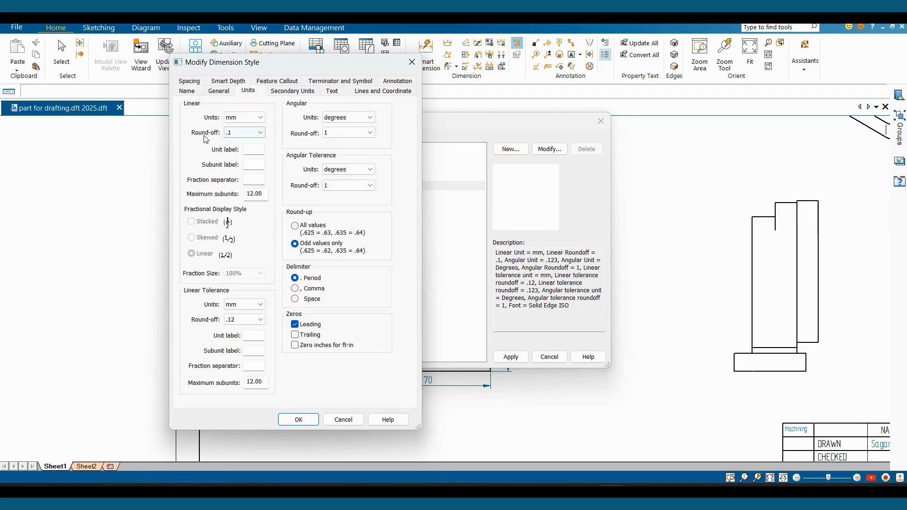
pyautogui.click(226, 133)
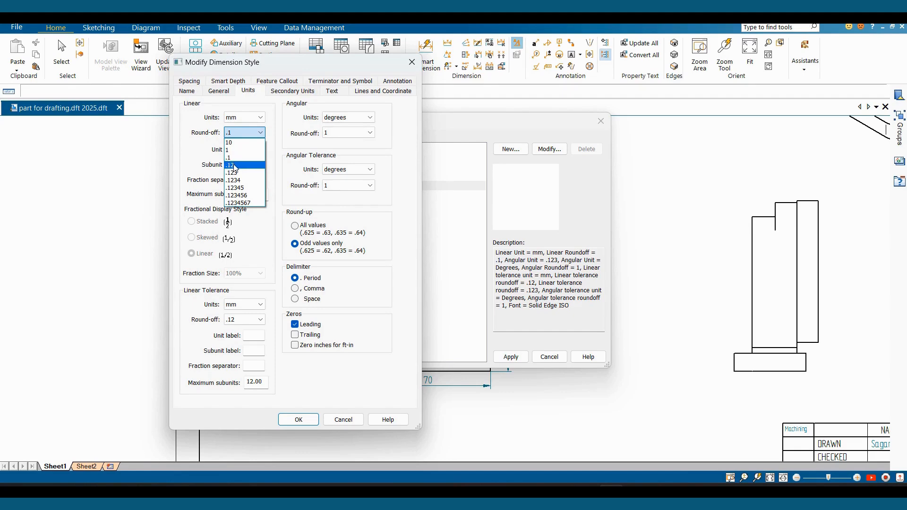
pyautogui.click(235, 166)
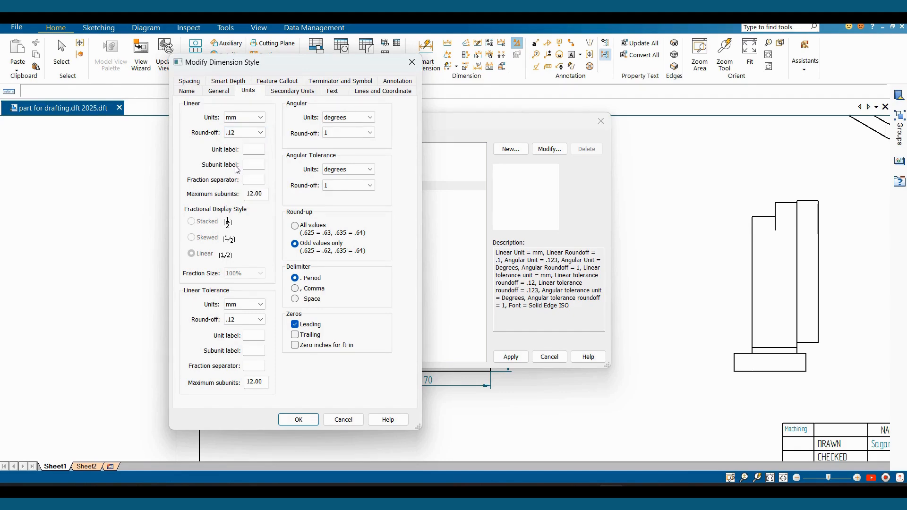
pyautogui.click(299, 420)
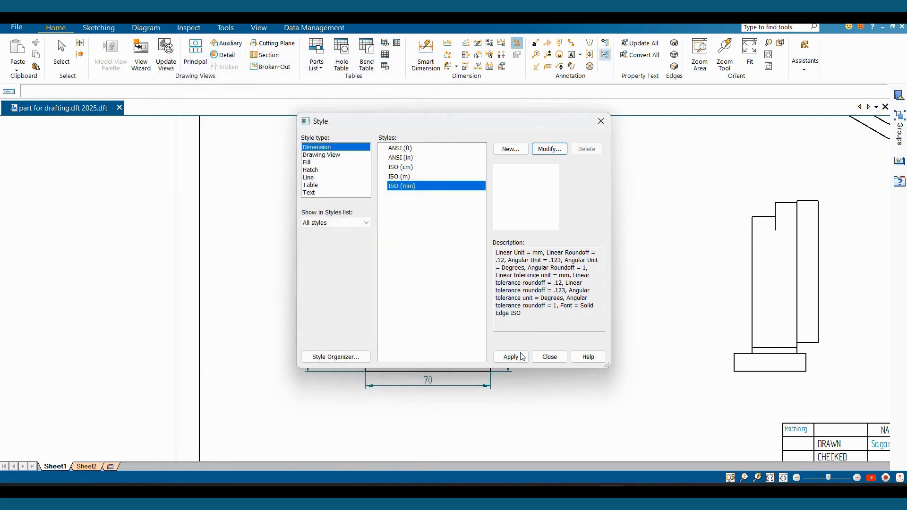
pyautogui.click(522, 357)
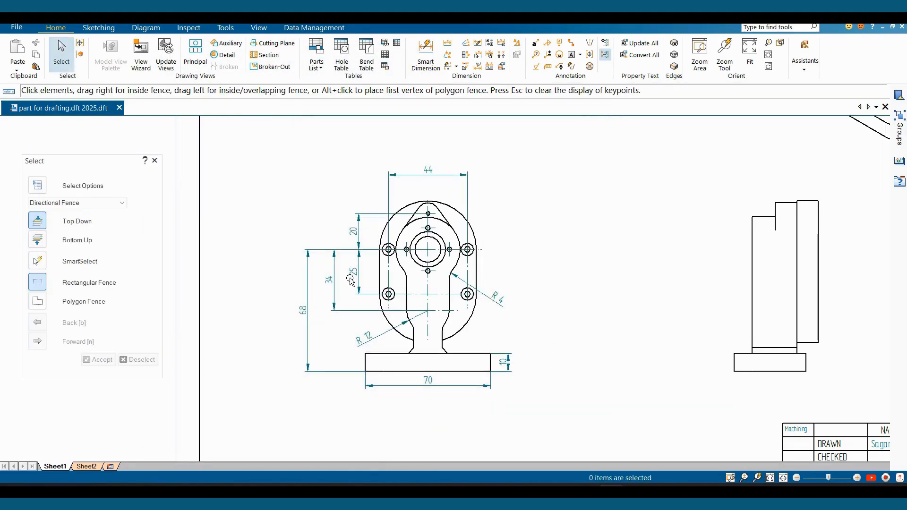
# Add a vertical distance dimension from the large arc's lower right end on the upright to the base's top edge, placed right of the base
pyautogui.scroll(3, 351, 282)
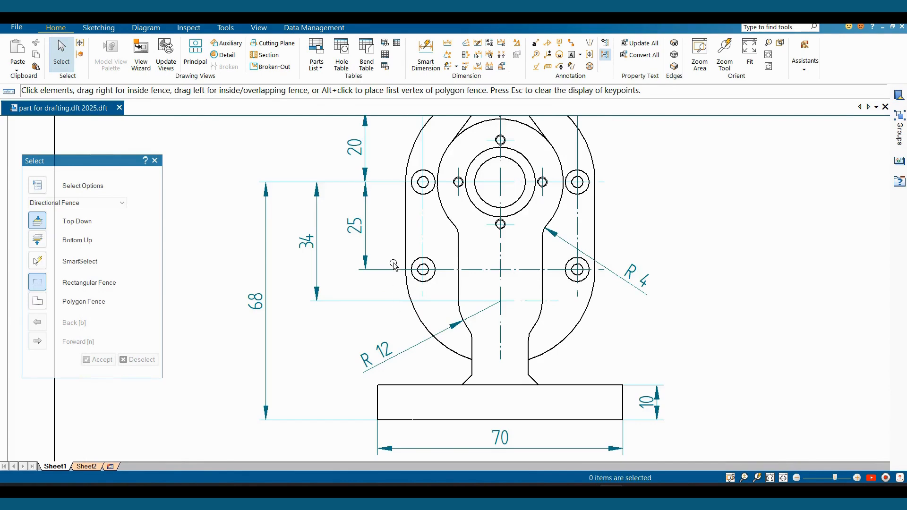
pyautogui.scroll(-4, 394, 265)
pyautogui.scroll(2, 444, 144)
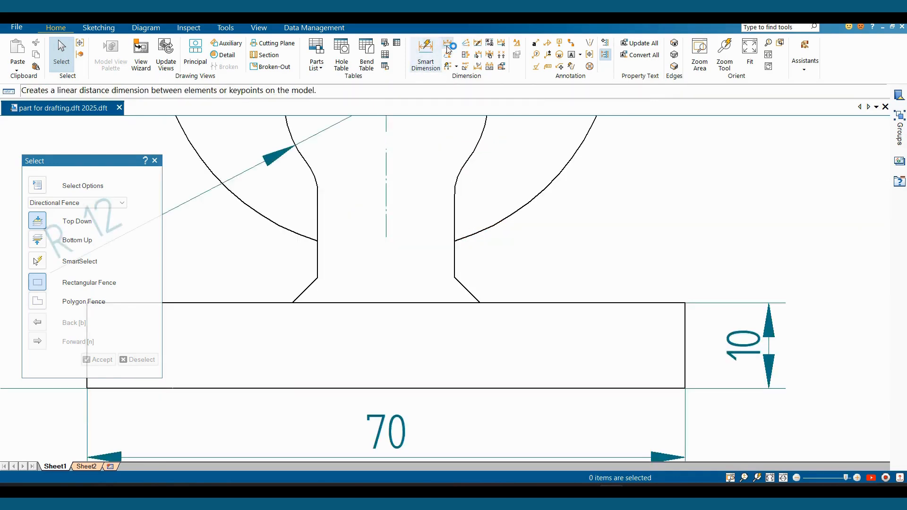
pyautogui.click(447, 44)
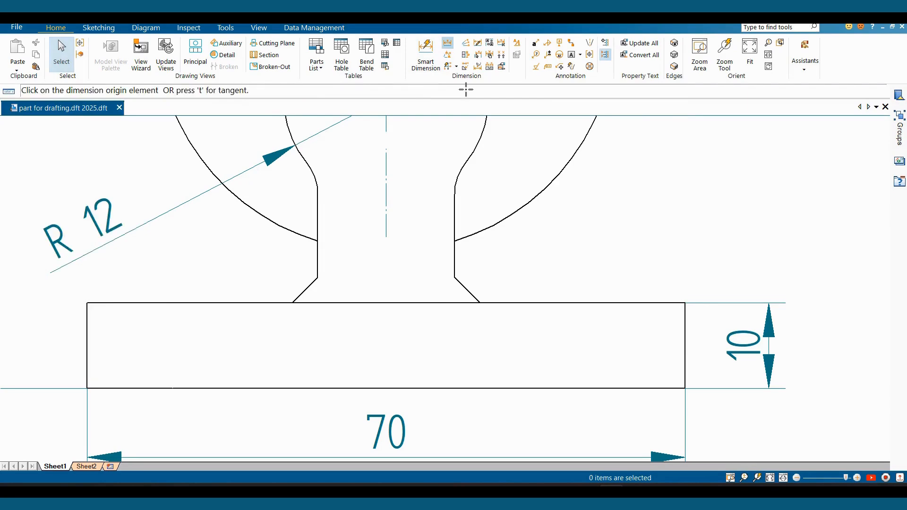
pyautogui.click(455, 241)
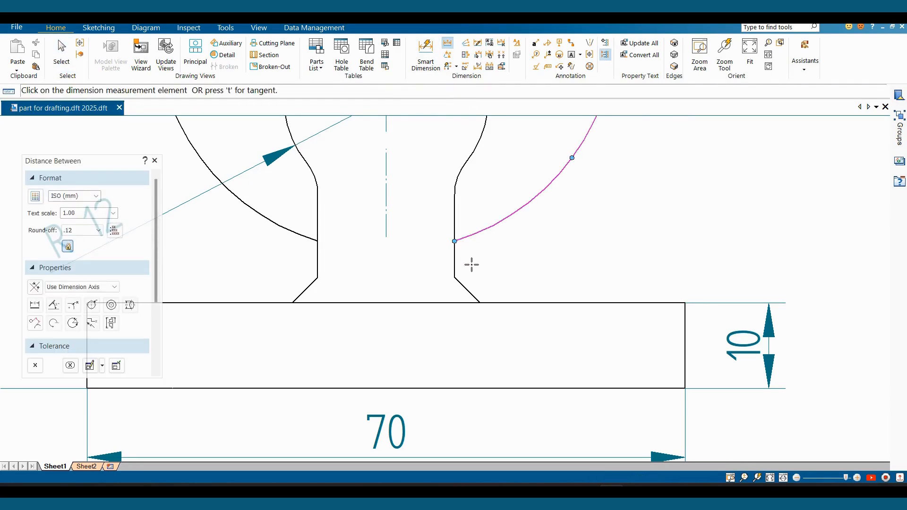
pyautogui.click(475, 298)
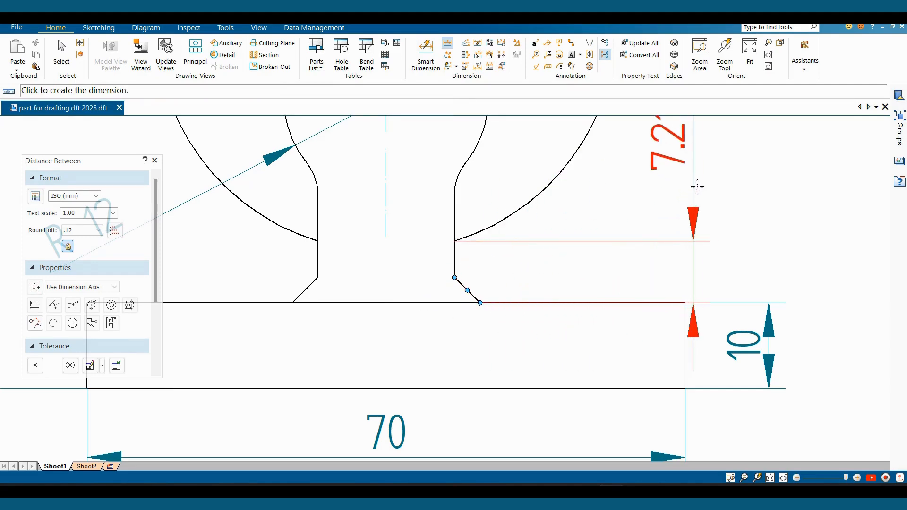
pyautogui.scroll(-3, 756, 236)
pyautogui.click(803, 213)
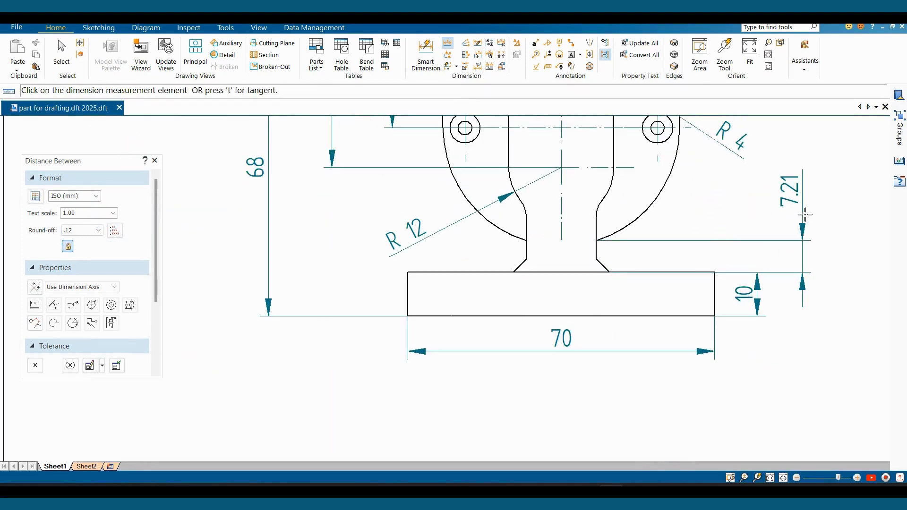
# Examine the decimal display of the new vertical dimension against the base's height and width dimensions, and reset the pending dimension origin
pyautogui.scroll(-2, 804, 253)
pyautogui.scroll(2, 800, 206)
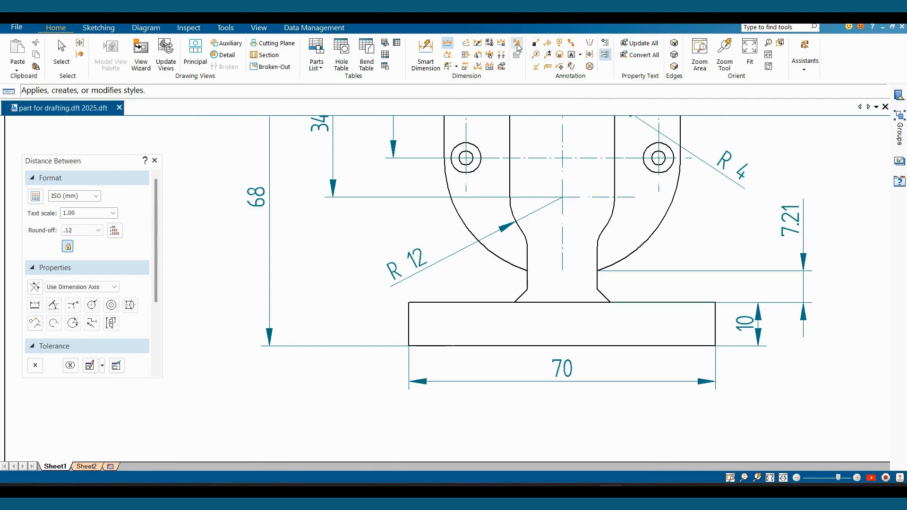
pyautogui.scroll(-2, 714, 256)
pyautogui.scroll(3, 759, 260)
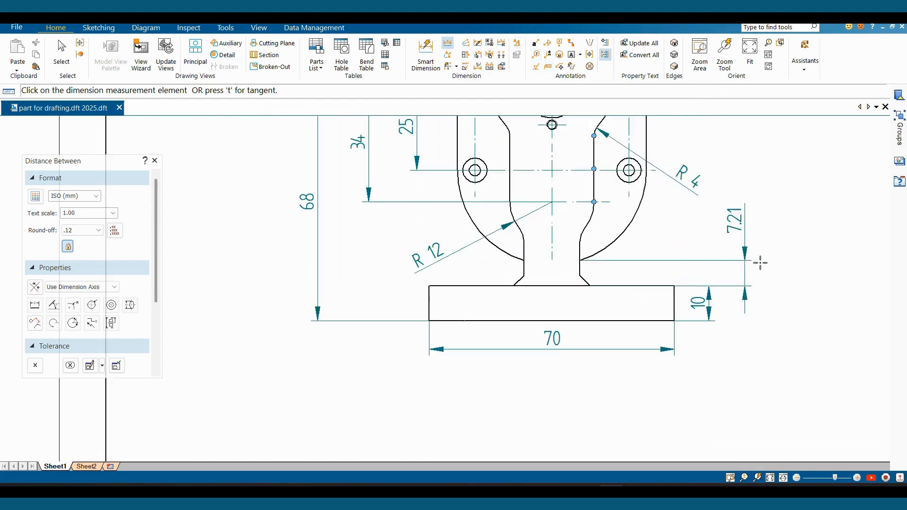
pyautogui.scroll(-2, 718, 232)
pyautogui.scroll(2, 745, 223)
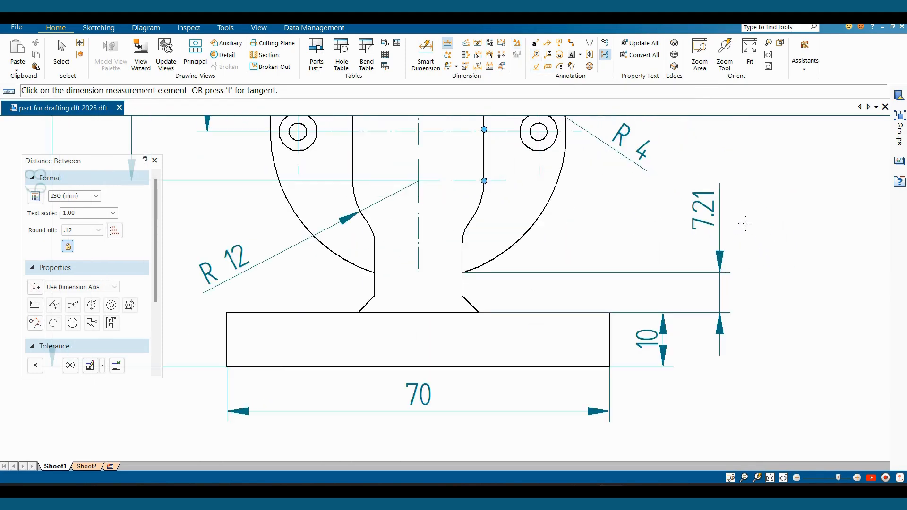
pyautogui.scroll(-4, 567, 237)
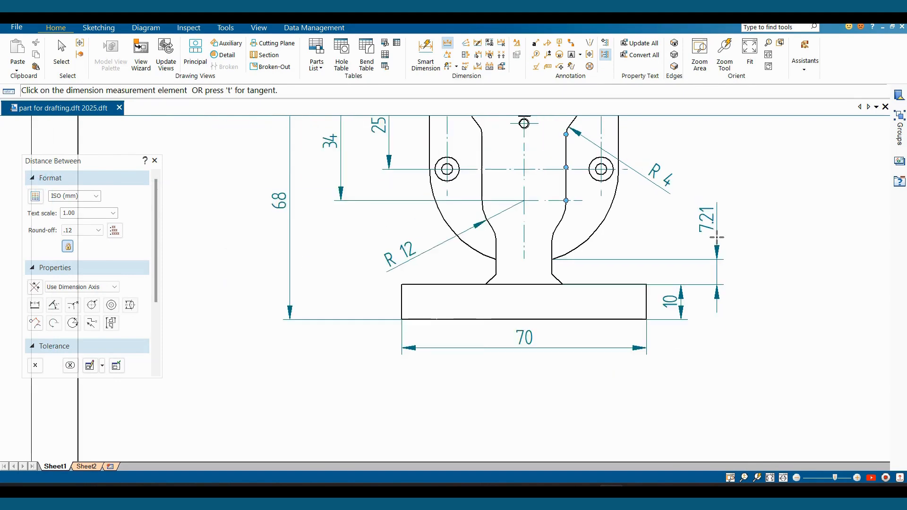
pyautogui.scroll(1, 561, 319)
pyautogui.scroll(4, 561, 319)
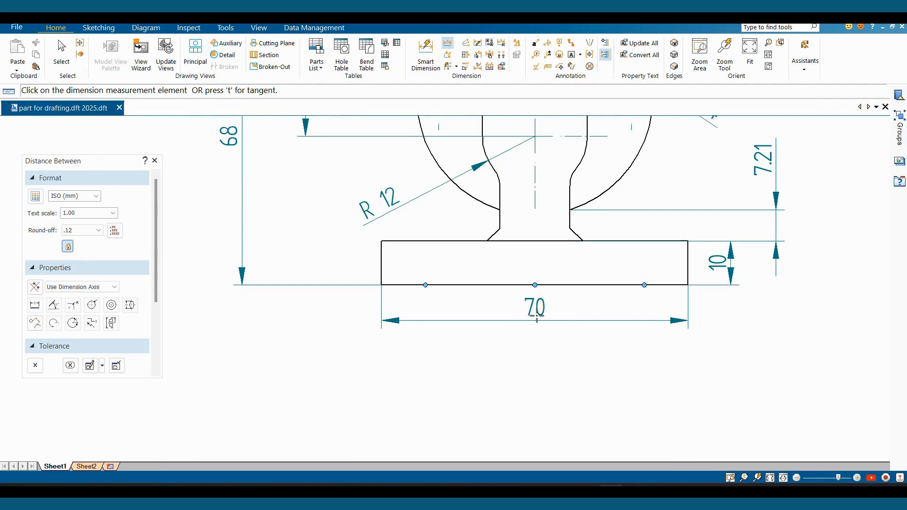
pyautogui.scroll(-3, 565, 363)
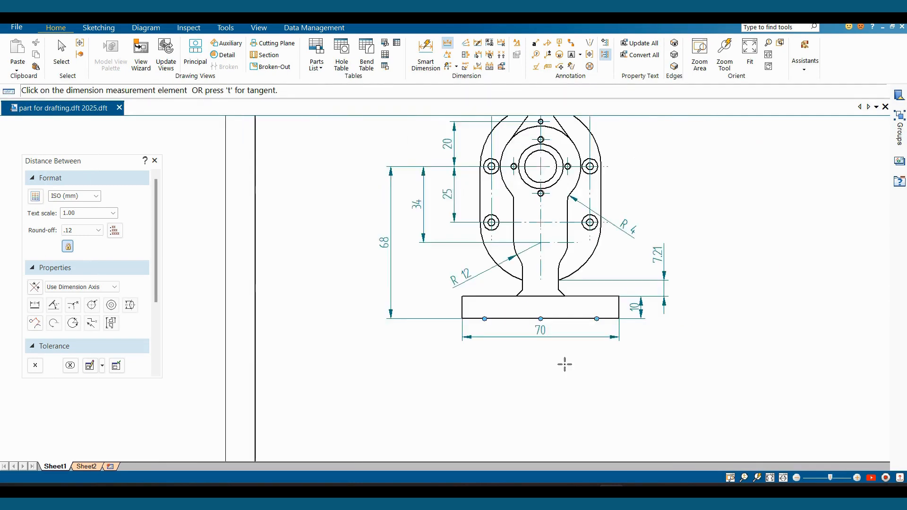
pyautogui.rightClick(566, 364)
# Examine how the hole-spacing dimension above the front view and the surrounding dimensions show their decimals
pyautogui.scroll(-2, 579, 268)
pyautogui.click(596, 235)
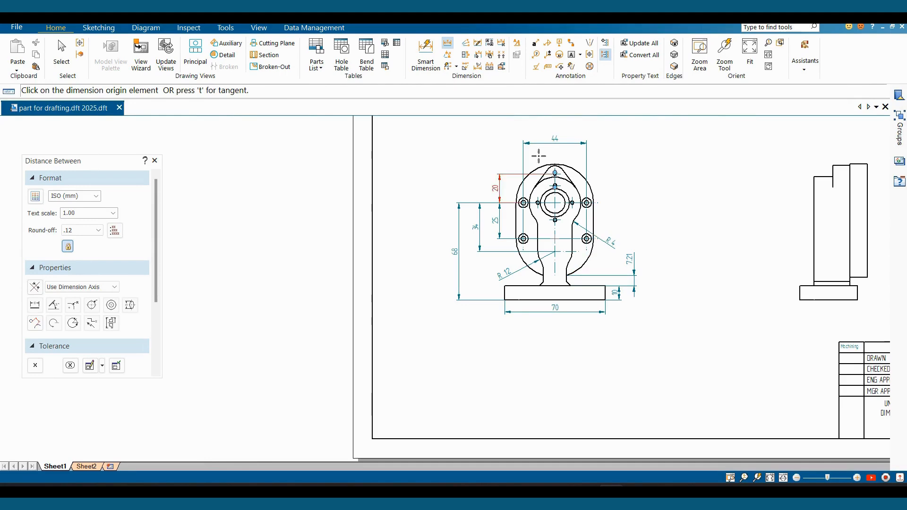
pyautogui.scroll(2, 563, 135)
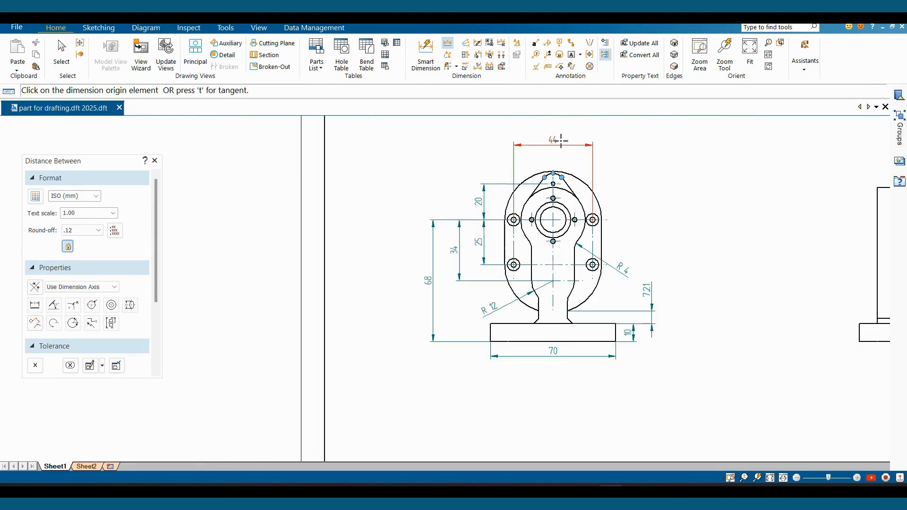
pyautogui.scroll(-1, 561, 136)
pyautogui.scroll(1, 560, 137)
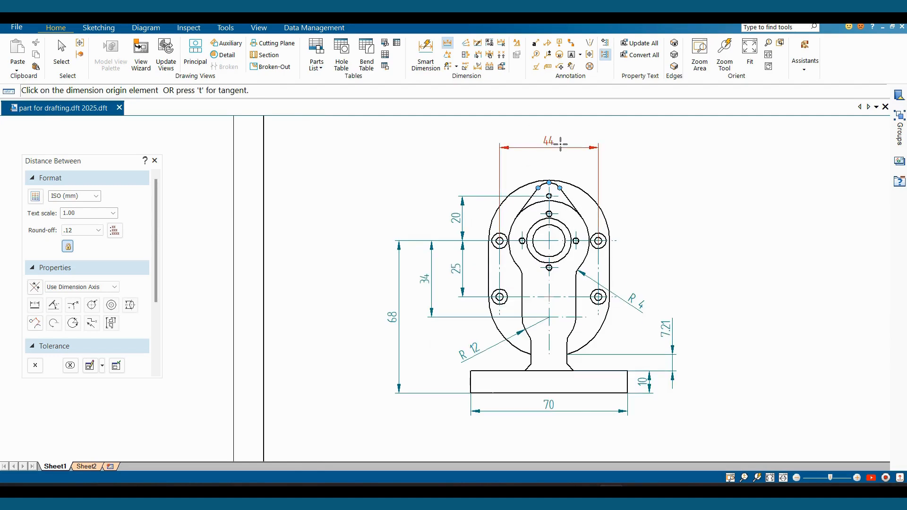
pyautogui.scroll(1, 554, 144)
pyautogui.scroll(-1, 567, 139)
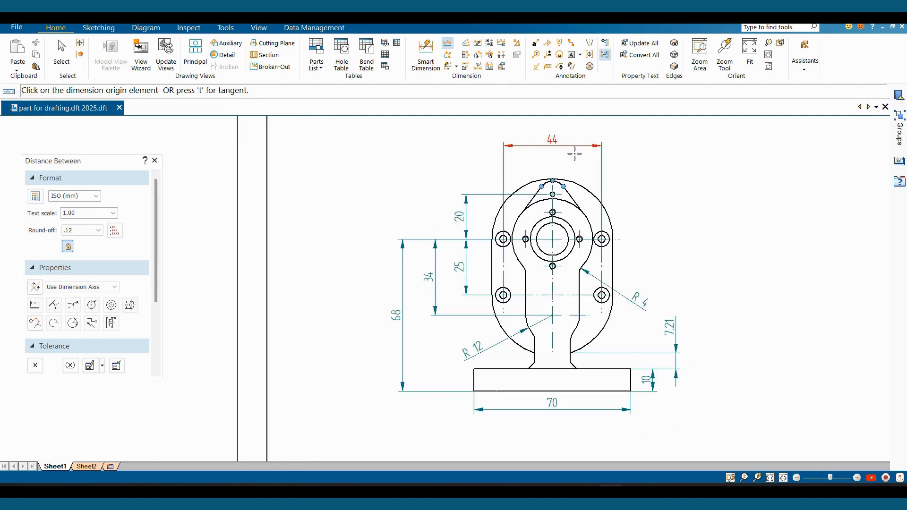
pyautogui.scroll(1, 575, 147)
pyautogui.scroll(-1, 602, 148)
pyautogui.scroll(-1, 603, 148)
pyautogui.scroll(1, 625, 171)
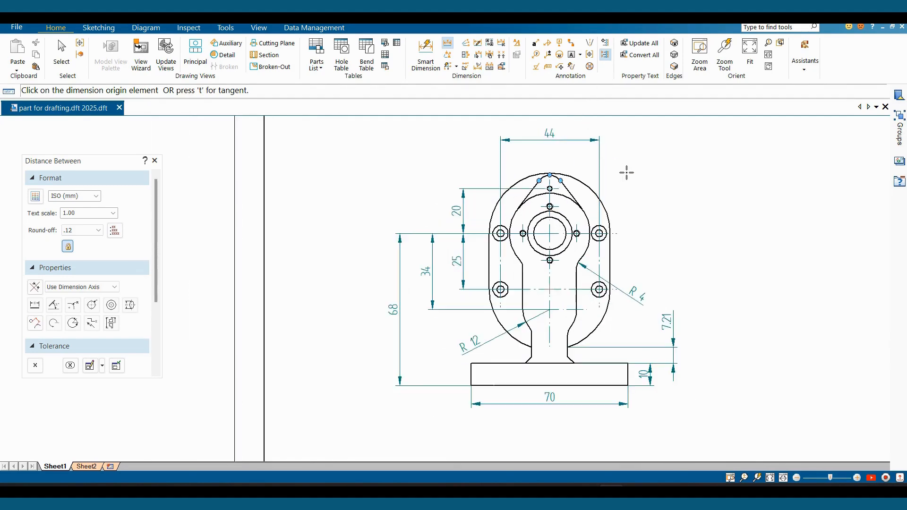
# Enable trailing zeros in the ISO (mm) dimension style, apply it, and check the front view's dimensions
pyautogui.moveTo(632, 172); pyautogui.dragTo(576, 185, button='middle')
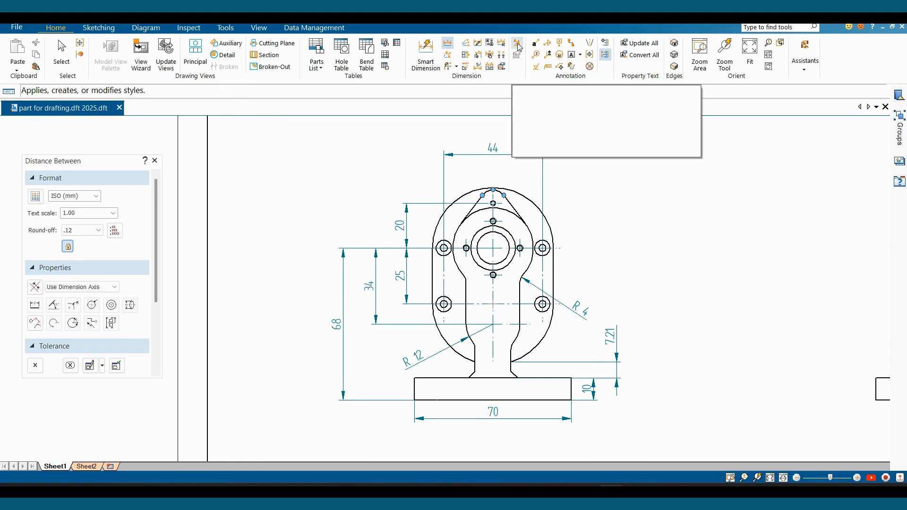
pyautogui.click(520, 44)
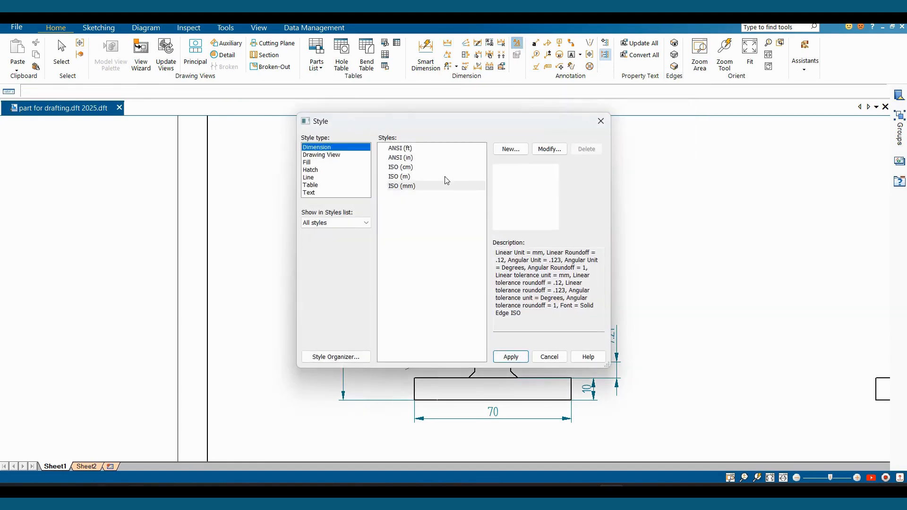
pyautogui.click(549, 150)
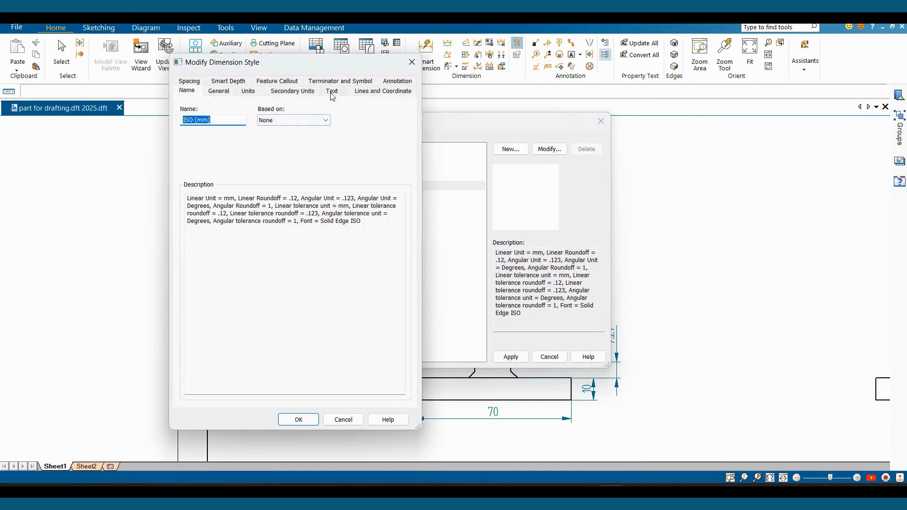
pyautogui.click(256, 92)
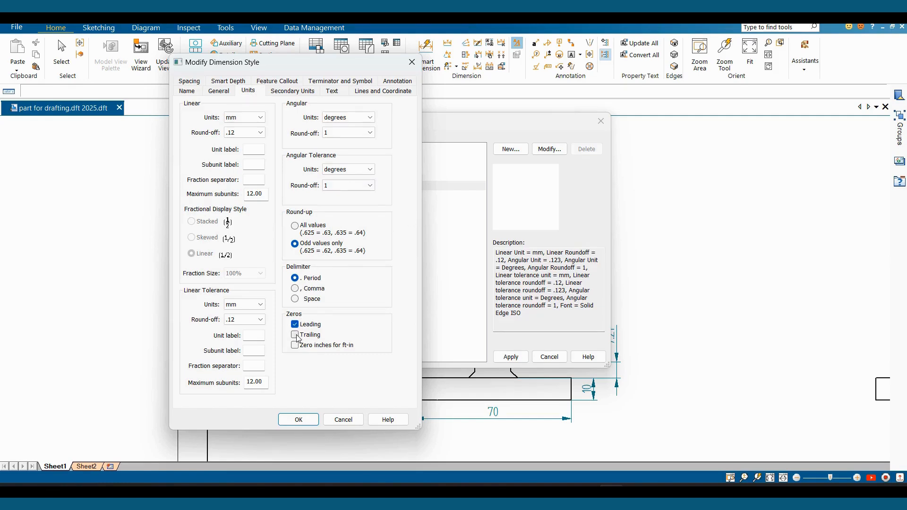
pyautogui.click(299, 420)
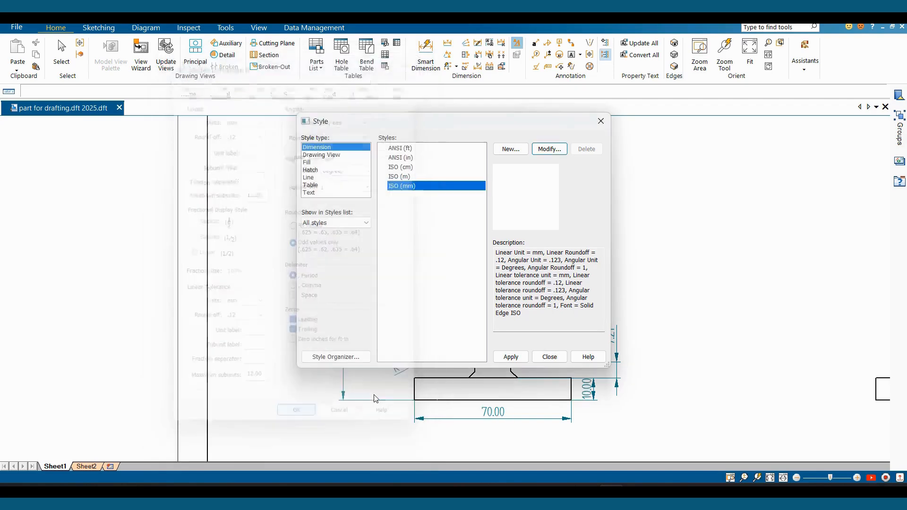
pyautogui.click(511, 357)
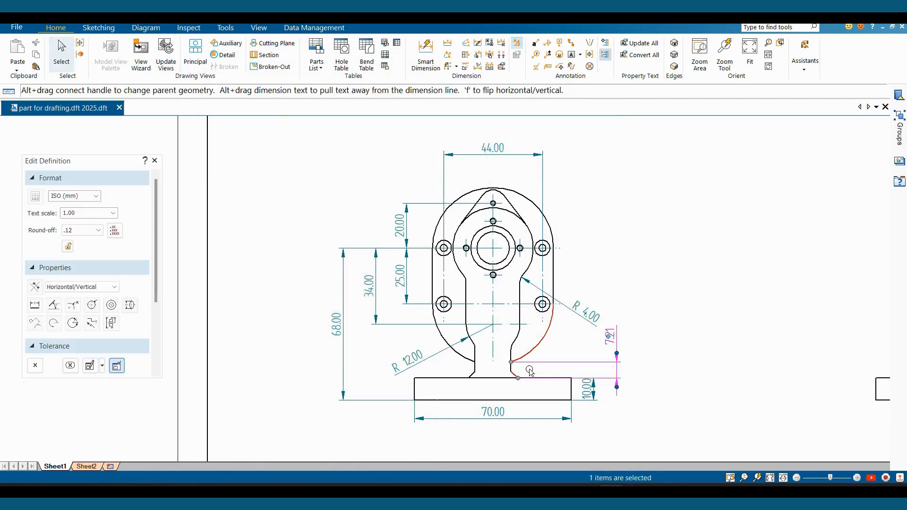
pyautogui.scroll(1, 486, 179)
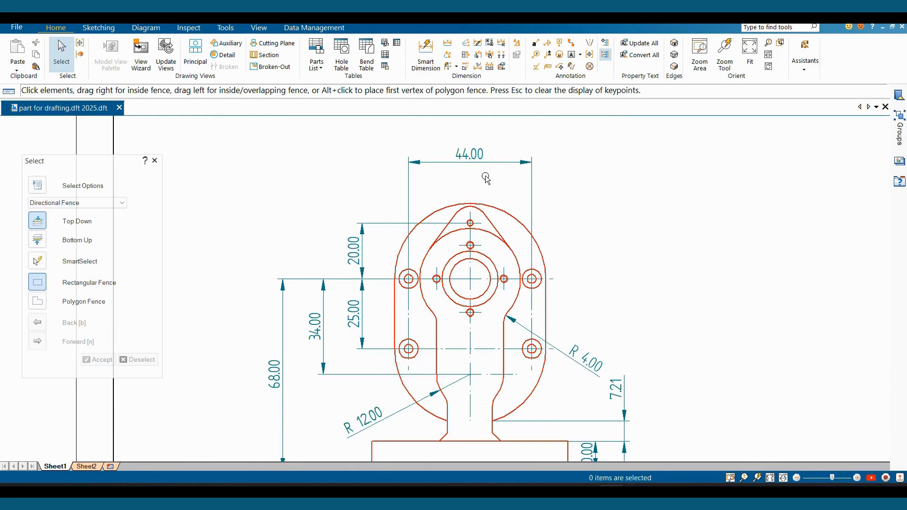
pyautogui.scroll(-5, 482, 171)
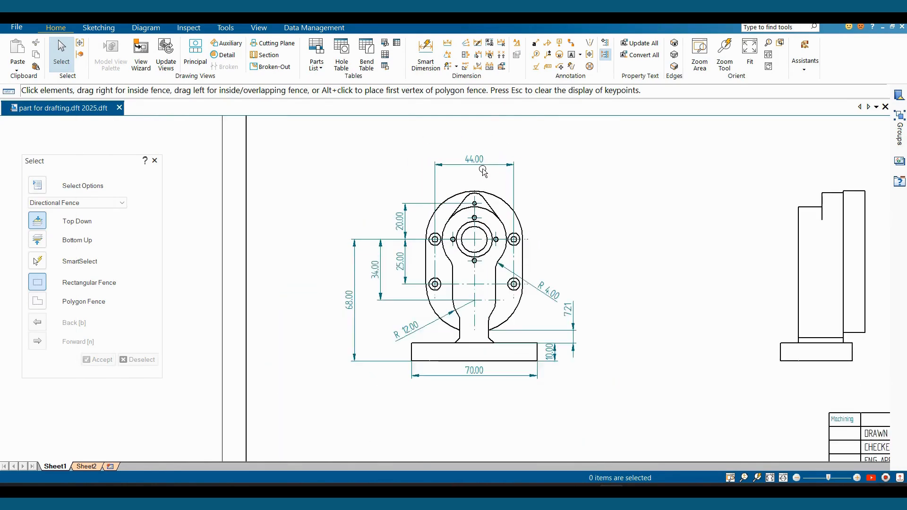
pyautogui.scroll(6, 486, 168)
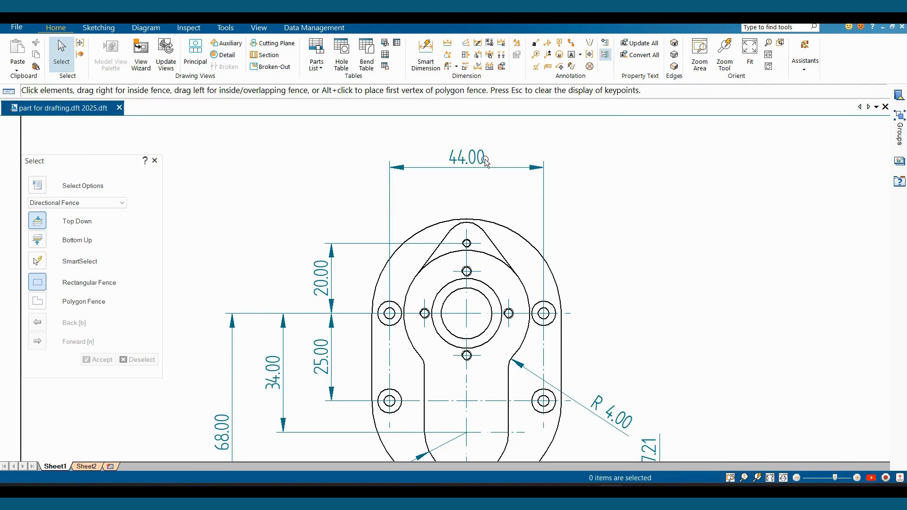
# Examine the decimal separator of the hole-spacing dimension above the front view
pyautogui.scroll(2, 482, 134)
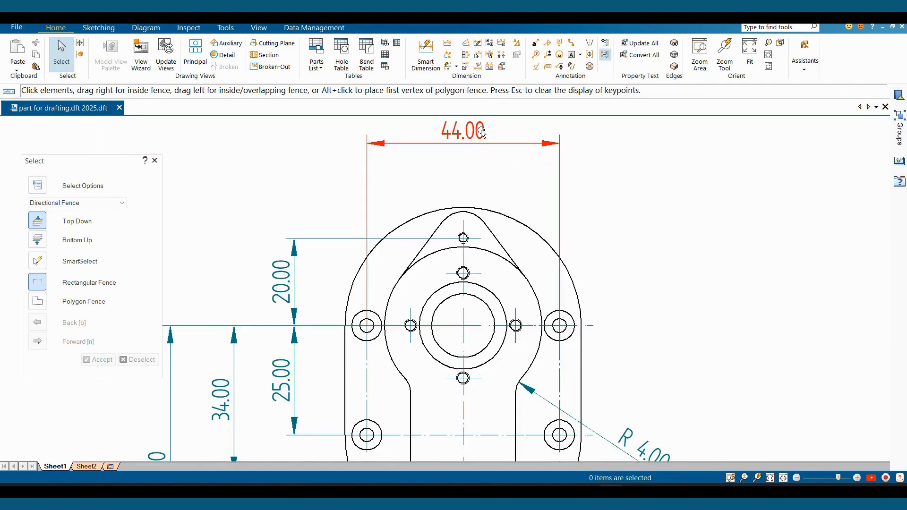
pyautogui.scroll(2, 482, 133)
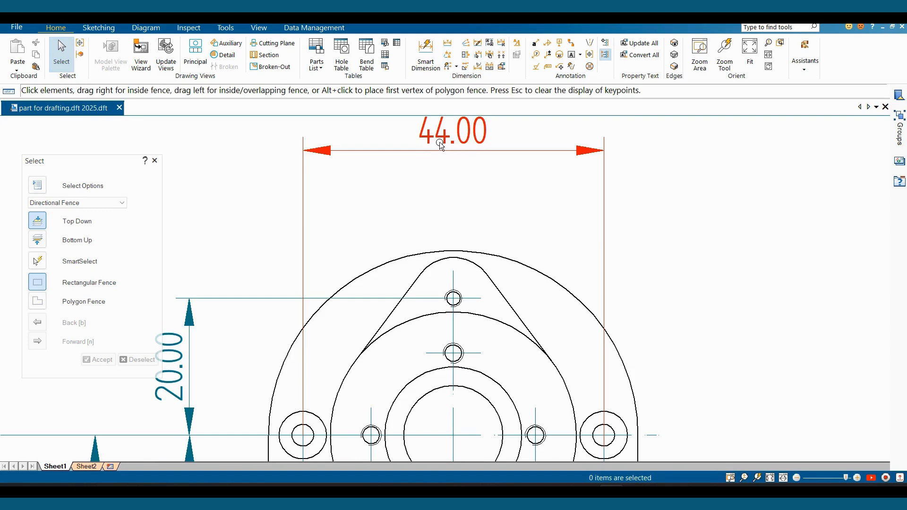
pyautogui.scroll(2, 438, 144)
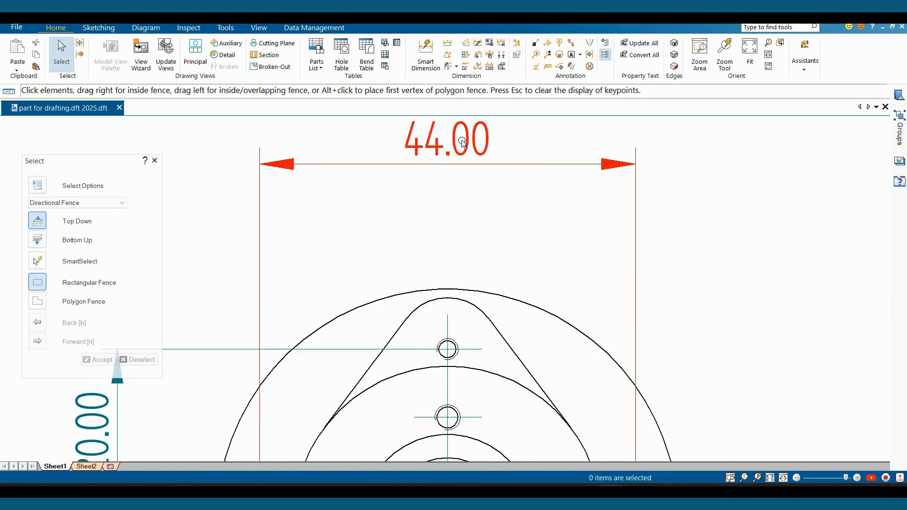
pyautogui.scroll(-1, 463, 142)
pyautogui.scroll(1, 435, 155)
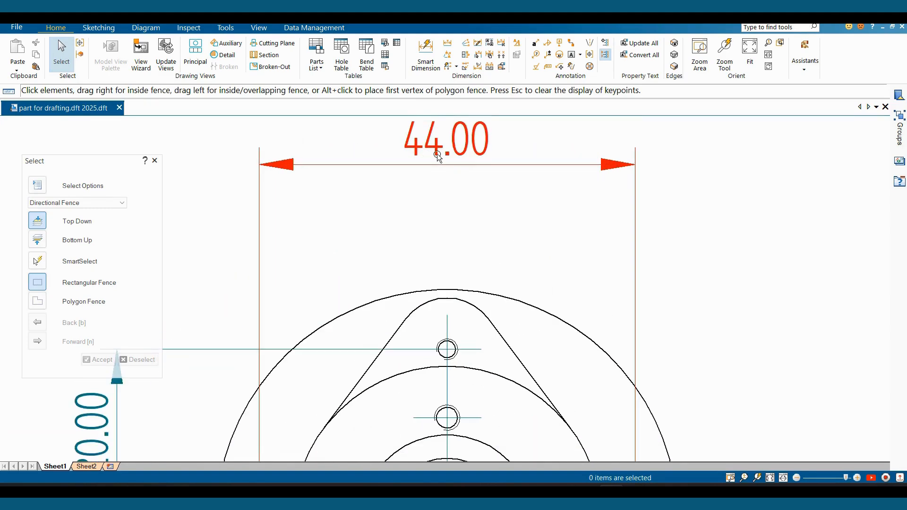
pyautogui.scroll(-1, 452, 156)
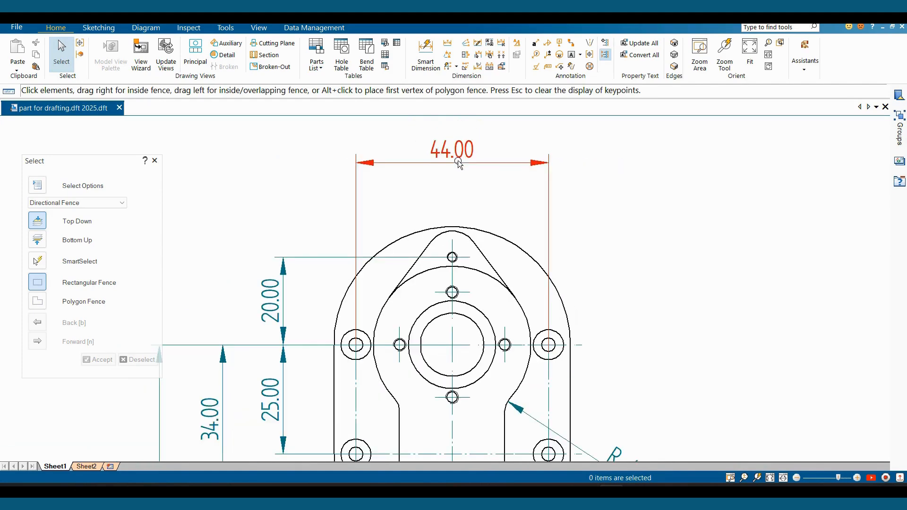
pyautogui.scroll(1, 445, 152)
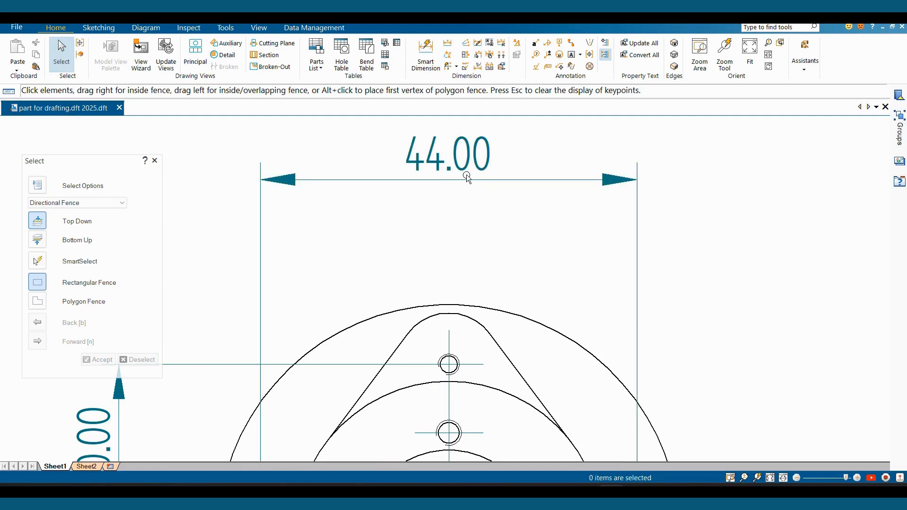
# Set the ISO (mm) dimension style's delimiter to Comma and apply the style
pyautogui.click(518, 53)
pyautogui.click(550, 149)
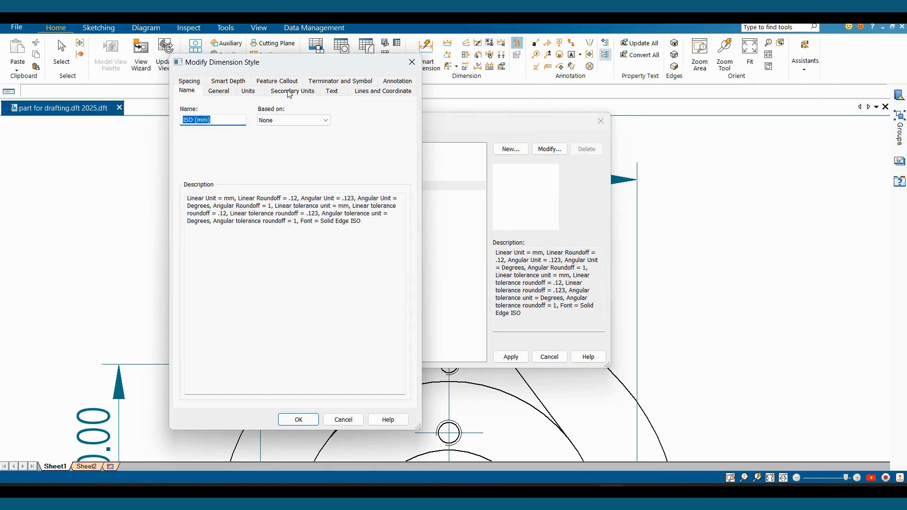
pyautogui.click(255, 93)
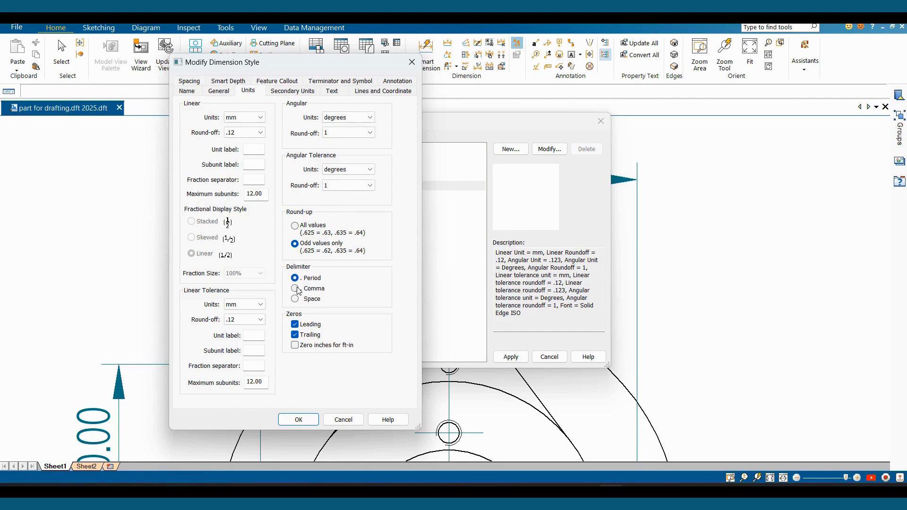
pyautogui.click(295, 288)
pyautogui.click(298, 419)
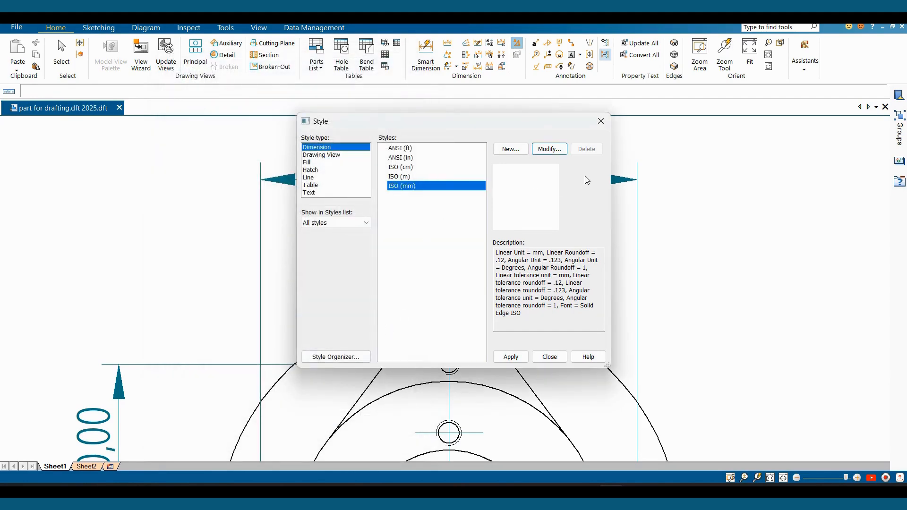
pyautogui.click(519, 357)
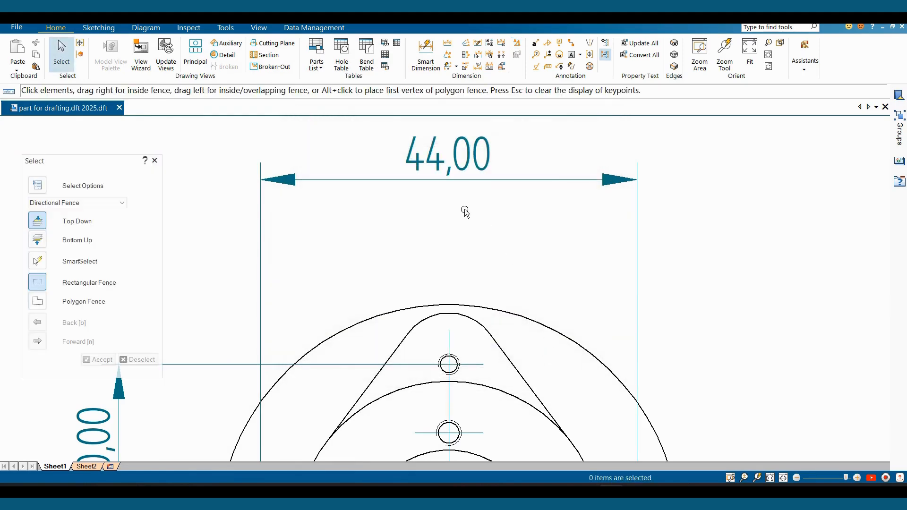
# Examine how the front view's linear and radius dimensions display the decimal comma
pyautogui.scroll(-2, 465, 212)
pyautogui.scroll(-2, 464, 176)
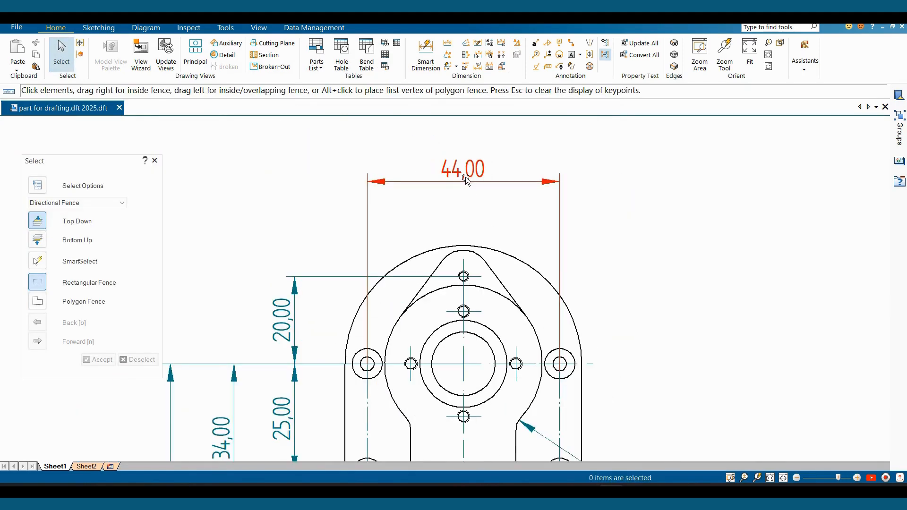
pyautogui.scroll(3, 465, 177)
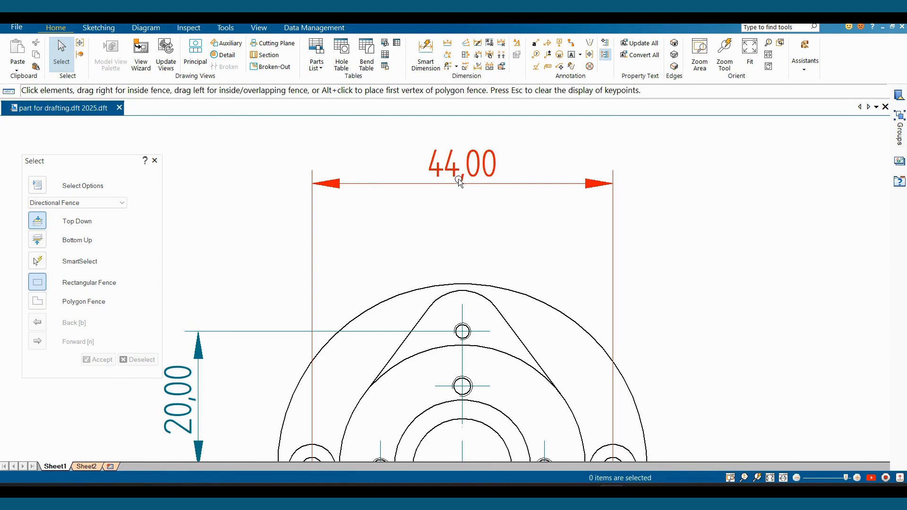
pyautogui.scroll(-4, 463, 176)
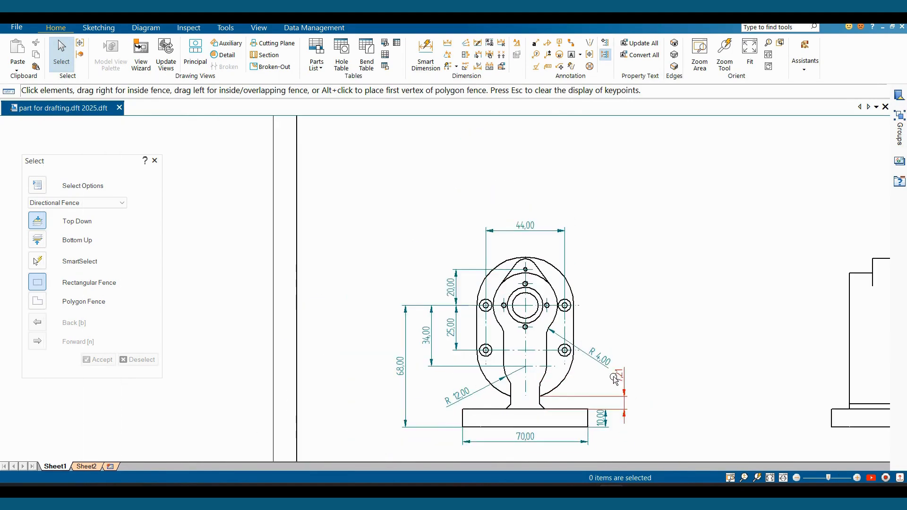
pyautogui.scroll(4, 614, 378)
pyautogui.scroll(-2, 754, 255)
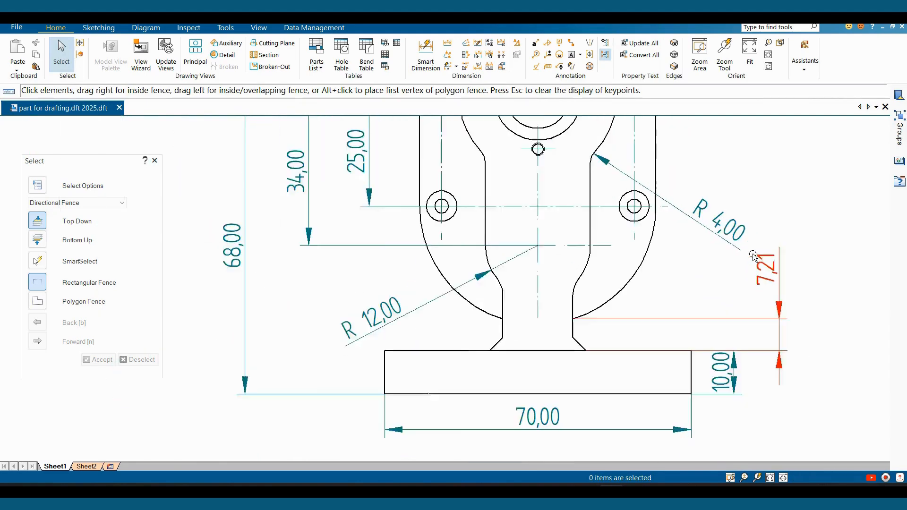
pyautogui.scroll(-3, 674, 266)
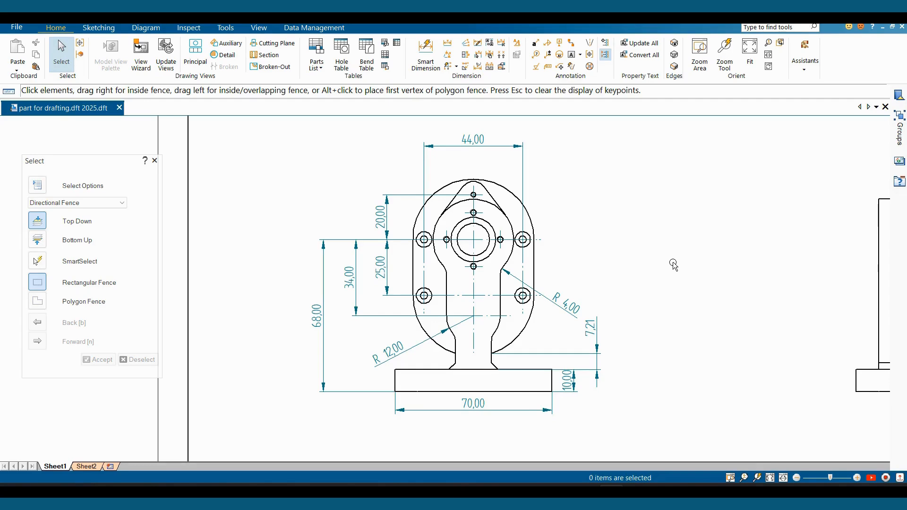
pyautogui.scroll(2, 457, 347)
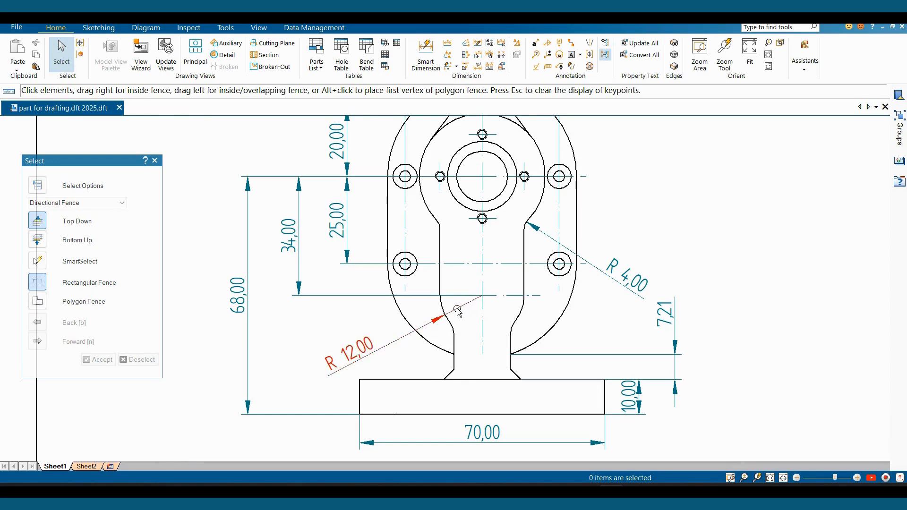
# In the ISO (mm) dimension style, set the text's font size to 1.9 and its orientation to Horizontal
pyautogui.click(517, 46)
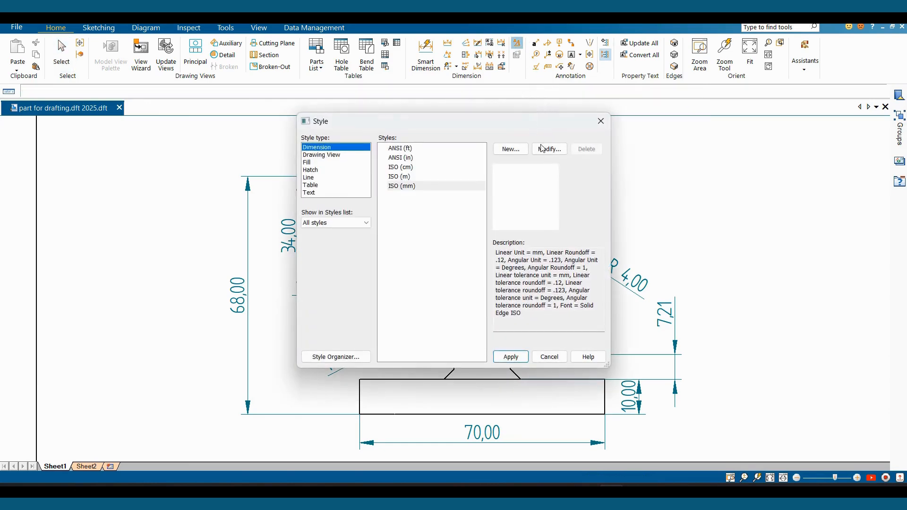
pyautogui.click(544, 149)
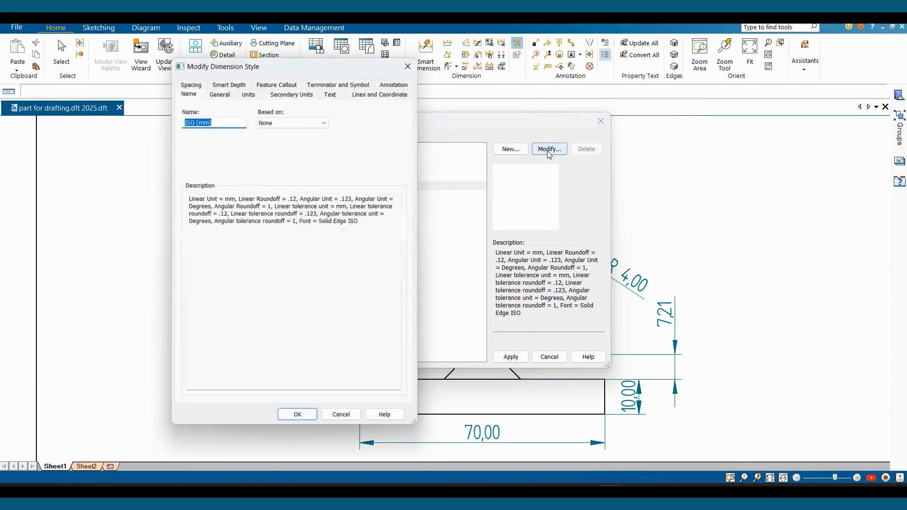
pyautogui.click(355, 93)
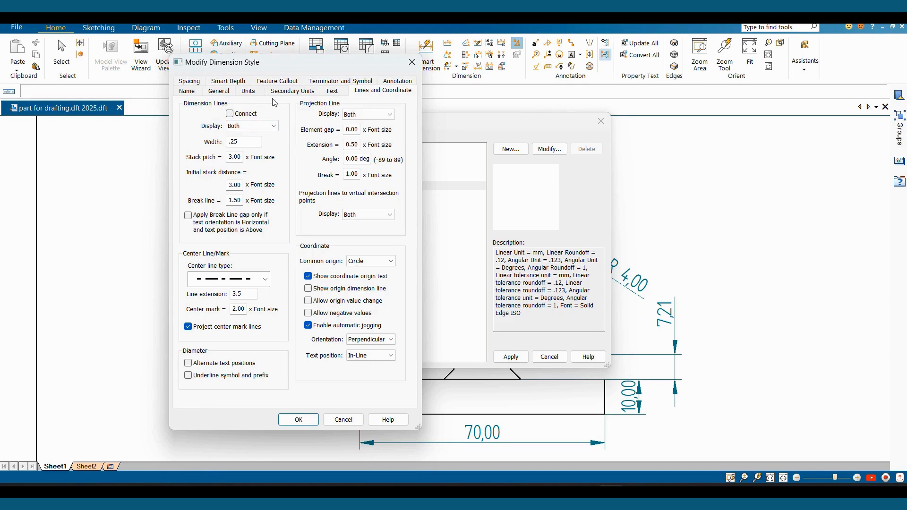
pyautogui.click(331, 93)
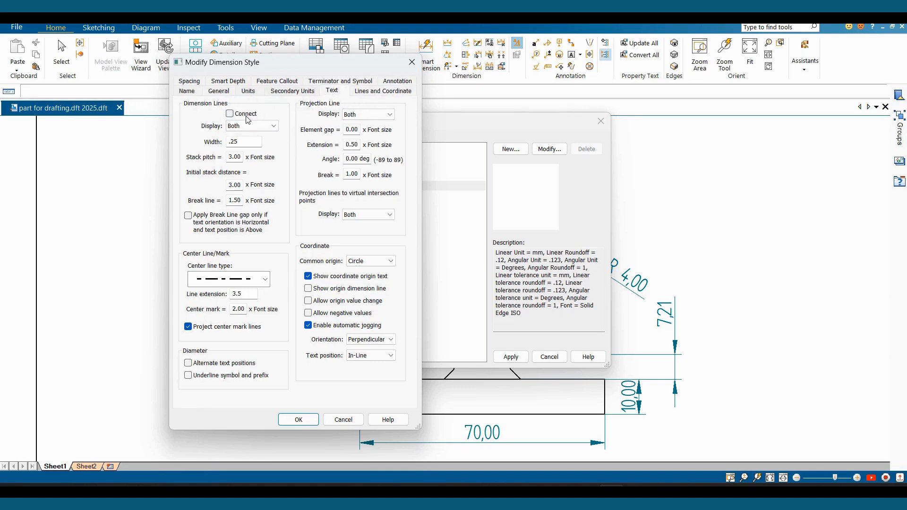
pyautogui.click(227, 184)
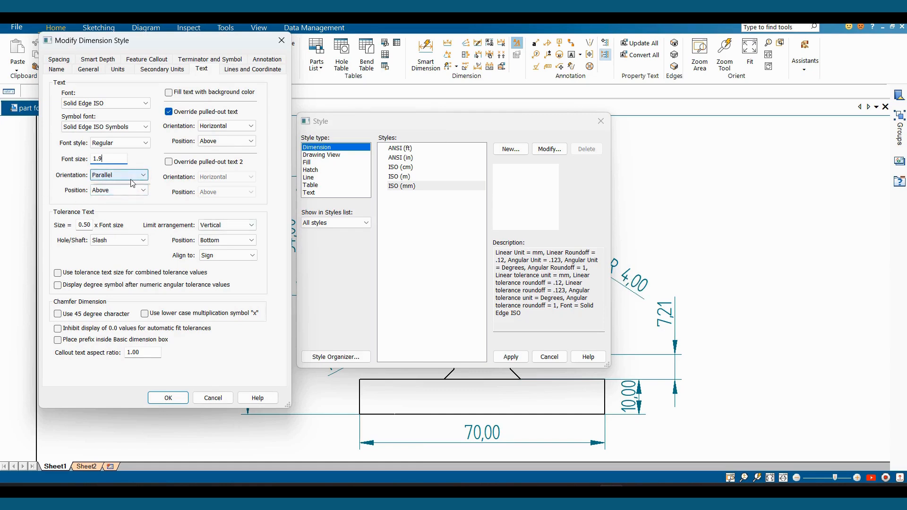
pyautogui.click(116, 175)
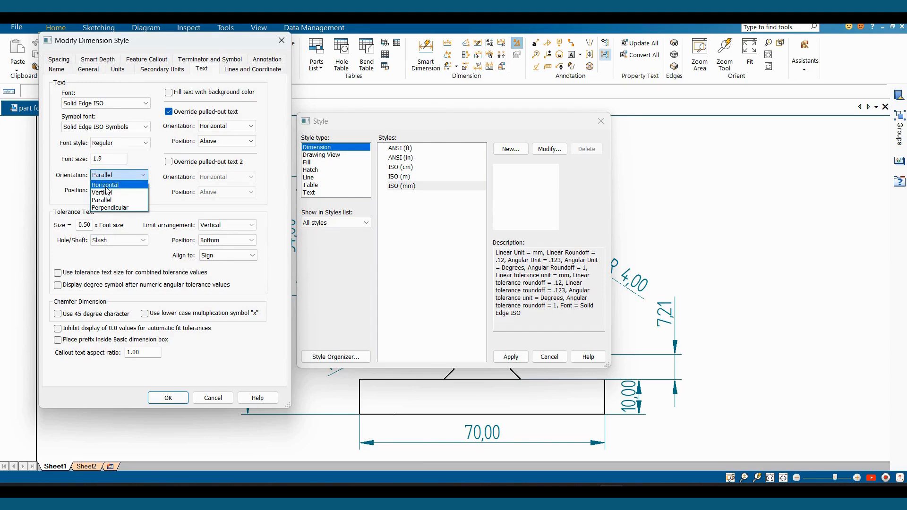
# Disable trailing zeros and set the linear round-off to .1 in the ISO (mm) dimension style
pyautogui.click(117, 69)
pyautogui.click(117, 69)
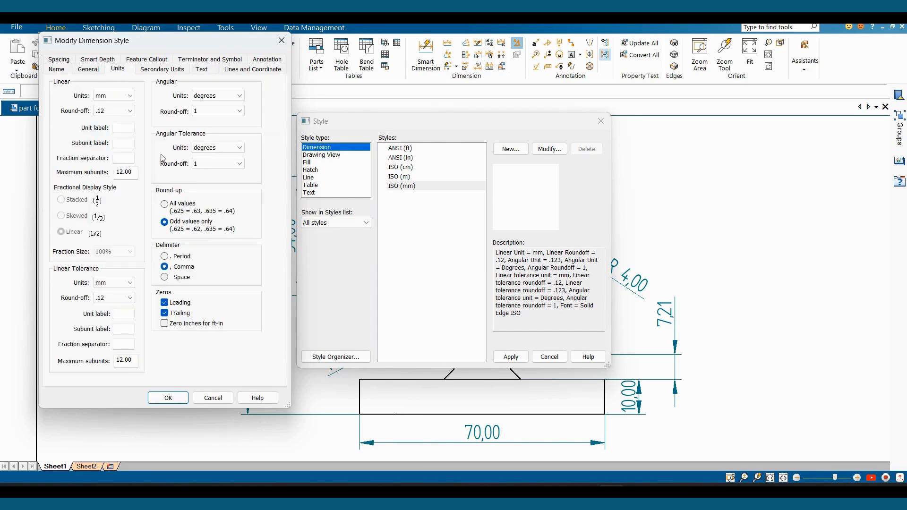
pyautogui.click(165, 315)
pyautogui.click(113, 110)
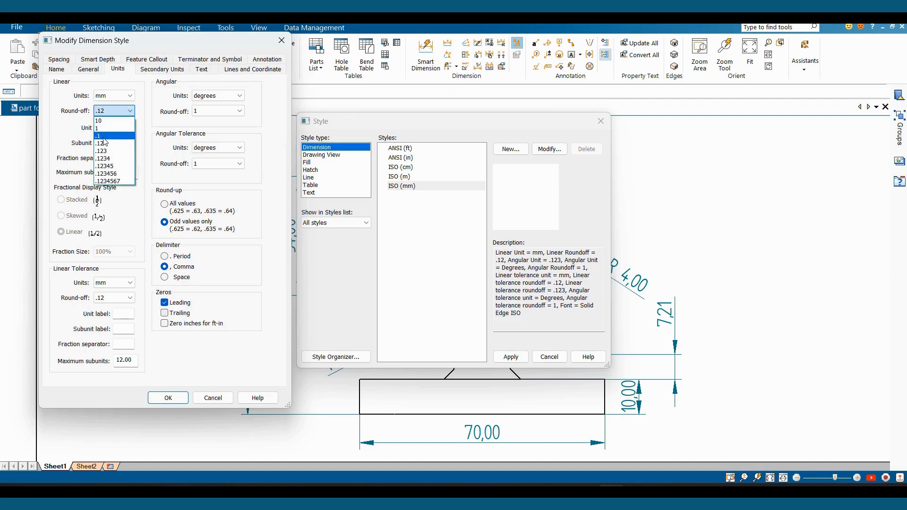
pyautogui.click(105, 137)
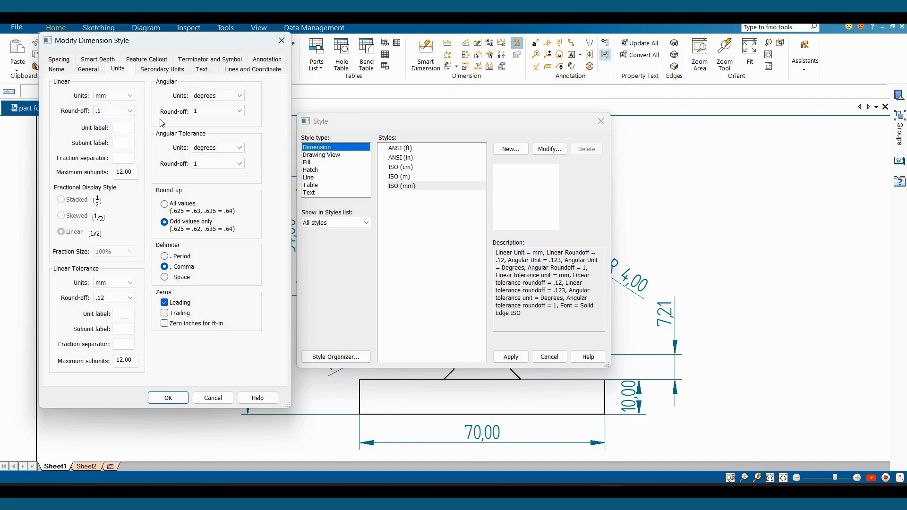
# Set the ISO (mm) style's origin terminator type to Dot, apply it, and check the front view's dimensions
pyautogui.click(208, 61)
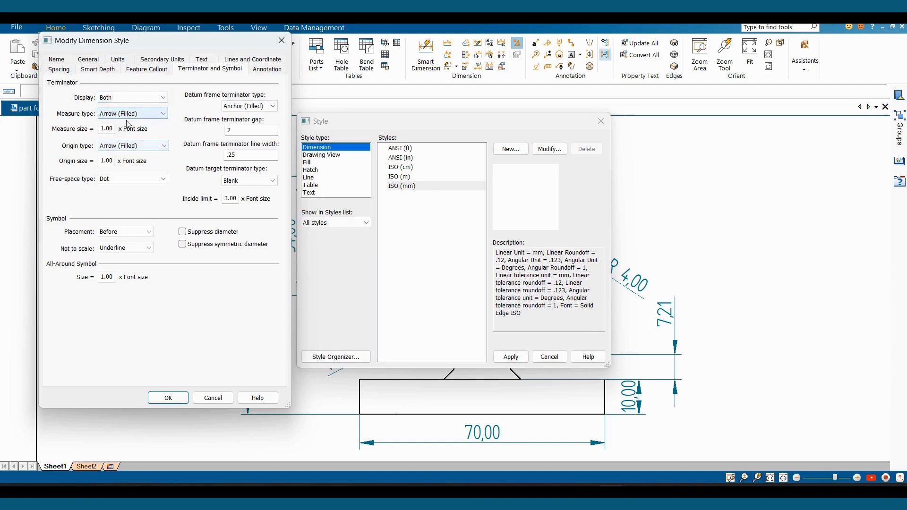
pyautogui.click(116, 146)
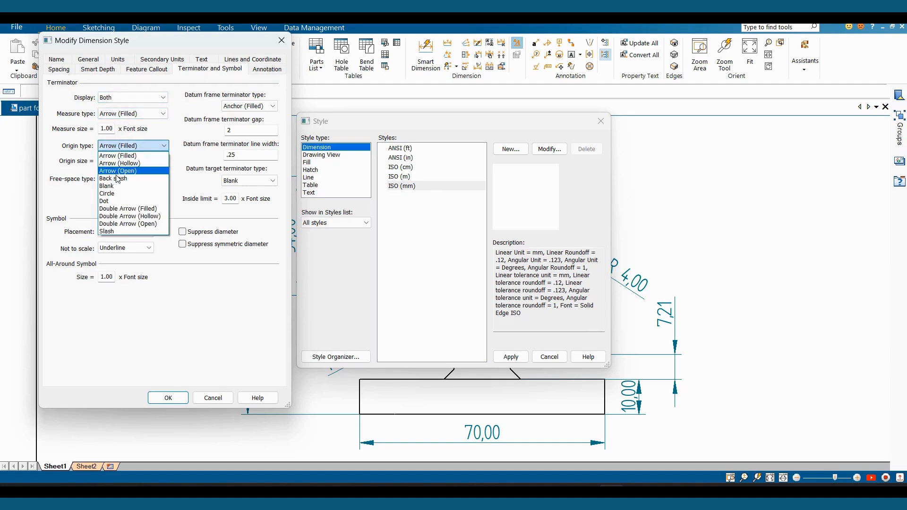
pyautogui.click(121, 202)
pyautogui.click(168, 399)
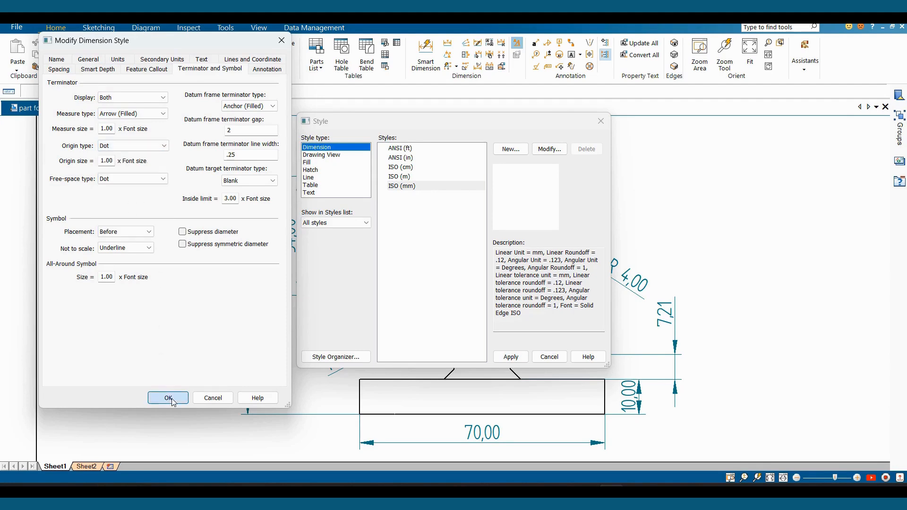
pyautogui.click(511, 357)
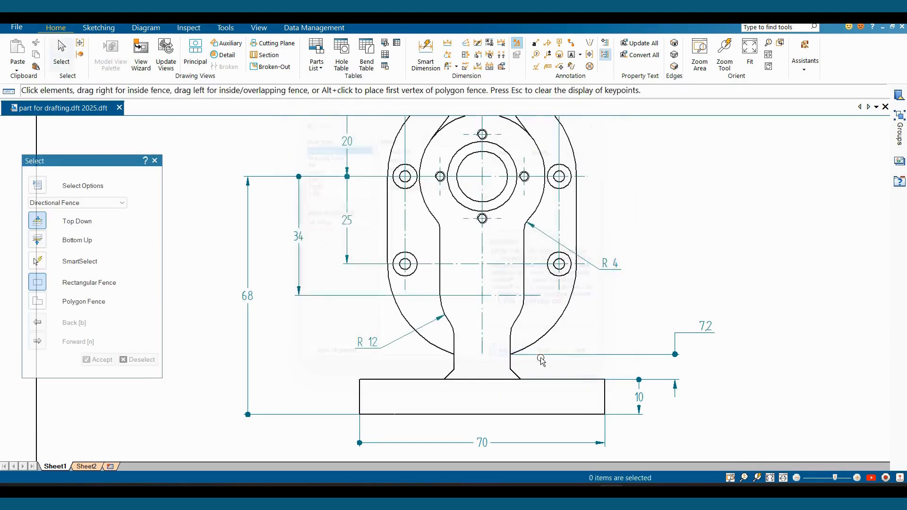
pyautogui.scroll(1, 651, 295)
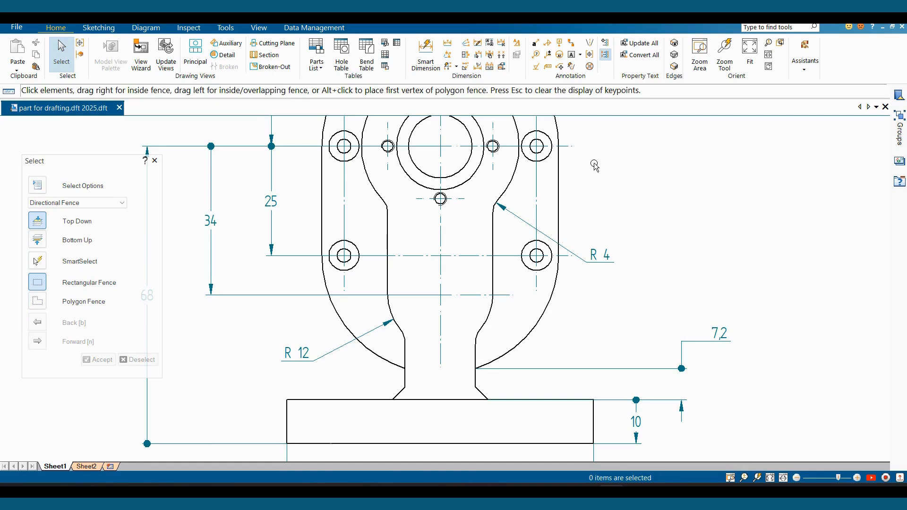
# Set the measure terminator type of the ISO (mm) dimension style to Dot and apply the style
pyautogui.click(517, 43)
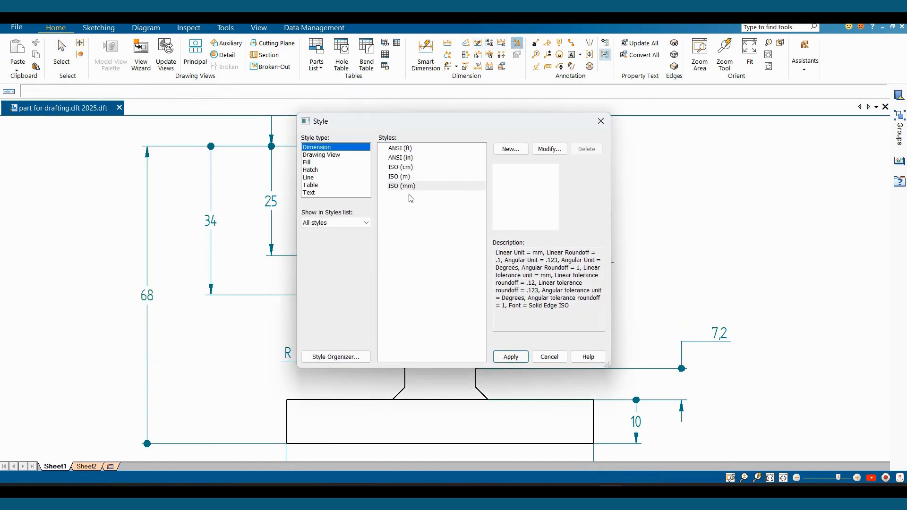
pyautogui.click(549, 149)
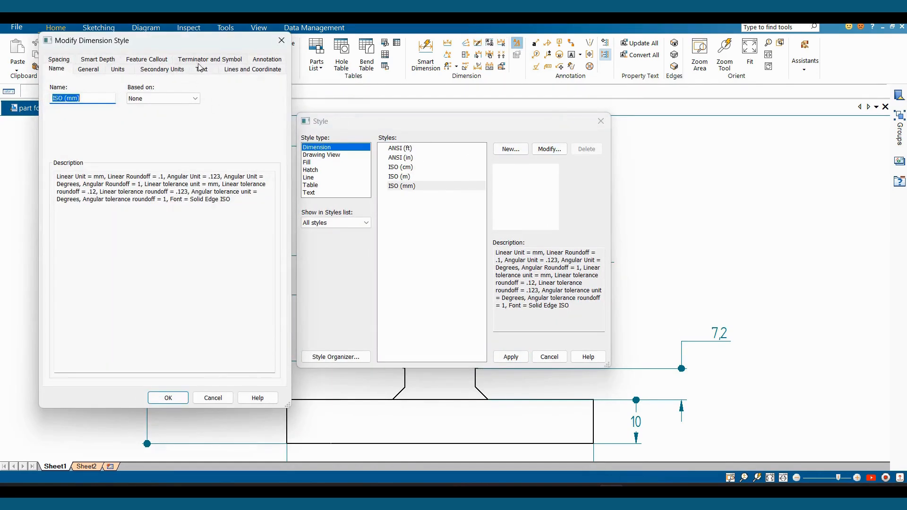
pyautogui.click(200, 61)
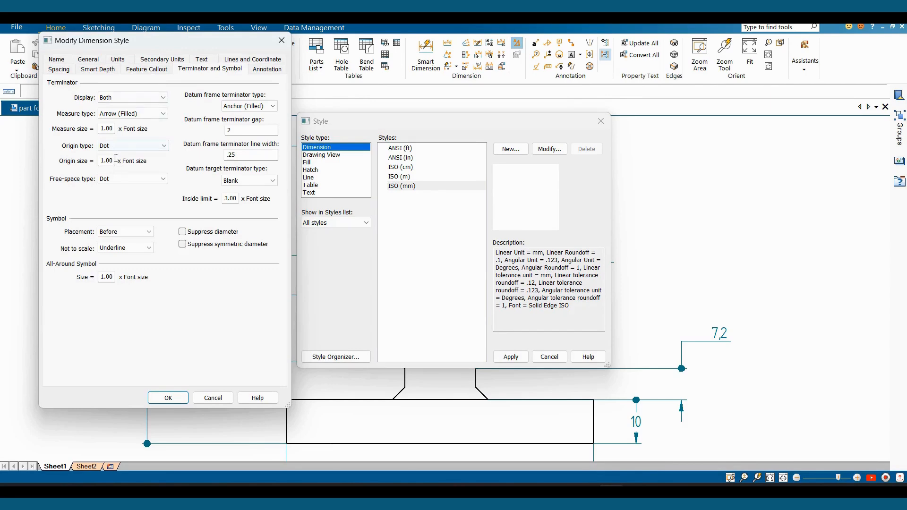
pyautogui.click(121, 114)
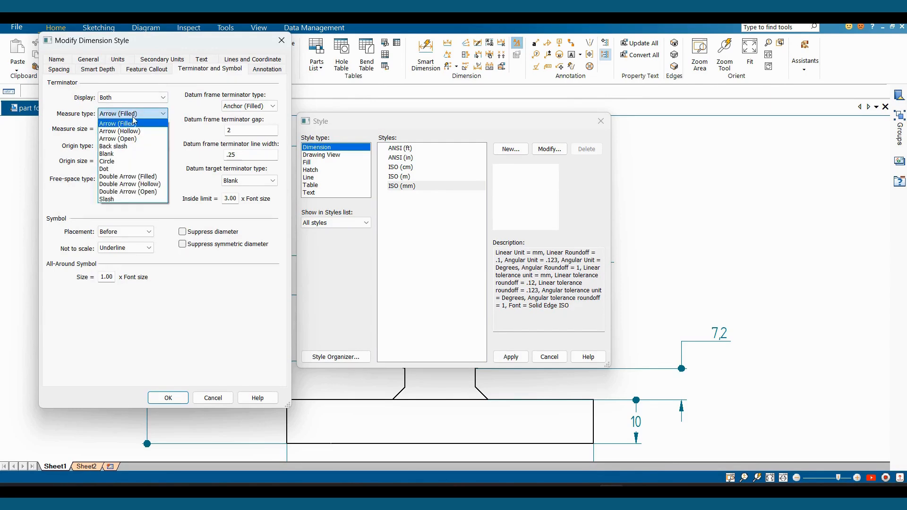
pyautogui.click(111, 170)
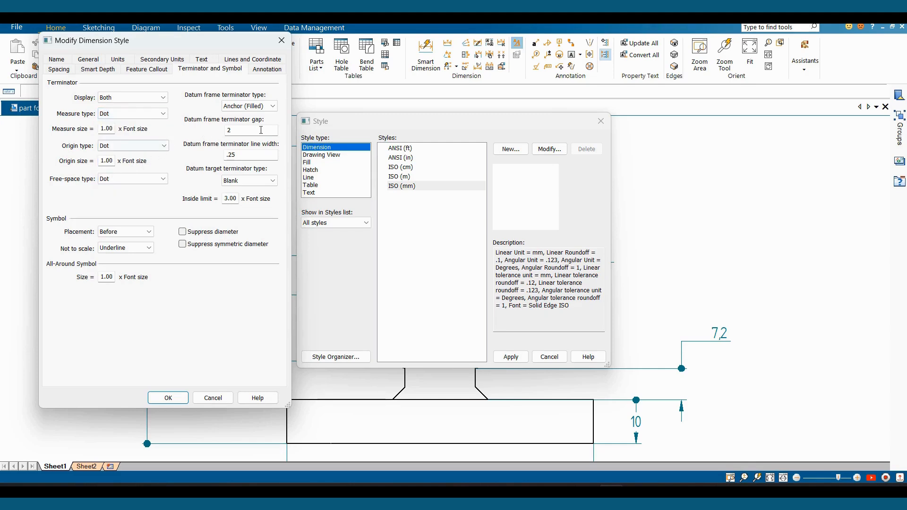
pyautogui.click(169, 398)
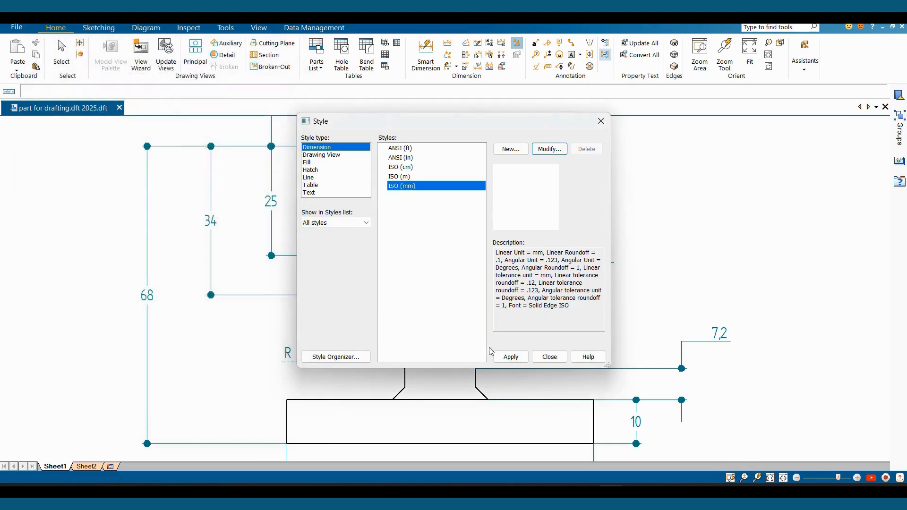
pyautogui.click(510, 358)
pyautogui.click(548, 358)
pyautogui.scroll(-1, 730, 305)
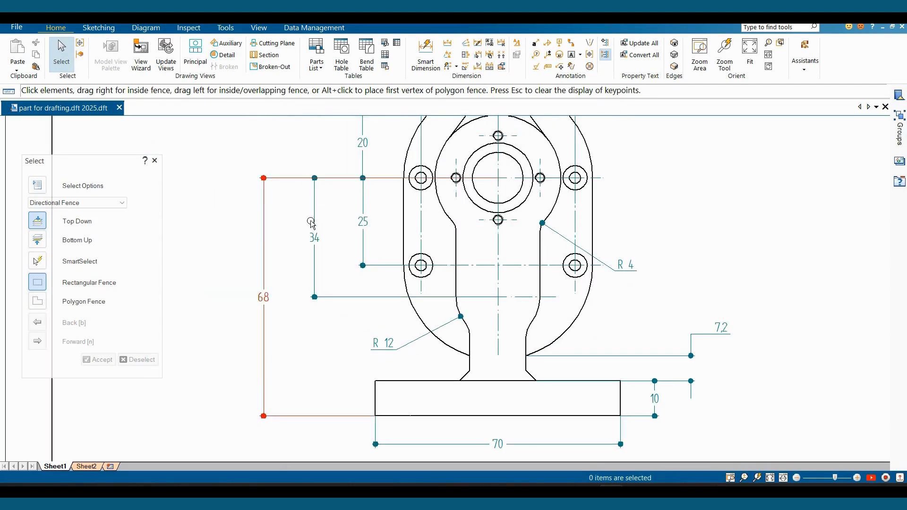
pyautogui.scroll(-2, 439, 321)
# Set the measure, origin and free-space terminator types of the ISO (mm) dimension style to Arrow (Filled) and apply it
pyautogui.click(465, 57)
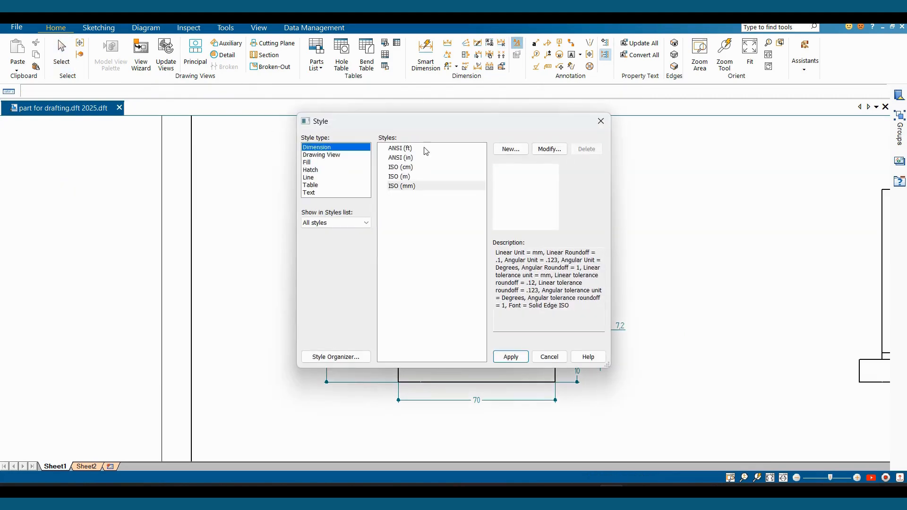
pyautogui.click(555, 154)
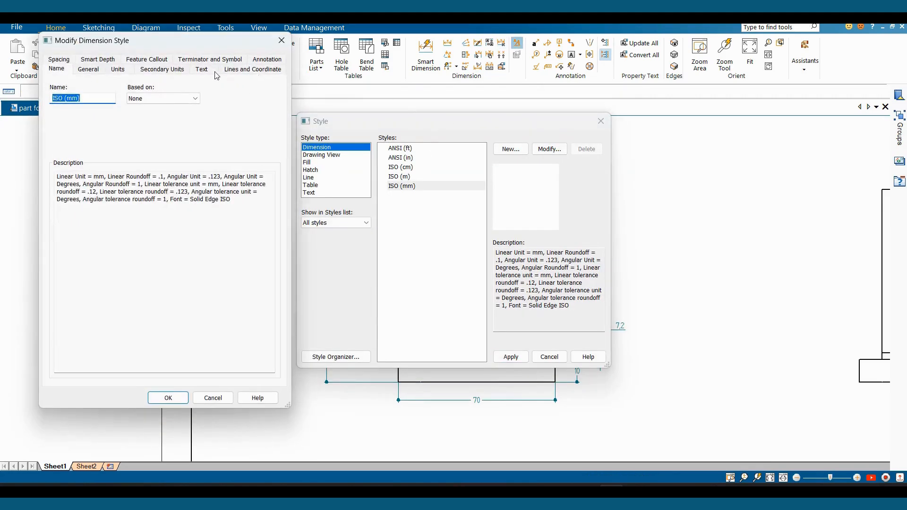
pyautogui.click(228, 62)
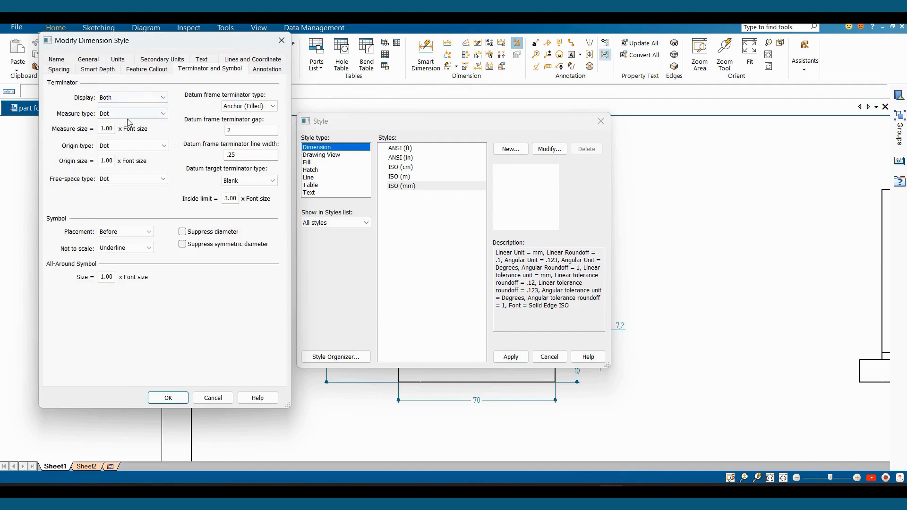
pyautogui.click(130, 115)
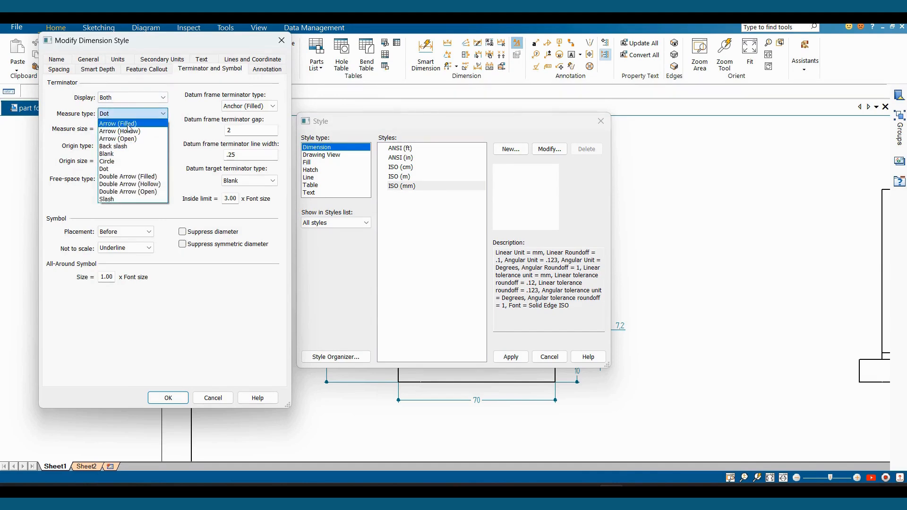
pyautogui.click(128, 123)
pyautogui.click(130, 178)
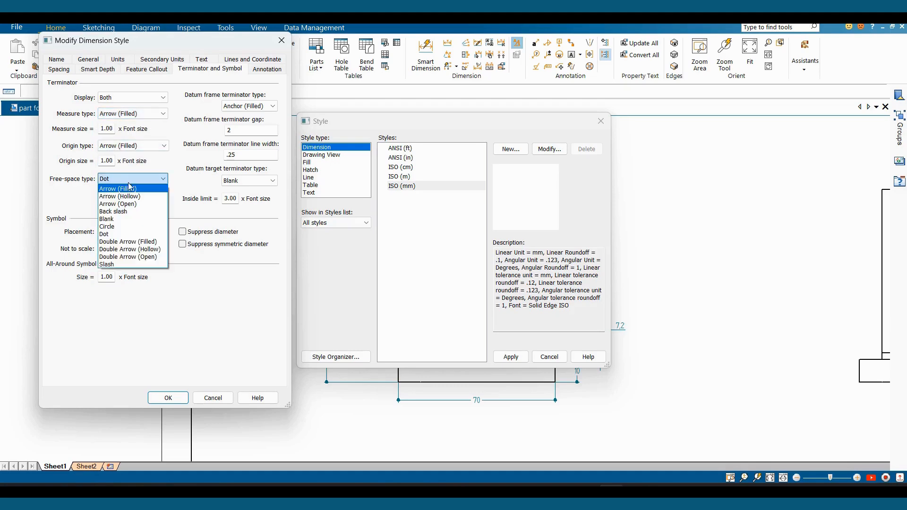
pyautogui.click(126, 189)
pyautogui.press('Return')
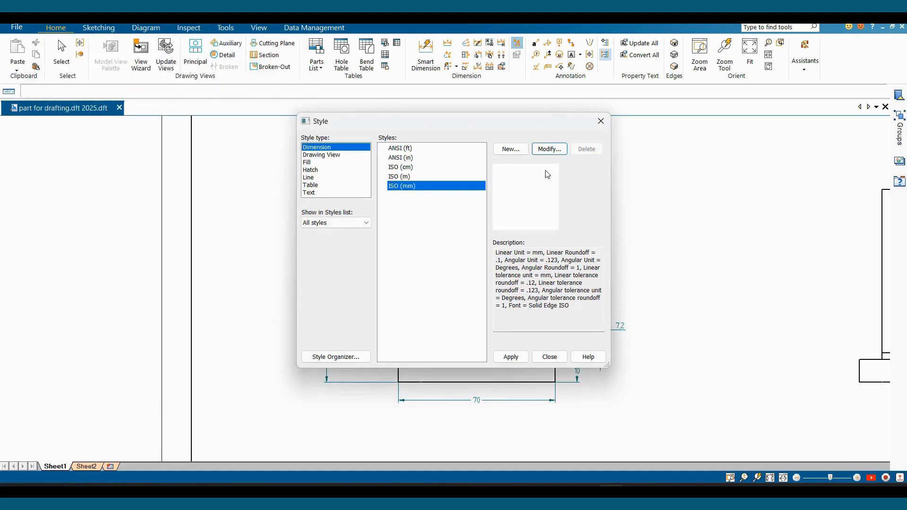
pyautogui.click(511, 356)
pyautogui.click(550, 357)
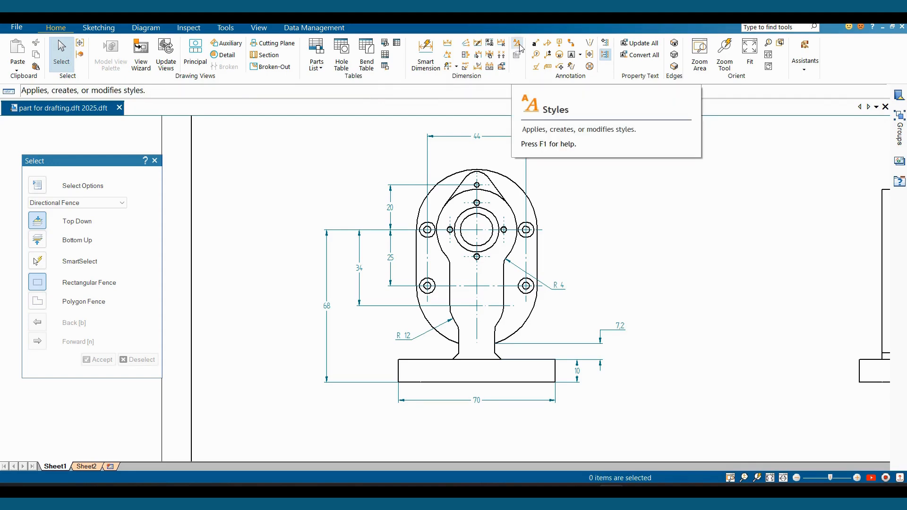
# Set the text scale of the front view's horizontal hole-spacing dimension to 2
pyautogui.scroll(-3, 651, 233)
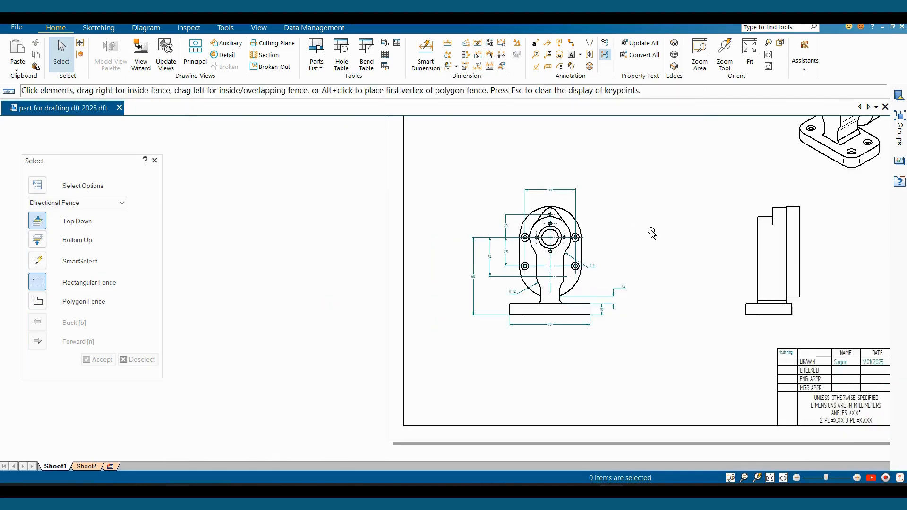
pyautogui.scroll(2, 651, 231)
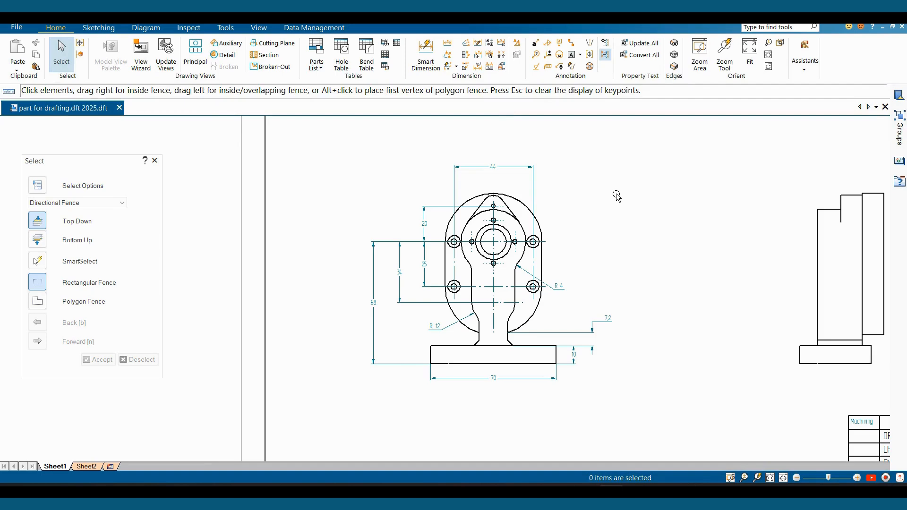
pyautogui.moveTo(617, 194); pyautogui.dragTo(555, 206, button='middle')
pyautogui.click(434, 180)
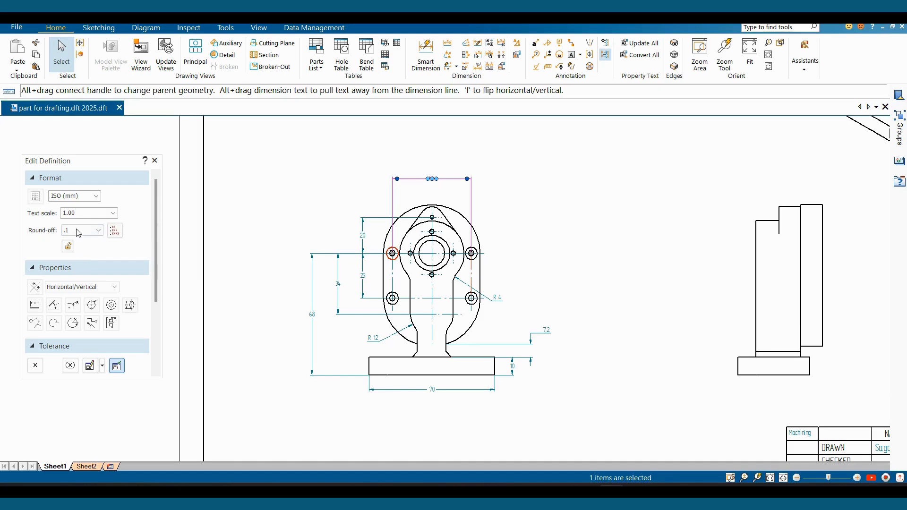
pyautogui.click(81, 214)
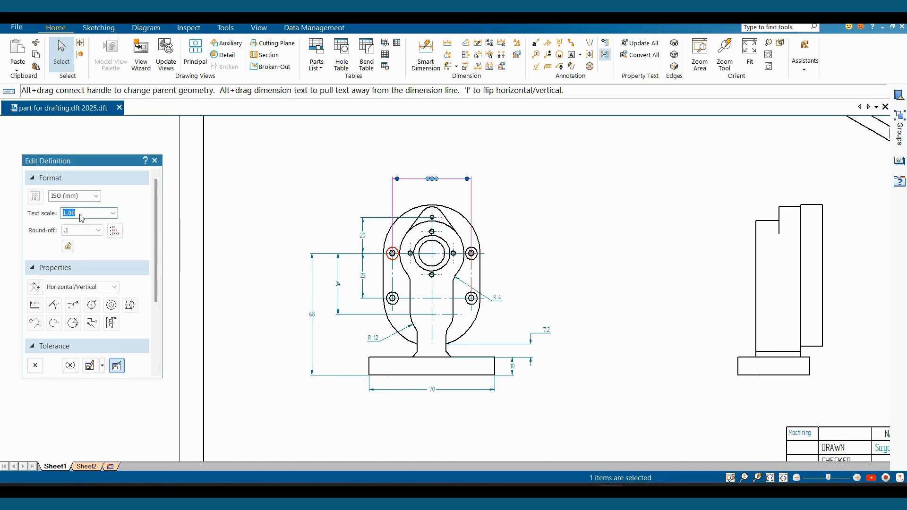
pyautogui.write('2')
pyautogui.press('Return')
pyautogui.click(433, 184)
pyautogui.click(545, 196)
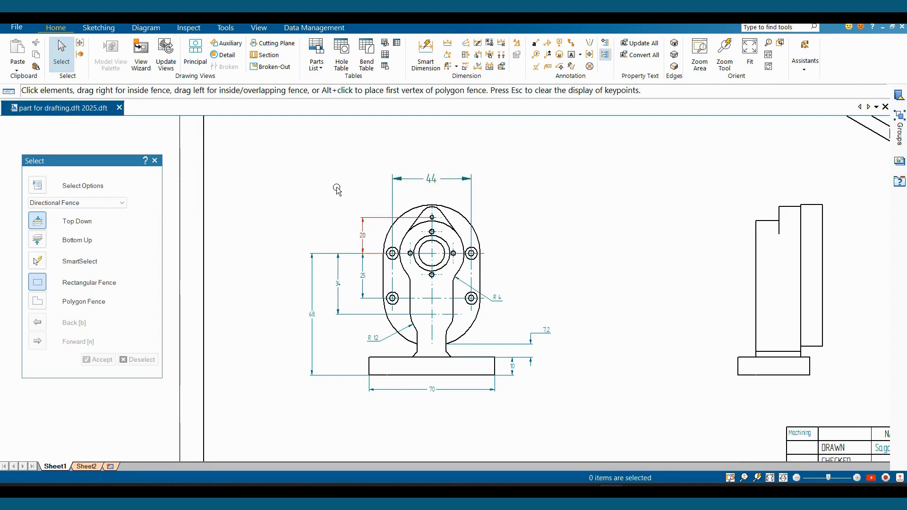
# Dimension the width of the side view's upper step with Smart Dimension, placing the dimension above the view
pyautogui.click(428, 66)
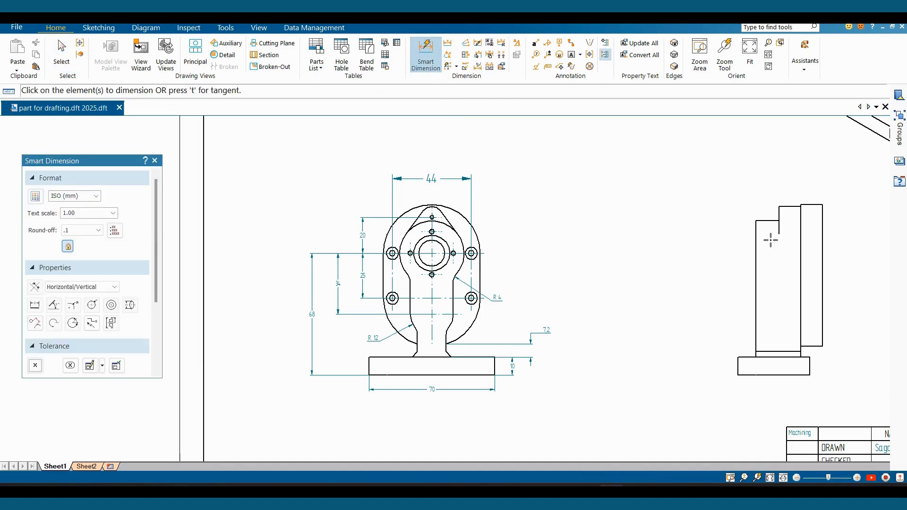
pyautogui.click(767, 221)
pyautogui.click(761, 200)
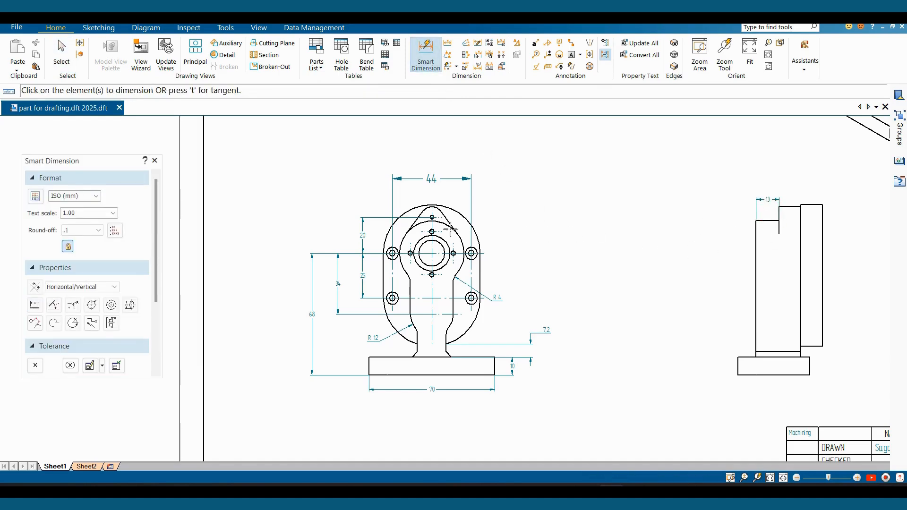
pyautogui.press('Escape')
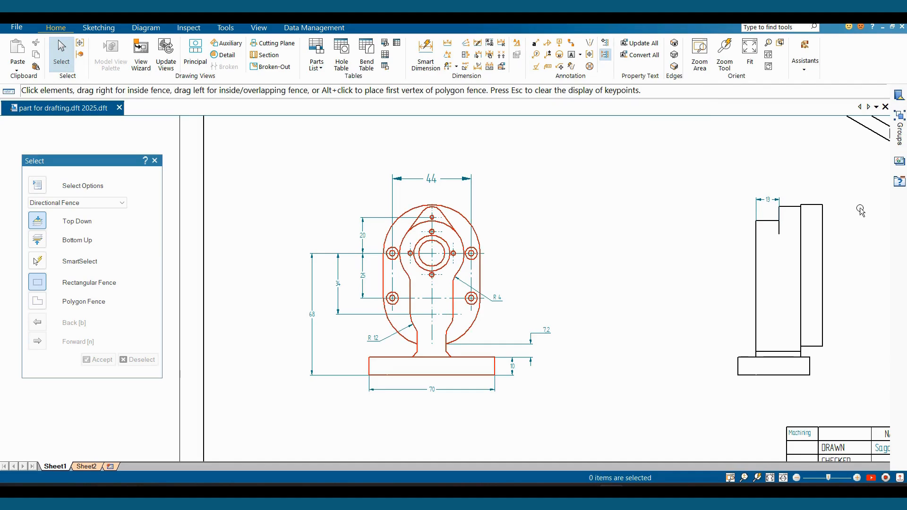
pyautogui.click(768, 200)
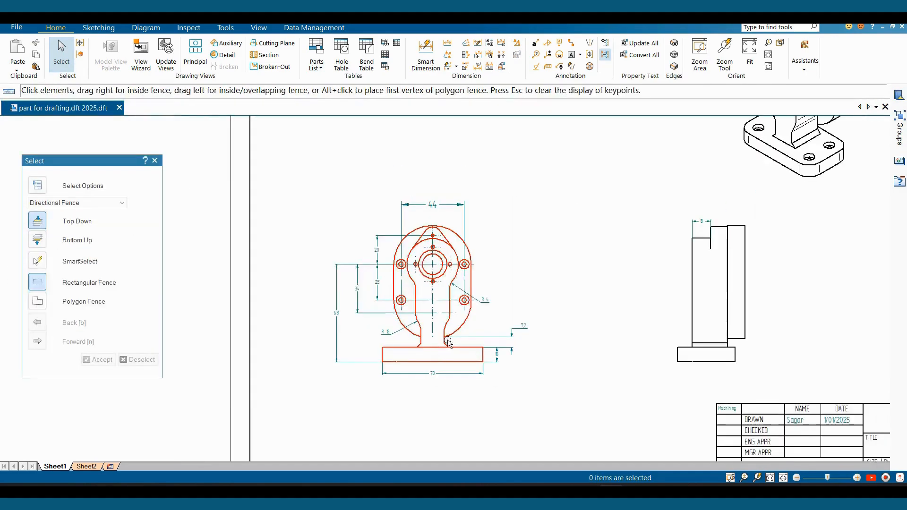
pyautogui.scroll(2, 482, 319)
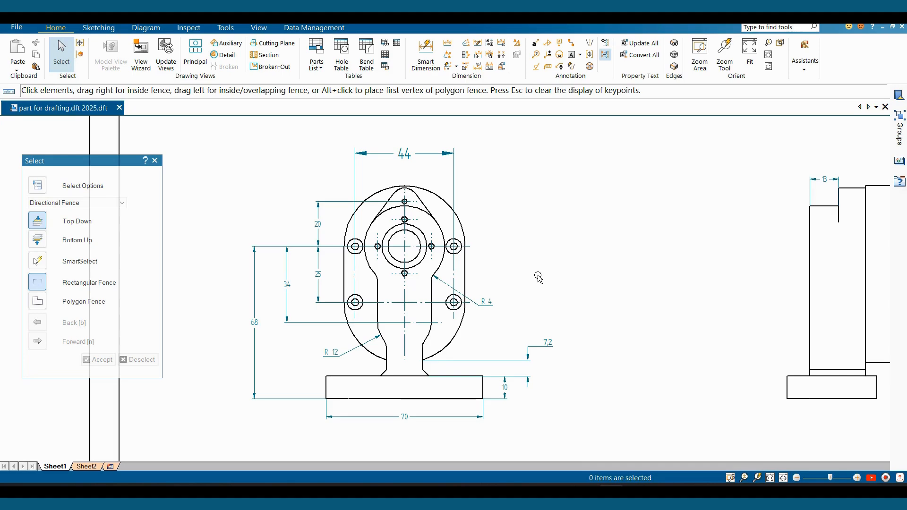
# Add the prefix "2X" to the R 4 radius dimension in the front view
pyautogui.scroll(-1, 543, 295)
pyautogui.scroll(2, 522, 307)
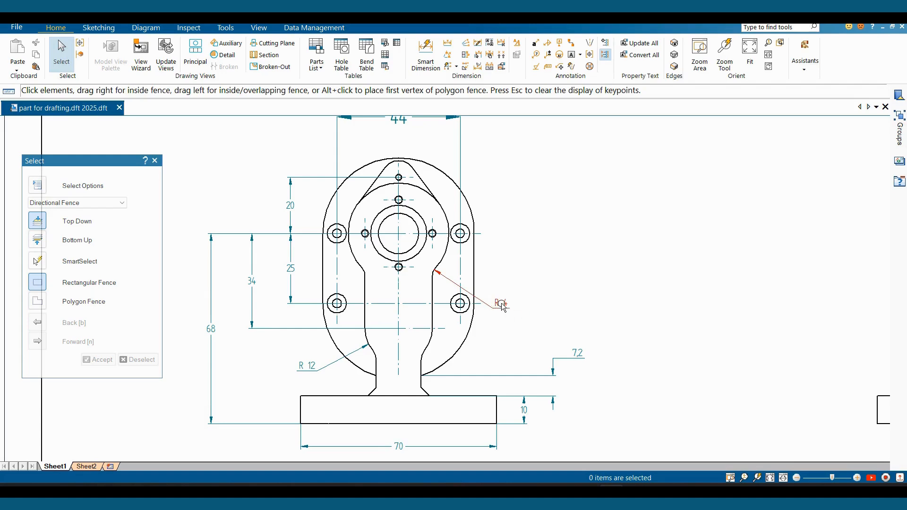
pyautogui.scroll(2, 500, 304)
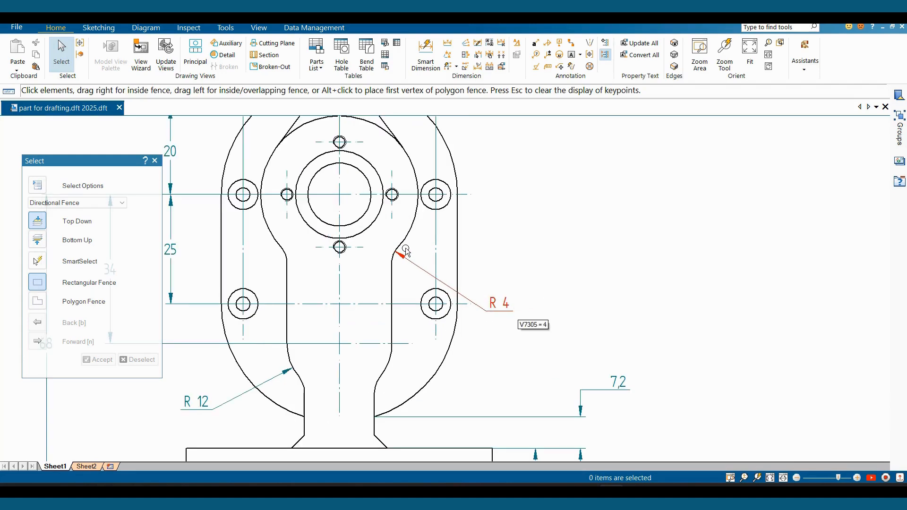
pyautogui.click(497, 305)
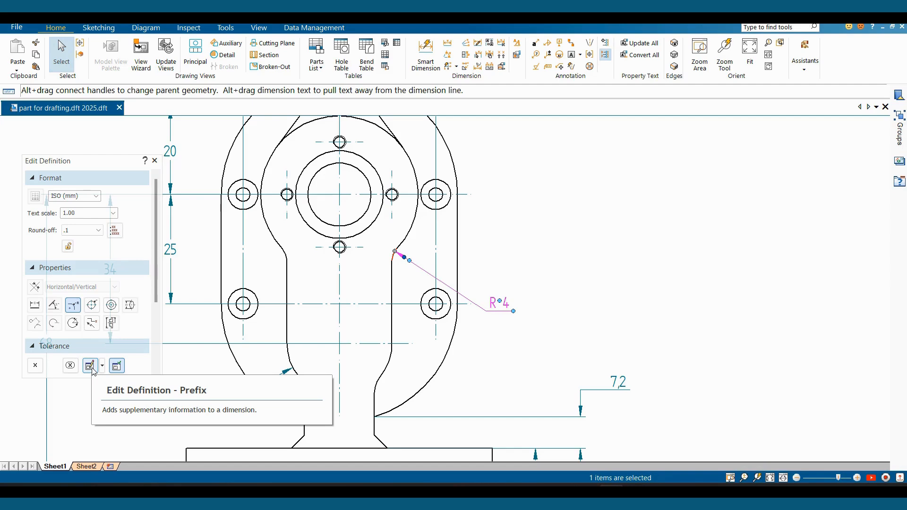
pyautogui.click(91, 366)
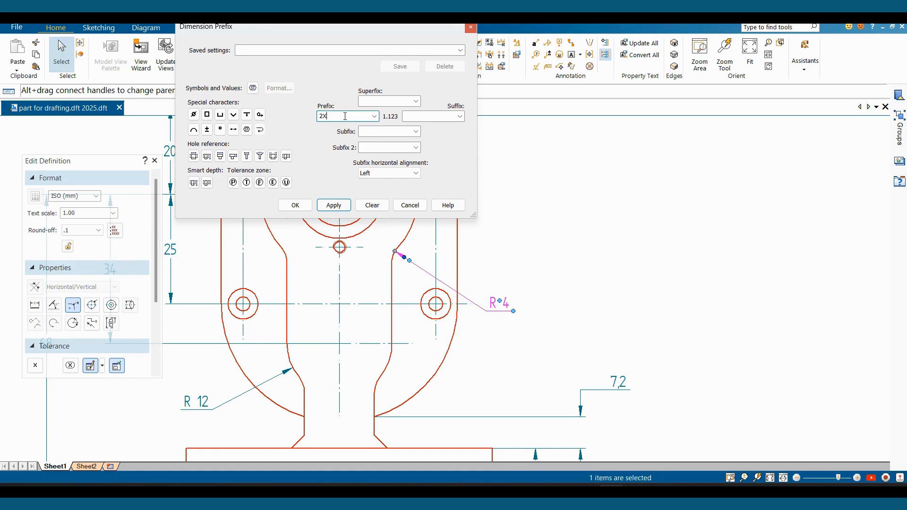
pyautogui.click(333, 205)
pyautogui.click(602, 302)
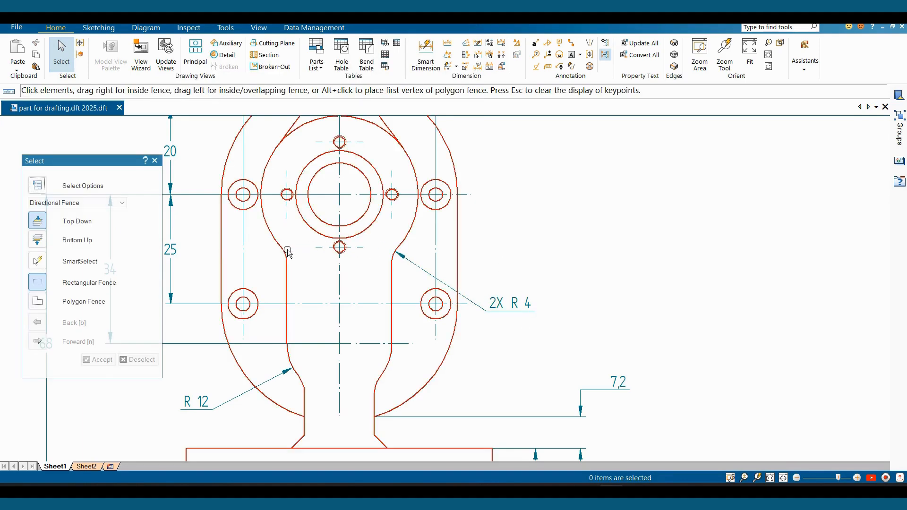
# Copy the prefix attribute from the R 4 dimension to the R 12 radius dimension
pyautogui.scroll(-1, 496, 330)
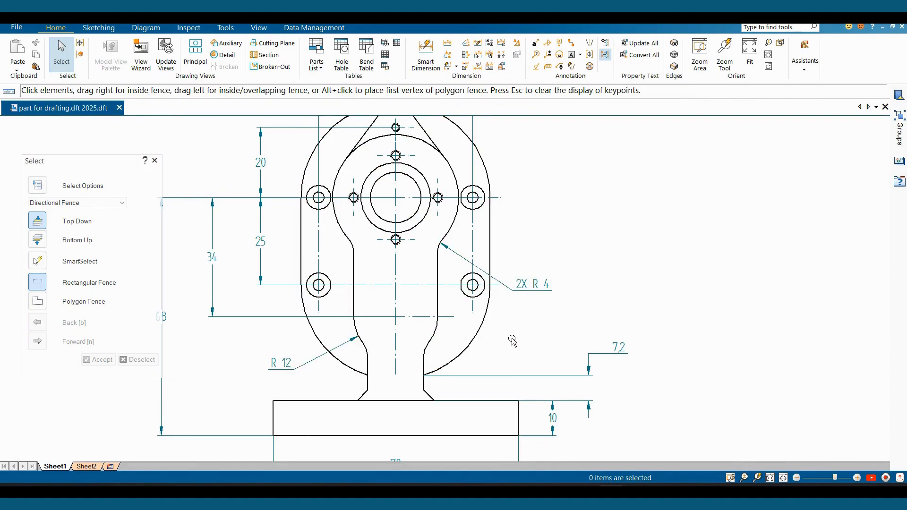
pyautogui.click(491, 57)
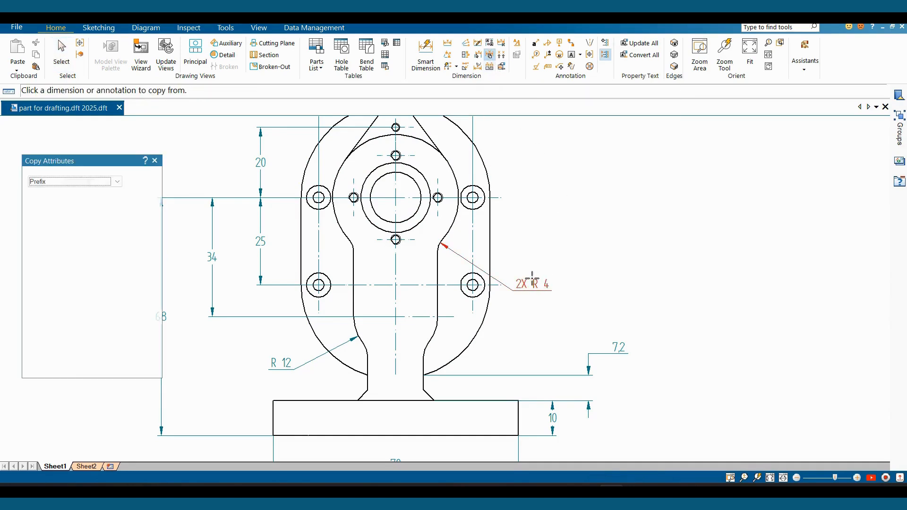
pyautogui.scroll(1, 524, 290)
pyautogui.scroll(-2, 569, 288)
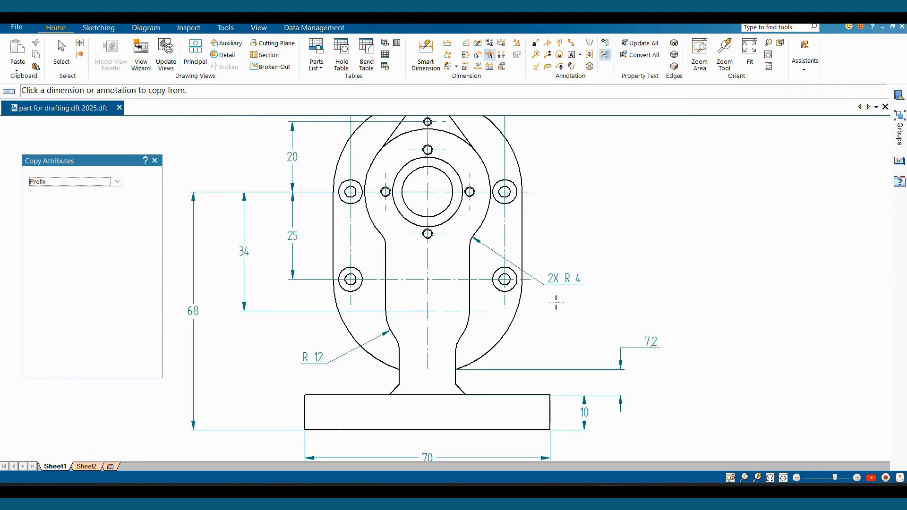
pyautogui.scroll(1, 556, 302)
pyautogui.click(558, 281)
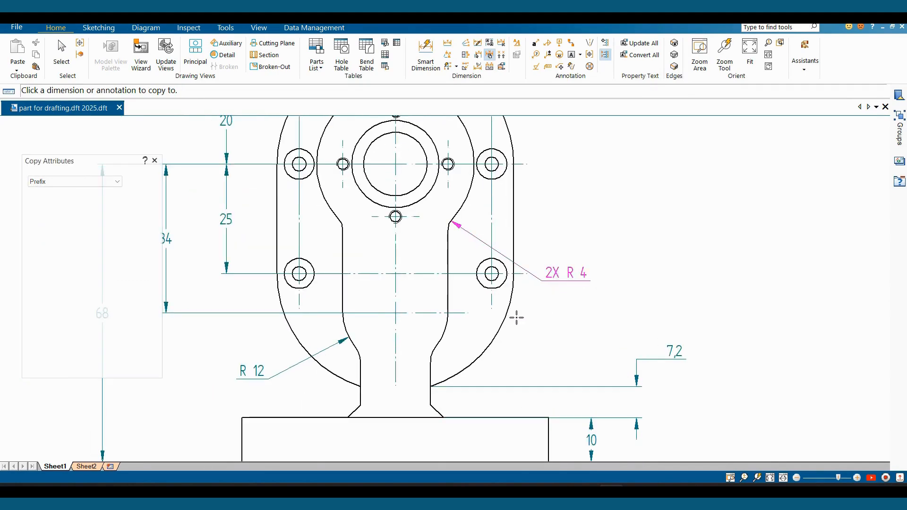
pyautogui.scroll(-1, 516, 317)
pyautogui.scroll(1, 514, 290)
pyautogui.scroll(1, 333, 357)
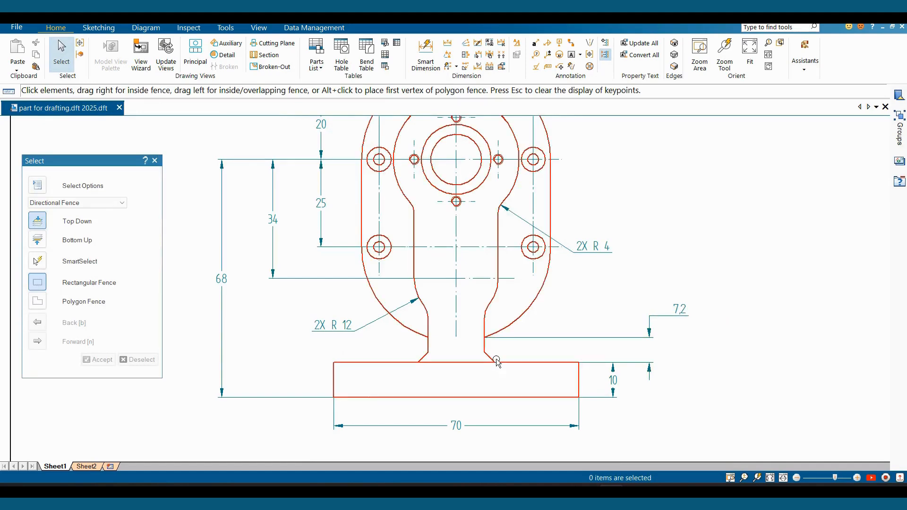
pyautogui.click(617, 268)
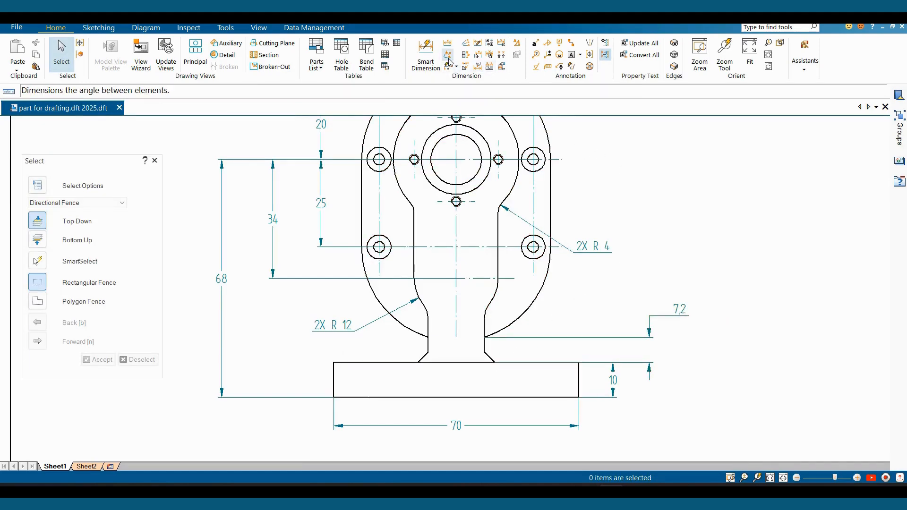
# Place a perpendicular-callout chamfer dimension on the right chamfer at the neck's base and shift its text outward along the leader
pyautogui.click(464, 67)
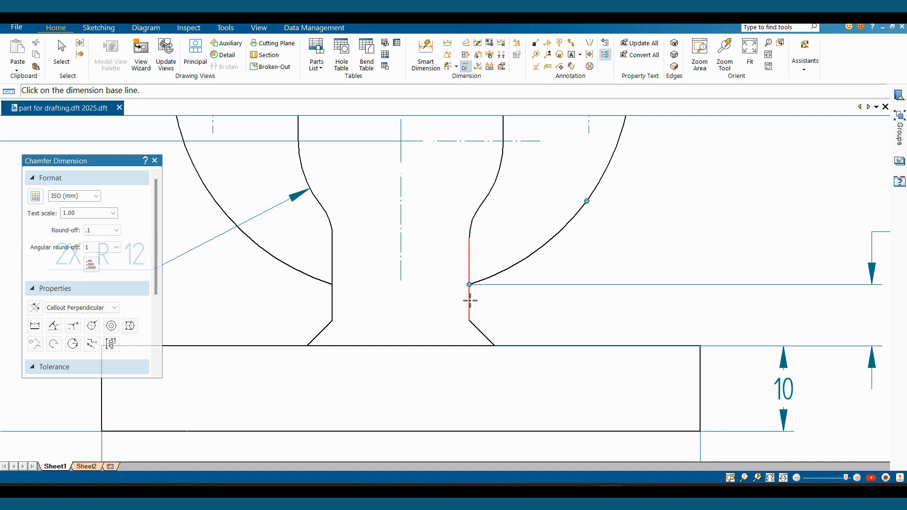
pyautogui.click(469, 301)
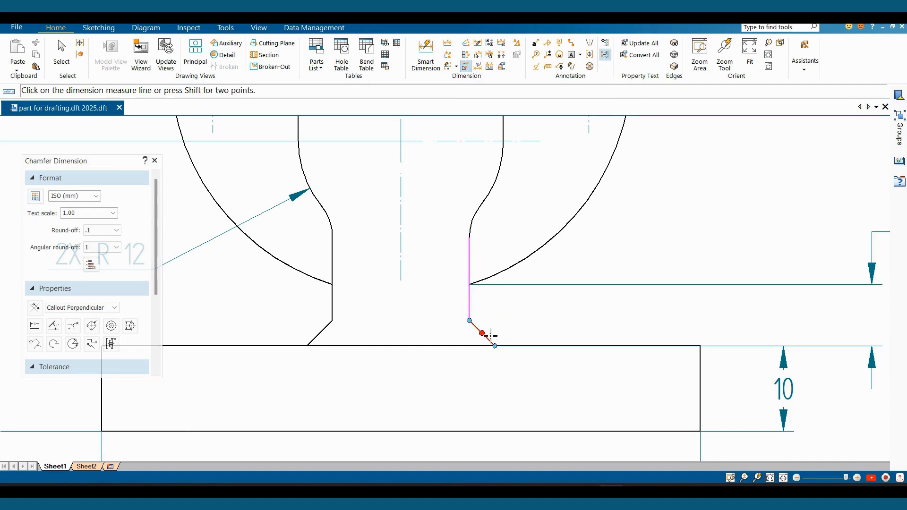
pyautogui.click(482, 332)
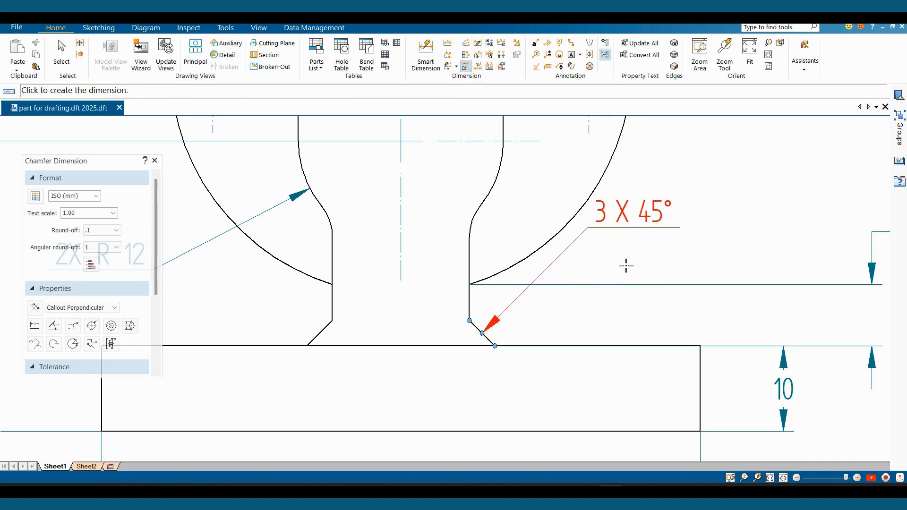
pyautogui.click(626, 265)
pyautogui.press('Escape')
pyautogui.moveTo(656, 215); pyautogui.dragTo(664, 253)
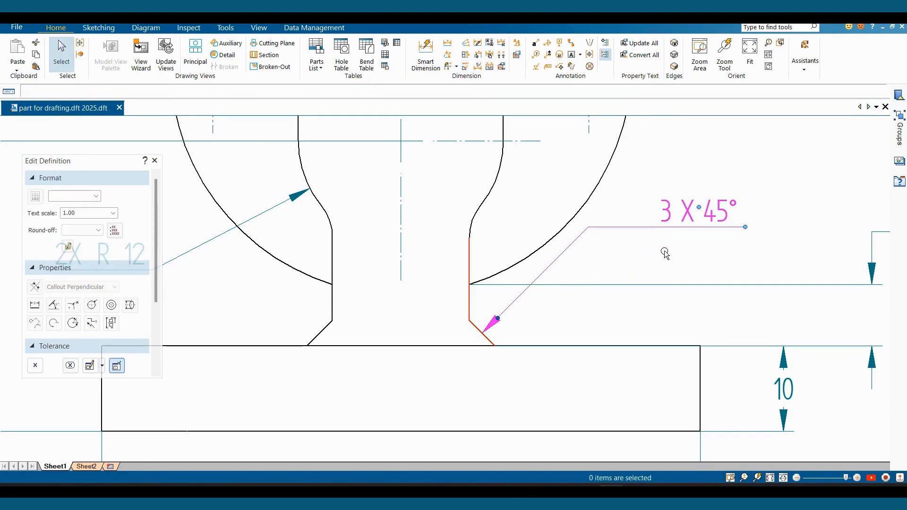
pyautogui.press('Escape')
# Add the prefix "2X CHA." to the chamfer dimension at the base of the neck
pyautogui.scroll(-3, 666, 269)
pyautogui.scroll(-3, 692, 250)
pyautogui.scroll(3, 527, 263)
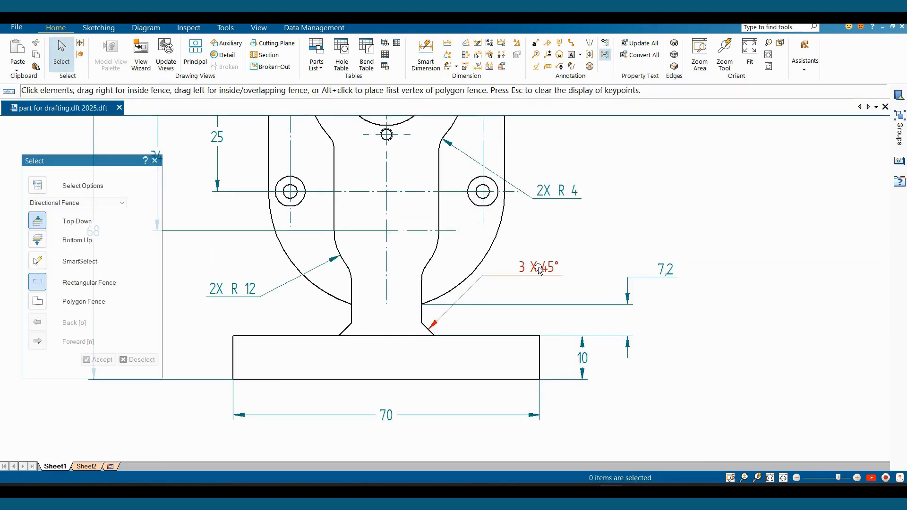
pyautogui.click(543, 268)
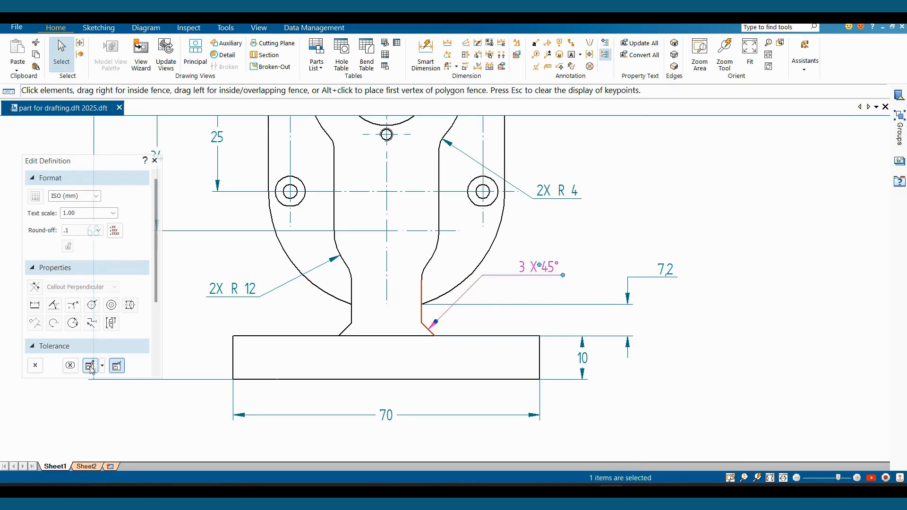
pyautogui.moveTo(118, 160); pyautogui.dragTo(815, 117)
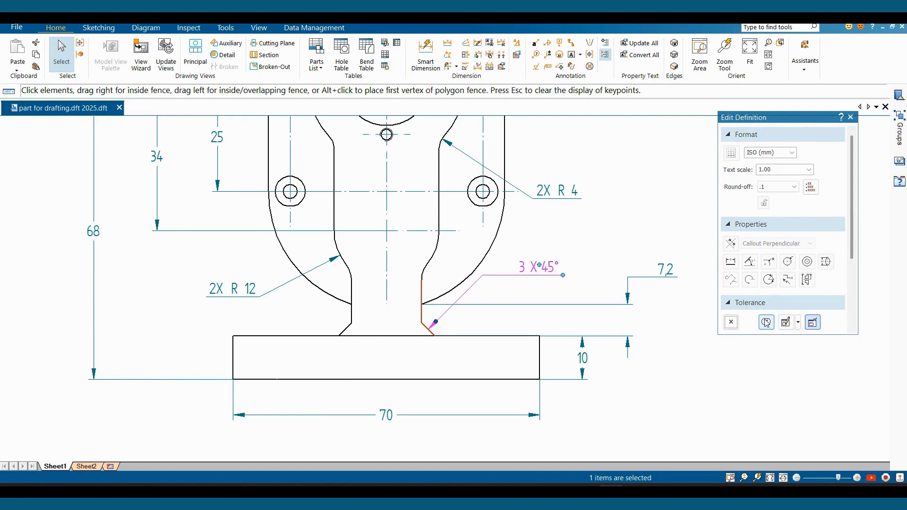
pyautogui.click(787, 322)
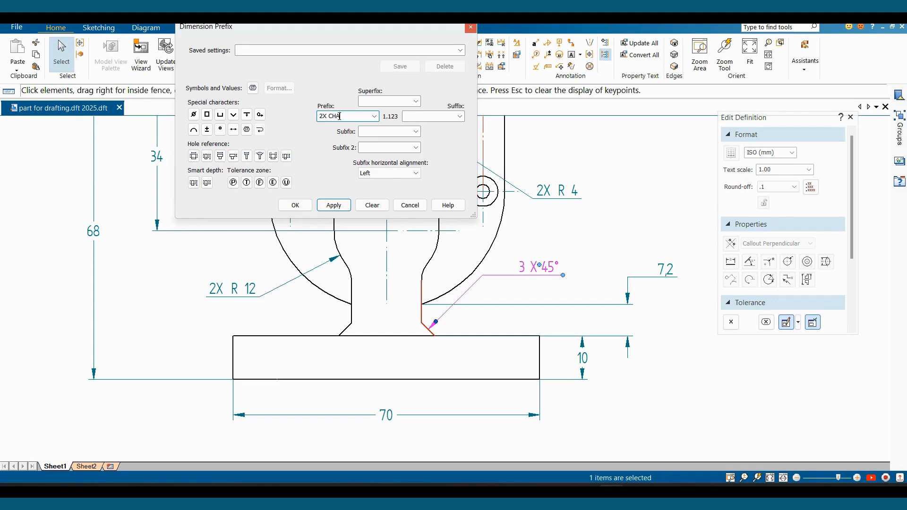
pyautogui.click(334, 205)
pyautogui.click(295, 205)
pyautogui.scroll(2, 511, 281)
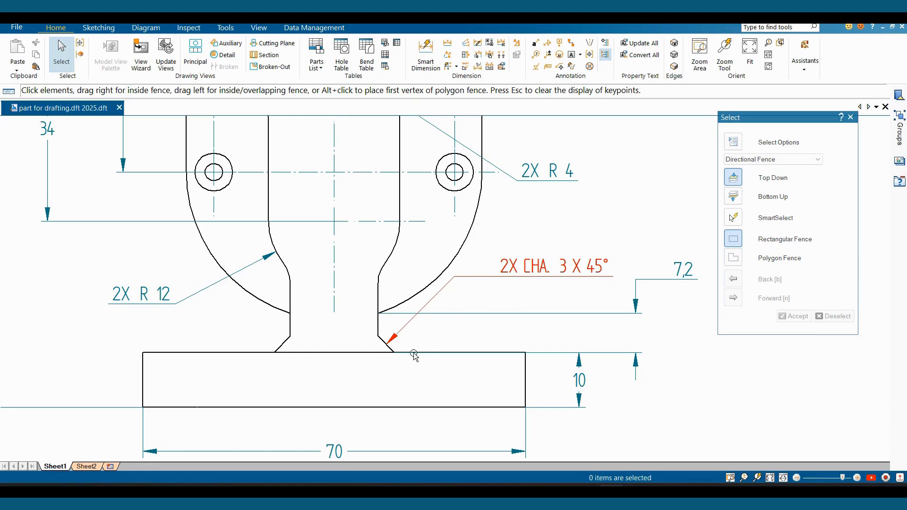
# Set the text scale of the 44 mm hole-spacing dimension above the front view to 1.00
pyautogui.scroll(-5, 403, 347)
pyautogui.scroll(2, 433, 209)
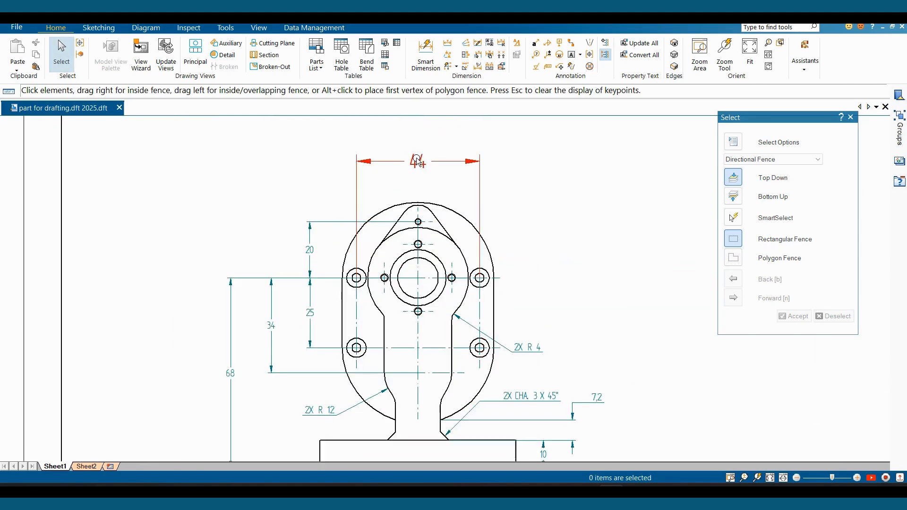
pyautogui.click(459, 162)
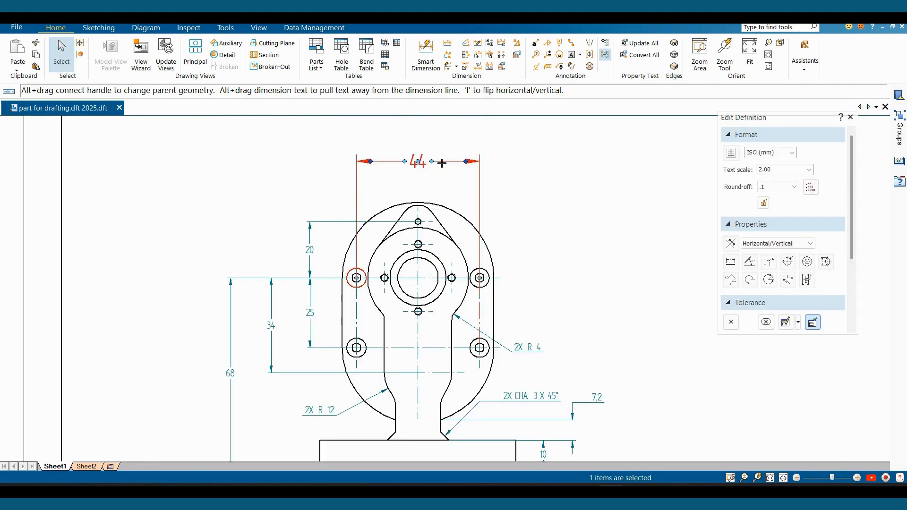
pyautogui.click(808, 170)
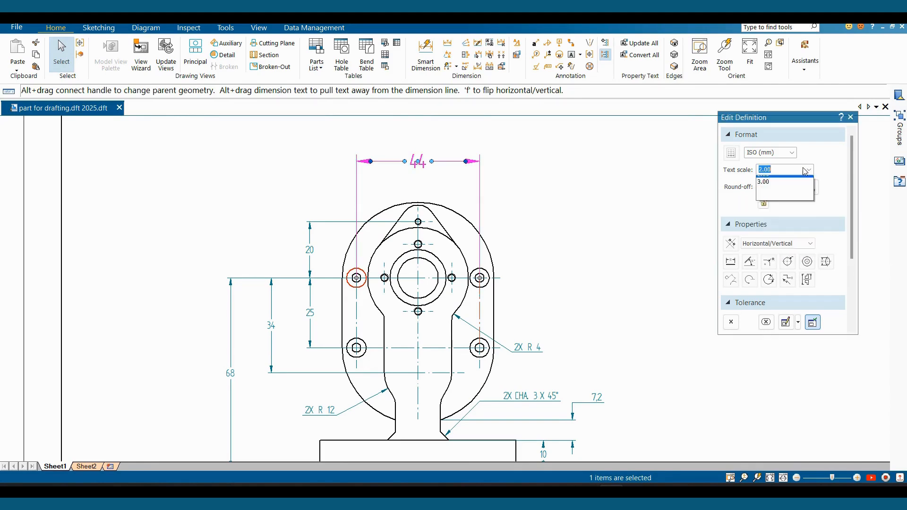
pyautogui.click(775, 181)
pyautogui.click(599, 175)
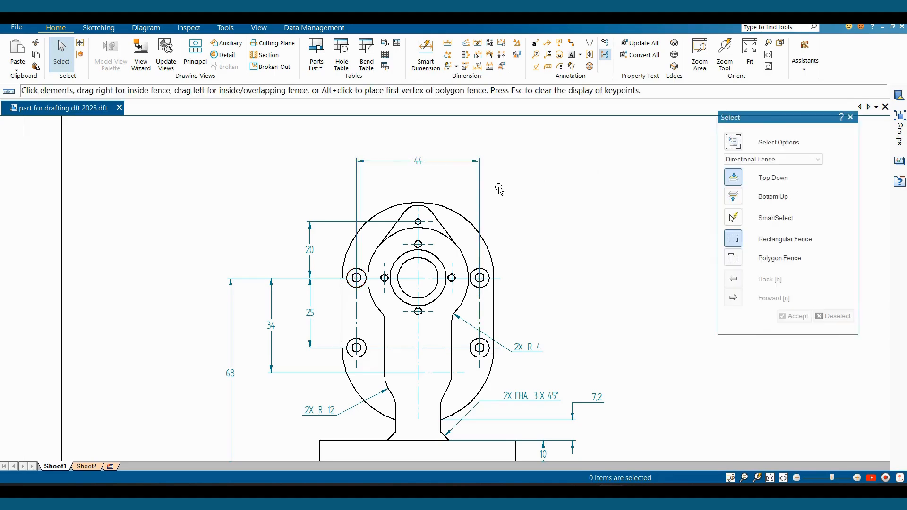
# Dimension the overall depth of the part in the top view with Smart Dimension, placed beside the view's right edge
pyautogui.scroll(-1, 498, 189)
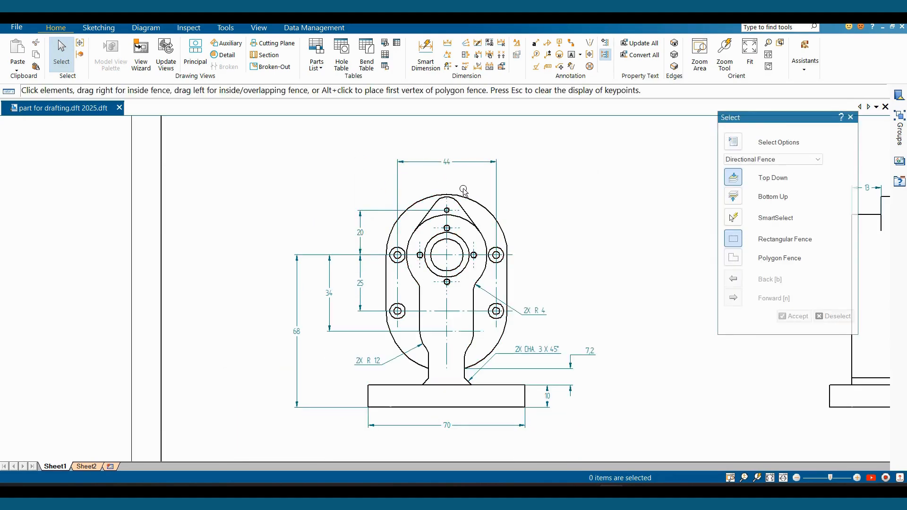
pyautogui.scroll(-3, 473, 198)
pyautogui.scroll(2, 502, 193)
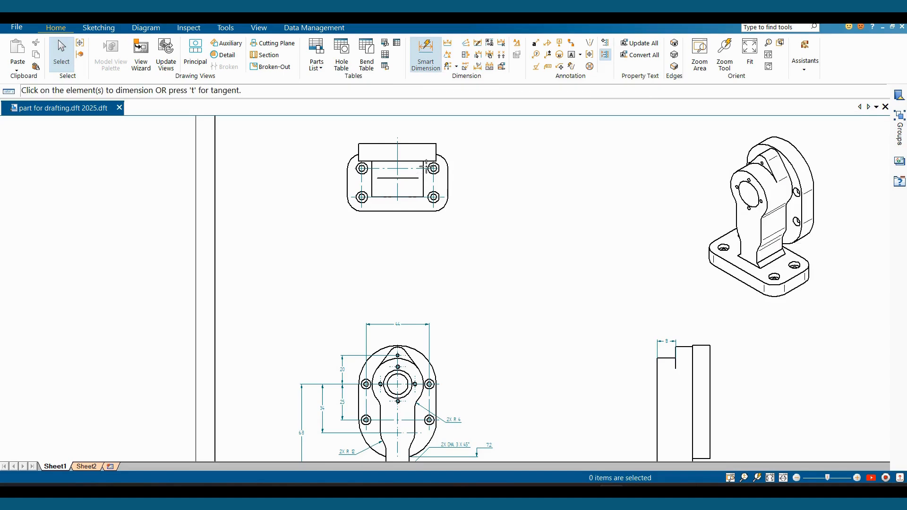
pyautogui.scroll(4, 428, 164)
pyautogui.scroll(-2, 456, 171)
pyautogui.click(447, 134)
pyautogui.click(446, 240)
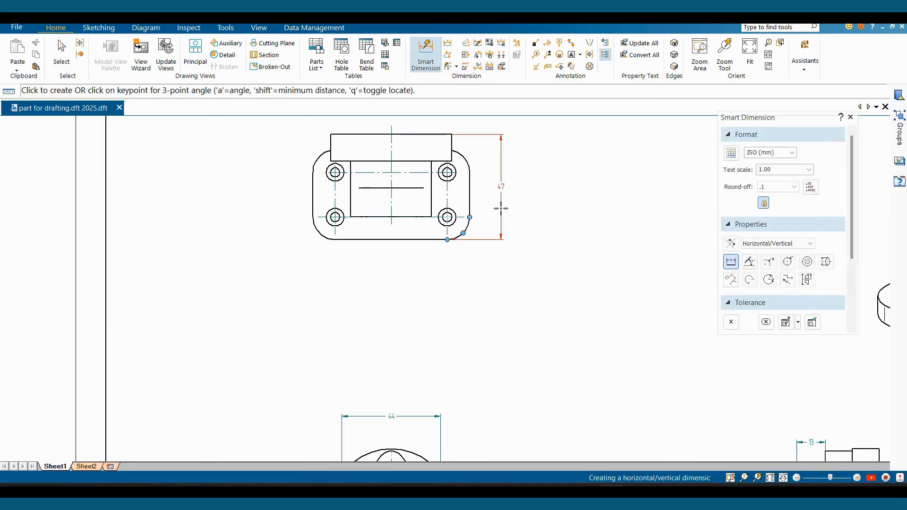
pyautogui.click(500, 208)
# Dimension the vertical spacing of the right-hand base holes and the horizontal spacing of the lower base holes in the top view
pyautogui.scroll(2, 456, 183)
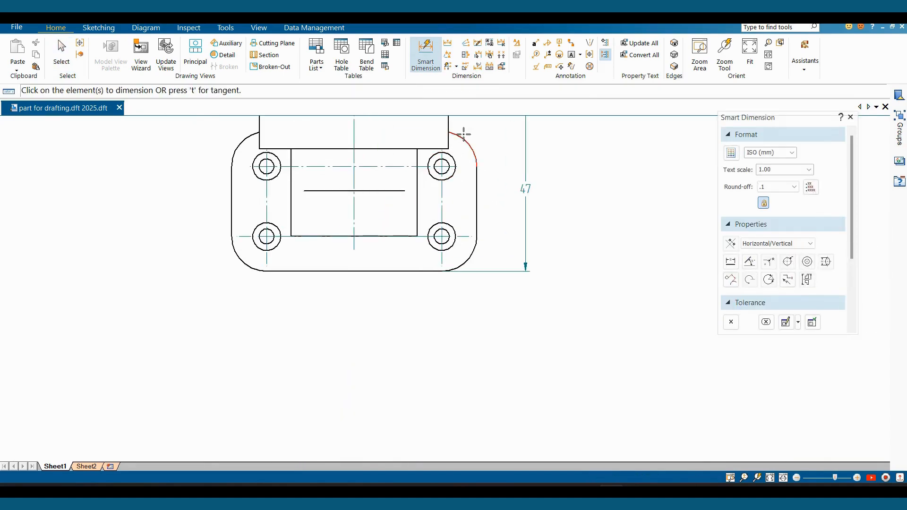
pyautogui.scroll(-1, 472, 191)
pyautogui.click(457, 179)
pyautogui.click(456, 226)
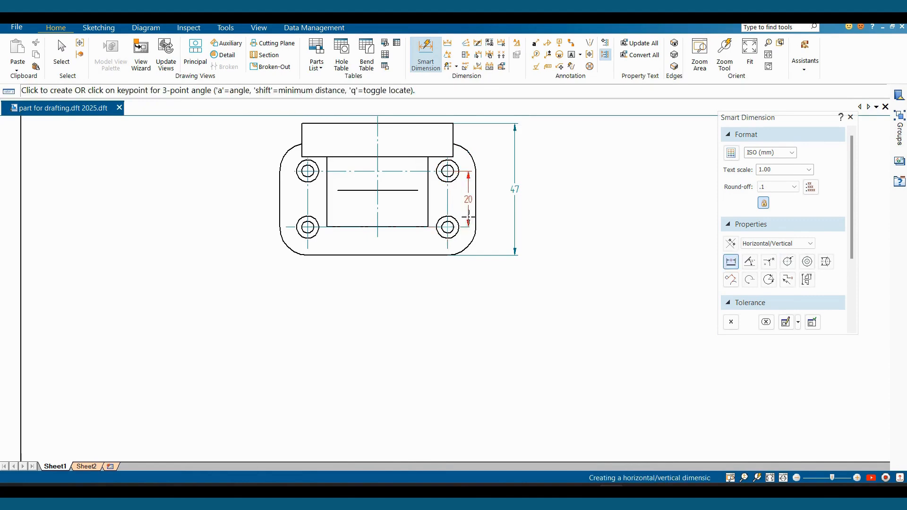
pyautogui.click(492, 211)
pyautogui.click(313, 222)
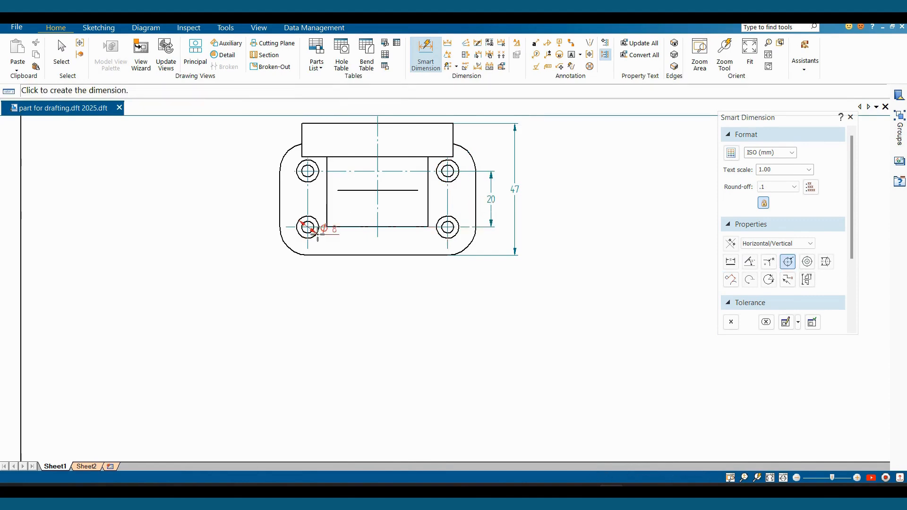
pyautogui.click(437, 226)
pyautogui.click(403, 273)
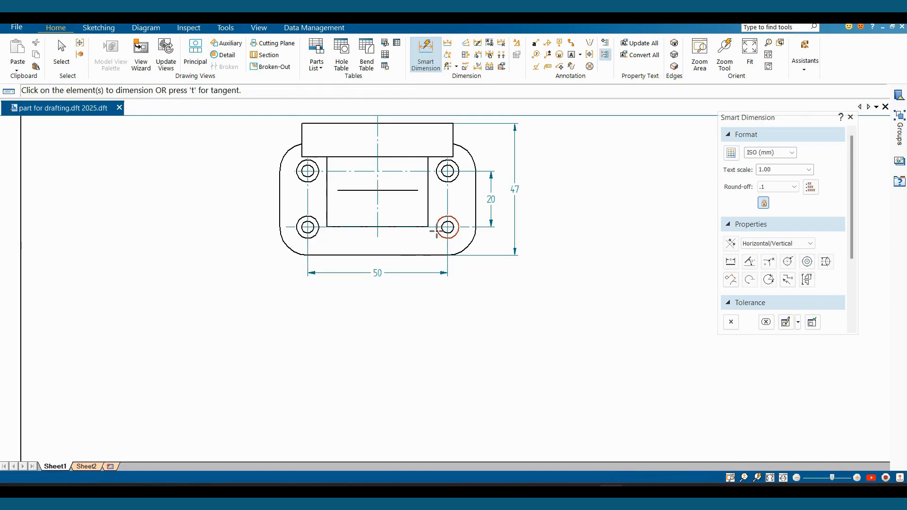
# Dimension the lower right hole's offset from the base's lower edge and the upper right hole's offset from the top view's upper edge
pyautogui.click(439, 230)
pyautogui.click(442, 255)
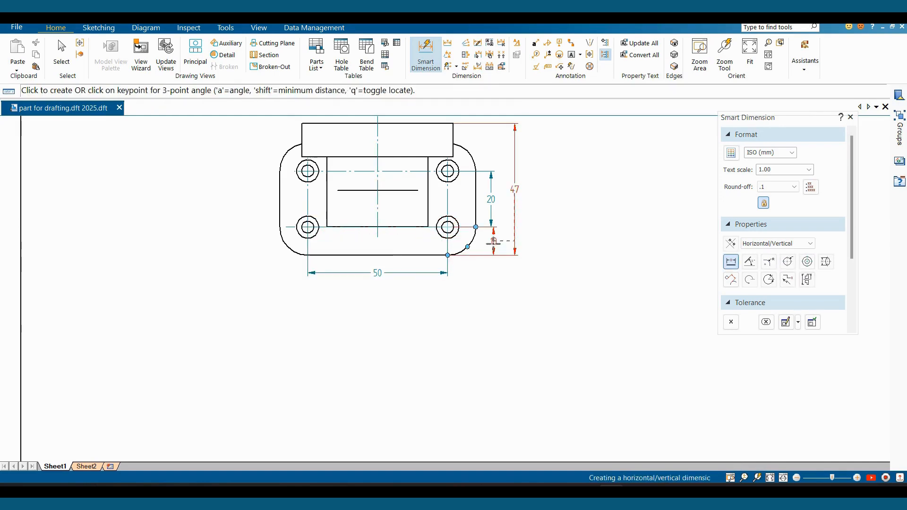
pyautogui.click(494, 232)
pyautogui.scroll(-2, 494, 227)
pyautogui.click(378, 142)
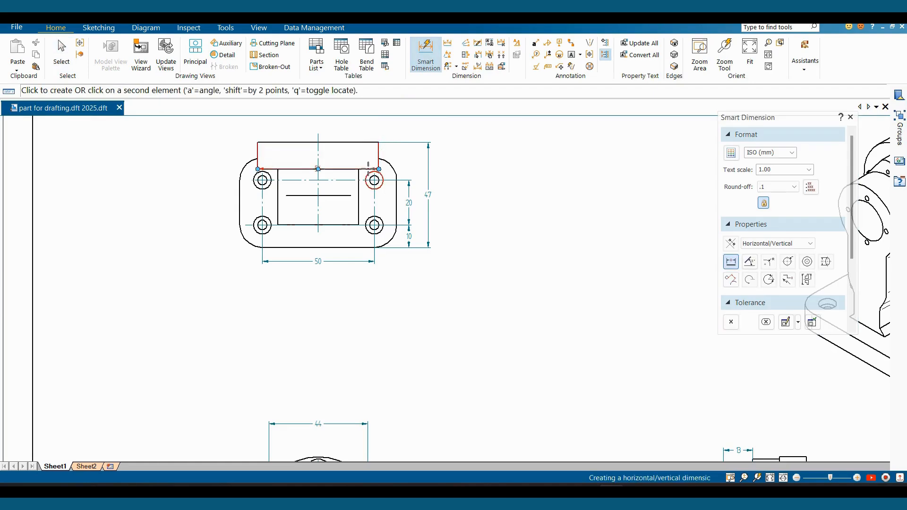
pyautogui.click(389, 164)
pyautogui.click(409, 168)
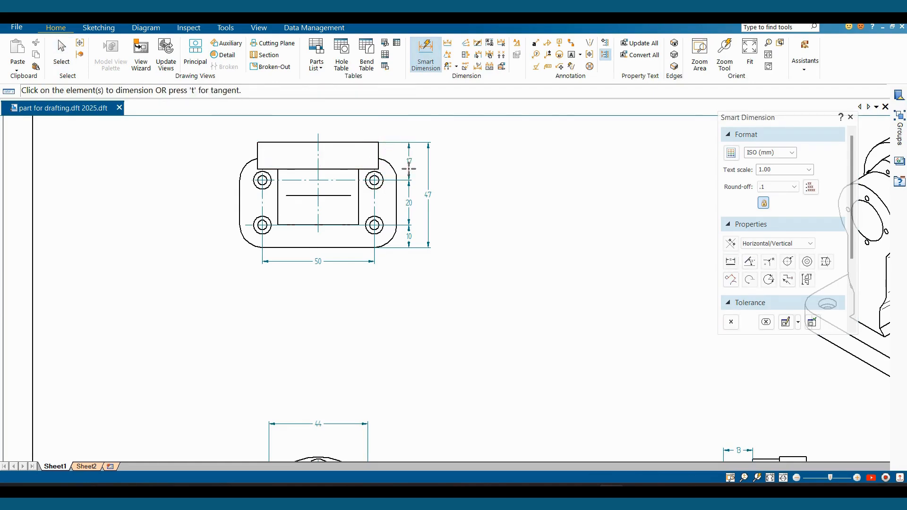
# Move the 10 mm and 20 mm vertical dimensions beside the top view outward, away from the 17 mm dimension's line
pyautogui.scroll(2, 328, 190)
pyautogui.press('Escape')
pyautogui.click(410, 236)
pyautogui.moveTo(488, 281); pyautogui.dragTo(505, 280)
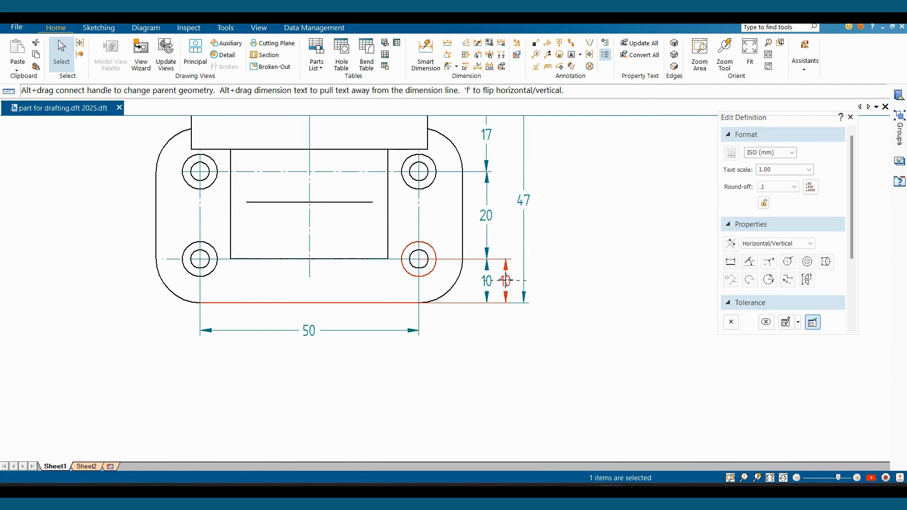
pyautogui.click(487, 215)
pyautogui.moveTo(486, 215); pyautogui.dragTo(501, 215)
pyautogui.click(563, 251)
pyautogui.moveTo(544, 269); pyautogui.dragTo(527, 313, button='middle')
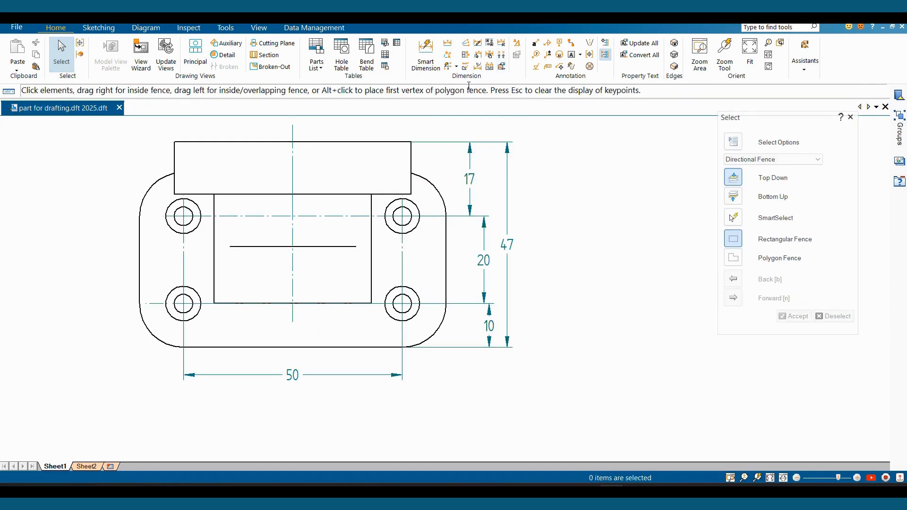
# Line up the 20 mm and 10 mm dimensions with the 17 mm dimension beside the top view, using Vertical Break Point alignment
pyautogui.click(490, 45)
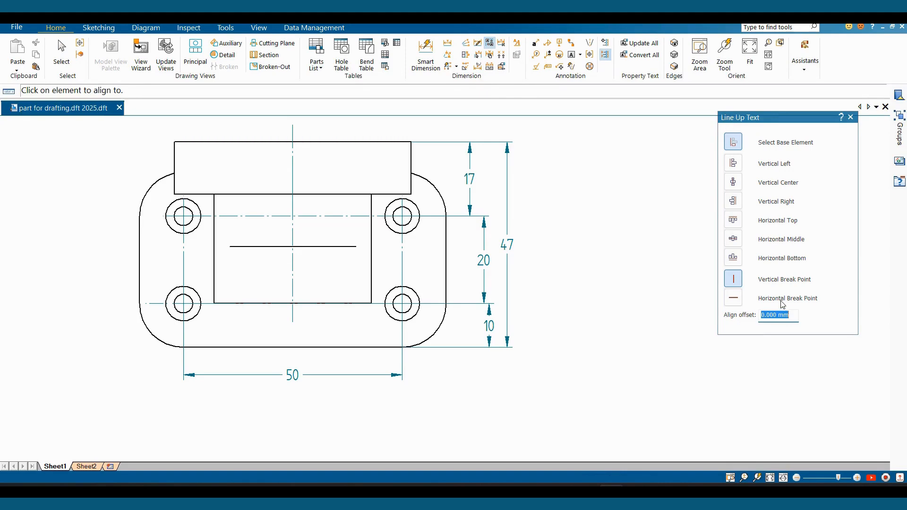
pyautogui.click(734, 280)
pyautogui.click(478, 182)
pyautogui.click(483, 259)
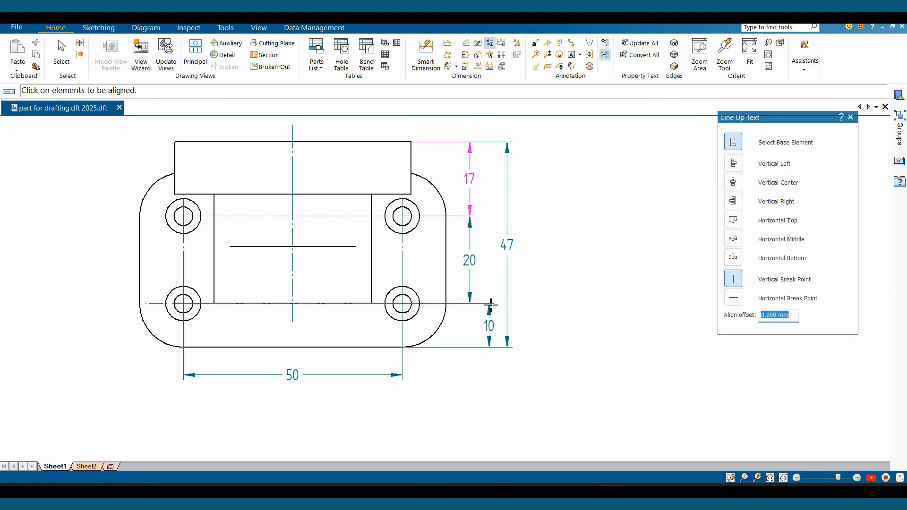
pyautogui.click(490, 312)
pyautogui.press('Escape')
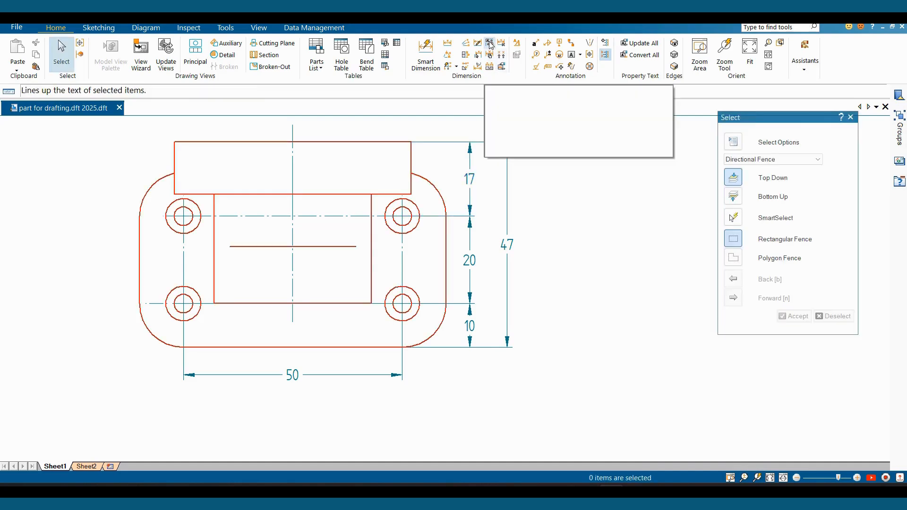
pyautogui.click(575, 274)
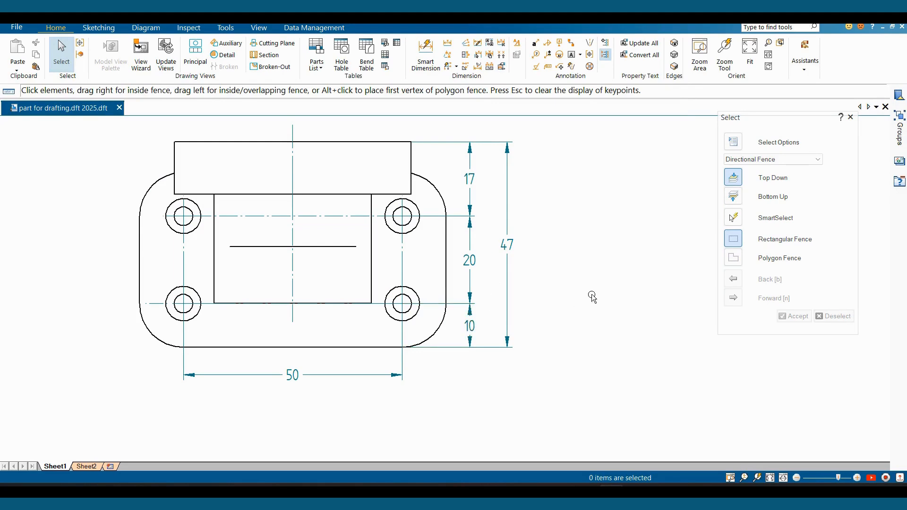
# Dimension the vertical distance from the upper block's lower edge to the short inner line in the top view, placed beside the view's left edge
pyautogui.scroll(-2, 582, 288)
pyautogui.click(426, 54)
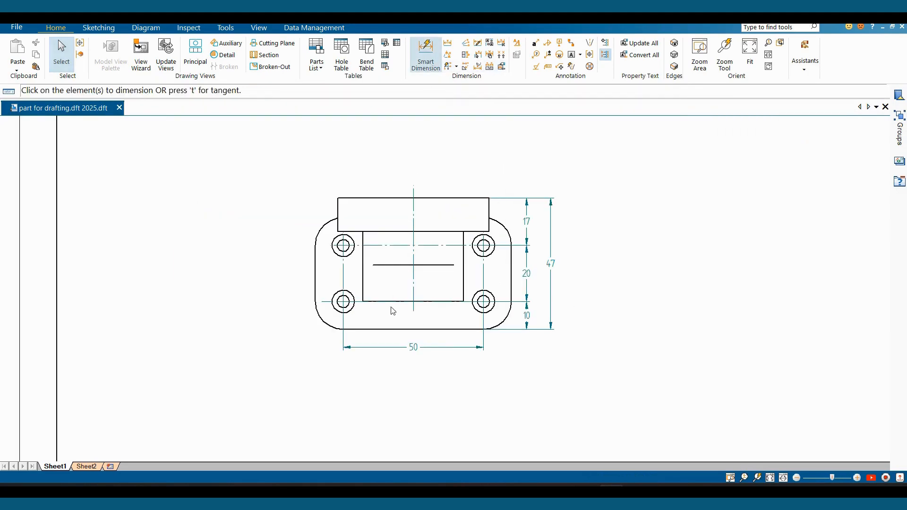
pyautogui.click(383, 232)
pyautogui.click(289, 249)
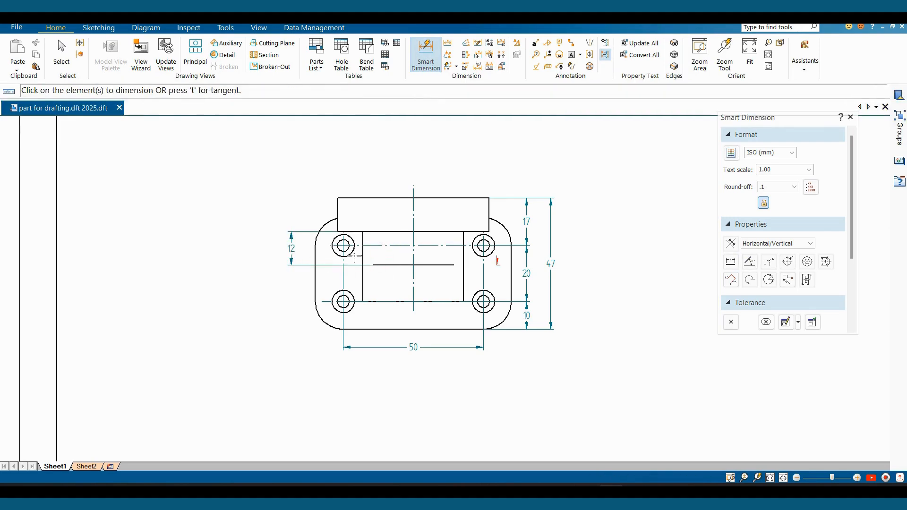
# Dimension the width of the middle upper section in the side view with Smart Dimension, beside the 13 mm dimension
pyautogui.scroll(-4, 303, 263)
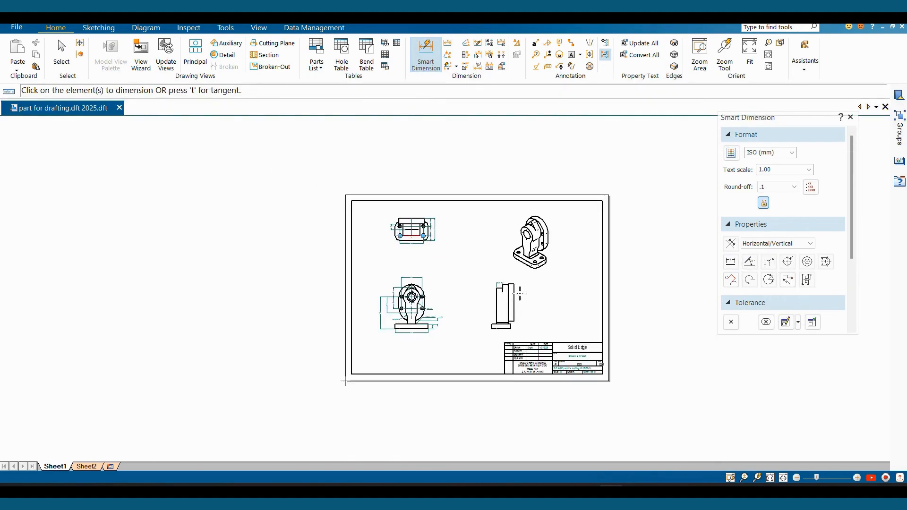
pyautogui.scroll(5, 497, 274)
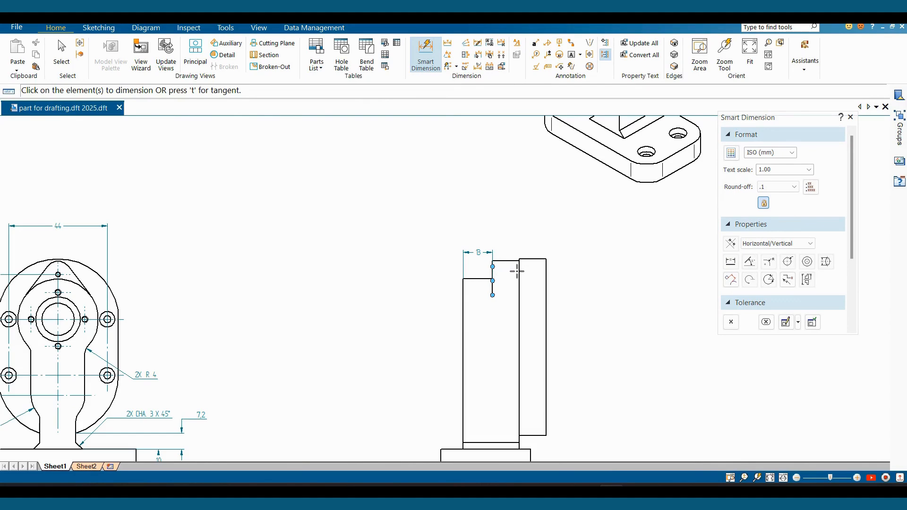
pyautogui.press('Escape')
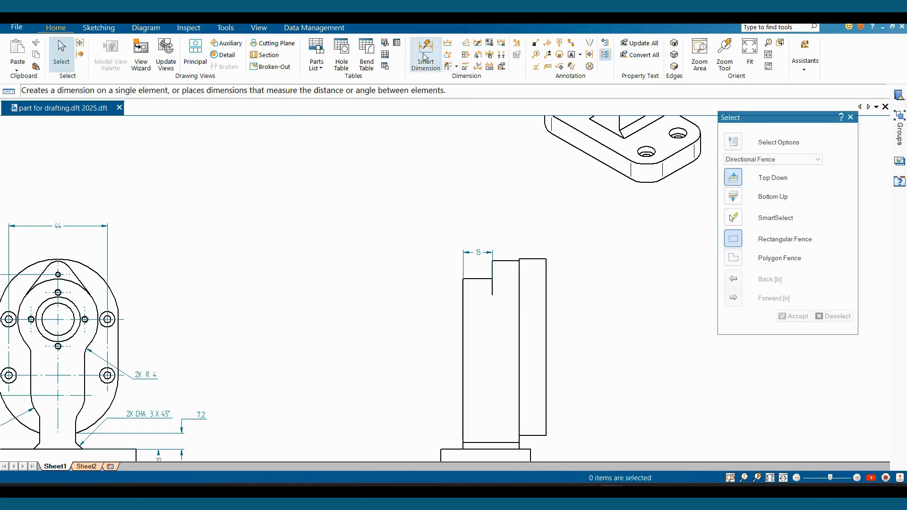
pyautogui.click(426, 53)
pyautogui.click(520, 275)
pyautogui.click(493, 272)
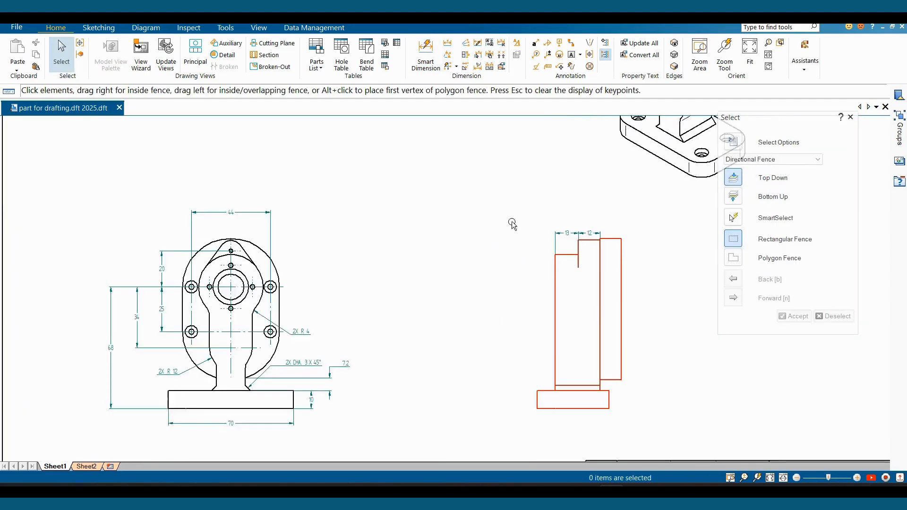
# Set the text font size of the ISO (mm) dimension style to 2.2 and apply the style
pyautogui.scroll(1, 507, 227)
pyautogui.moveTo(487, 225); pyautogui.dragTo(439, 226, button='middle')
pyautogui.scroll(-1, 479, 212)
pyautogui.scroll(-2, 480, 213)
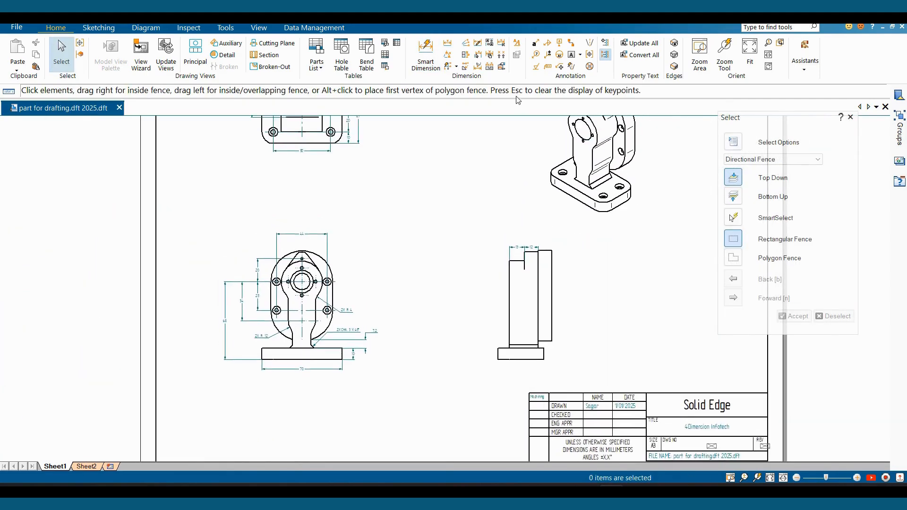
pyautogui.click(519, 44)
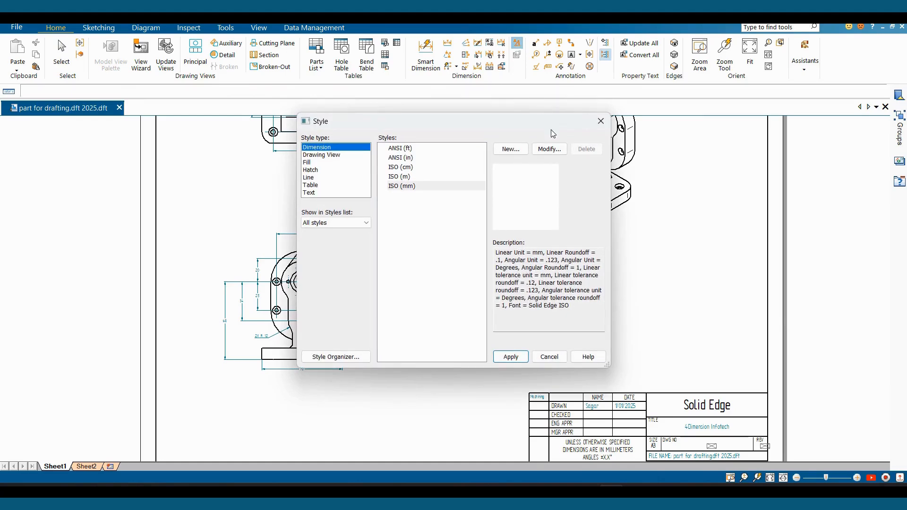
pyautogui.click(549, 149)
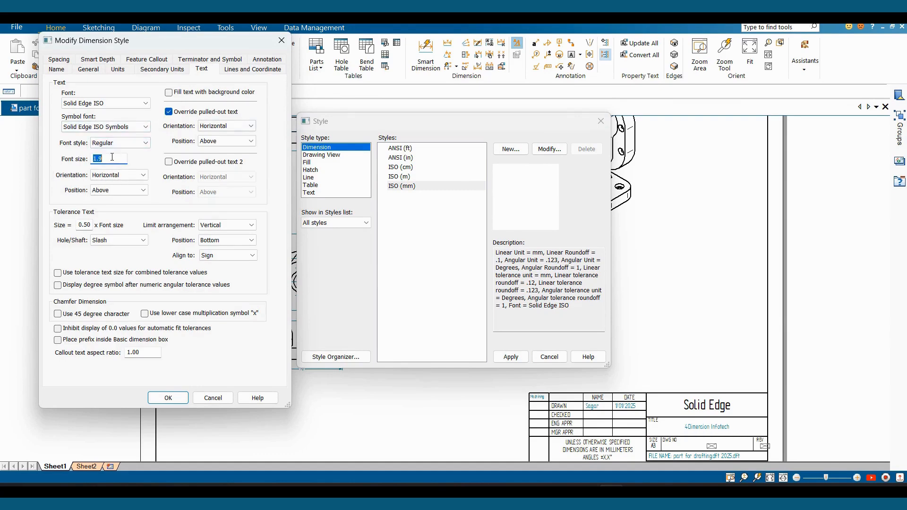
pyautogui.write('2.2')
pyautogui.click(168, 399)
pyautogui.click(511, 357)
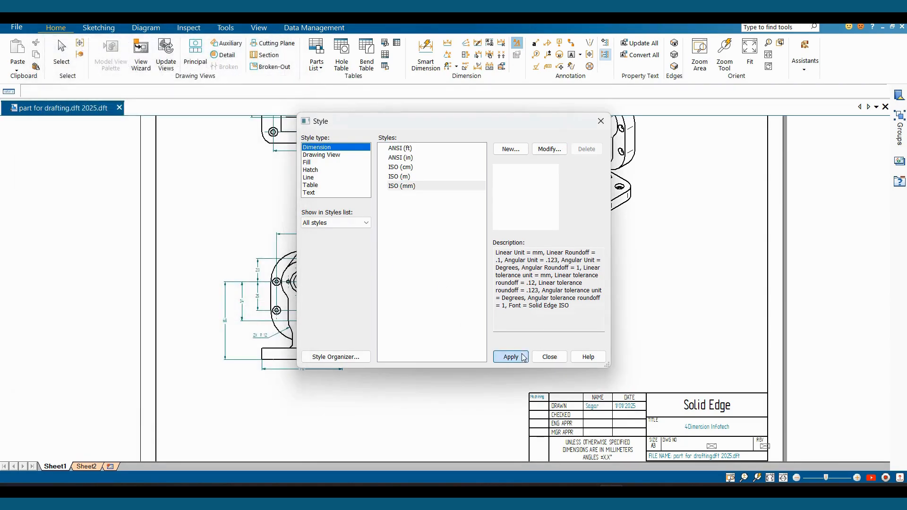
pyautogui.click(548, 357)
pyautogui.scroll(2, 553, 273)
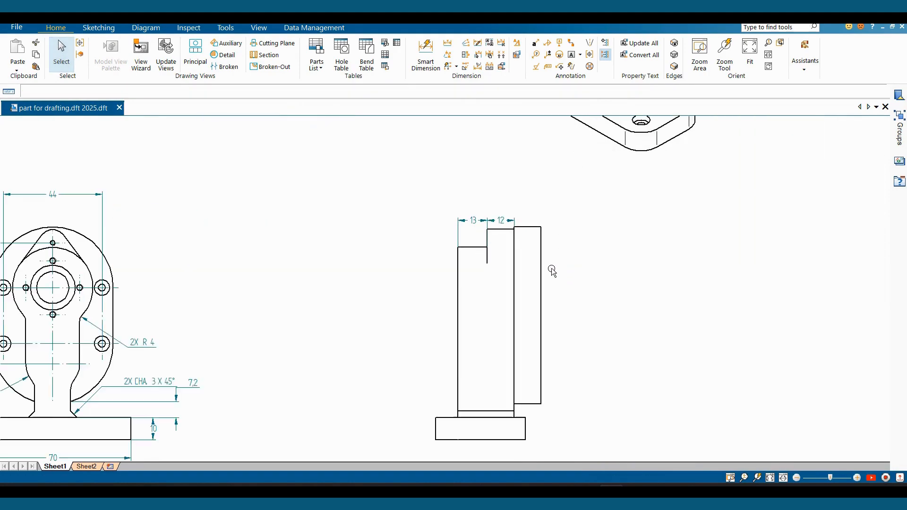
pyautogui.press('Escape')
# Flip the terminators of the 44 mm dimension above the front view outward, and flip them back inward
pyautogui.scroll(-5, 506, 211)
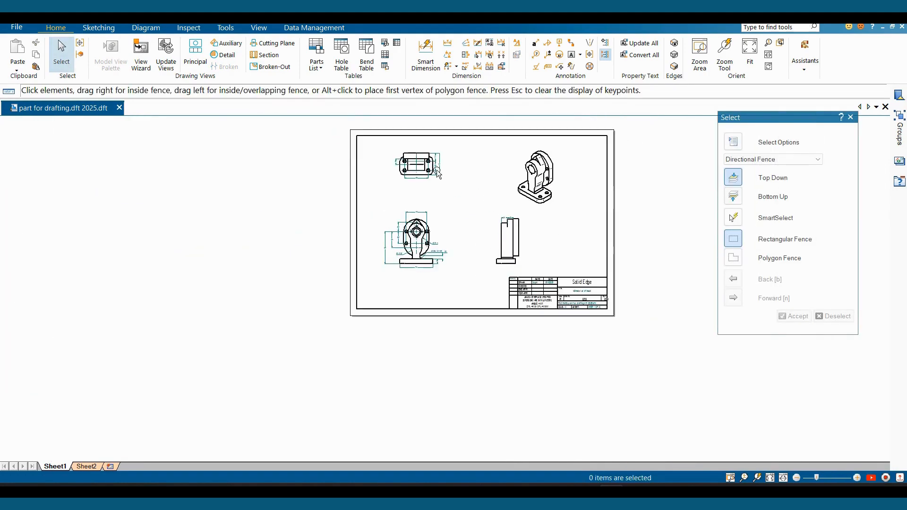
pyautogui.scroll(7, 419, 247)
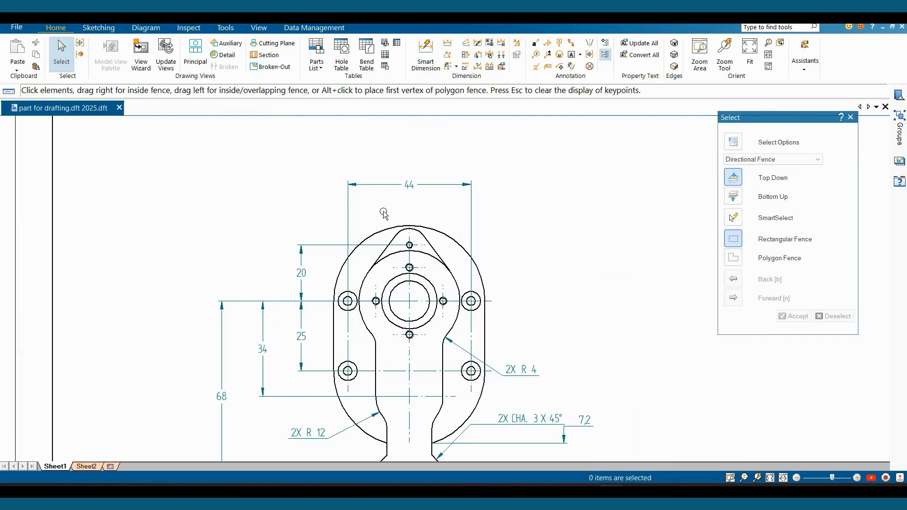
pyautogui.scroll(3, 473, 189)
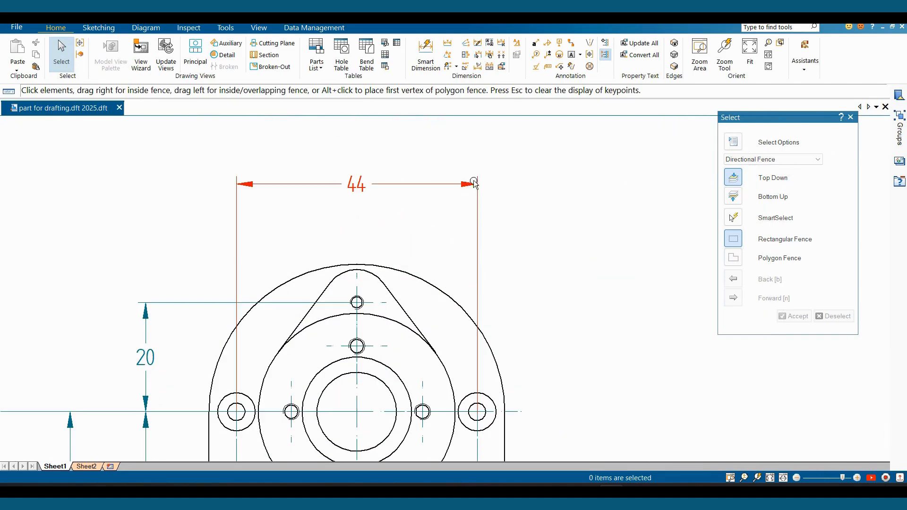
pyautogui.click(471, 189)
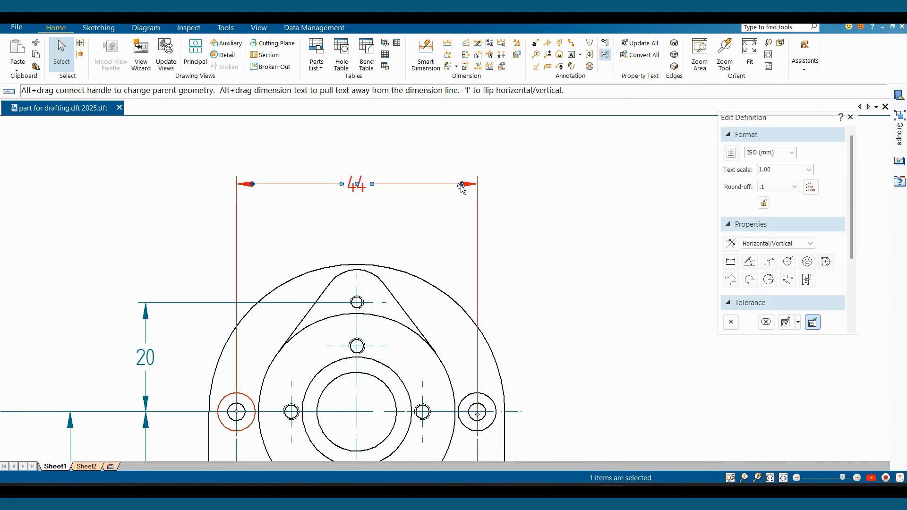
pyautogui.scroll(2, 468, 186)
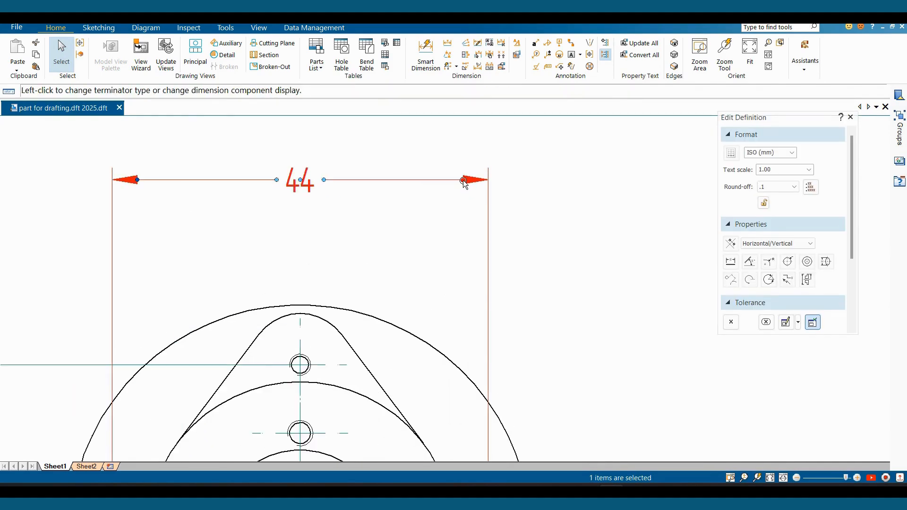
pyautogui.click(464, 180)
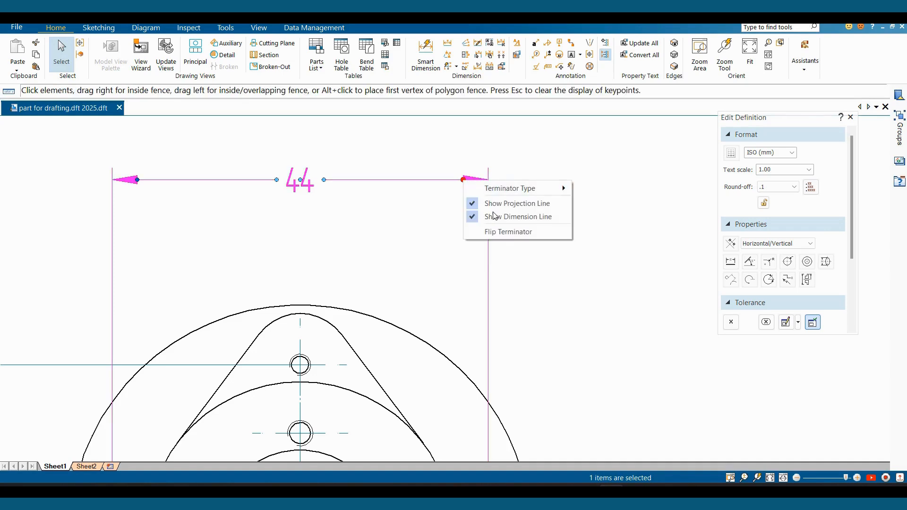
pyautogui.click(504, 232)
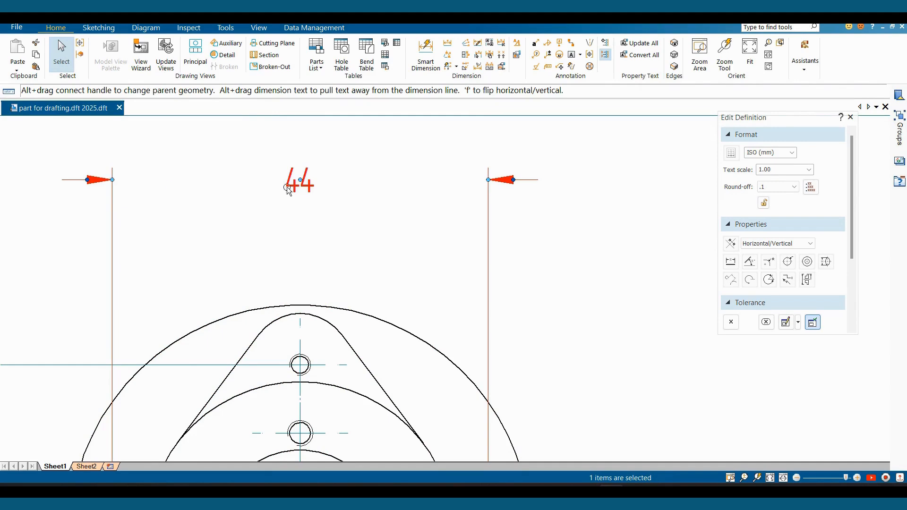
pyautogui.click(514, 180)
pyautogui.moveTo(567, 188)
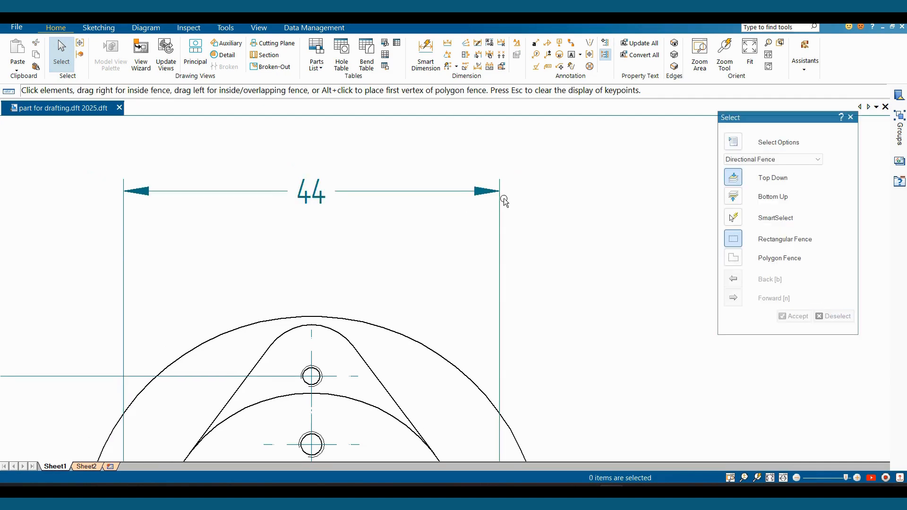
# Examine the available terminator measure types in the ISO (mm) dimension style, and close the style settings without changing them
pyautogui.scroll(1, 500, 196)
pyautogui.scroll(-2, 520, 199)
pyautogui.click(493, 196)
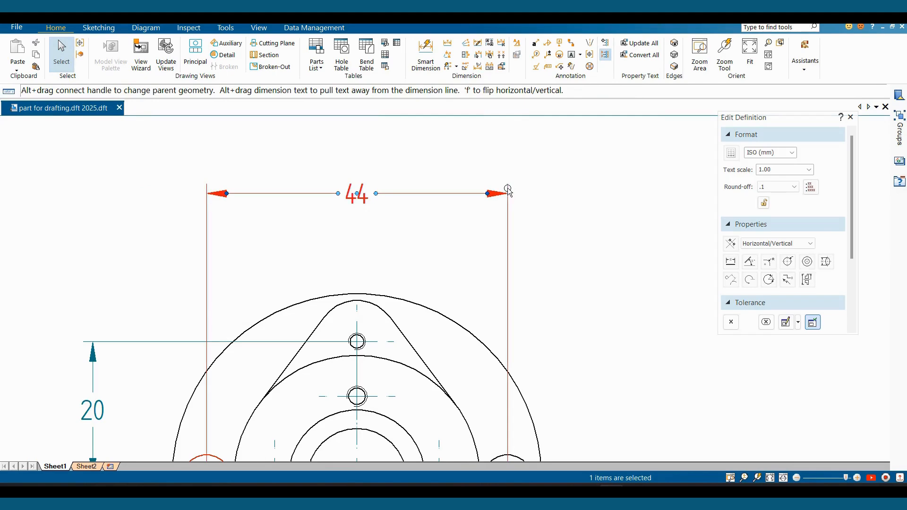
pyautogui.click(518, 44)
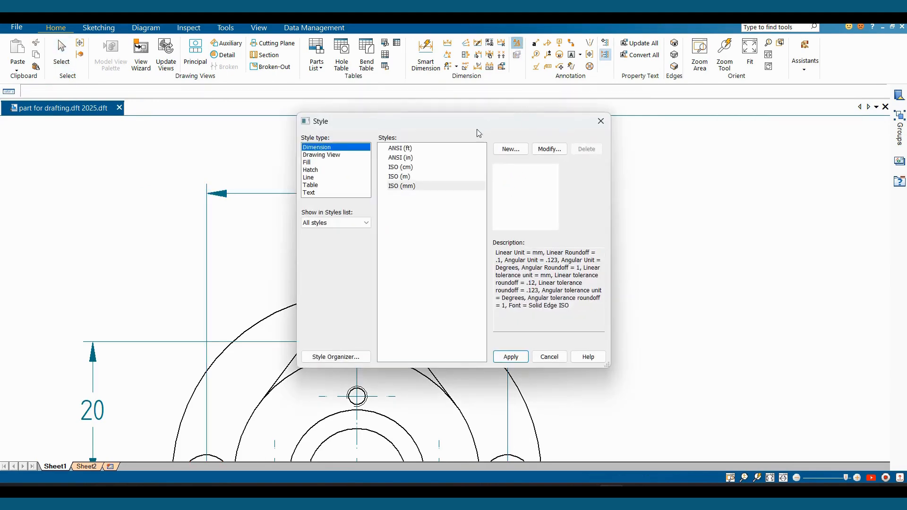
pyautogui.click(548, 149)
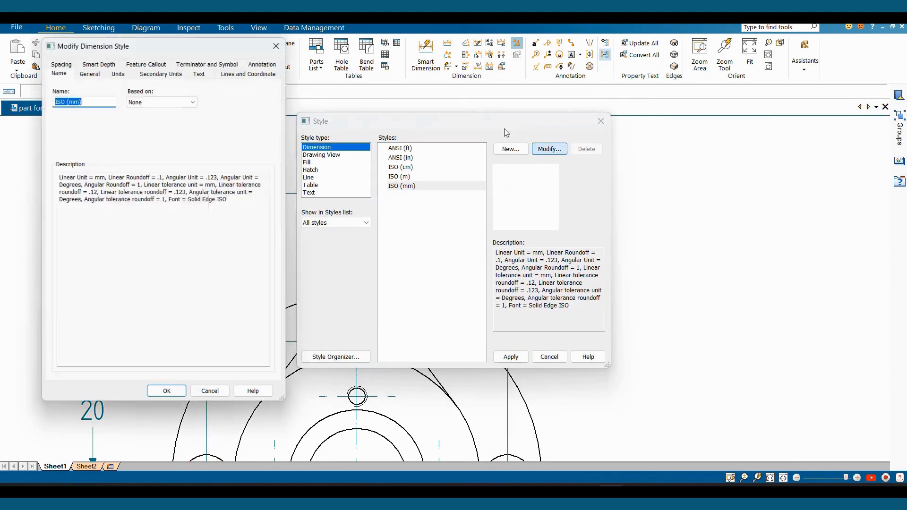
pyautogui.click(211, 60)
pyautogui.click(133, 113)
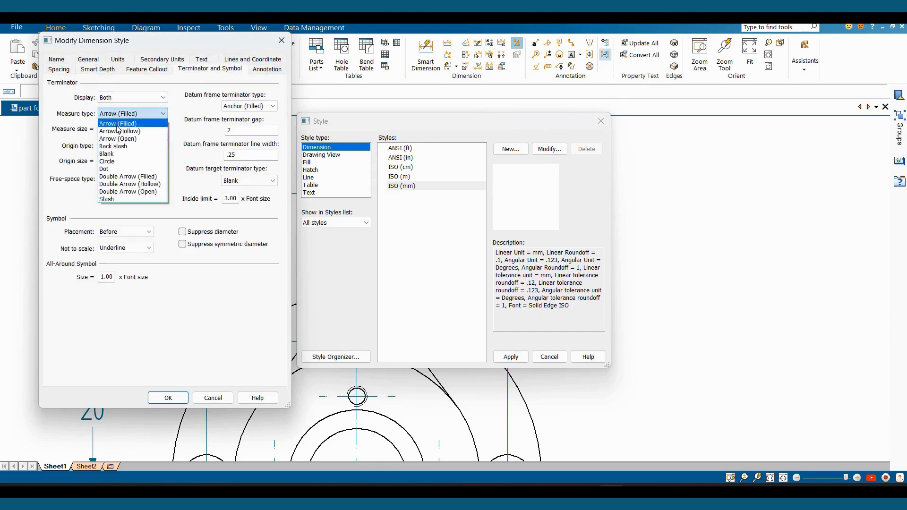
pyautogui.click(405, 119)
pyautogui.click(283, 40)
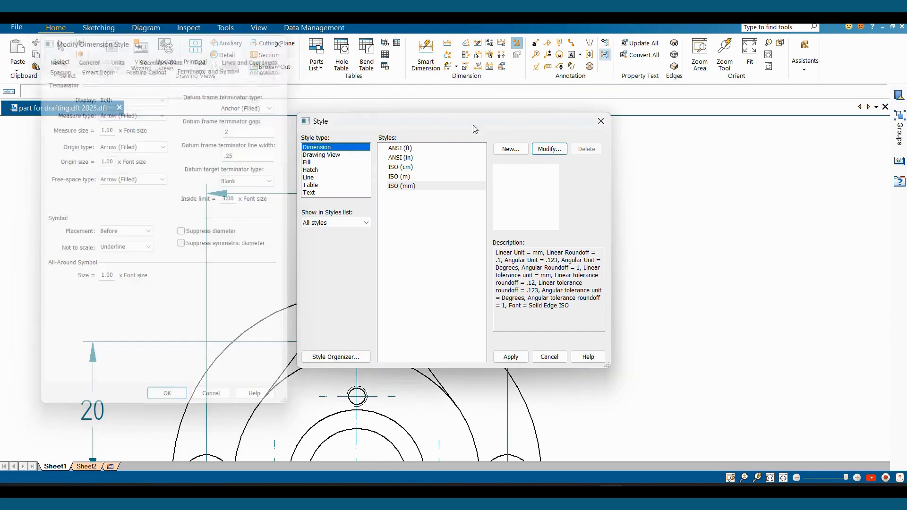
pyautogui.click(601, 122)
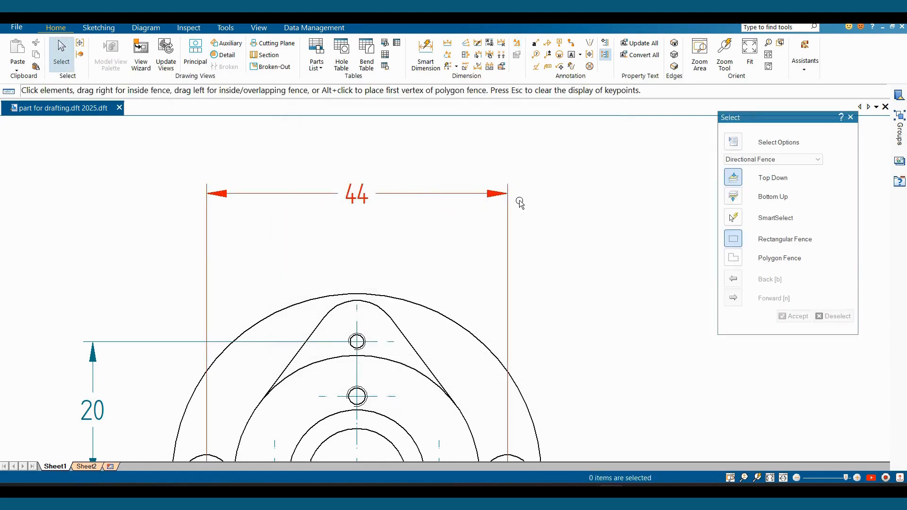
# Change the right-hand terminator of the 44 mm dimension above the front view to Double Arrow (Filled)
pyautogui.click(497, 198)
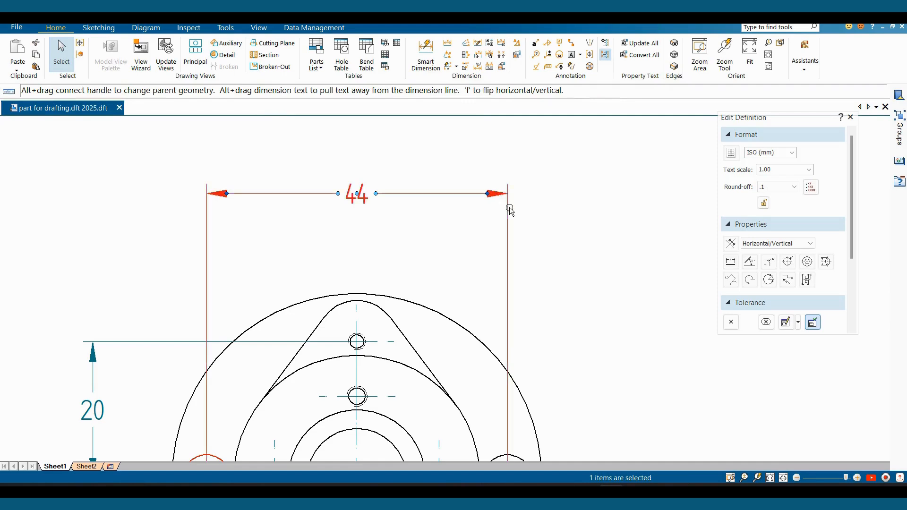
pyautogui.click(489, 198)
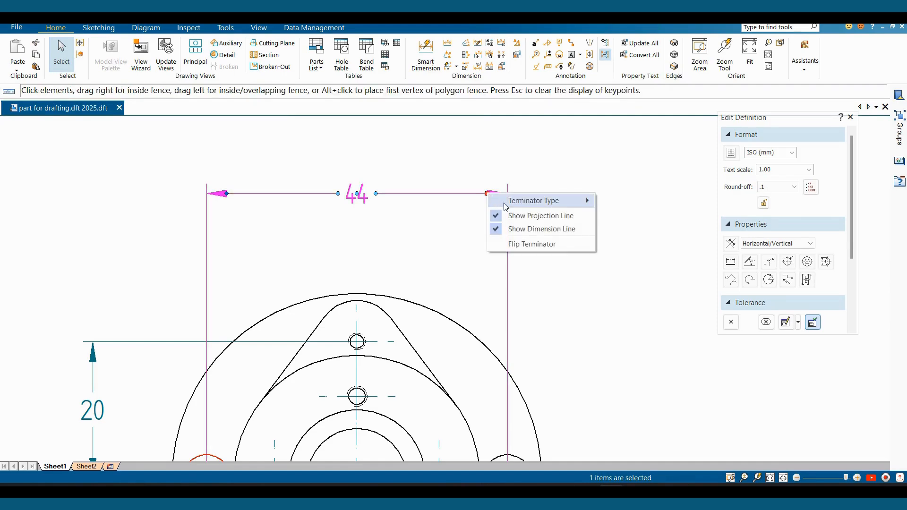
pyautogui.moveTo(558, 201)
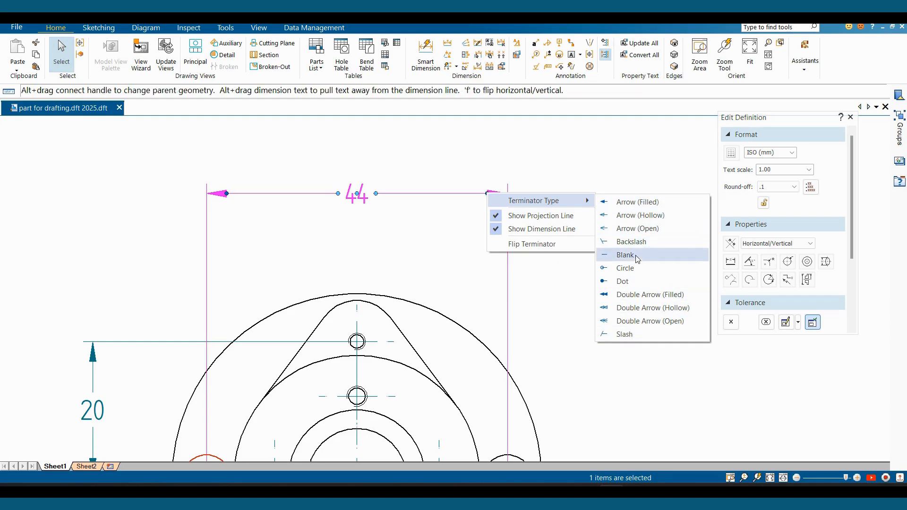
pyautogui.click(631, 295)
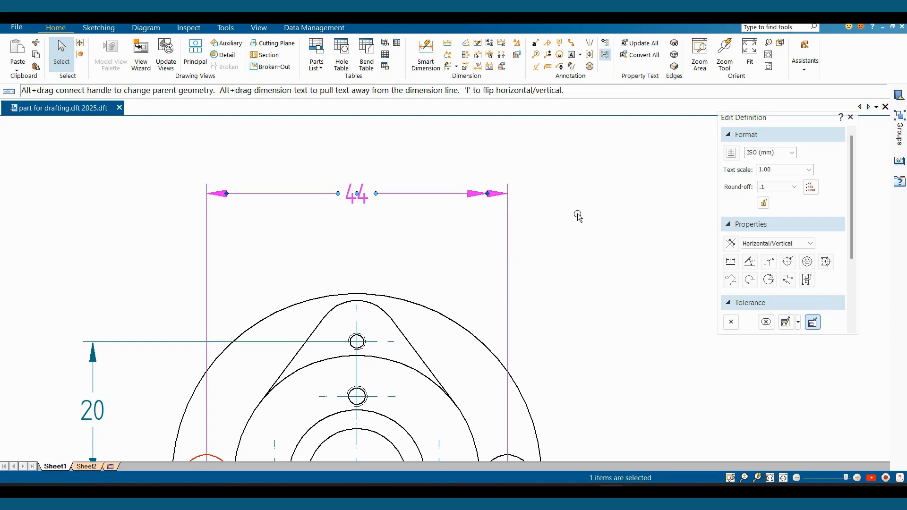
# Change the left-hand terminator of the 44 mm dimension above the front view to the same double arrow as the right-hand one
pyautogui.rightClick(228, 193)
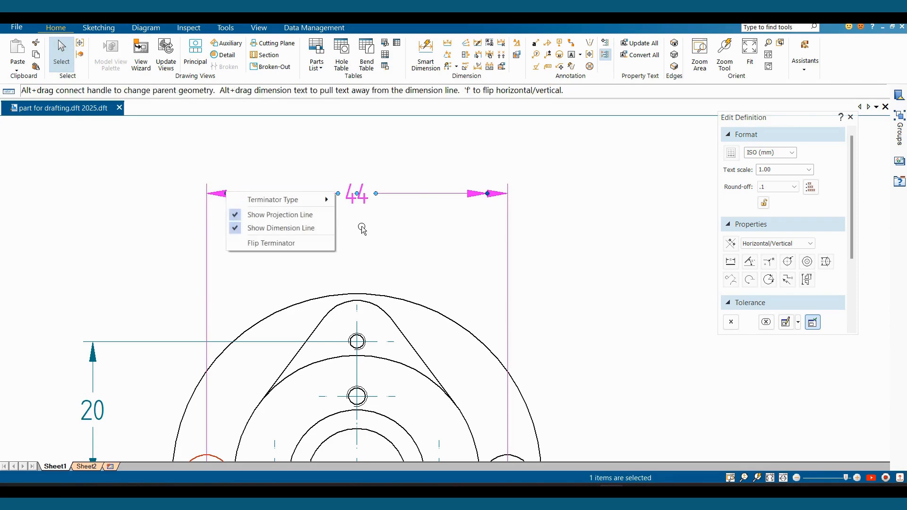
pyautogui.click(371, 294)
pyautogui.click(566, 222)
pyautogui.scroll(-5, 551, 215)
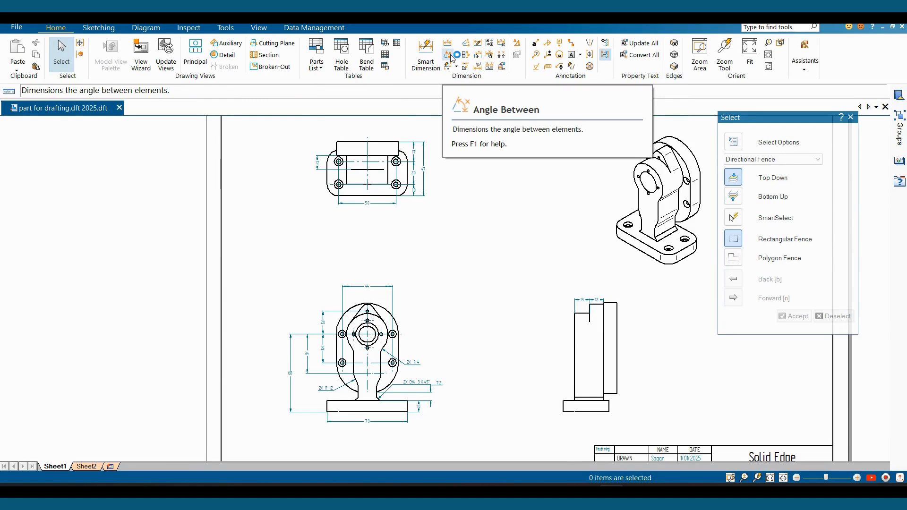
pyautogui.click(458, 66)
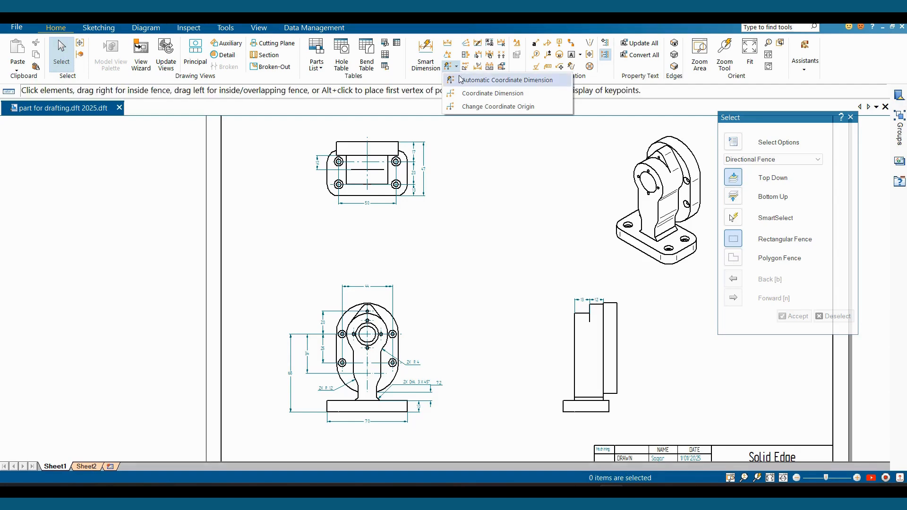
pyautogui.click(460, 79)
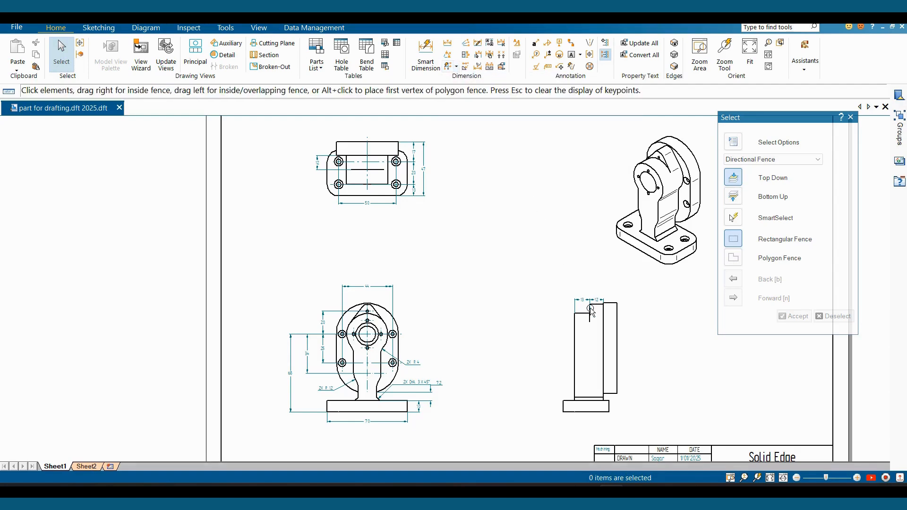
pyautogui.scroll(1, 379, 192)
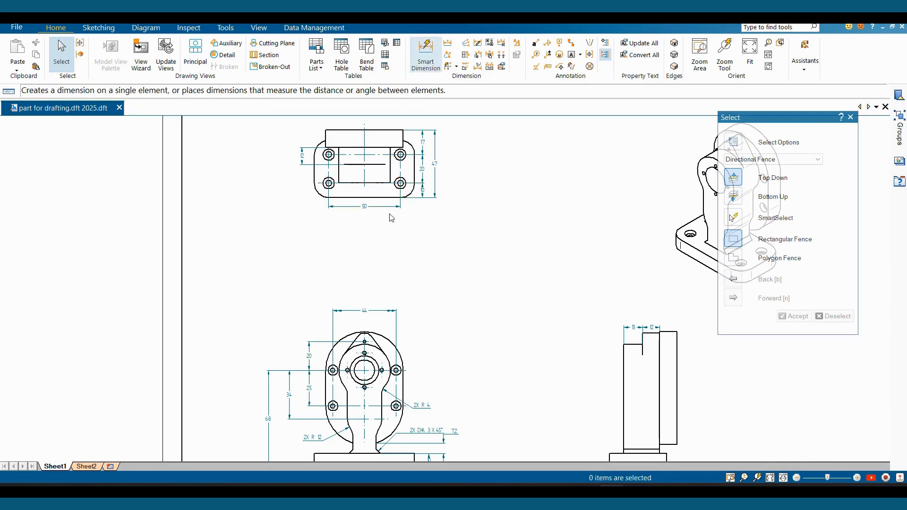
# Duplicate the front view with all its dimensions and place the copy between the top view and the isometric view
pyautogui.scroll(-1, 531, 289)
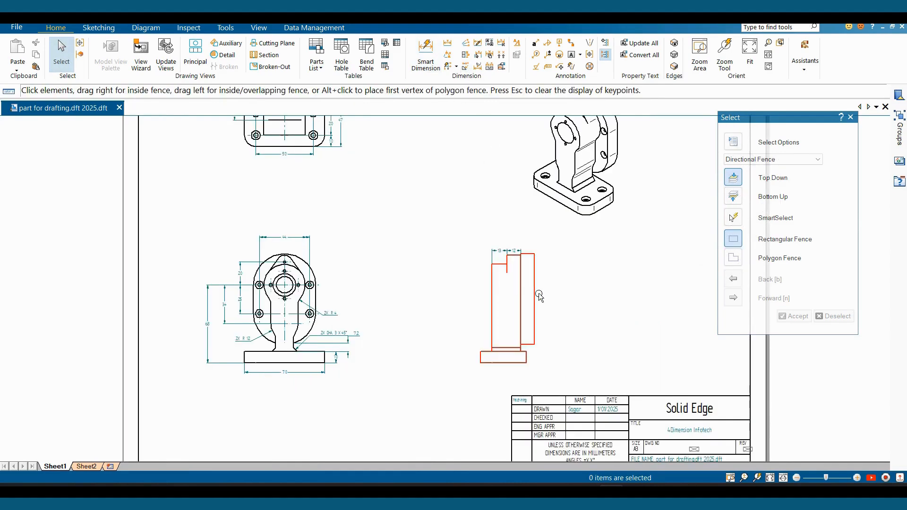
pyautogui.scroll(1, 539, 296)
pyautogui.scroll(-2, 550, 241)
pyautogui.scroll(1, 431, 259)
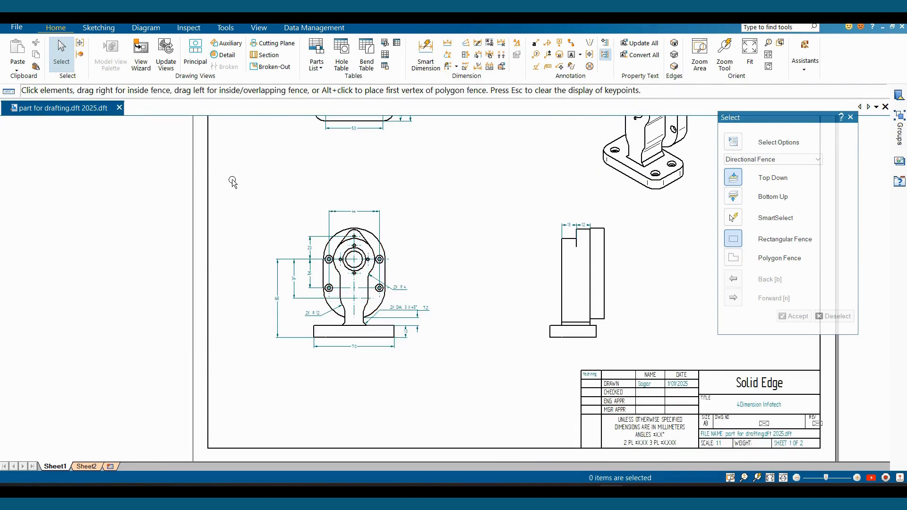
pyautogui.moveTo(232, 180); pyautogui.dragTo(472, 385)
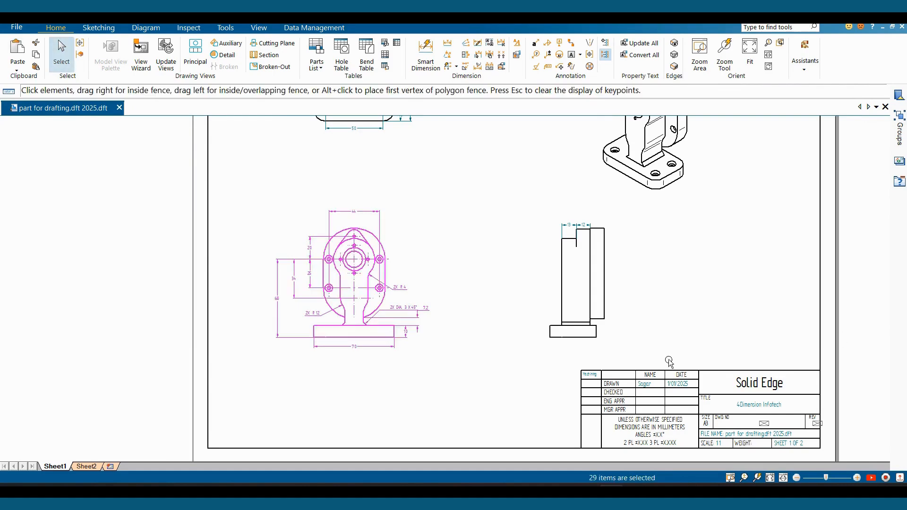
pyautogui.hotkey('ctrl', 'v')
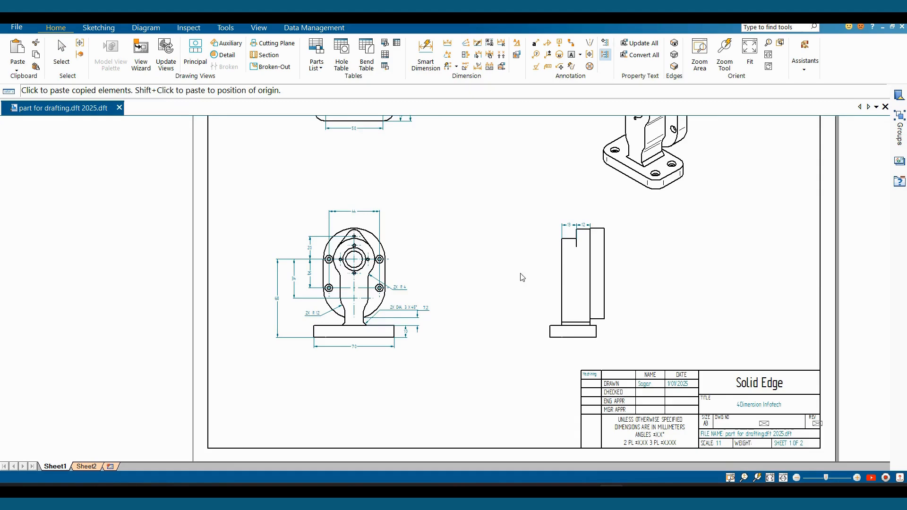
pyautogui.moveTo(723, 282); pyautogui.dragTo(865, 269, button='middle')
pyautogui.moveTo(573, 272)
pyautogui.mouseDown(button='middle')
pyautogui.moveTo(774, 289)
pyautogui.moveTo(665, 341)
pyautogui.moveTo(514, 374)
pyautogui.mouseUp(button='middle')
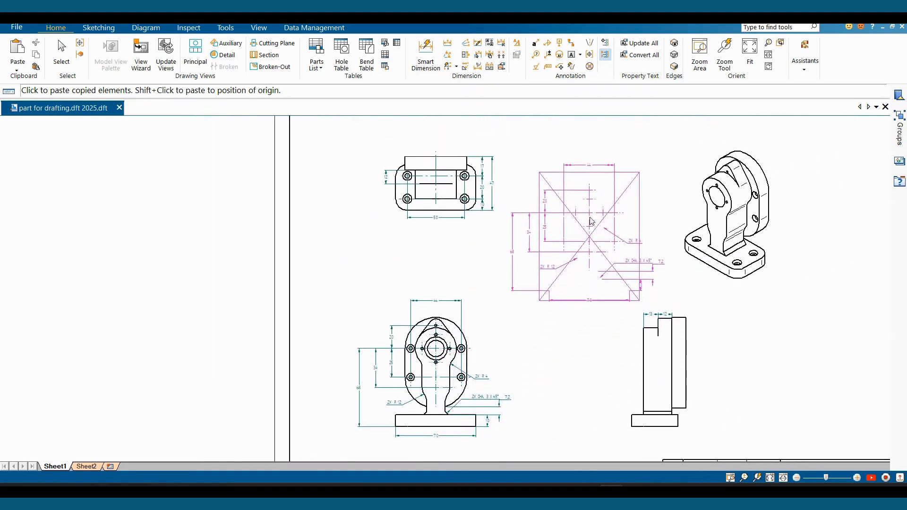
pyautogui.click(597, 187)
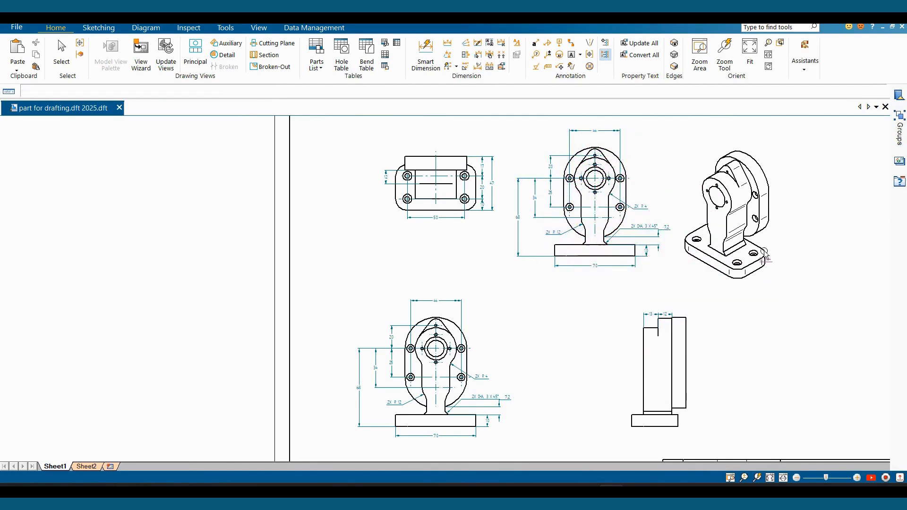
# Move the isometric view further right on the sheet, away from the copied front view
pyautogui.moveTo(764, 252); pyautogui.dragTo(494, 256, button='middle')
pyautogui.scroll(-4, 494, 255)
pyautogui.scroll(3, 485, 231)
pyautogui.moveTo(527, 210); pyautogui.dragTo(532, 184, button='middle')
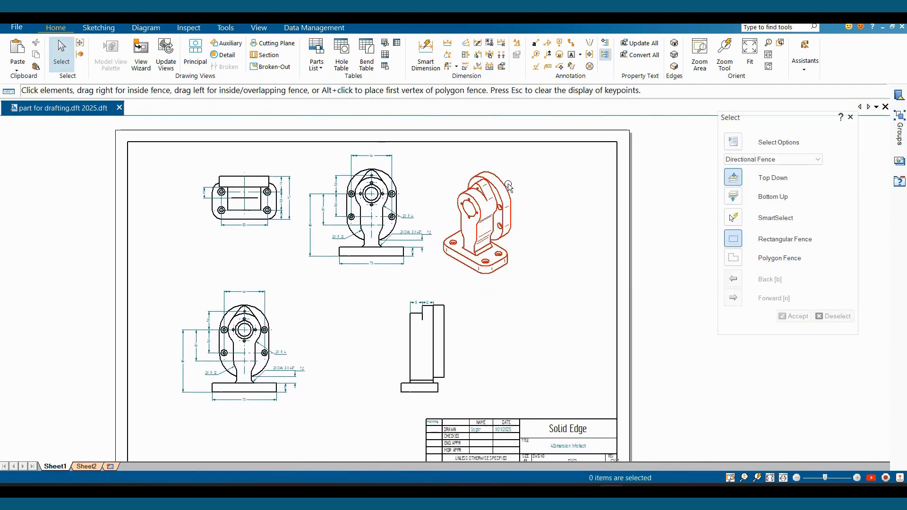
pyautogui.click(508, 187)
pyautogui.moveTo(509, 187); pyautogui.dragTo(594, 178)
# Delete the dimensions and centerlines of the copied front view, and move the view a little to the right
pyautogui.moveTo(312, 162); pyautogui.dragTo(438, 279)
pyautogui.moveTo(413, 250); pyautogui.dragTo(463, 242)
pyautogui.click(499, 284)
pyautogui.moveTo(507, 299); pyautogui.dragTo(566, 303, button='middle')
pyautogui.scroll(2, 520, 212)
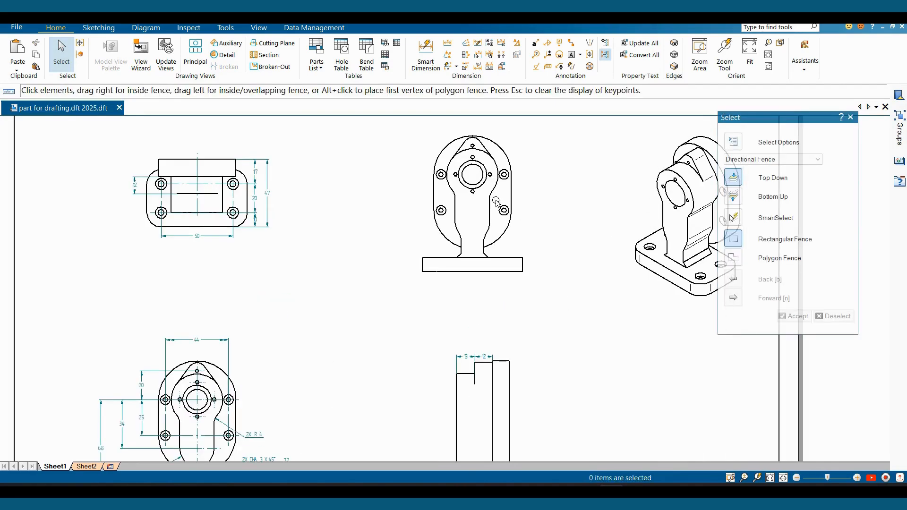
# Place vertical coordinate dimensions on the copied front view from the base's bottom edge to its top edge and the flange's lower-left arc start
pyautogui.click(456, 68)
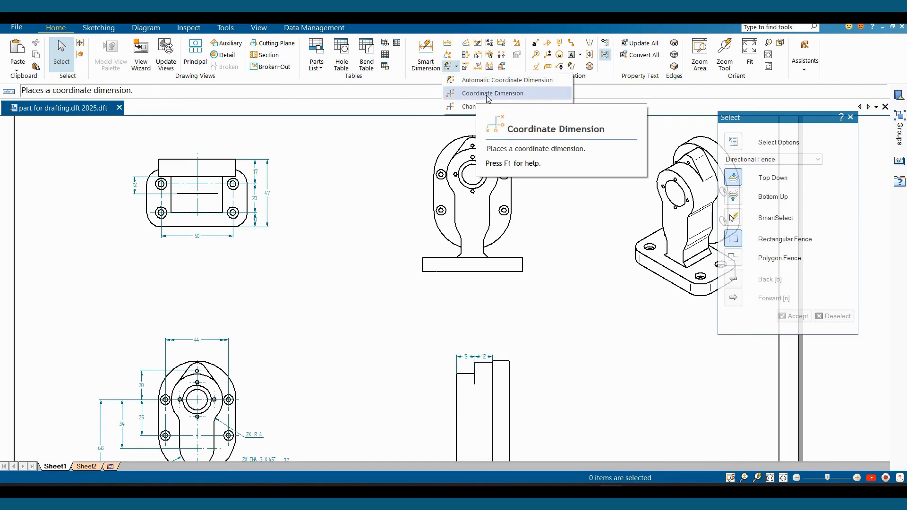
pyautogui.click(488, 95)
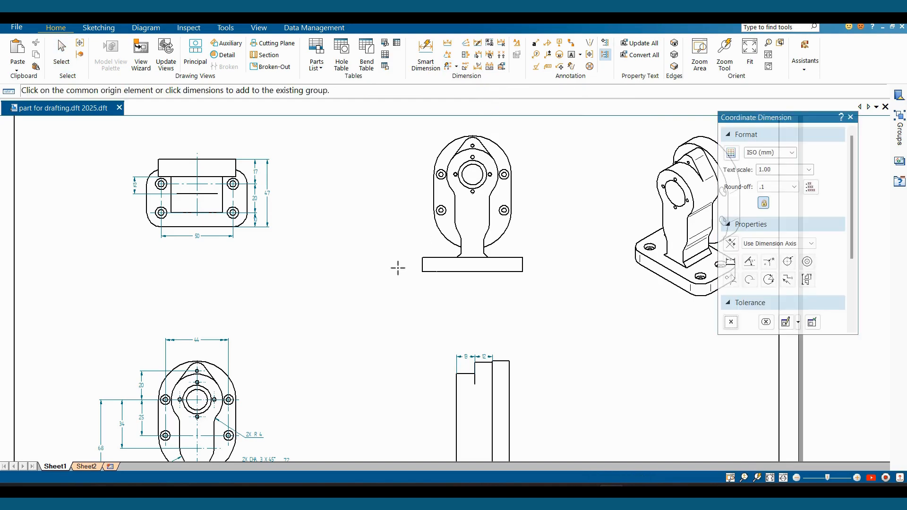
pyautogui.click(390, 274)
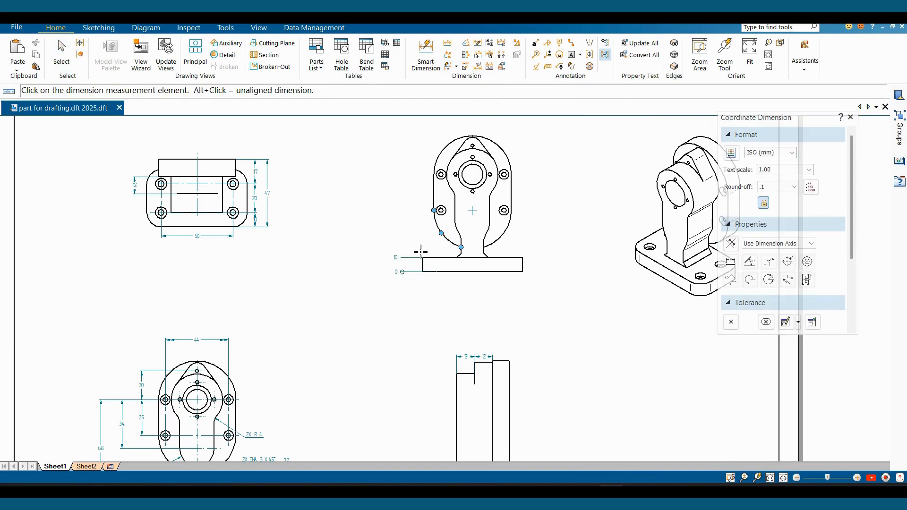
pyautogui.scroll(2, 437, 258)
pyautogui.click(440, 195)
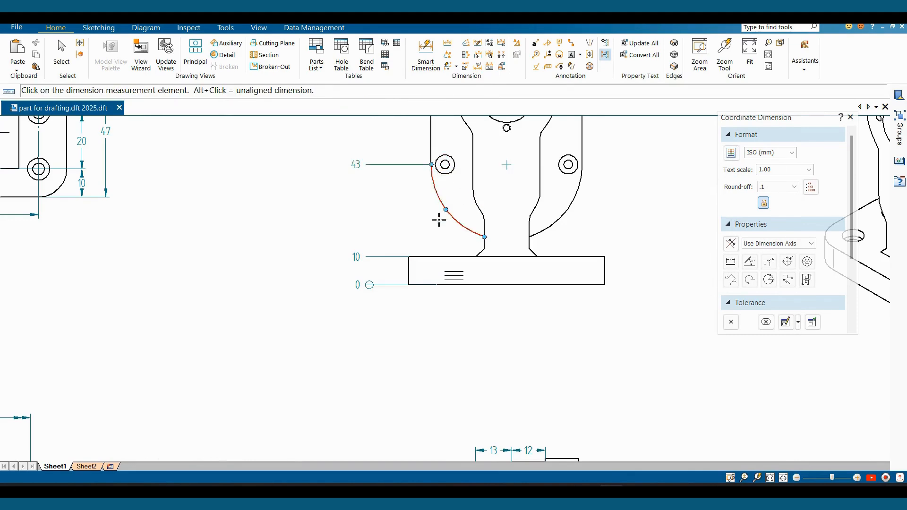
pyautogui.scroll(-2, 439, 232)
pyautogui.scroll(3, 439, 143)
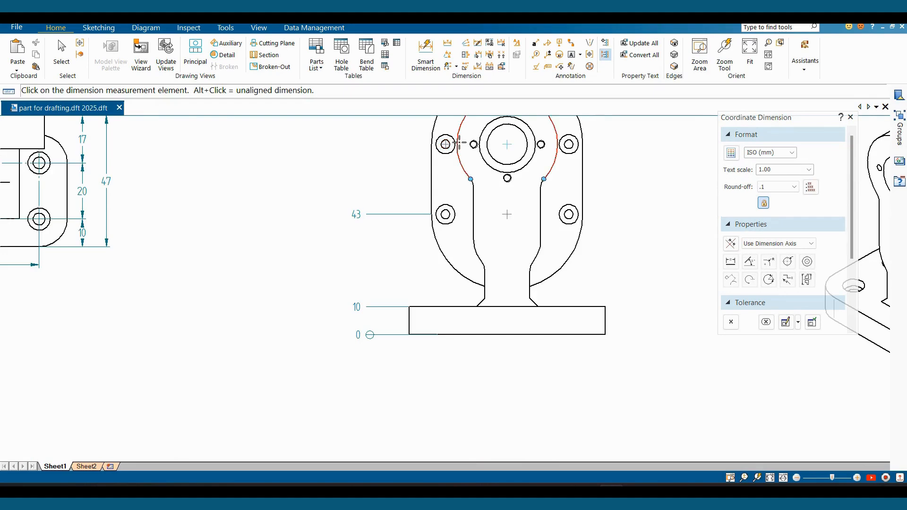
# Add vertical coordinate dimensions to the upper bolt-hole row, the topmost small hole and the top of the flange in the copied front view
pyautogui.rightClick(442, 145)
pyautogui.click(442, 145)
pyautogui.scroll(-2, 445, 208)
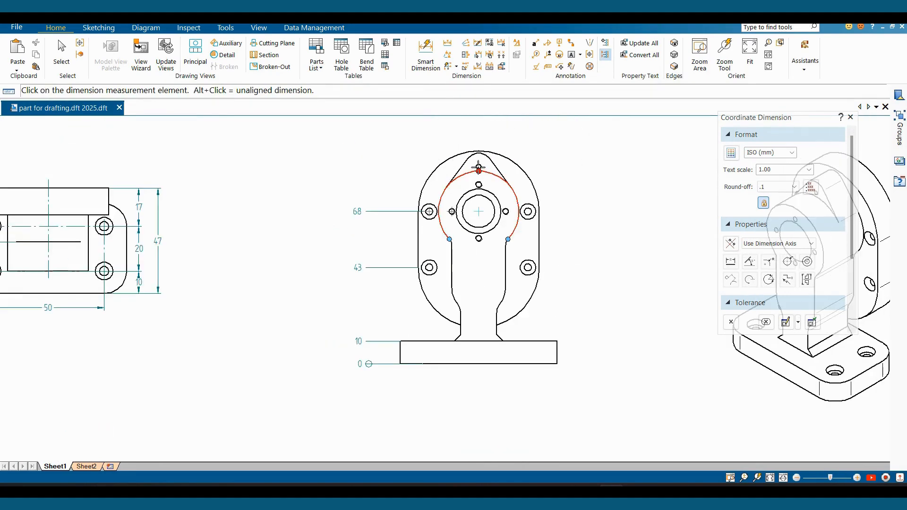
pyautogui.scroll(3, 480, 166)
pyautogui.click(478, 168)
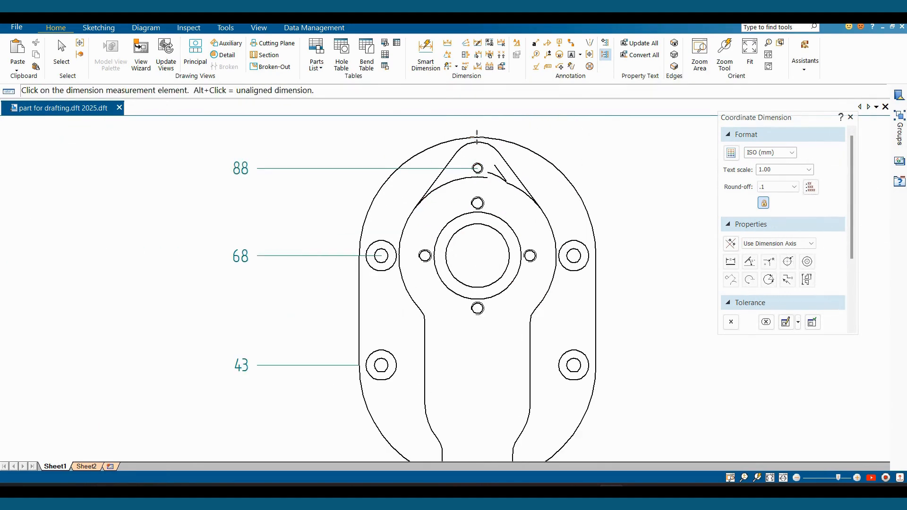
pyautogui.click(478, 138)
pyautogui.press('Escape')
pyautogui.scroll(-1, 401, 318)
pyautogui.scroll(-2, 398, 383)
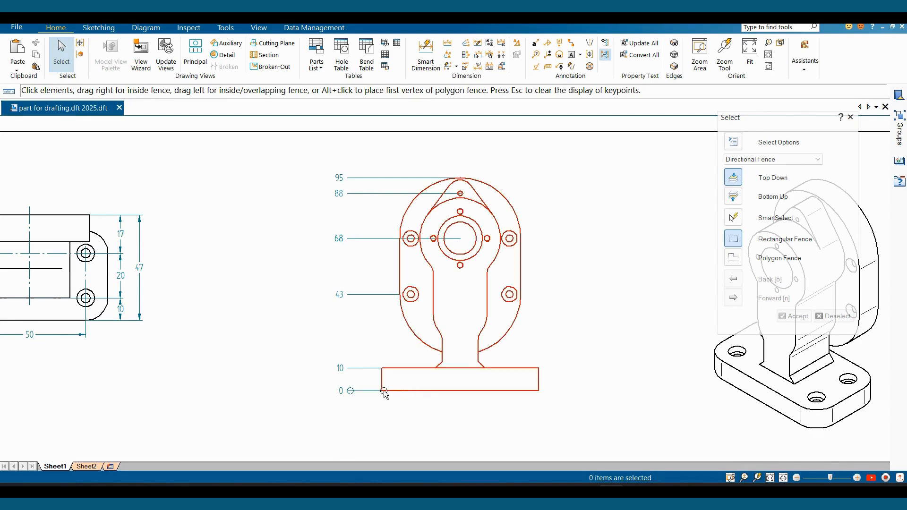
# Place horizontal coordinate dimensions on the copied front view from the base's left edge to the lower-left flange hole and both edges of the neck
pyautogui.click(457, 66)
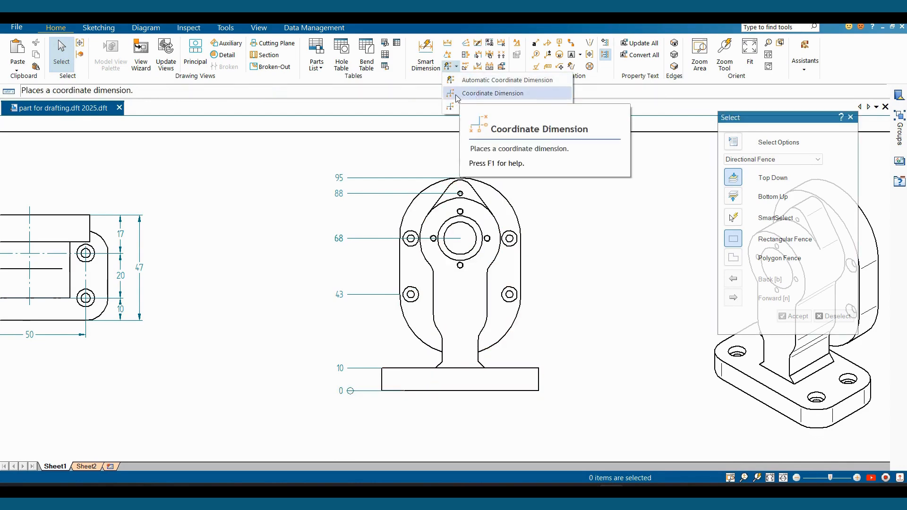
pyautogui.click(473, 93)
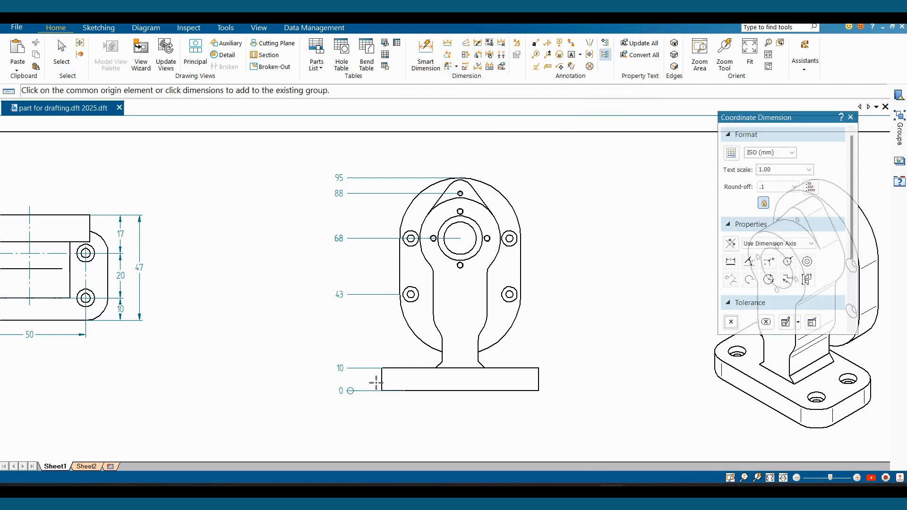
pyautogui.click(382, 384)
pyautogui.click(382, 412)
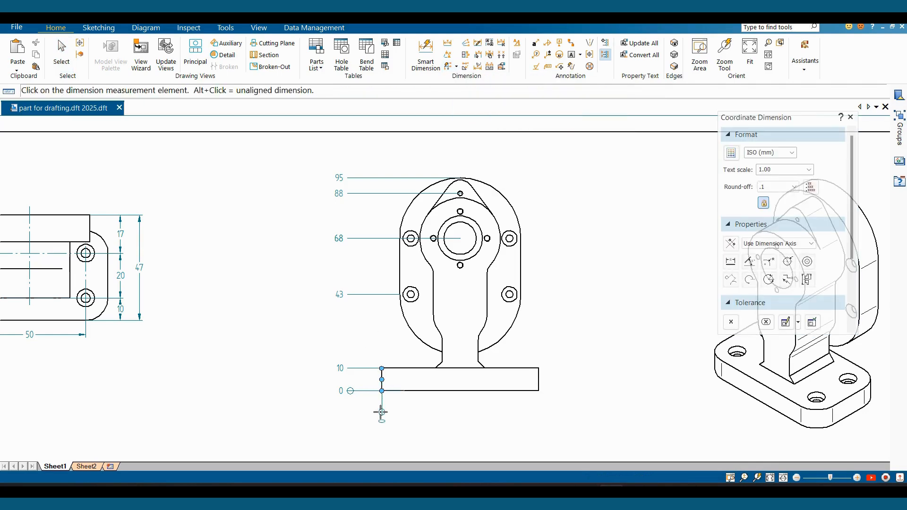
pyautogui.moveTo(413, 406); pyautogui.dragTo(423, 370, button='middle')
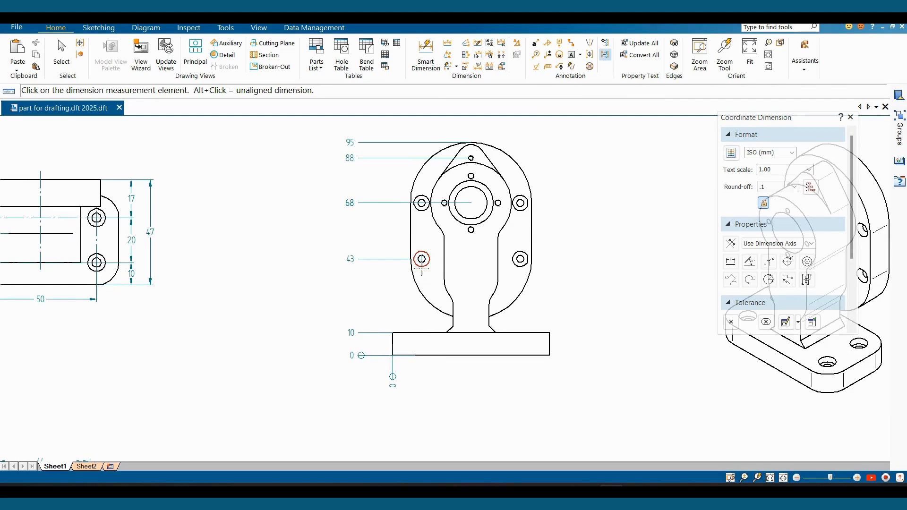
pyautogui.click(421, 259)
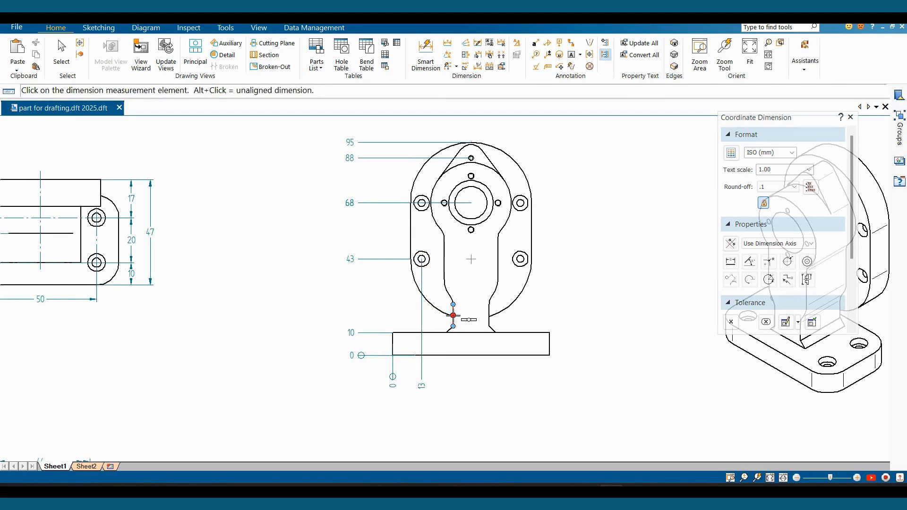
pyautogui.click(453, 326)
pyautogui.click(489, 320)
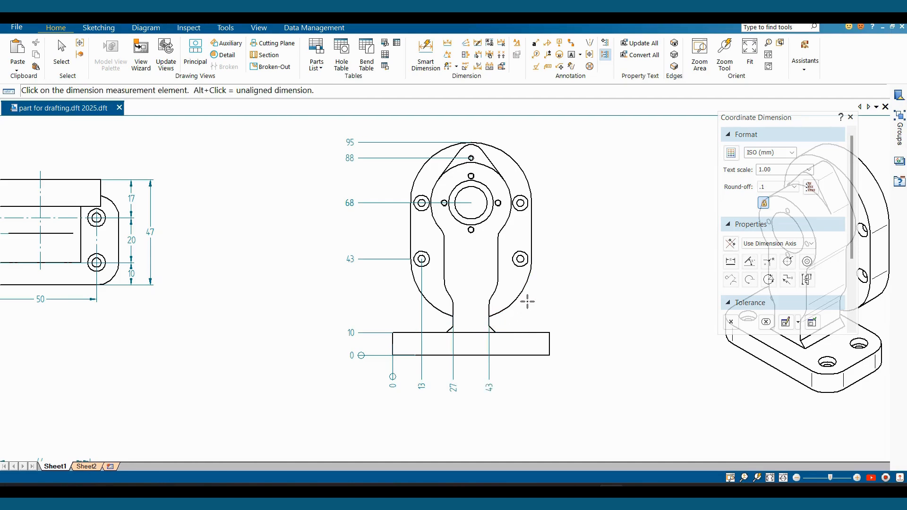
# Add horizontal coordinate dimensions to the lower-right flange hole, the central bore and the base's right edge in the copied front view
pyautogui.click(520, 259)
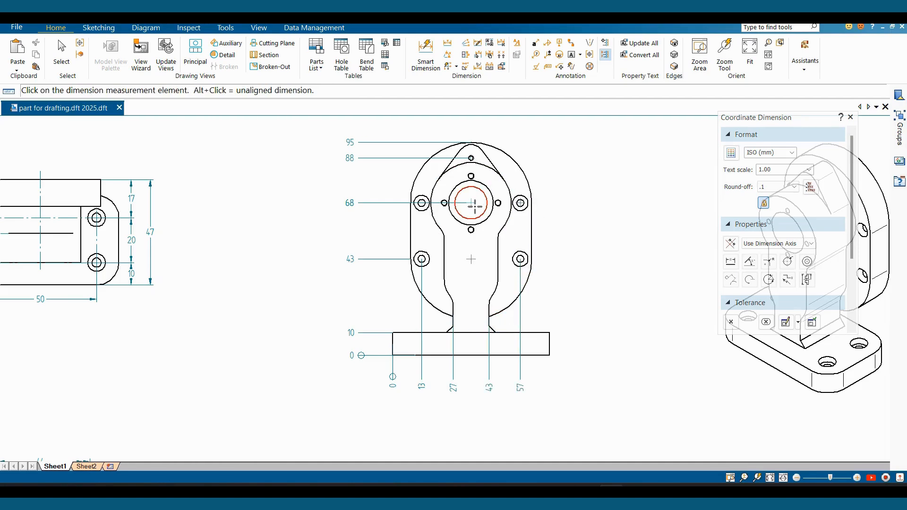
pyautogui.click(471, 204)
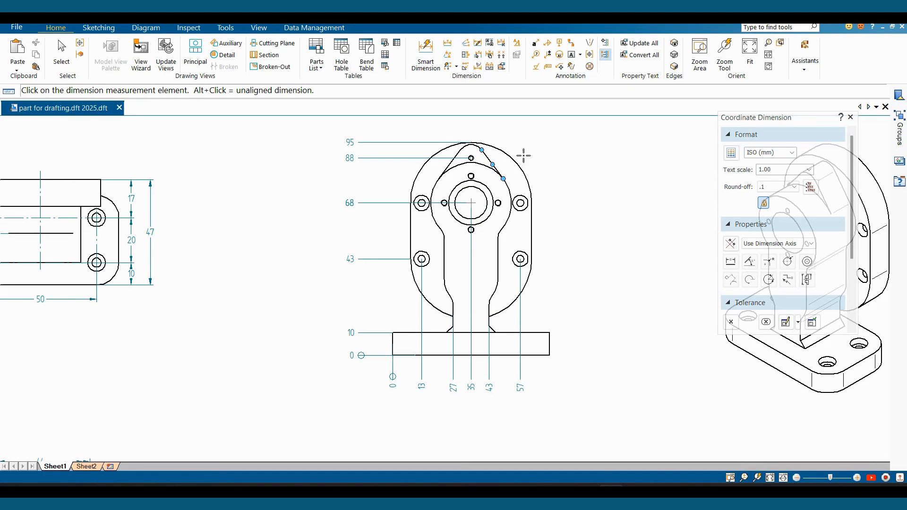
pyautogui.click(550, 340)
pyautogui.press('Escape')
# Connect the four outer flange holes of the copied front view vertically and horizontally with centerlines placed By 2 Points
pyautogui.scroll(1, 567, 114)
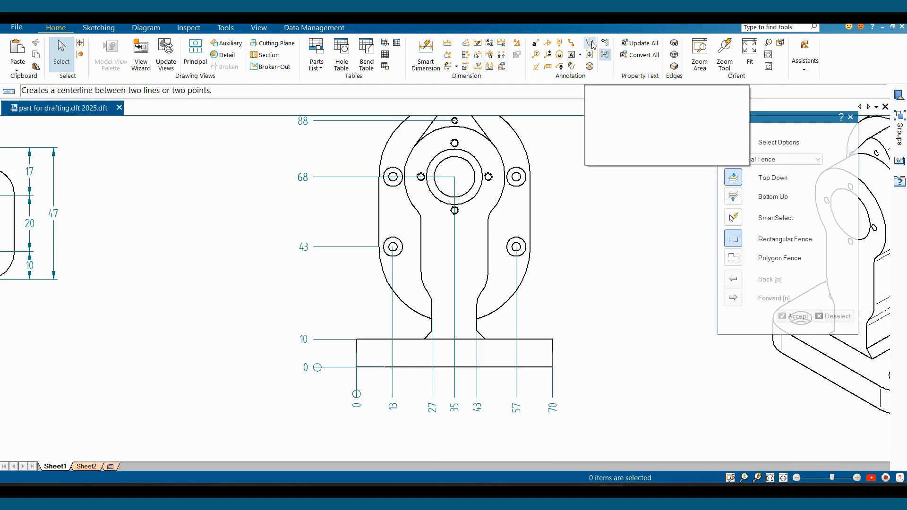
pyautogui.click(592, 44)
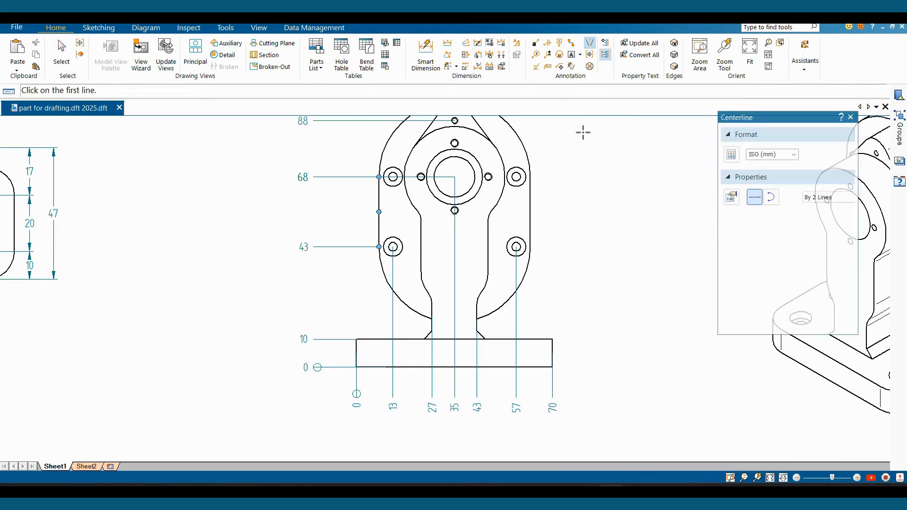
pyautogui.moveTo(733, 118); pyautogui.dragTo(677, 109)
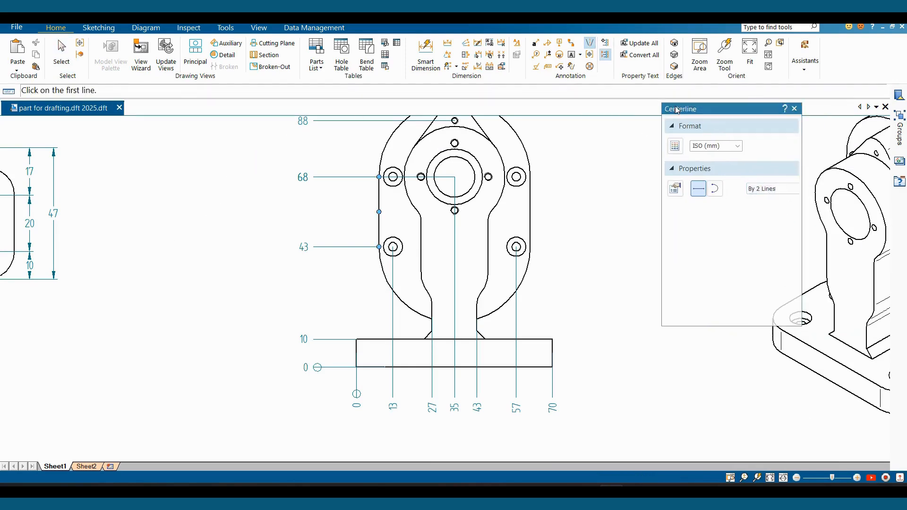
pyautogui.click(736, 187)
pyautogui.click(714, 195)
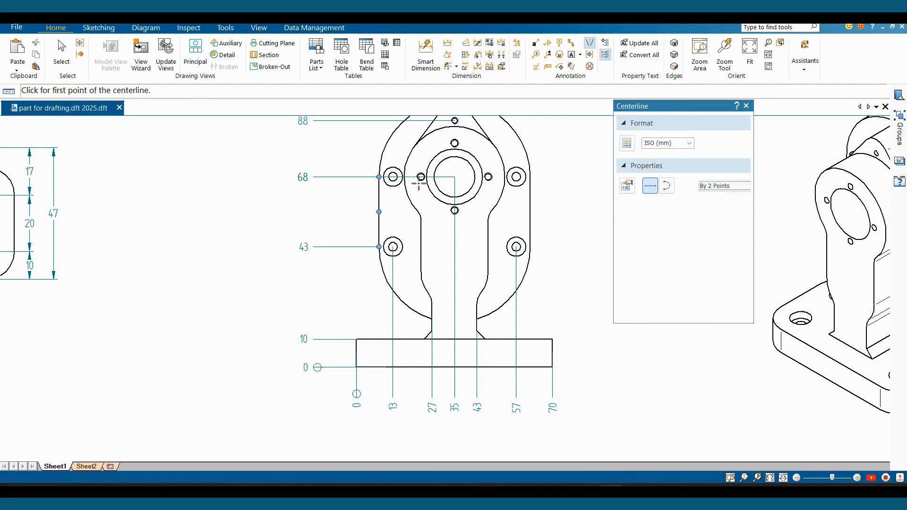
pyautogui.click(393, 177)
pyautogui.click(407, 250)
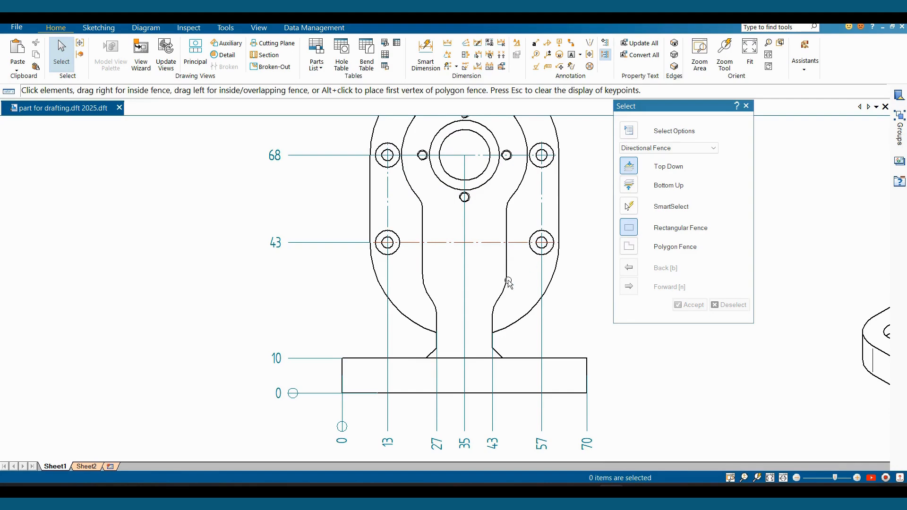
pyautogui.scroll(-3, 377, 236)
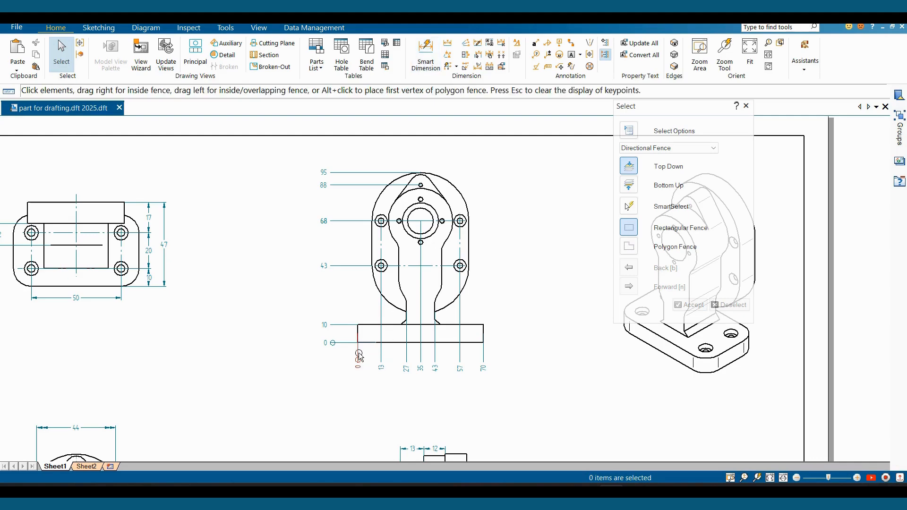
# Change the origin of the vertical coordinate dimensions in the copied front view to the top edge of the base
pyautogui.scroll(3, 351, 342)
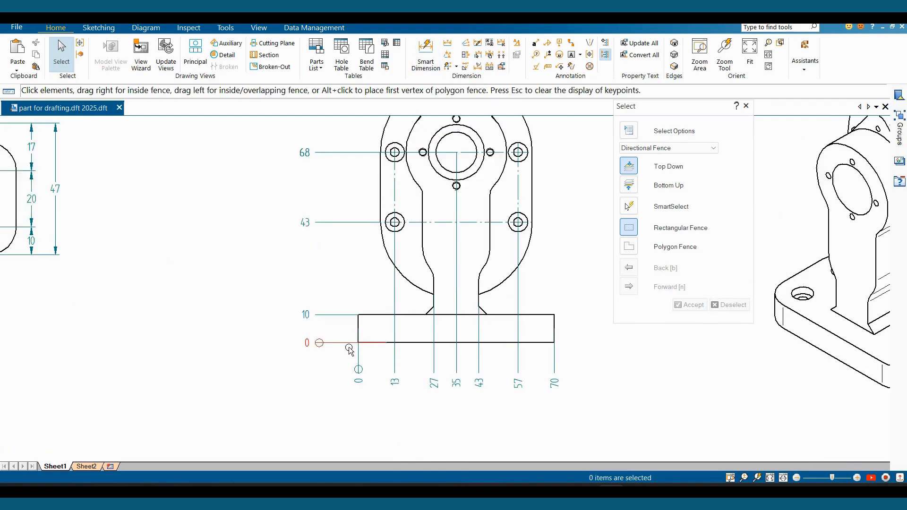
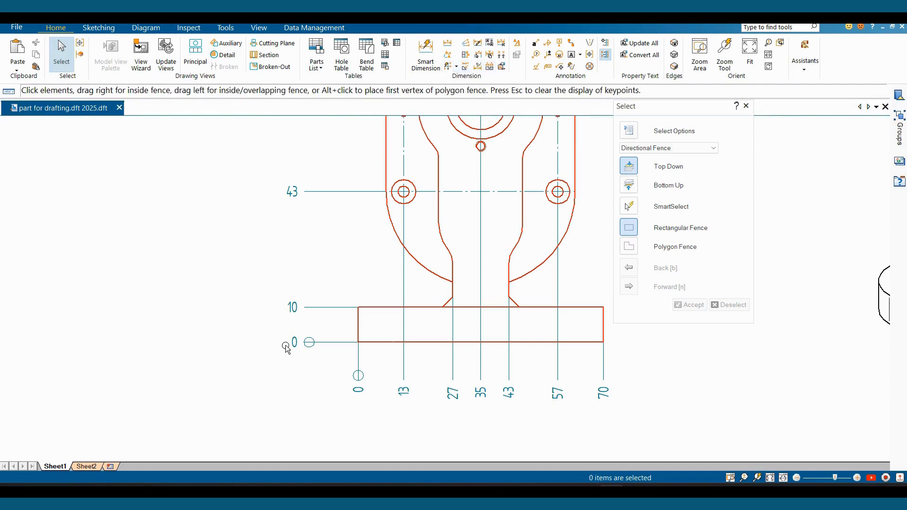
pyautogui.click(456, 68)
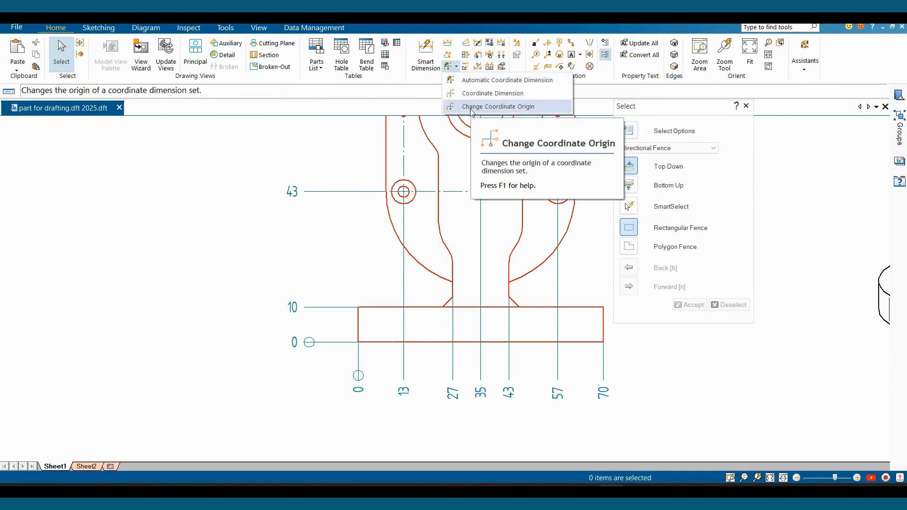
pyautogui.click(512, 107)
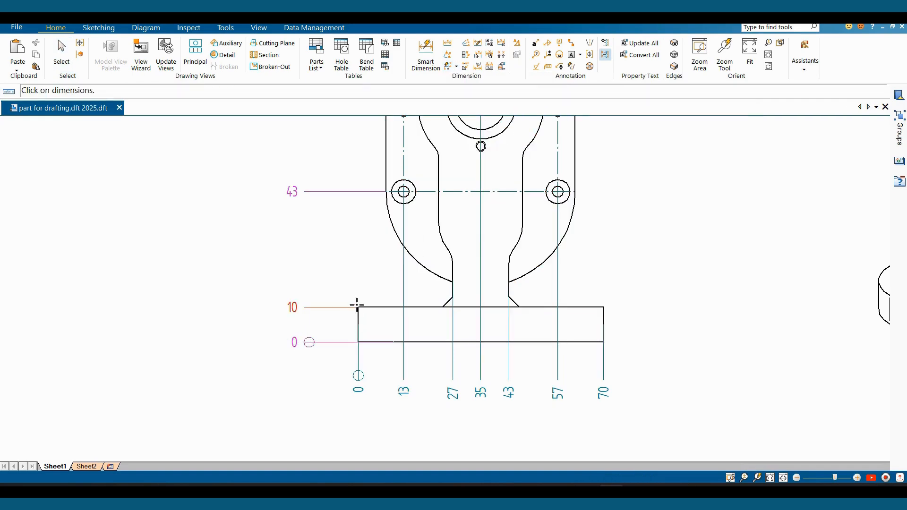
pyautogui.click(293, 307)
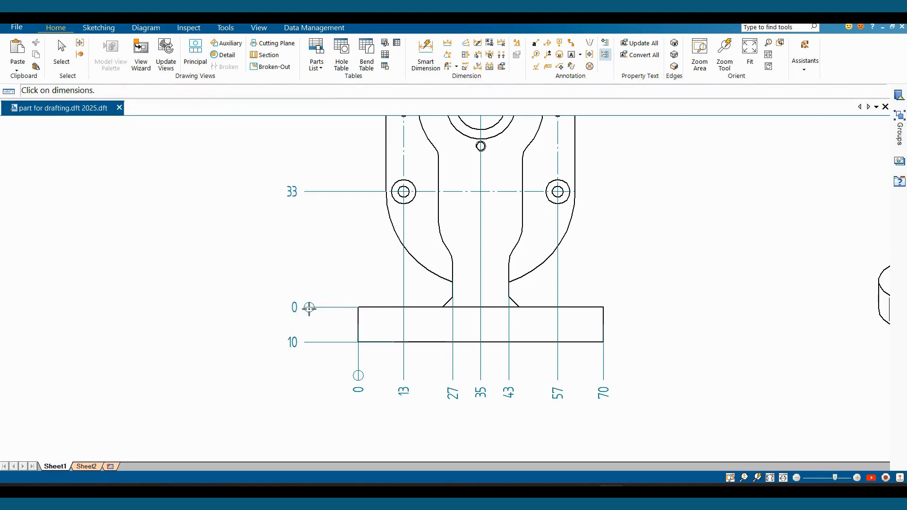
pyautogui.press('Escape')
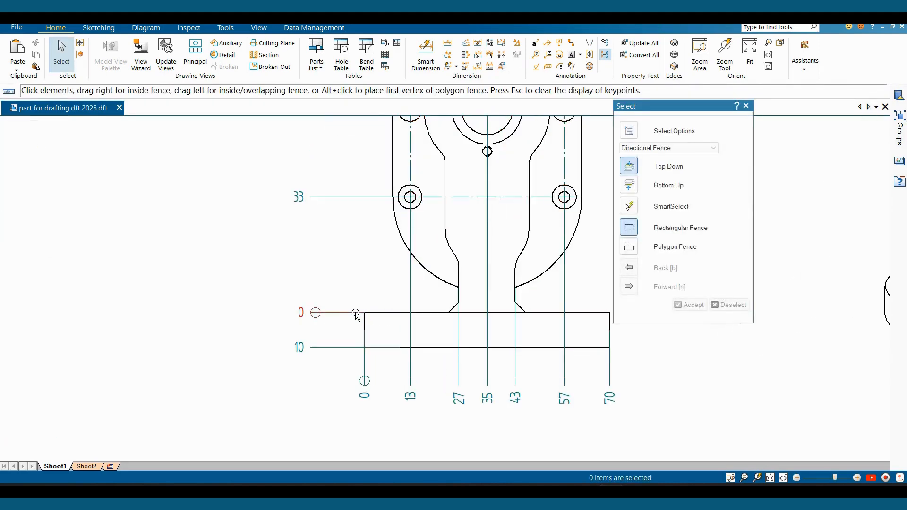
# Change the origin of the horizontal coordinate dimensions in the copied front view to the central bore's dimension
pyautogui.scroll(-2, 368, 350)
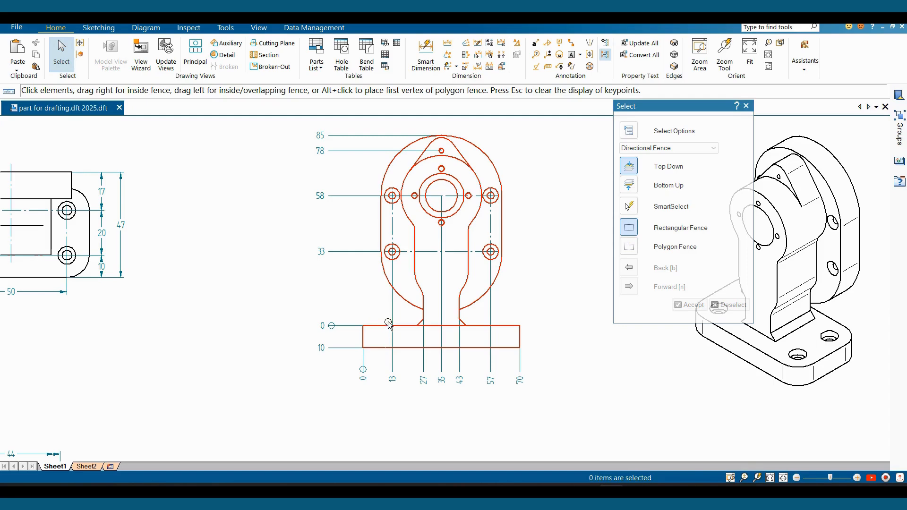
pyautogui.scroll(-2, 389, 326)
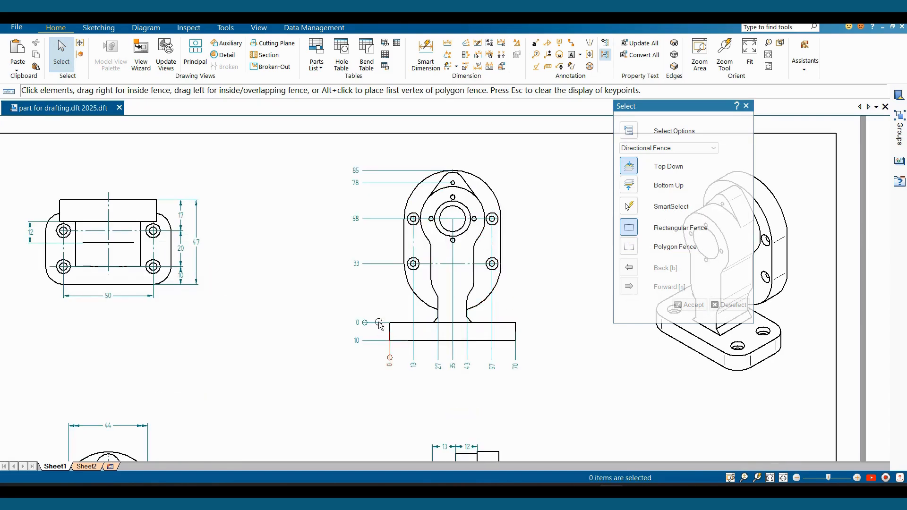
pyautogui.scroll(2, 430, 362)
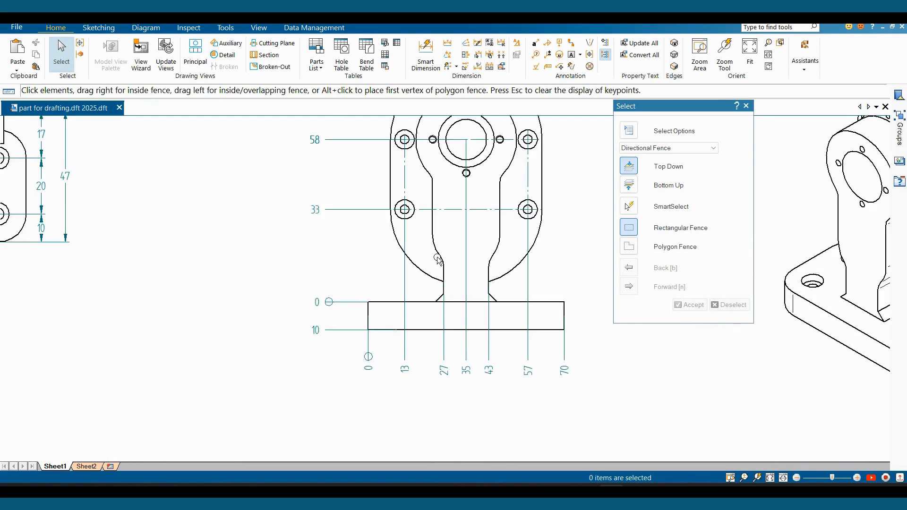
pyautogui.click(456, 66)
pyautogui.click(482, 106)
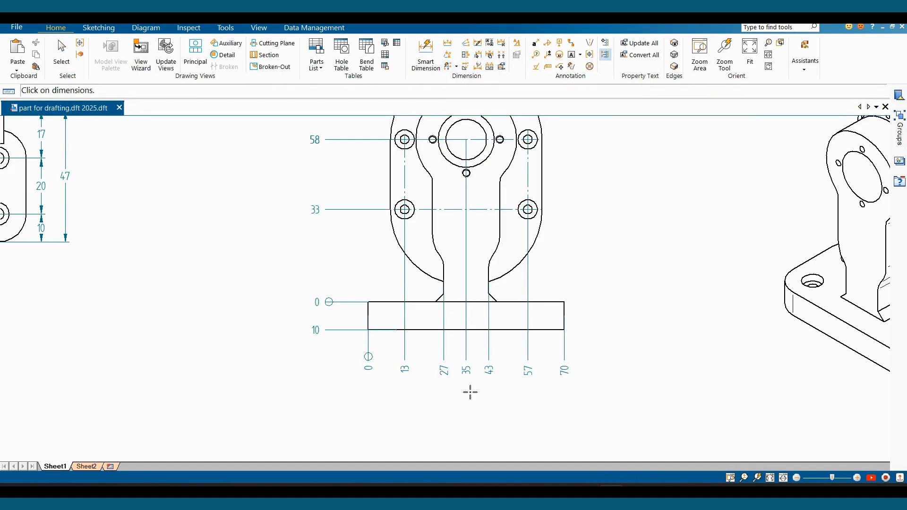
pyautogui.click(466, 371)
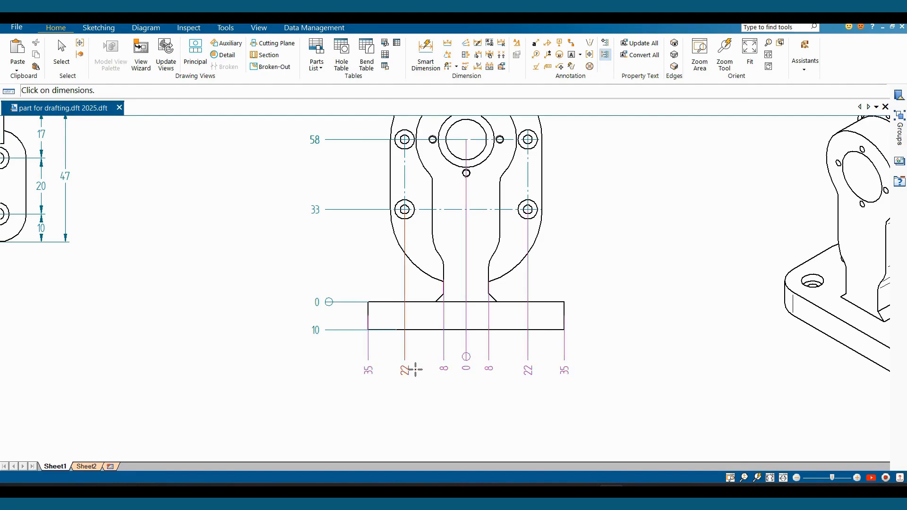
# Add the small holes directly above and below the central bore to the vertical coordinate dimension group
pyautogui.scroll(-3, 567, 360)
pyautogui.scroll(1, 483, 237)
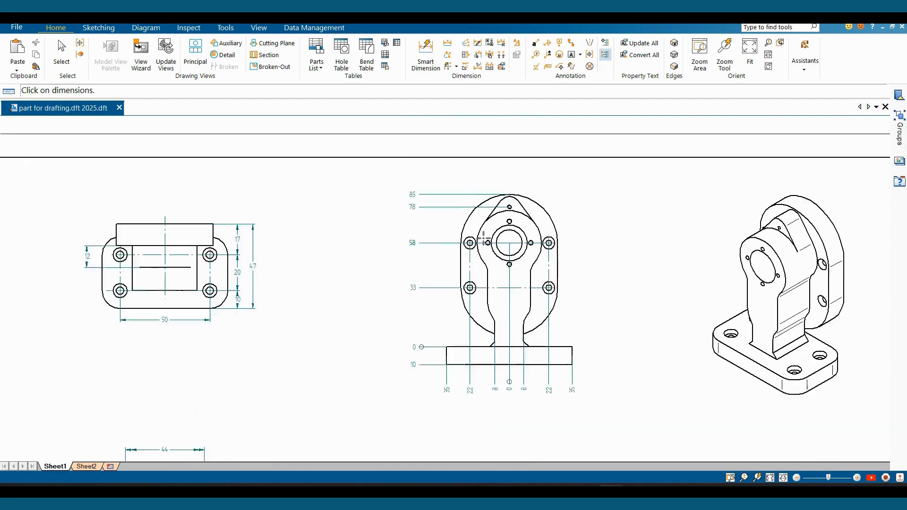
pyautogui.scroll(4, 483, 235)
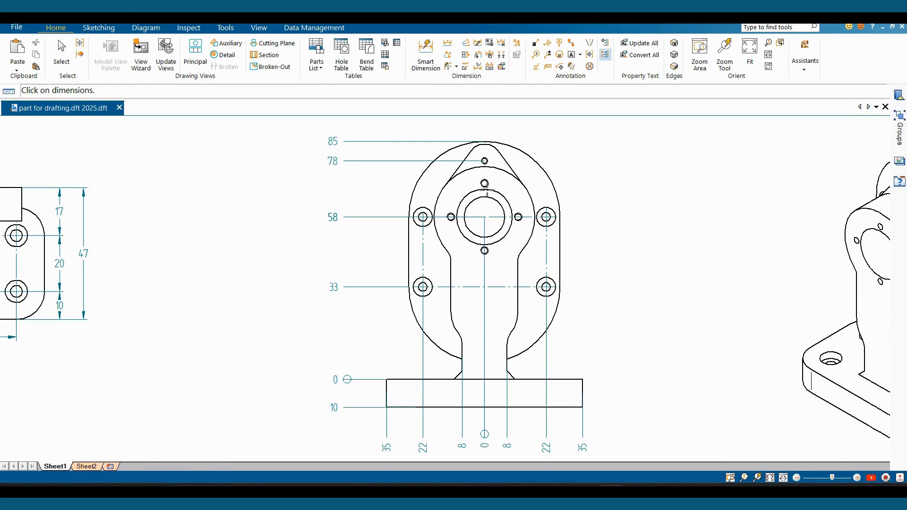
pyautogui.moveTo(487, 190); pyautogui.dragTo(483, 185, button='middle')
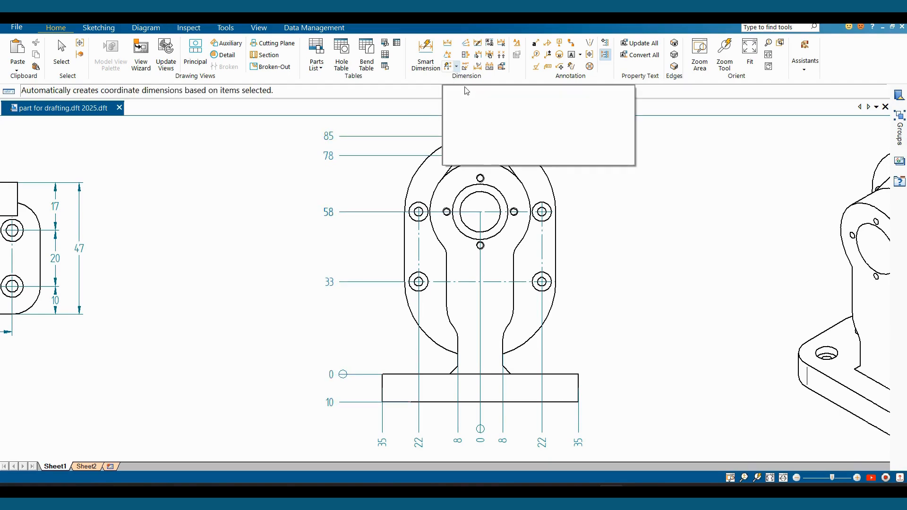
pyautogui.click(457, 66)
pyautogui.click(487, 94)
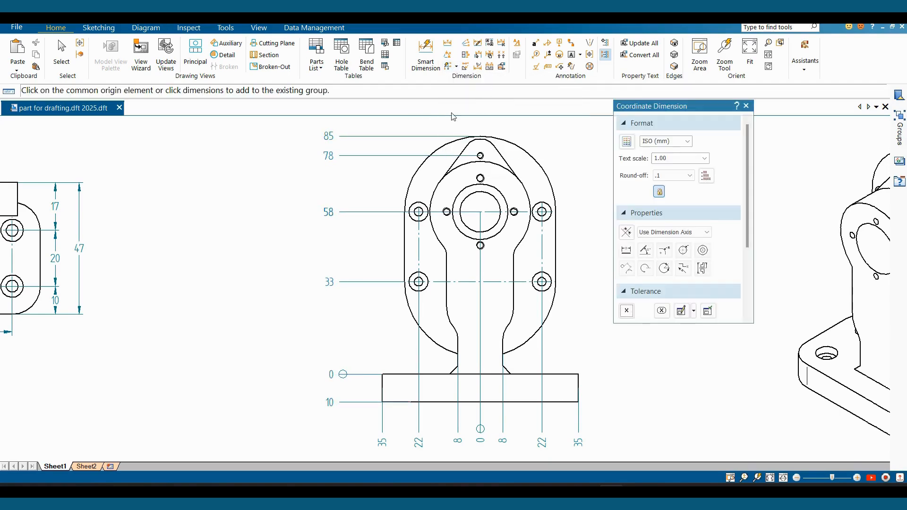
pyautogui.click(344, 375)
pyautogui.scroll(2, 479, 186)
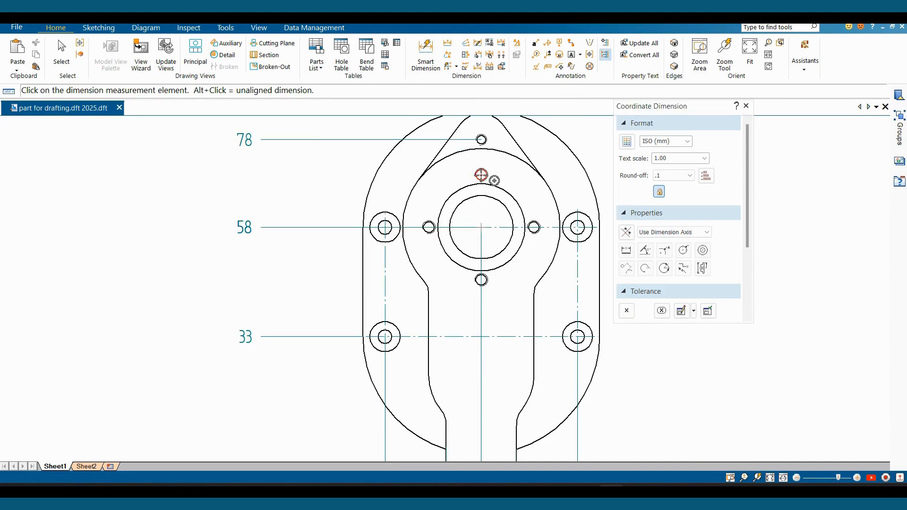
pyautogui.click(481, 175)
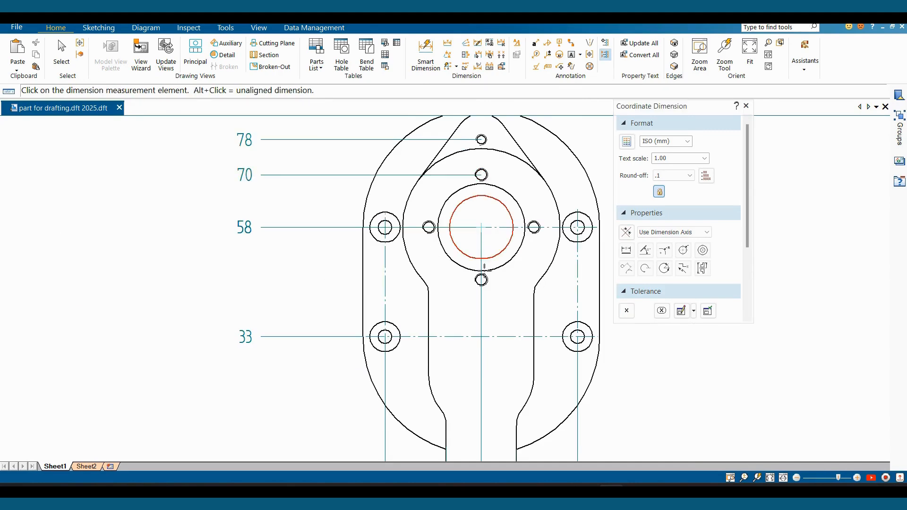
pyautogui.click(481, 279)
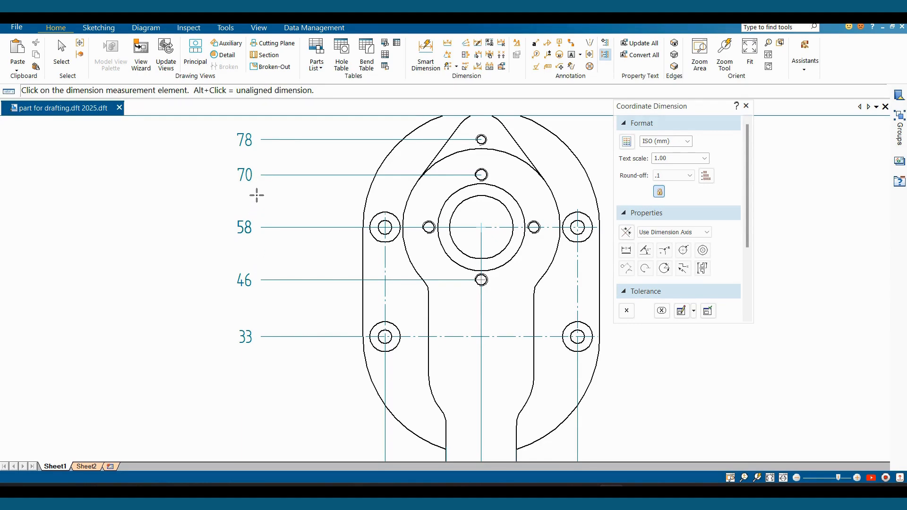
pyautogui.press('Escape')
# Delete the coordinate dimension of the small hole below the bore and add it again, continuing the group from the bore-level dimension
pyautogui.scroll(-2, 391, 237)
pyautogui.click(298, 264)
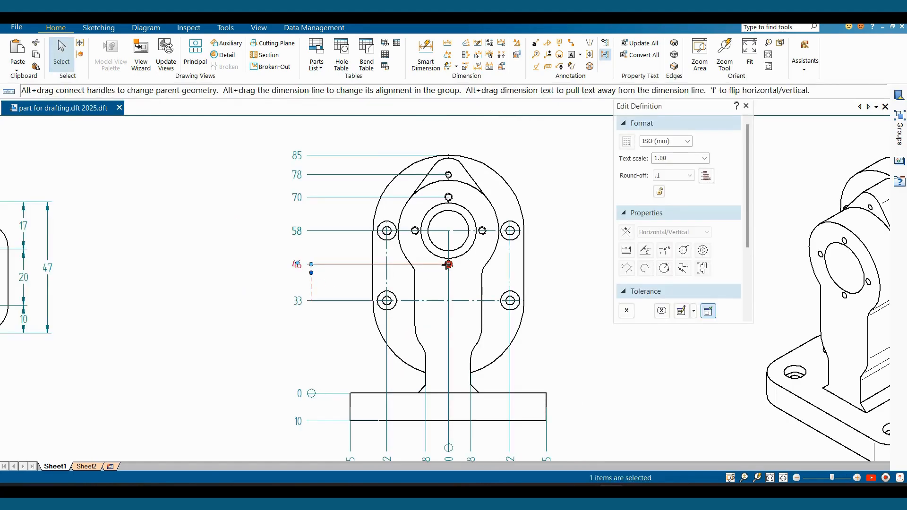
pyautogui.press('Delete')
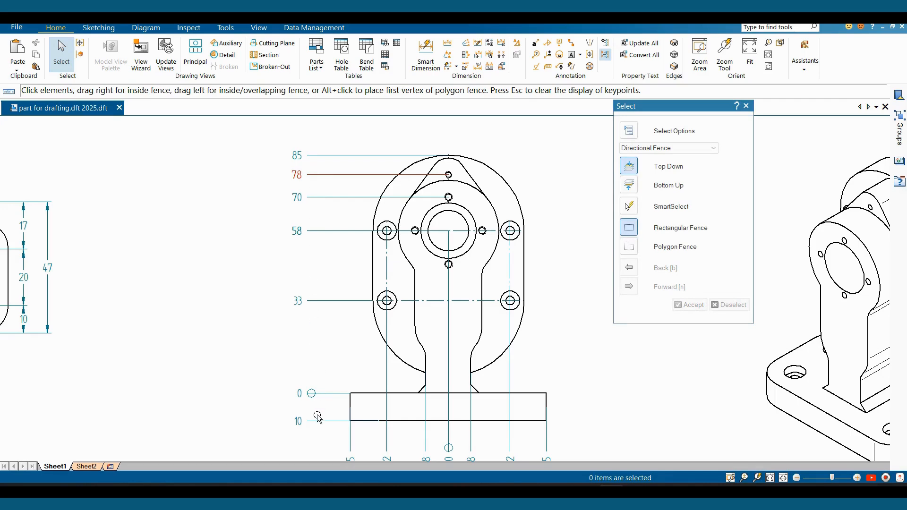
pyautogui.click(457, 67)
pyautogui.click(487, 92)
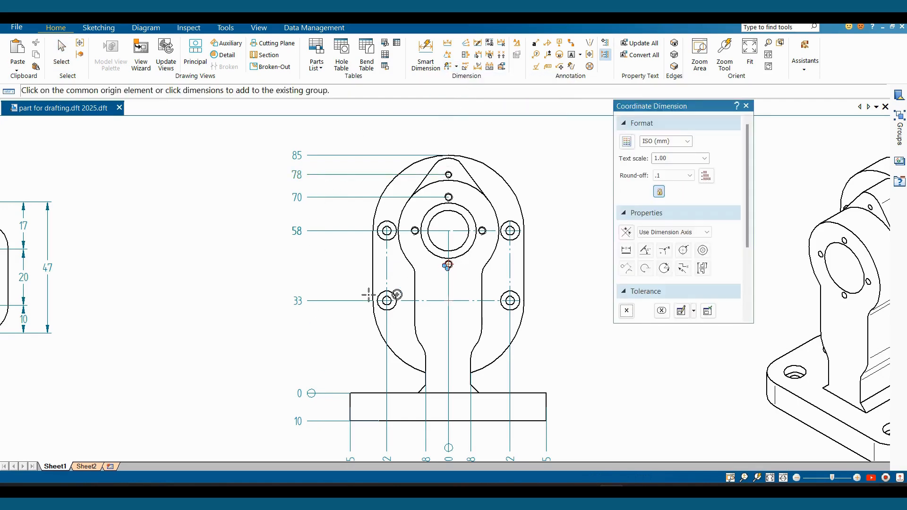
pyautogui.click(297, 231)
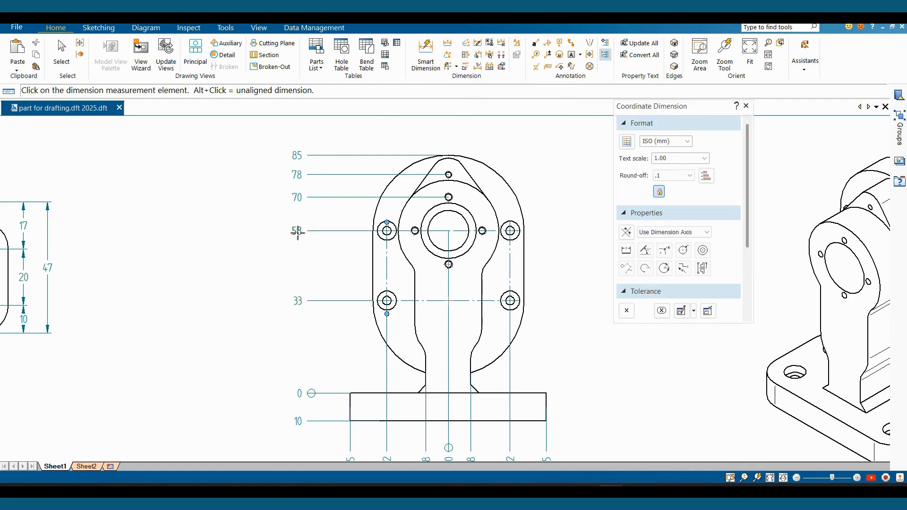
pyautogui.click(449, 264)
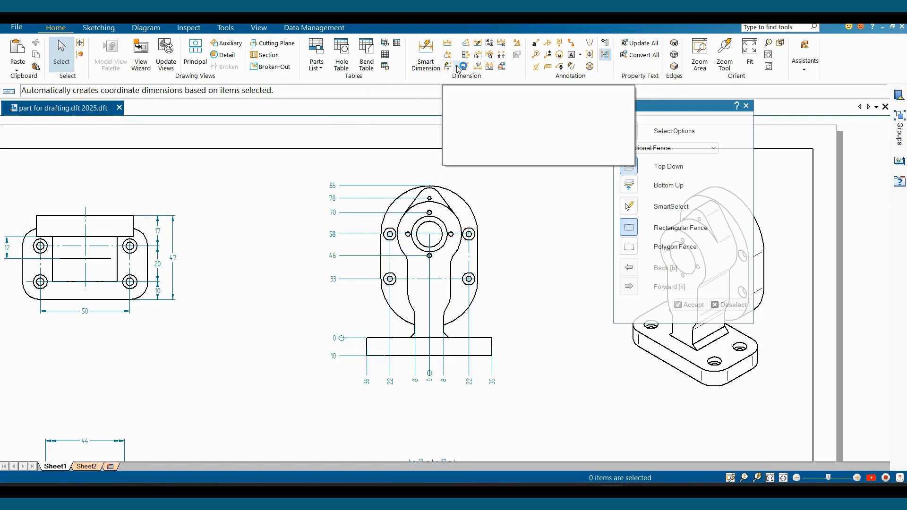
# Start an angular coordinate dimension group centered on the main bore, with its 0° origin through the upper-right flange hole
pyautogui.scroll(3, 442, 239)
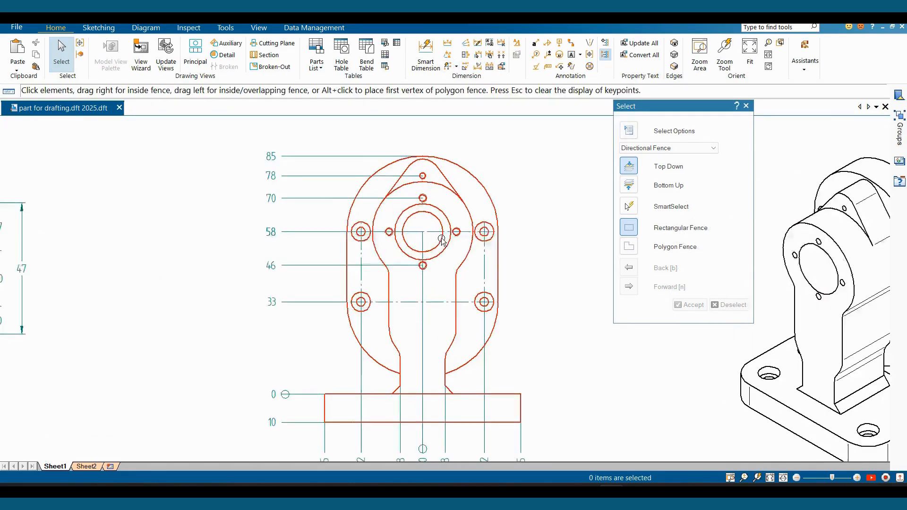
pyautogui.click(467, 43)
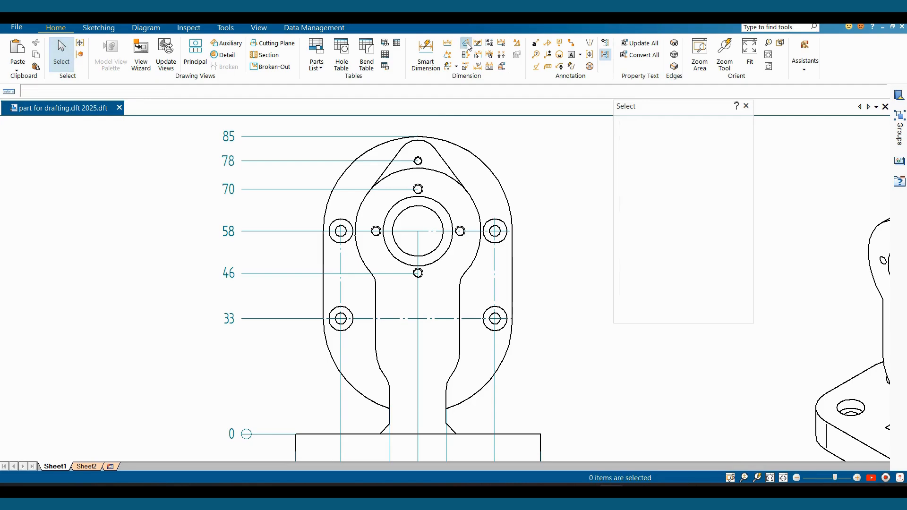
pyautogui.click(421, 231)
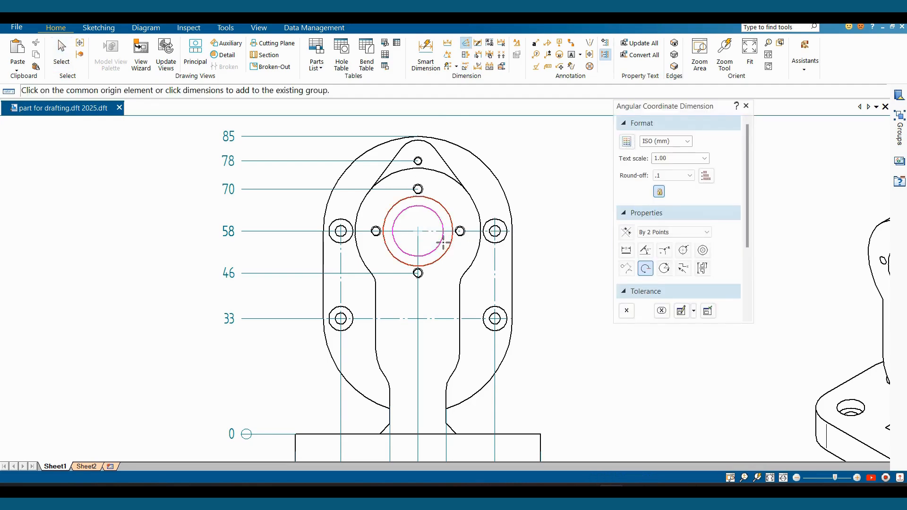
pyautogui.click(494, 231)
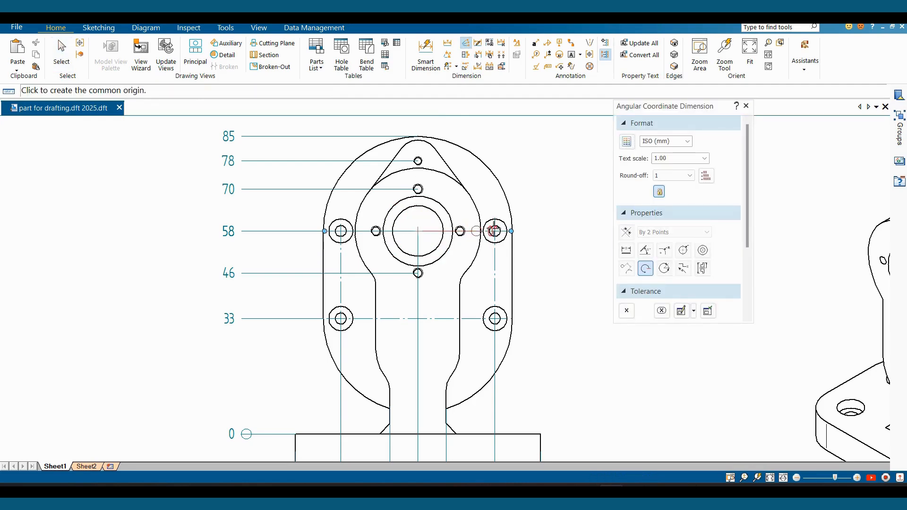
pyautogui.click(546, 230)
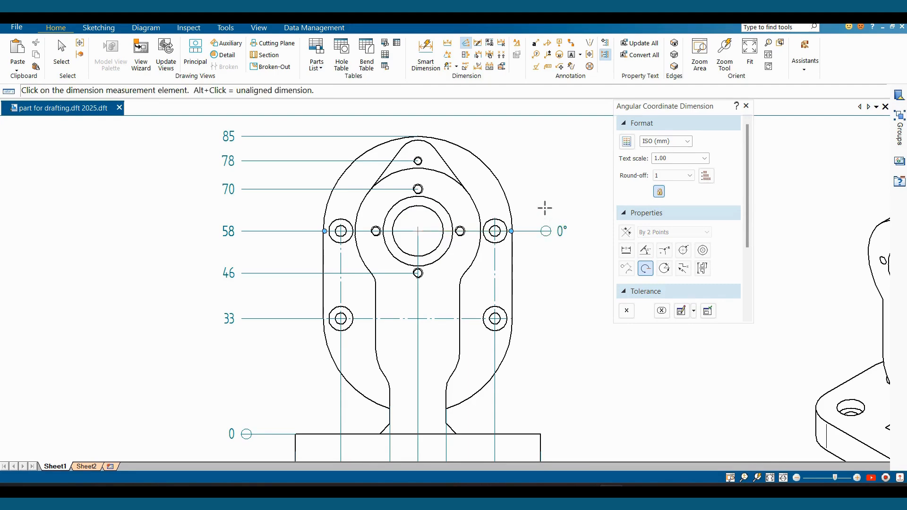
# Add angular coordinate dimensions to the small holes above and to the left of the bore, at 90° and 180°
pyautogui.click(422, 192)
pyautogui.moveTo(443, 182); pyautogui.dragTo(445, 202, button='middle')
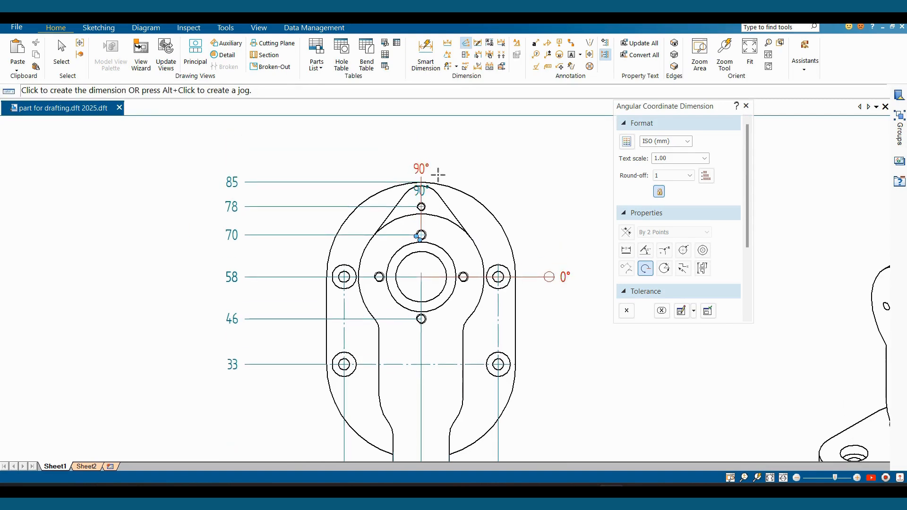
pyautogui.click(435, 151)
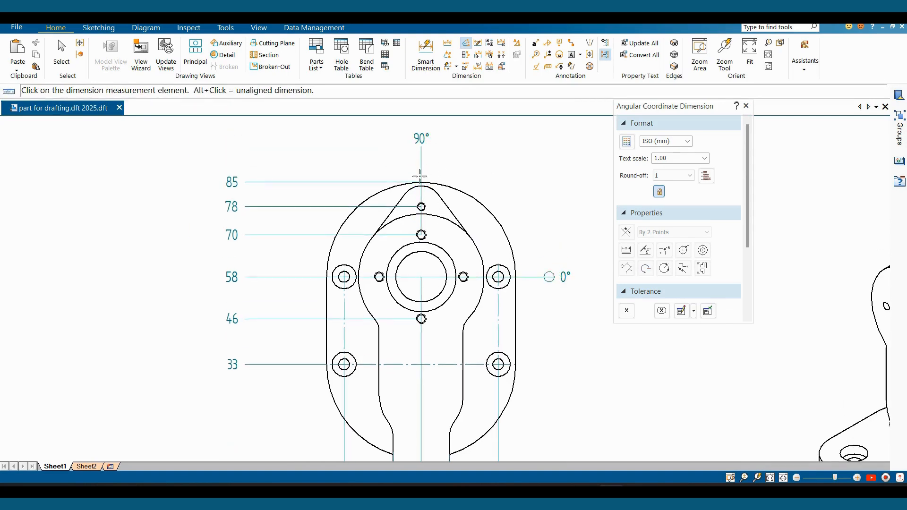
pyautogui.click(378, 277)
pyautogui.click(292, 263)
pyautogui.click(424, 321)
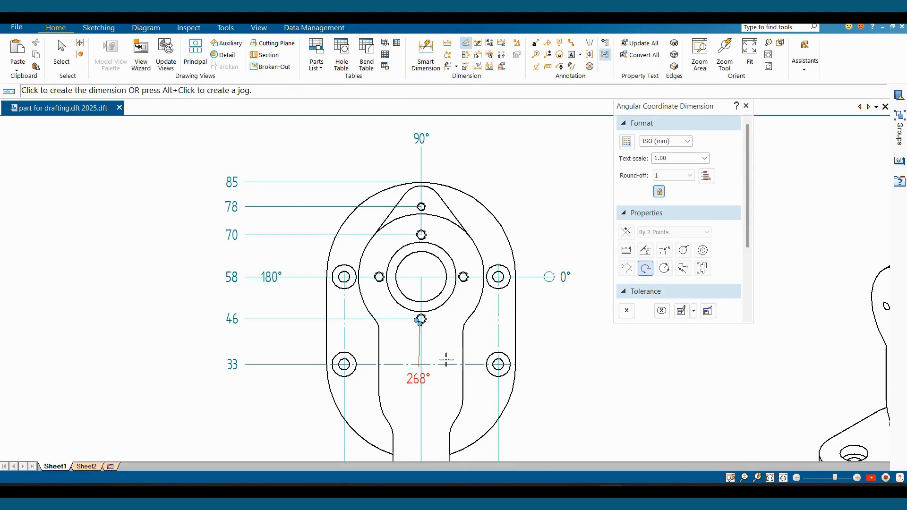
pyautogui.scroll(-2, 432, 321)
pyautogui.press('Escape')
pyautogui.scroll(2, 493, 316)
pyautogui.scroll(-1, 492, 315)
pyautogui.scroll(1, 421, 314)
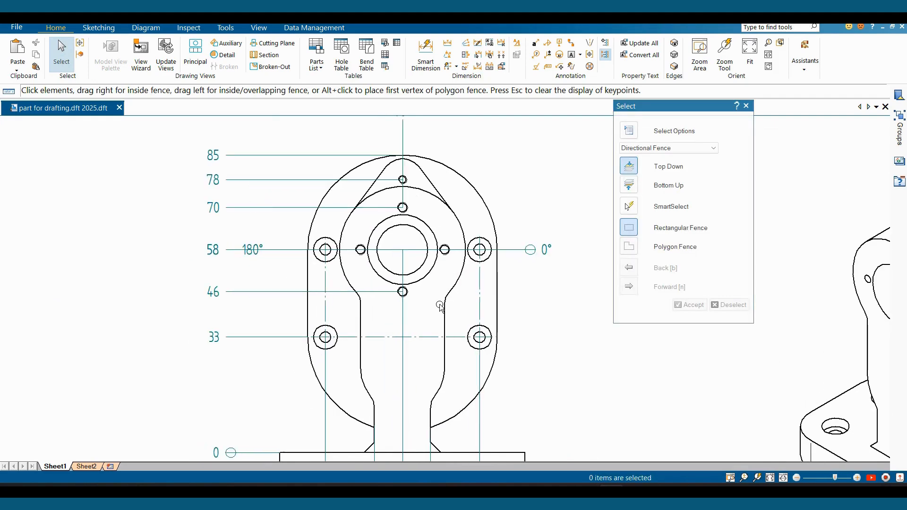
pyautogui.scroll(-1, 457, 316)
pyautogui.scroll(1, 414, 301)
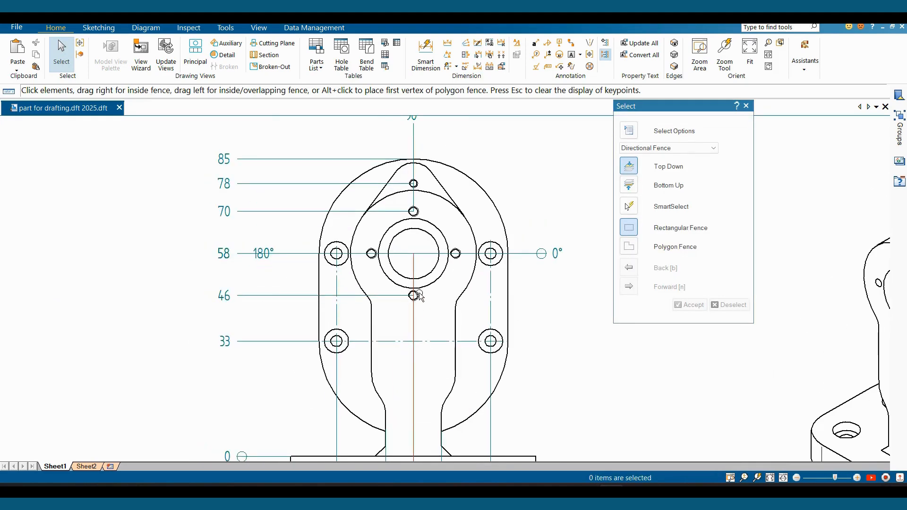
pyautogui.click(467, 45)
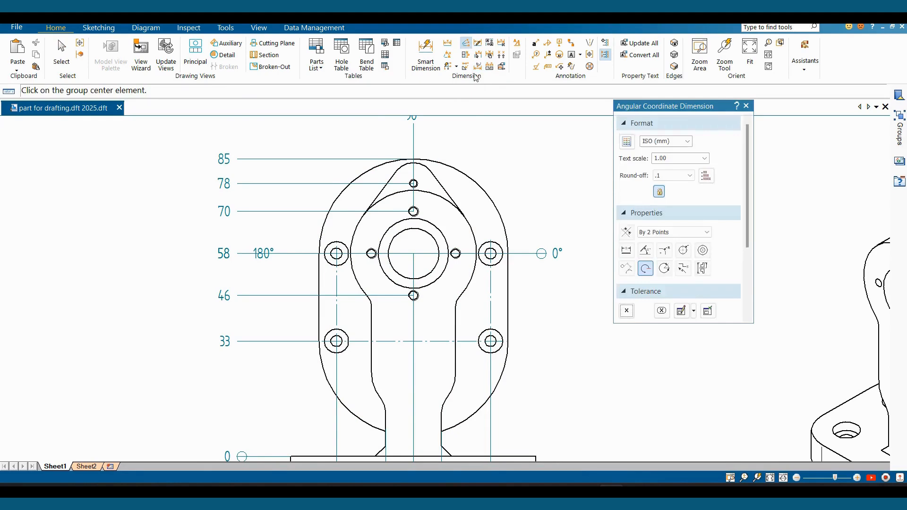
pyautogui.press('Escape')
# Add an angular coordinate dimension at 270° to the small hole below the main bore, continuing the group from the 180° dimension
pyautogui.click(467, 46)
pyautogui.click(263, 252)
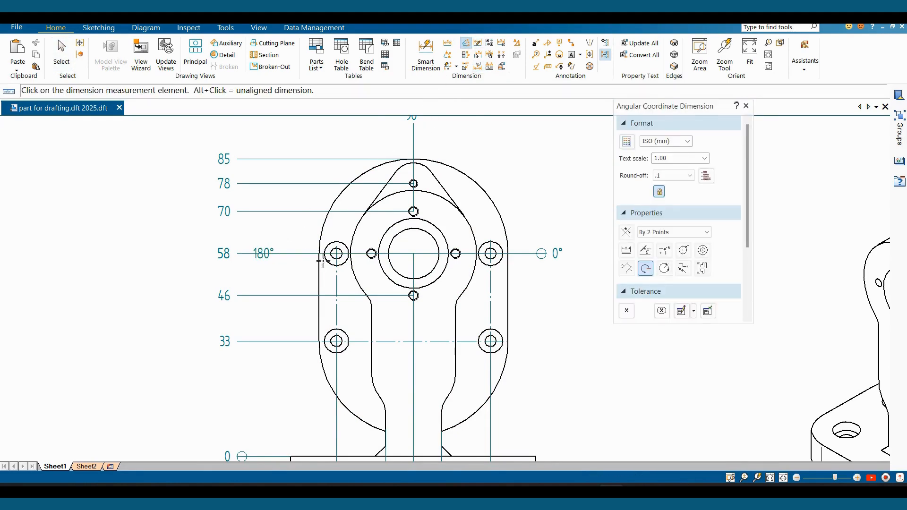
pyautogui.scroll(2, 413, 297)
pyautogui.click(414, 296)
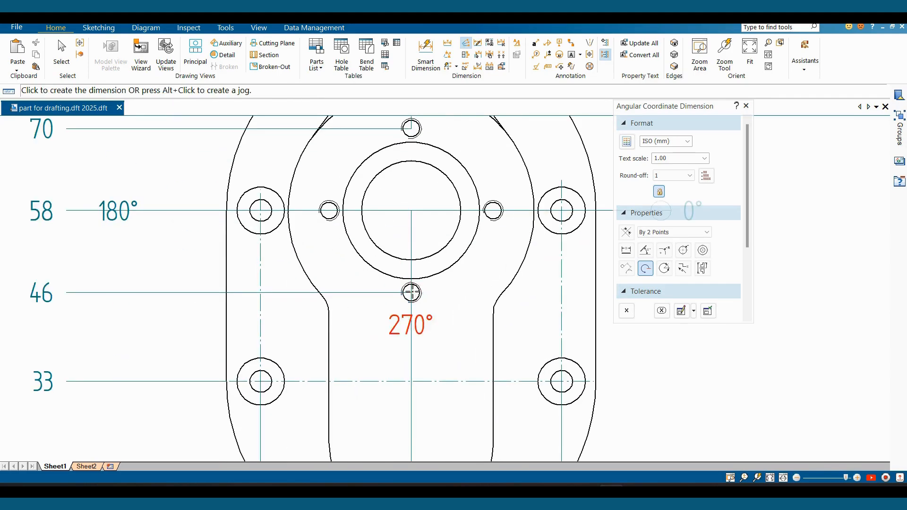
pyautogui.click(412, 379)
pyautogui.scroll(-1, 412, 379)
pyautogui.moveTo(412, 379); pyautogui.dragTo(417, 278, button='middle')
pyautogui.click(419, 320)
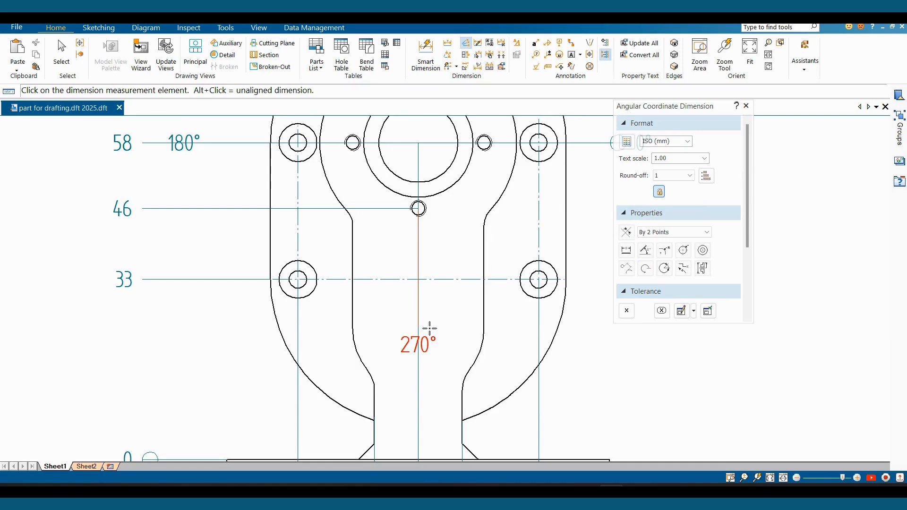
pyautogui.scroll(-2, 421, 370)
pyautogui.press('Escape')
pyautogui.scroll(-1, 439, 349)
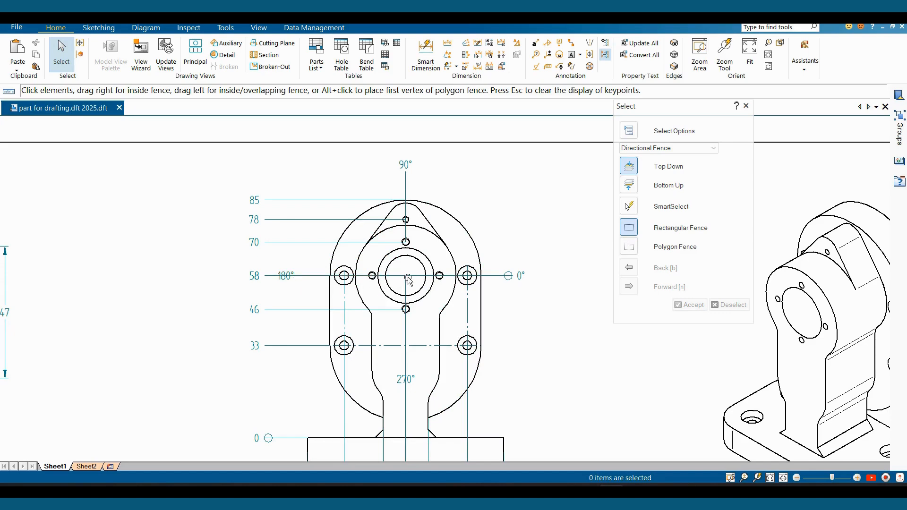
# Move the side view farther from the dimensioned front view to make room between them
pyautogui.click(529, 296)
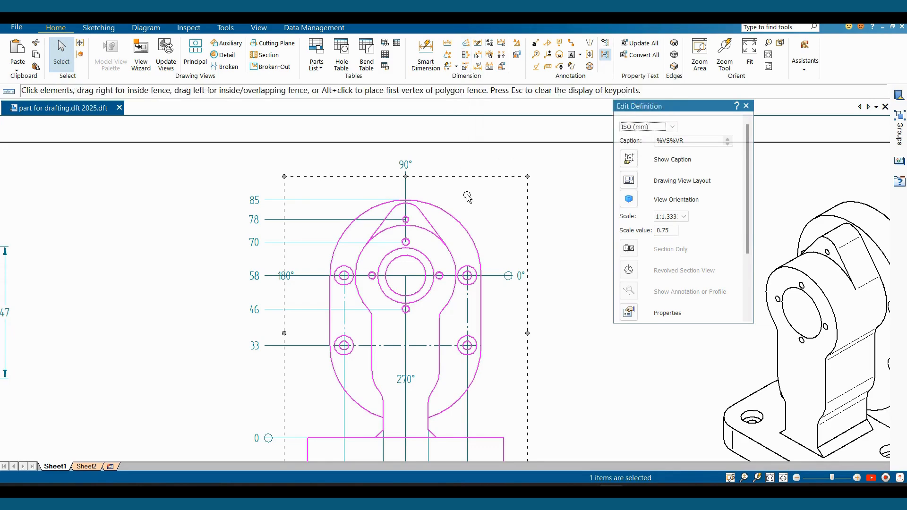
pyautogui.press('Escape')
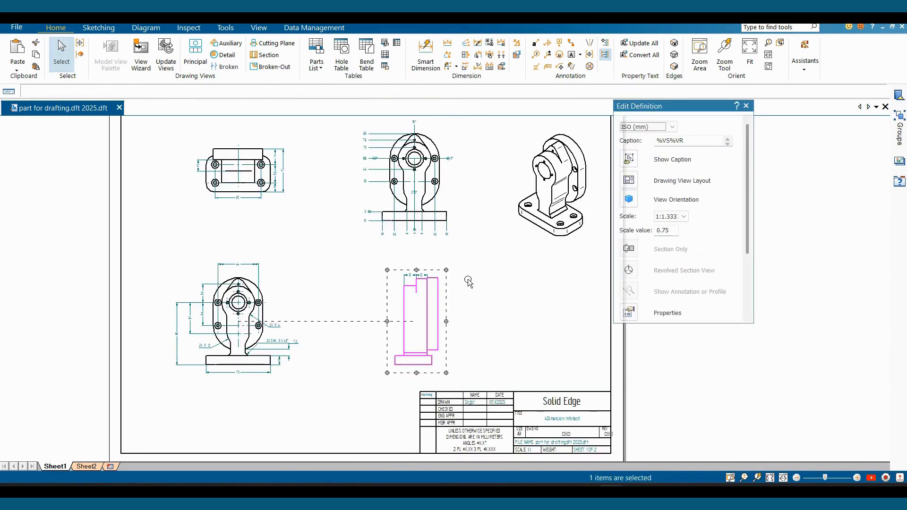
pyautogui.moveTo(440, 290); pyautogui.dragTo(517, 289)
pyautogui.press('Escape')
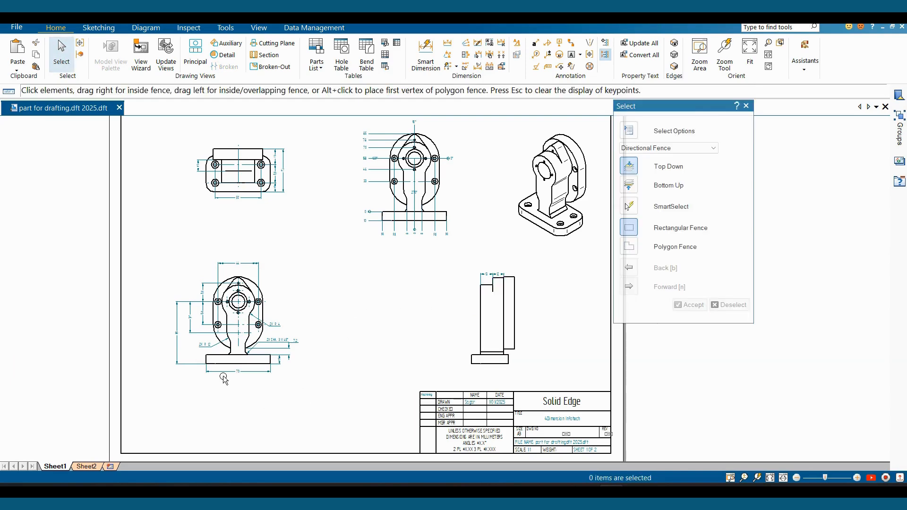
pyautogui.scroll(2, 224, 377)
pyautogui.moveTo(404, 306); pyautogui.dragTo(454, 350, button='middle')
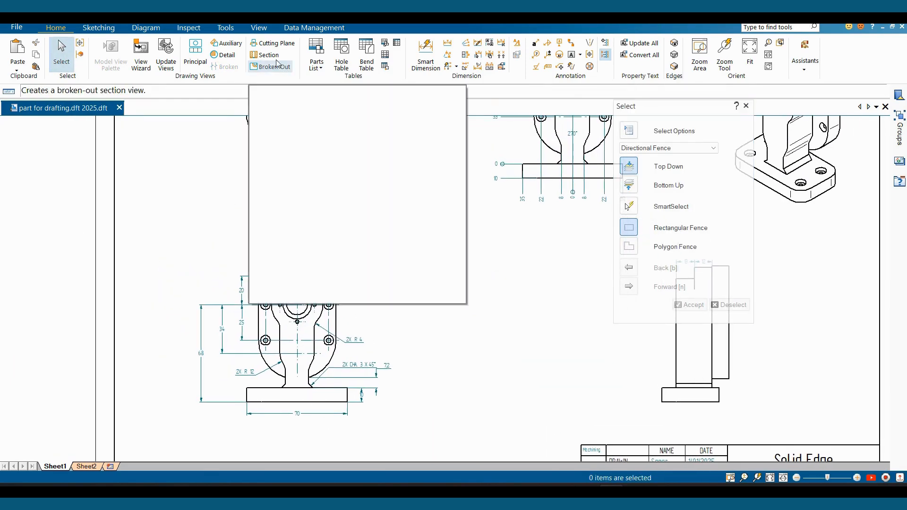
pyautogui.click(273, 43)
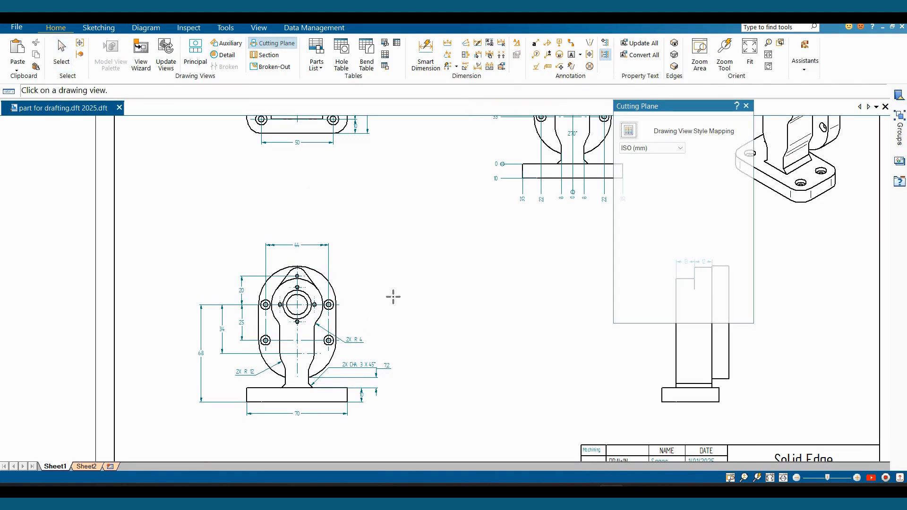
pyautogui.press('Escape')
# Move the base's overall width dimension farther below the base in the dimensioned front view
pyautogui.scroll(4, 276, 438)
pyautogui.click(312, 386)
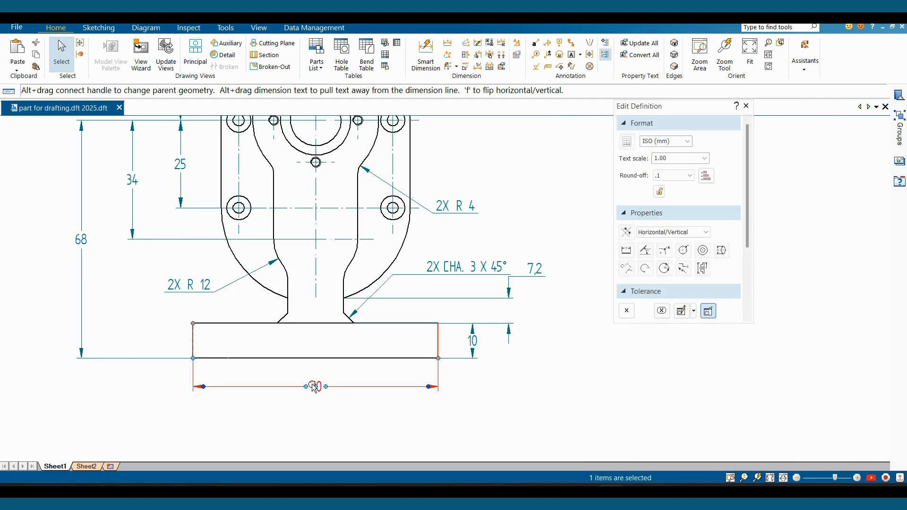
pyautogui.moveTo(314, 387); pyautogui.dragTo(315, 440)
pyautogui.press('Escape')
pyautogui.scroll(-2, 364, 402)
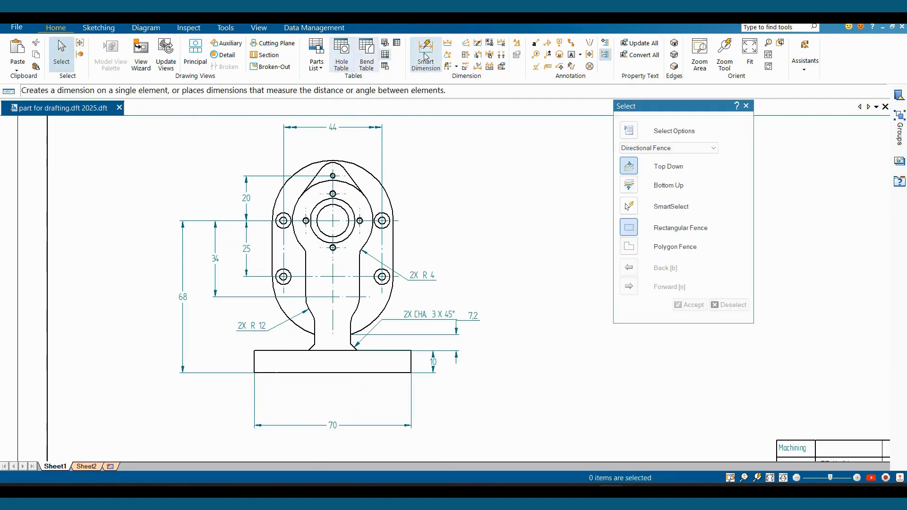
# Create a vertical cutting plane about 80 mm long through the center of the dimensioned front view, with its viewing direction toward the left
pyautogui.click(278, 45)
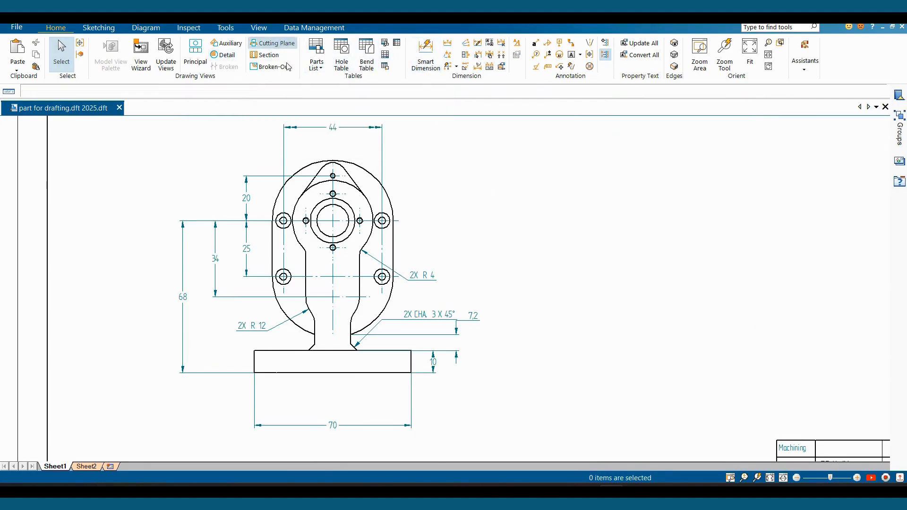
pyautogui.click(394, 353)
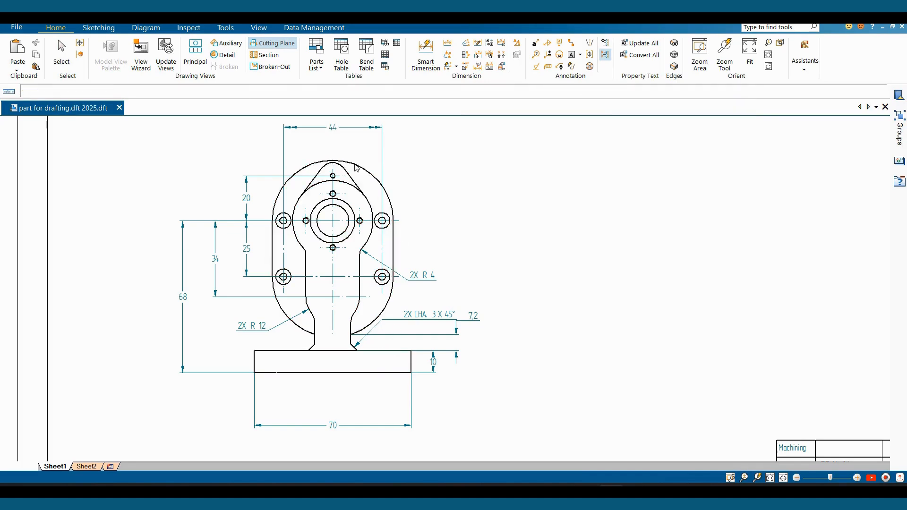
pyautogui.click(333, 143)
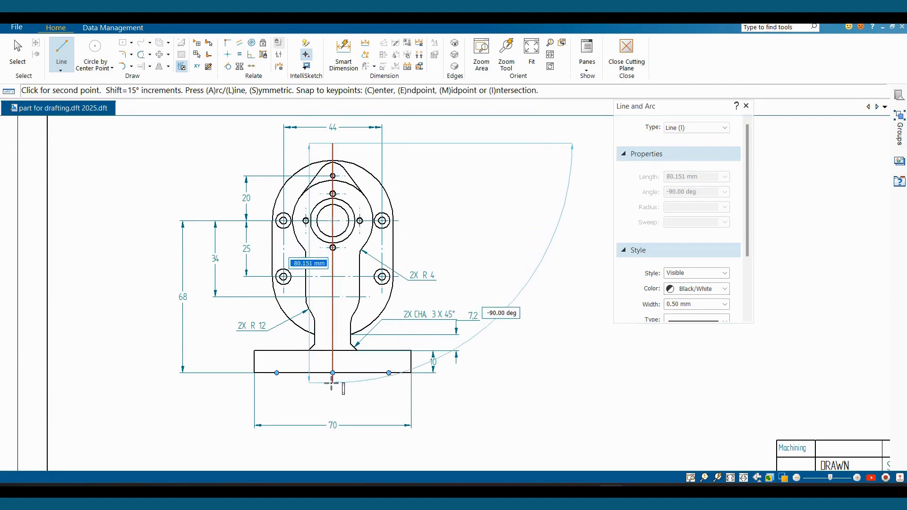
pyautogui.click(333, 381)
pyautogui.press('Escape')
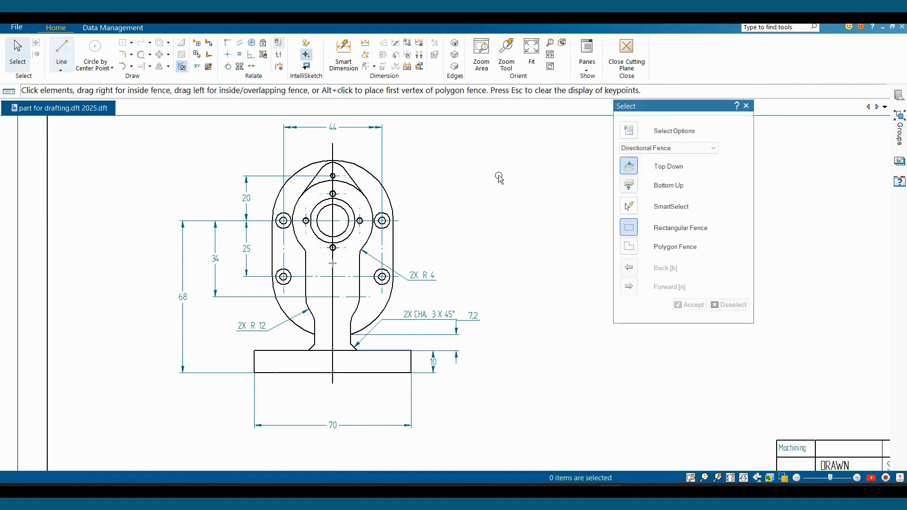
pyautogui.click(625, 63)
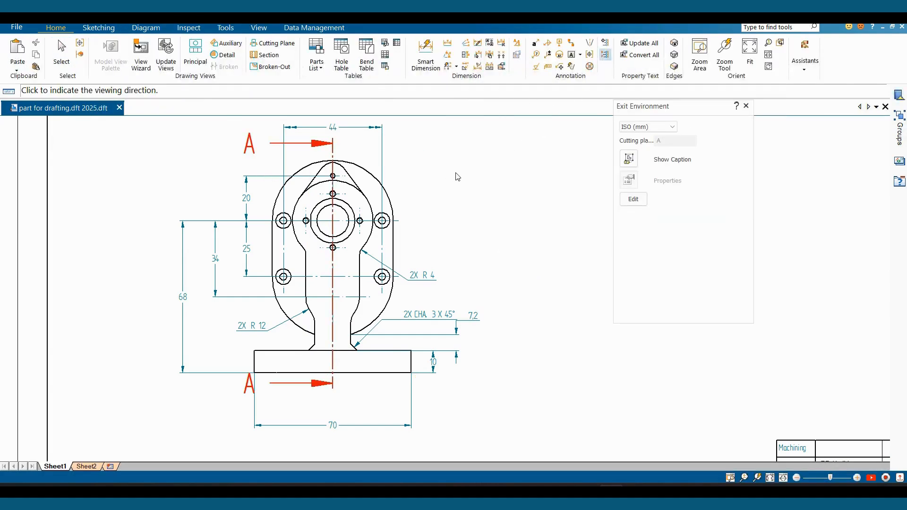
pyautogui.click(168, 194)
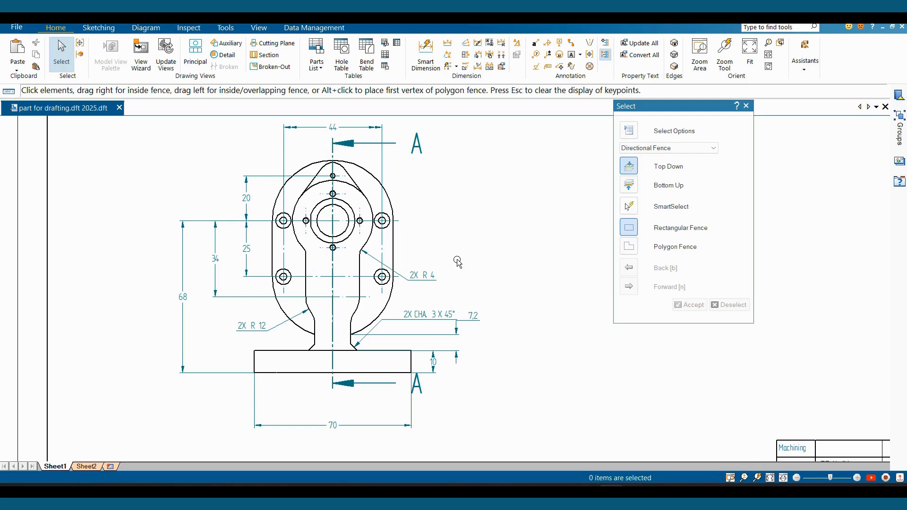
# Create a section view from cutting plane A and place it between the front and side views
pyautogui.click(264, 54)
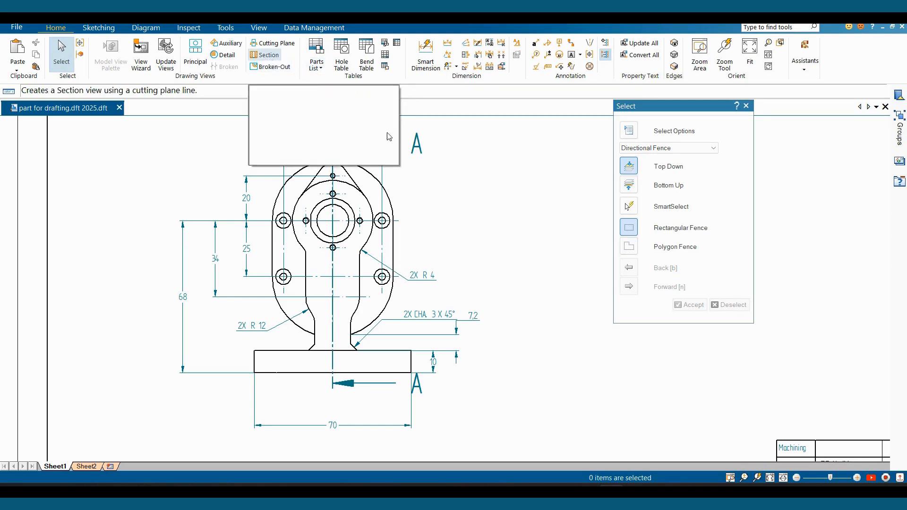
pyautogui.click(333, 380)
pyautogui.scroll(-4, 381, 341)
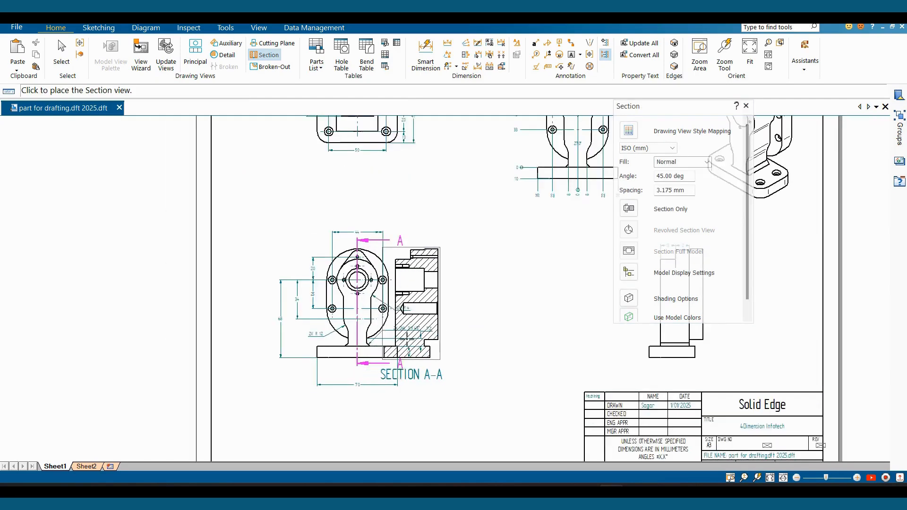
pyautogui.moveTo(538, 337); pyautogui.dragTo(414, 341, button='middle')
pyautogui.click(404, 337)
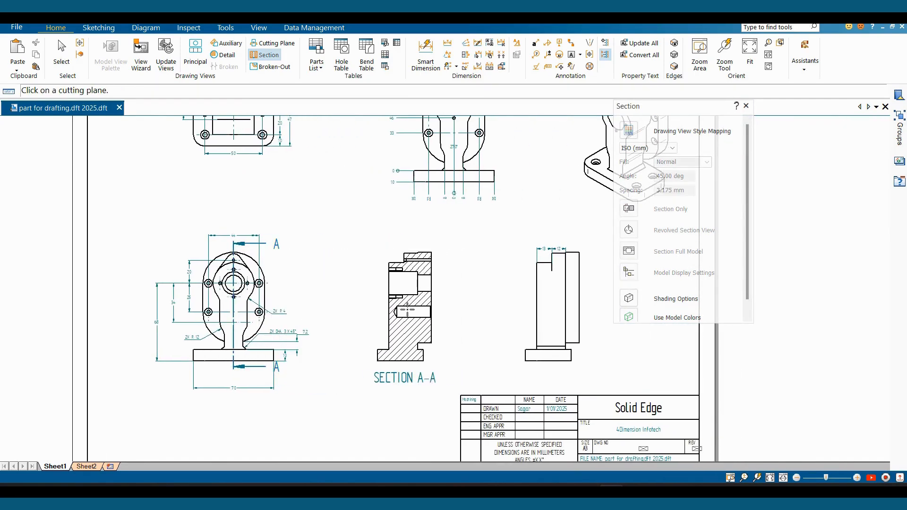
pyautogui.scroll(1, 403, 364)
pyautogui.scroll(1, 402, 364)
pyautogui.press('Escape')
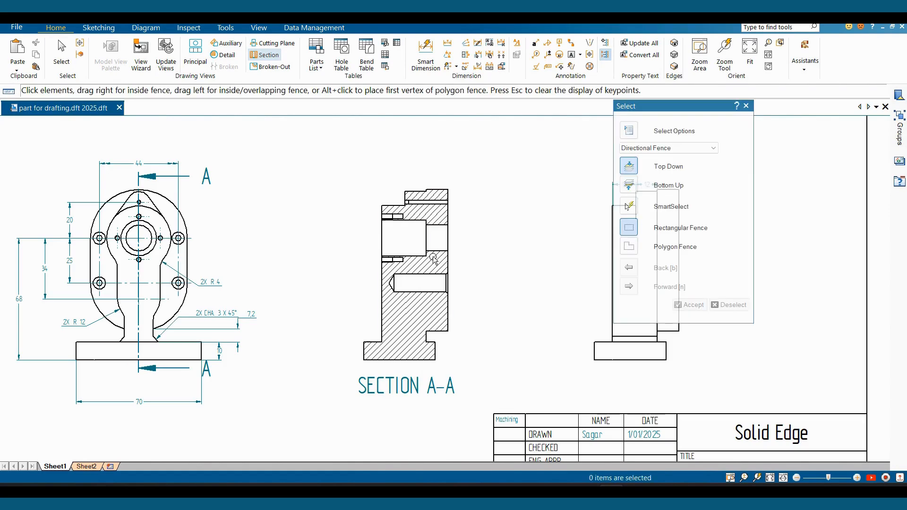
# Add centerlines through the large and small bore diameters of section A-A, using the By 2 Lines option
pyautogui.scroll(2, 420, 263)
pyautogui.scroll(-2, 420, 263)
pyautogui.scroll(2, 419, 262)
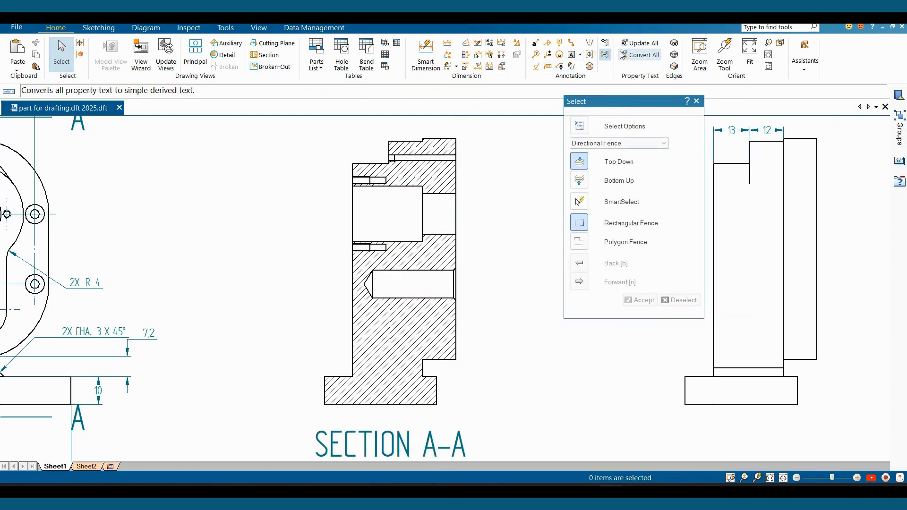
pyautogui.click(590, 44)
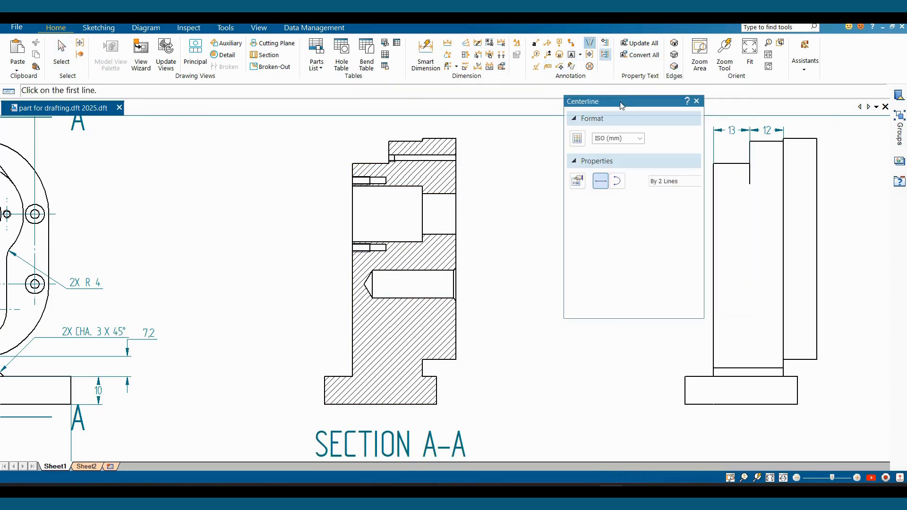
pyautogui.click(671, 182)
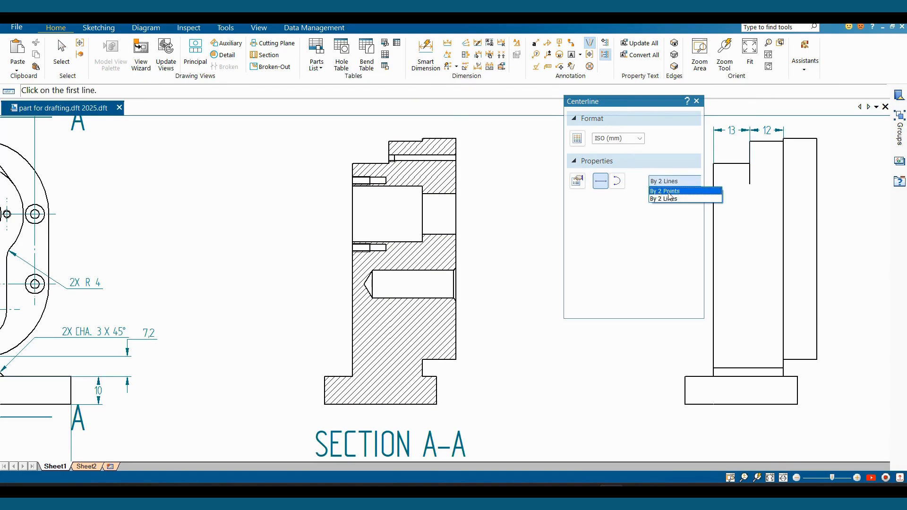
pyautogui.click(667, 199)
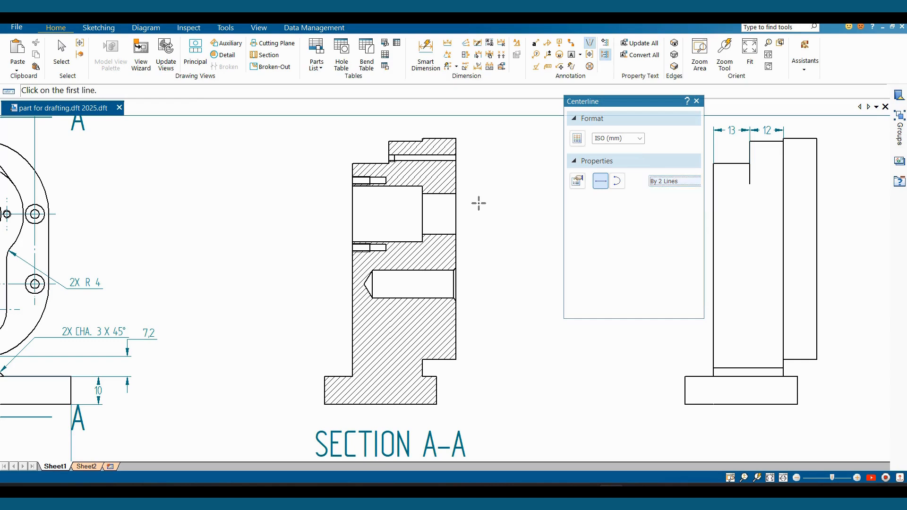
pyautogui.click(413, 186)
pyautogui.click(409, 241)
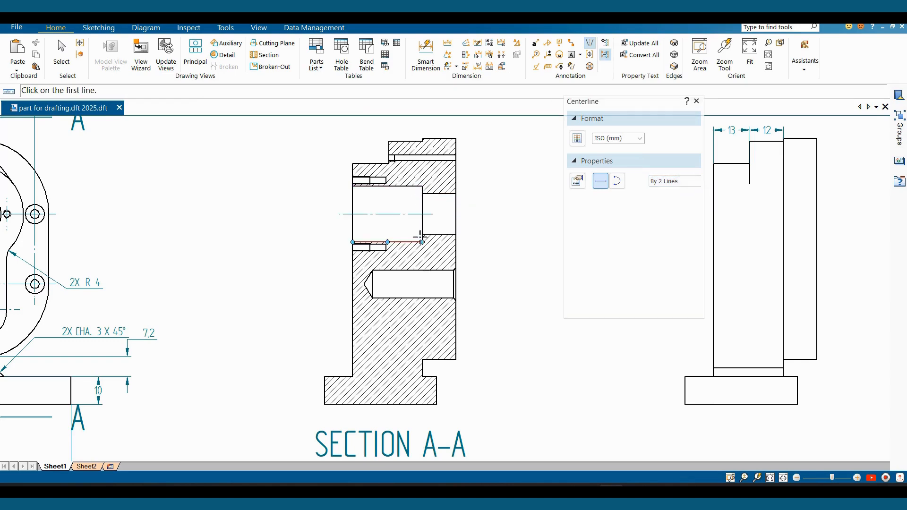
pyautogui.click(445, 194)
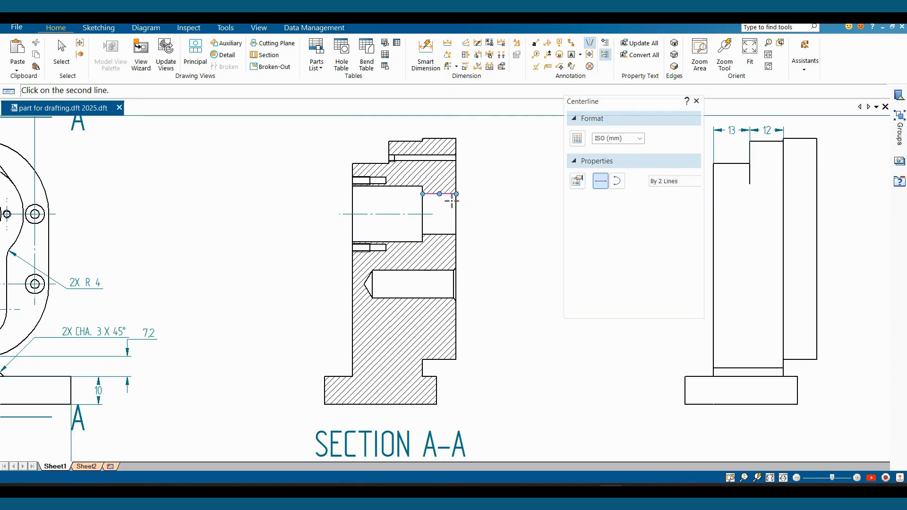
pyautogui.click(457, 235)
# Add centerlines to the blind hole, the top through hole and the small stepped hole just above the bore in section A-A
pyautogui.click(413, 270)
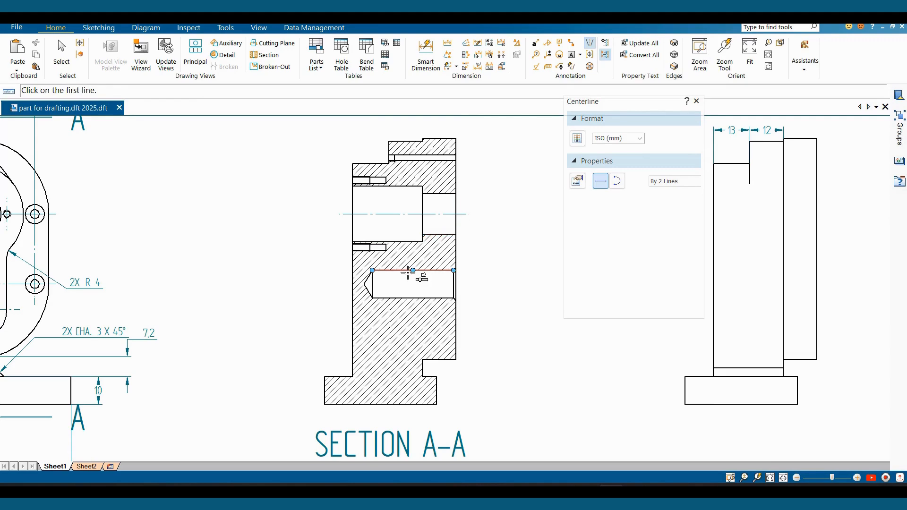
pyautogui.click(415, 297)
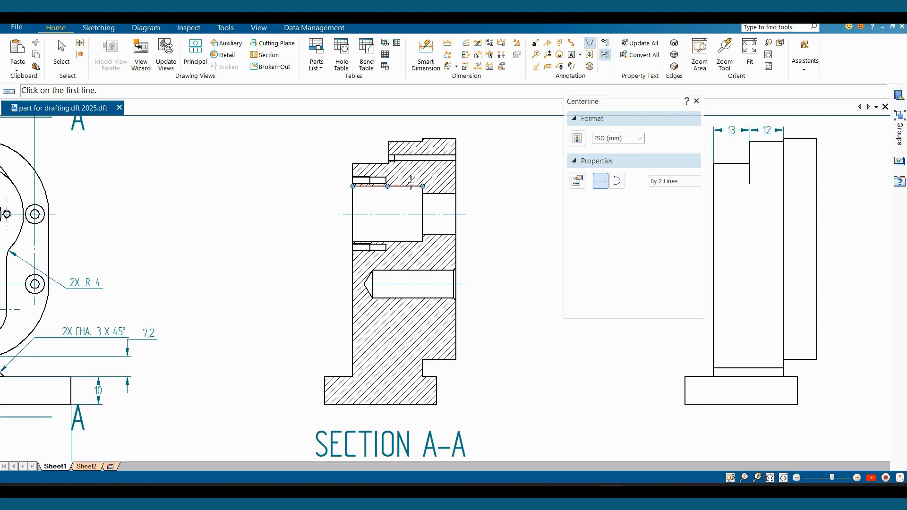
pyautogui.scroll(3, 425, 153)
pyautogui.click(468, 145)
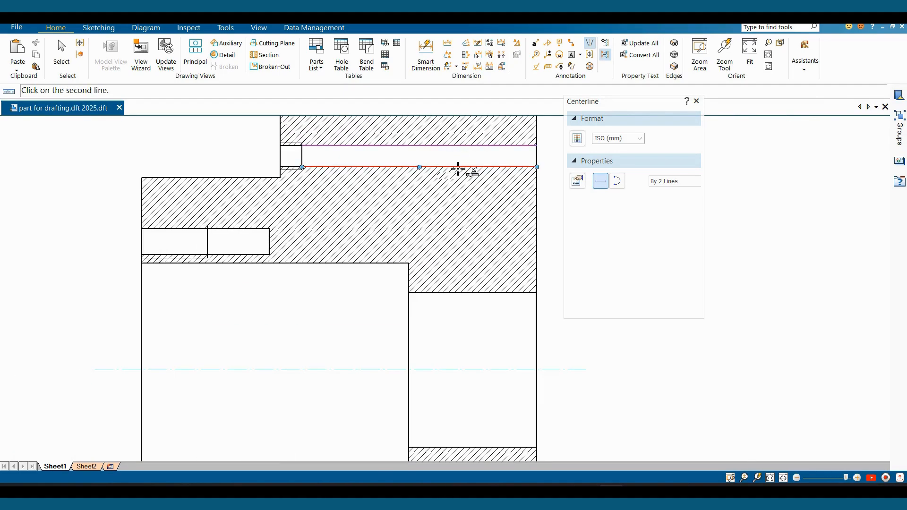
pyautogui.click(458, 168)
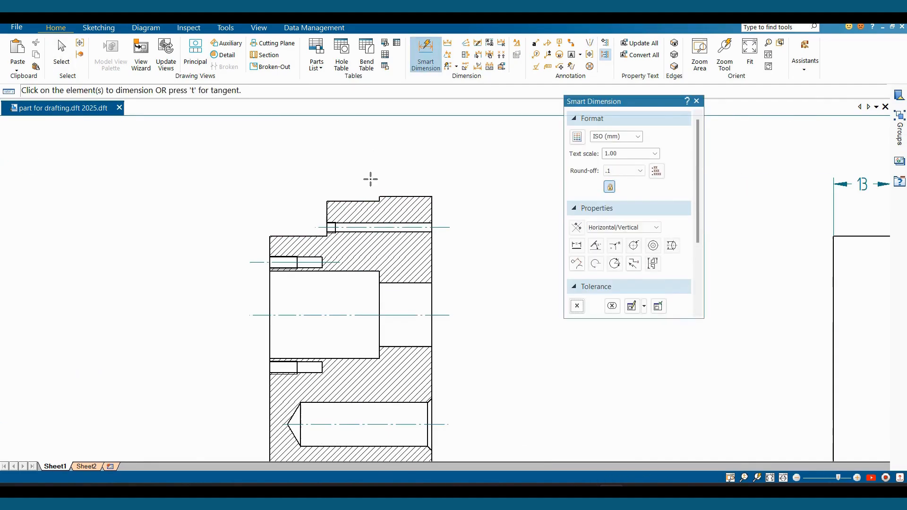
pyautogui.scroll(2, 400, 195)
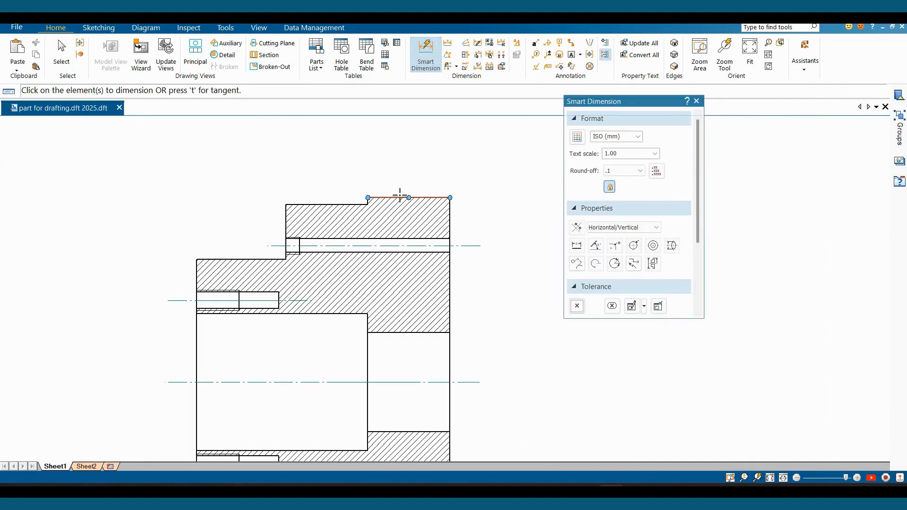
# Add stacked horizontal dimensions above section A-A for the top flange thickness, the stepped width and the full body width, all from the flange face
pyautogui.click(394, 193)
pyautogui.click(407, 162)
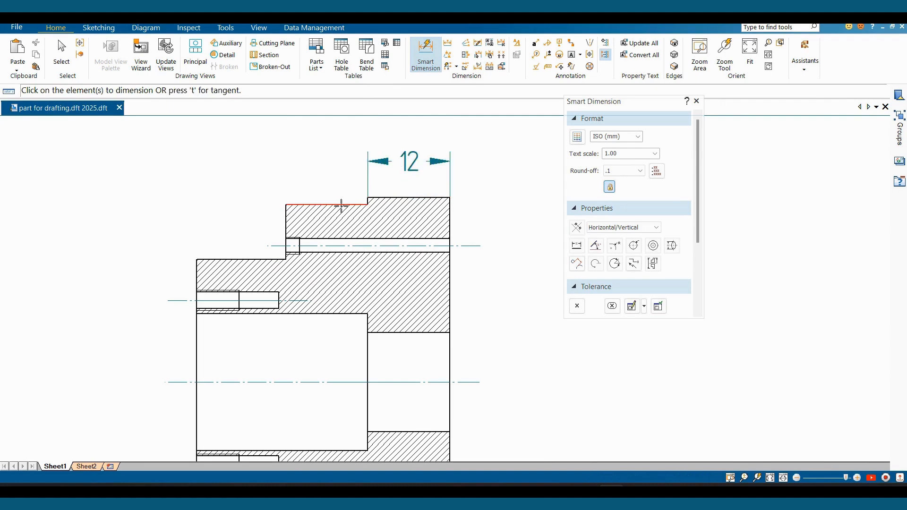
pyautogui.click(445, 220)
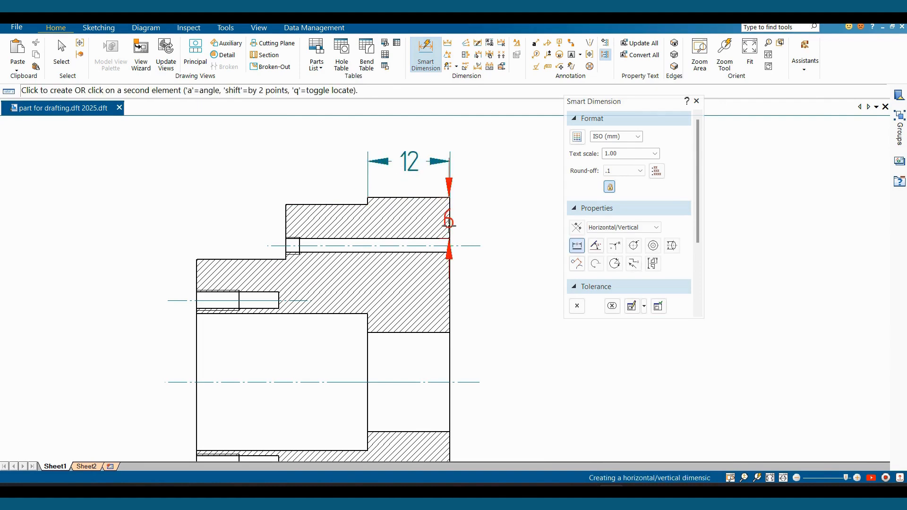
pyautogui.click(286, 220)
pyautogui.click(360, 124)
pyautogui.scroll(-2, 421, 233)
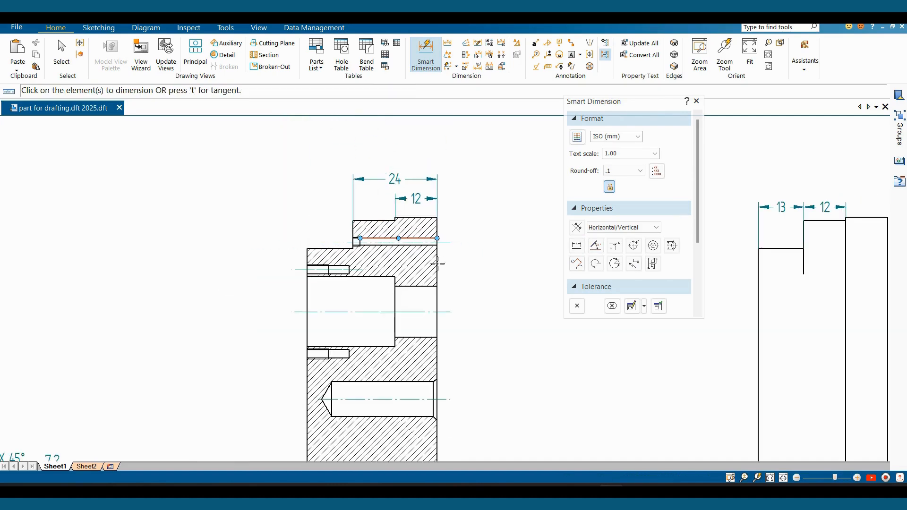
pyautogui.click(437, 265)
pyautogui.click(307, 260)
pyautogui.click(352, 148)
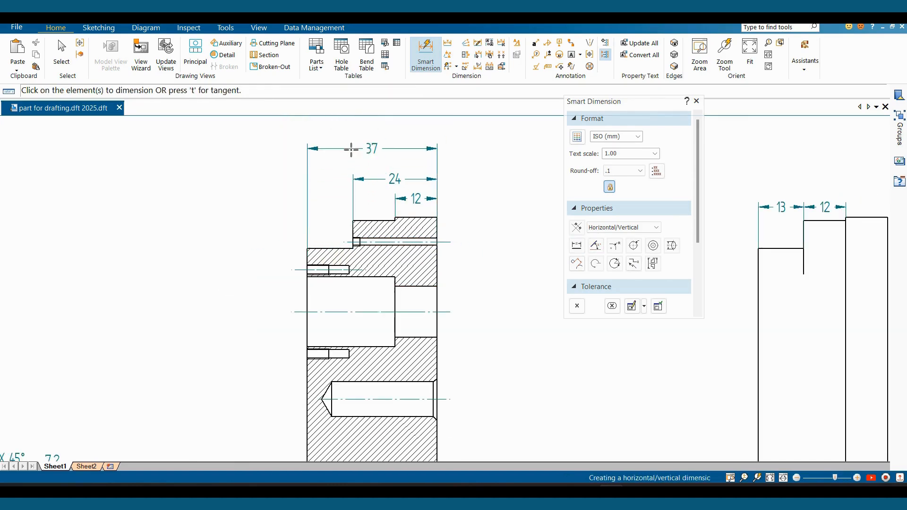
# Add vertical dimensions in section A-A from the flange's top edge to the small through-hole centerline and to the bore centerline
pyautogui.scroll(1, 399, 315)
pyautogui.moveTo(407, 294); pyautogui.dragTo(387, 233, button='middle')
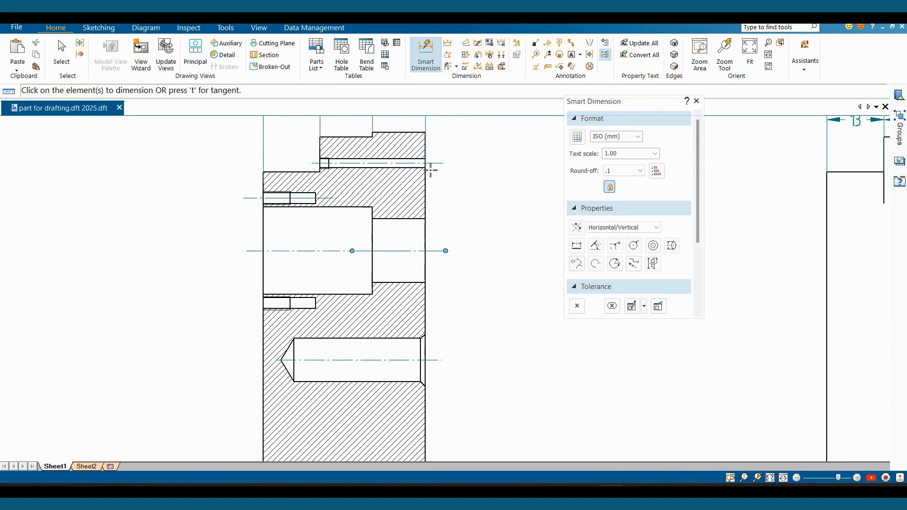
pyautogui.click(424, 137)
pyautogui.click(471, 150)
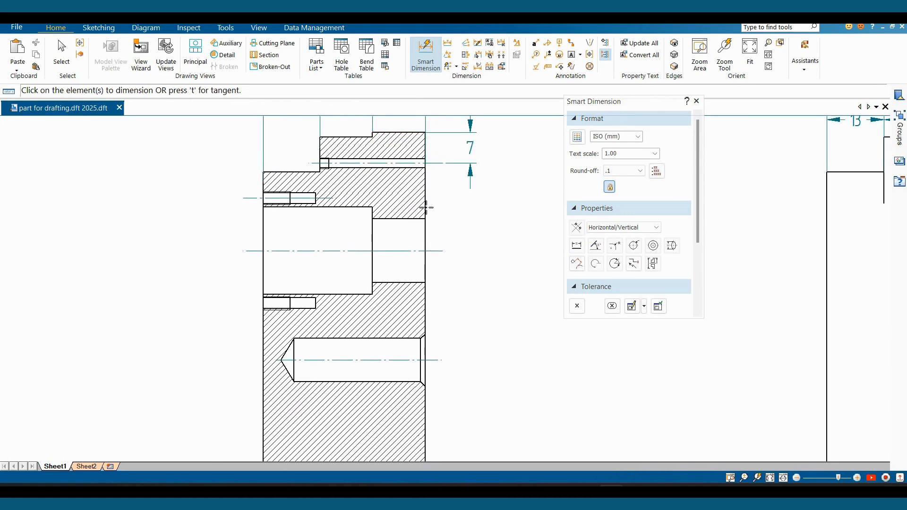
pyautogui.click(433, 137)
pyautogui.click(444, 251)
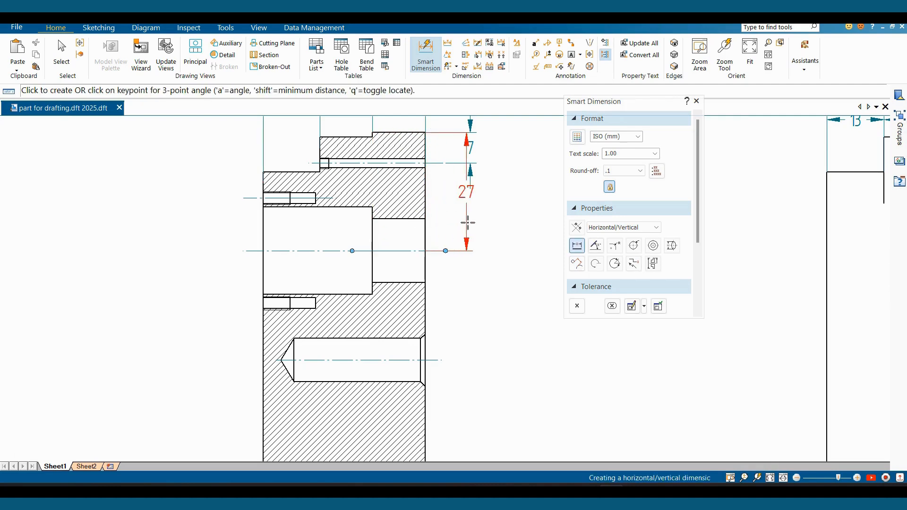
pyautogui.click(498, 223)
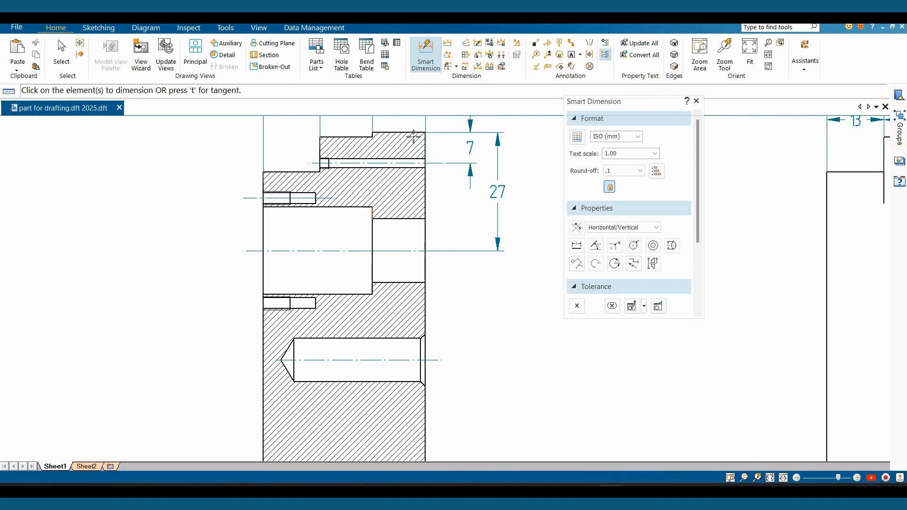
# Dimension the vertical distance between the bore centerline and the blind-hole centerline in section A-A, in line with the bore dimension
pyautogui.moveTo(435, 228)
pyautogui.mouseDown(button='middle')
pyautogui.moveTo(438, 132)
pyautogui.moveTo(430, 167)
pyautogui.mouseUp(button='middle')
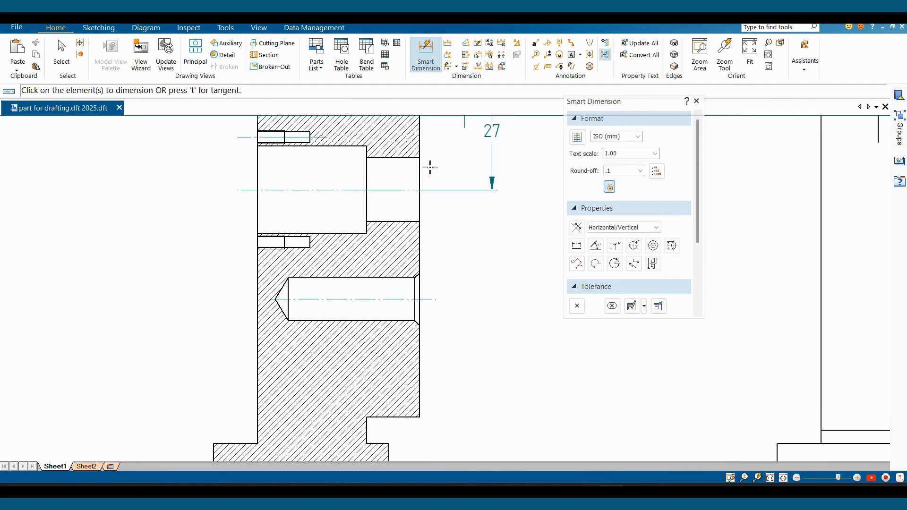
pyautogui.click(395, 189)
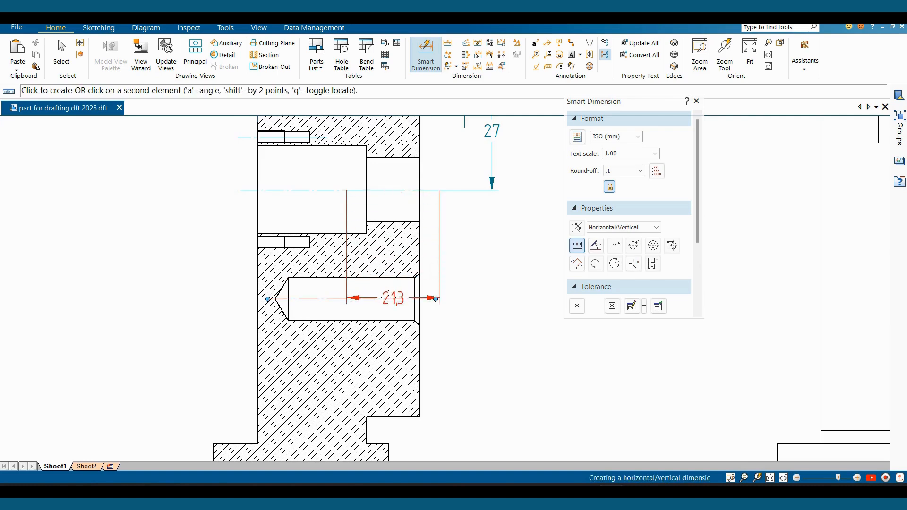
pyautogui.click(389, 299)
pyautogui.click(489, 305)
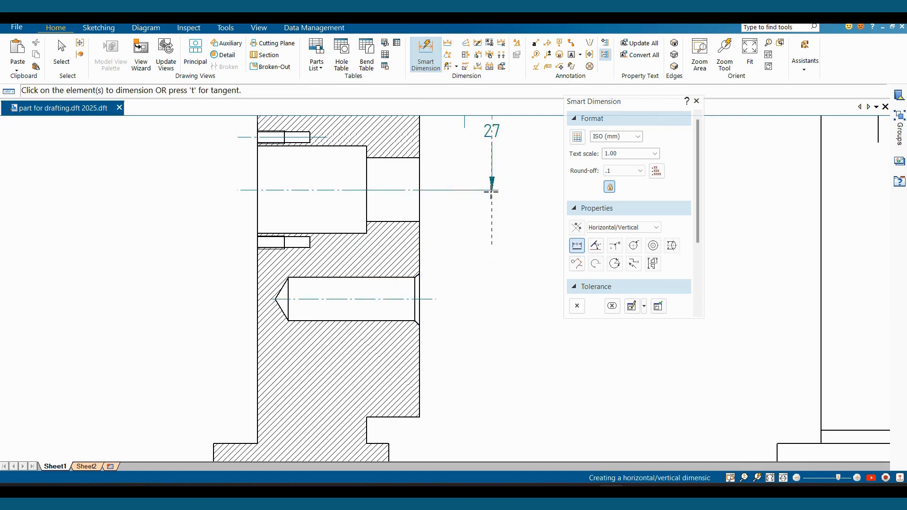
pyautogui.moveTo(488, 307)
pyautogui.mouseDown(button='middle')
pyautogui.moveTo(437, 296)
pyautogui.moveTo(449, 368)
pyautogui.mouseUp(button='middle')
pyautogui.scroll(2, 442, 306)
pyautogui.scroll(-1, 457, 340)
pyautogui.scroll(-4, 449, 216)
pyautogui.press('Escape')
# Dimension from the blind-hole centerline to the flange's lower edge in section A-A and center the text between its arrows
pyautogui.click(426, 54)
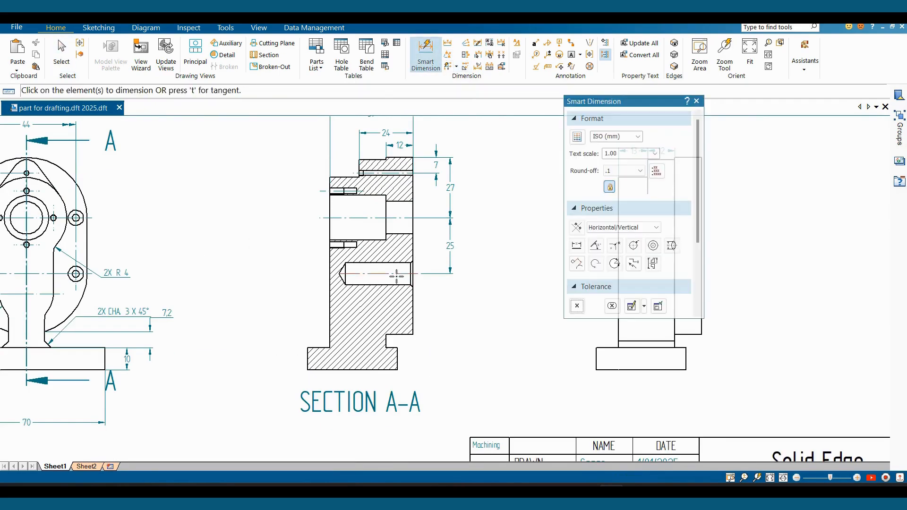
pyautogui.click(413, 304)
pyautogui.click(407, 335)
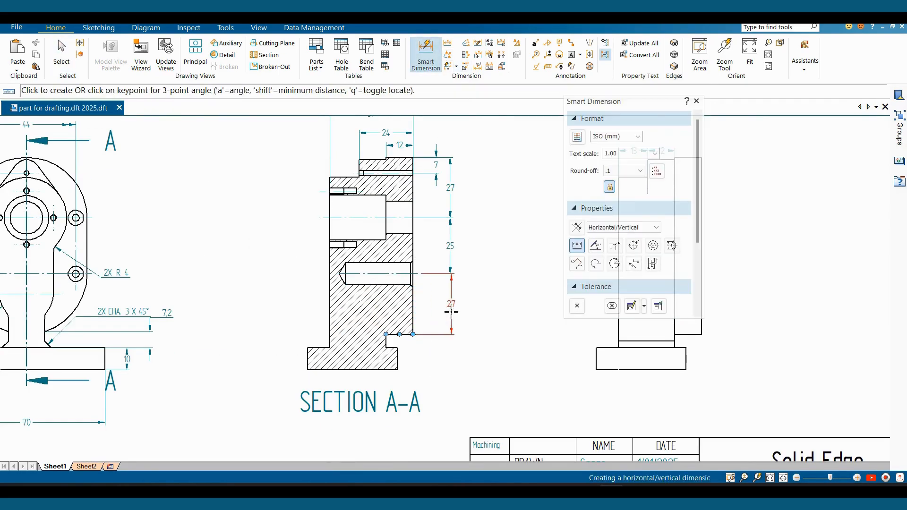
pyautogui.click(449, 273)
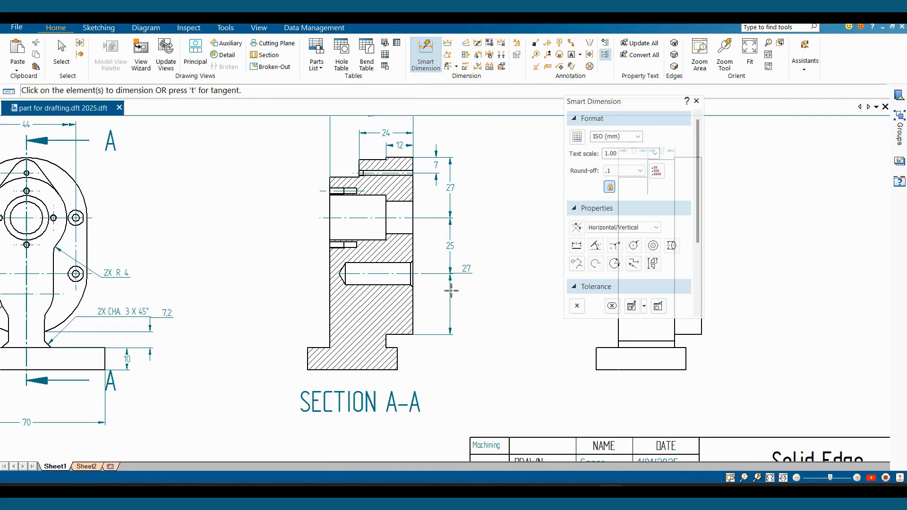
pyautogui.press('Escape')
pyautogui.click(465, 267)
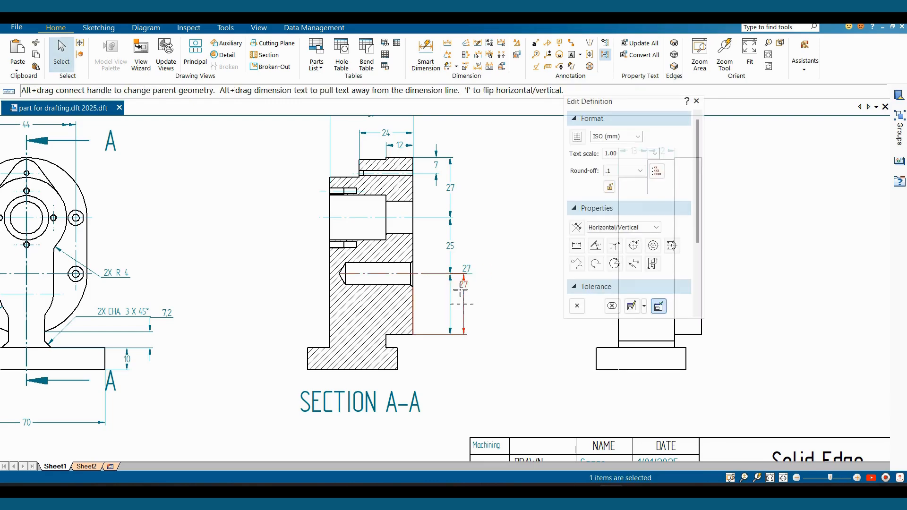
pyautogui.click(472, 316)
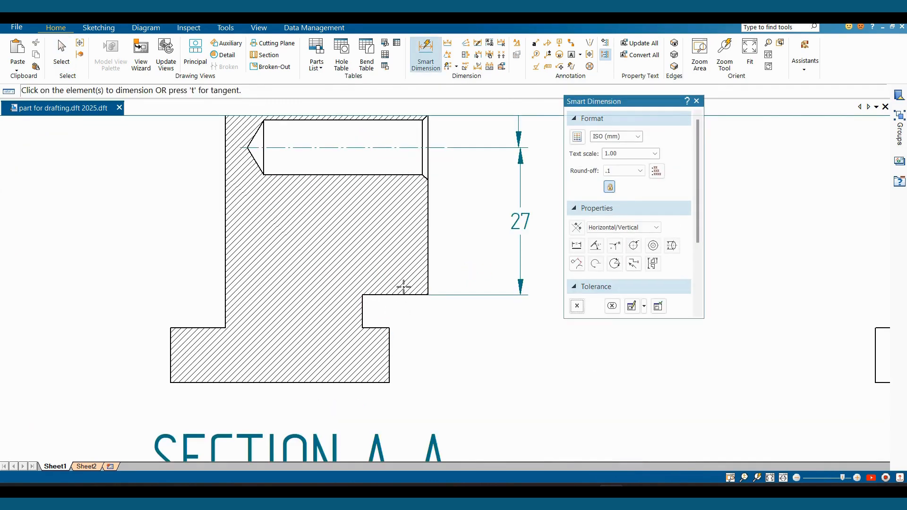
pyautogui.press('Escape')
# Create a circular detail view B of the notch above the base in section A-A at 2.00 times scale, placed beyond the side view
pyautogui.scroll(-5, 383, 281)
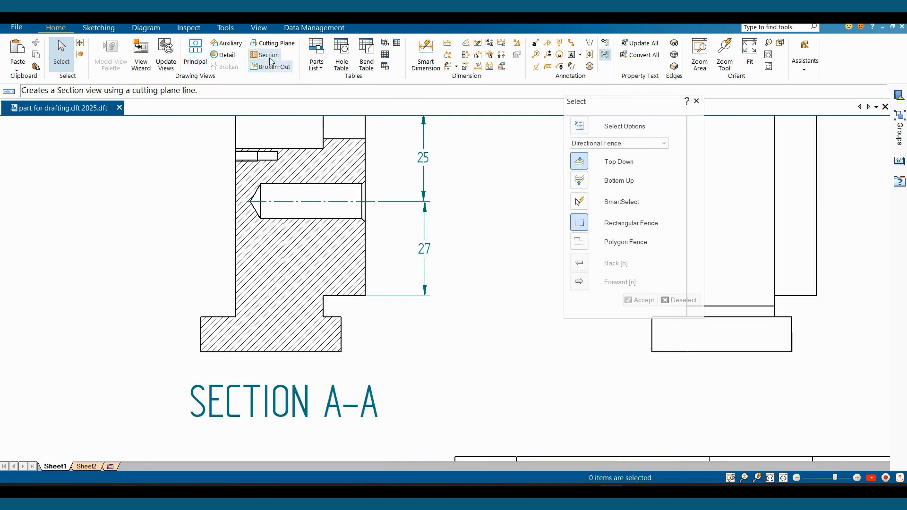
pyautogui.click(223, 55)
pyautogui.click(334, 306)
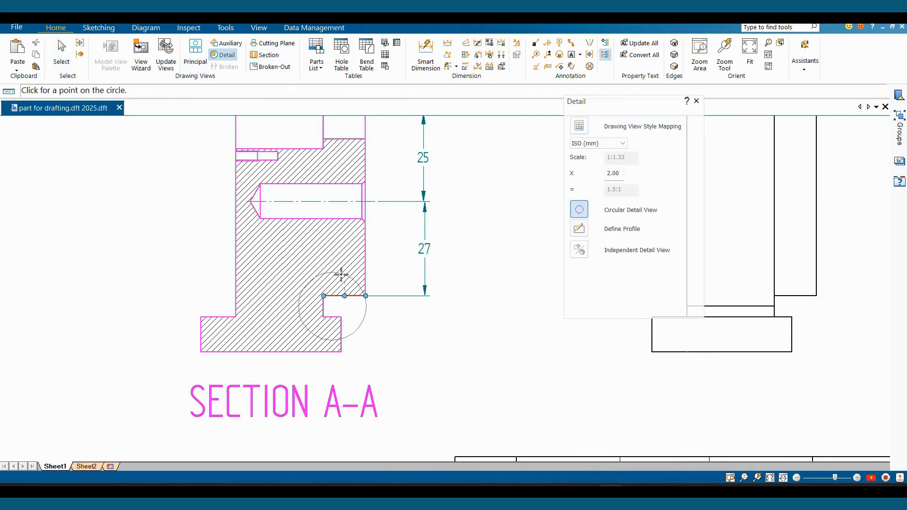
pyautogui.click(340, 273)
pyautogui.scroll(-3, 401, 322)
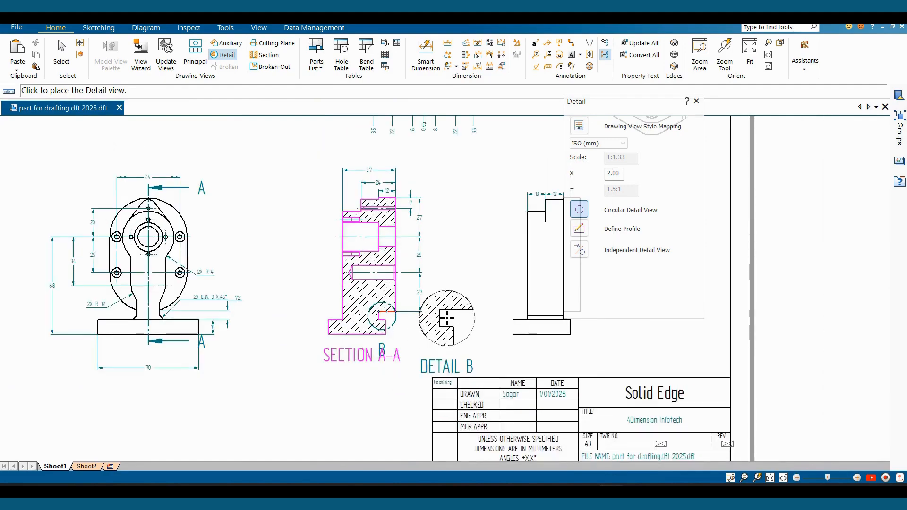
pyautogui.scroll(-4, 441, 320)
pyautogui.scroll(2, 416, 303)
pyautogui.click(414, 302)
pyautogui.press('Escape')
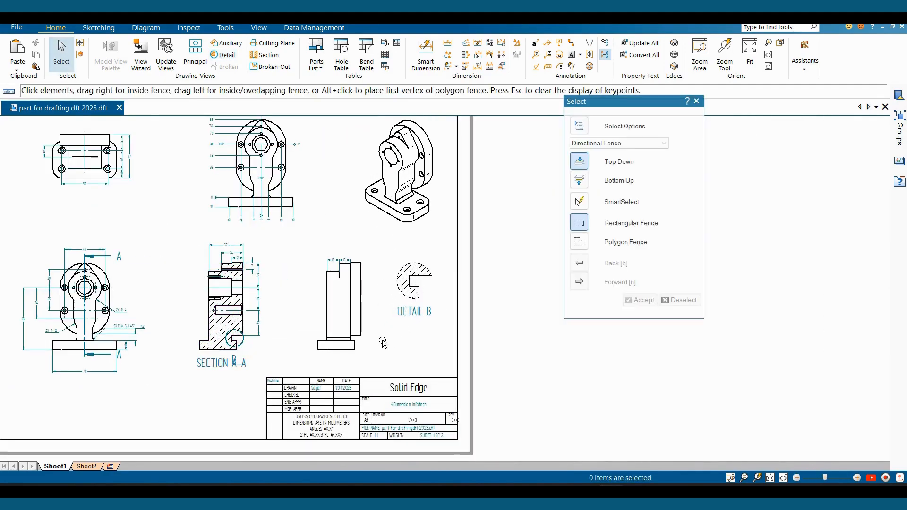
# Move the detail envelope's label B off the SECTION A-A caption to a clear spot beside the circle
pyautogui.scroll(1, 301, 357)
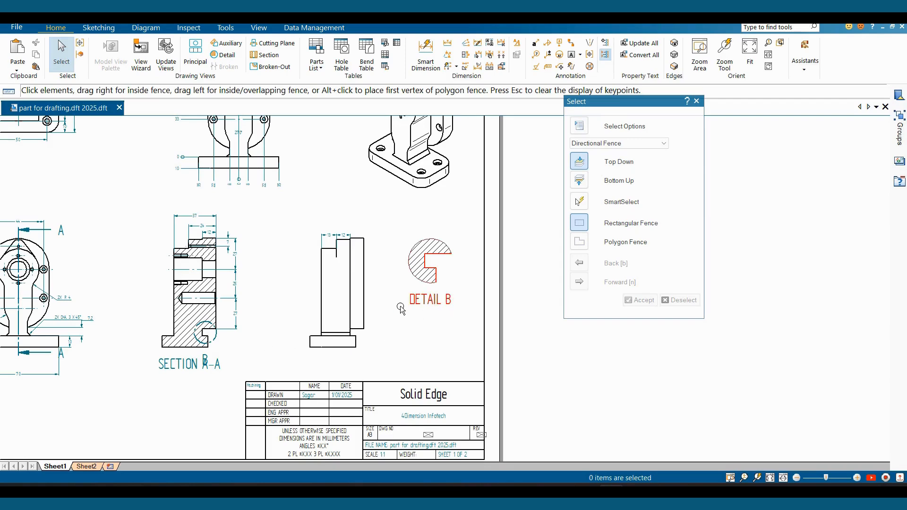
pyautogui.scroll(3, 183, 376)
pyautogui.click(273, 311)
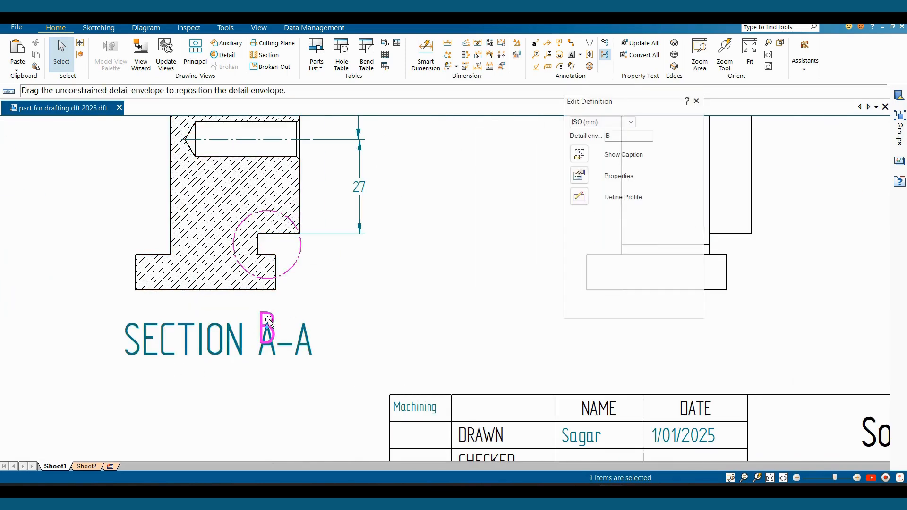
pyautogui.moveTo(279, 309); pyautogui.dragTo(326, 242)
pyautogui.press('Escape')
pyautogui.scroll(-2, 326, 348)
pyautogui.scroll(-2, 326, 348)
pyautogui.scroll(2, 270, 337)
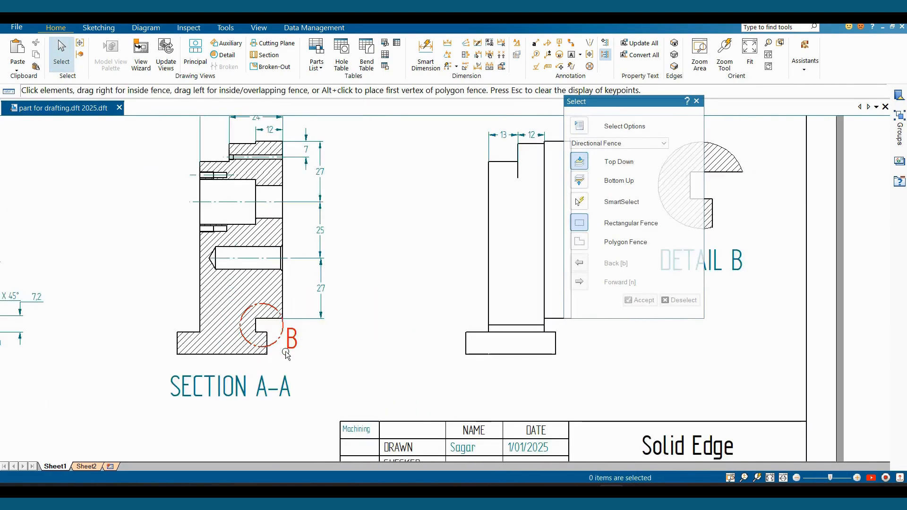
pyautogui.scroll(-4, 292, 344)
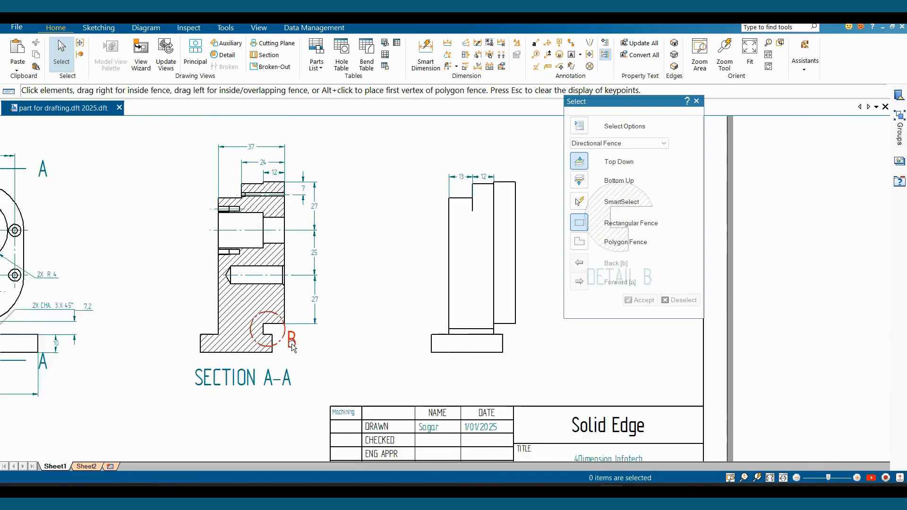
# Show the drawing view border of detail B and include the view scale in its caption
pyautogui.scroll(5, 387, 312)
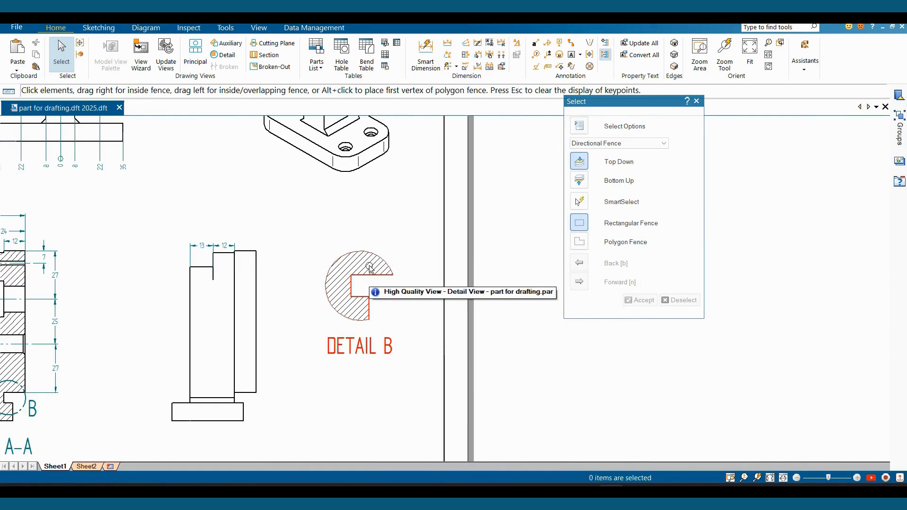
pyautogui.click(365, 255)
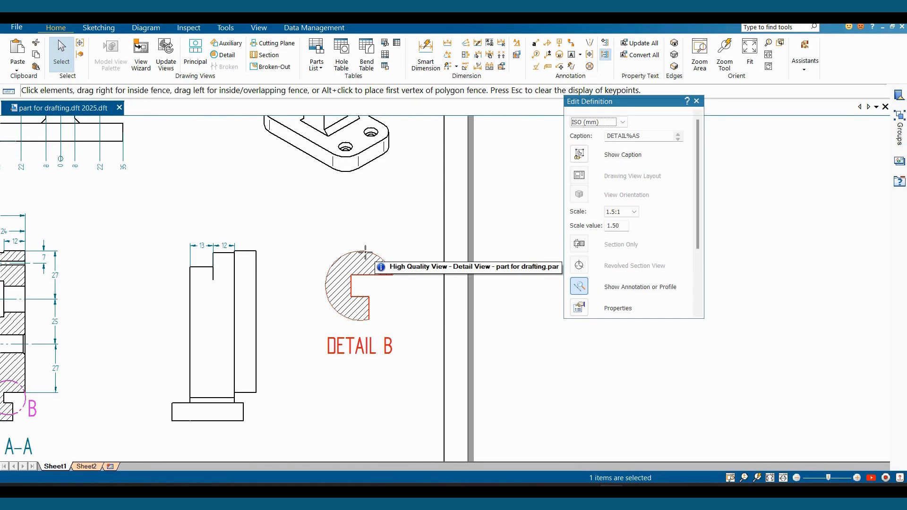
pyautogui.rightClick(366, 256)
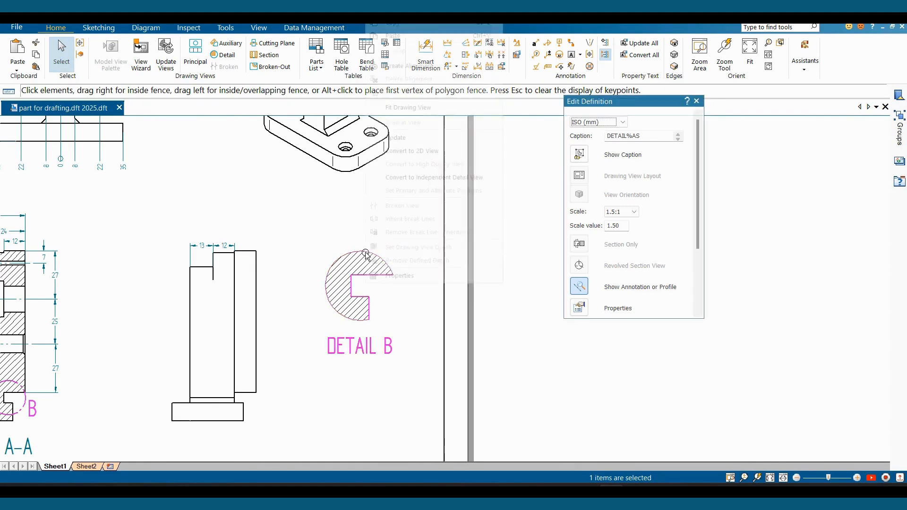
pyautogui.click(393, 277)
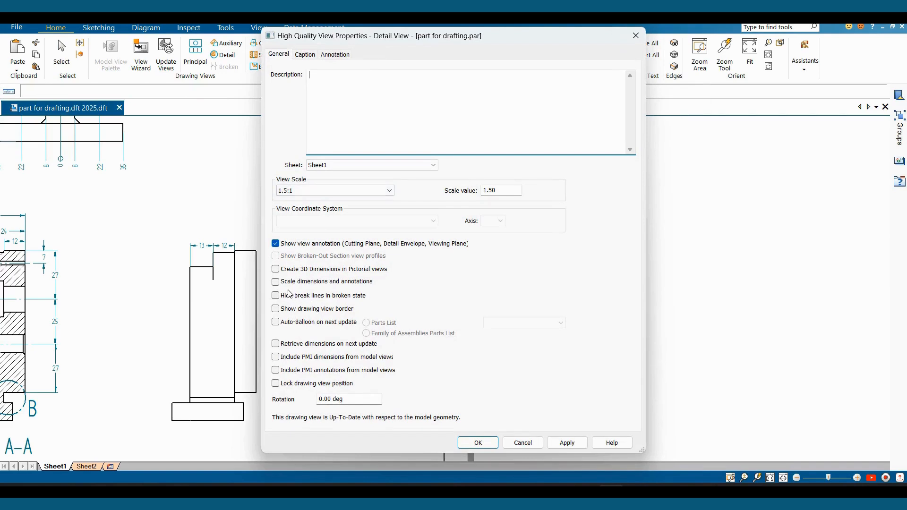
pyautogui.click(276, 309)
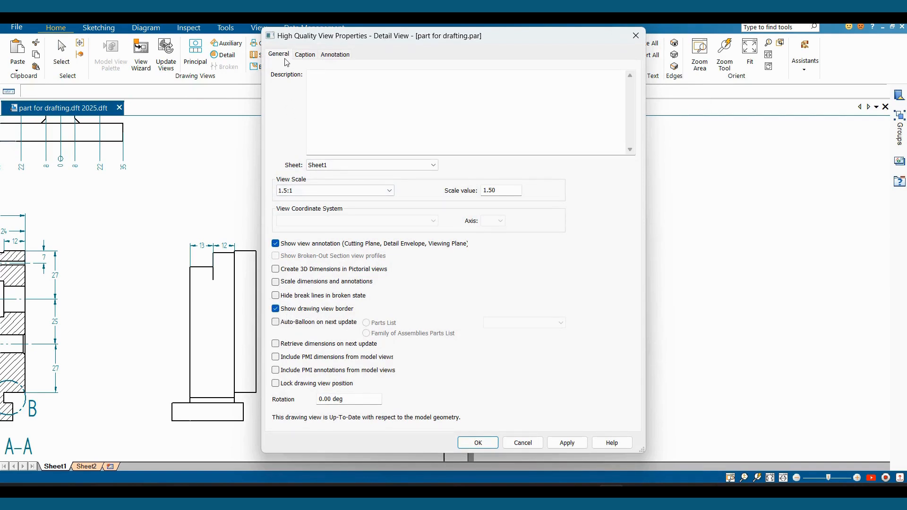
pyautogui.click(305, 54)
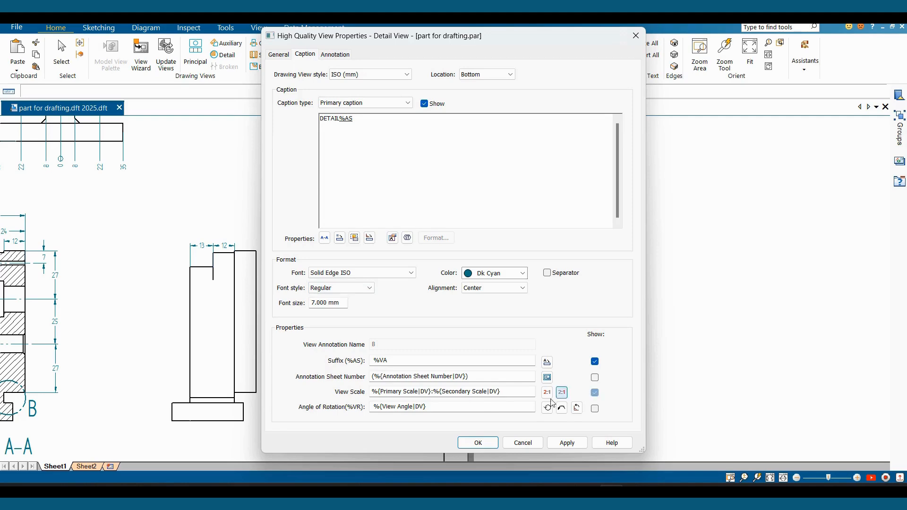
pyautogui.click(566, 443)
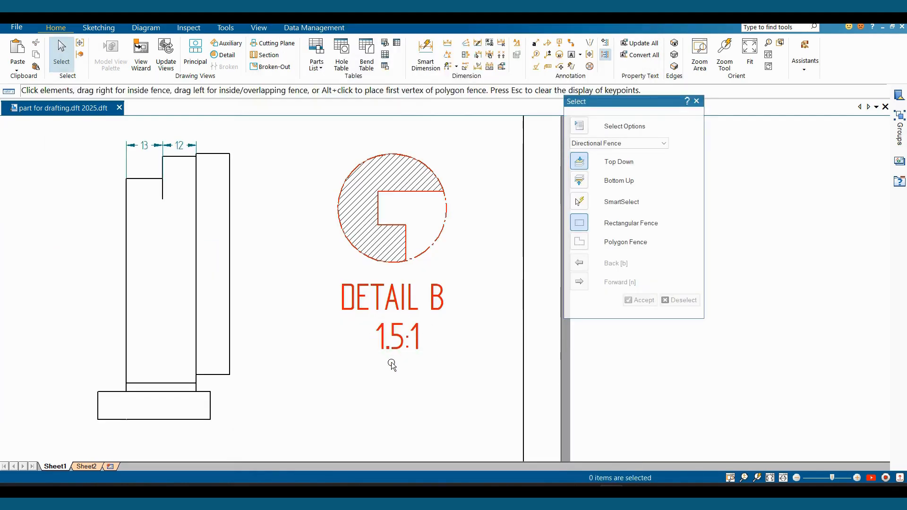
# Dimension the notch height, the upper edge and the short lower ledge in detail B
pyautogui.click(431, 57)
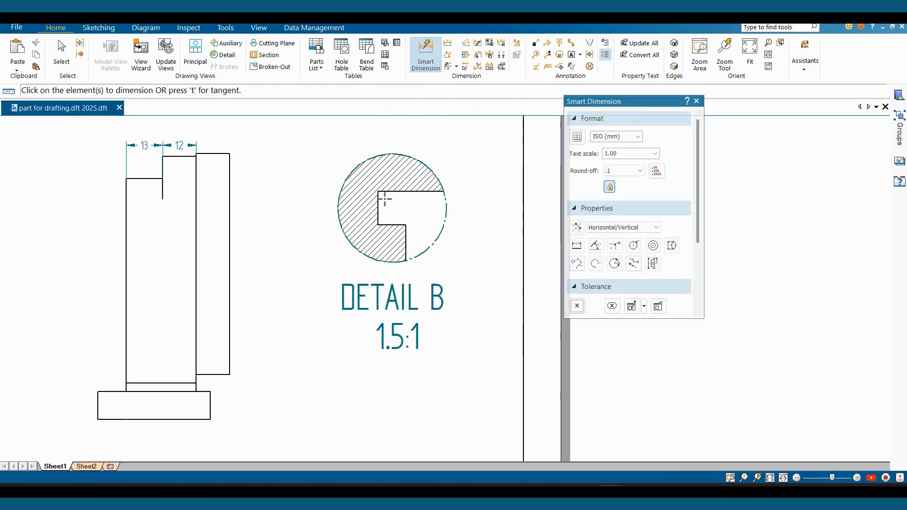
pyautogui.click(380, 203)
pyautogui.click(320, 208)
pyautogui.click(392, 225)
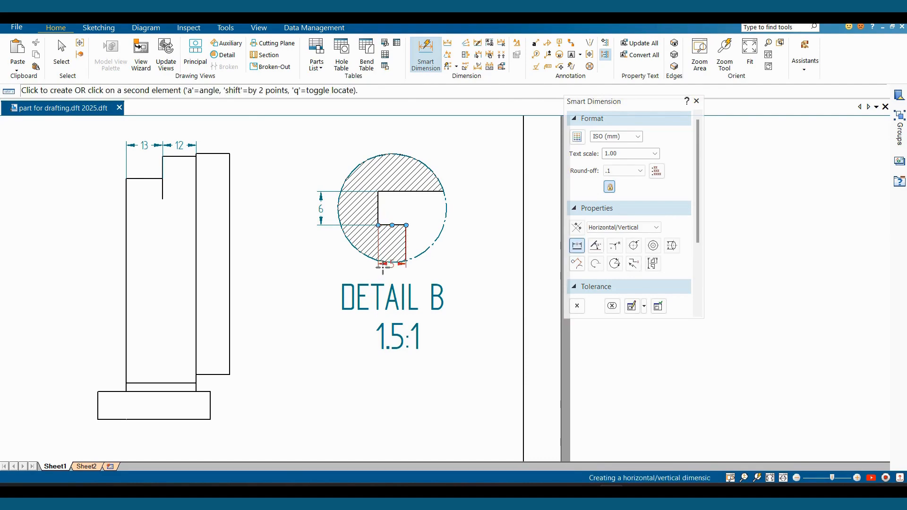
pyautogui.click(382, 275)
pyautogui.press('Escape')
# Move detail B to the space above and between the front view and section A-A, and shift the side view toward the sheet border
pyautogui.scroll(-4, 383, 275)
pyautogui.scroll(3, 448, 289)
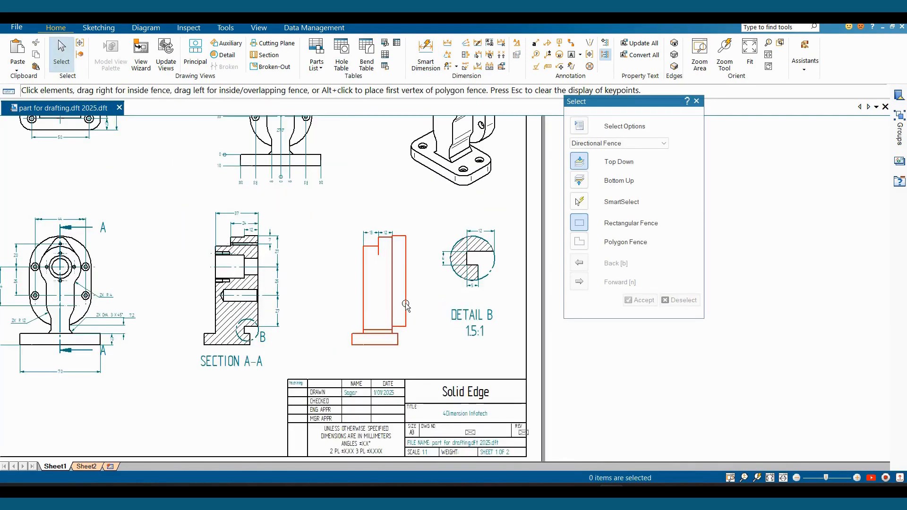
pyautogui.scroll(-2, 448, 288)
pyautogui.click(449, 294)
pyautogui.moveTo(450, 295); pyautogui.dragTo(247, 244)
pyautogui.click(397, 281)
pyautogui.moveTo(397, 281); pyautogui.dragTo(450, 280)
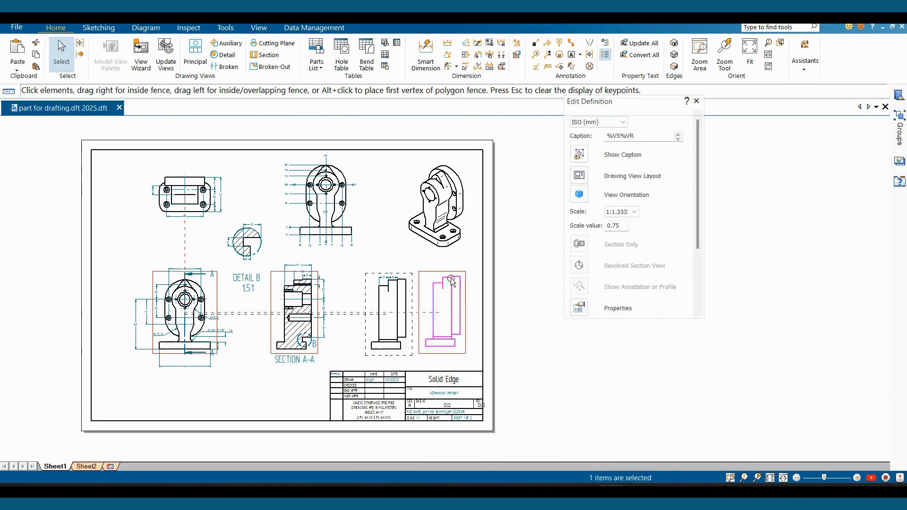
# Project a rear view from the side view with the Principal tool and place it beside the side view near the sheet border
pyautogui.press('Escape')
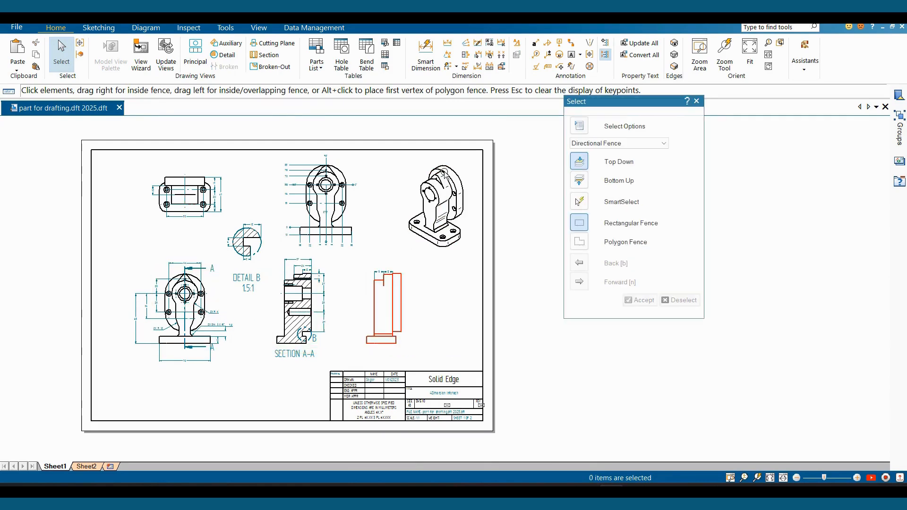
pyautogui.click(205, 57)
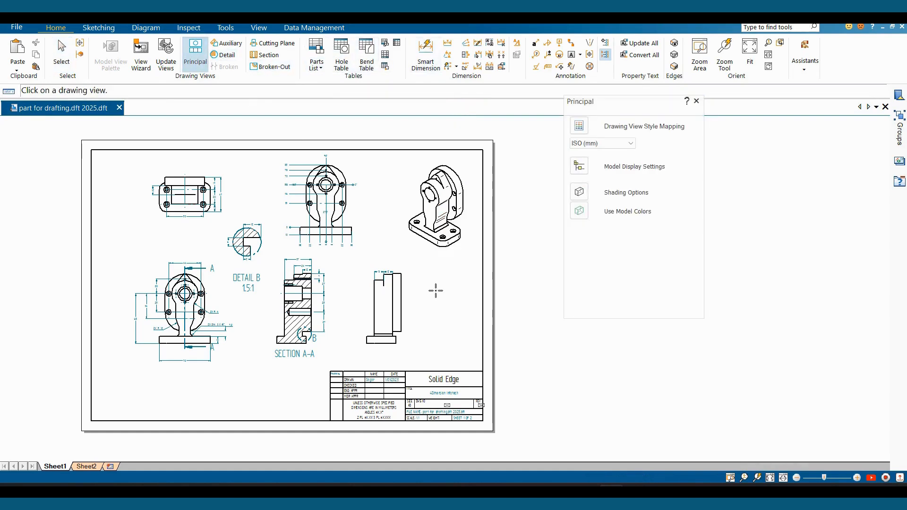
pyautogui.click(399, 288)
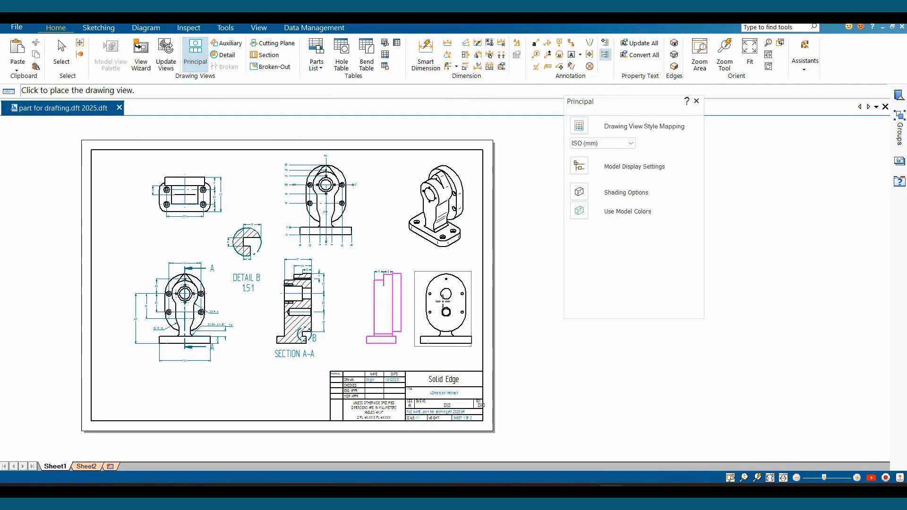
pyautogui.click(443, 302)
pyautogui.scroll(2, 425, 354)
pyautogui.press('Escape')
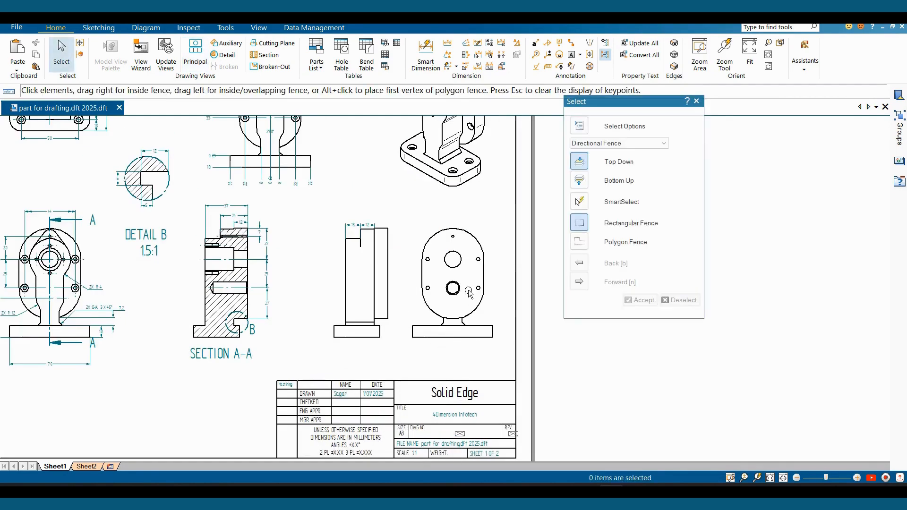
# Dimension the plate's rounded-end radius and the vertical spacing between the two central bores in the rear view
pyautogui.moveTo(468, 291); pyautogui.dragTo(440, 294, button='middle')
pyautogui.click(427, 59)
pyautogui.scroll(1, 437, 254)
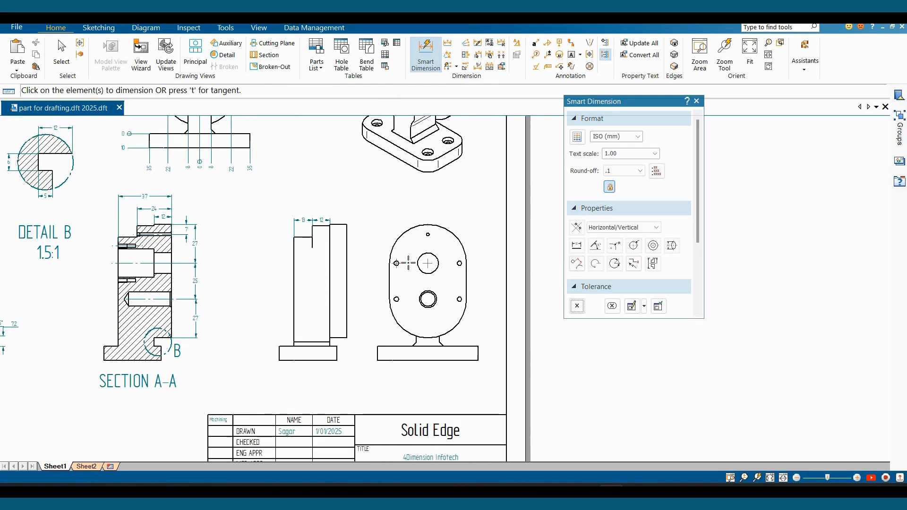
pyautogui.click(453, 234)
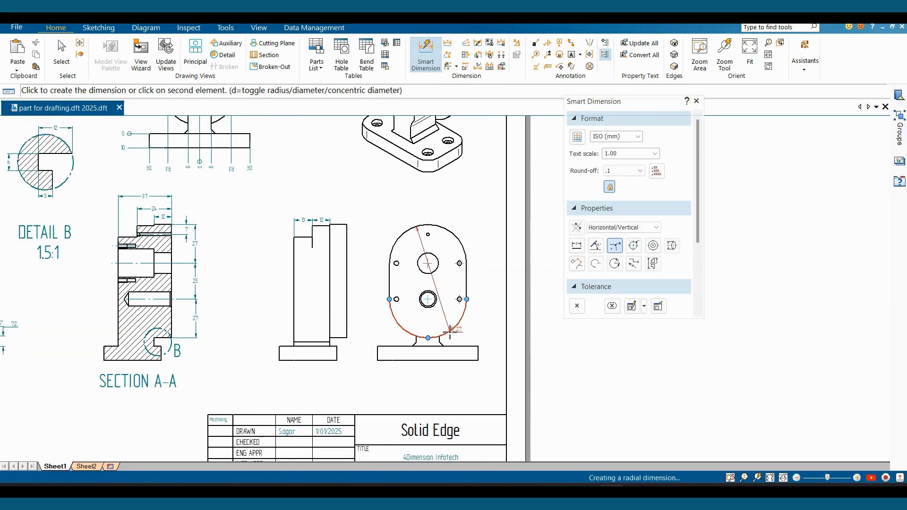
pyautogui.press('Escape')
pyautogui.click(486, 285)
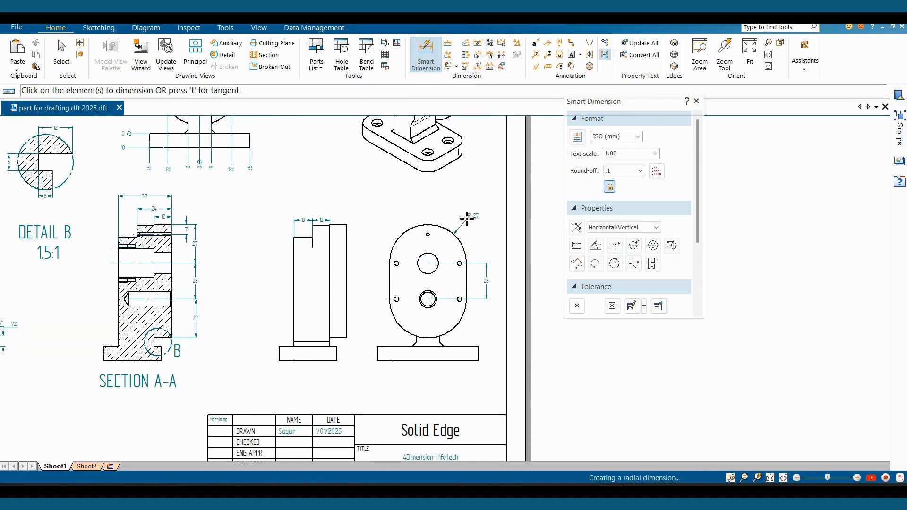
pyautogui.scroll(1, 404, 263)
pyautogui.press('Escape')
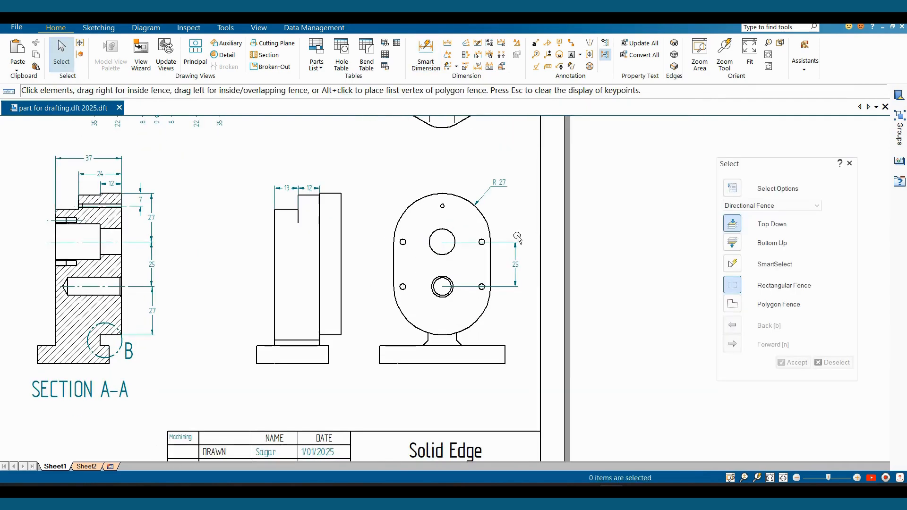
# Draw a By 2 Points centerline connecting the two upper side holes in the rear view
pyautogui.scroll(1, 441, 199)
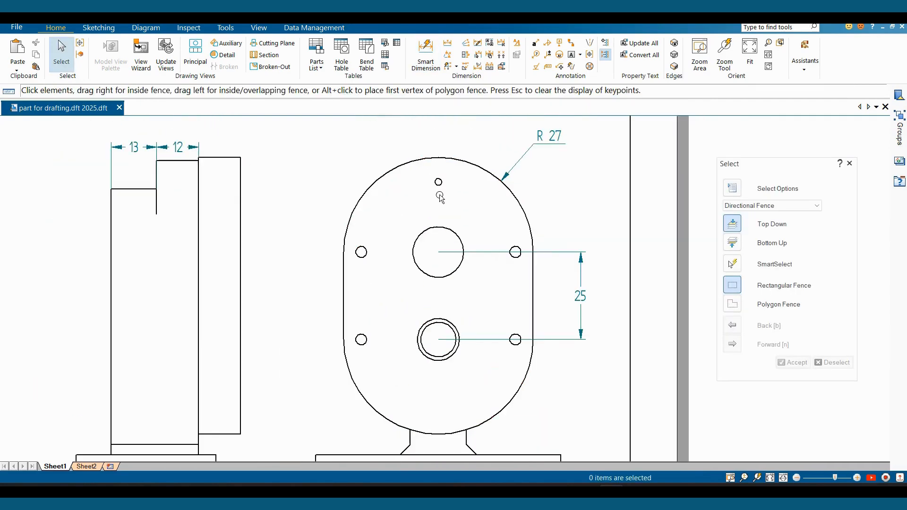
pyautogui.click(589, 42)
pyautogui.click(822, 244)
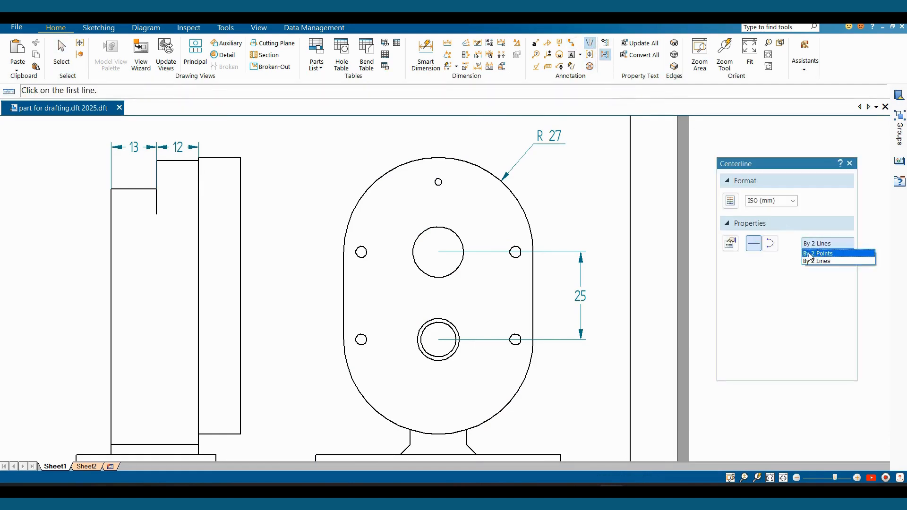
pyautogui.click(812, 261)
pyautogui.click(369, 254)
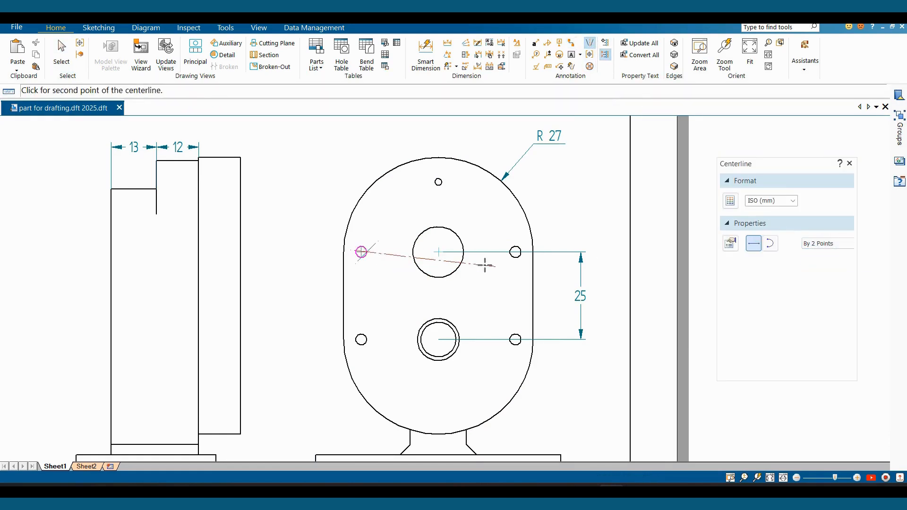
pyautogui.click(516, 253)
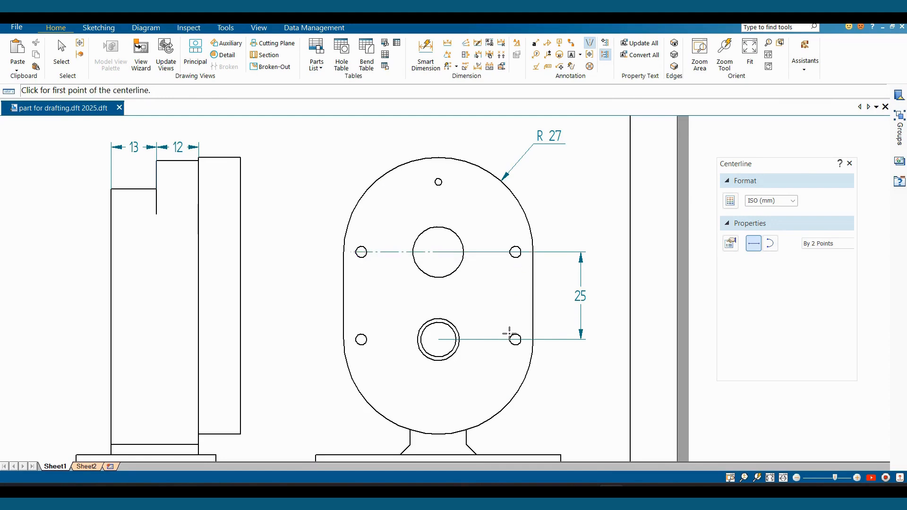
# Complete the centerline rectangle through the four side holes with a lower horizontal and two vertical centerlines
pyautogui.click(516, 340)
pyautogui.click(516, 252)
pyautogui.click(516, 339)
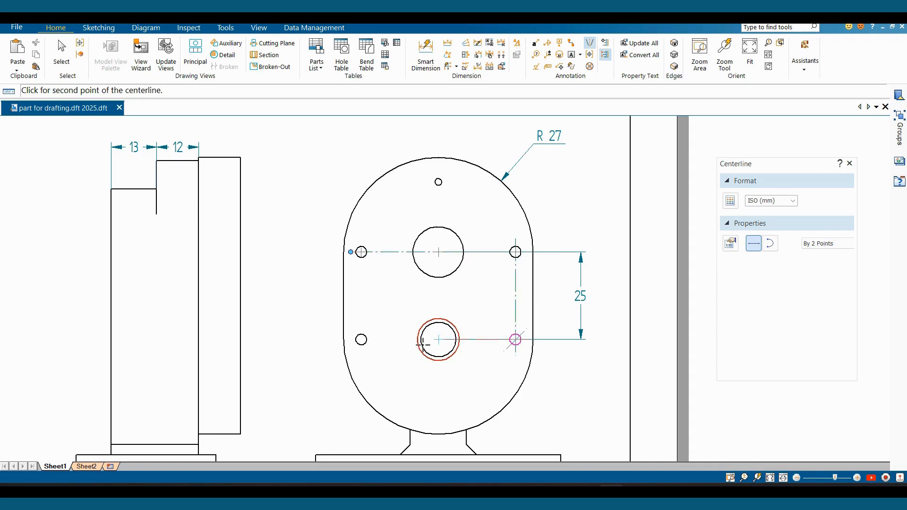
pyautogui.click(362, 339)
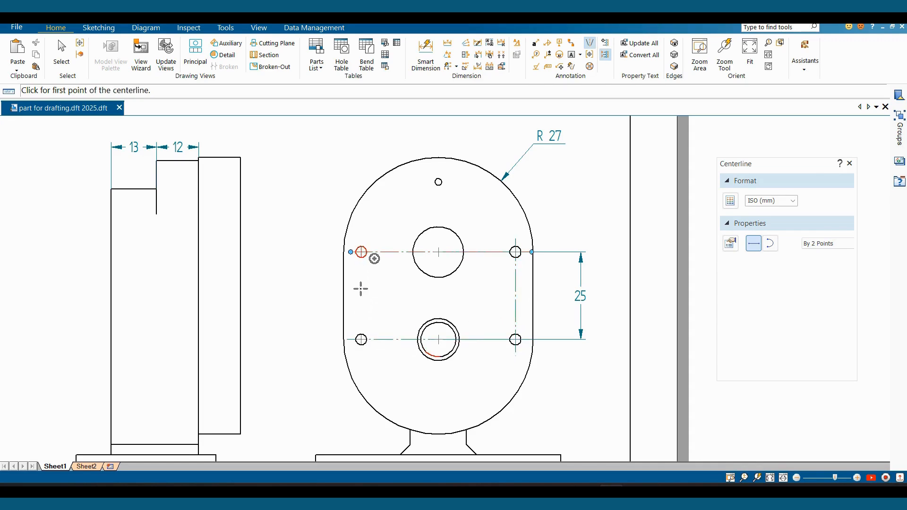
pyautogui.click(361, 339)
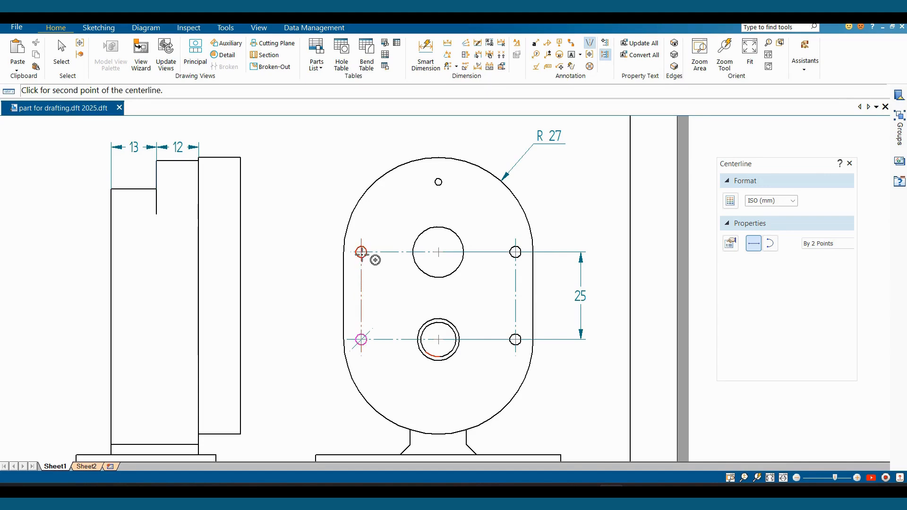
pyautogui.click(361, 252)
pyautogui.press('Escape')
# Add center marks to the small top hole and the two central bores in the rear view
pyautogui.moveTo(397, 249); pyautogui.dragTo(373, 216, button='middle')
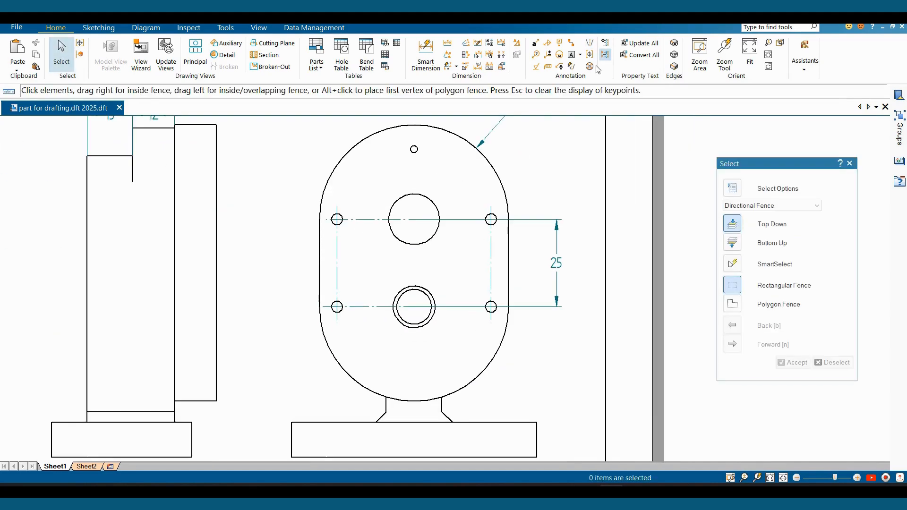
pyautogui.click(590, 43)
pyautogui.press('Escape')
pyautogui.scroll(-2, 411, 211)
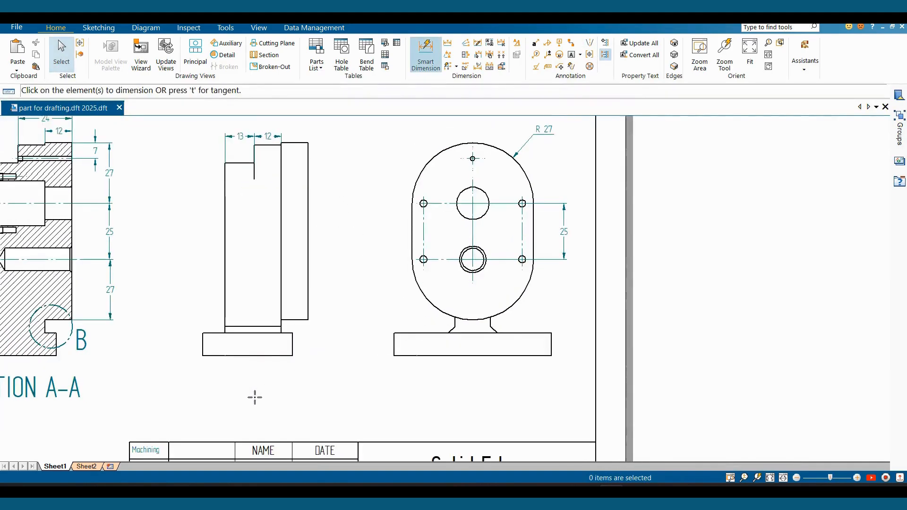
# Dimension the height from the base underside to the flange's lower edge and the small step between the upper edges in the side view
pyautogui.scroll(3, 266, 363)
pyautogui.click(307, 349)
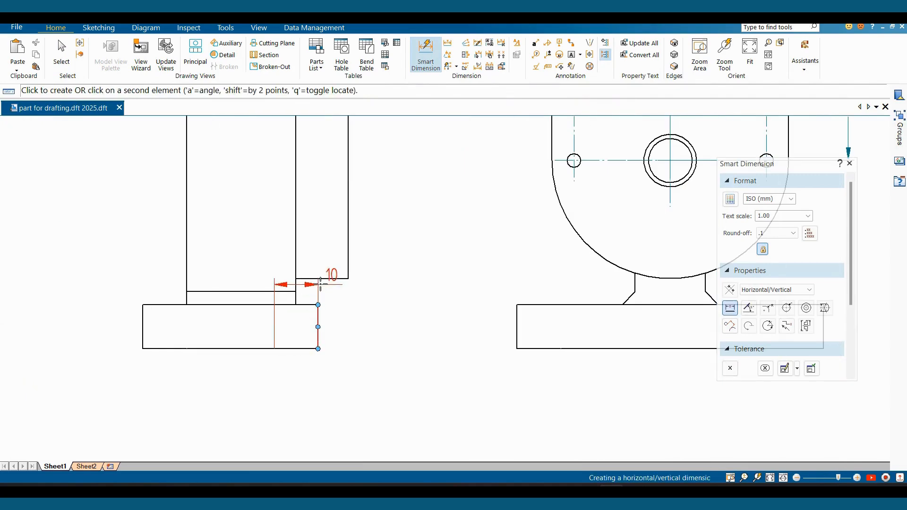
pyautogui.click(326, 280)
pyautogui.click(378, 335)
pyautogui.scroll(-5, 332, 271)
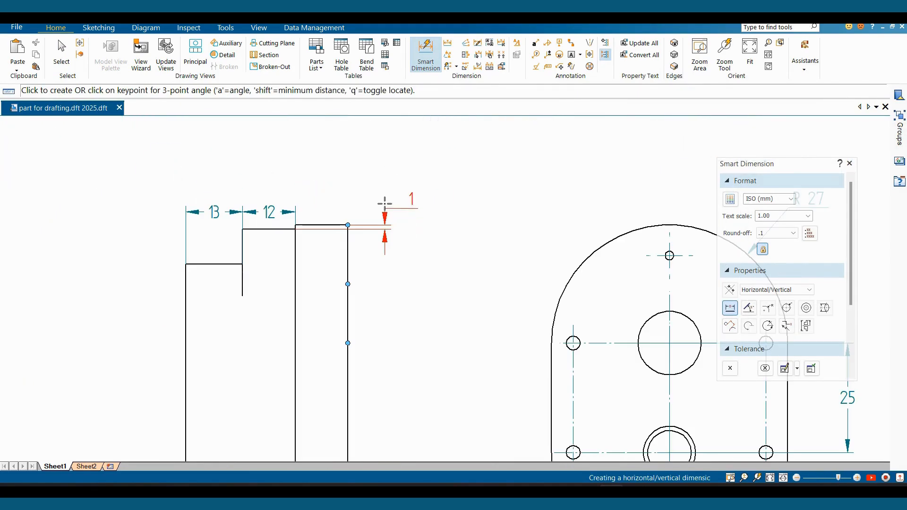
pyautogui.click(384, 192)
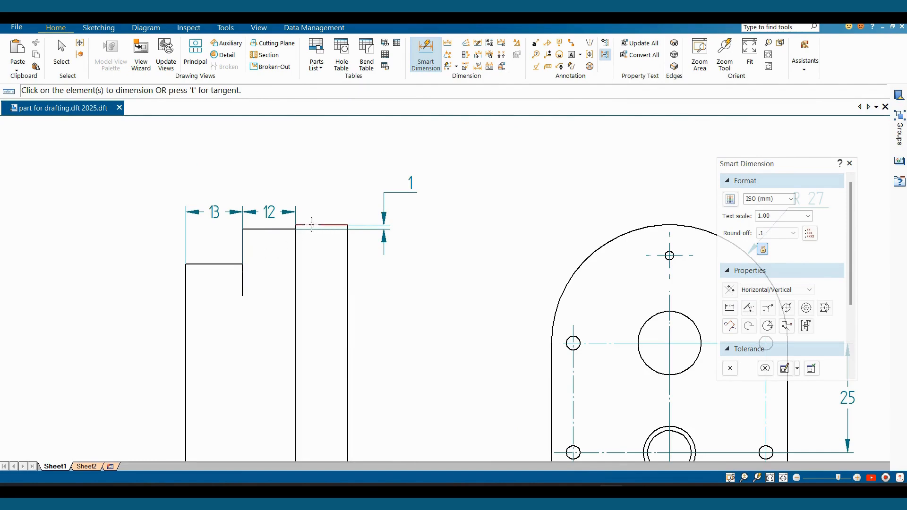
# Shift the front view, along with its aligned top view, toward the sheet's left border
pyautogui.click(324, 303)
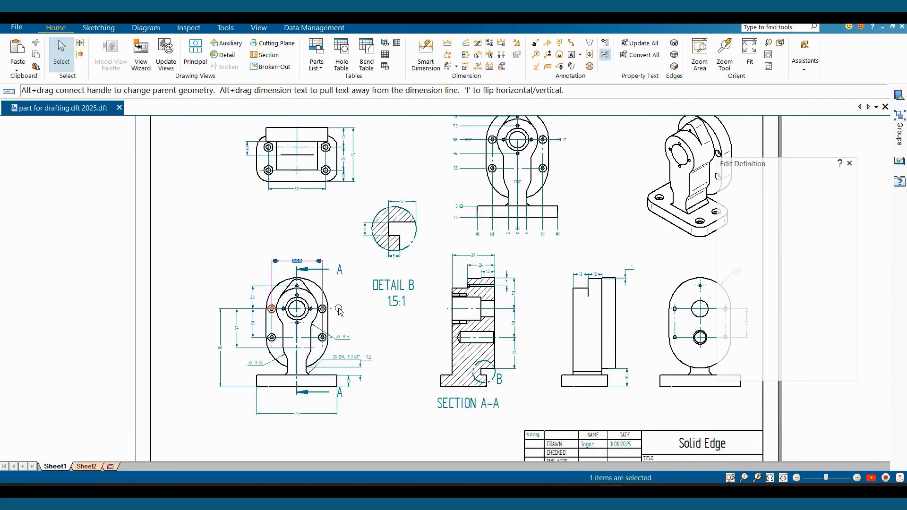
pyautogui.click(329, 390)
pyautogui.press('Escape')
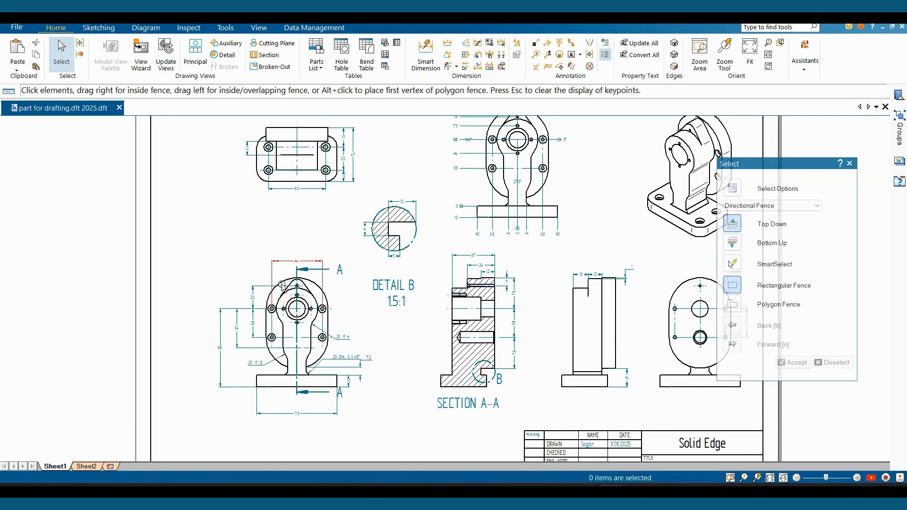
pyautogui.click(290, 296)
pyautogui.moveTo(302, 324); pyautogui.dragTo(262, 324)
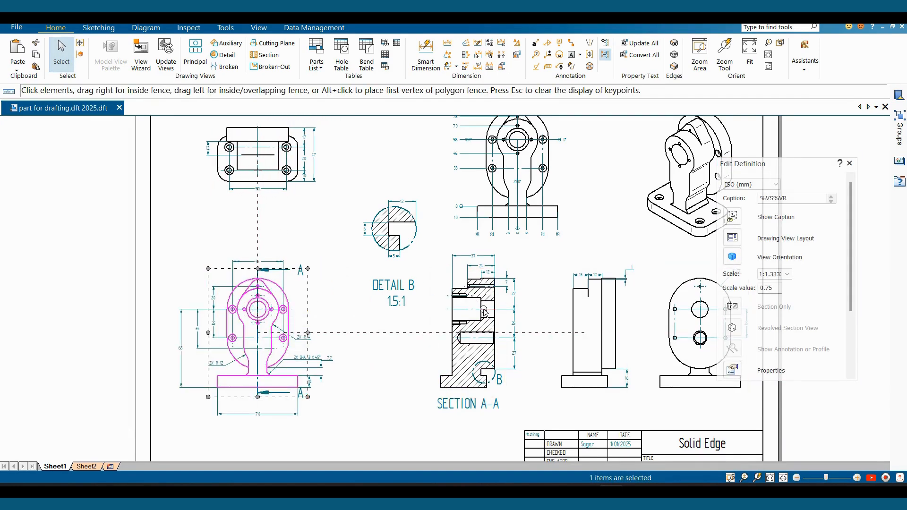
# Move section A-A and the side view closer to the front view to even out the spacing in the lower row
pyautogui.click(474, 327)
pyautogui.click(476, 322)
pyautogui.moveTo(476, 322); pyautogui.dragTo(460, 322)
pyautogui.click(609, 329)
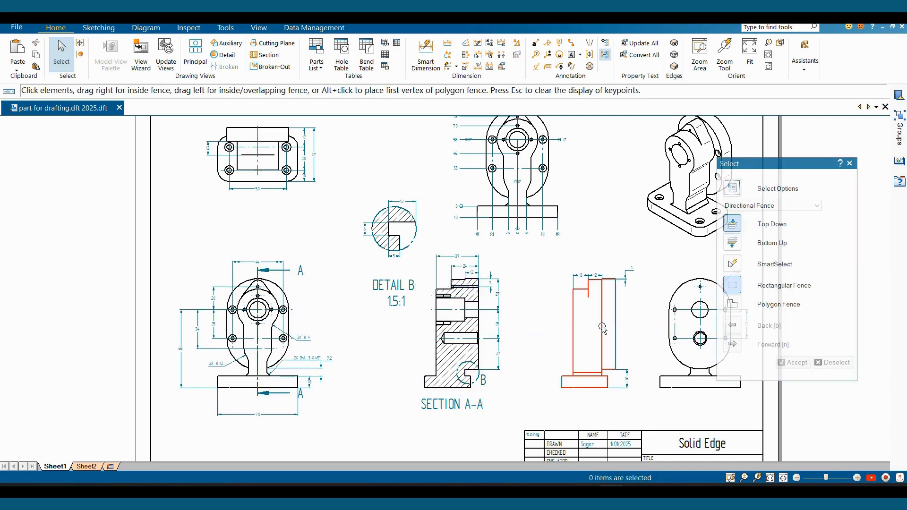
pyautogui.moveTo(609, 330); pyautogui.dragTo(619, 335)
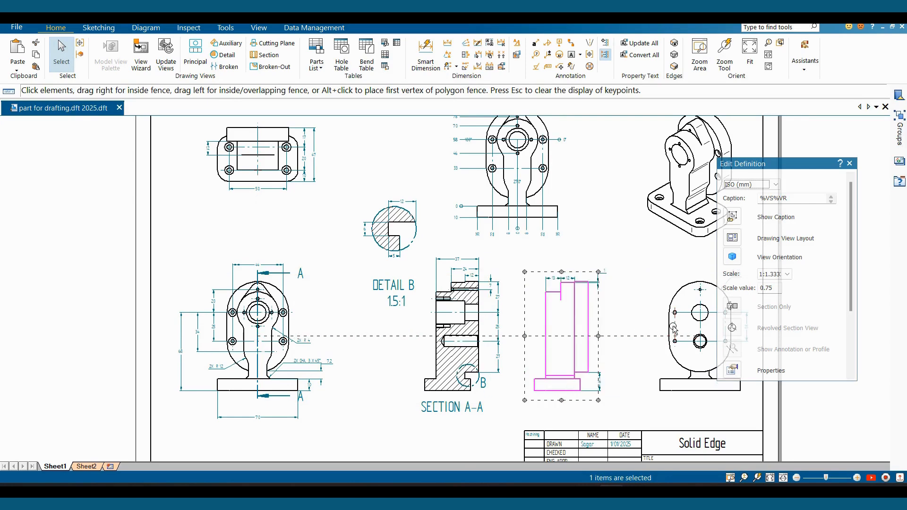
pyautogui.click(668, 327)
# Move detail B up into the upper row, between the top view and the coordinate-dimensioned view
pyautogui.click(414, 218)
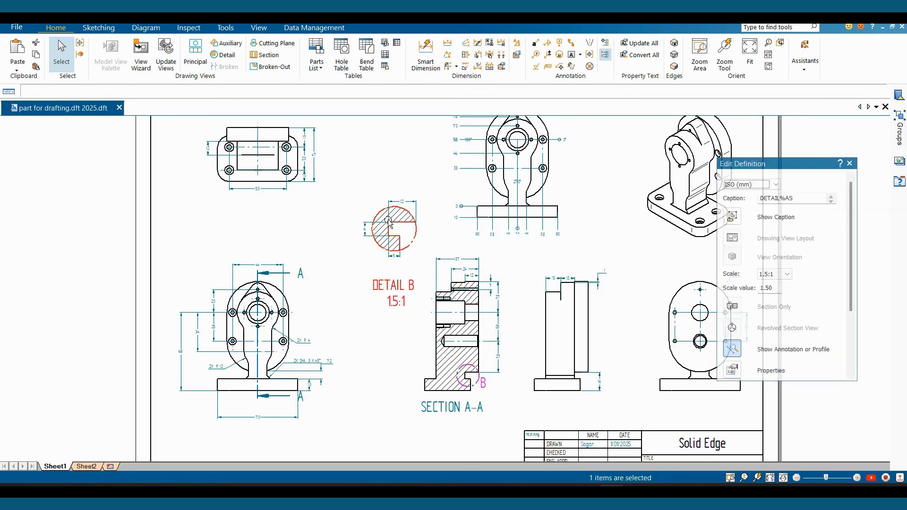
pyautogui.moveTo(392, 217); pyautogui.dragTo(376, 135)
pyautogui.moveTo(454, 240); pyautogui.dragTo(399, 264, button='middle')
pyautogui.moveTo(454, 199); pyautogui.dragTo(475, 189)
pyautogui.scroll(-4, 628, 222)
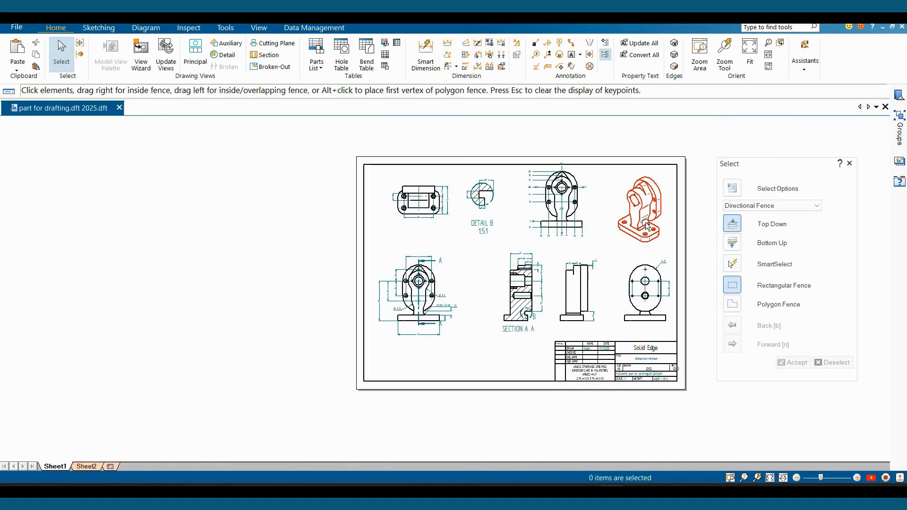
# Apply color shading to the isometric view and update the drawing views
pyautogui.click(633, 223)
pyautogui.moveTo(595, 225); pyautogui.dragTo(469, 225, button='middle')
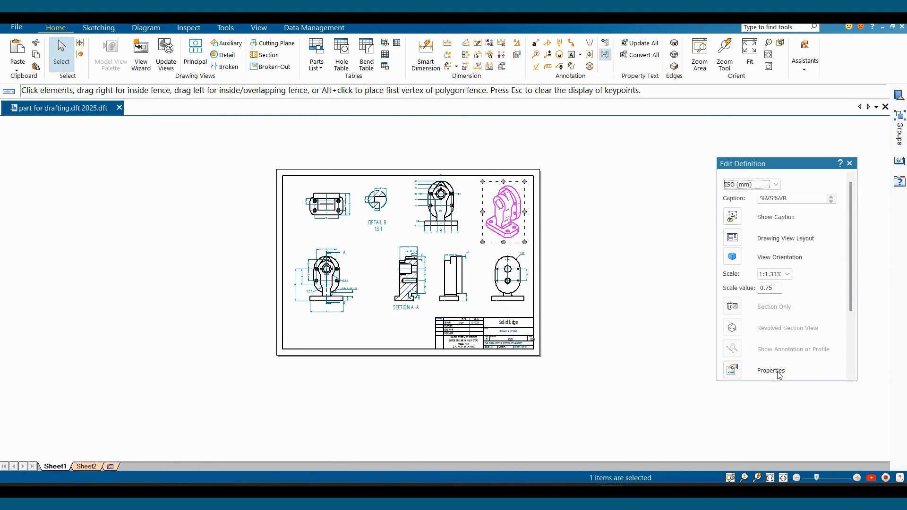
pyautogui.scroll(-3, 780, 339)
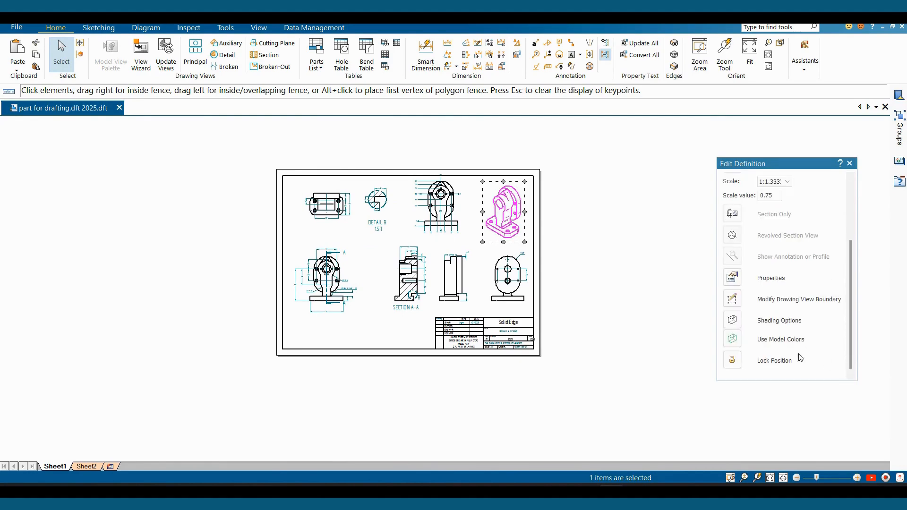
pyautogui.click(733, 321)
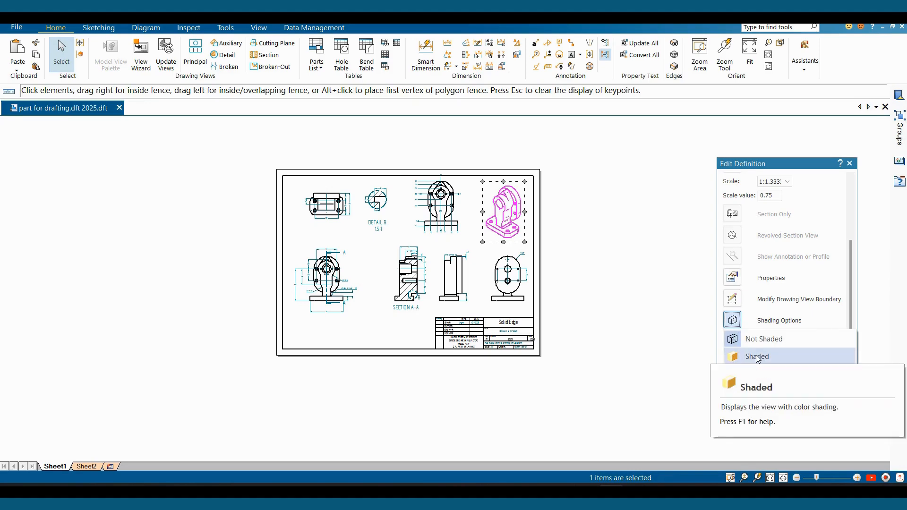
pyautogui.click(764, 377)
pyautogui.click(532, 206)
pyautogui.scroll(3, 530, 205)
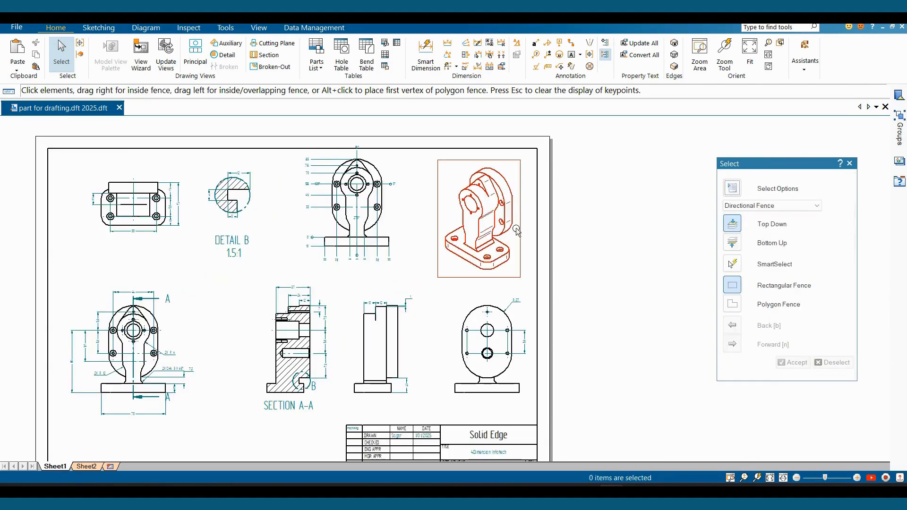
pyautogui.click(166, 54)
pyautogui.hotkey('ctrl', 'f')
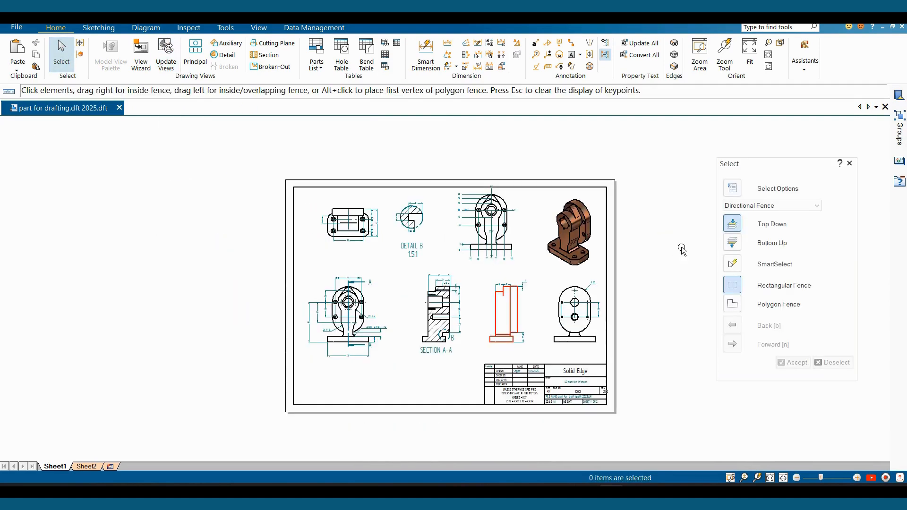
pyautogui.scroll(1, 609, 288)
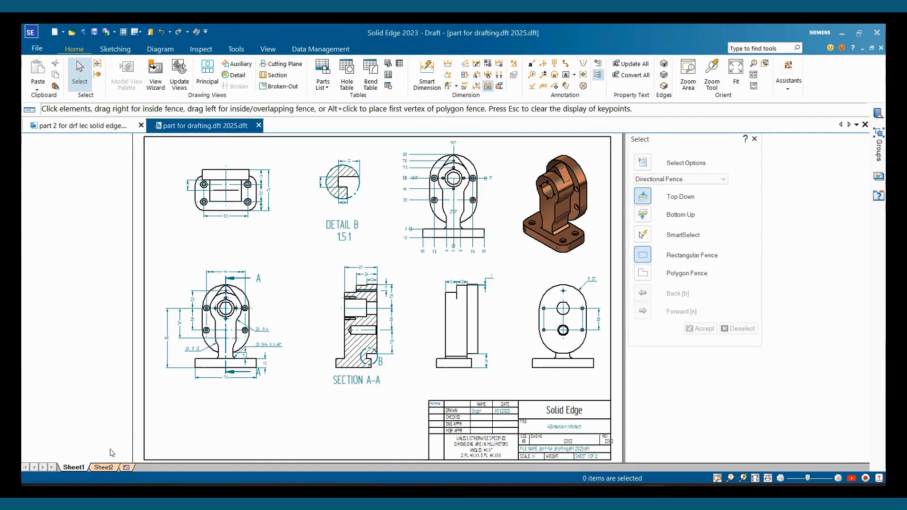
# On Sheet2, place a 1:1 front view of part 2 for drf lec solid edge.par in the lower-left area of the drawing sheet
pyautogui.click(103, 467)
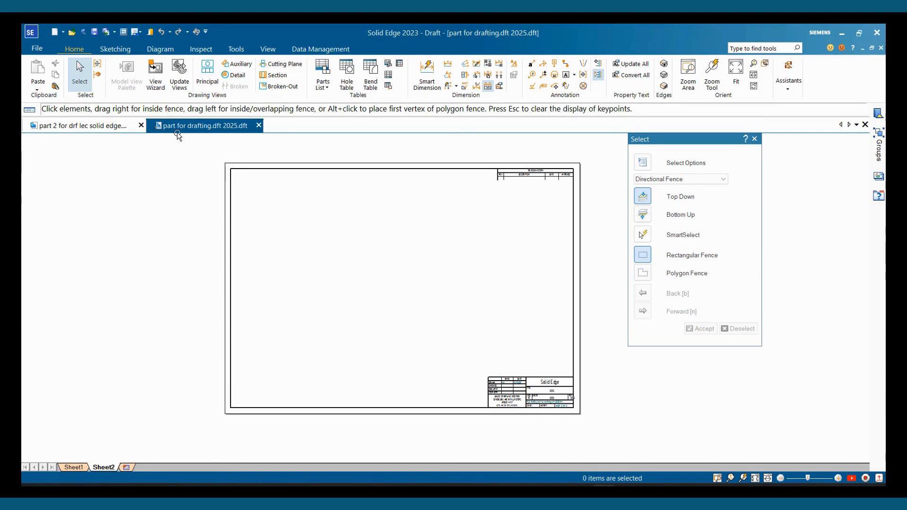
pyautogui.click(157, 82)
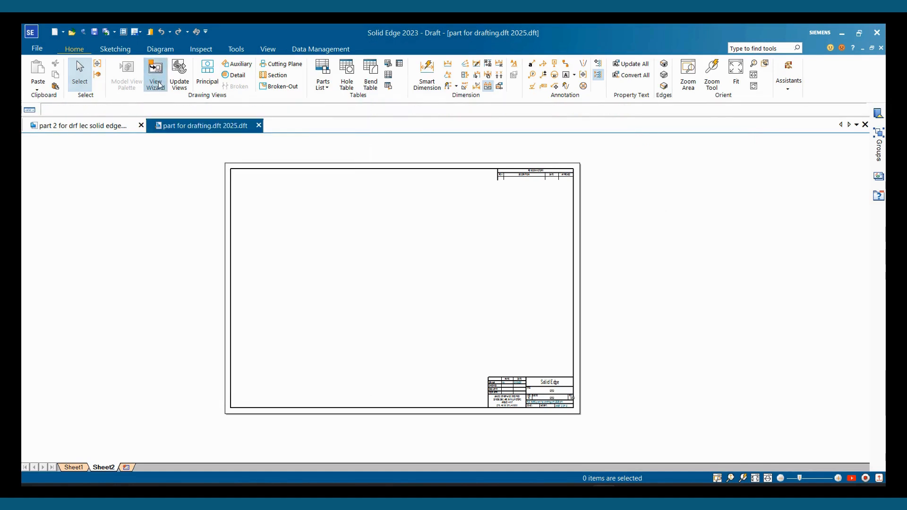
pyautogui.click(535, 398)
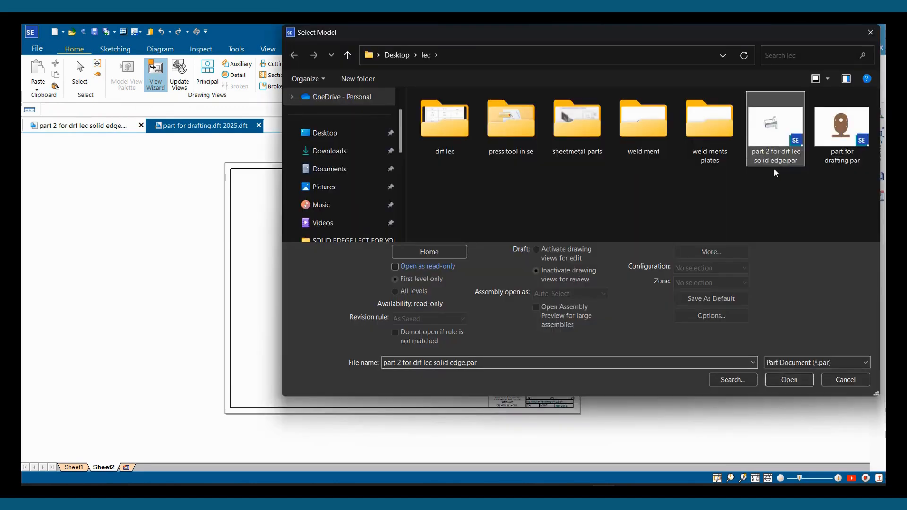
pyautogui.click(789, 381)
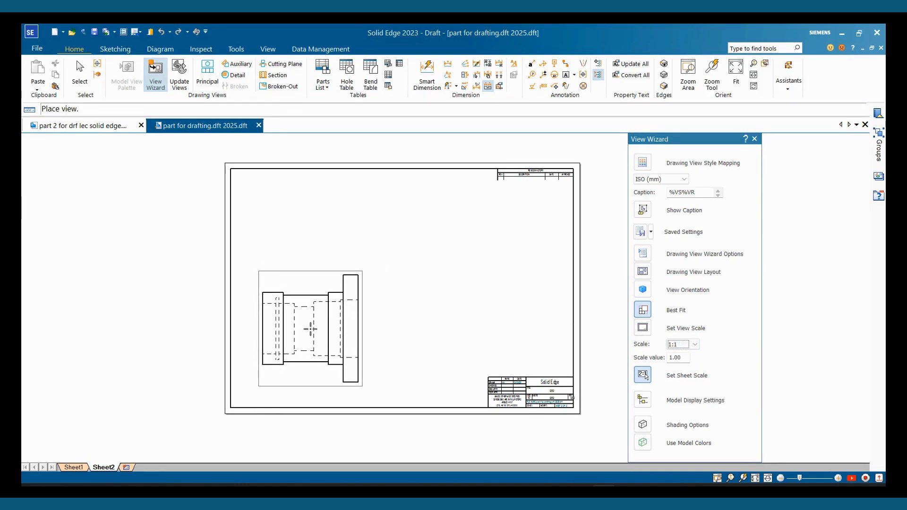
pyautogui.click(310, 330)
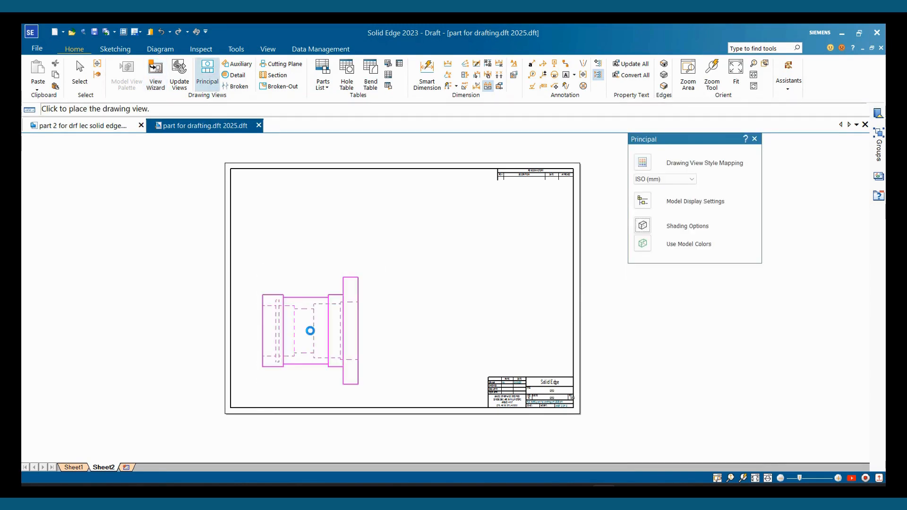
# Check the projection angle in the Drawing Standards options
pyautogui.click(37, 48)
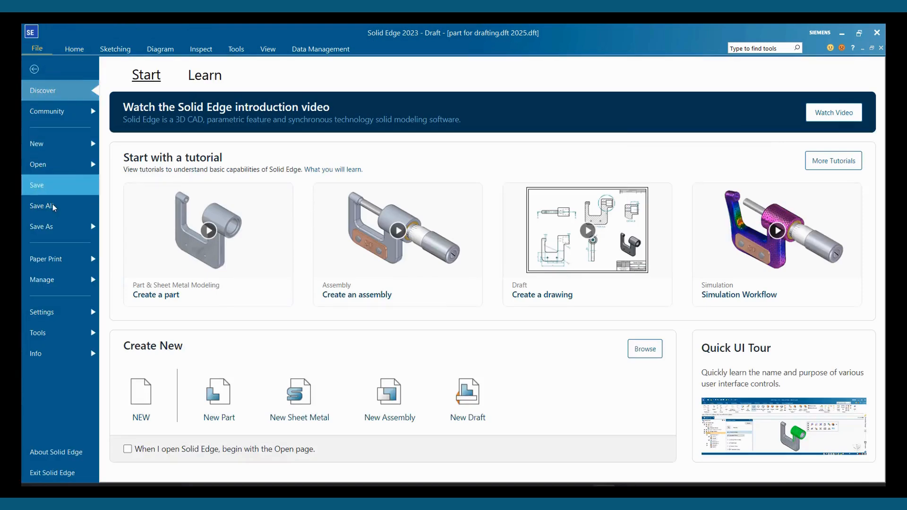
pyautogui.click(47, 308)
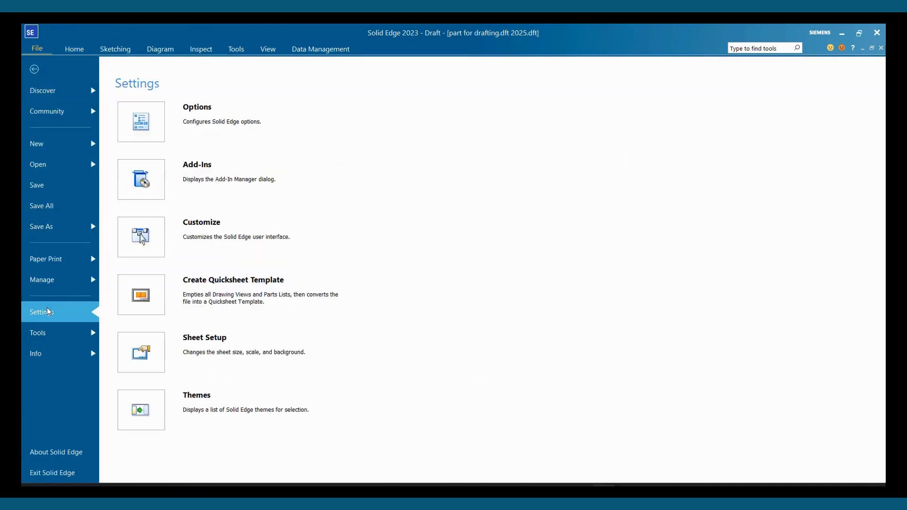
pyautogui.click(211, 124)
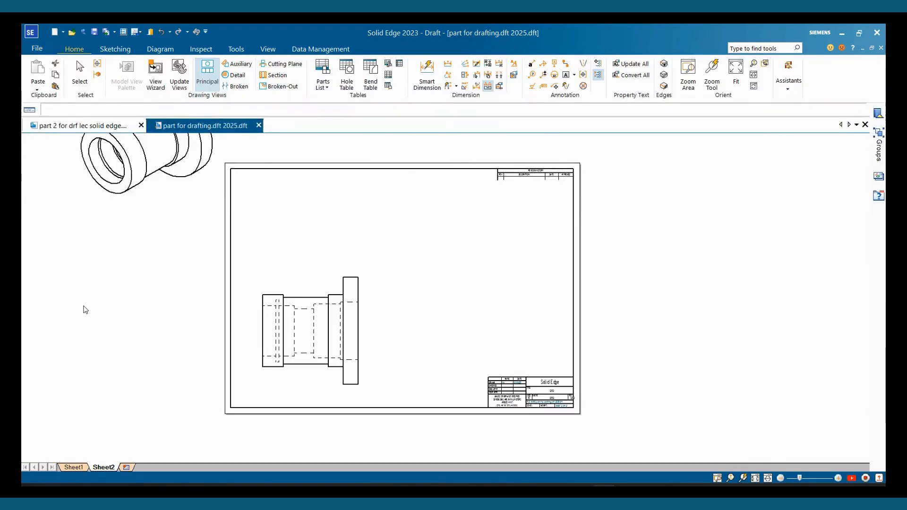
pyautogui.click(291, 337)
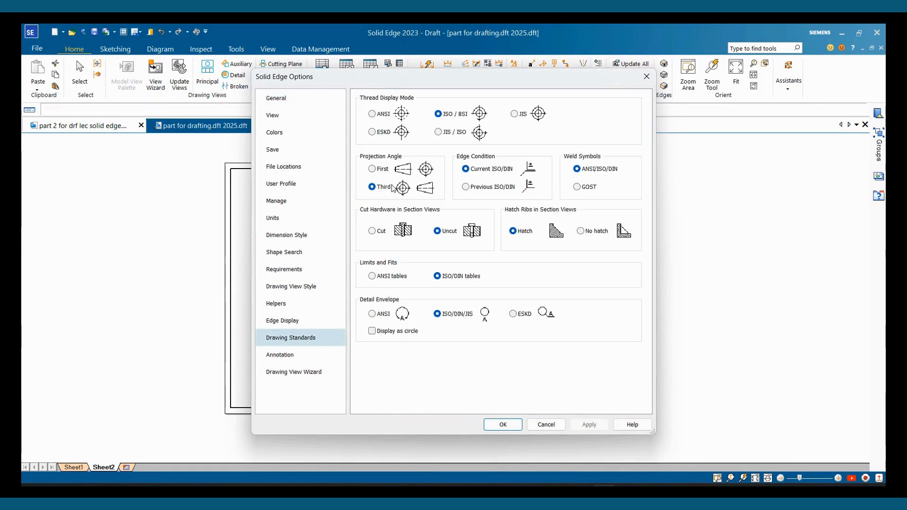
pyautogui.click(504, 425)
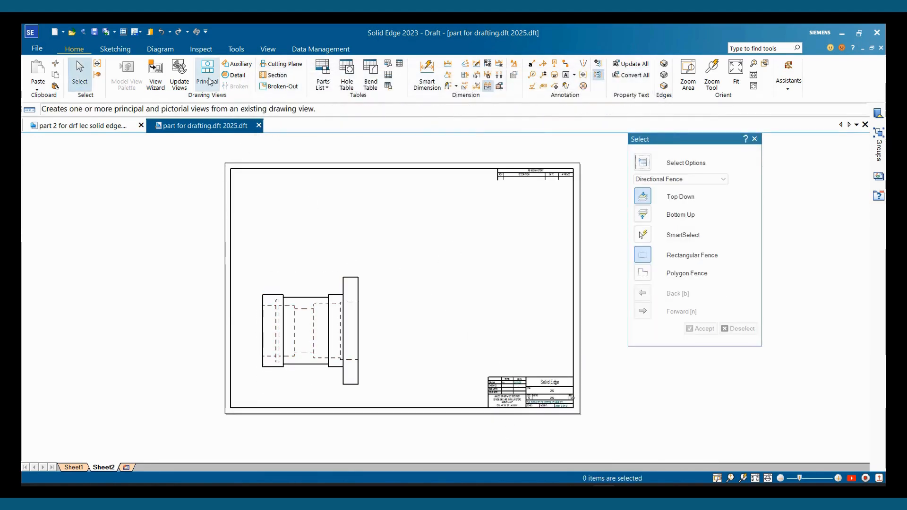
# Project a side view to the right of the front view and move both views up to mid-height of the sheet
pyautogui.click(350, 282)
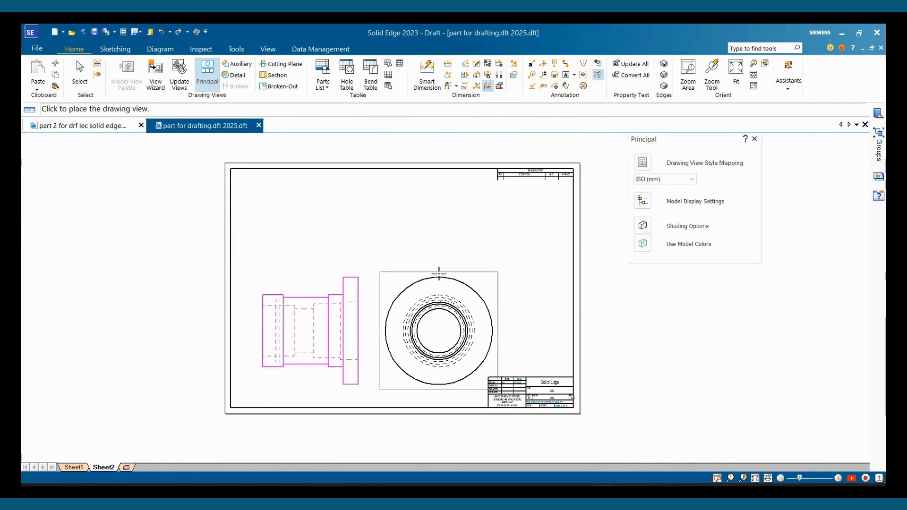
pyautogui.press('Escape')
pyautogui.scroll(3, 412, 316)
pyautogui.moveTo(330, 258); pyautogui.dragTo(327, 183)
pyautogui.scroll(-5, 537, 277)
pyautogui.scroll(2, 537, 283)
pyautogui.click(563, 211)
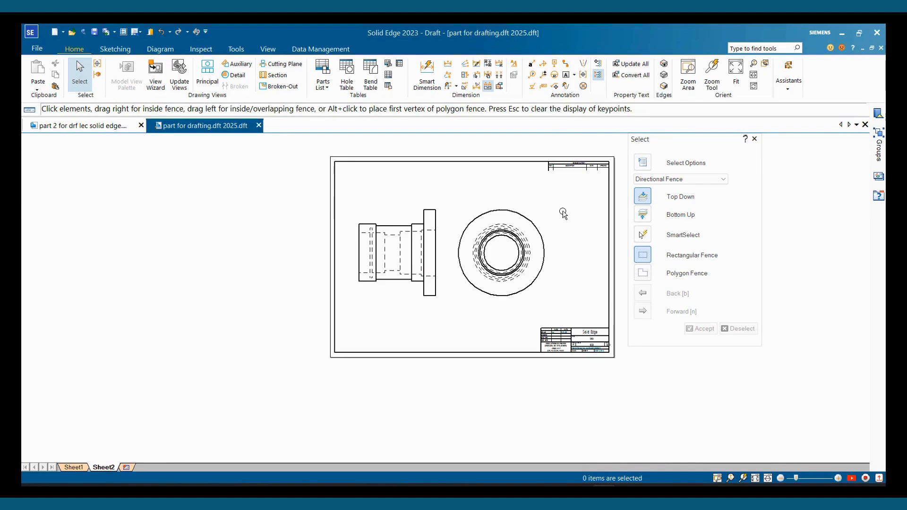
# Set the front view's scale to 1:2 and update the drawing views
pyautogui.click(435, 211)
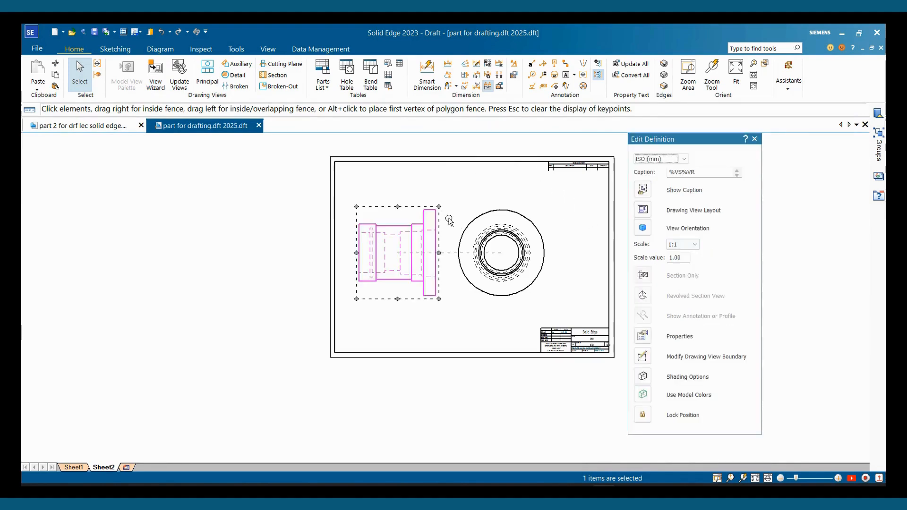
pyautogui.click(683, 245)
pyautogui.click(677, 297)
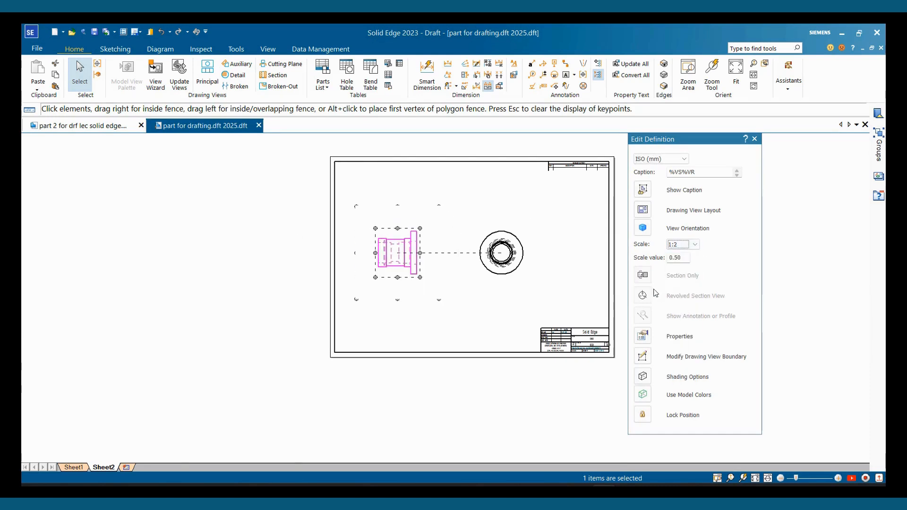
pyautogui.scroll(2, 492, 281)
pyautogui.press('Escape')
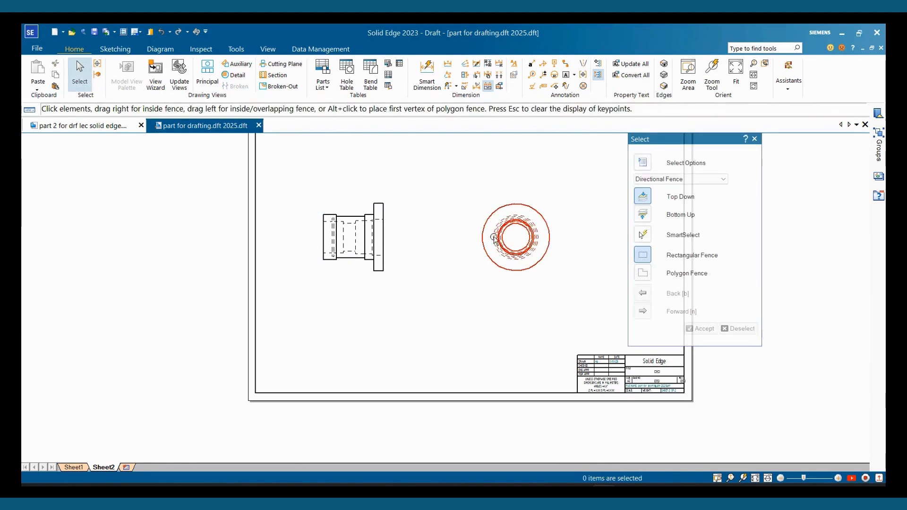
pyautogui.scroll(-3, 495, 238)
pyautogui.scroll(2, 520, 241)
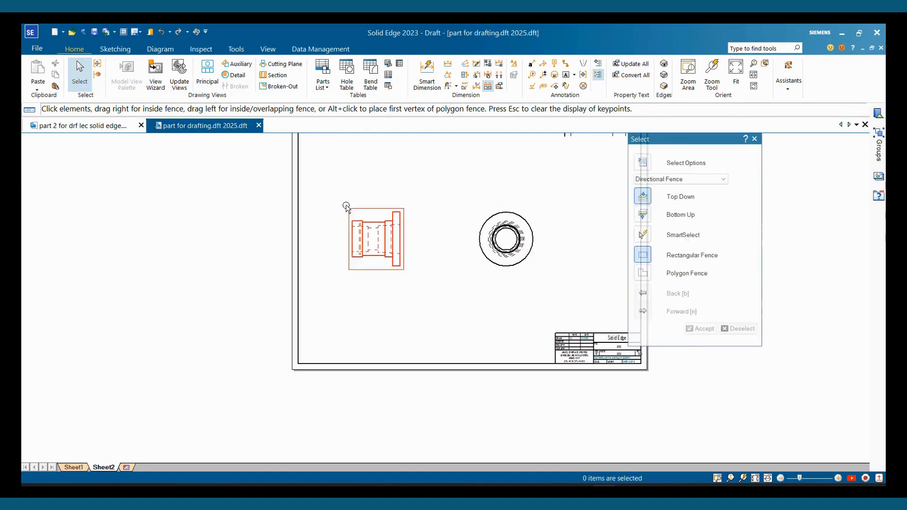
pyautogui.click(179, 75)
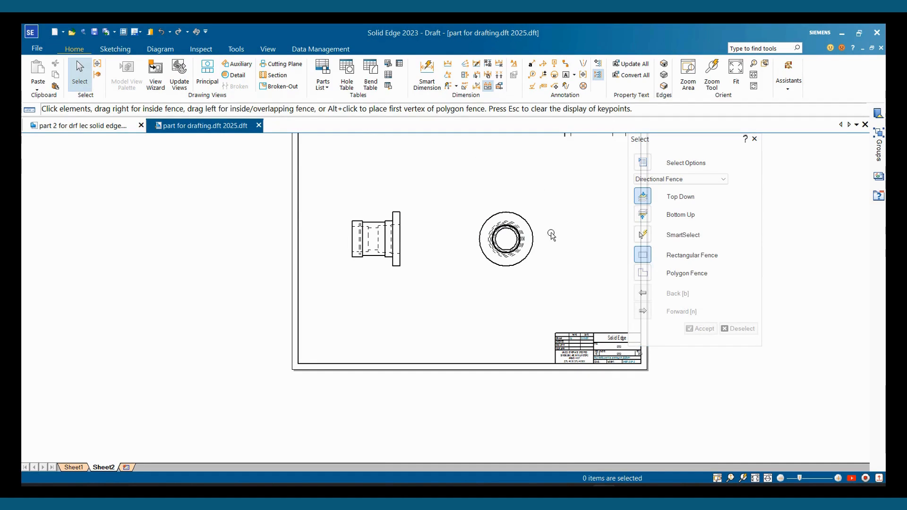
# Set the front view's scale value to 0.75
pyautogui.click(400, 214)
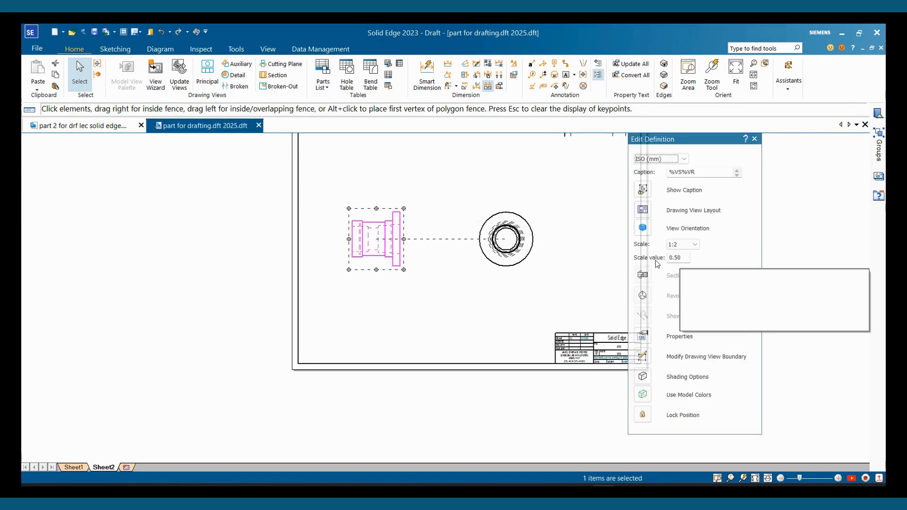
pyautogui.click(680, 260)
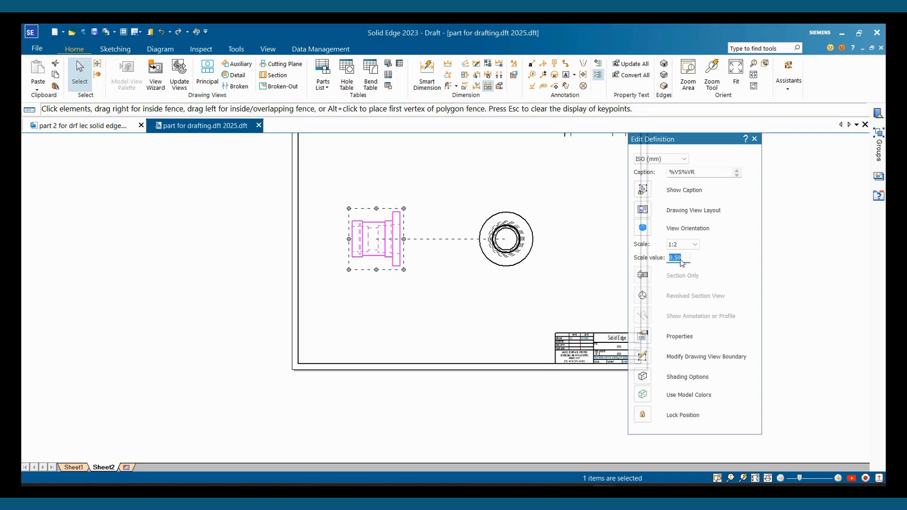
pyautogui.press('Return')
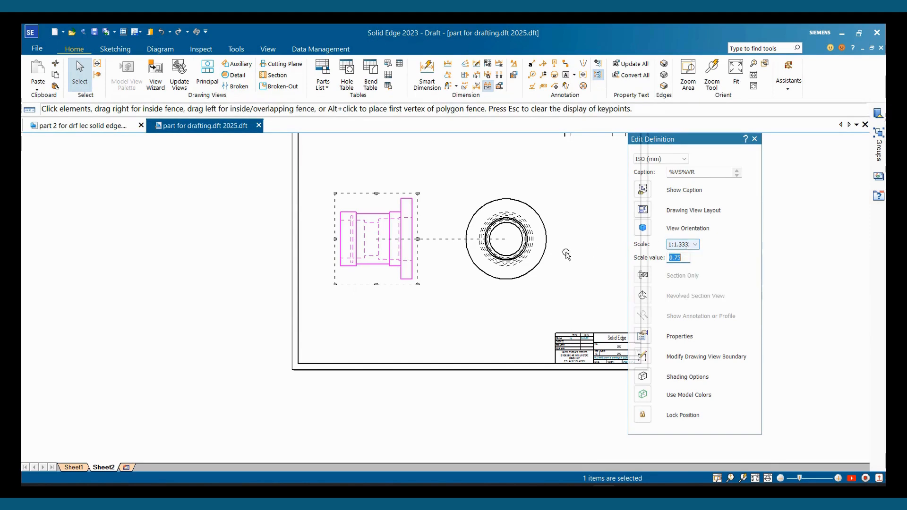
pyautogui.click(525, 210)
pyautogui.moveTo(488, 167); pyautogui.dragTo(462, 203, button='middle')
pyautogui.click(472, 211)
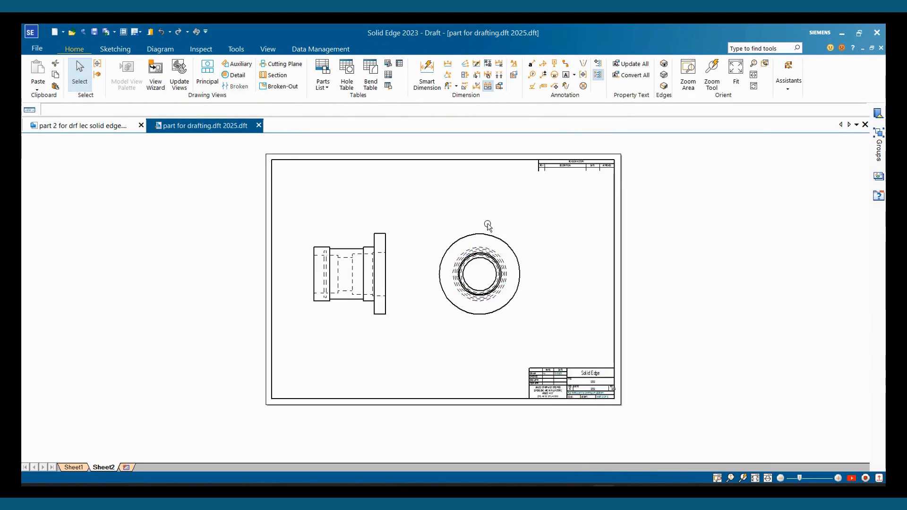
# Turn off the hidden edge style and the edges hidden by other parts for the front and side views
pyautogui.click(370, 234)
pyautogui.rightClick(371, 234)
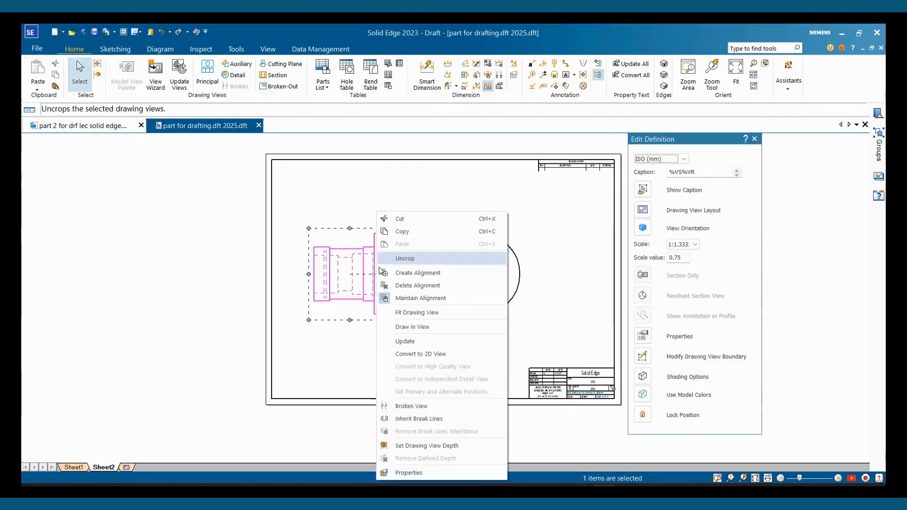
pyautogui.click(409, 473)
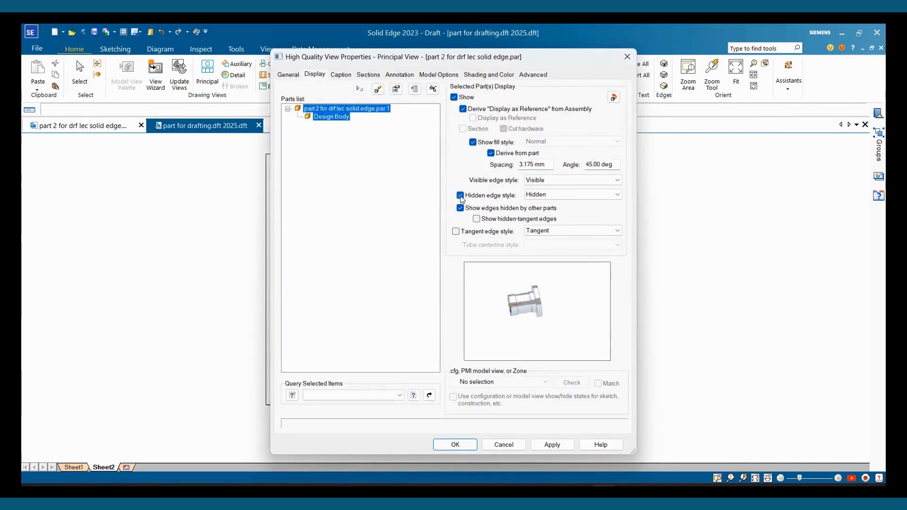
pyautogui.click(460, 196)
pyautogui.click(460, 208)
pyautogui.click(552, 445)
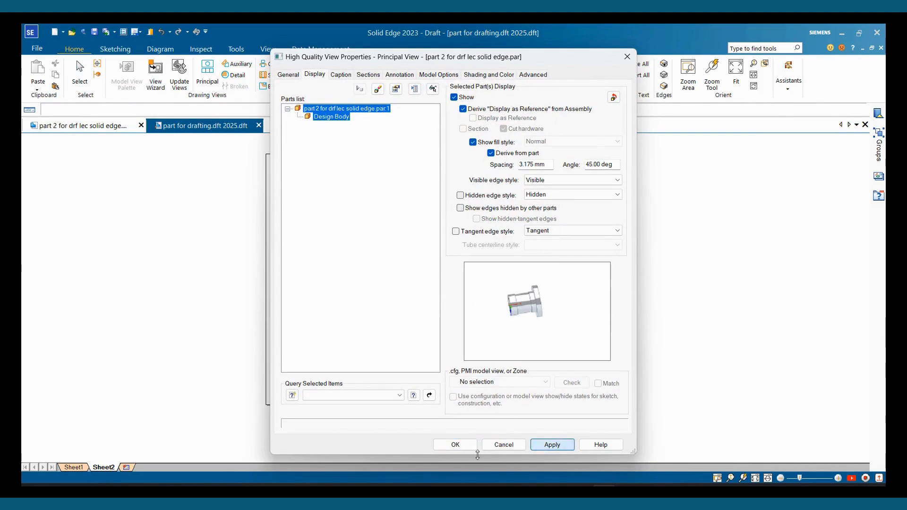
pyautogui.click(462, 447)
pyautogui.press('Escape')
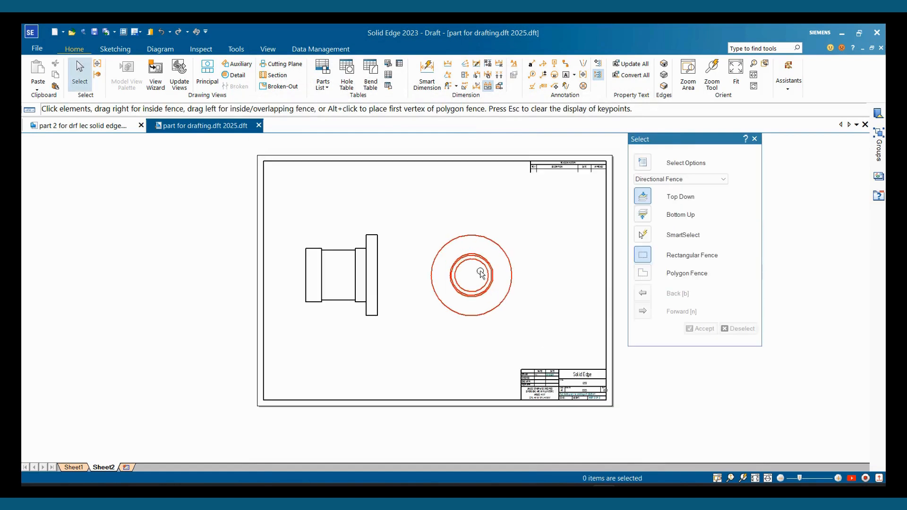
# Shift the front view and its aligned side view slightly down the sheet
pyautogui.scroll(2, 384, 255)
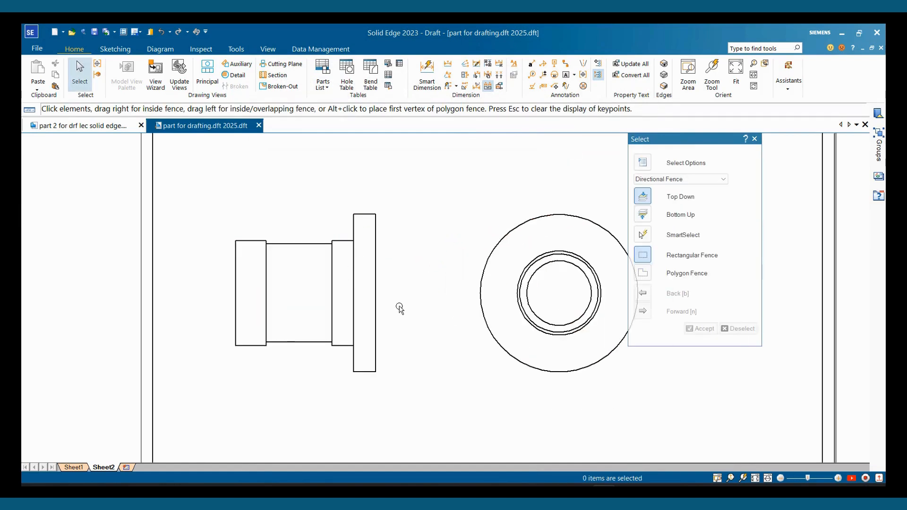
pyautogui.scroll(-2, 399, 308)
pyautogui.scroll(2, 391, 313)
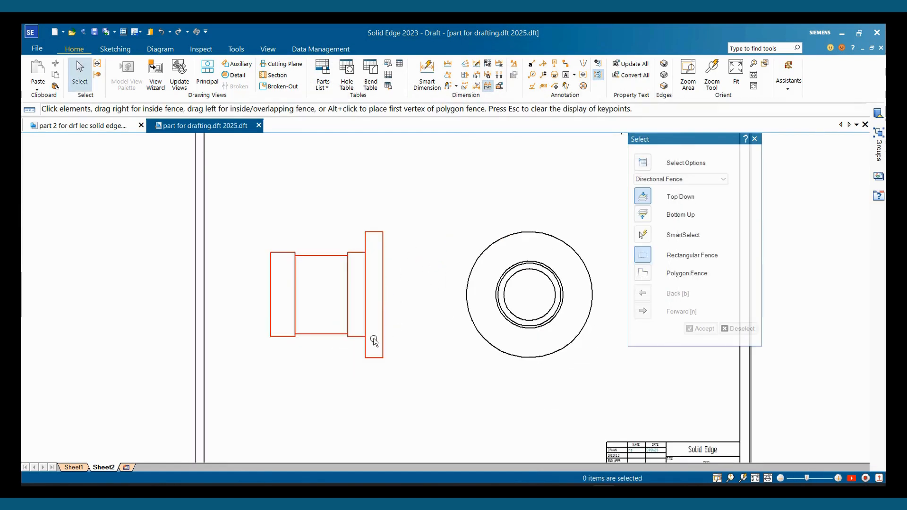
pyautogui.moveTo(383, 328); pyautogui.dragTo(383, 355)
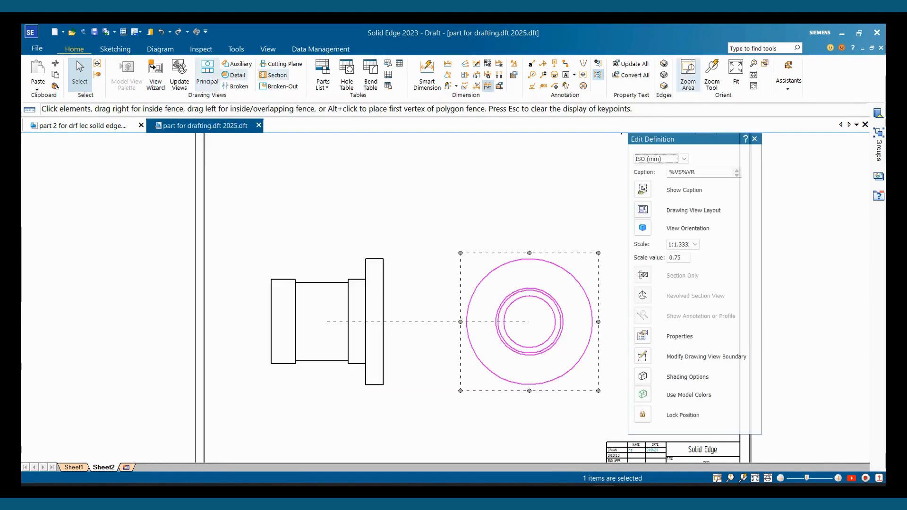
# Create a horizontal cutting plane through the front view's centre, extending past both ends, with its viewing direction pointing up
pyautogui.click(279, 66)
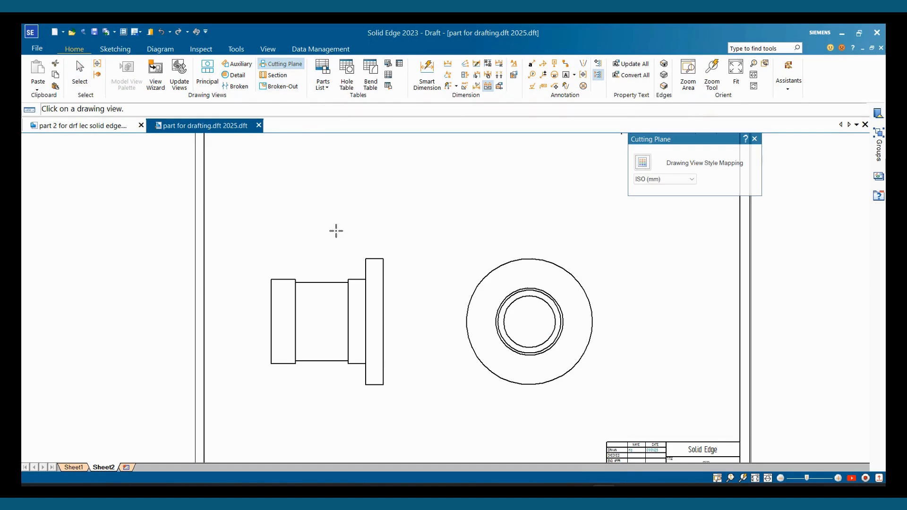
pyautogui.click(285, 282)
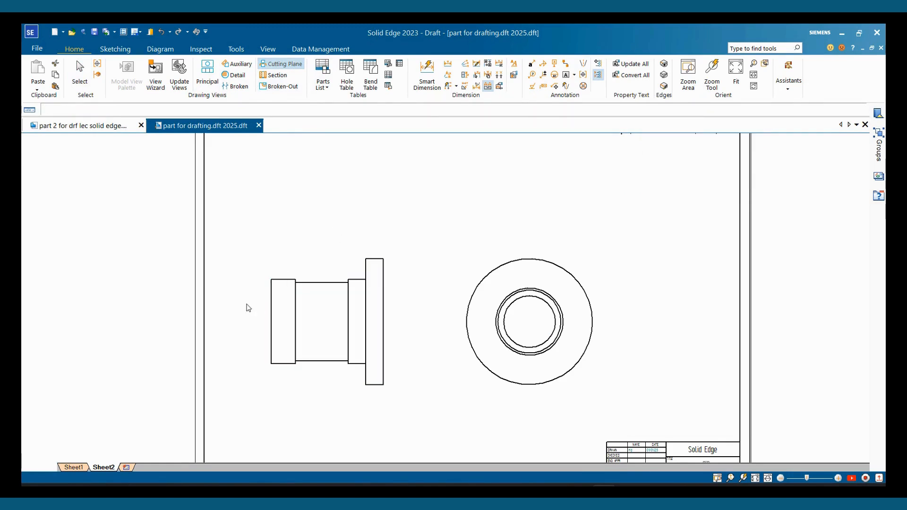
pyautogui.click(239, 321)
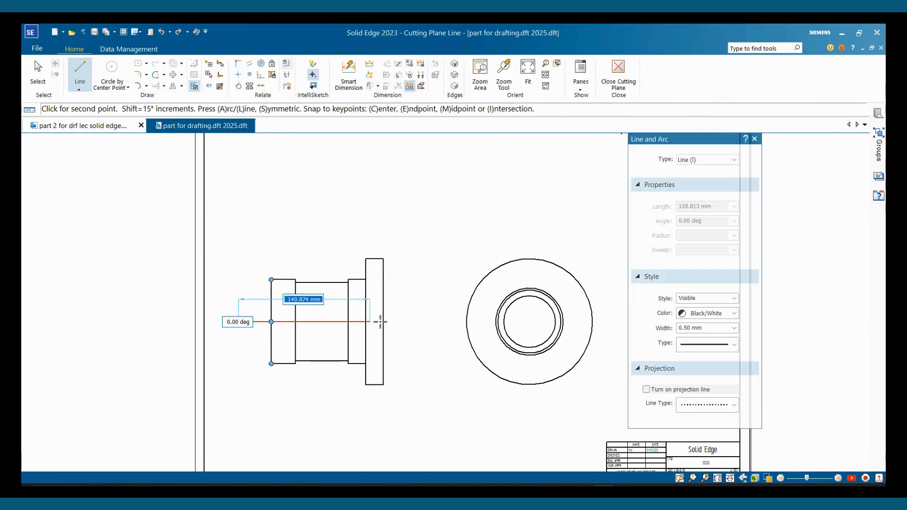
pyautogui.click(404, 321)
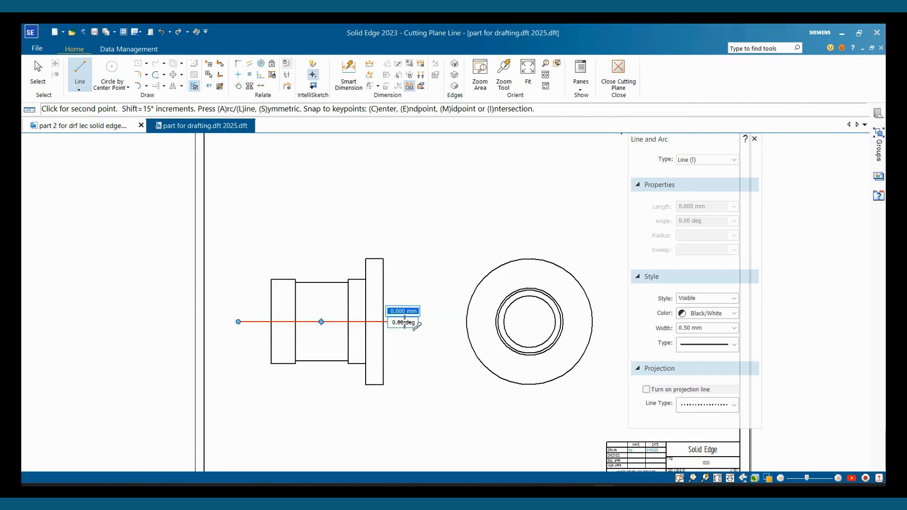
pyautogui.press('Escape')
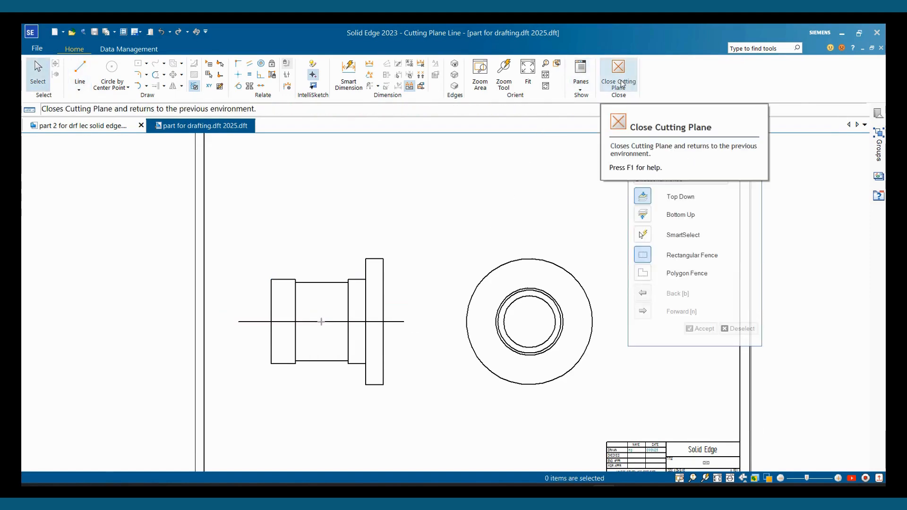
pyautogui.click(629, 86)
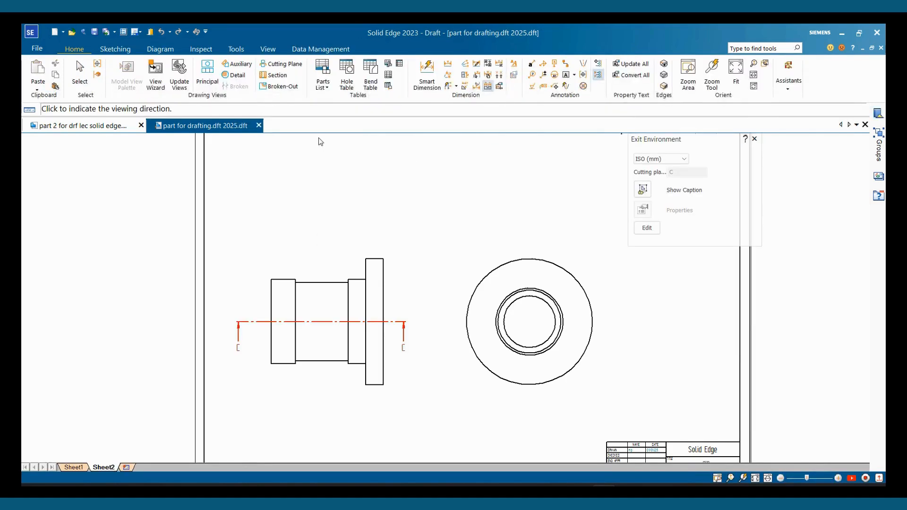
# Create a section view from the front view's cutting plane, place it above the front view, and shift the side view away from the front view
pyautogui.click(273, 75)
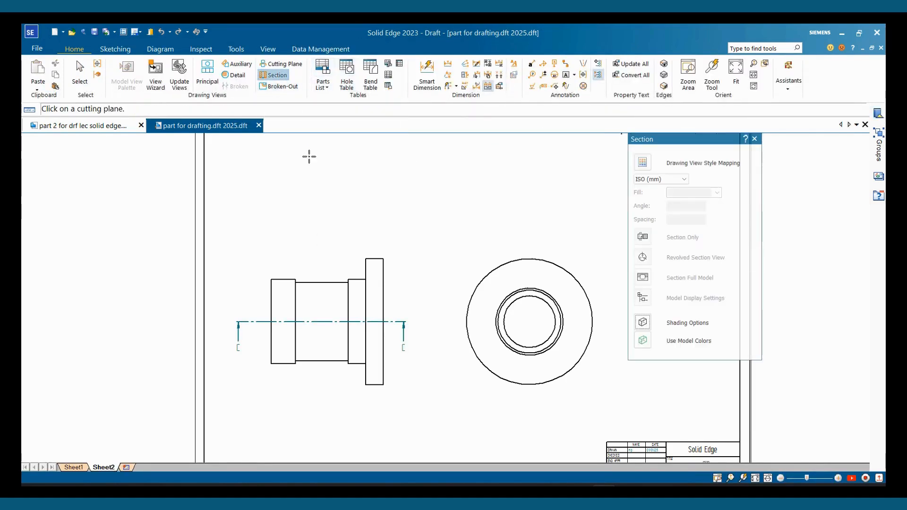
pyautogui.click(253, 320)
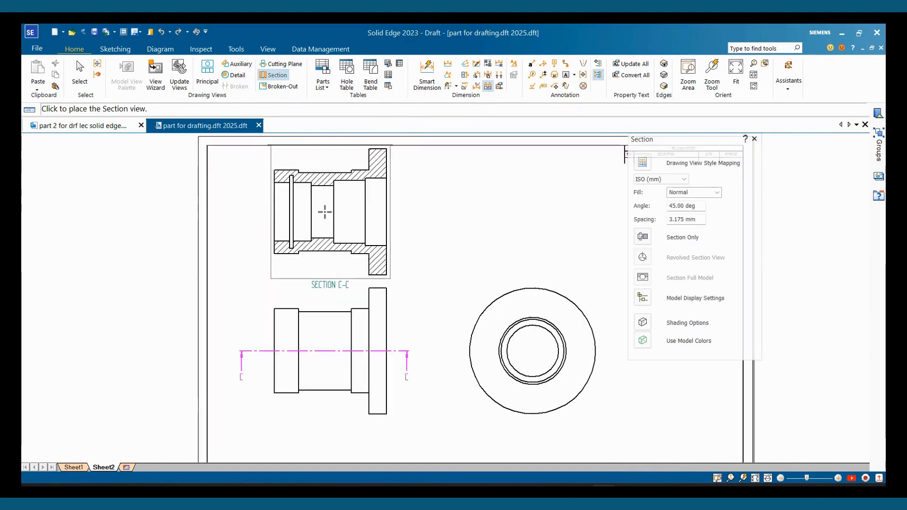
pyautogui.click(326, 216)
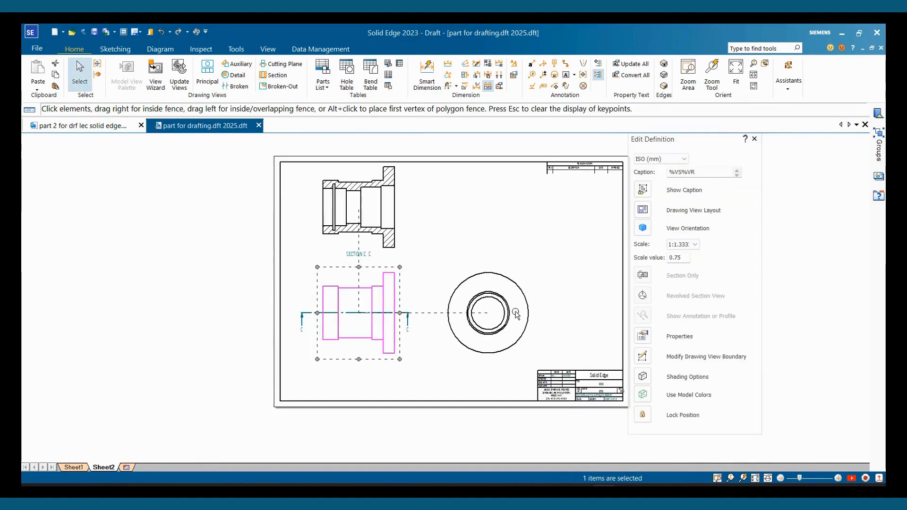
pyautogui.moveTo(499, 308); pyautogui.dragTo(525, 308)
pyautogui.click(605, 317)
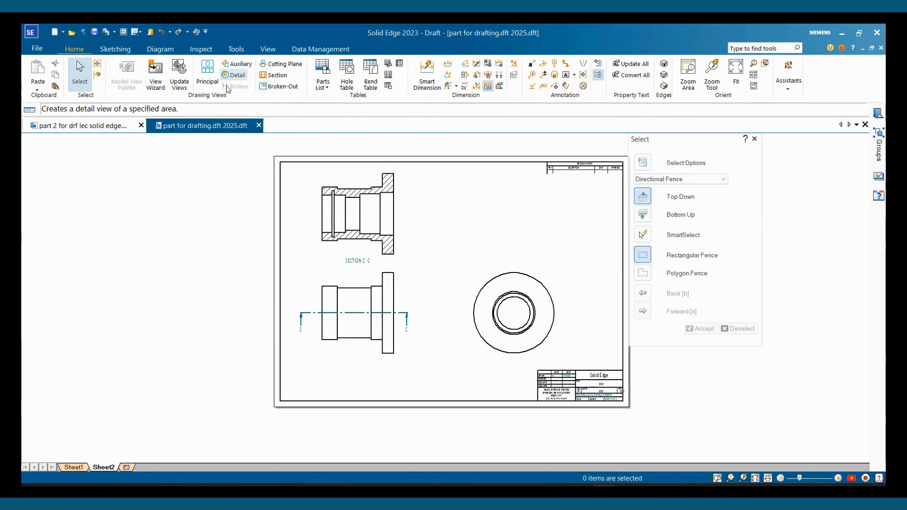
# Add a pictorial view projected diagonally from the front view, placed above the side view
pyautogui.click(208, 73)
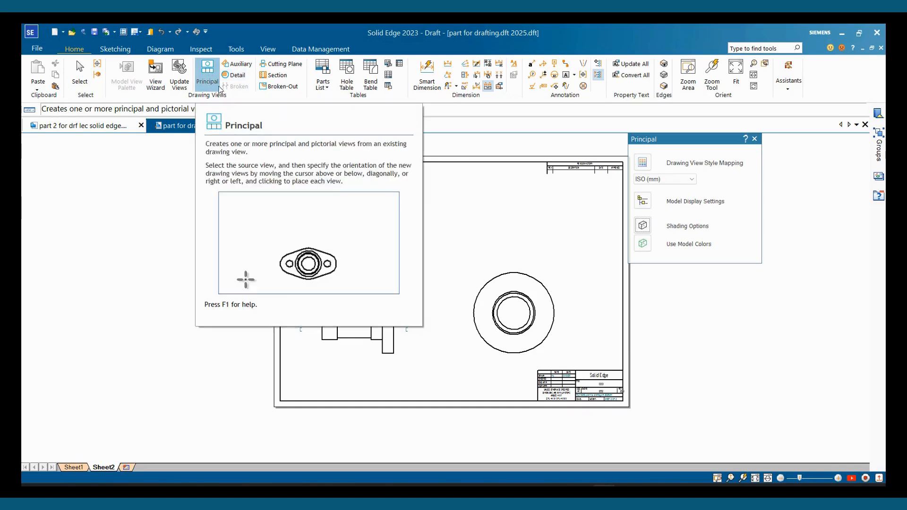
pyautogui.click(399, 297)
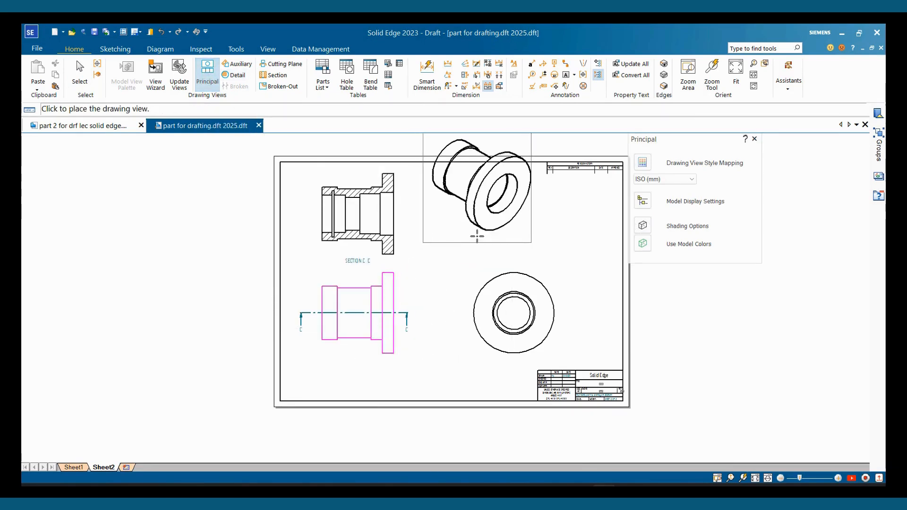
pyautogui.click(477, 236)
pyautogui.press('Escape')
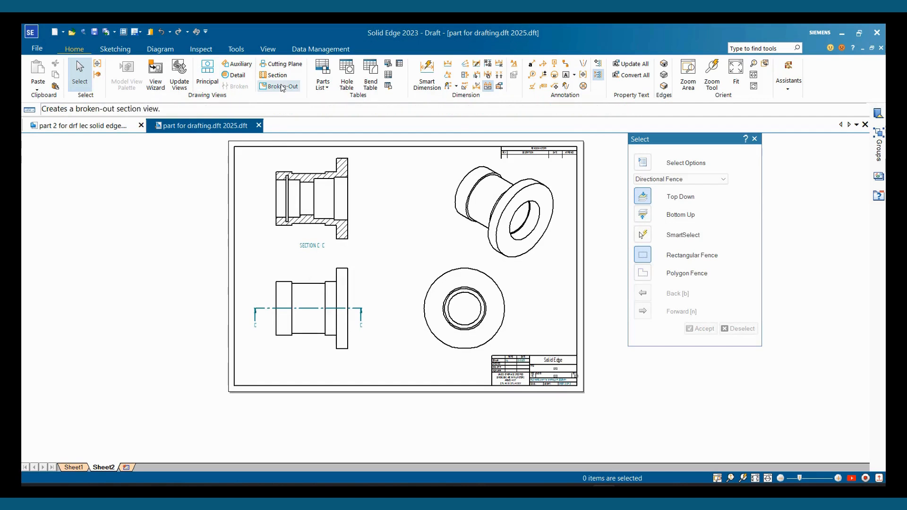
# Draw a two-point rectangle enclosing the whole front view as the profile for a broken-out section
pyautogui.click(283, 87)
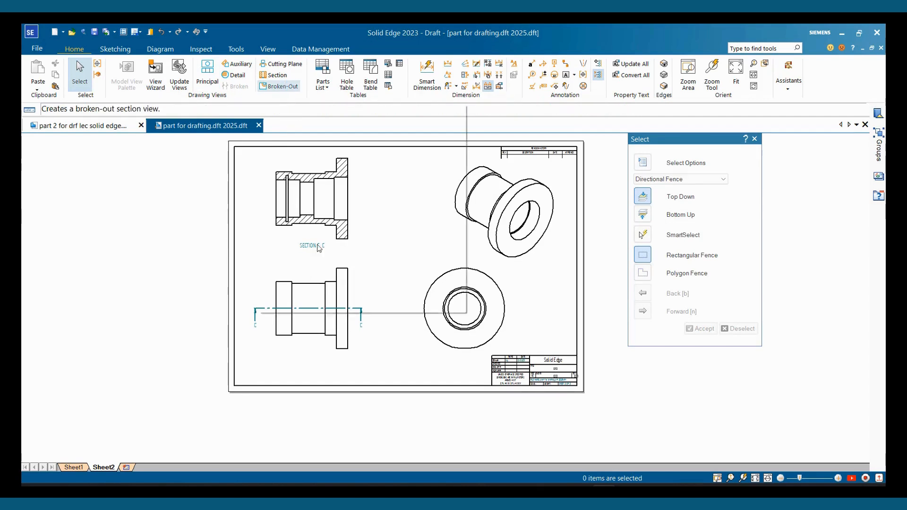
pyautogui.click(340, 269)
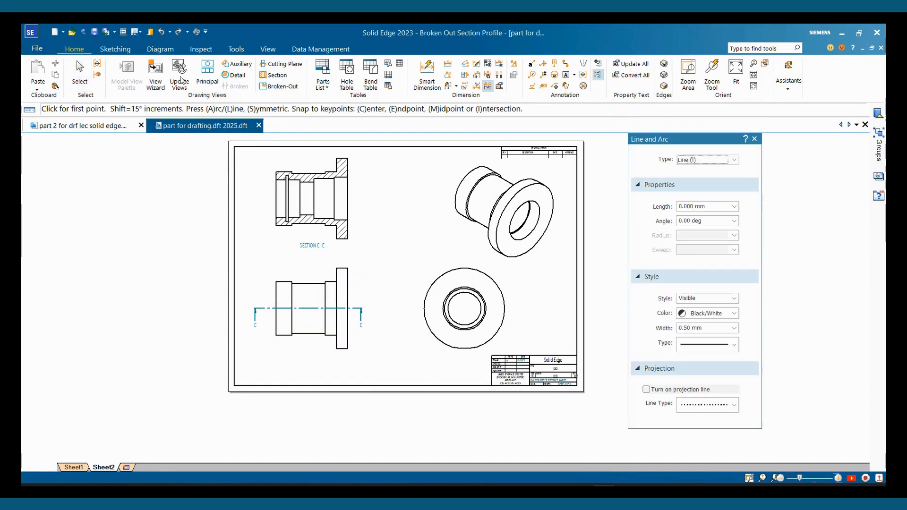
pyautogui.press('Escape')
pyautogui.click(147, 64)
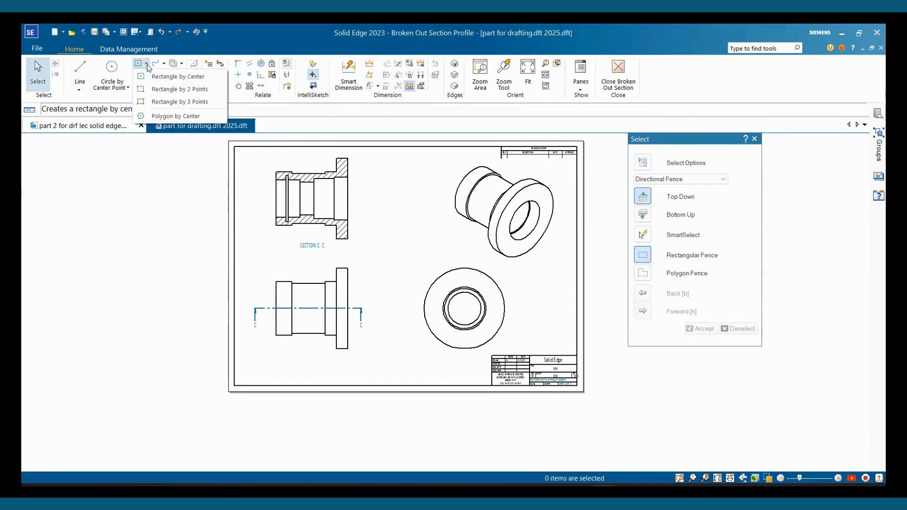
pyautogui.click(191, 89)
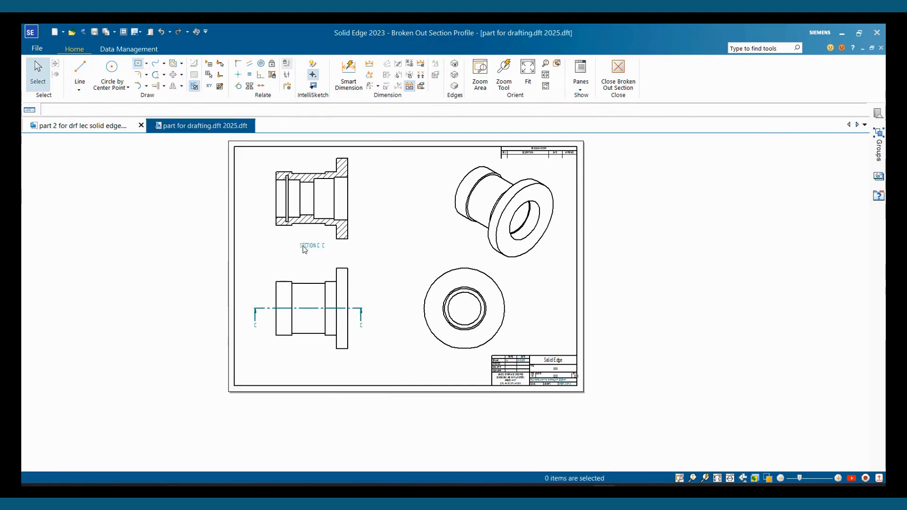
pyautogui.click(260, 259)
pyautogui.click(367, 358)
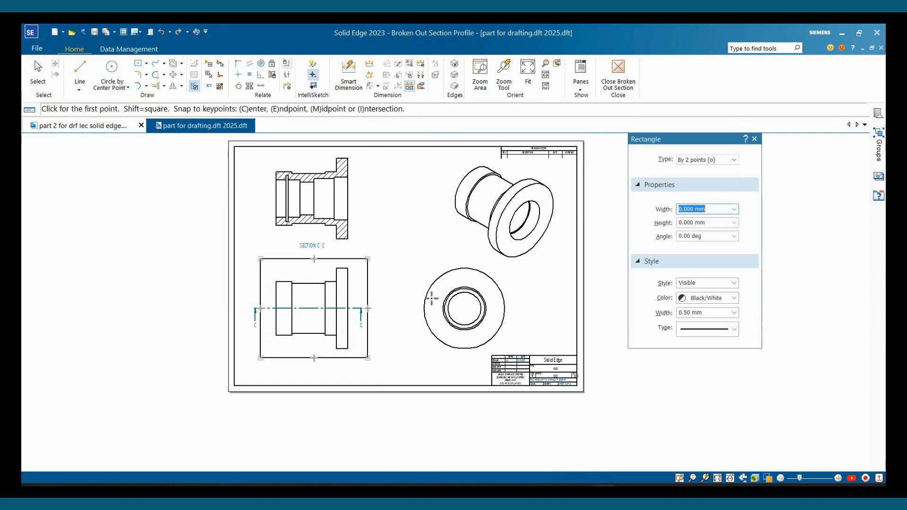
# Finish the broken-out profile, define its depth, and apply the cutout to the pictorial view
pyautogui.click(618, 73)
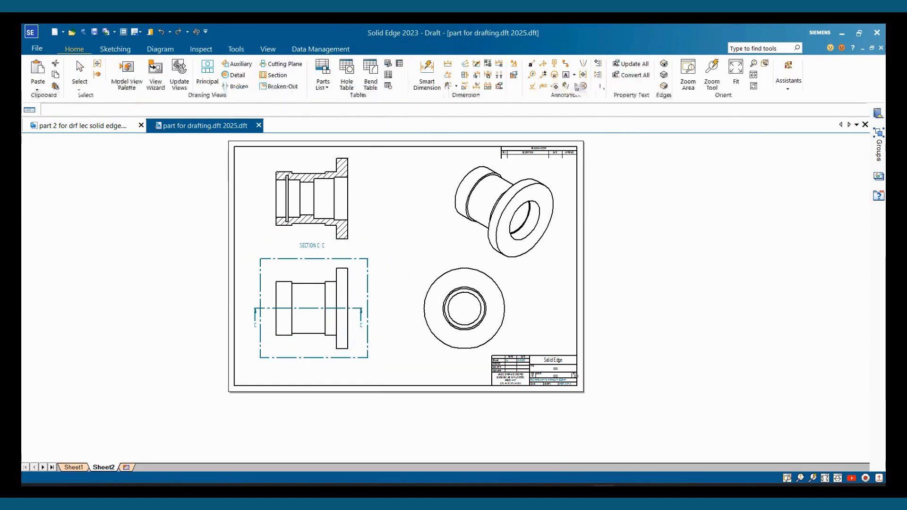
pyautogui.click(347, 203)
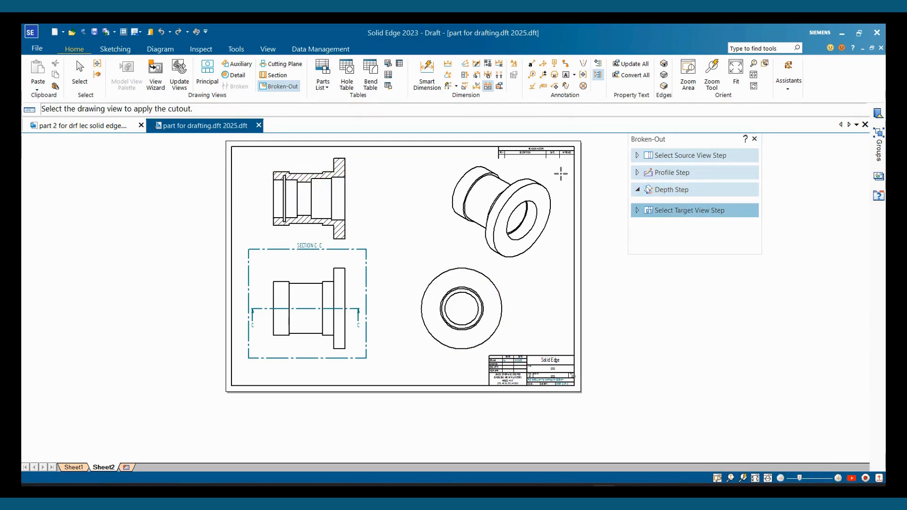
pyautogui.click(521, 189)
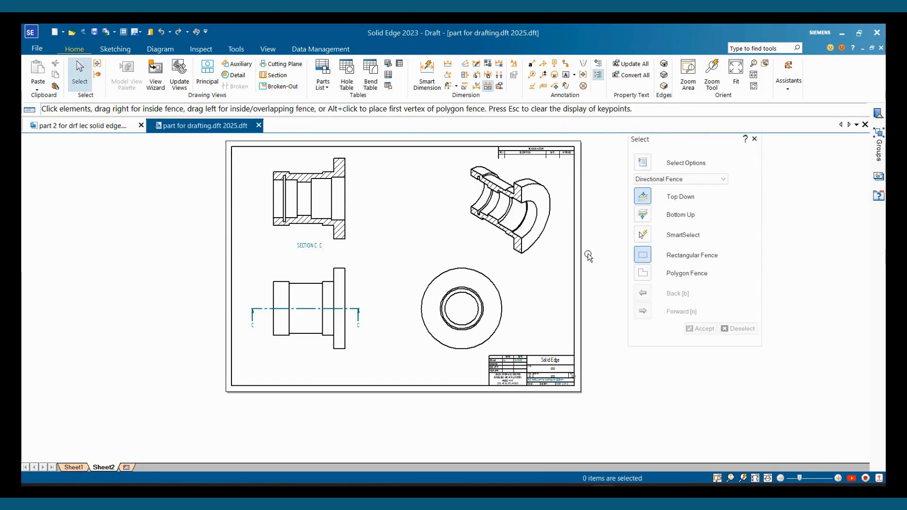
# Reposition the cut-away pictorial view slightly and set the scale of the front view and its aligned views to 1:2
pyautogui.scroll(2, 538, 290)
pyautogui.moveTo(520, 165); pyautogui.dragTo(438, 171)
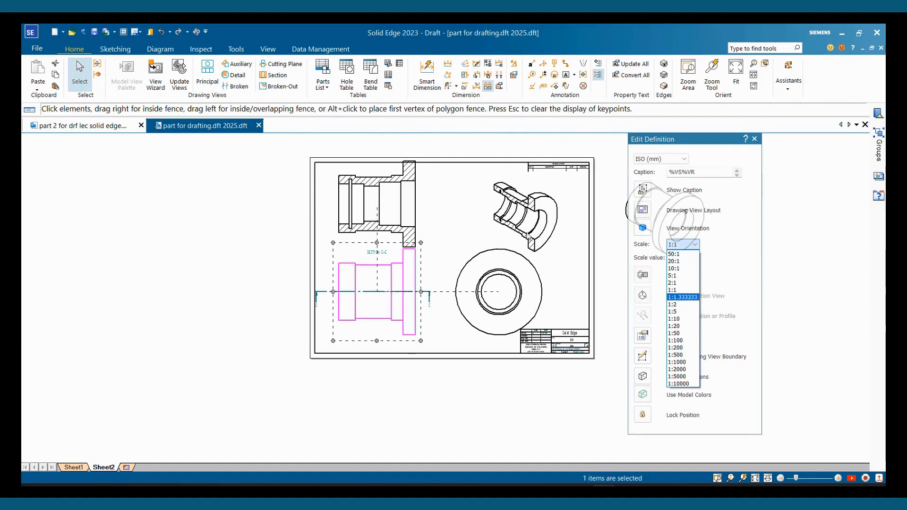
pyautogui.click(679, 304)
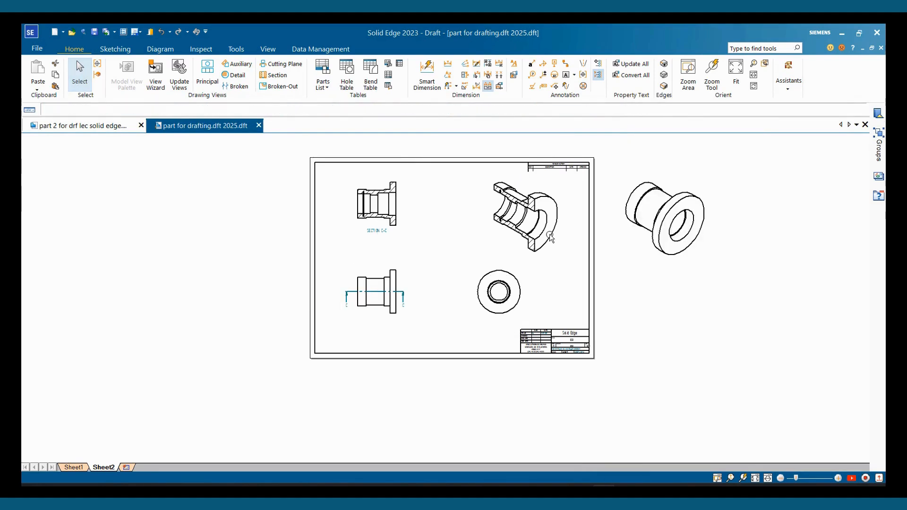
# Set the cut-away pictorial view's scale to 1:2
pyautogui.click(543, 194)
pyautogui.click(694, 244)
pyautogui.click(694, 244)
pyautogui.click(694, 245)
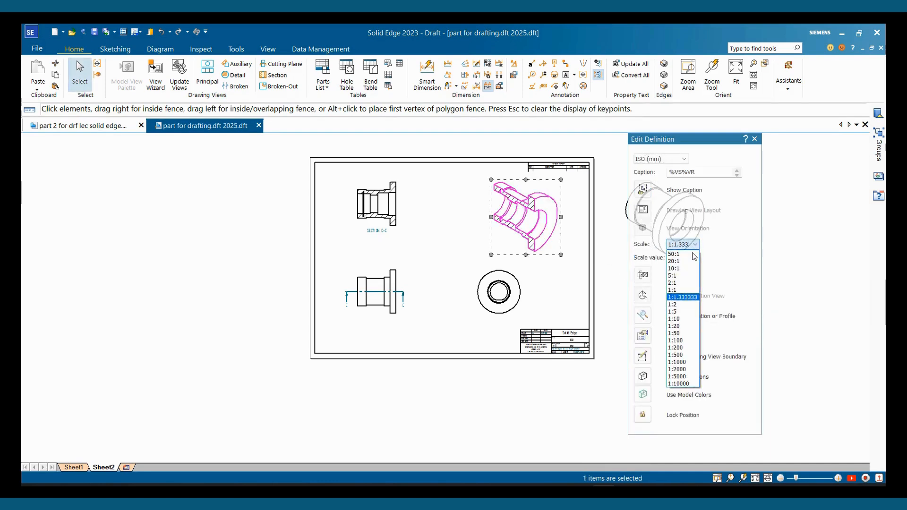
pyautogui.click(677, 305)
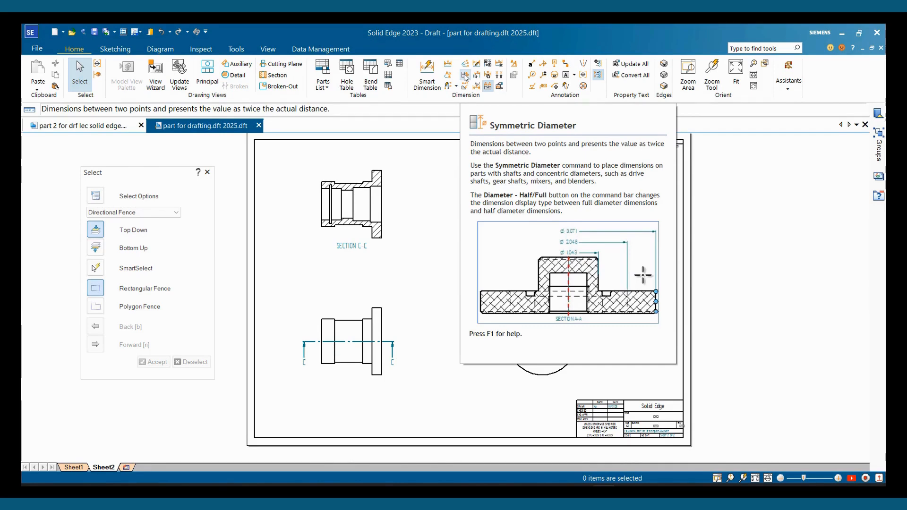
# Add By 2 Lines centerlines to the section view through the flange-end bore and the bore next to it
pyautogui.scroll(4, 361, 197)
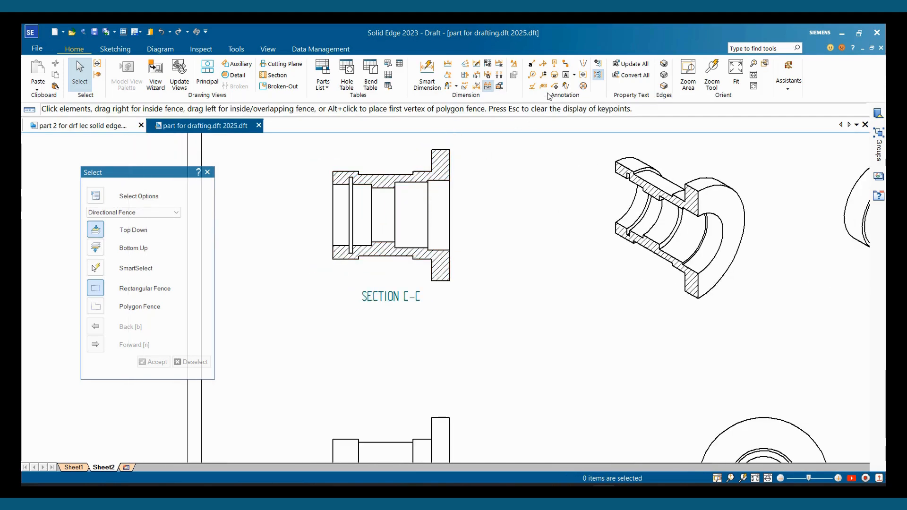
pyautogui.click(585, 69)
pyautogui.scroll(2, 359, 206)
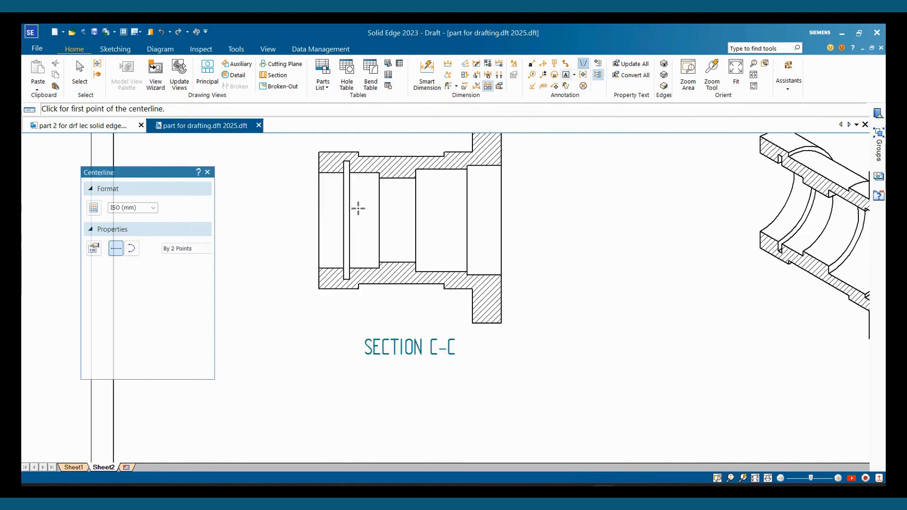
pyautogui.click(187, 249)
pyautogui.click(182, 266)
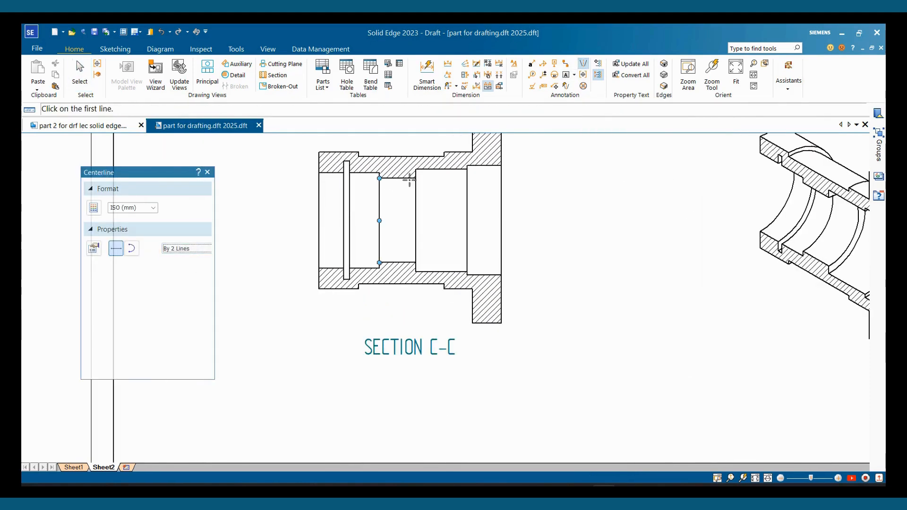
pyautogui.click(443, 171)
pyautogui.click(437, 272)
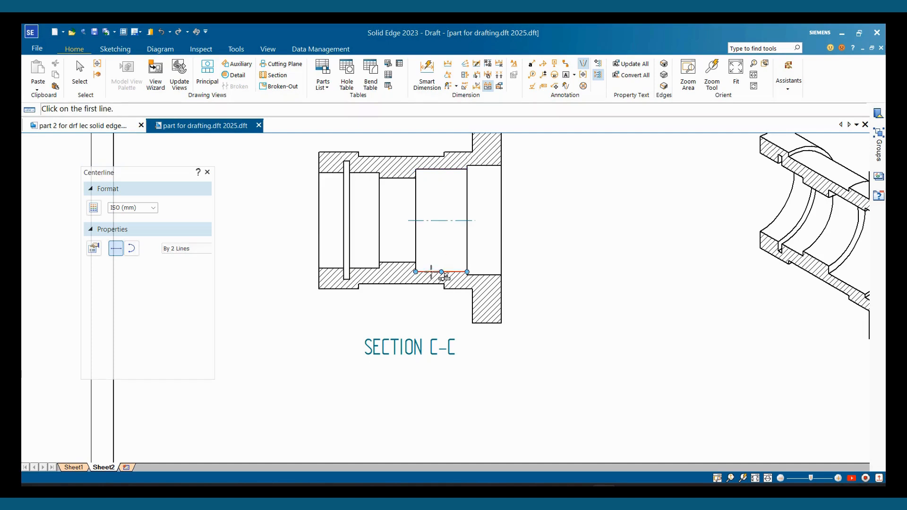
pyautogui.click(483, 166)
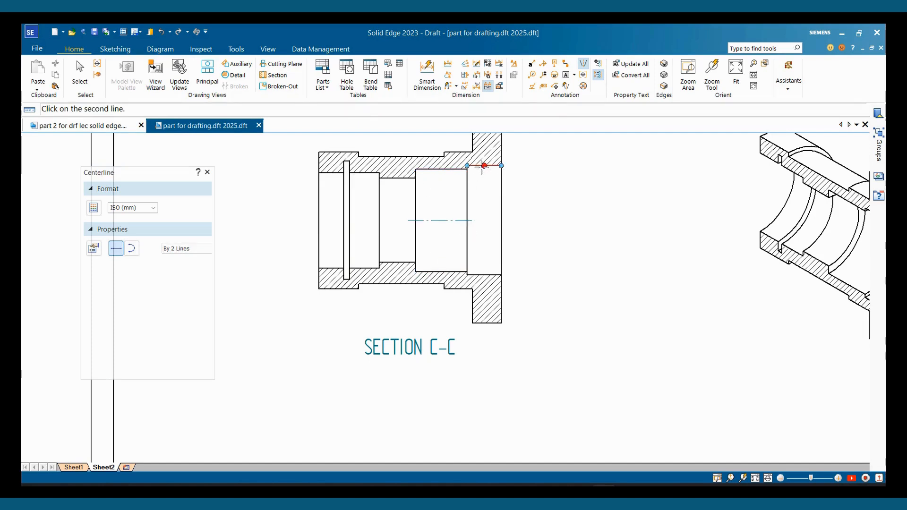
pyautogui.click(494, 275)
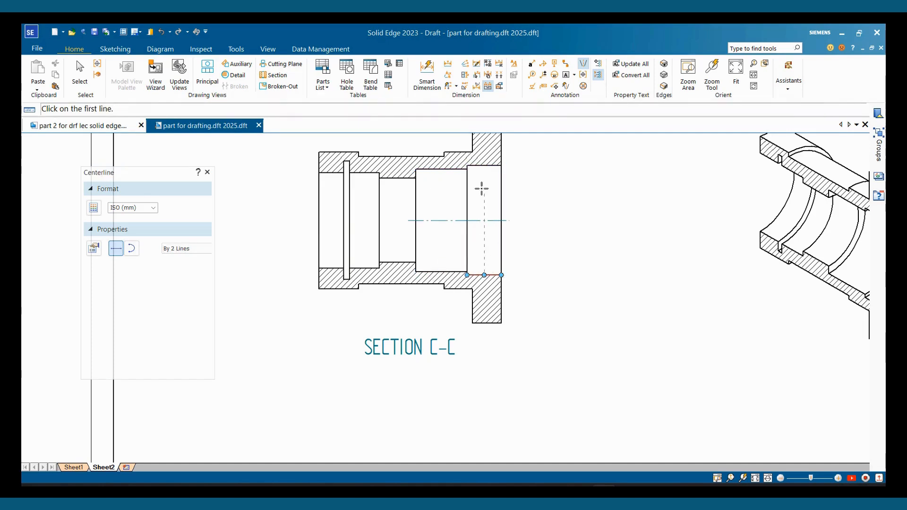
# Extend the section view's axis with By 2 Lines centerlines through the narrow middle bore and the bore segments on both sides of the groove
pyautogui.click(396, 178)
pyautogui.click(395, 263)
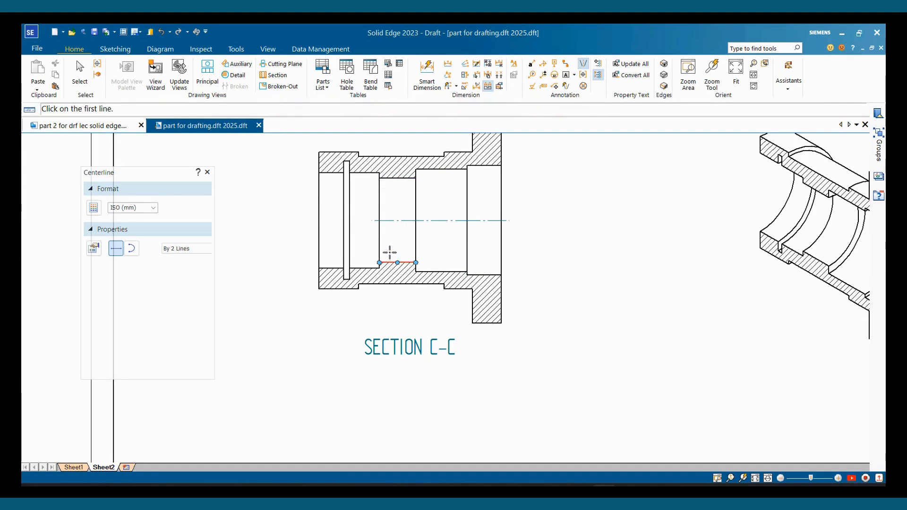
pyautogui.click(358, 173)
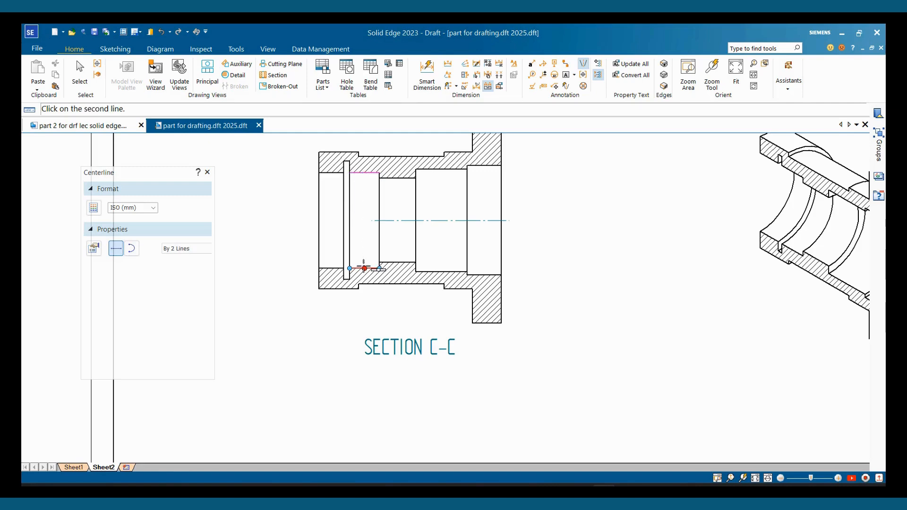
pyautogui.click(363, 268)
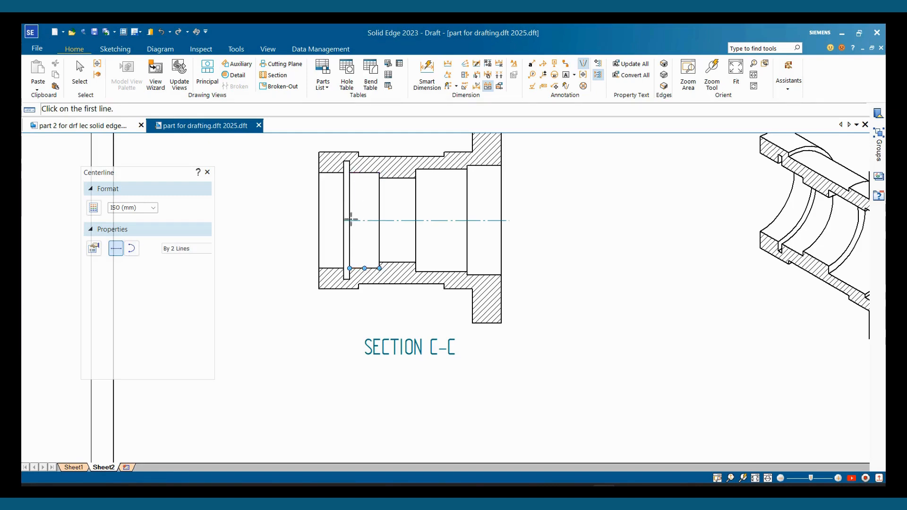
pyautogui.click(334, 172)
pyautogui.click(337, 267)
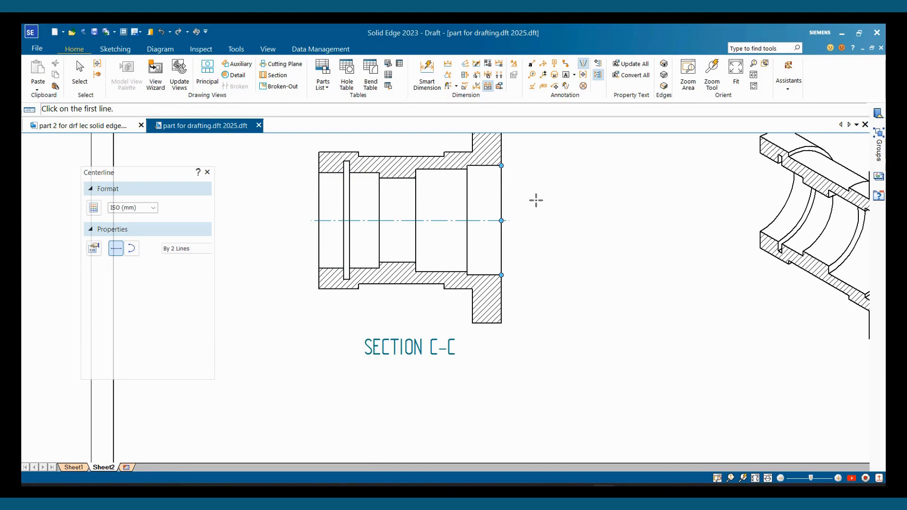
pyautogui.press('Escape')
# Add a Symmetric Diameter dimension from the centerline to the bore at the end opposite the flange in the section view
pyautogui.scroll(-1, 500, 310)
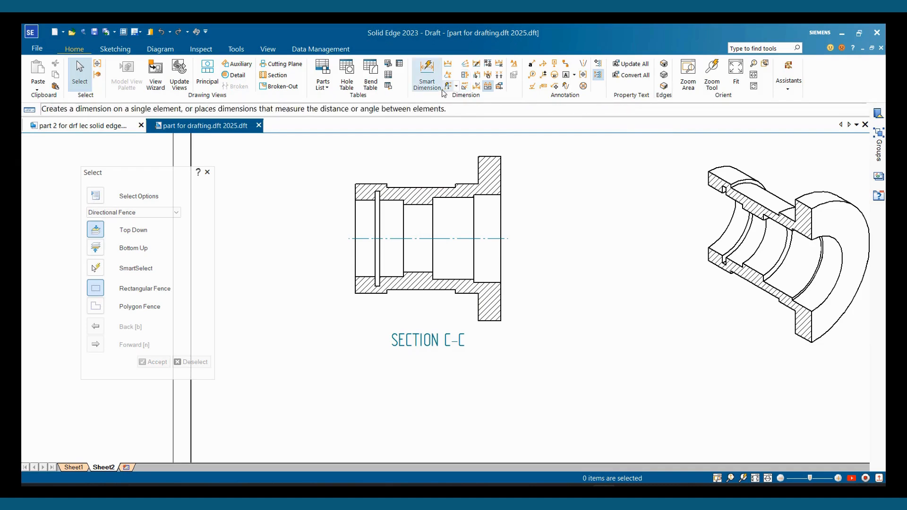
pyautogui.click(465, 74)
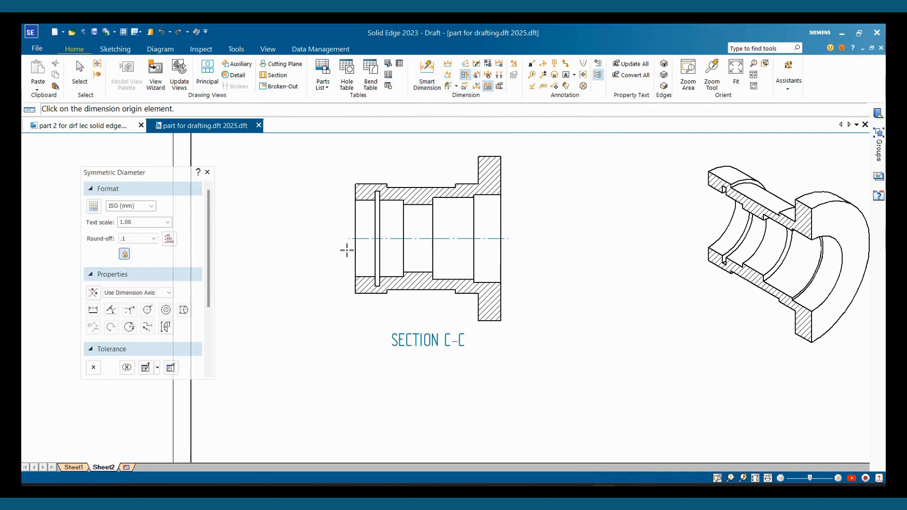
pyautogui.click(363, 241)
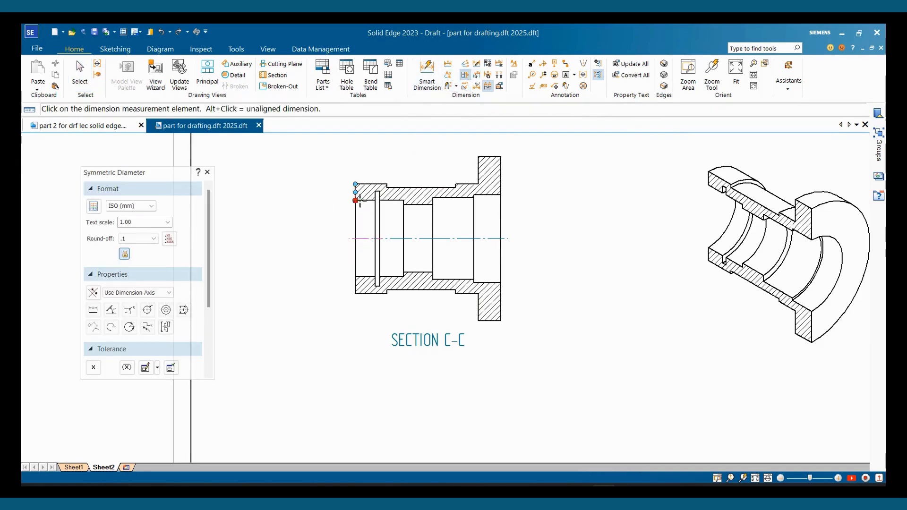
pyautogui.scroll(3, 364, 203)
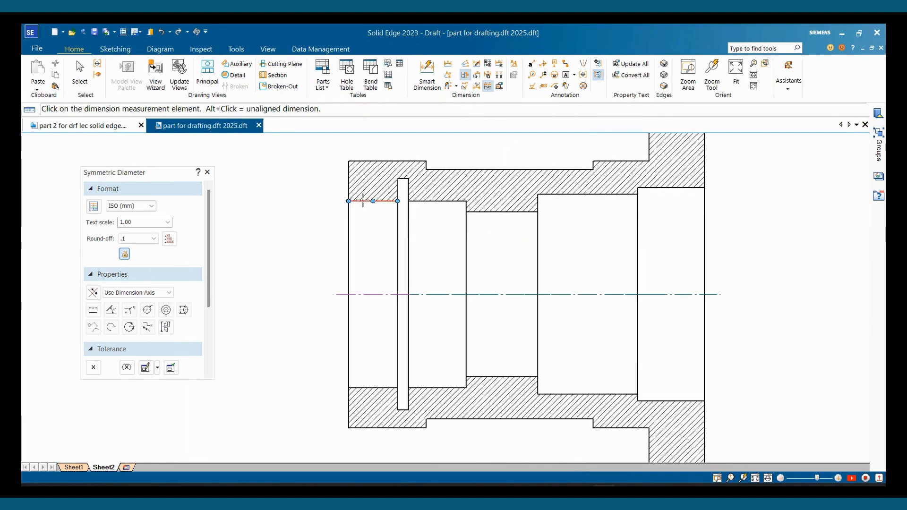
pyautogui.click(362, 200)
pyautogui.click(300, 201)
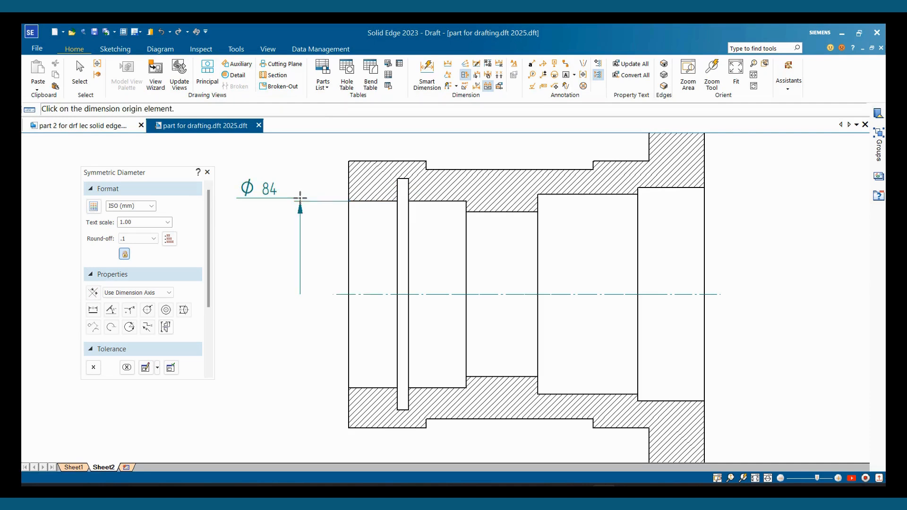
# Add Symmetric Diameter dimensions in the section view from the centerline to the groove, the narrow middle bore, both flange-side bores and the flange
pyautogui.click(401, 178)
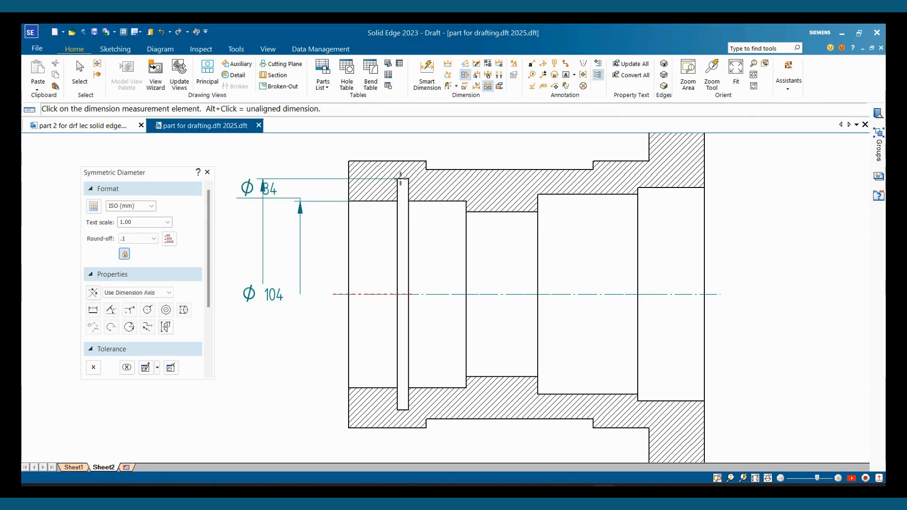
pyautogui.click(520, 212)
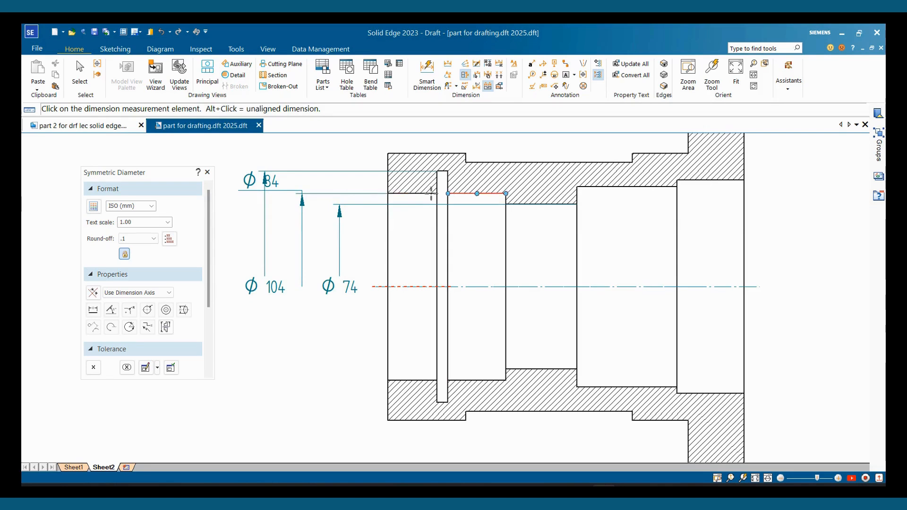
pyautogui.click(460, 194)
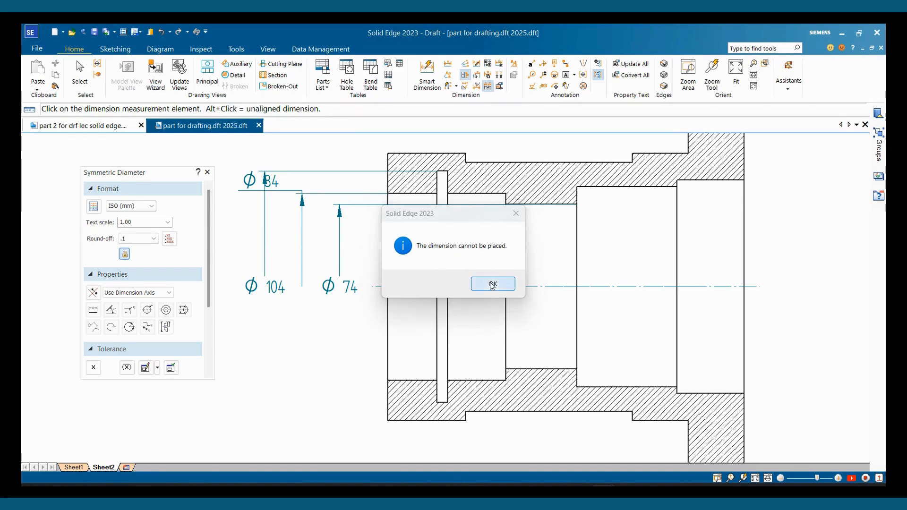
pyautogui.click(492, 284)
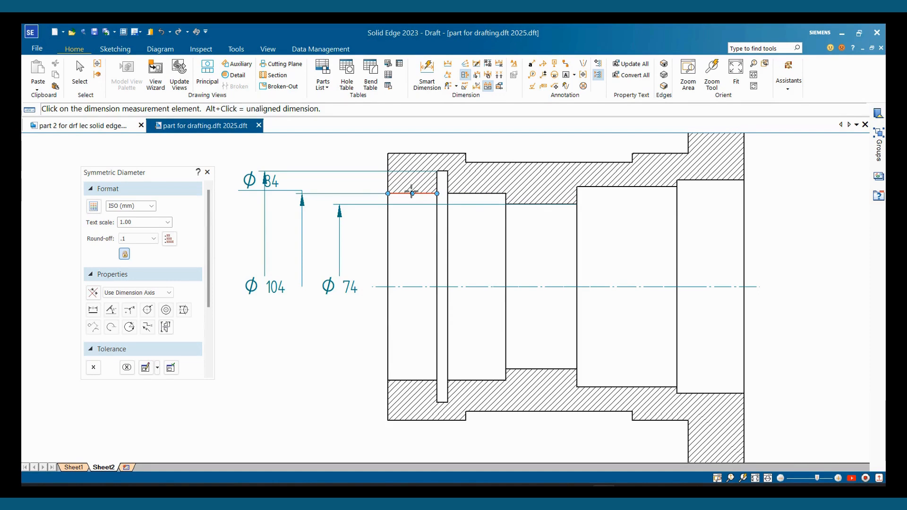
pyautogui.click(583, 187)
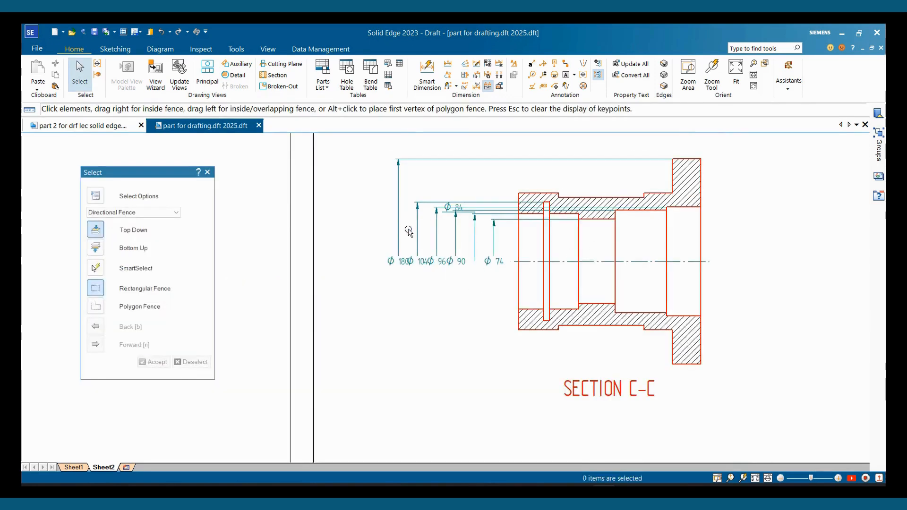
# Arrange the section view's diameter dimensions in an evenly spaced row with their text aligned on the axis, close to the view
pyautogui.scroll(2, 397, 258)
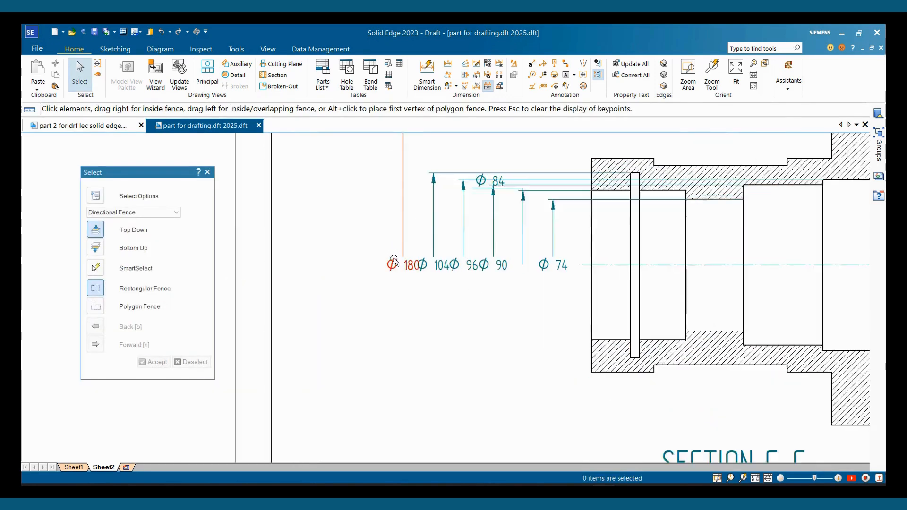
pyautogui.click(411, 266)
pyautogui.moveTo(405, 265); pyautogui.dragTo(369, 265)
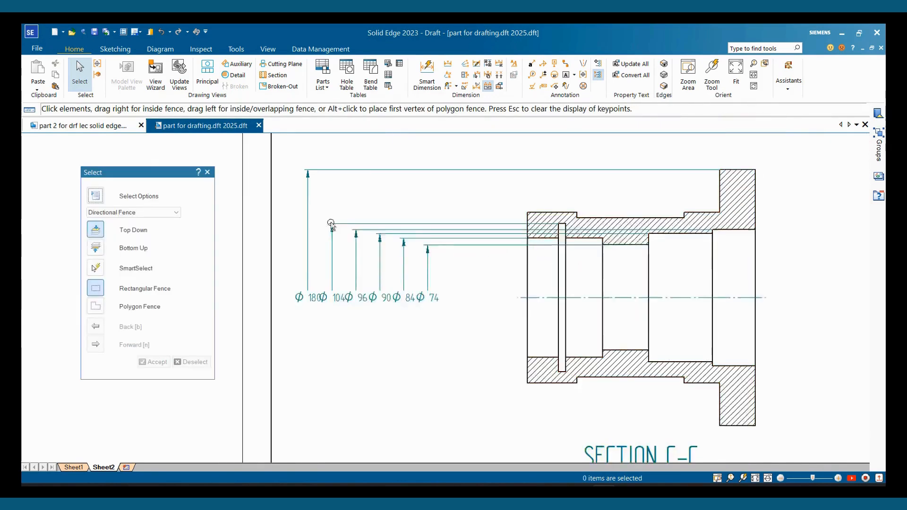
pyautogui.scroll(3, 343, 265)
pyautogui.click(517, 281)
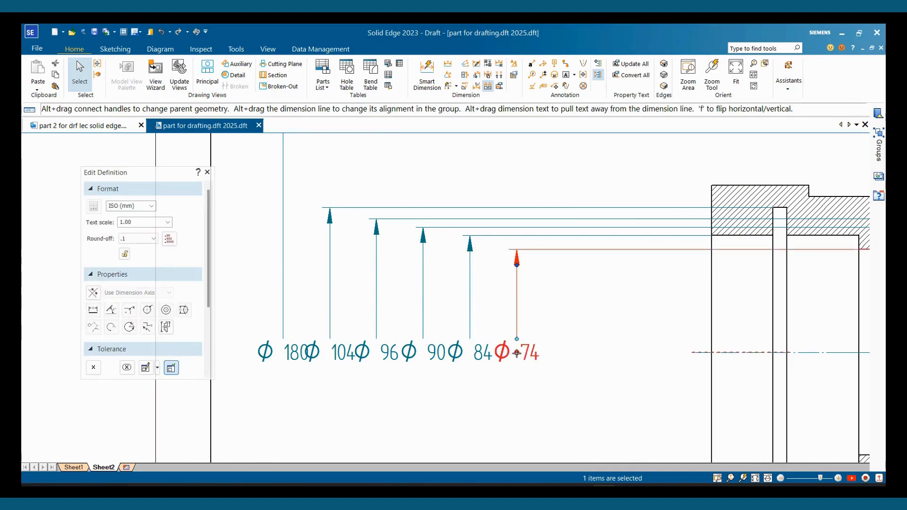
pyautogui.moveTo(517, 352); pyautogui.dragTo(609, 353)
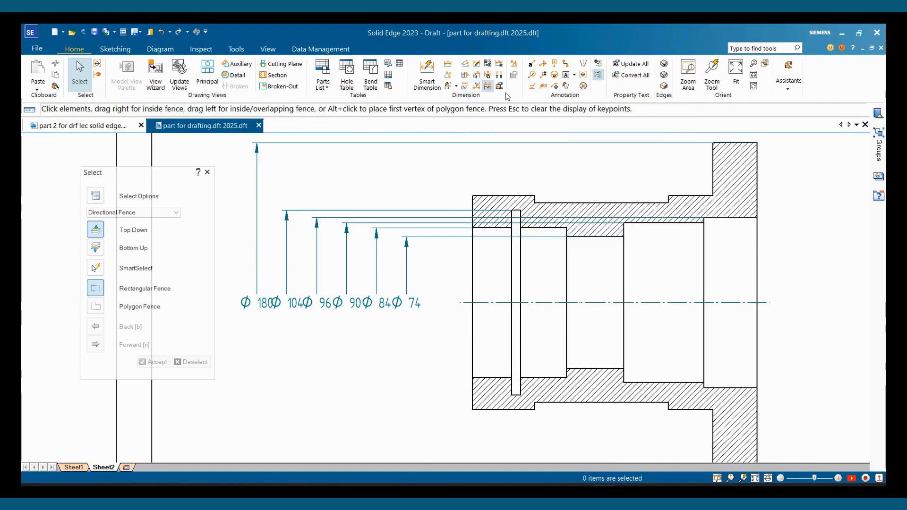
# Try to retrieve the model dimensions into the bushing's front view
pyautogui.click(476, 86)
pyautogui.scroll(-3, 439, 151)
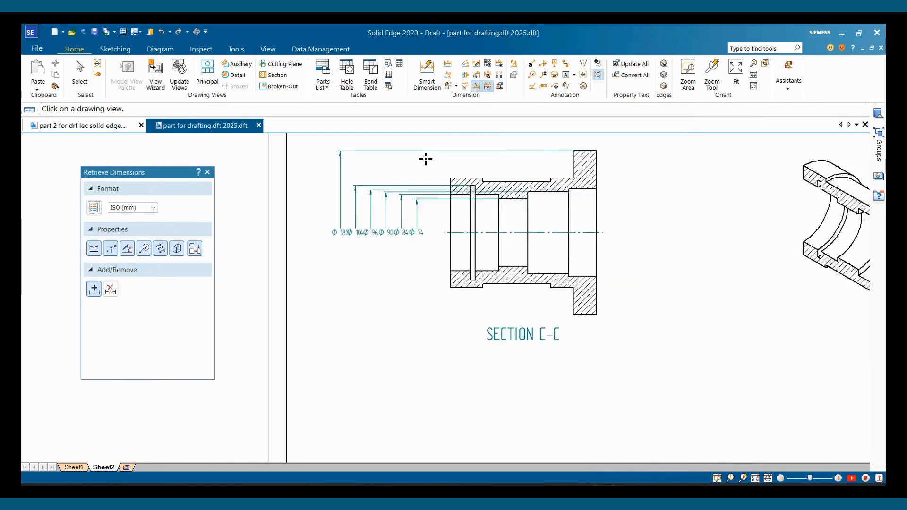
pyautogui.scroll(5, 428, 231)
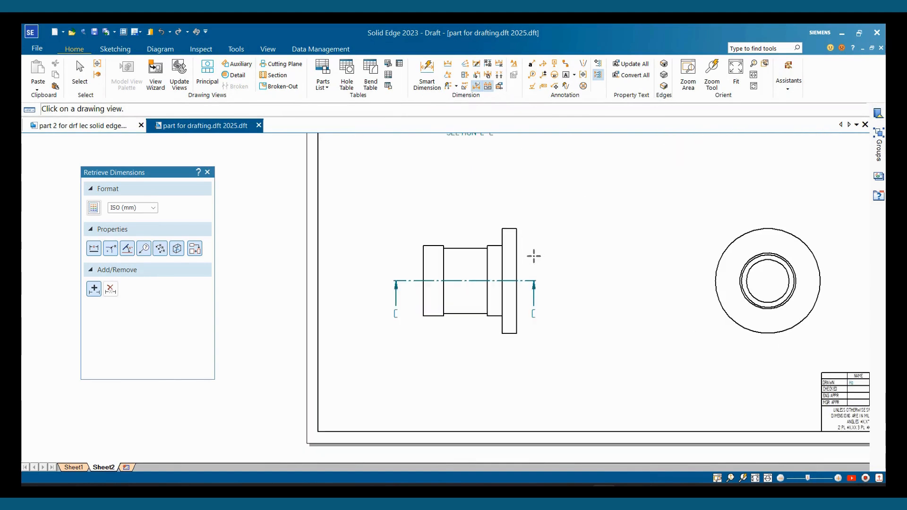
pyautogui.click(518, 226)
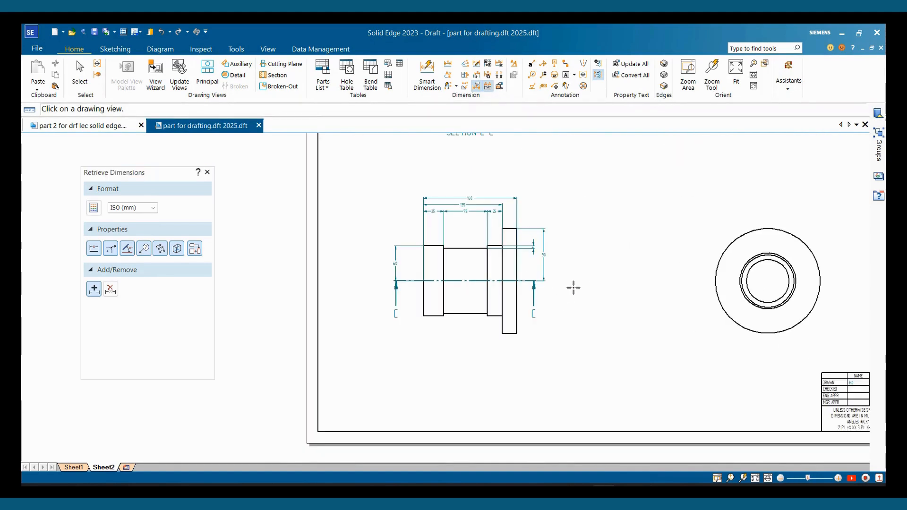
pyautogui.scroll(5, 569, 277)
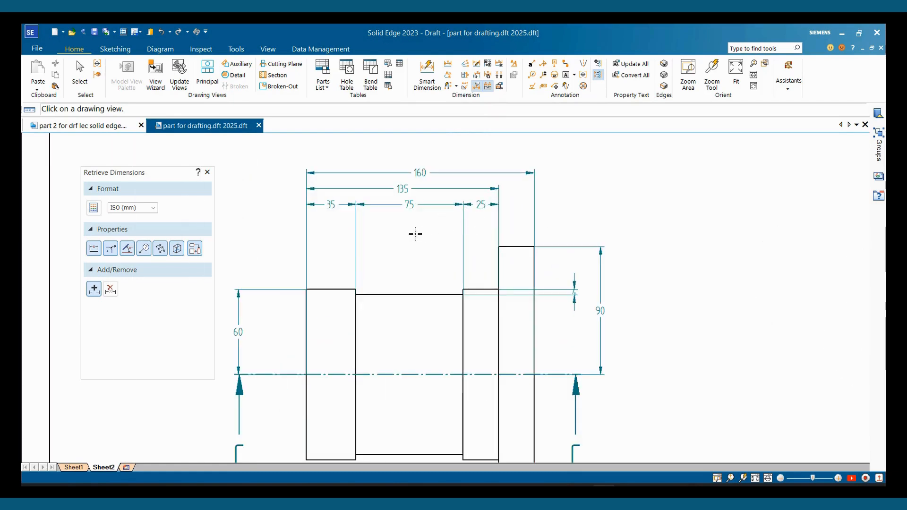
pyautogui.scroll(-2, 416, 232)
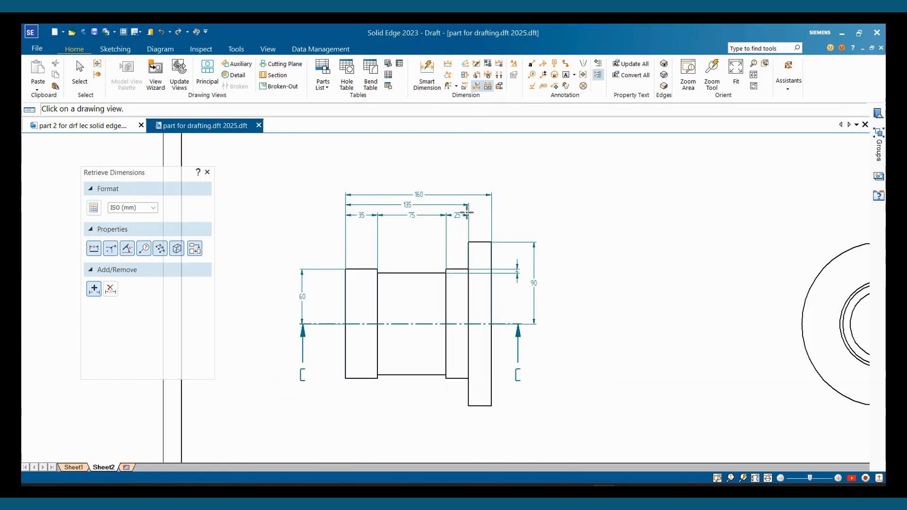
pyautogui.scroll(1, 411, 300)
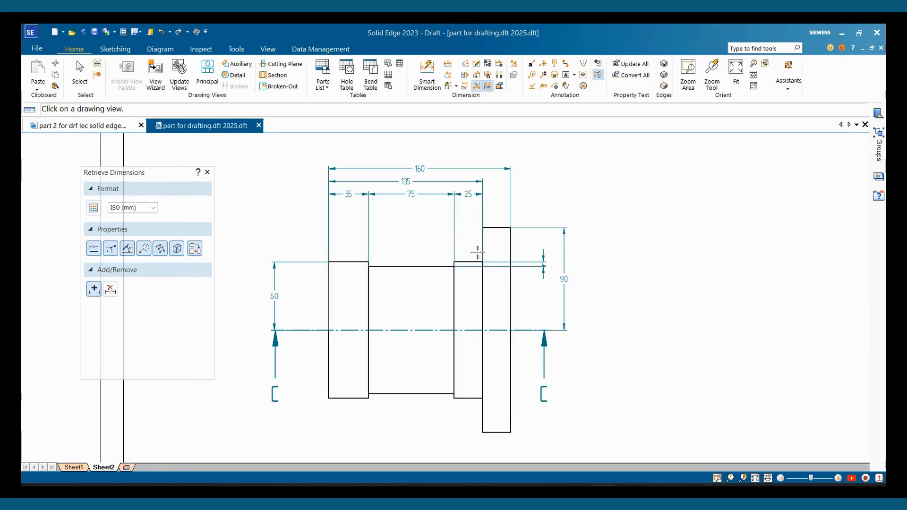
pyautogui.press('Escape')
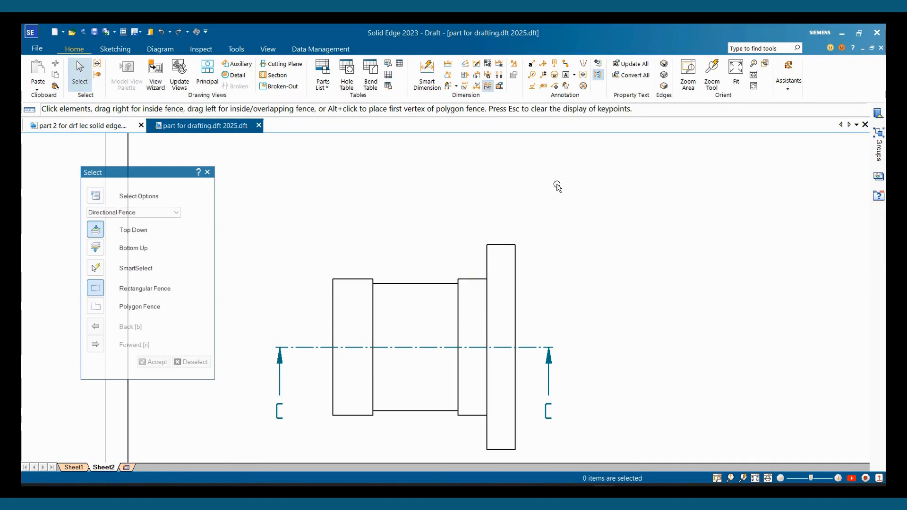
# Run Retrieve Dimensions on the flanged bushing's front view to add its length and height dimensions from the model
pyautogui.click(477, 87)
pyautogui.click(497, 247)
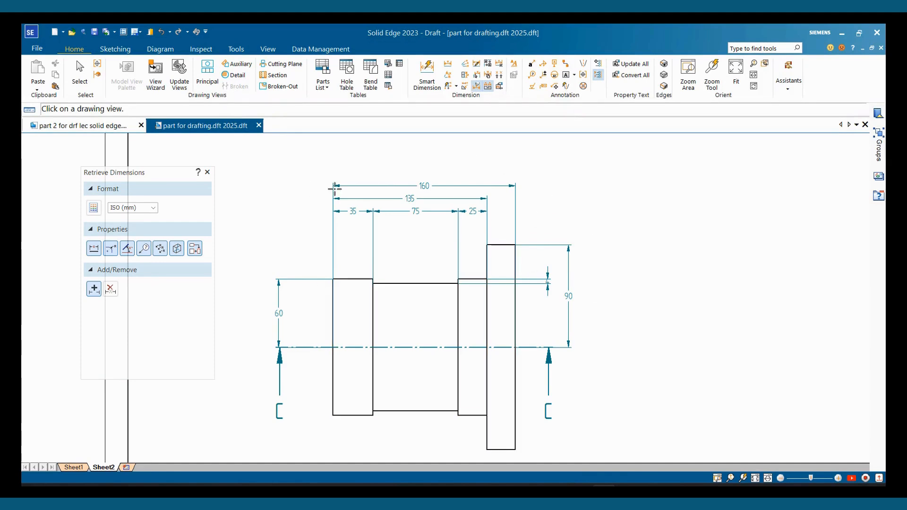
pyautogui.press('Escape')
pyautogui.scroll(-2, 334, 160)
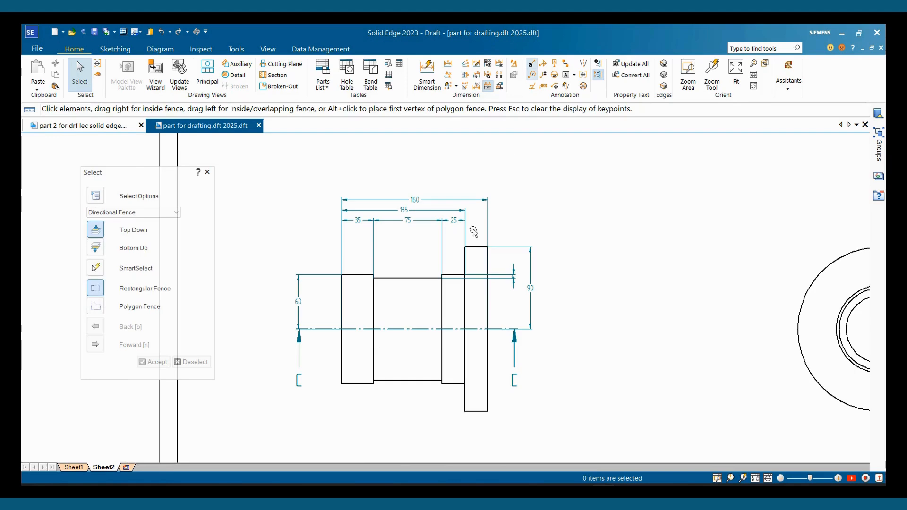
# Switch to Sheet1 and examine the bracket's dimensioned views, including the counterbored holes in the base's top view
pyautogui.click(75, 466)
pyautogui.scroll(3, 378, 260)
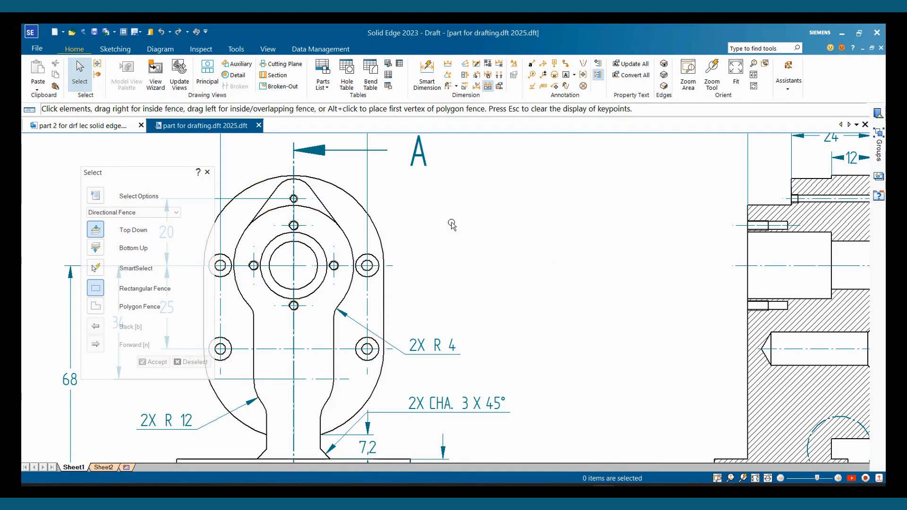
pyautogui.scroll(-8, 543, 273)
pyautogui.scroll(5, 681, 272)
pyautogui.scroll(2, 662, 265)
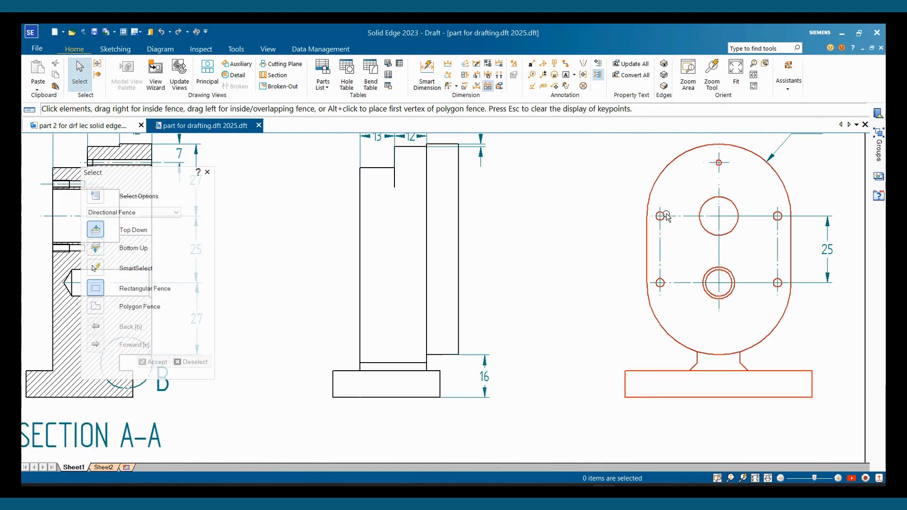
pyautogui.scroll(-3, 617, 263)
pyautogui.scroll(-3, 549, 282)
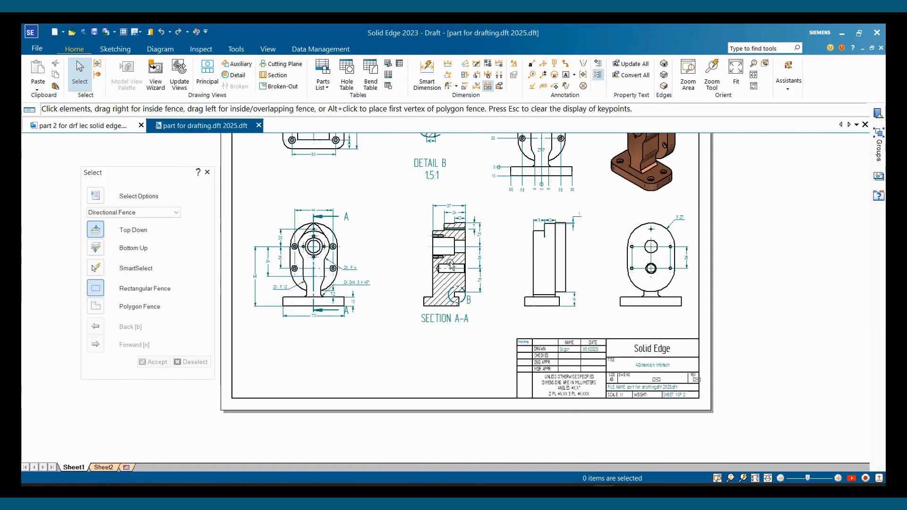
pyautogui.scroll(1, 451, 265)
pyautogui.scroll(-1, 464, 261)
pyautogui.scroll(1, 538, 216)
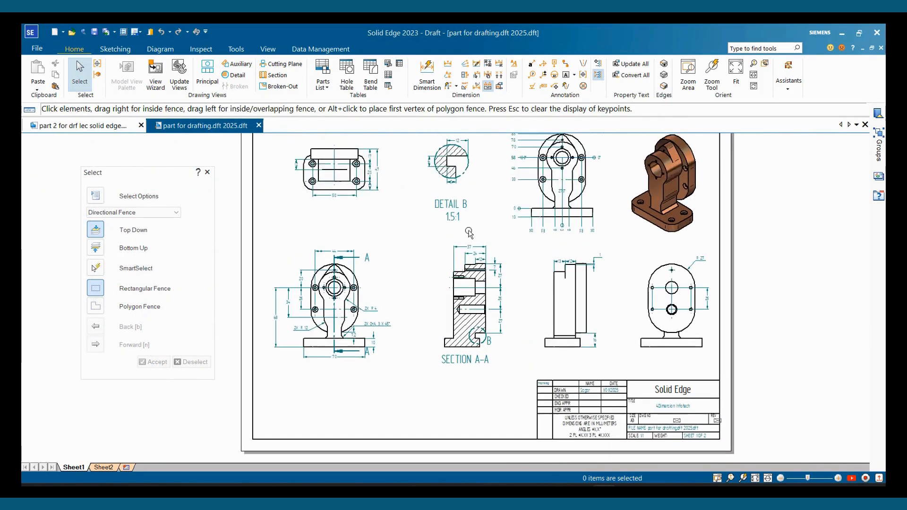
pyautogui.scroll(-1, 390, 177)
pyautogui.scroll(2, 333, 172)
pyautogui.scroll(2, 334, 172)
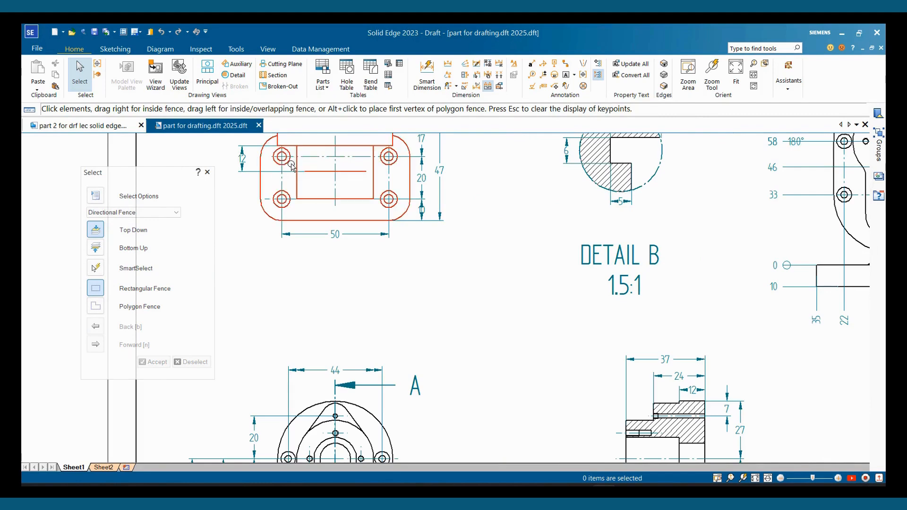
pyautogui.scroll(-1, 475, 243)
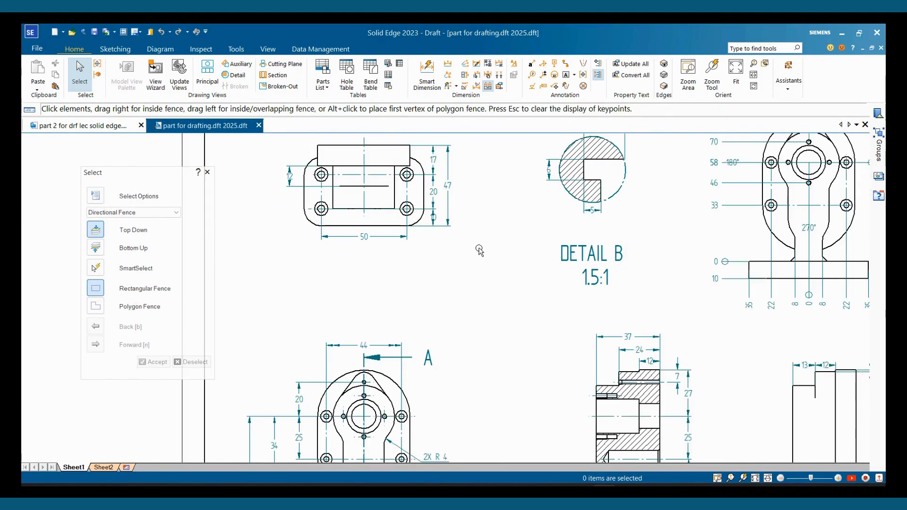
pyautogui.scroll(-1, 472, 247)
pyautogui.scroll(1, 461, 250)
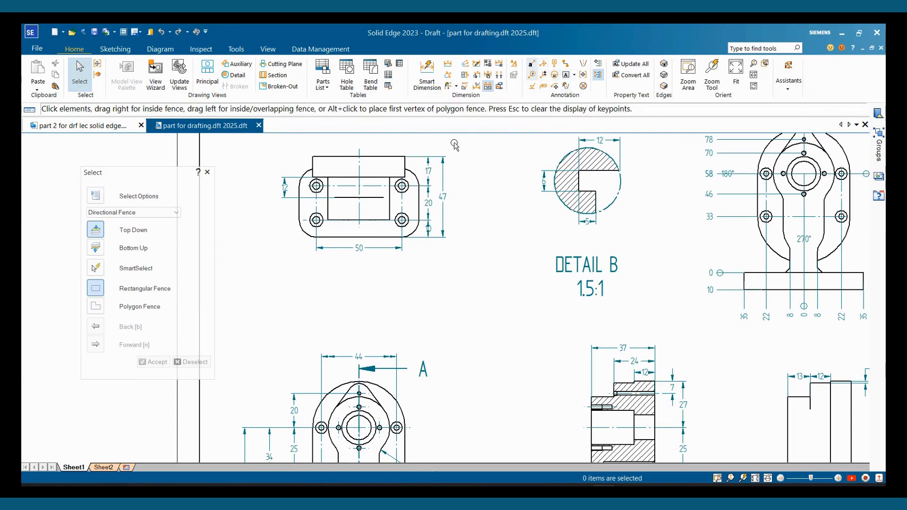
# Set a new callout's text to the Counterbore feature string, %DI %HS %ZH%RTC'BORE %DI %BS - %BD DEEP
pyautogui.click(533, 69)
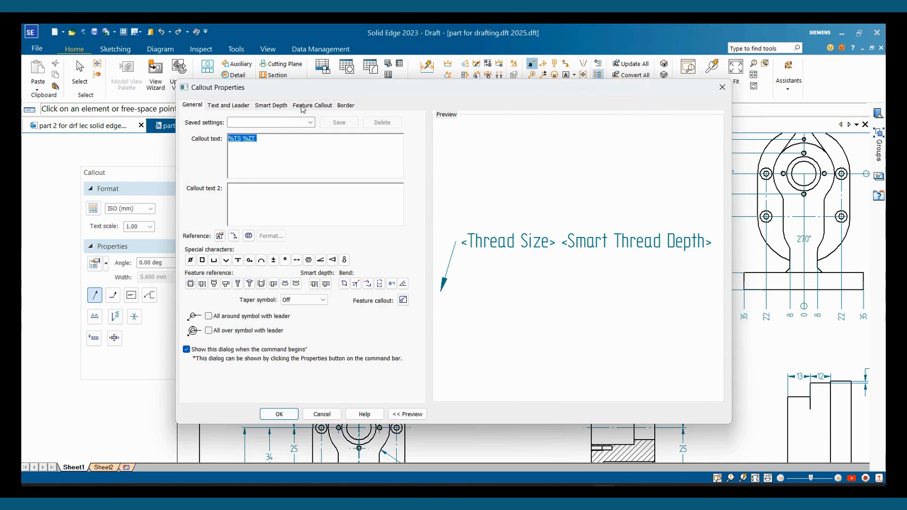
pyautogui.click(323, 106)
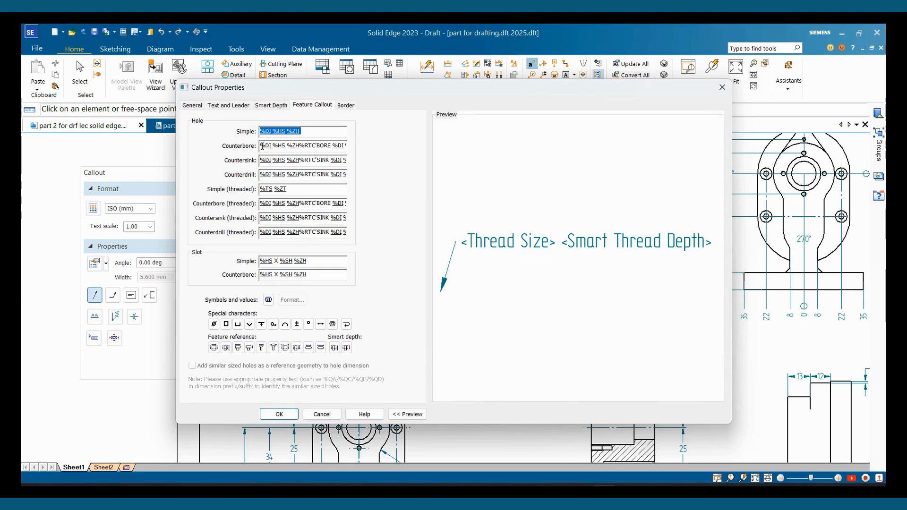
pyautogui.click(260, 146)
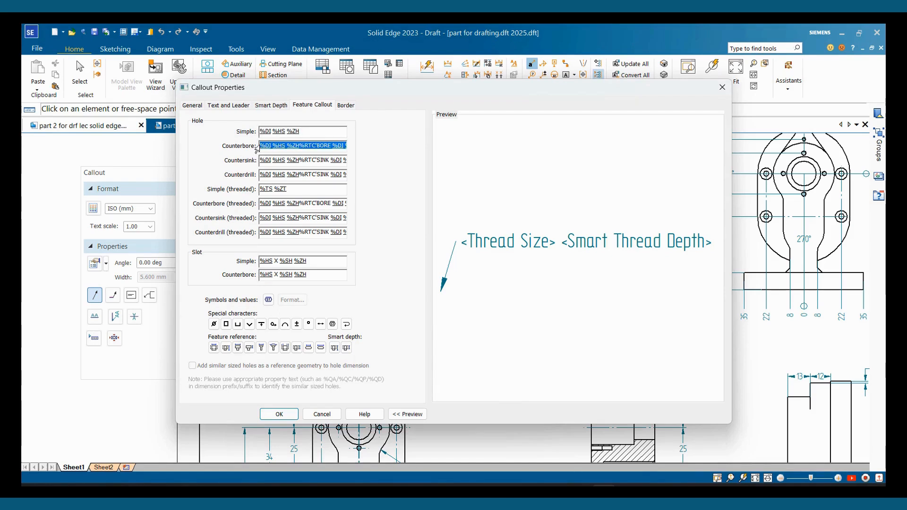
pyautogui.rightClick(283, 147)
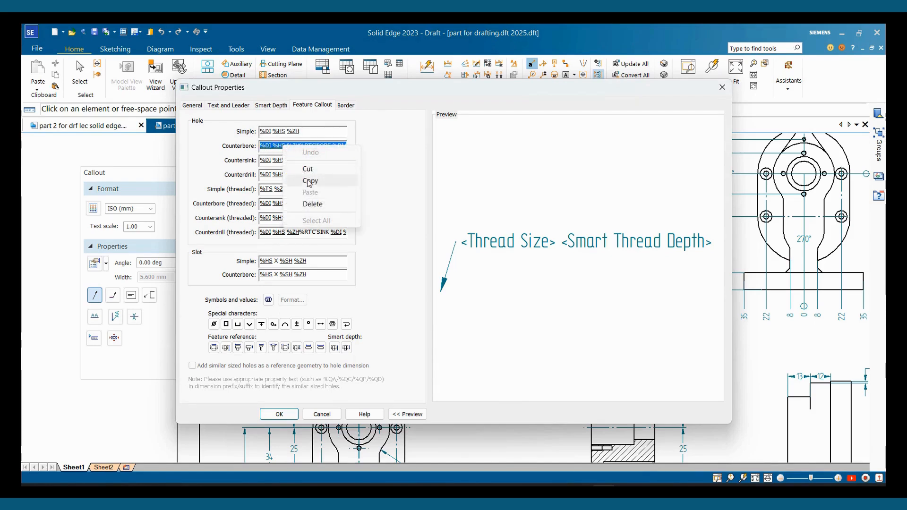
pyautogui.click(310, 182)
pyautogui.click(198, 106)
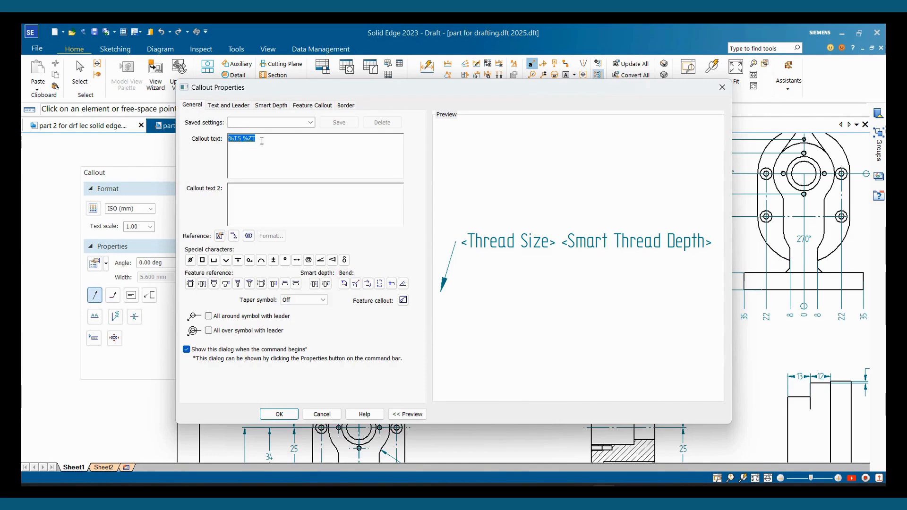
pyautogui.hotkey('ctrl', 'v')
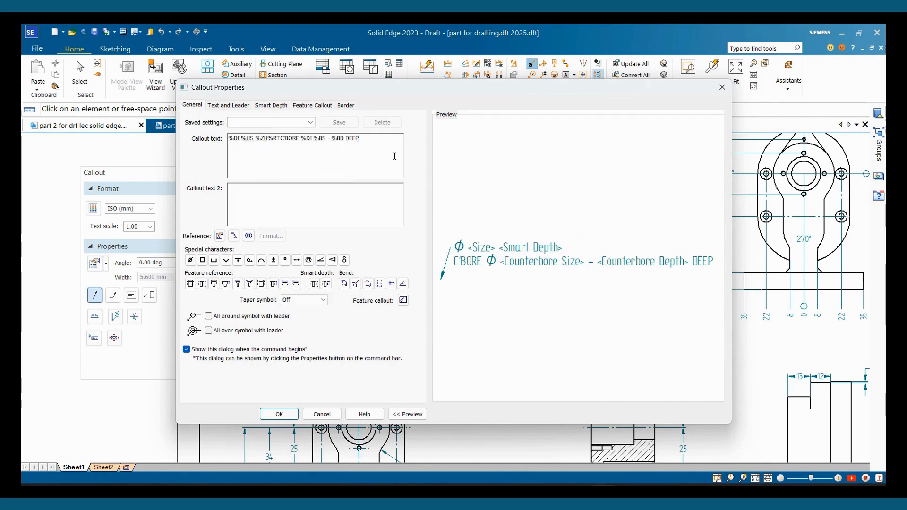
pyautogui.click(278, 415)
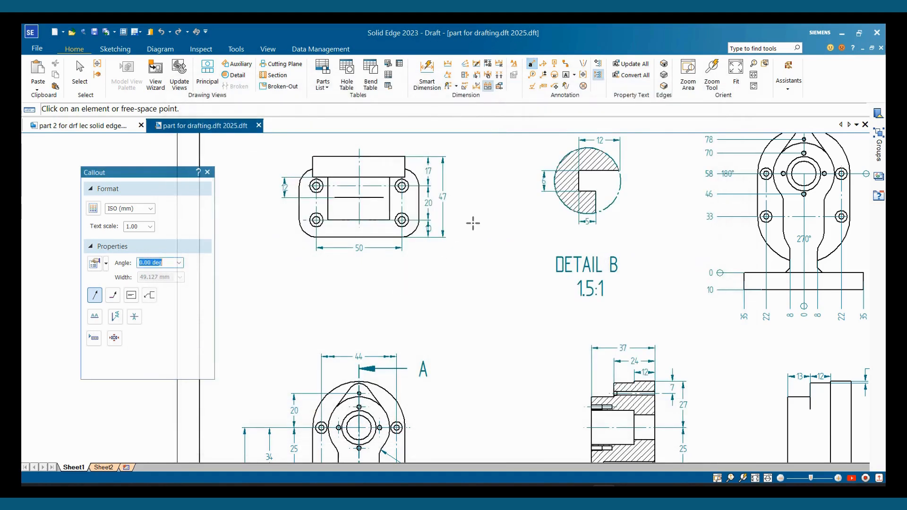
# Place the counterbore callout on the lower-left counterbored hole of the base's top view, with its text outside the outline
pyautogui.scroll(3, 309, 242)
pyautogui.moveTo(469, 271)
pyautogui.mouseDown(button='middle')
pyautogui.moveTo(565, 296)
pyautogui.moveTo(563, 317)
pyautogui.mouseUp(button='middle')
pyautogui.click(428, 264)
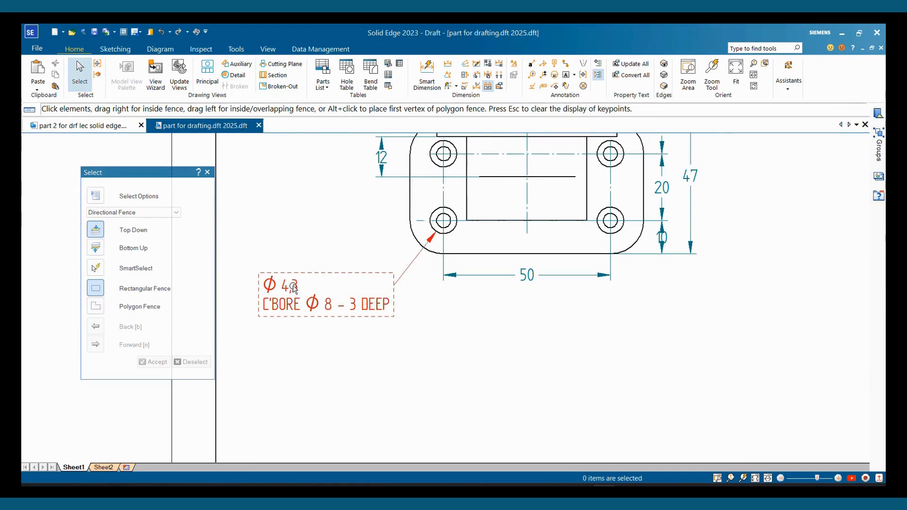
# Prefix the counterbore callout's text on the base's top view with 4X
pyautogui.click(373, 311)
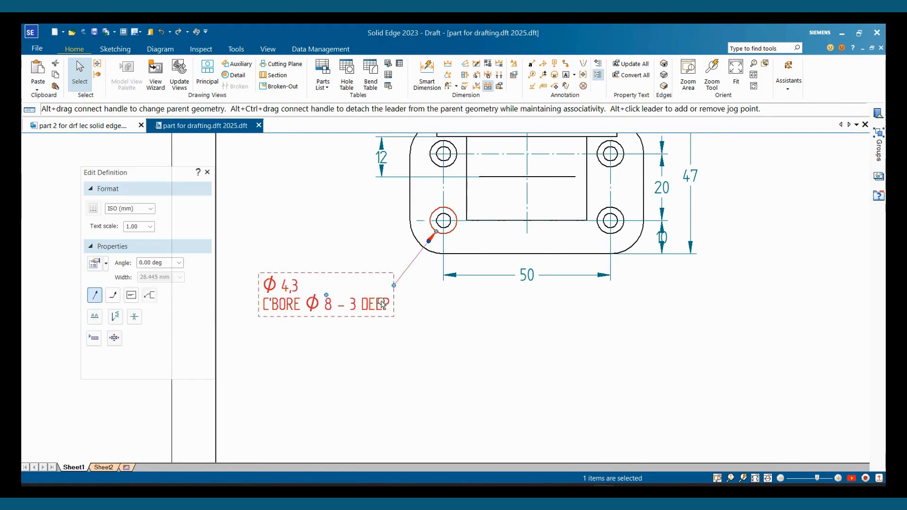
pyautogui.rightClick(383, 304)
pyautogui.click(414, 431)
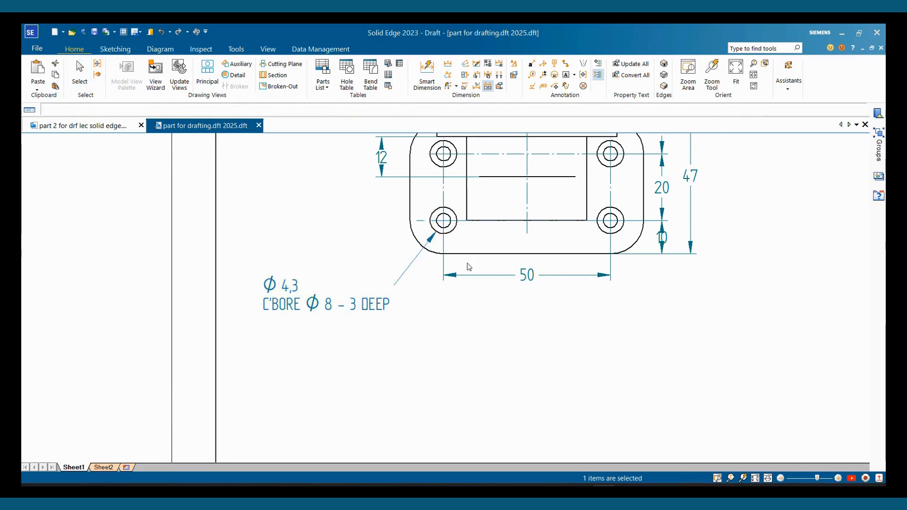
pyautogui.click(366, 143)
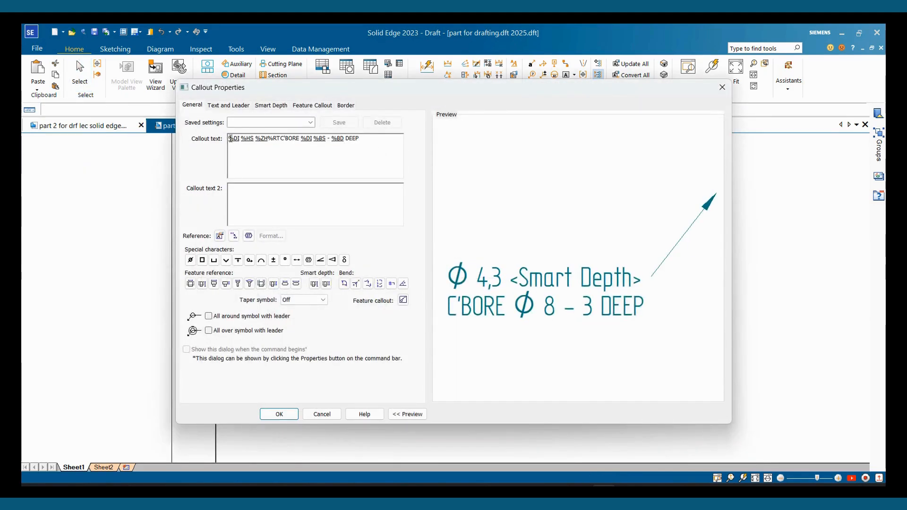
pyautogui.click(230, 138)
pyautogui.write('4')
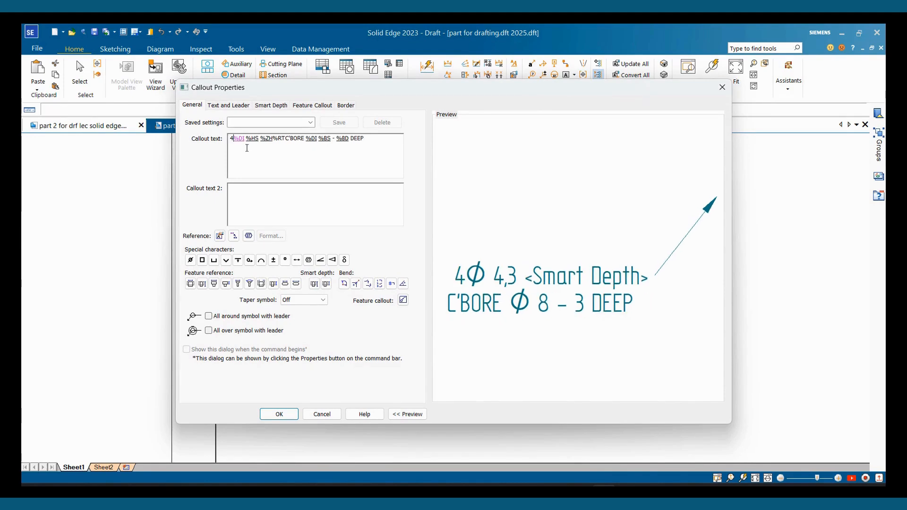
pyautogui.write('X')
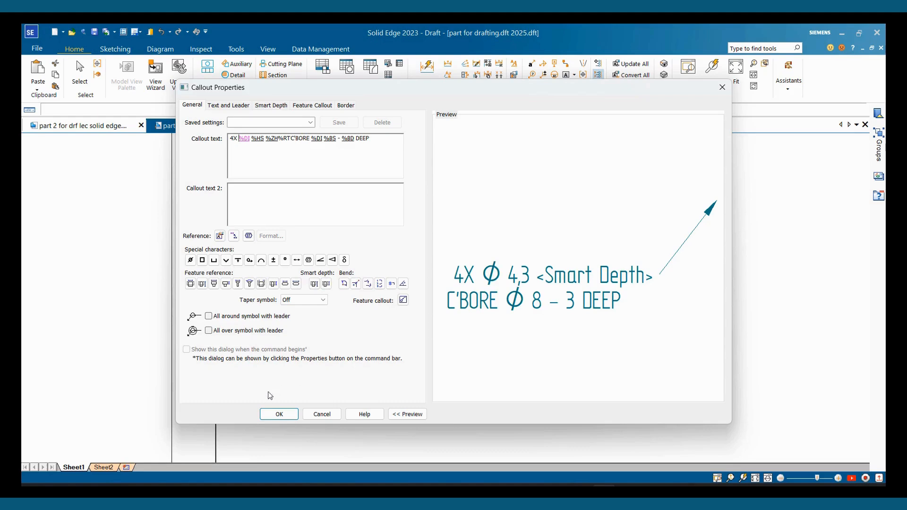
pyautogui.click(285, 415)
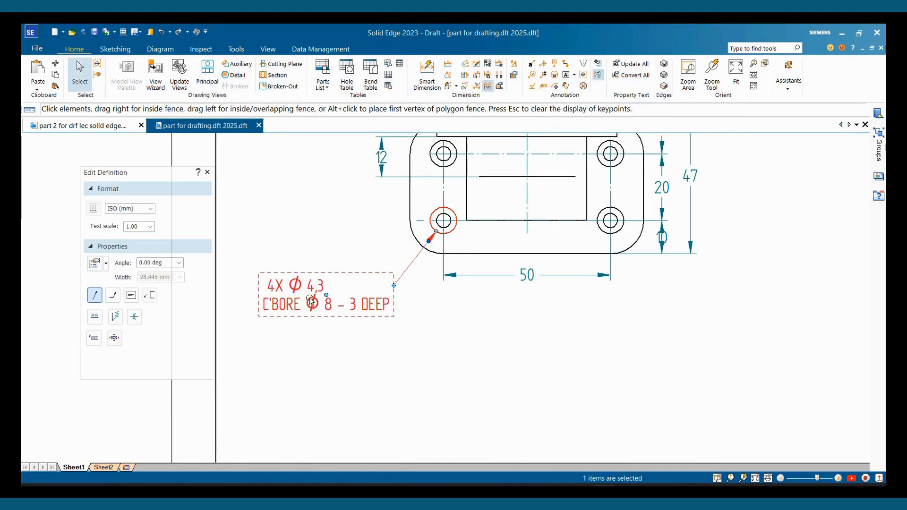
pyautogui.click(299, 362)
pyautogui.press('Escape')
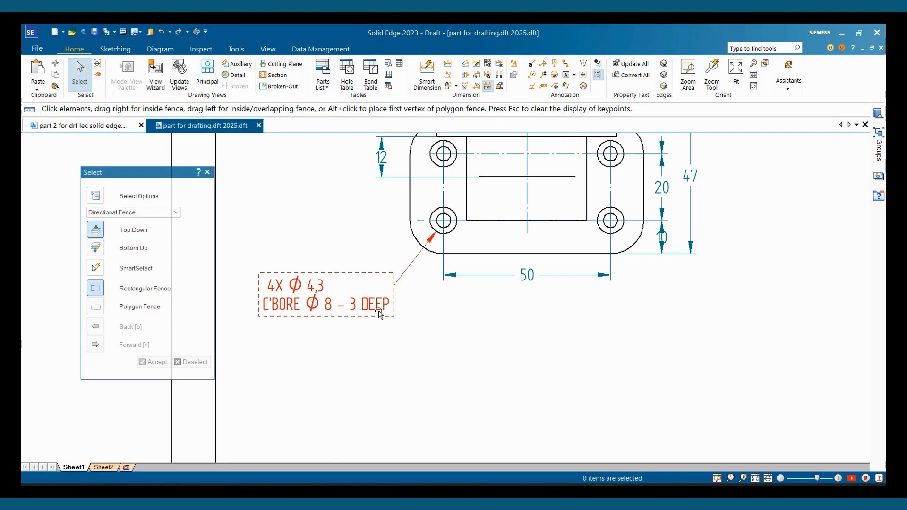
# Look over the counterbore callout on the top view, then bring the bracket's front view with its countersunk holes into view
pyautogui.scroll(-3, 379, 310)
pyautogui.scroll(3, 376, 330)
pyautogui.scroll(2, 362, 309)
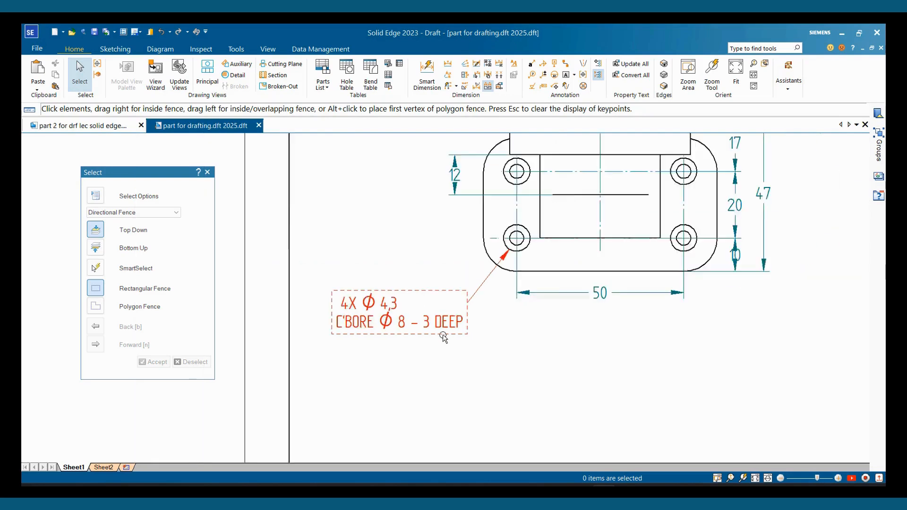
pyautogui.scroll(-4, 444, 337)
pyautogui.scroll(1, 444, 337)
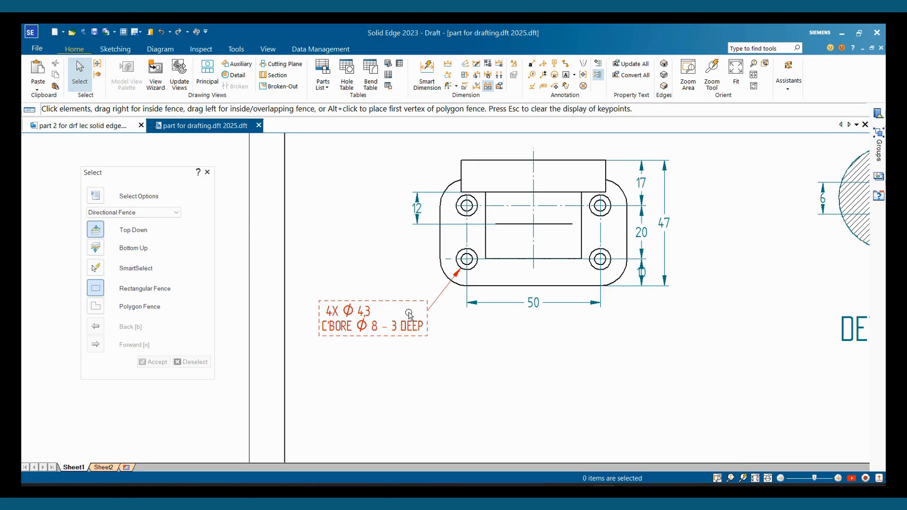
pyautogui.moveTo(443, 348); pyautogui.dragTo(427, 307, button='middle')
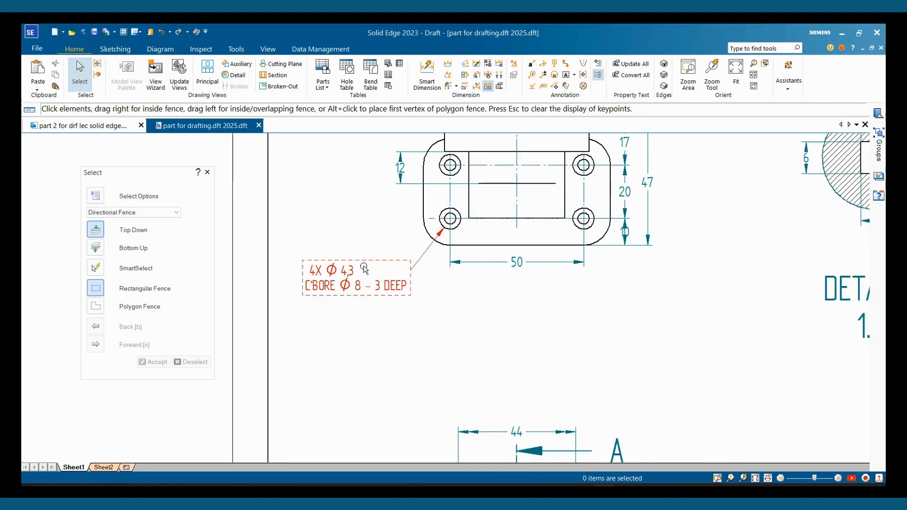
pyautogui.scroll(-2, 380, 270)
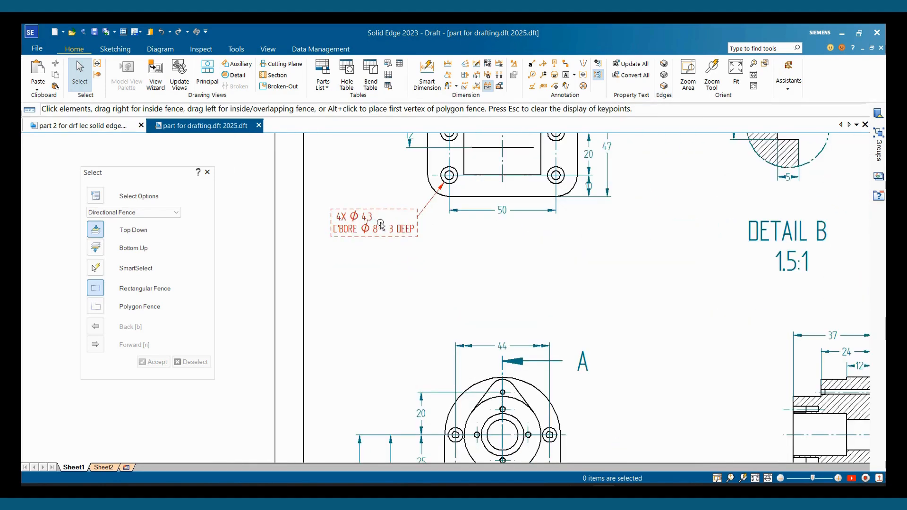
pyautogui.moveTo(480, 308); pyautogui.dragTo(453, 200, button='middle')
pyautogui.moveTo(533, 320); pyautogui.dragTo(501, 280, button='middle')
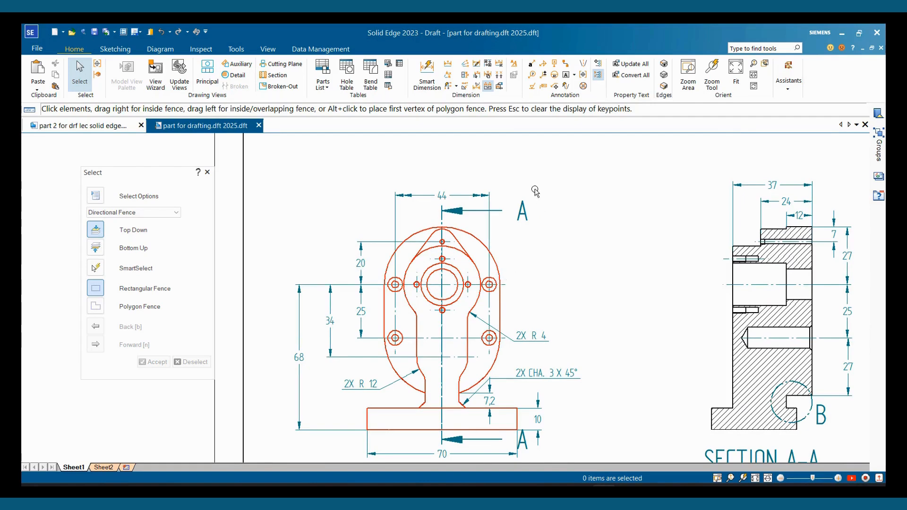
# Set a new callout's text to the Countersink feature string, %DI %HS %ZH%RTC'SINK %DI %SS X %SA
pyautogui.click(532, 65)
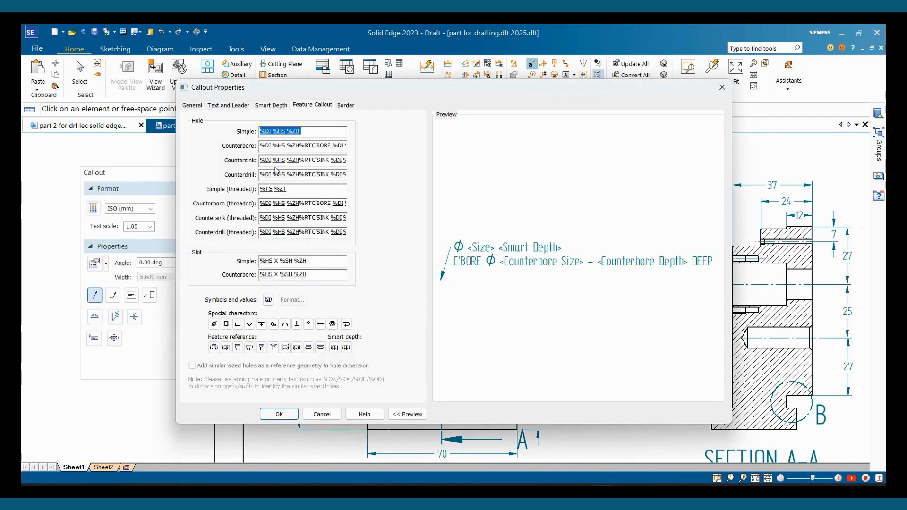
pyautogui.moveTo(261, 159); pyautogui.dragTo(342, 162)
pyautogui.rightClick(335, 163)
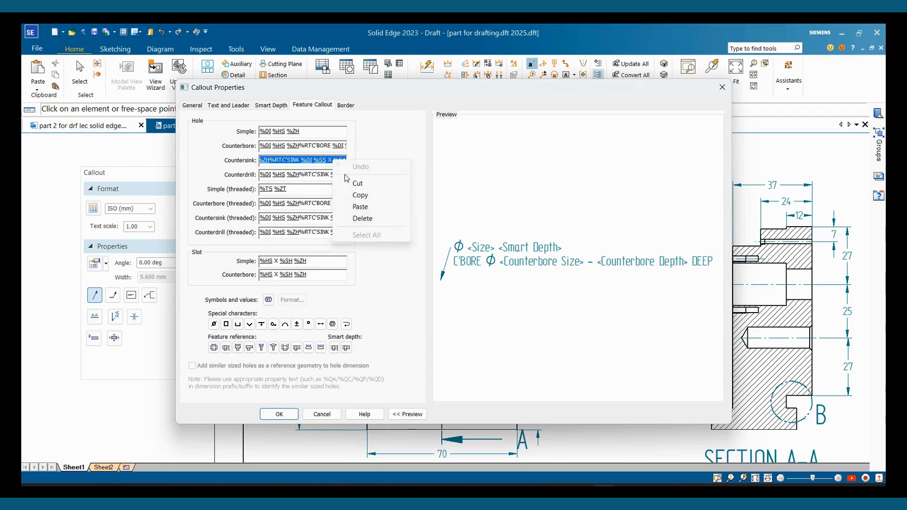
pyautogui.click(359, 193)
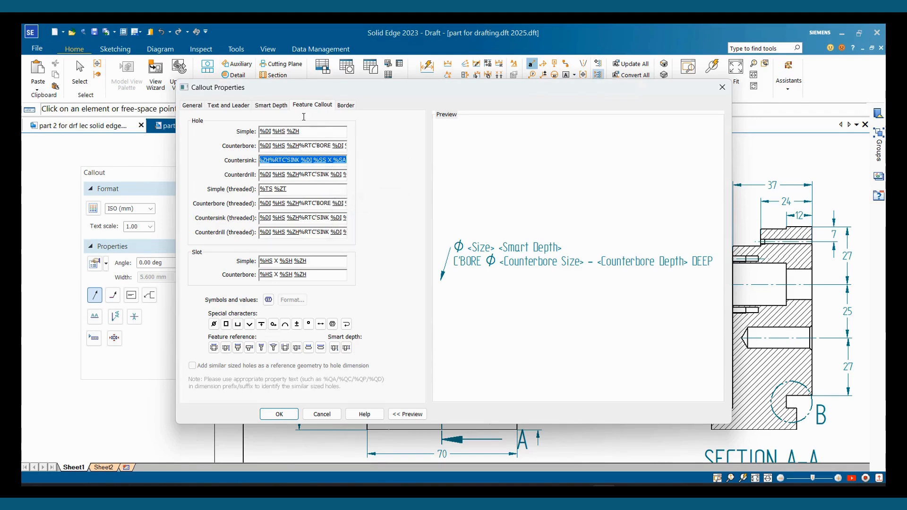
pyautogui.click(192, 107)
pyautogui.rightClick(306, 140)
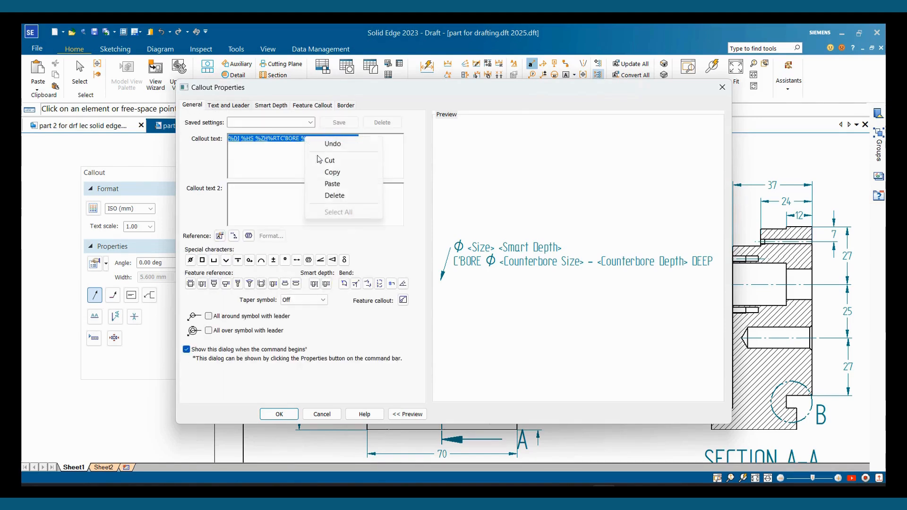
pyautogui.click(349, 185)
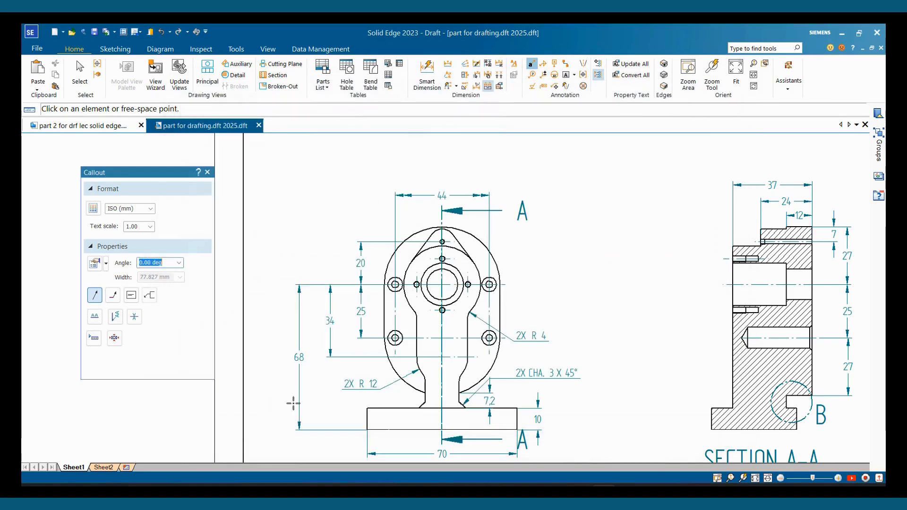
pyautogui.click(280, 415)
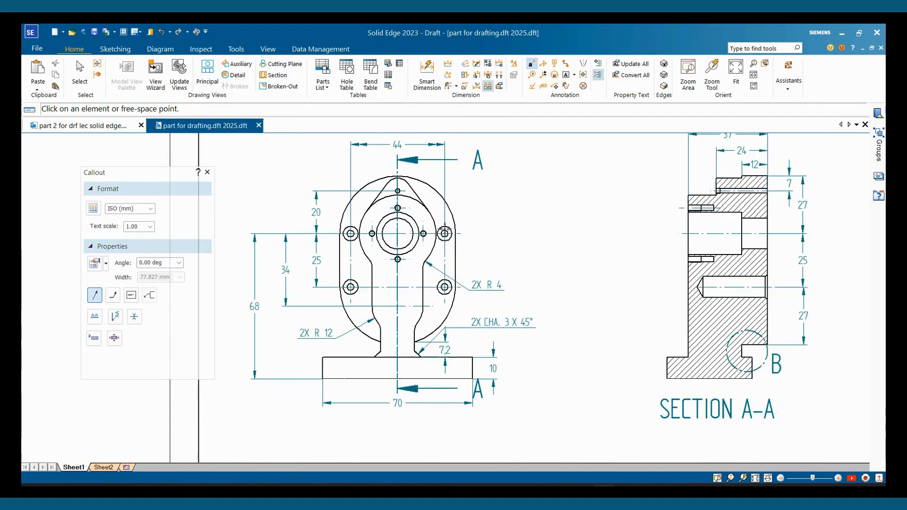
# Place the countersink callout on the front view's upper-right countersunk hole, with its text outside the outline
pyautogui.moveTo(445, 229); pyautogui.dragTo(525, 230, button='middle')
pyautogui.click(526, 230)
pyautogui.scroll(2, 578, 179)
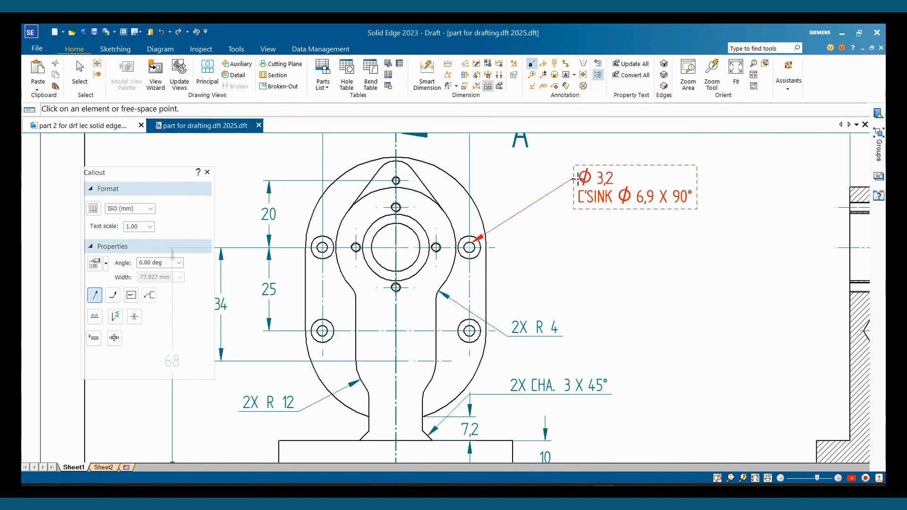
pyautogui.click(626, 181)
pyautogui.press('Escape')
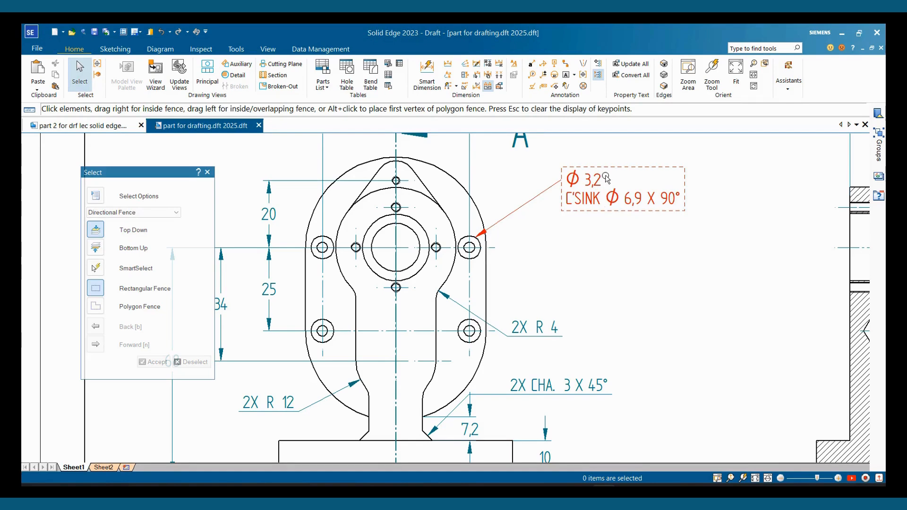
# Prefix the countersink callout's text on the front view with 4X
pyautogui.click(599, 182)
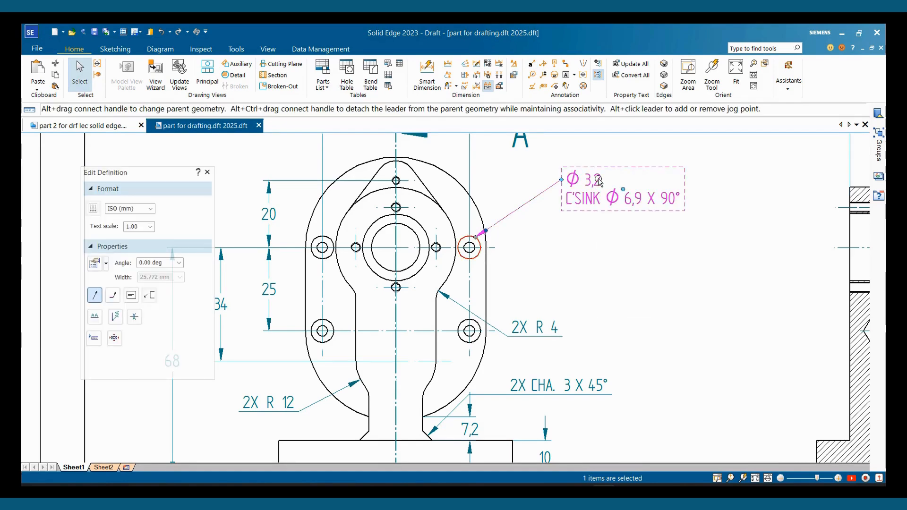
pyautogui.rightClick(600, 182)
pyautogui.click(633, 313)
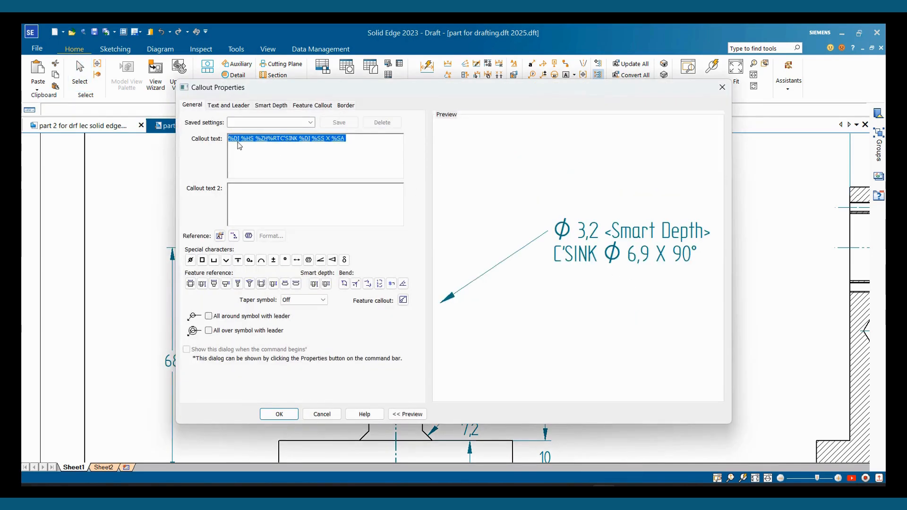
pyautogui.click(231, 139)
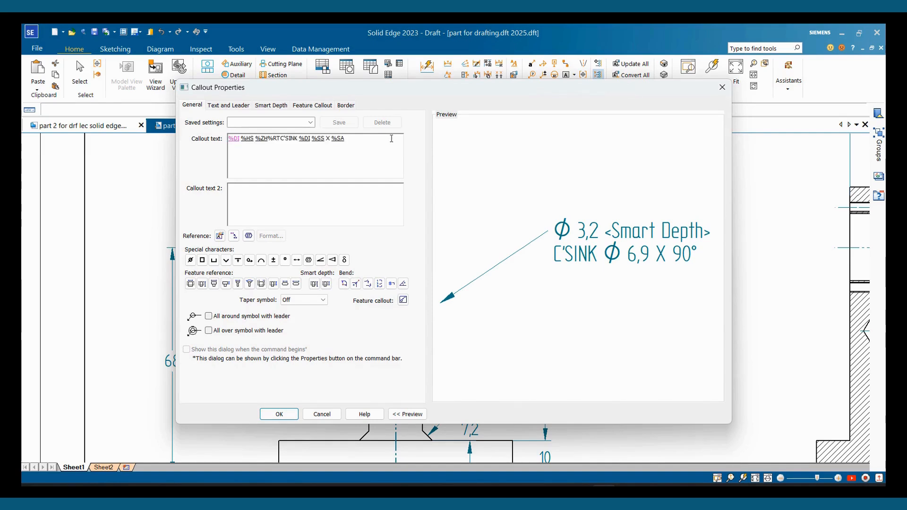
pyautogui.write('4X')
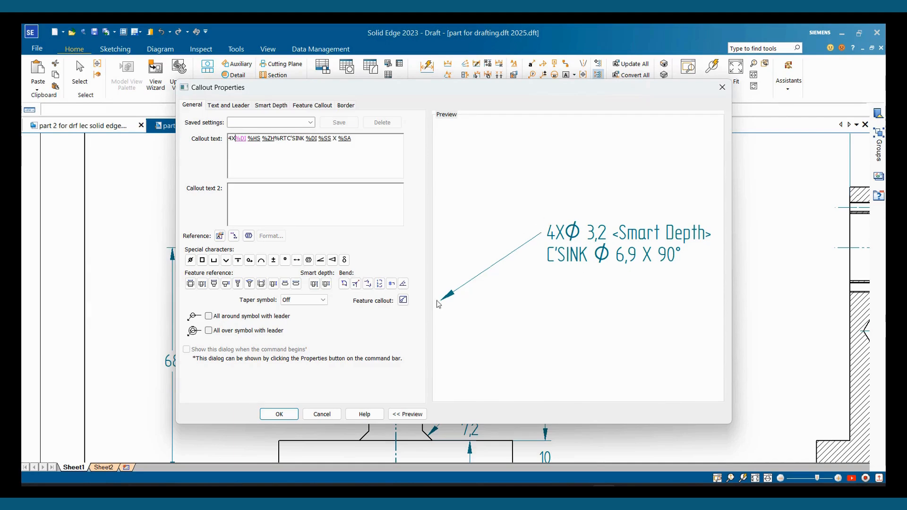
pyautogui.click(279, 414)
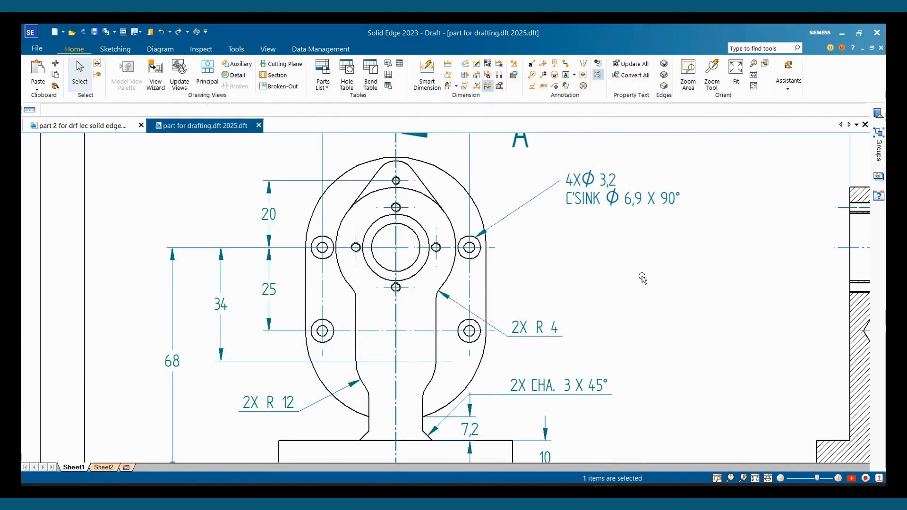
# Set a new callout's text to the Simple (threaded) feature string, %TS %ZT
pyautogui.scroll(-2, 643, 279)
pyautogui.scroll(-3, 643, 279)
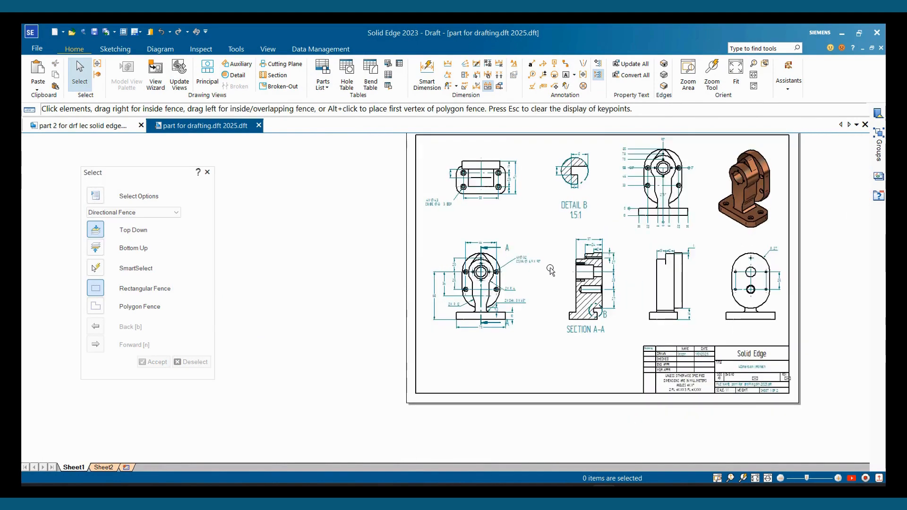
pyautogui.scroll(3, 548, 277)
pyautogui.scroll(2, 481, 257)
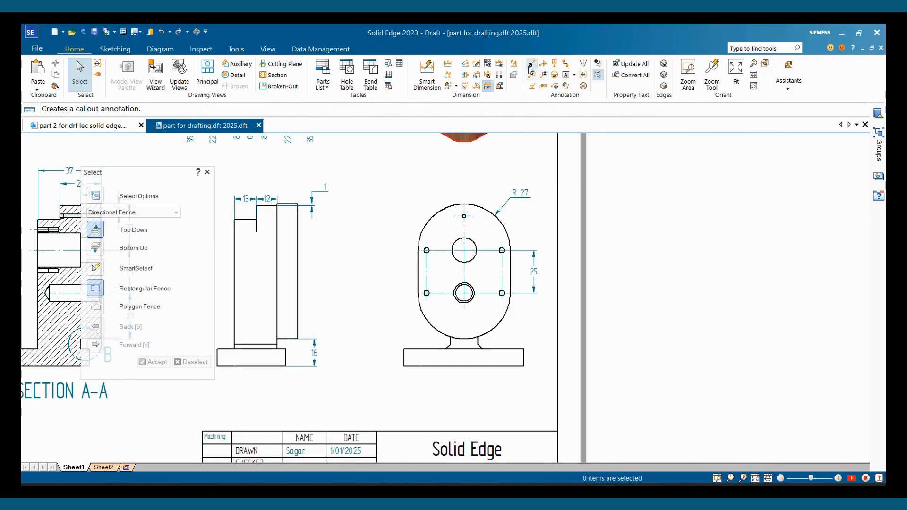
pyautogui.click(529, 66)
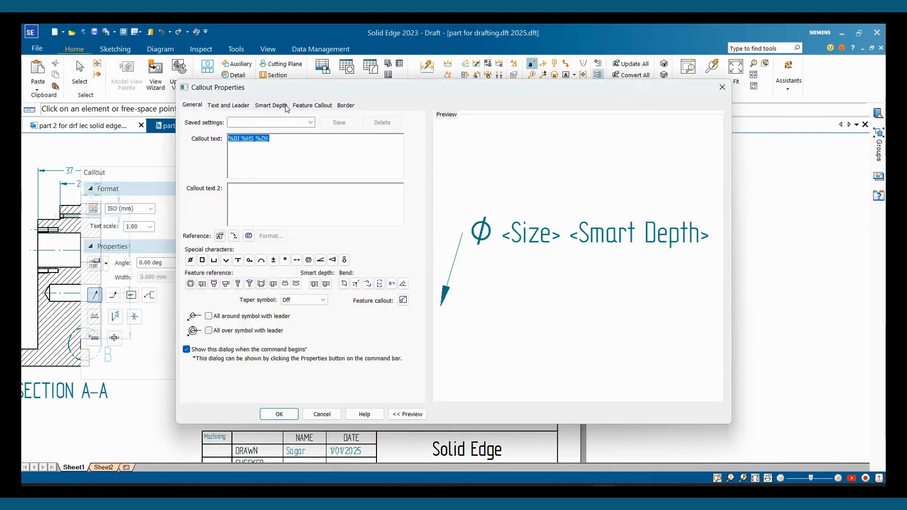
pyautogui.click(312, 105)
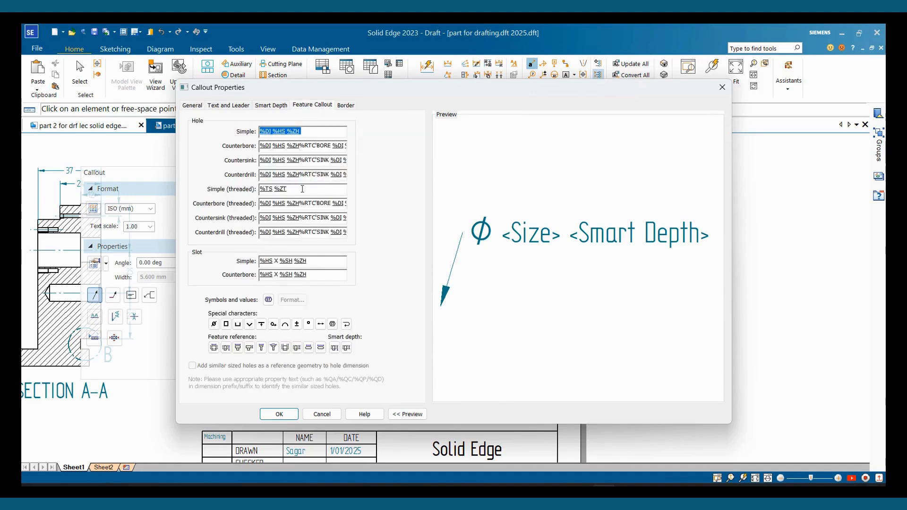
pyautogui.moveTo(302, 189); pyautogui.dragTo(252, 189)
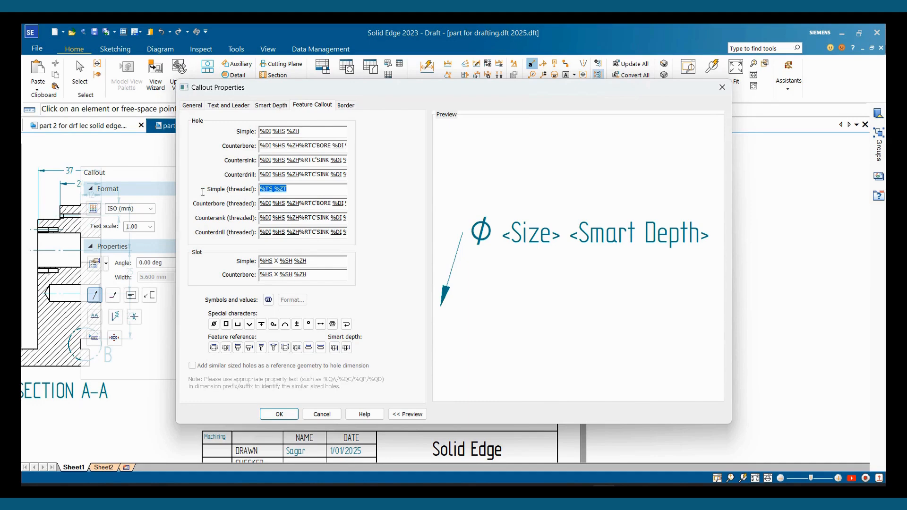
pyautogui.rightClick(280, 192)
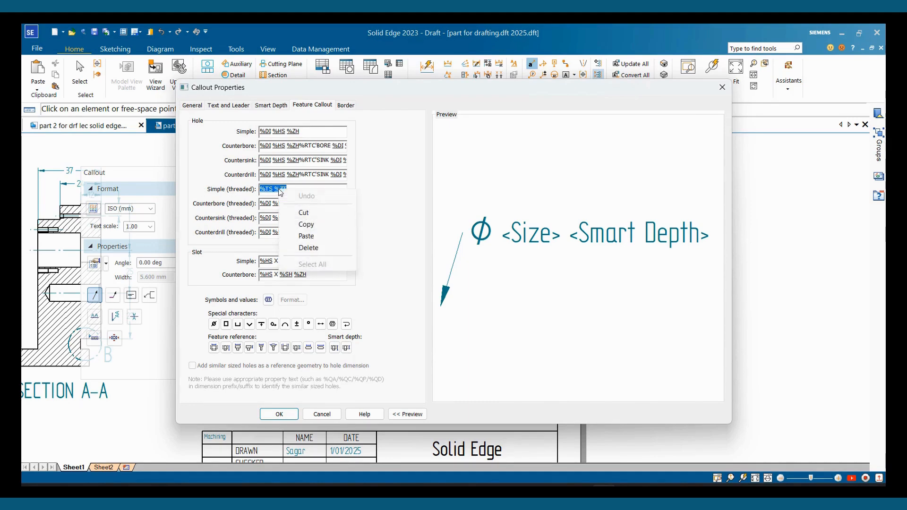
pyautogui.click(307, 225)
pyautogui.click(198, 105)
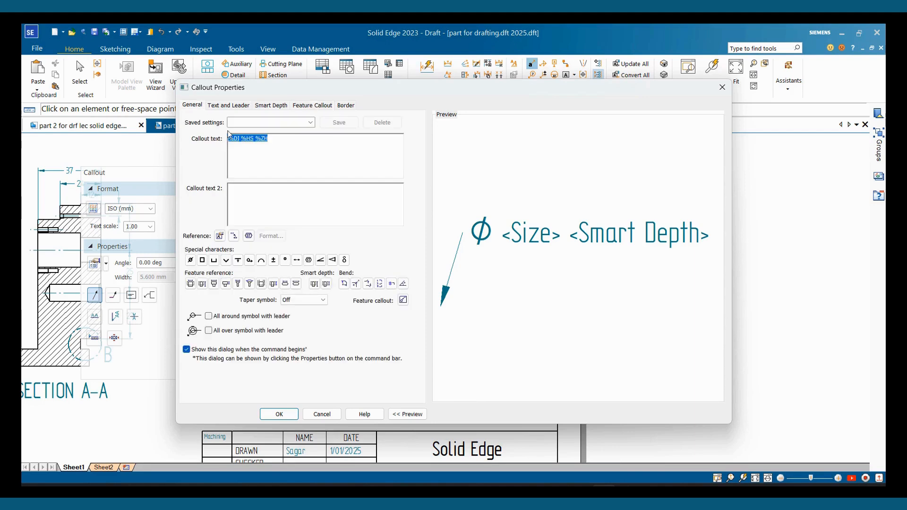
pyautogui.rightClick(245, 137)
pyautogui.click(274, 185)
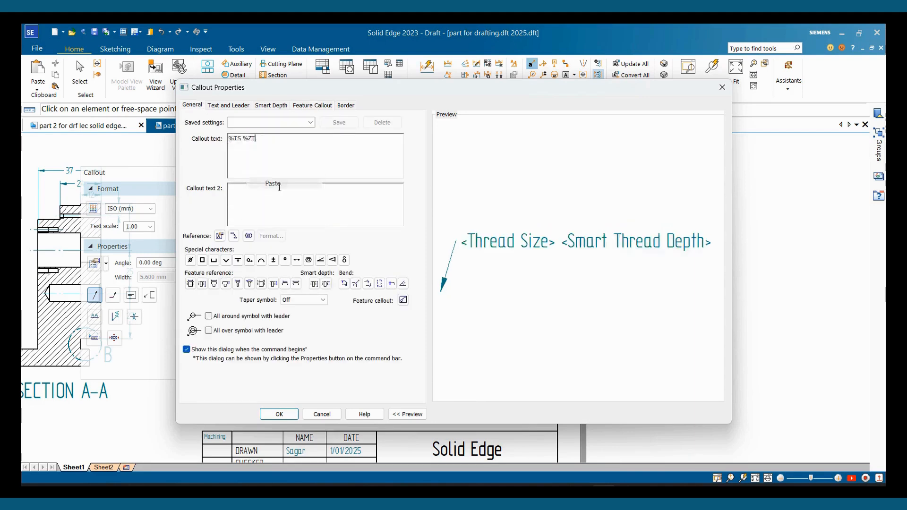
pyautogui.click(280, 414)
pyautogui.scroll(-3, 454, 206)
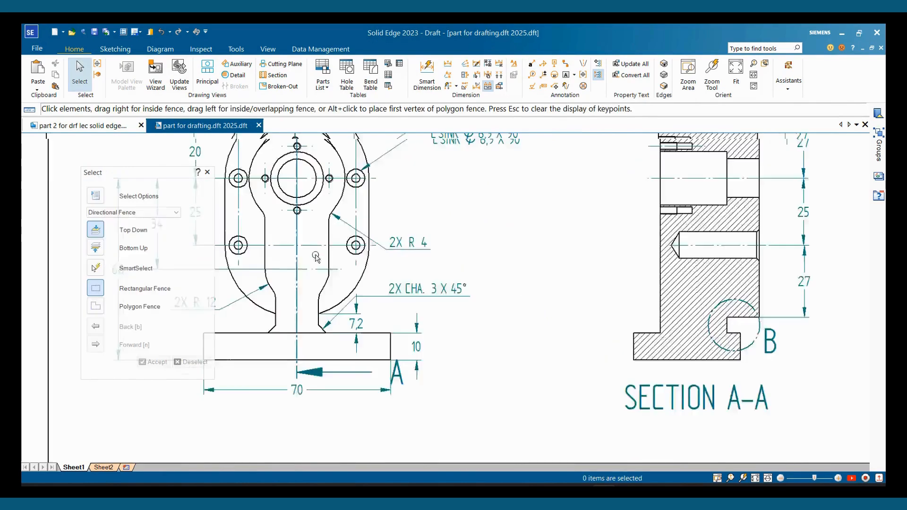
pyautogui.scroll(4, 348, 247)
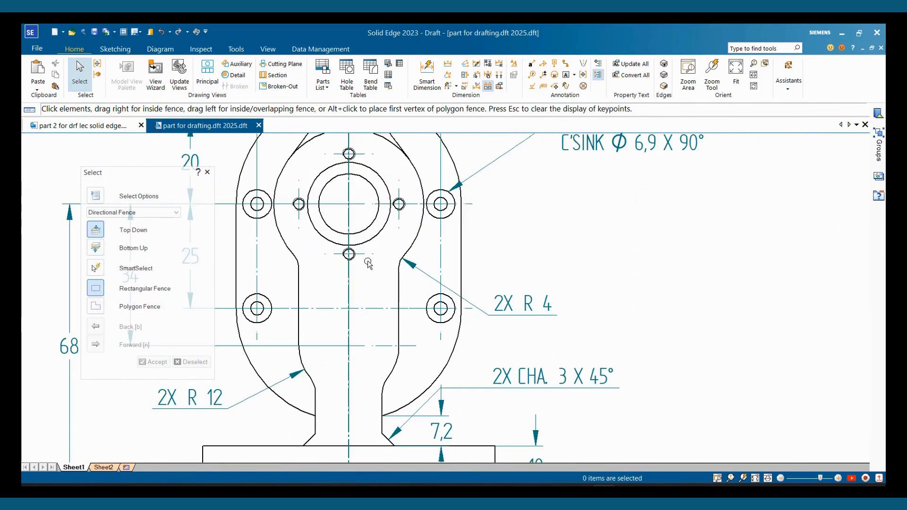
# Place the threaded-hole callout on the front view's right small threaded hole, with its text outside the outline above the 2X R 4 note
pyautogui.scroll(3, 354, 259)
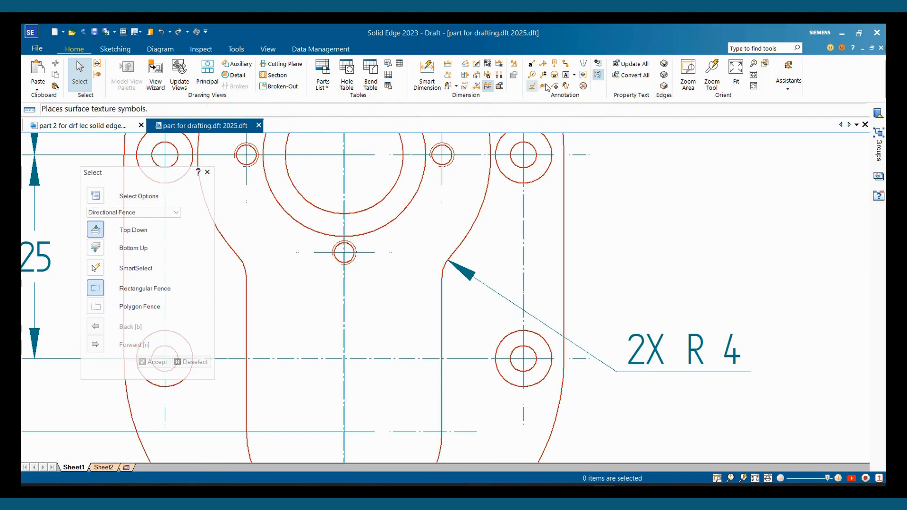
pyautogui.click(532, 63)
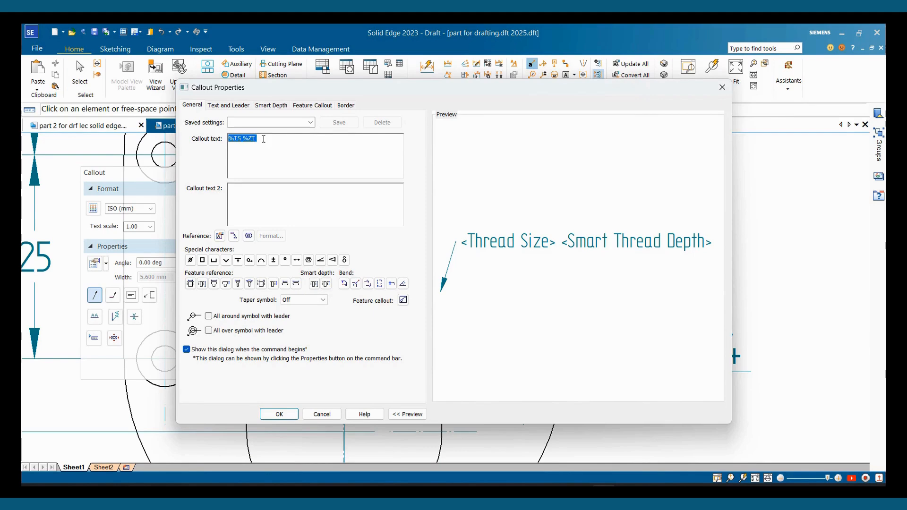
pyautogui.click(277, 419)
pyautogui.click(448, 162)
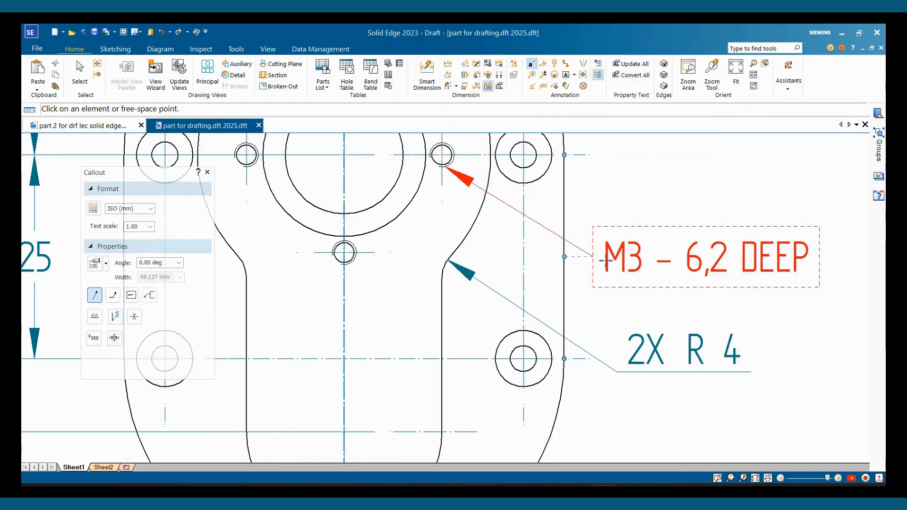
pyautogui.click(615, 249)
pyautogui.moveTo(568, 286); pyautogui.dragTo(386, 260, button='middle')
pyautogui.scroll(-5, 405, 260)
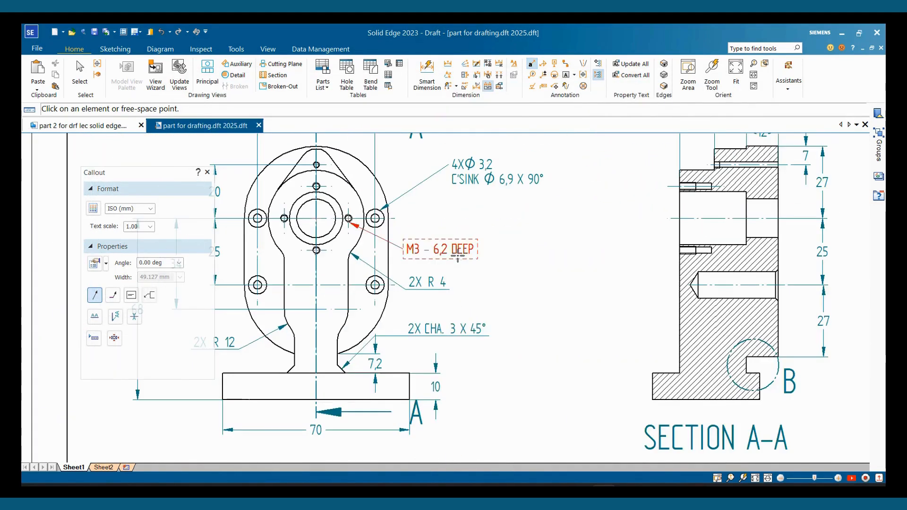
pyautogui.scroll(3, 443, 251)
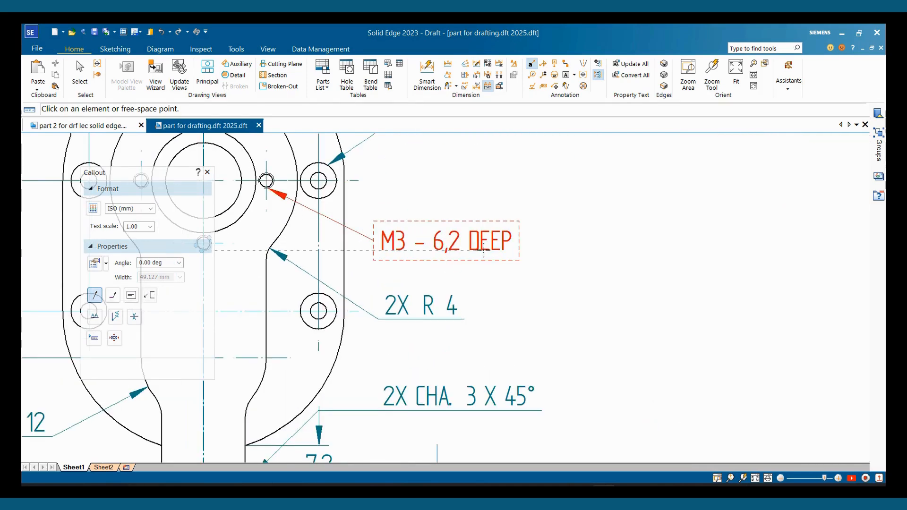
pyautogui.press('Escape')
# Prefix the threaded-hole callout's text on the front view with 4X
pyautogui.scroll(-1, 515, 242)
pyautogui.click(513, 241)
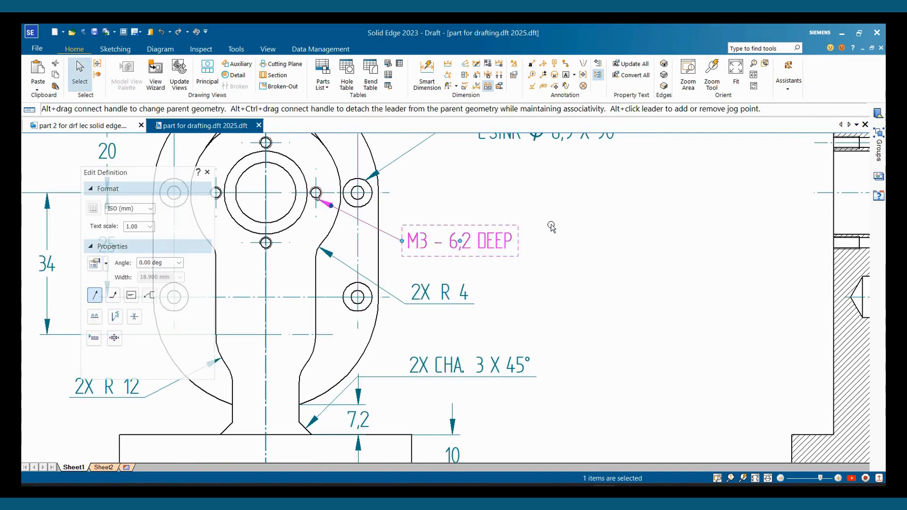
pyautogui.rightClick(504, 232)
pyautogui.click(534, 364)
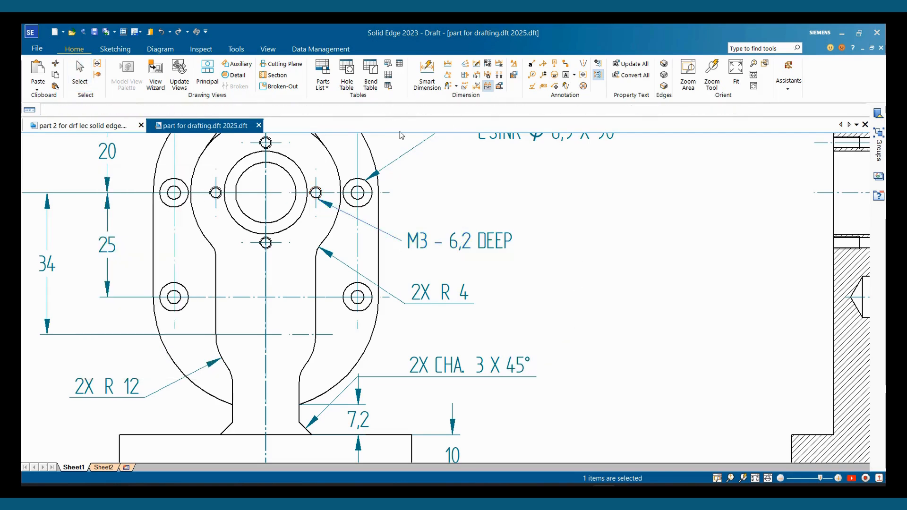
pyautogui.click(234, 140)
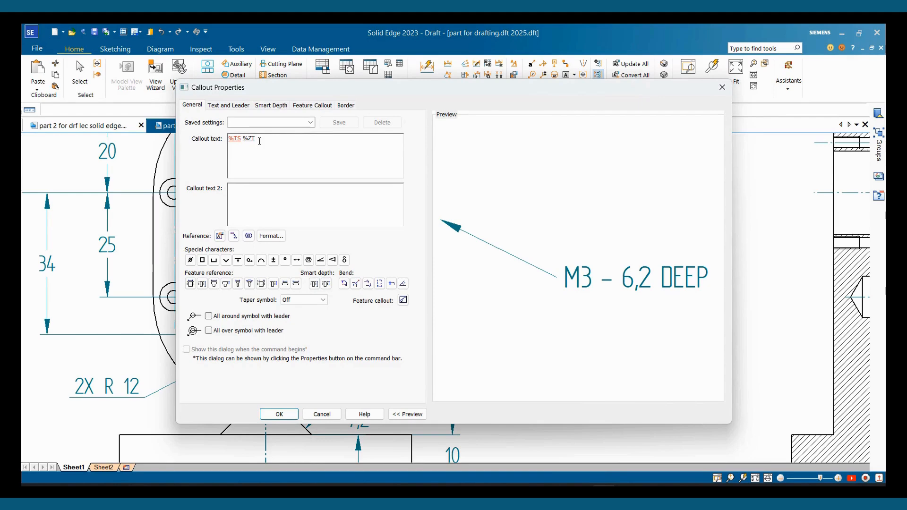
pyautogui.write('4X')
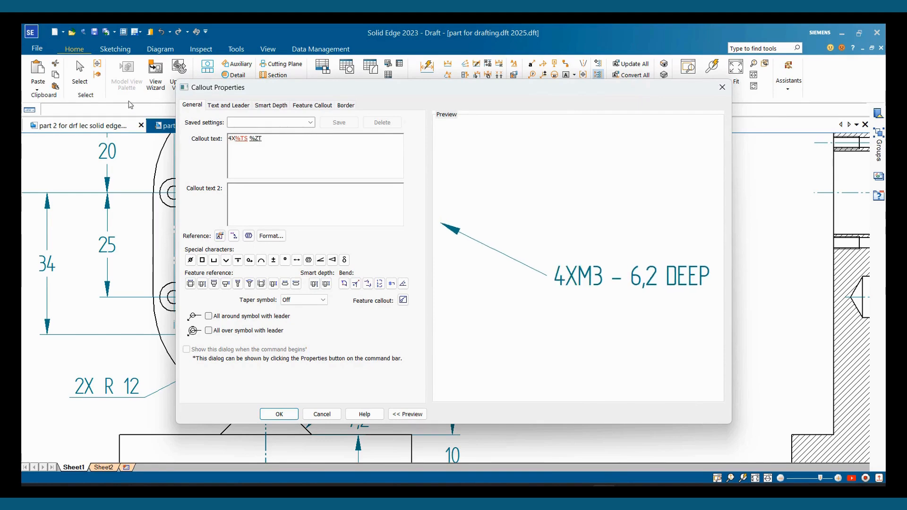
pyautogui.click(279, 414)
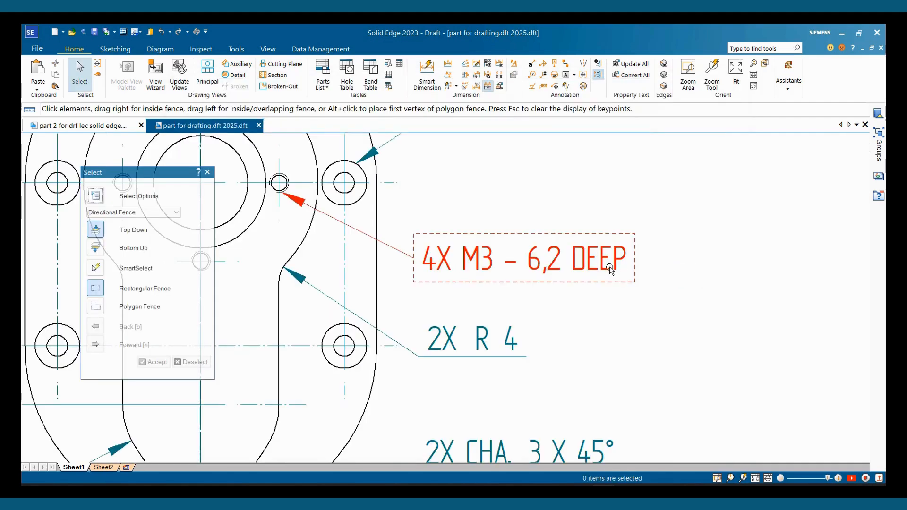
pyautogui.scroll(-3, 471, 269)
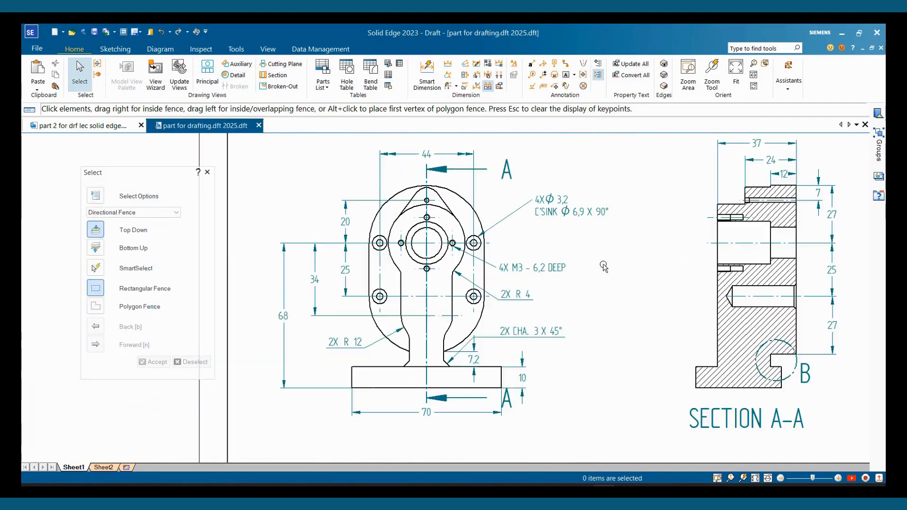
pyautogui.moveTo(603, 265); pyautogui.dragTo(534, 265, button='middle')
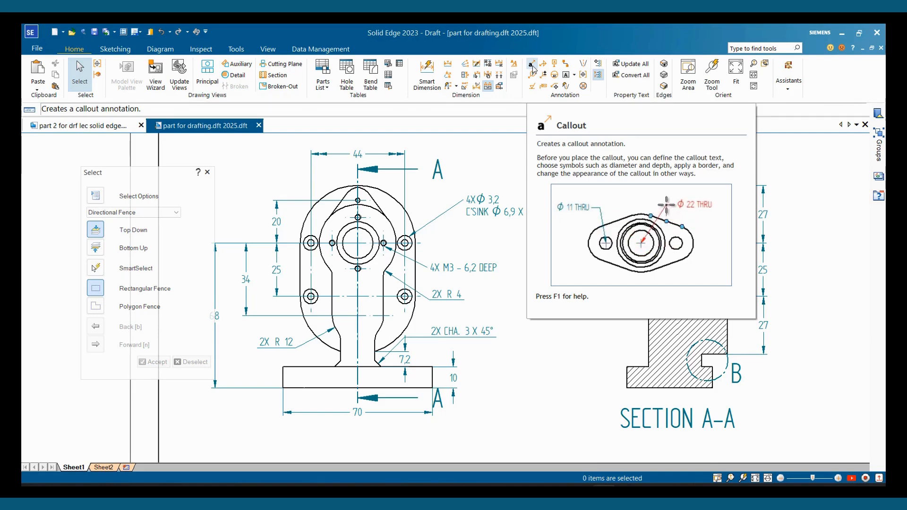
pyautogui.scroll(-1, 524, 228)
pyautogui.moveTo(527, 230); pyautogui.dragTo(513, 257, button='middle')
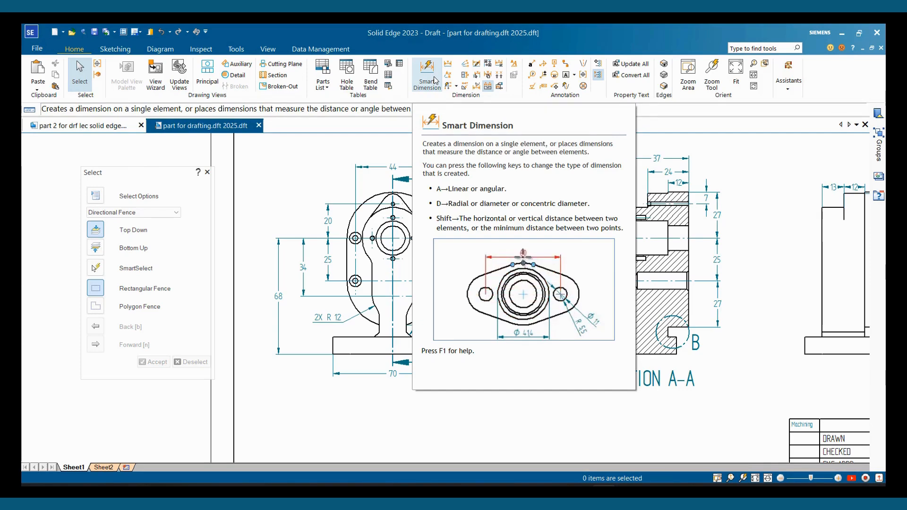
pyautogui.scroll(-5, 471, 282)
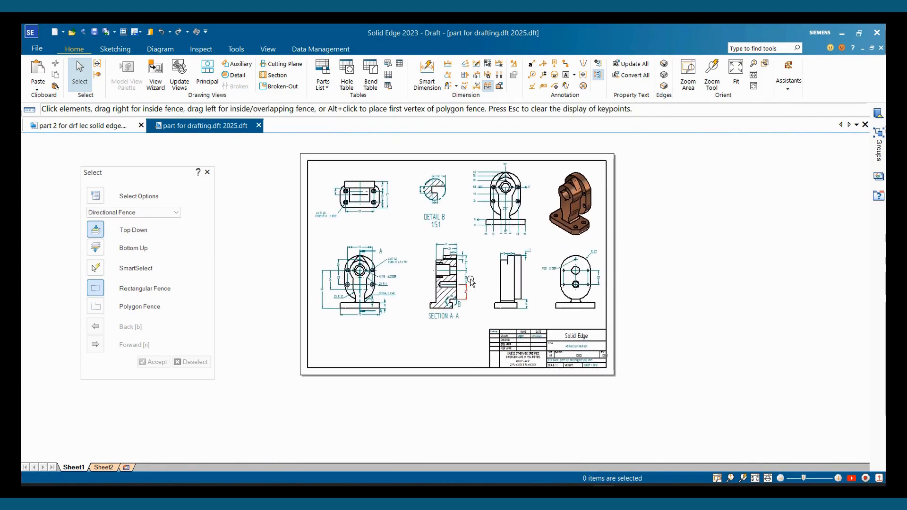
pyautogui.scroll(3, 524, 225)
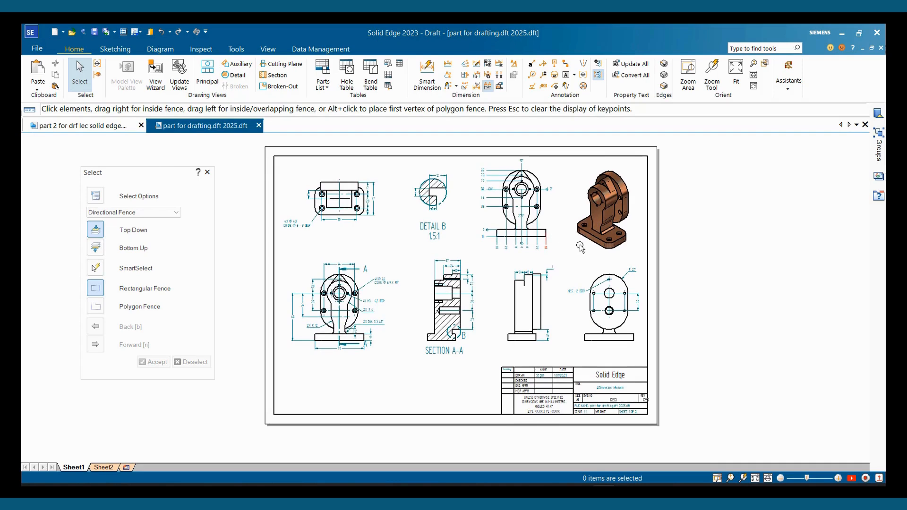